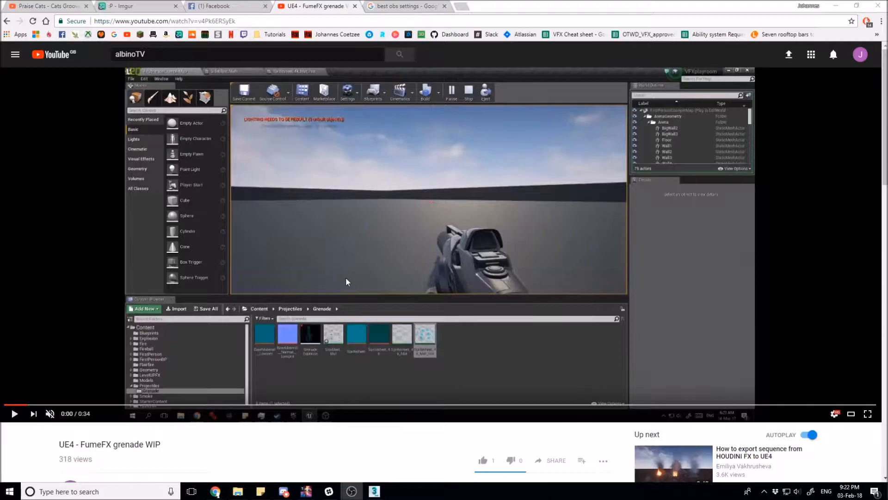
Step: Play the "UE4 - FumeFX grenade WIP" video in full screen to examine the finished grenade effect
{"action": "left_click", "coordinate": [328, 252]}
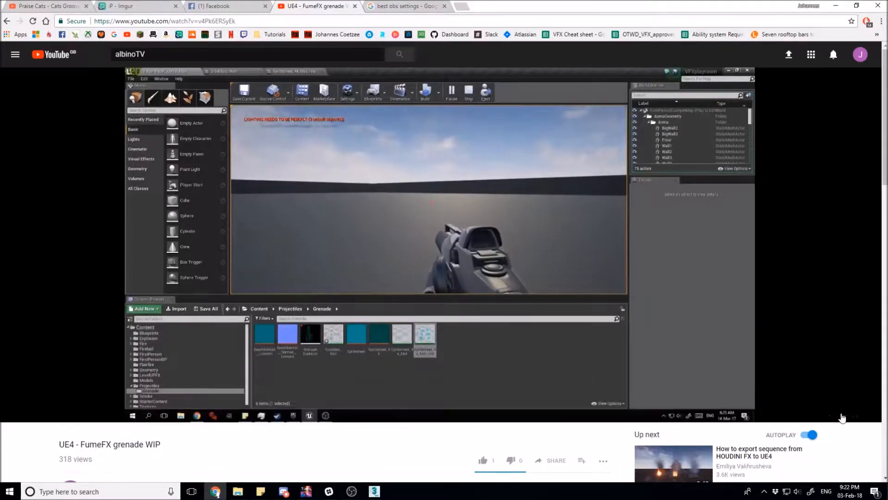
{"action": "left_click", "coordinate": [867, 415]}
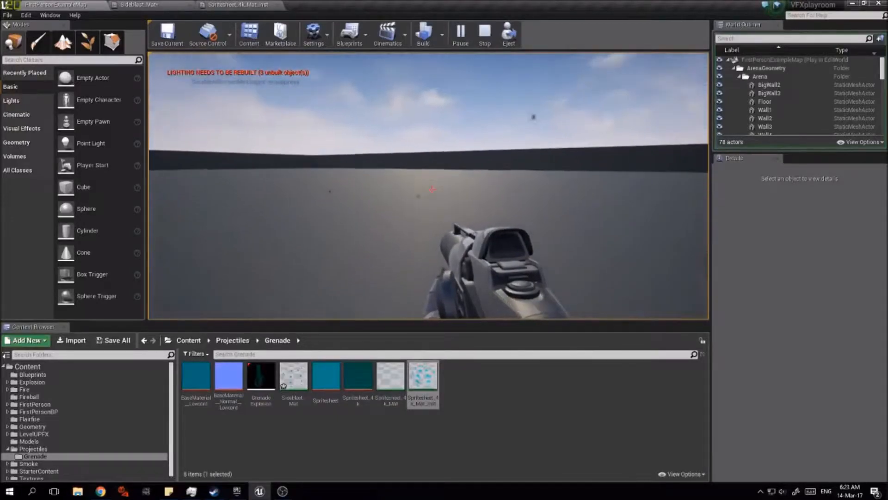
{"action": "left_click", "coordinate": [662, 332]}
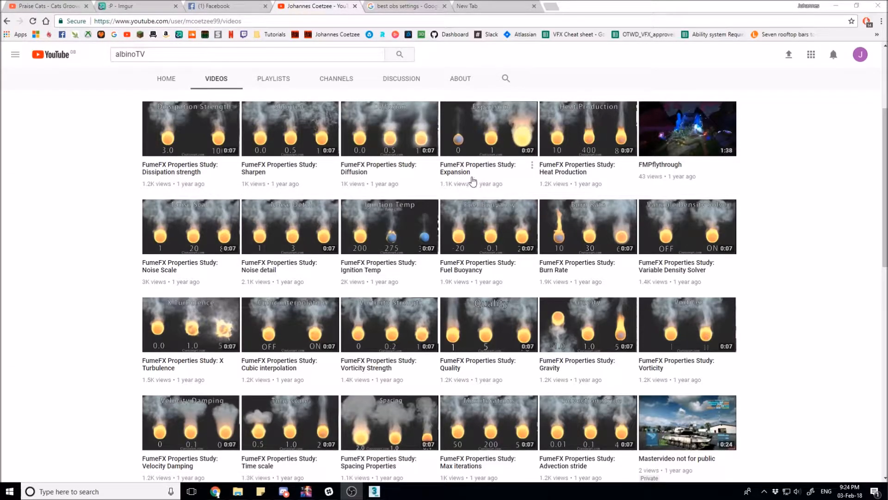
Step: Open the "FumeFX Properties Study: Burn Rate" video from the channel's uploads to compare the burn rate settings
{"action": "left_click", "coordinate": [557, 270]}
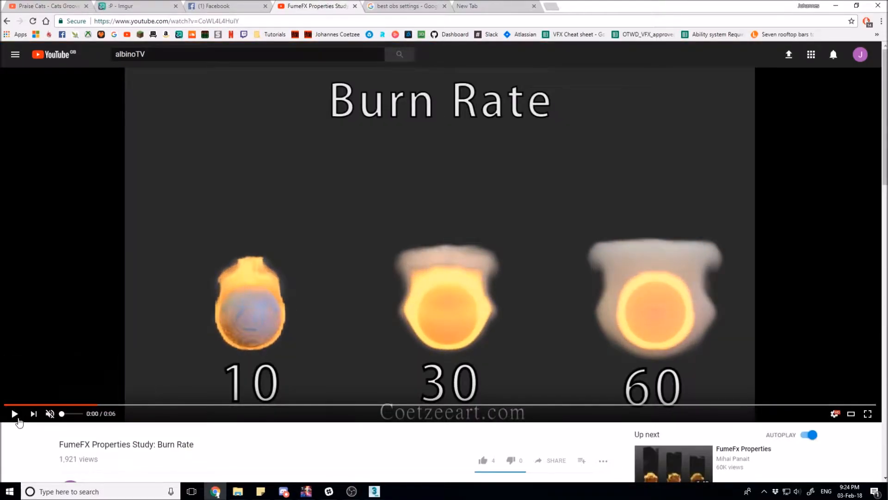
{"action": "right_click", "coordinate": [298, 274]}
{"action": "left_click", "coordinate": [311, 329]}
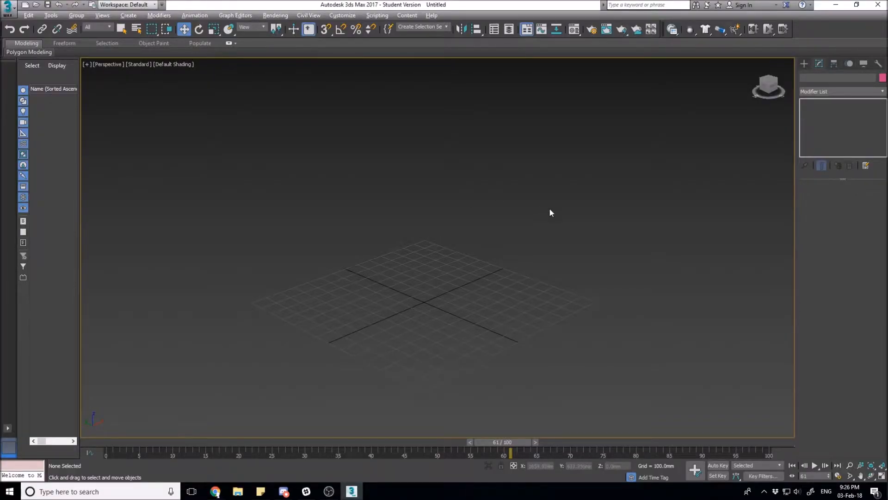
Step: In 3ds Max, create a FumeFX container centred on the grid, about 1443 mm wide, 1443 mm long and 1440 mm high
{"action": "left_click", "coordinate": [805, 63]}
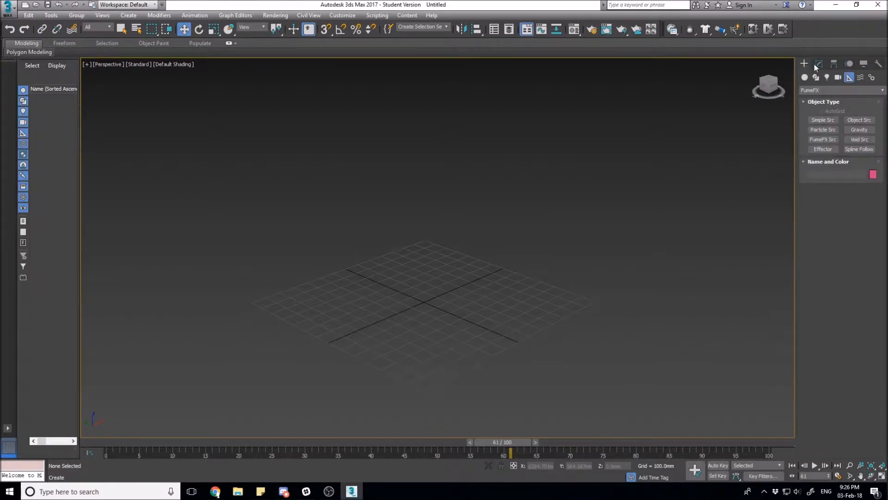
{"action": "left_click", "coordinate": [803, 79]}
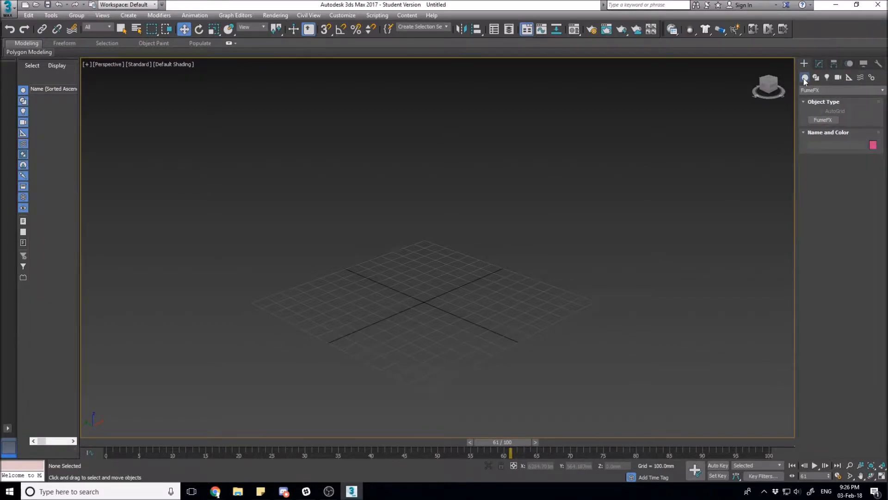
{"action": "left_click", "coordinate": [808, 88]}
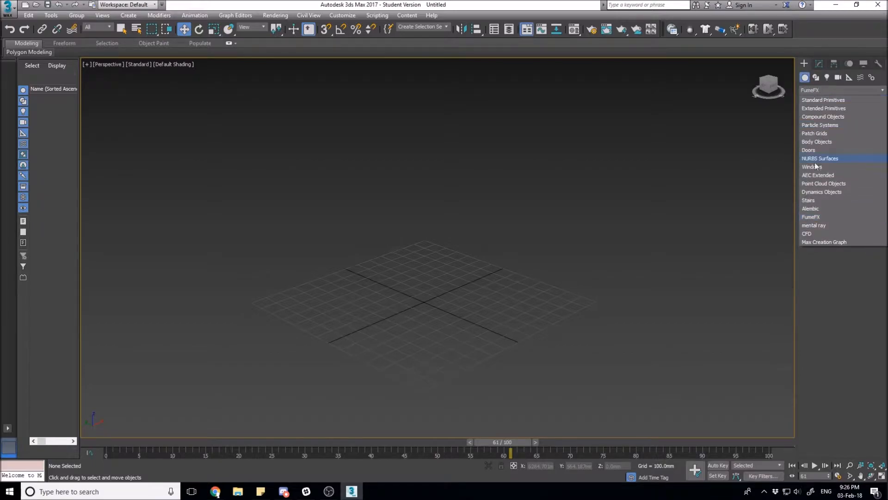
{"action": "left_click", "coordinate": [811, 216]}
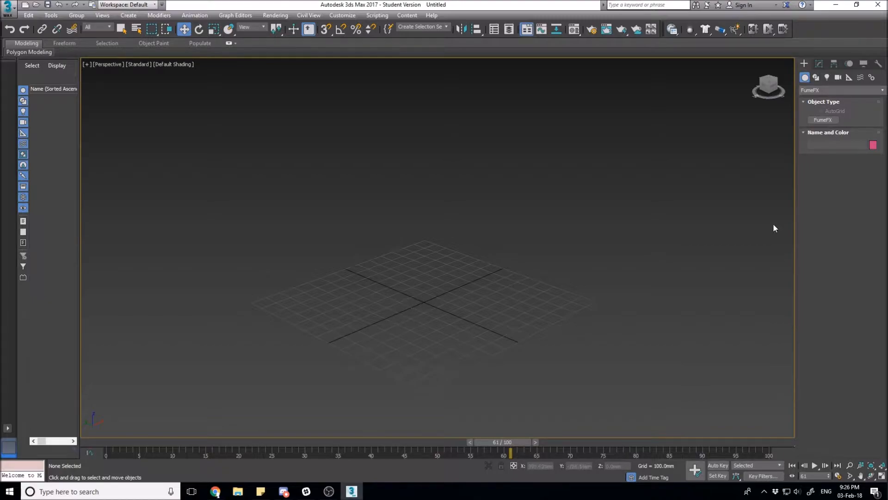
{"action": "left_click", "coordinate": [823, 120]}
{"action": "left_click_drag", "start_coordinate": [422, 301], "coordinate": [543, 329]}
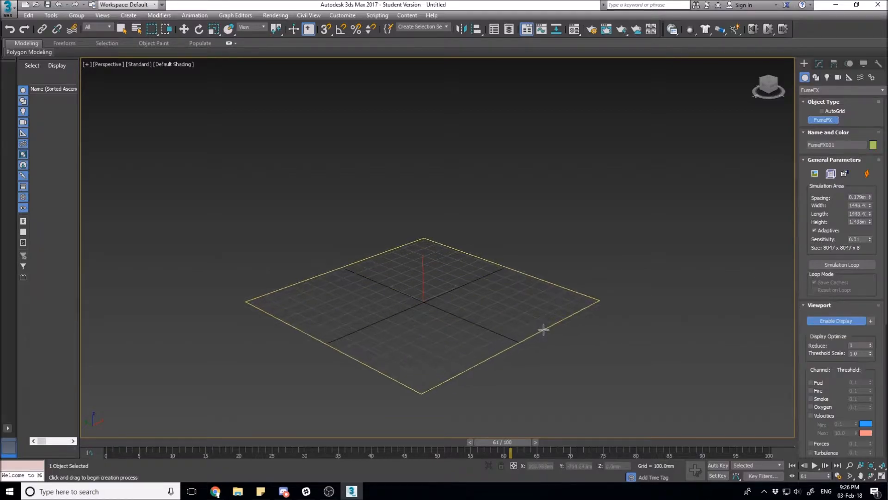
{"action": "left_click", "coordinate": [577, 78]}
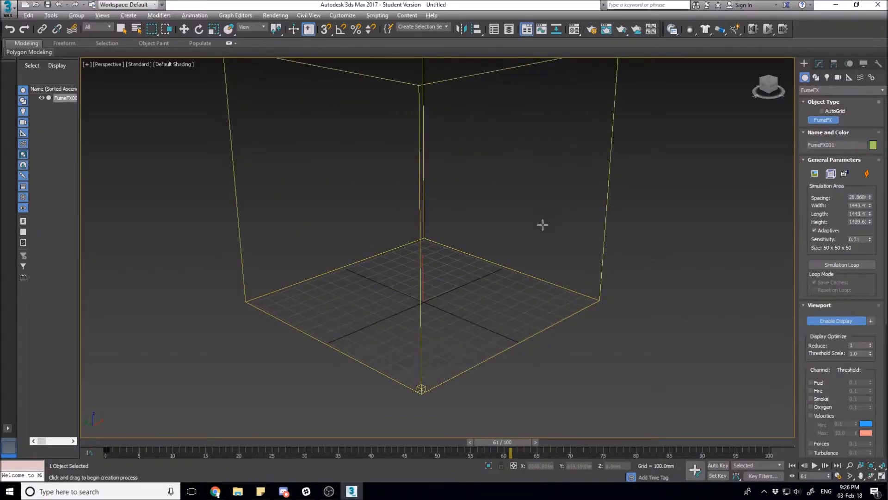
Step: Resize the FumeFX container to about 1415 mm wide, 1400 mm long and 2003 mm high
{"action": "middle_click_drag", "start_coordinate": [535, 257], "coordinate": [509, 242], "text": "alt"}
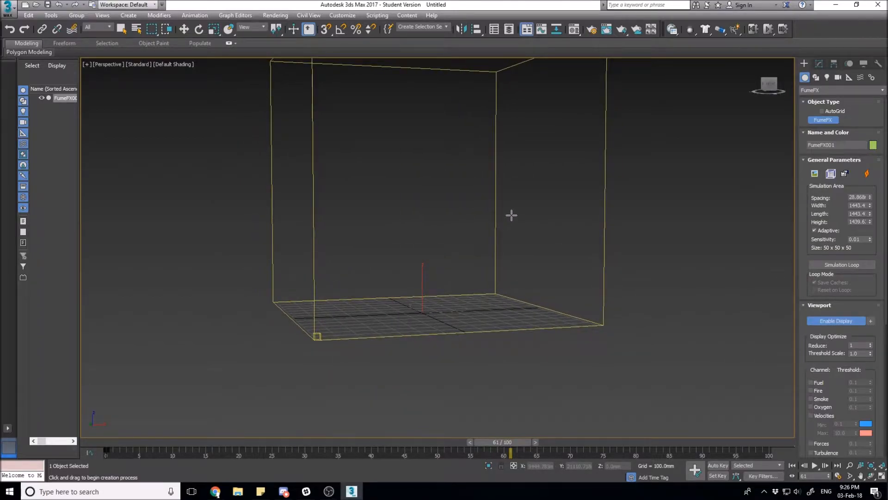
{"action": "middle_click_drag", "start_coordinate": [468, 246], "coordinate": [485, 239], "text": "alt"}
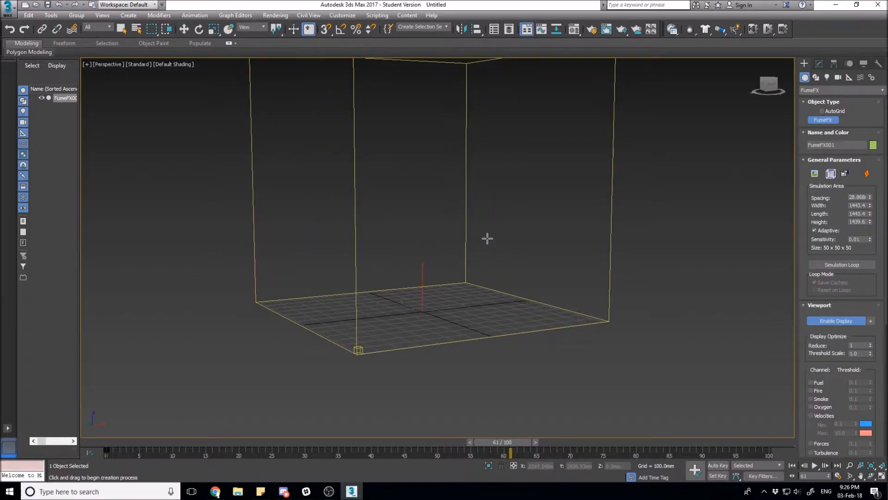
{"action": "mouse_move", "coordinate": [473, 262]}
{"action": "middle_mouse_down"}
{"action": "mouse_move", "coordinate": [476, 254]}
{"action": "mouse_move", "coordinate": [468, 273]}
{"action": "middle_mouse_up"}
{"action": "middle_click_drag", "start_coordinate": [418, 383], "coordinate": [313, 363], "text": "alt"}
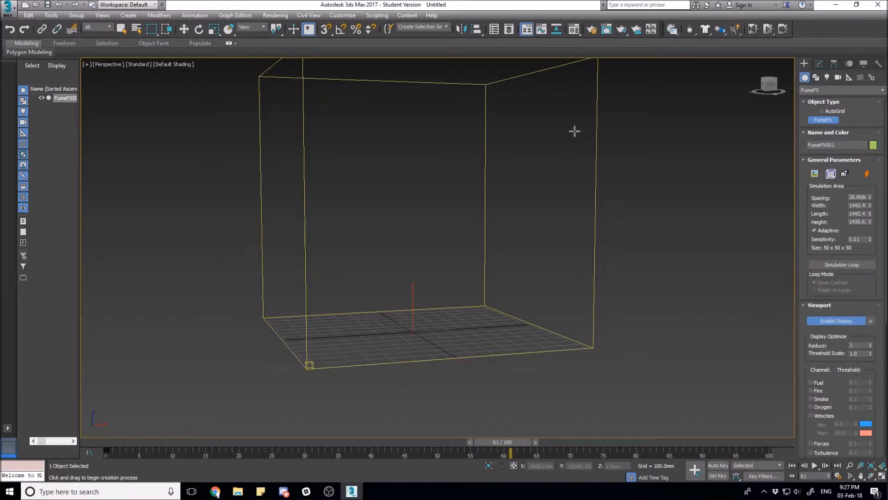
{"action": "mouse_move", "coordinate": [410, 303]}
{"action": "middle_mouse_down", "text": "alt"}
{"action": "mouse_move", "coordinate": [425, 316]}
{"action": "mouse_move", "coordinate": [422, 307]}
{"action": "middle_mouse_up", "text": "alt"}
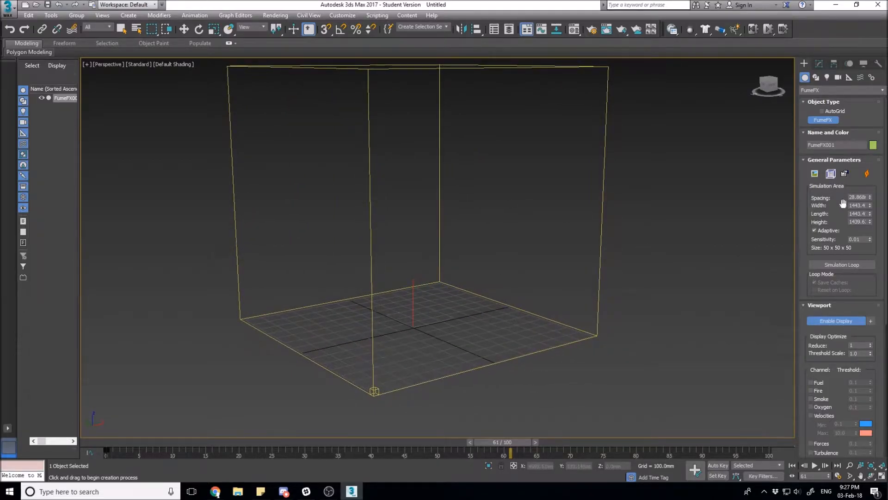
{"action": "mouse_move", "coordinate": [868, 208]}
{"action": "left_mouse_down"}
{"action": "mouse_move", "coordinate": [876, 211]}
{"action": "mouse_move", "coordinate": [869, 229]}
{"action": "mouse_move", "coordinate": [866, 221]}
{"action": "left_mouse_up"}
{"action": "scroll", "coordinate": [550, 291], "scroll_direction": "down", "scroll_amount": 8}
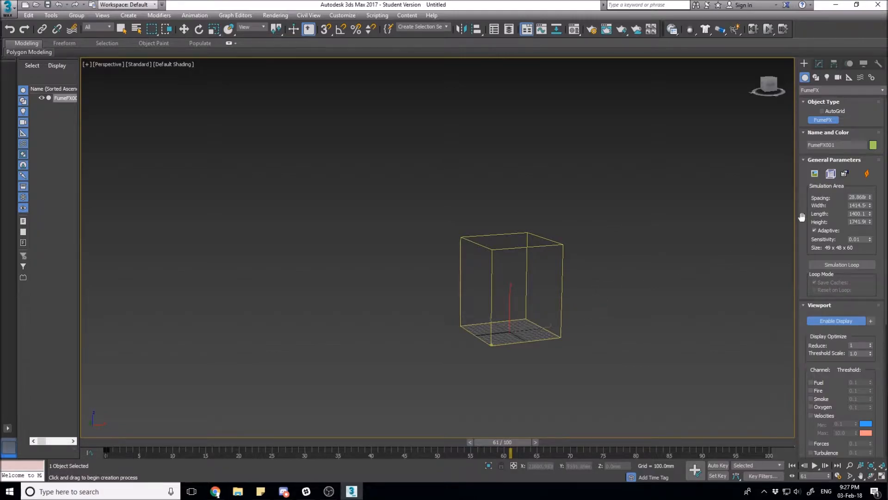
{"action": "left_click_drag", "start_coordinate": [871, 225], "coordinate": [869, 213]}
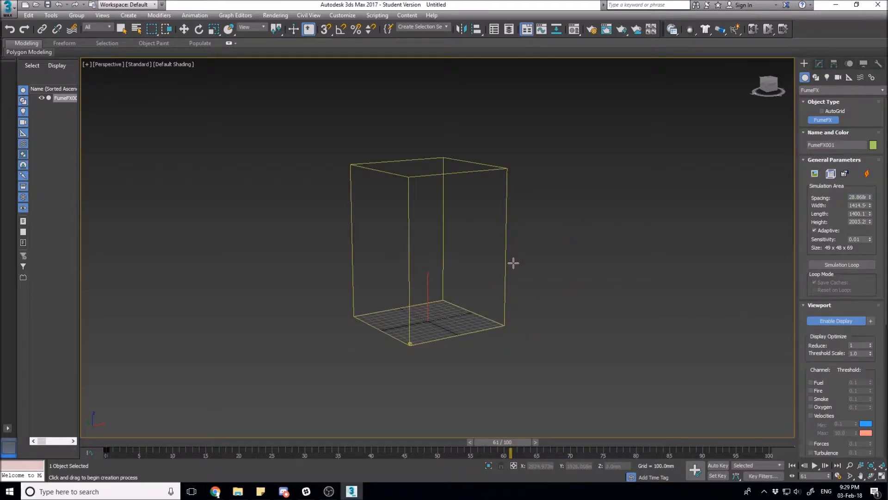
Step: Create a PF Source particle emitter about 125 by 117 mm near the centre of the FumeFX container's floor
{"action": "left_click", "coordinate": [818, 63]}
{"action": "left_click", "coordinate": [807, 64]}
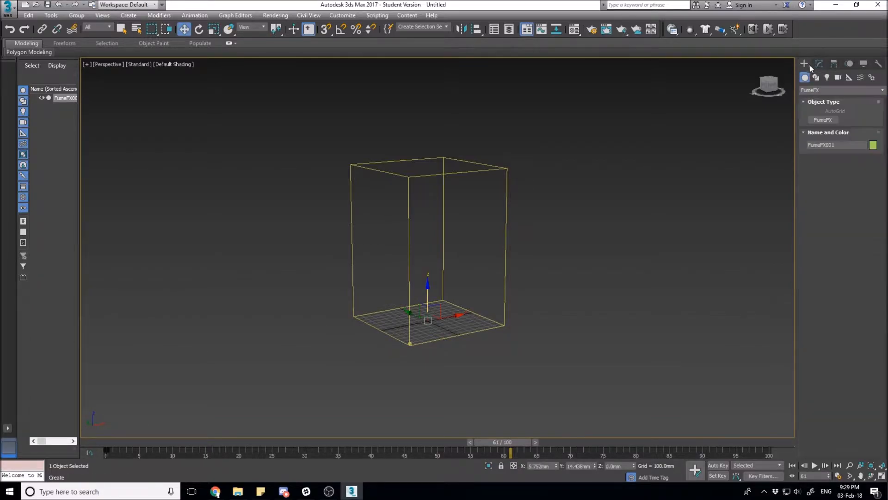
{"action": "left_click", "coordinate": [812, 89]}
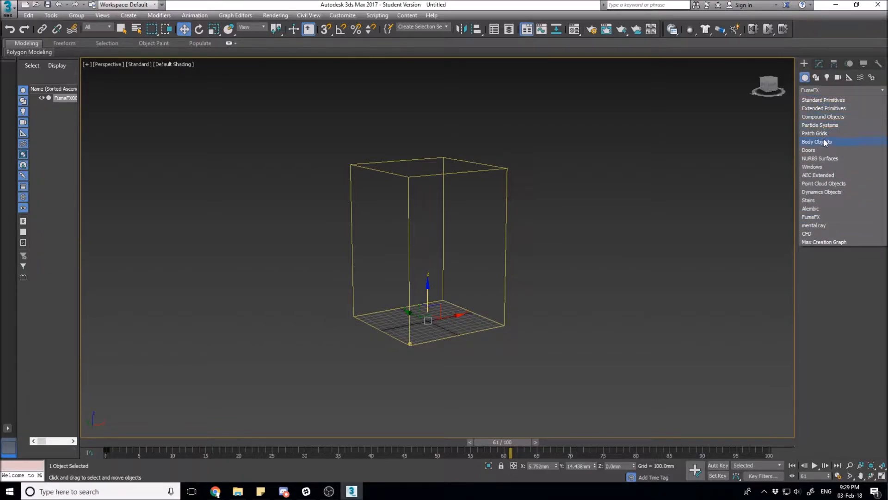
{"action": "left_click", "coordinate": [825, 126]}
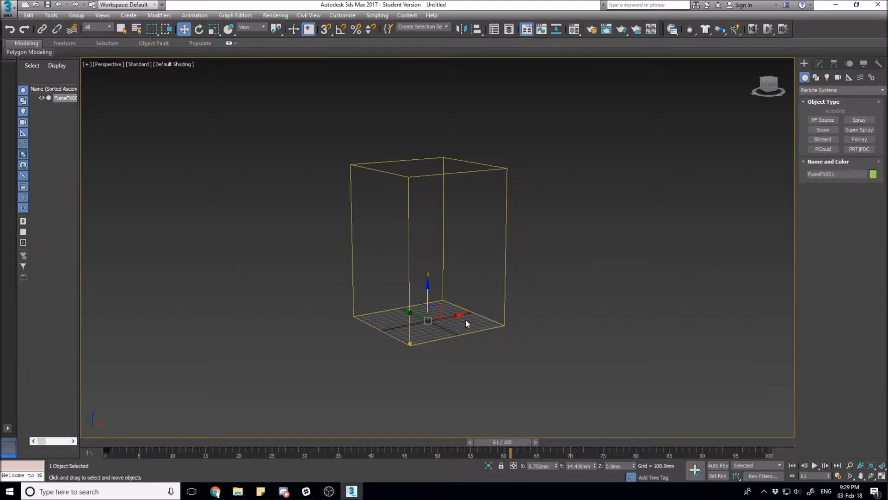
{"action": "left_click", "coordinate": [824, 121]}
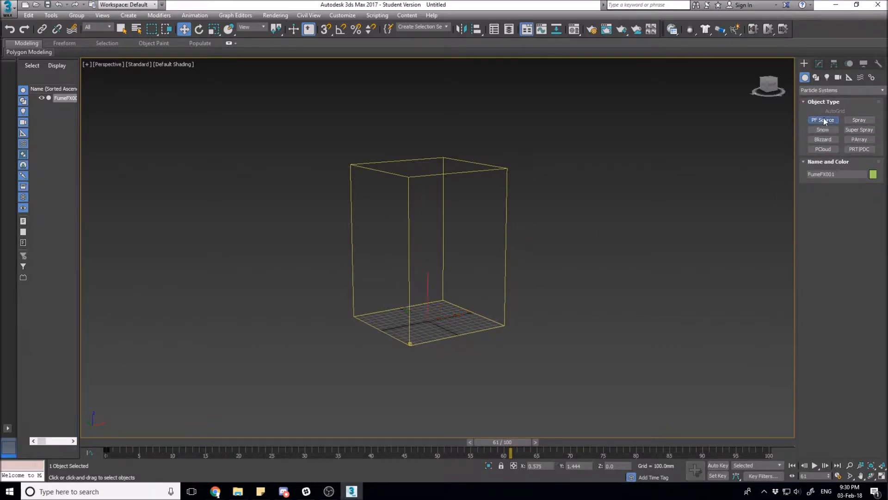
{"action": "left_click_drag", "start_coordinate": [433, 323], "coordinate": [449, 320]}
{"action": "scroll", "coordinate": [458, 320], "scroll_direction": "up", "scroll_amount": 6}
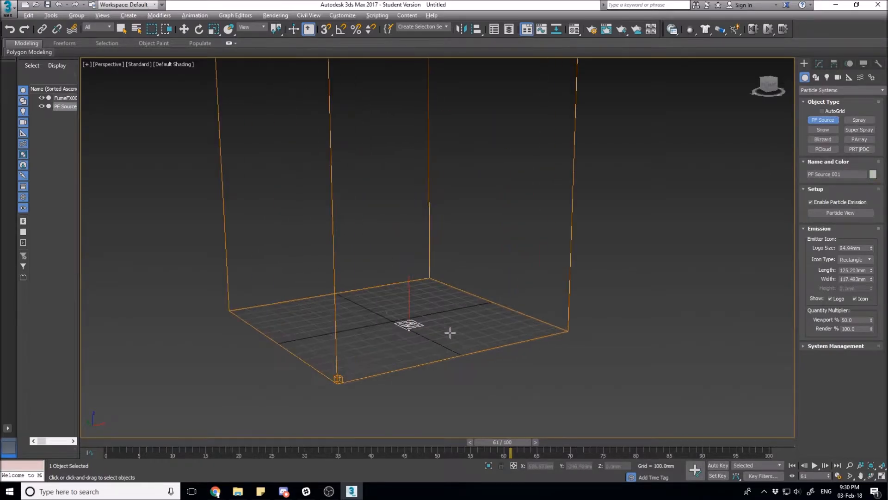
{"action": "middle_click_drag", "start_coordinate": [442, 312], "coordinate": [476, 315], "text": "alt"}
Step: Open Particle View for the PF Source and arrange the window and its event nodes for editing
{"action": "left_click", "coordinate": [818, 64]}
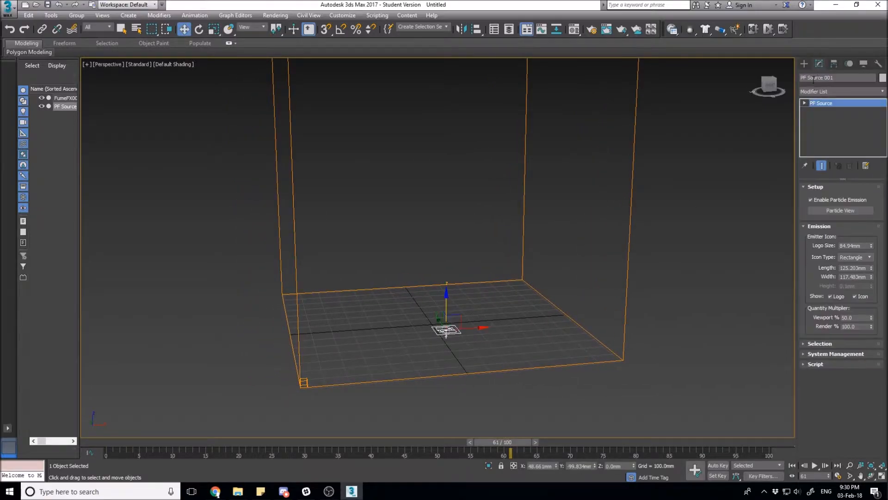
{"action": "left_click", "coordinate": [804, 64]}
{"action": "left_click", "coordinate": [819, 64]}
{"action": "left_click", "coordinate": [830, 210]}
{"action": "left_click_drag", "start_coordinate": [336, 64], "coordinate": [160, 44]}
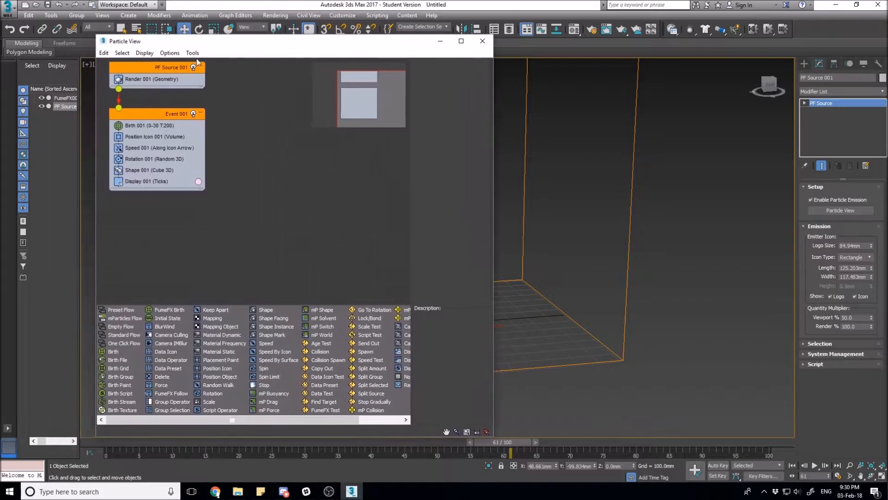
{"action": "scroll", "coordinate": [238, 224], "scroll_direction": "up", "scroll_amount": 2}
{"action": "scroll", "coordinate": [237, 218], "scroll_direction": "down", "scroll_amount": 3}
{"action": "middle_click_drag", "start_coordinate": [237, 212], "coordinate": [239, 240]}
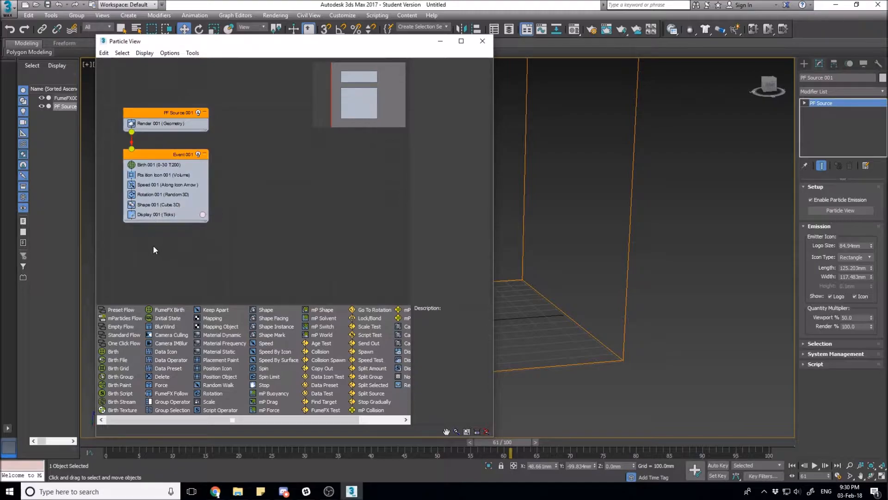
Step: Delete the Shape and Rotation operators from the particle event
{"action": "left_click", "coordinate": [152, 206]}
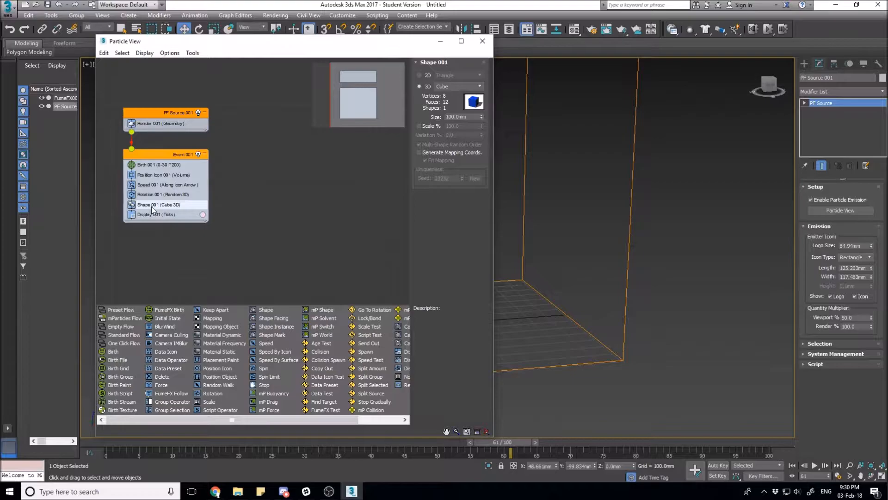
{"action": "key", "text": "Delete"}
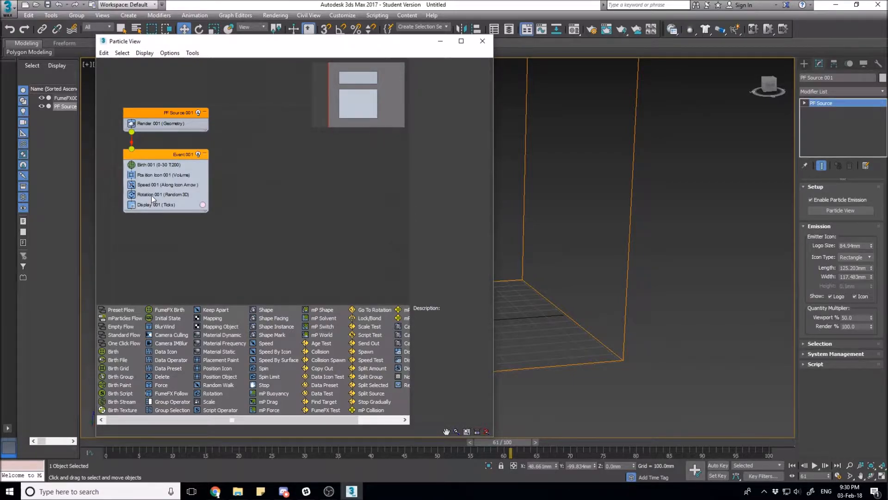
{"action": "left_click", "coordinate": [152, 194]}
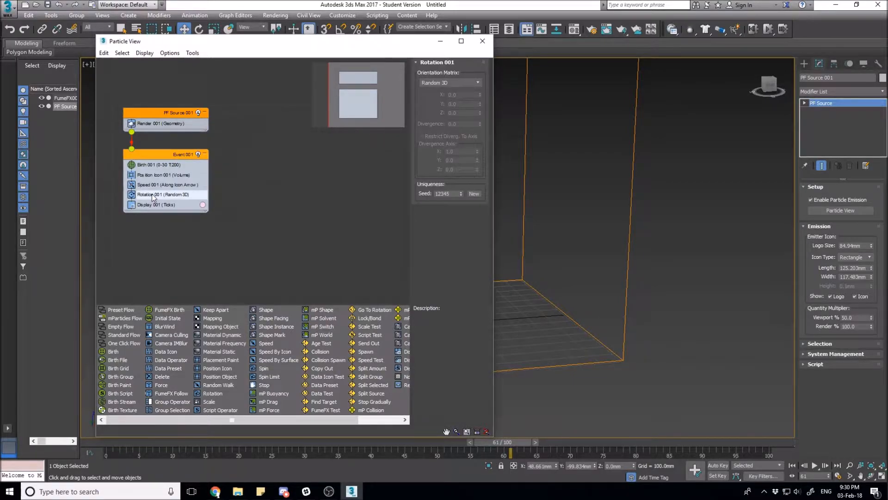
{"action": "key", "text": "Delete"}
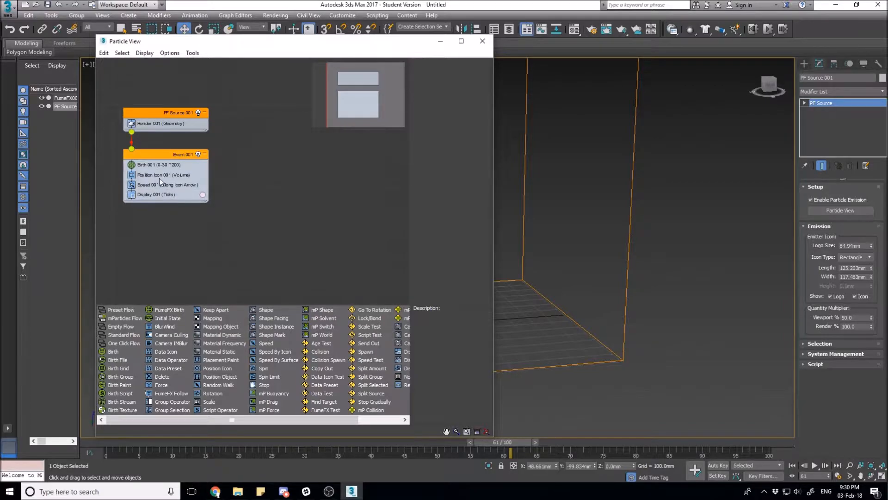
Step: Set the Birth operator to an amount of 2000 particles with Emit Stop at frame 2
{"action": "left_click", "coordinate": [155, 165]}
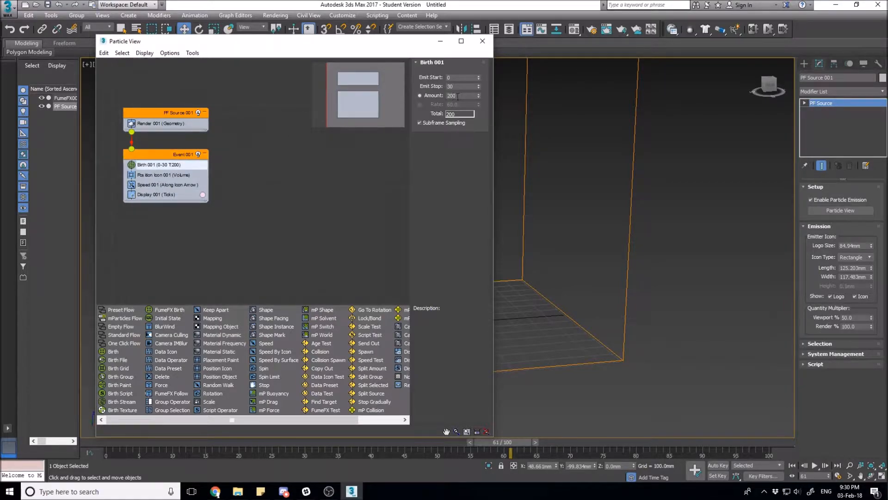
{"action": "left_click_drag", "start_coordinate": [463, 95], "coordinate": [441, 95]}
{"action": "left_click_drag", "start_coordinate": [460, 87], "coordinate": [437, 88]}
{"action": "type", "text": "2"}
Step: Move Particle View clear of the emitter and scrub the timeline to frame 1 to preview the emitted particles
{"action": "left_click", "coordinate": [164, 176]}
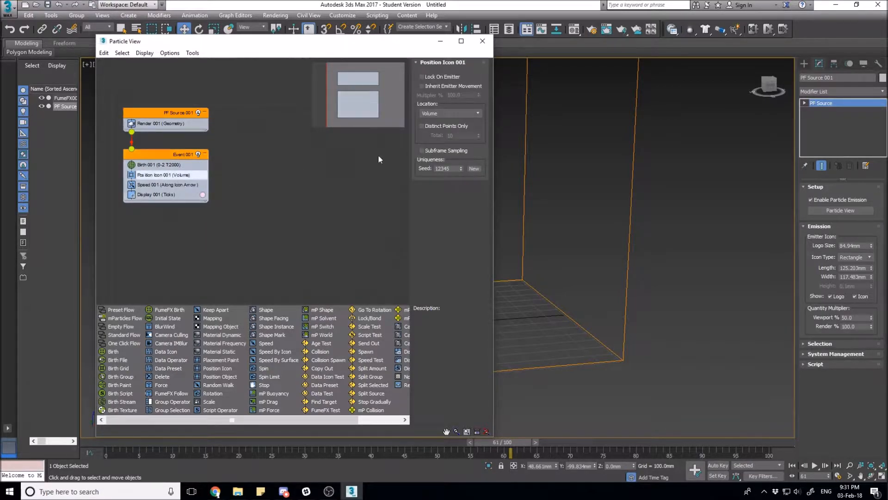
{"action": "left_click_drag", "start_coordinate": [404, 45], "coordinate": [321, 49]}
{"action": "middle_click_drag", "start_coordinate": [516, 245], "coordinate": [558, 254], "text": "alt"}
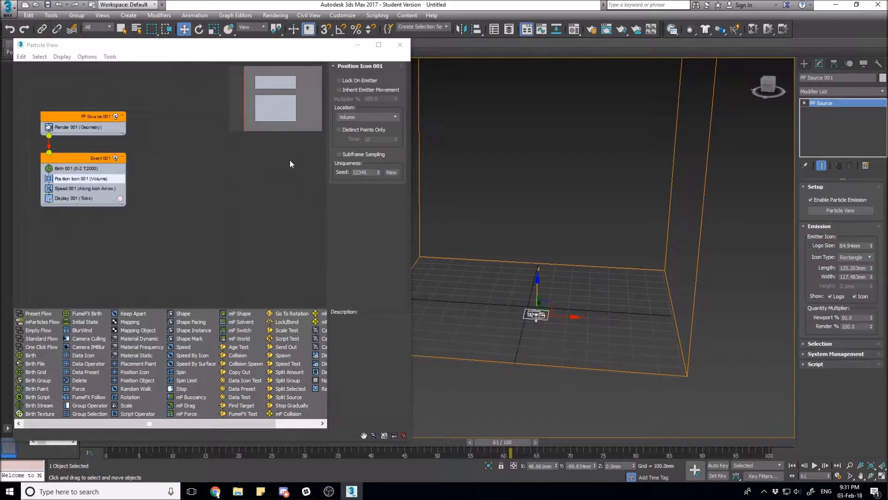
{"action": "left_click_drag", "start_coordinate": [508, 451], "coordinate": [133, 448]}
{"action": "key", "text": "w"}
{"action": "left_click", "coordinate": [122, 277]}
{"action": "key", "text": "w"}
Step: Set the Position Icon operator's location to Pivot and inspect the emission point up close
{"action": "left_click", "coordinate": [82, 178]}
{"action": "left_click", "coordinate": [378, 116]}
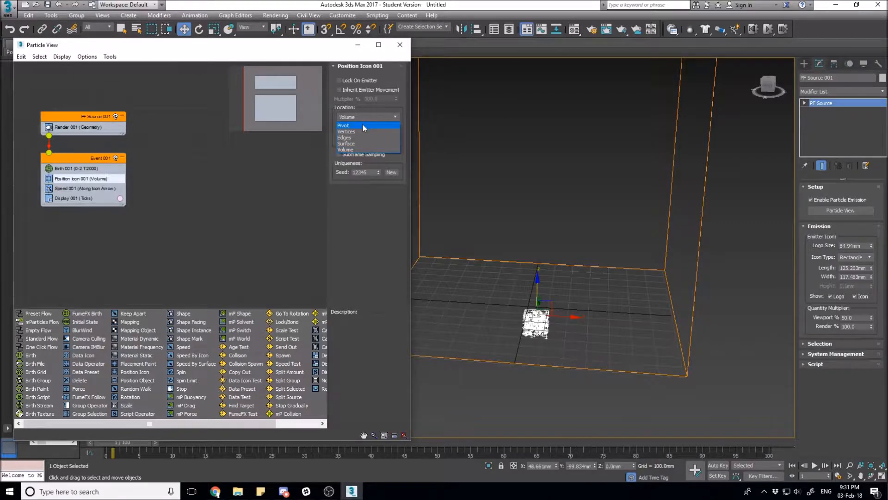
{"action": "left_click", "coordinate": [362, 125]}
{"action": "scroll", "coordinate": [505, 314], "scroll_direction": "up", "scroll_amount": 6}
{"action": "scroll", "coordinate": [504, 310], "scroll_direction": "down", "scroll_amount": 5}
{"action": "middle_click_drag", "start_coordinate": [478, 301], "coordinate": [532, 302]}
{"action": "scroll", "coordinate": [509, 303], "scroll_direction": "up", "scroll_amount": 5}
{"action": "scroll", "coordinate": [532, 301], "scroll_direction": "down", "scroll_amount": 4}
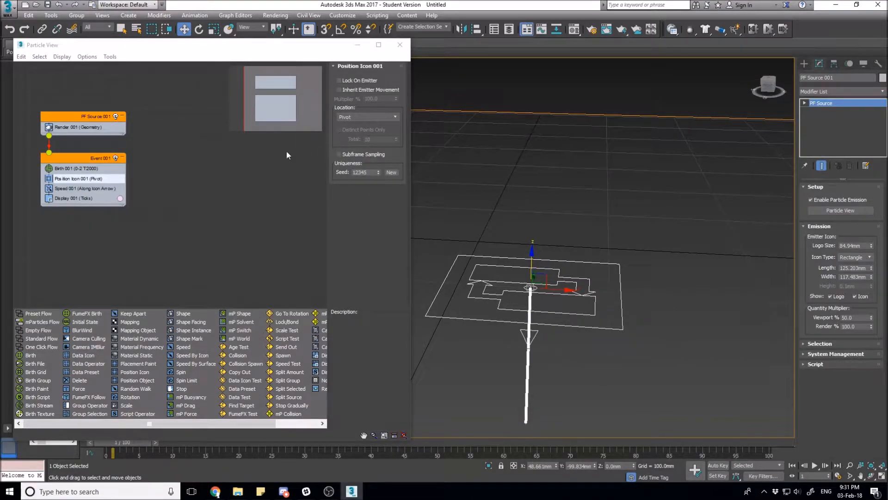
Step: Preview the particle emission, rewind to frame 0, and set the Speed operator to 6000 mm with a variation of 1000 mm
{"action": "left_click", "coordinate": [79, 189]}
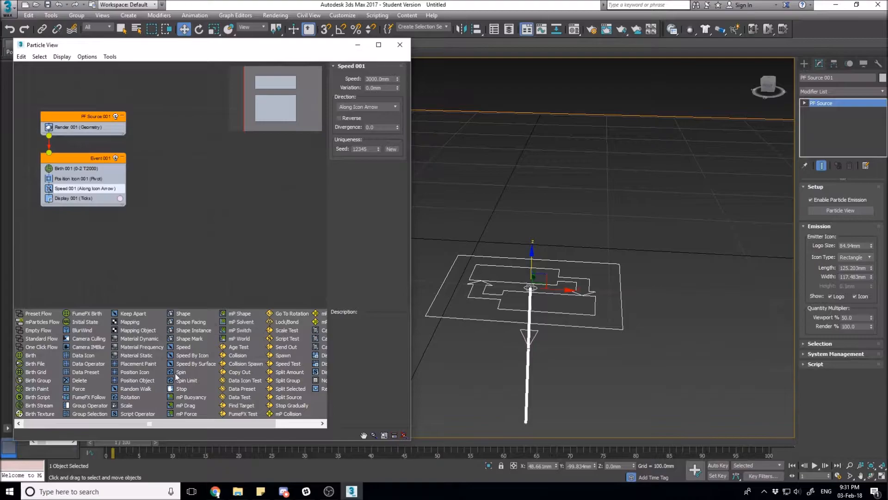
{"action": "left_click_drag", "start_coordinate": [139, 444], "coordinate": [111, 444]}
{"action": "left_click", "coordinate": [815, 465]}
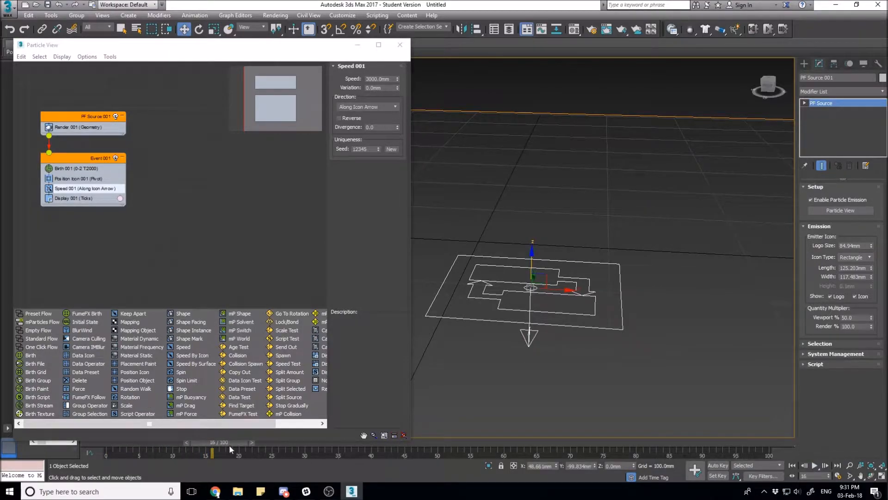
{"action": "left_click_drag", "start_coordinate": [229, 444], "coordinate": [81, 417]}
{"action": "left_click", "coordinate": [389, 79]}
{"action": "type", "text": "6"}
{"action": "key", "text": "Return"}
{"action": "left_click", "coordinate": [382, 88]}
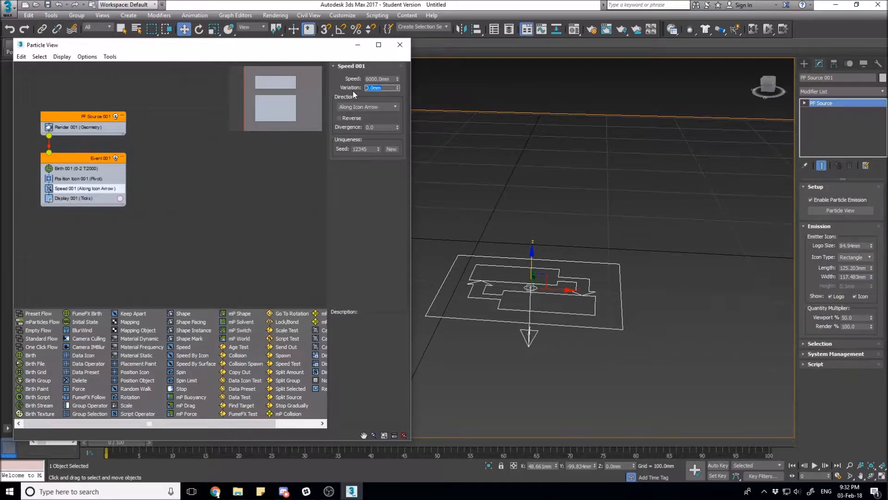
{"action": "type", "text": "1000"}
{"action": "key", "text": "Return"}
Step: Reverse the Speed operator's direction and scrub to frame 2 to check the particles' path above the emitter
{"action": "left_click", "coordinate": [340, 119]}
{"action": "middle_click_drag", "start_coordinate": [557, 352], "coordinate": [537, 319], "text": "alt"}
{"action": "mouse_move", "coordinate": [119, 446]}
{"action": "left_mouse_down"}
{"action": "mouse_move", "coordinate": [154, 446]}
{"action": "mouse_move", "coordinate": [111, 442]}
{"action": "left_mouse_up"}
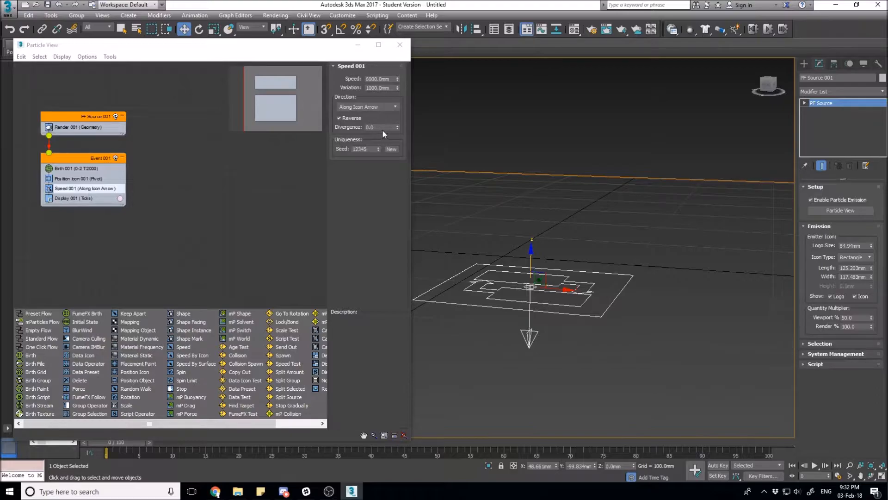
{"action": "left_click_drag", "start_coordinate": [124, 441], "coordinate": [131, 447]}
{"action": "key", "text": "w"}
{"action": "scroll", "coordinate": [538, 299], "scroll_direction": "down", "scroll_amount": 4}
{"action": "middle_click_drag", "start_coordinate": [537, 298], "coordinate": [506, 341], "text": "alt"}
{"action": "scroll", "coordinate": [505, 342], "scroll_direction": "down", "scroll_amount": 7}
{"action": "scroll", "coordinate": [509, 331], "scroll_direction": "up", "scroll_amount": 3}
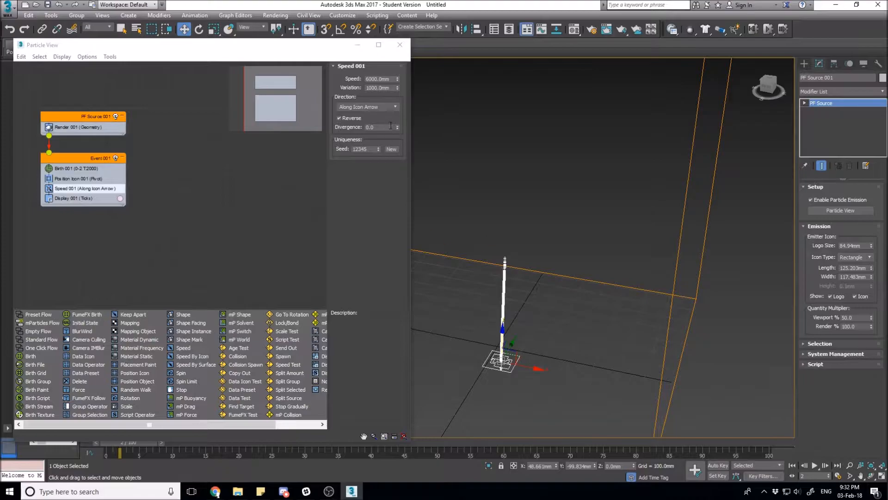
Step: Try wide and narrow spreads for the Speed operator's divergence, settling on 75.5
{"action": "left_click_drag", "start_coordinate": [397, 126], "coordinate": [411, 59]}
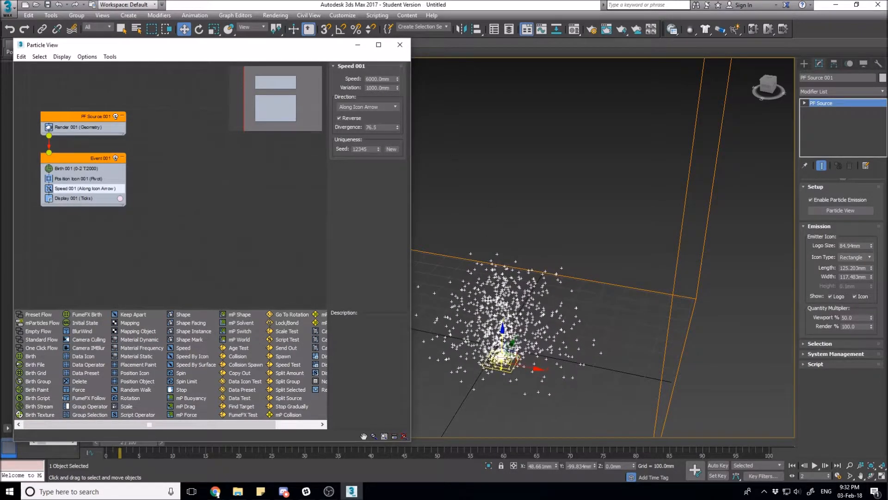
{"action": "left_click", "coordinate": [492, 297]}
{"action": "middle_click_drag", "start_coordinate": [487, 303], "coordinate": [498, 277], "text": "alt"}
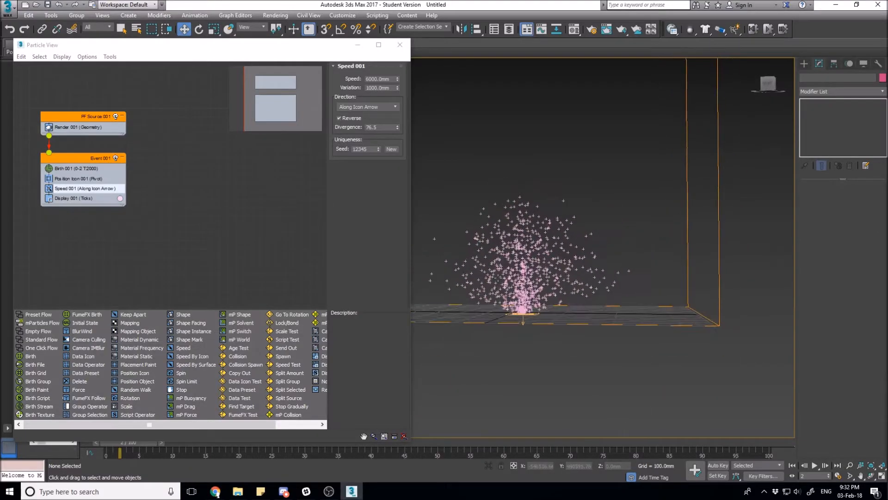
{"action": "mouse_move", "coordinate": [397, 128]}
{"action": "left_mouse_down"}
{"action": "mouse_move", "coordinate": [396, 151]}
{"action": "mouse_move", "coordinate": [395, 102]}
{"action": "mouse_move", "coordinate": [401, 185]}
{"action": "left_mouse_up"}
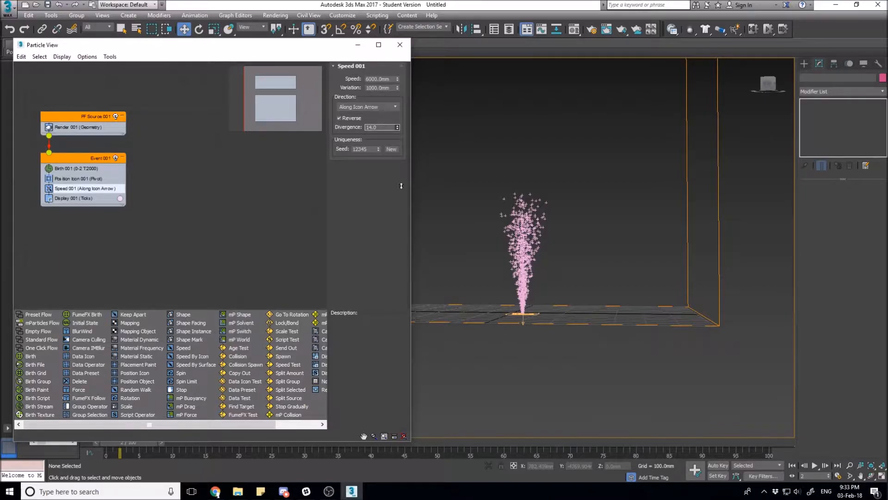
{"action": "mouse_move", "coordinate": [401, 185]}
{"action": "left_mouse_down"}
{"action": "mouse_move", "coordinate": [401, 114]}
{"action": "mouse_move", "coordinate": [404, 129]}
{"action": "left_mouse_up"}
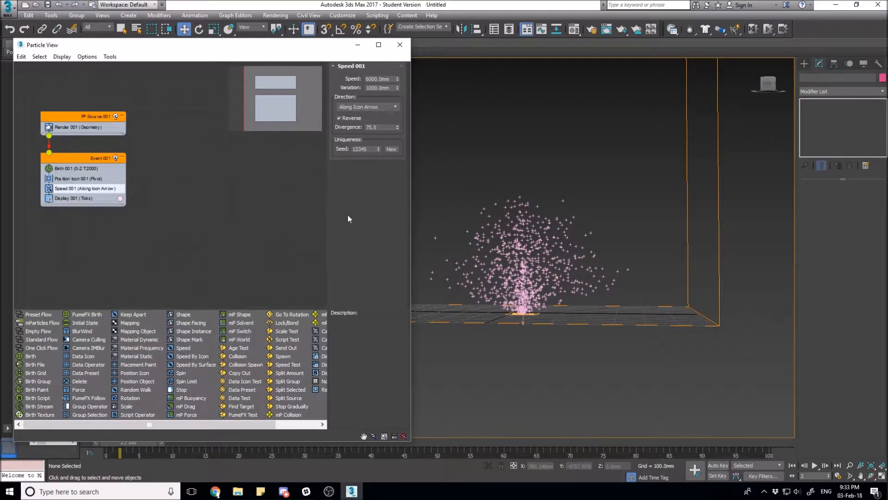
Step: Review the settings of the Display, Speed, Position Icon and Birth operators in the particle event
{"action": "left_click", "coordinate": [81, 199]}
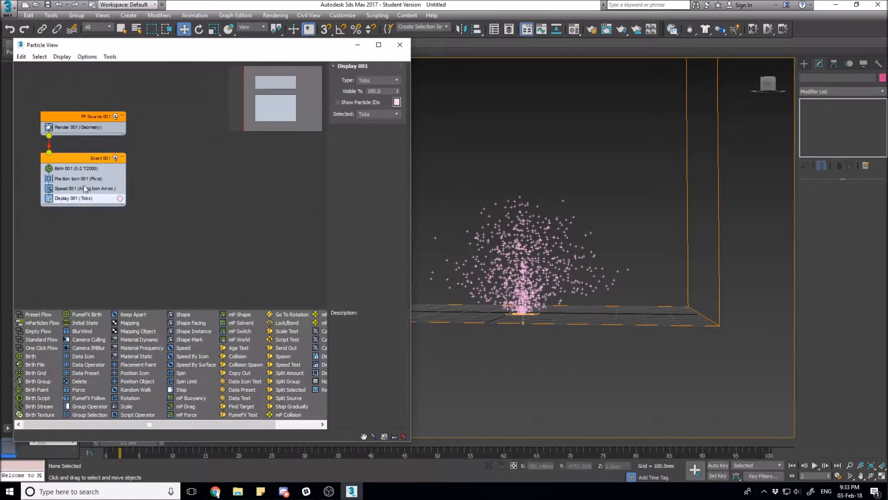
{"action": "left_click", "coordinate": [85, 188]}
{"action": "left_click", "coordinate": [83, 179]}
{"action": "left_click", "coordinate": [83, 169]}
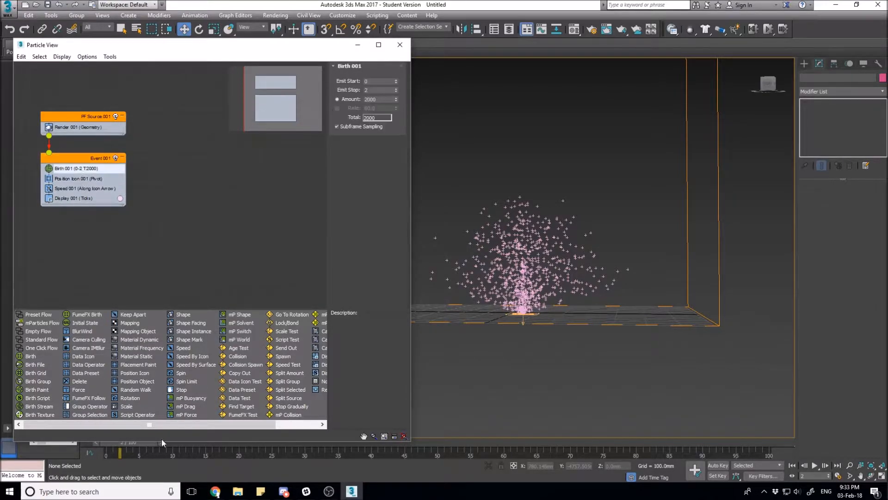
Step: Shorten Particle View to uncover the timeline, and play back the particle burst before returning to frame 0
{"action": "left_click_drag", "start_coordinate": [151, 442], "coordinate": [159, 361]}
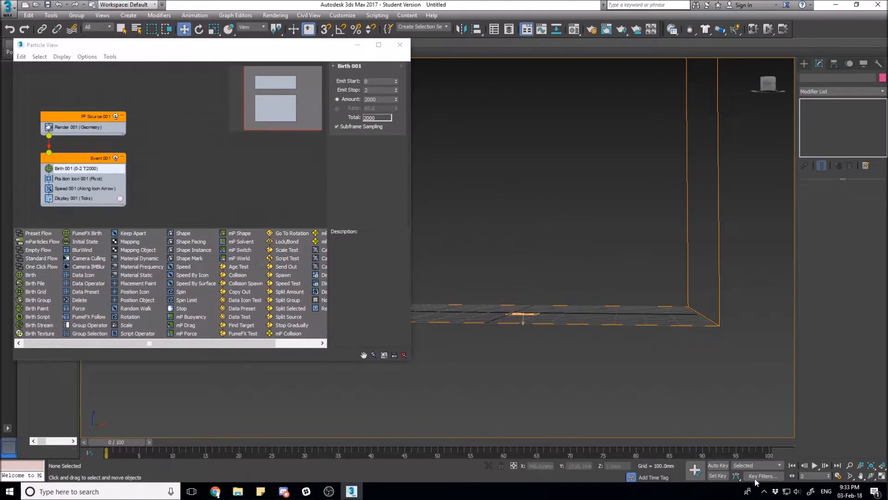
{"action": "left_click", "coordinate": [815, 465]}
{"action": "left_click", "coordinate": [815, 465]}
{"action": "left_click_drag", "start_coordinate": [340, 444], "coordinate": [114, 440]}
{"action": "left_click_drag", "start_coordinate": [248, 346], "coordinate": [172, 345]}
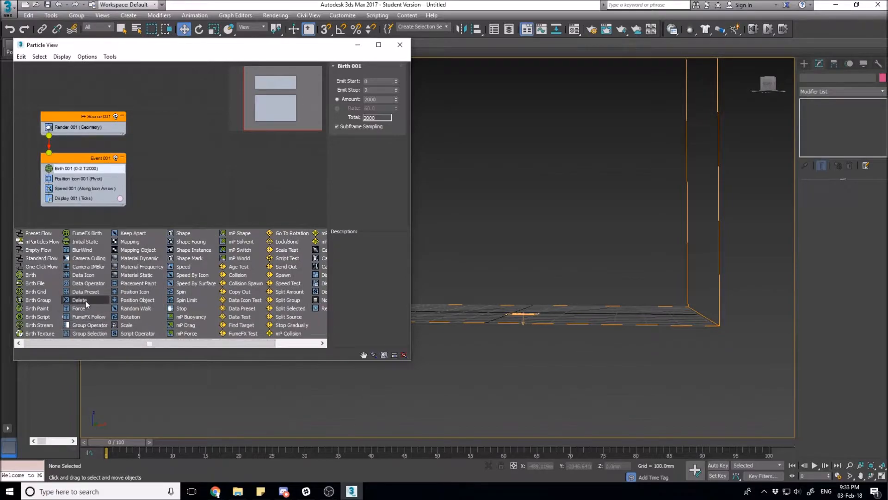
Step: Insert a Delete operator between Speed and Display and make it remove particles by particle age
{"action": "left_click_drag", "start_coordinate": [85, 300], "coordinate": [83, 197]}
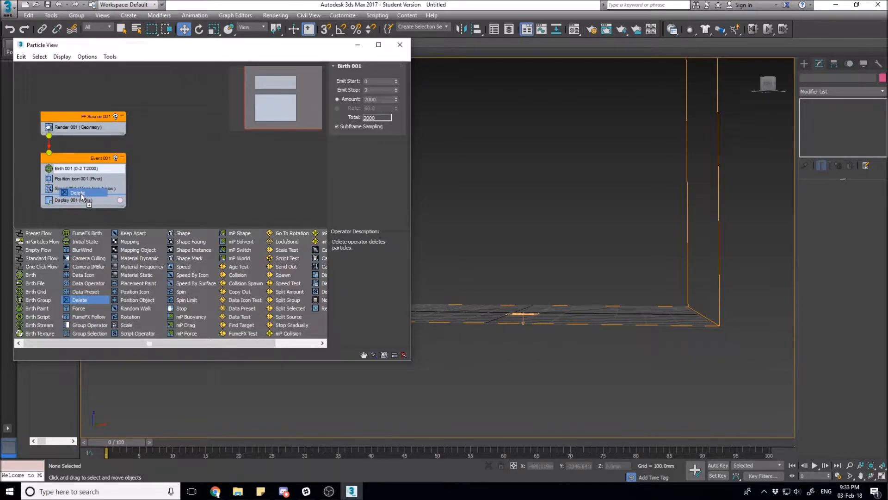
{"action": "left_click_drag", "start_coordinate": [81, 193], "coordinate": [81, 194]}
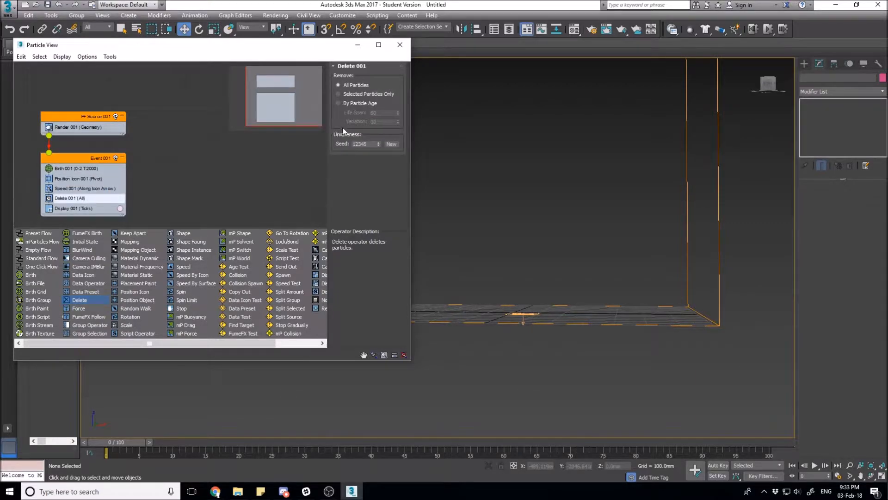
{"action": "left_click", "coordinate": [338, 103]}
Step: Set the Delete operator's life span to 2 and its variation to 1
{"action": "double_click", "coordinate": [385, 112]}
{"action": "type", "text": "50"}
{"action": "key", "text": "Return"}
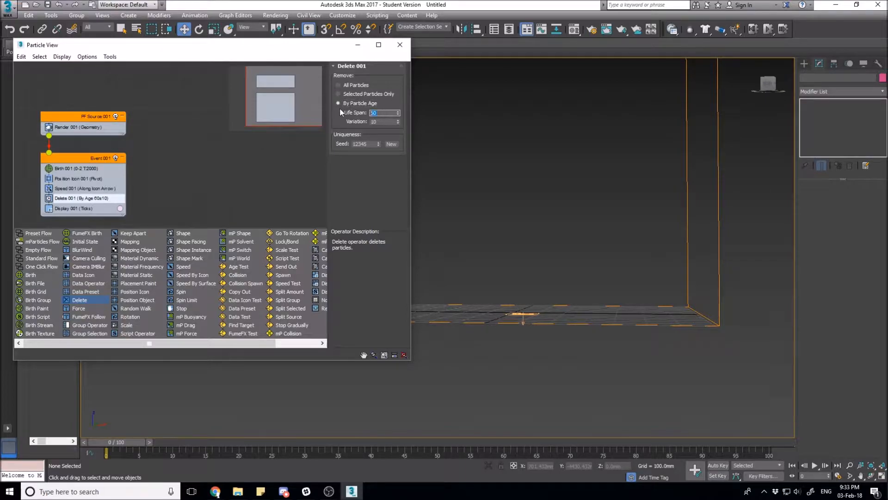
{"action": "type", "text": "2"}
{"action": "key", "text": "Return"}
{"action": "left_click", "coordinate": [384, 121]}
{"action": "left_click", "coordinate": [372, 121]}
{"action": "key", "text": "BackSpace"}
Step: Play the animation with the whole container in view to check how long the particles live
{"action": "middle_click_drag", "start_coordinate": [513, 263], "coordinate": [509, 299], "text": "alt"}
{"action": "scroll", "coordinate": [517, 277], "scroll_direction": "down", "scroll_amount": 5}
{"action": "left_click", "coordinate": [816, 464]}
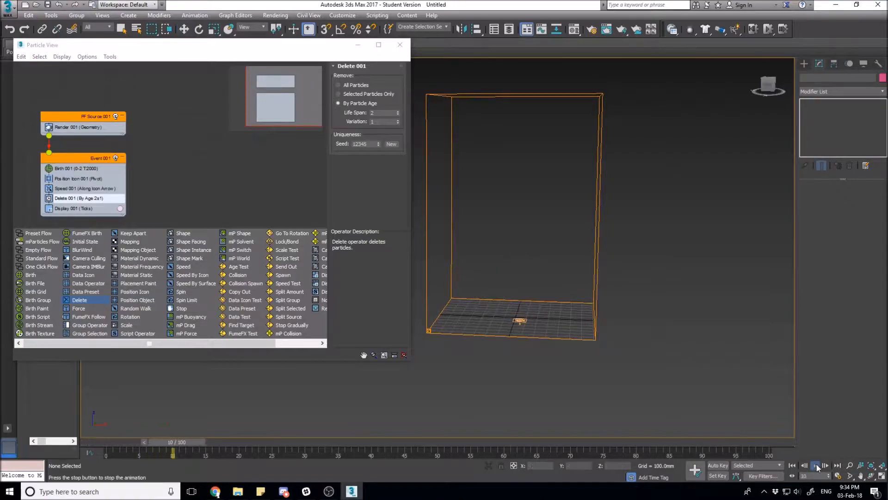
{"action": "left_click", "coordinate": [817, 464]}
{"action": "left_click_drag", "start_coordinate": [263, 443], "coordinate": [132, 447]}
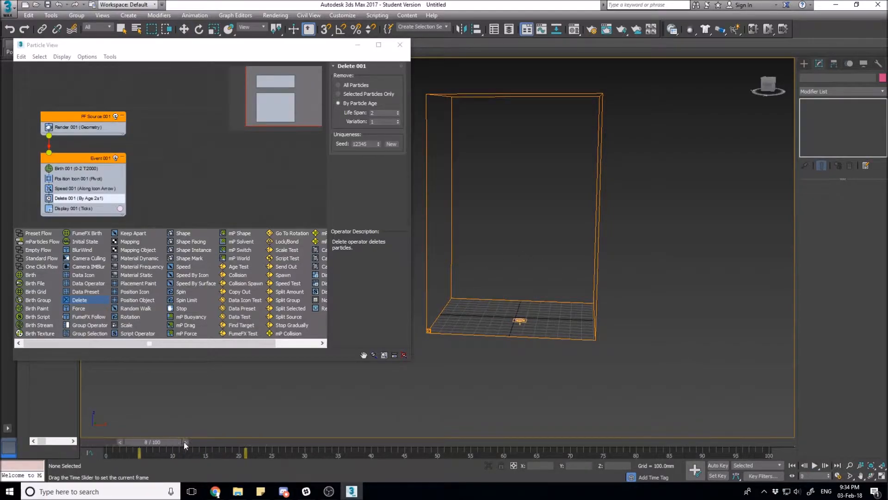
{"action": "left_click", "coordinate": [817, 465]}
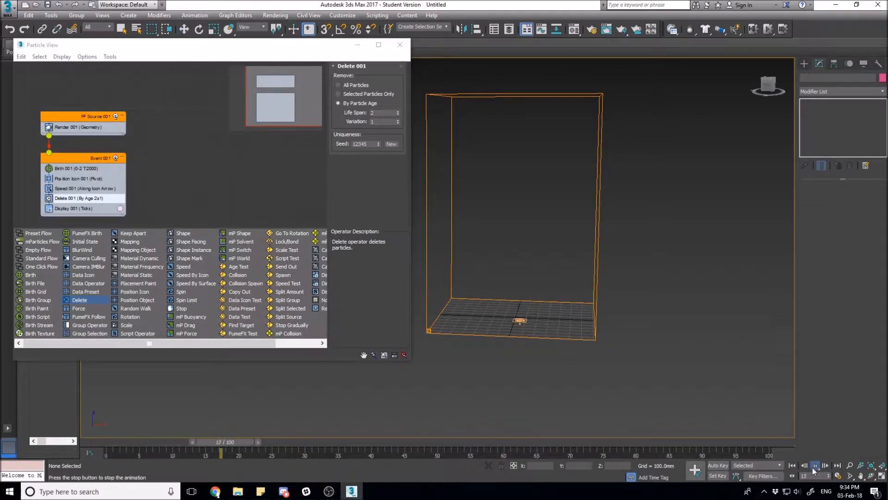
{"action": "left_click", "coordinate": [792, 466]}
{"action": "left_click", "coordinate": [815, 466]}
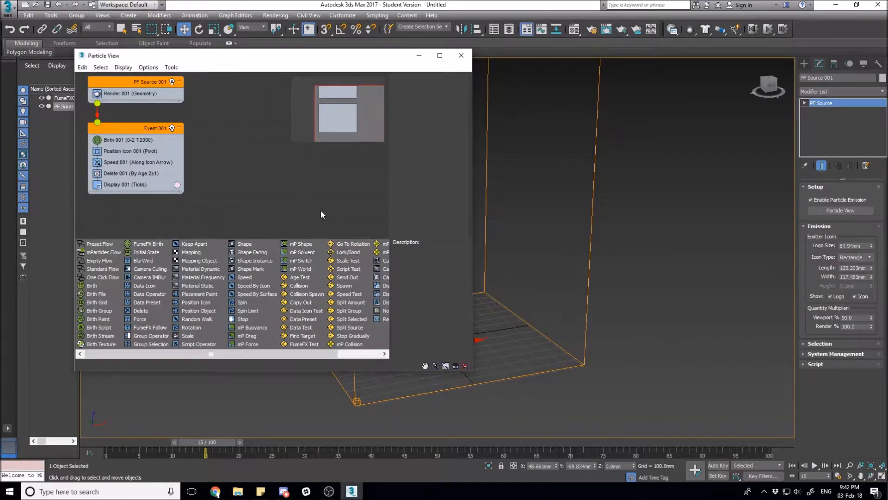
Step: Close Particle View and open the FumeFX container's simulation settings window
{"action": "left_click", "coordinate": [461, 55]}
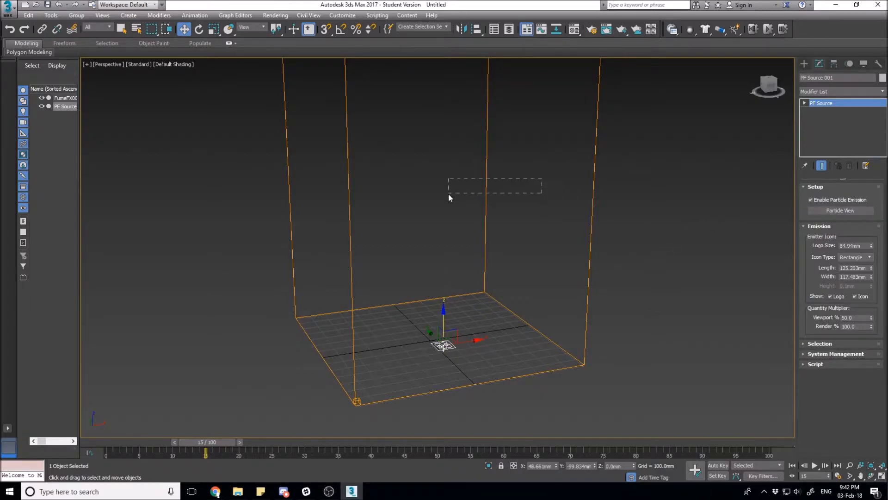
{"action": "left_click_drag", "start_coordinate": [450, 193], "coordinate": [448, 194]}
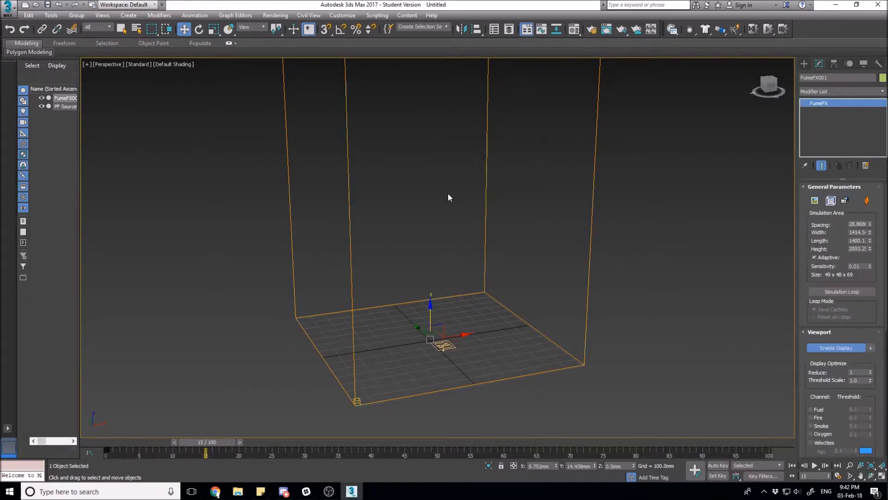
{"action": "left_click", "coordinate": [831, 202]}
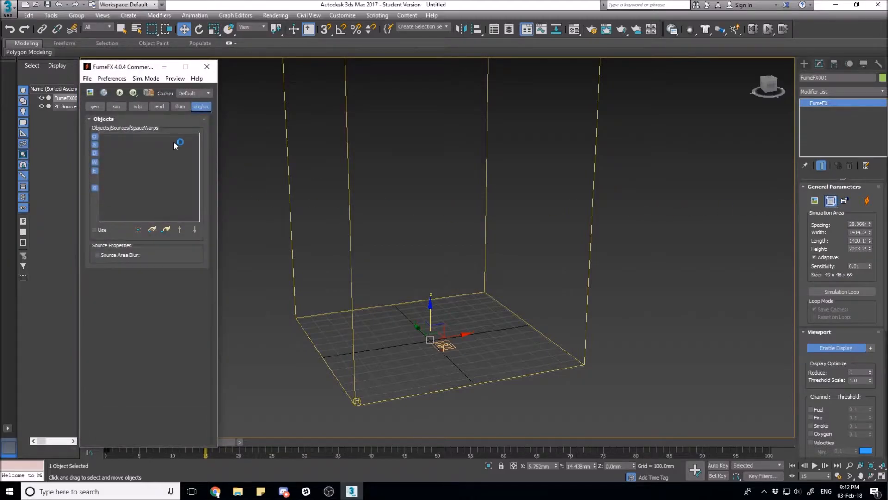
Step: Review the container's general parameters, default cache output directory and list of objects and sources
{"action": "left_click", "coordinate": [100, 109]}
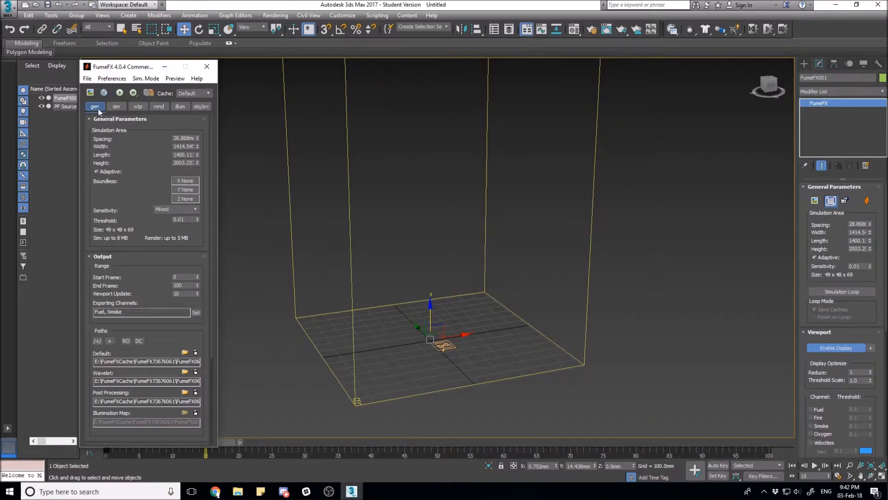
{"action": "scroll", "coordinate": [137, 256], "scroll_direction": "down", "scroll_amount": 4}
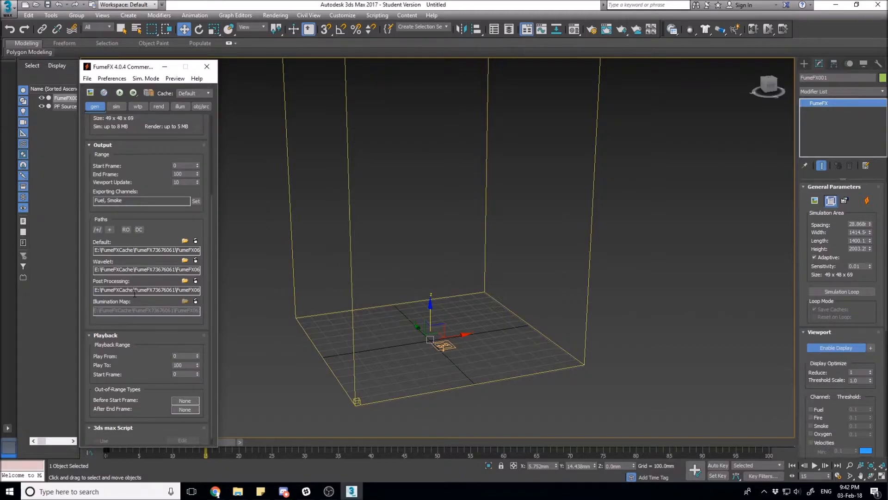
{"action": "left_click", "coordinate": [185, 241]}
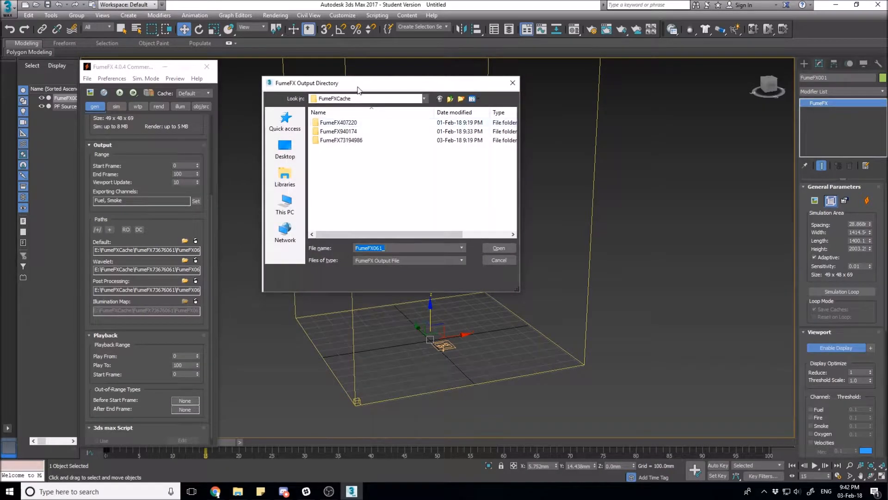
{"action": "left_click_drag", "start_coordinate": [357, 86], "coordinate": [370, 85]}
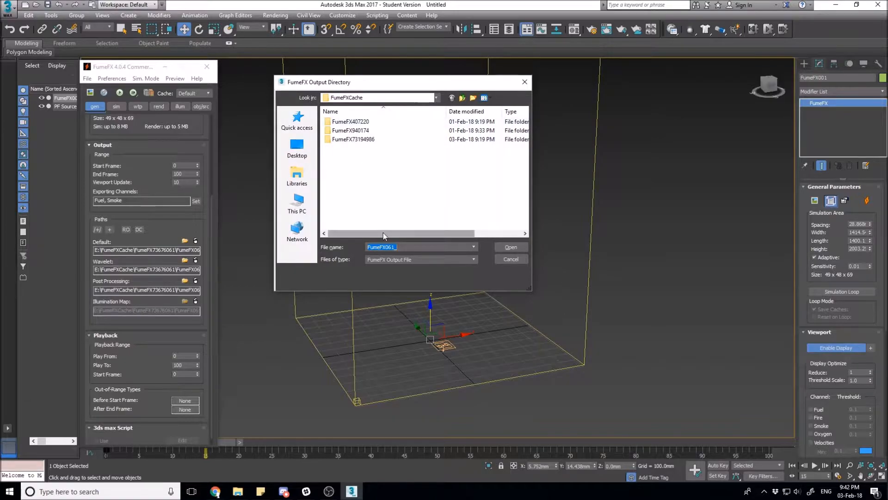
{"action": "left_click", "coordinate": [525, 82]}
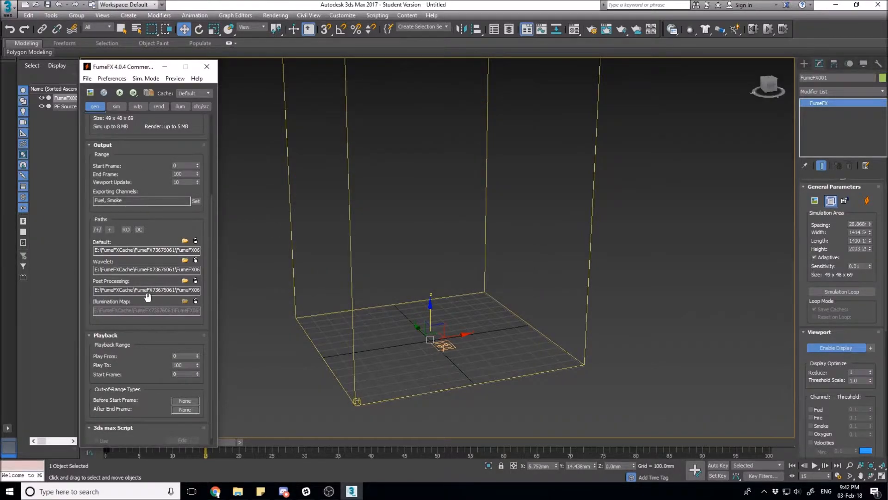
{"action": "left_click", "coordinate": [200, 108]}
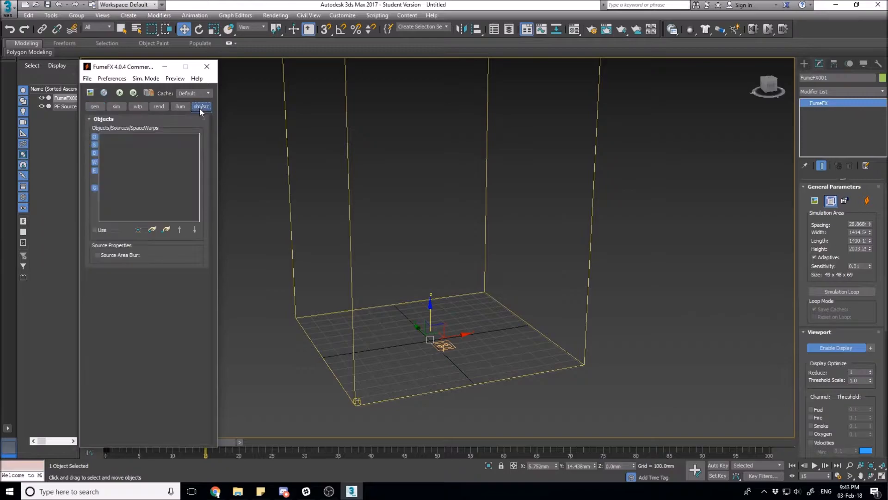
{"action": "left_click", "coordinate": [153, 230]}
Step: Create a FumeFX Particle Src helper with an icon size of about 274 mm beside the container's base
{"action": "left_click", "coordinate": [805, 64]}
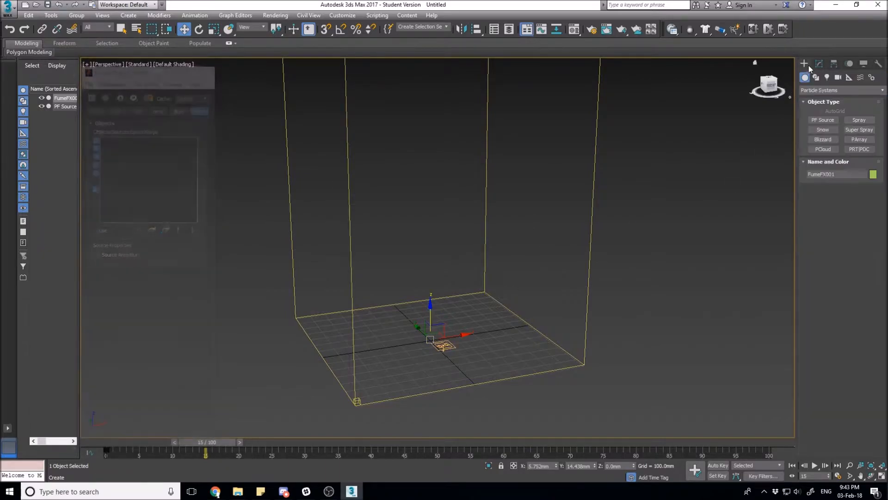
{"action": "left_click", "coordinate": [809, 89]}
{"action": "left_click", "coordinate": [809, 88]}
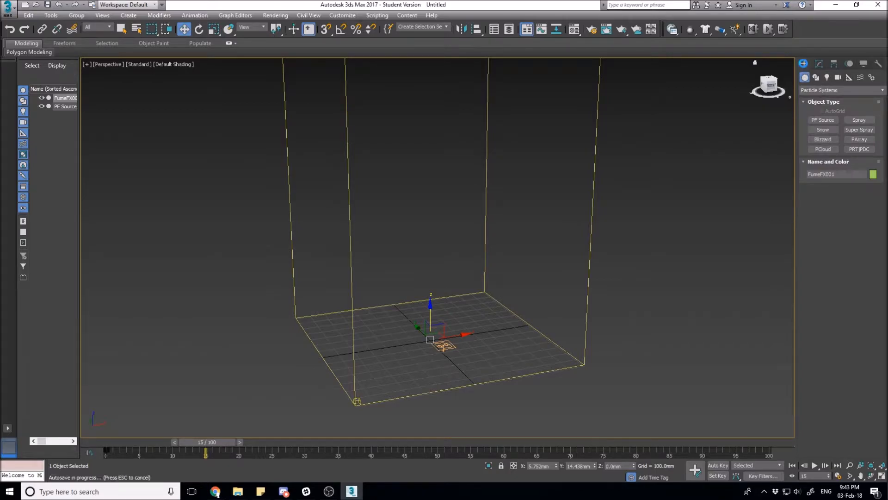
{"action": "left_click", "coordinate": [850, 78]}
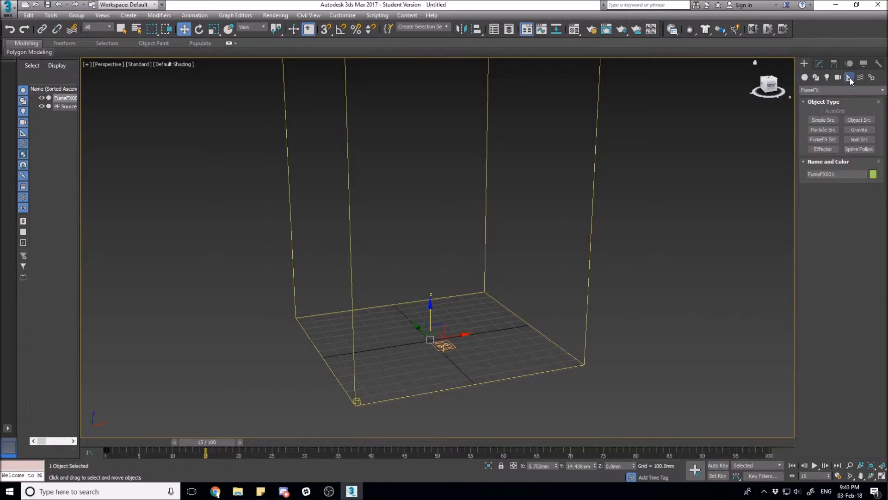
{"action": "left_click", "coordinate": [822, 91]}
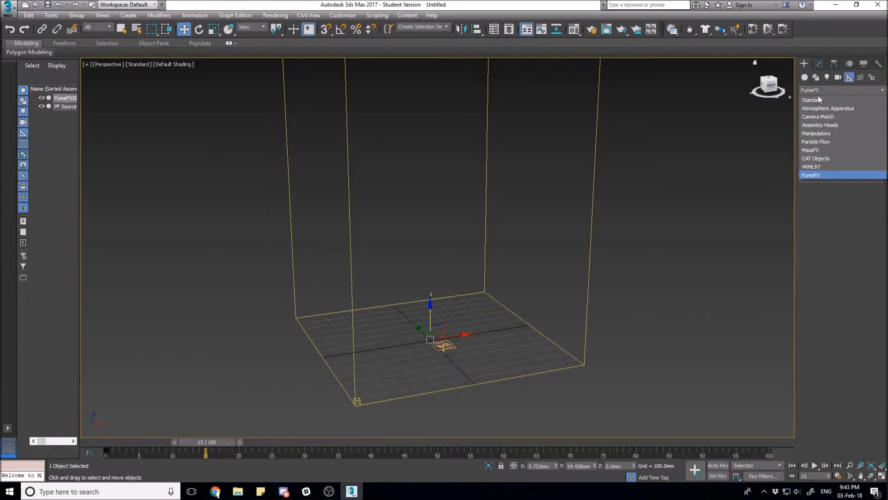
{"action": "left_click", "coordinate": [816, 176]}
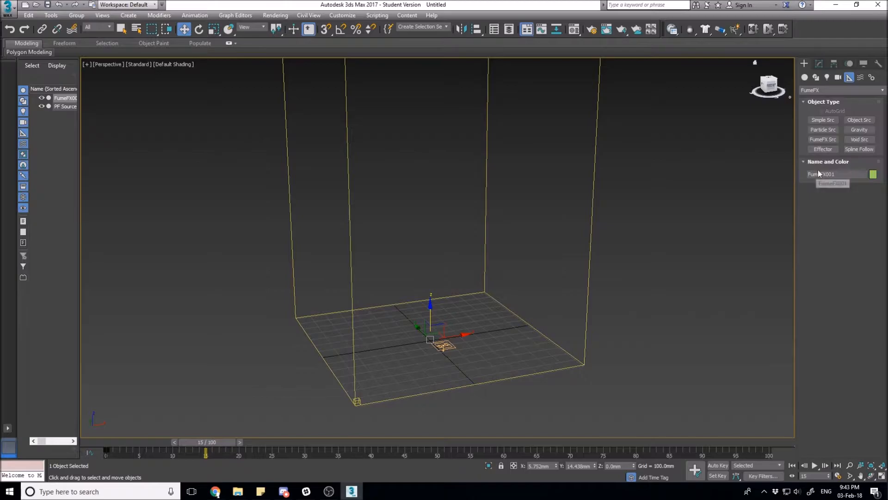
{"action": "left_click", "coordinate": [823, 129]}
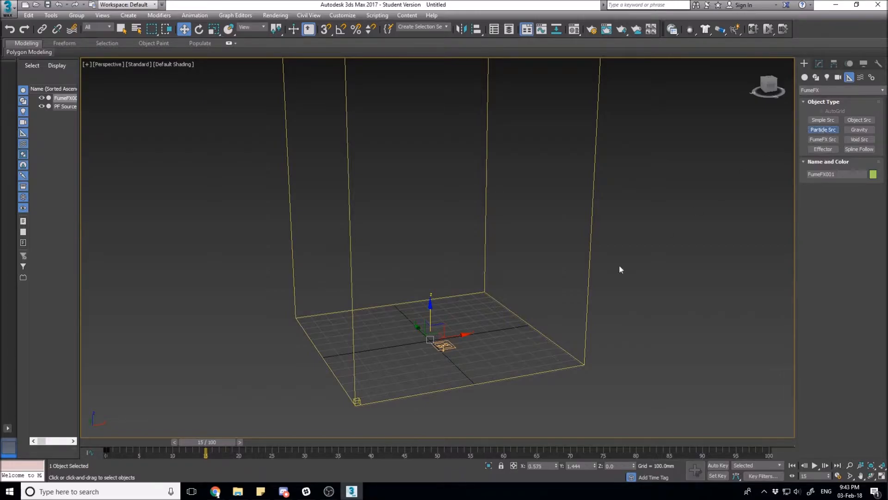
{"action": "mouse_move", "coordinate": [561, 323]}
{"action": "left_mouse_down"}
{"action": "mouse_move", "coordinate": [547, 332]}
{"action": "mouse_move", "coordinate": [553, 318]}
{"action": "left_mouse_up"}
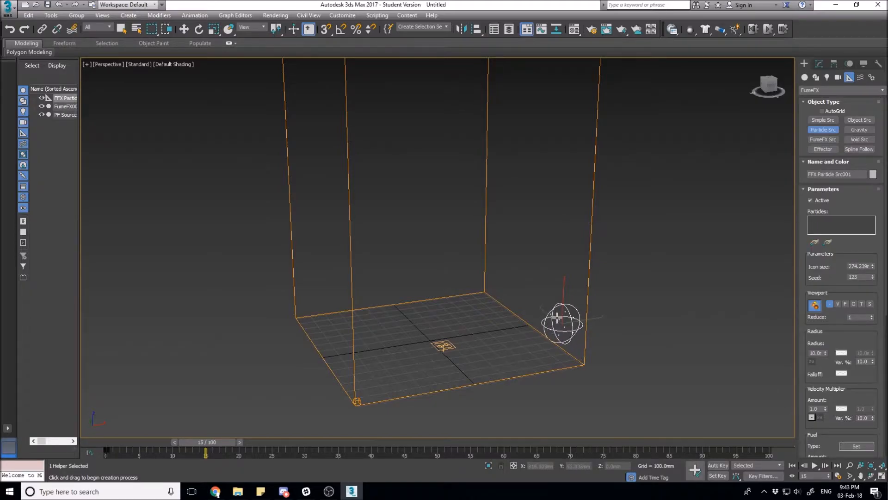
{"action": "mouse_move", "coordinate": [584, 254]}
{"action": "middle_mouse_down", "text": "alt"}
{"action": "mouse_move", "coordinate": [551, 253]}
{"action": "mouse_move", "coordinate": [581, 259]}
{"action": "middle_mouse_up", "text": "alt"}
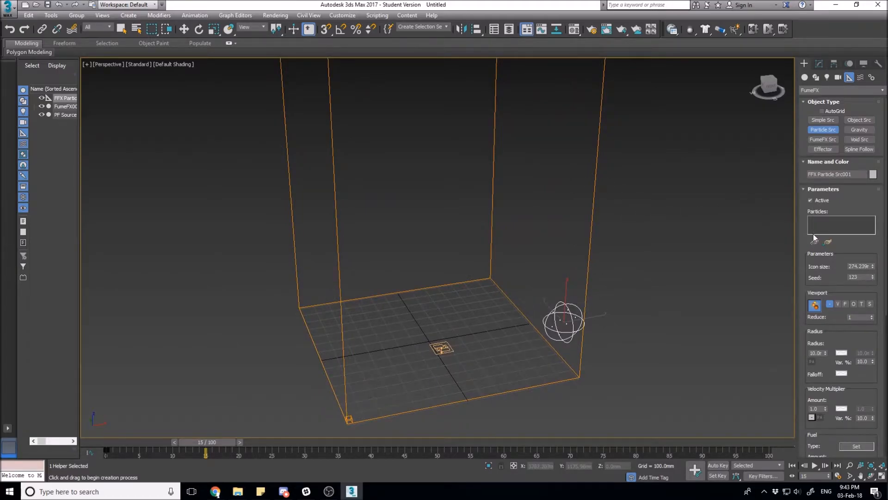
{"action": "left_click", "coordinate": [585, 295]}
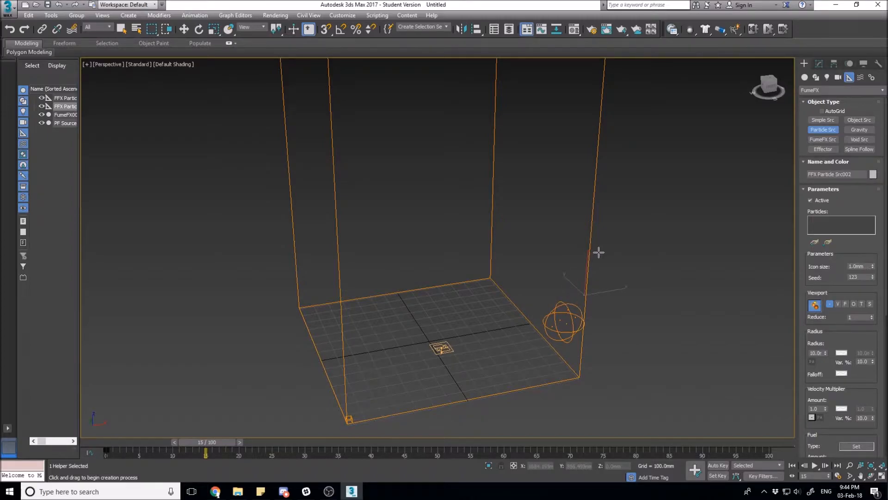
{"action": "key", "text": "ctrl+z"}
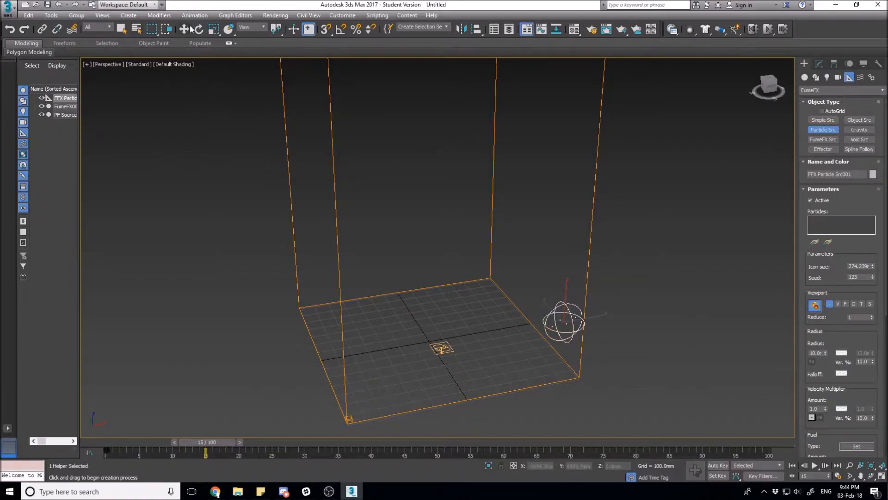
{"action": "right_click", "coordinate": [500, 267]}
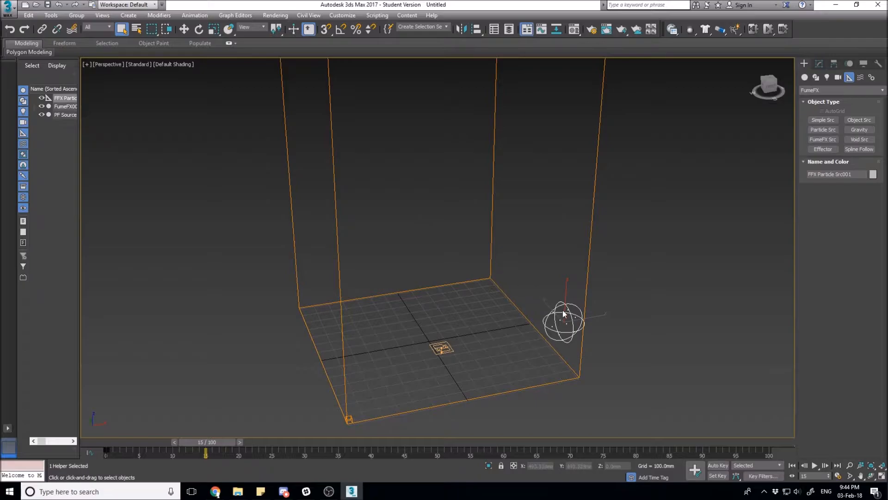
Step: Assign the whole PF Source 001 particle system, not one of its events, to the new FumeFX particle source
{"action": "left_click", "coordinate": [818, 64]}
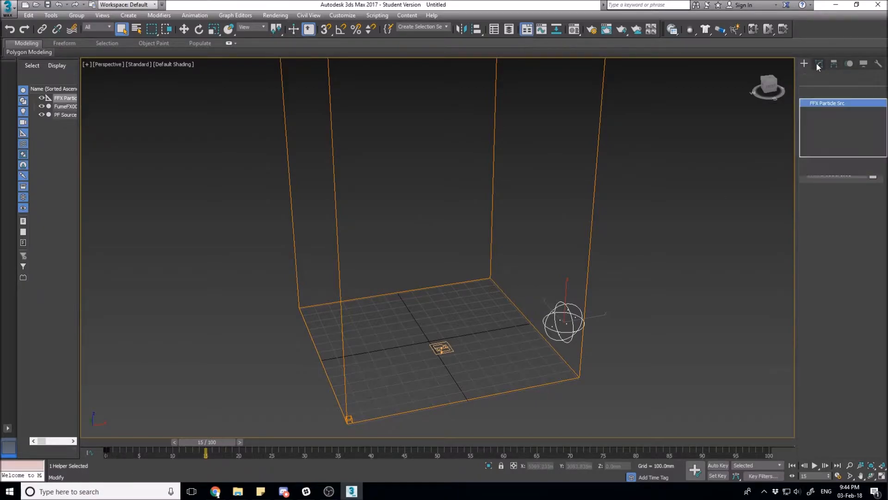
{"action": "left_click", "coordinate": [814, 240]}
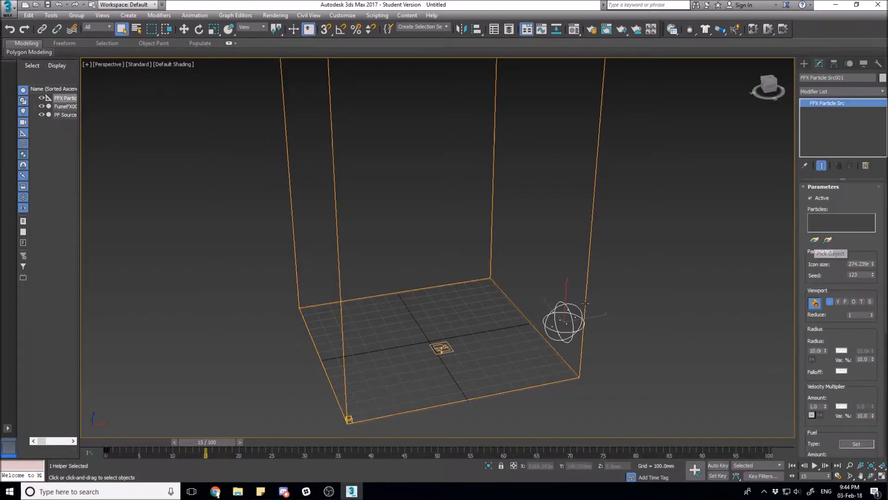
{"action": "left_click", "coordinate": [813, 240]}
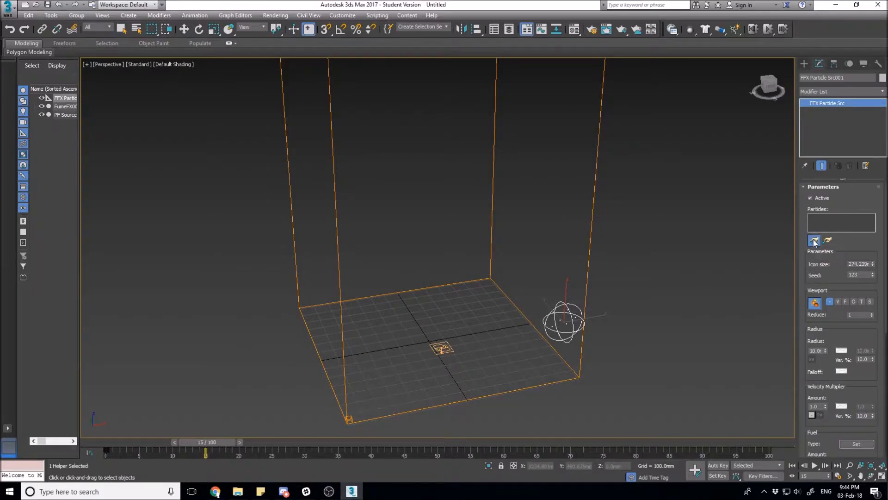
{"action": "left_click", "coordinate": [441, 348]}
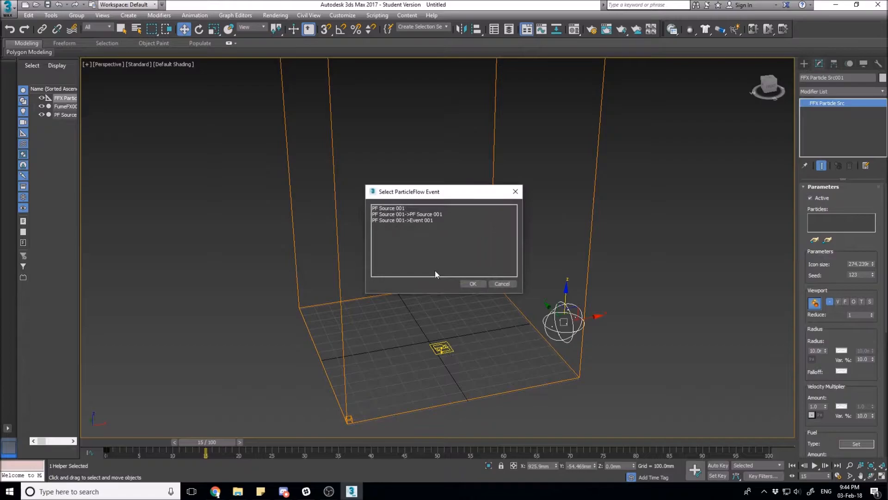
{"action": "left_click", "coordinate": [395, 209]}
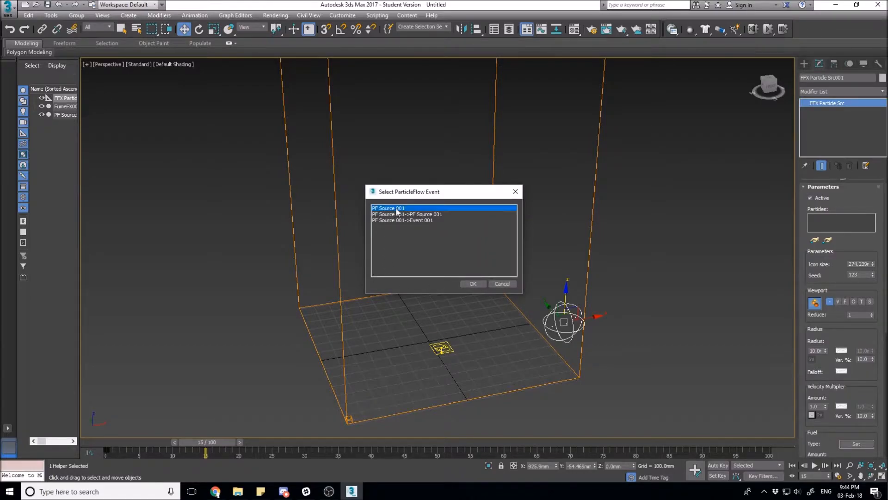
{"action": "left_click", "coordinate": [479, 286]}
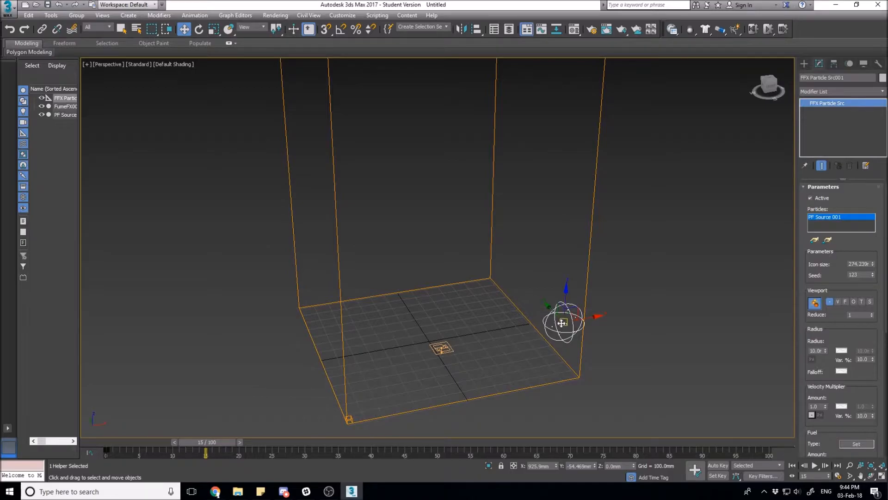
Step: Add the particle source helper to the FumeFX container's list of objects and sources
{"action": "left_click_drag", "start_coordinate": [578, 226], "coordinate": [577, 224]}
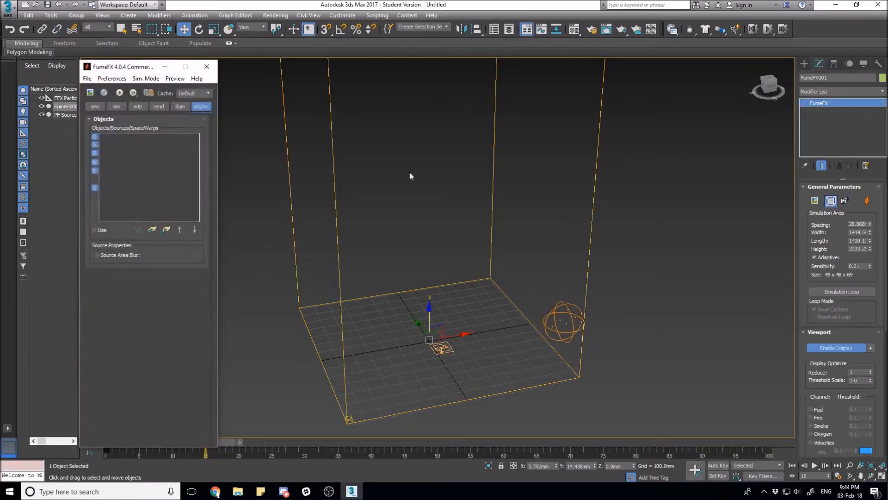
{"action": "left_click", "coordinate": [152, 230]}
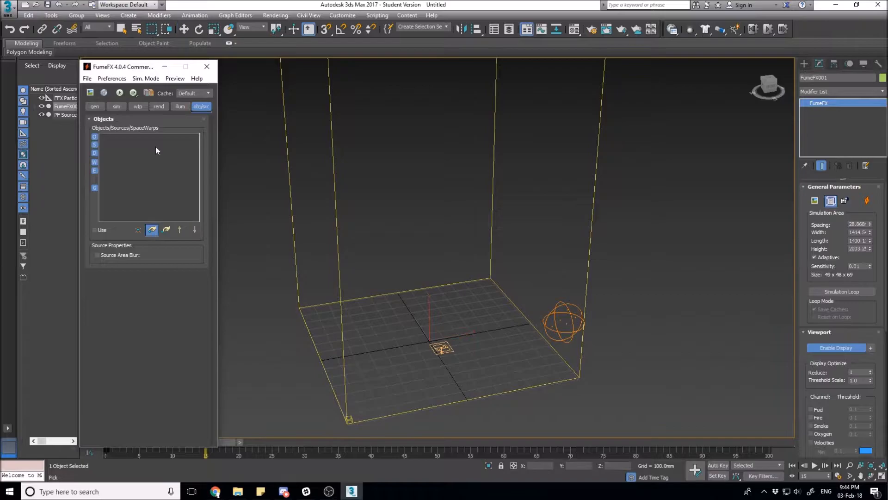
{"action": "left_click", "coordinate": [207, 67]}
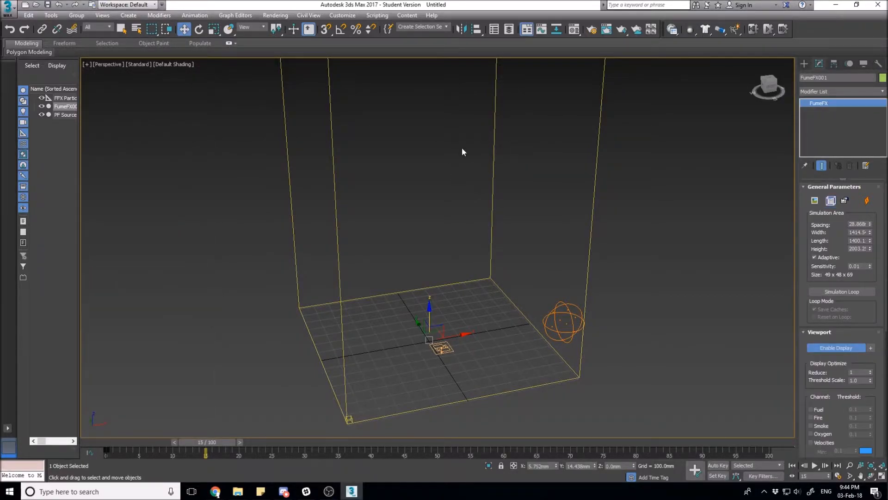
{"action": "left_click", "coordinate": [830, 201]}
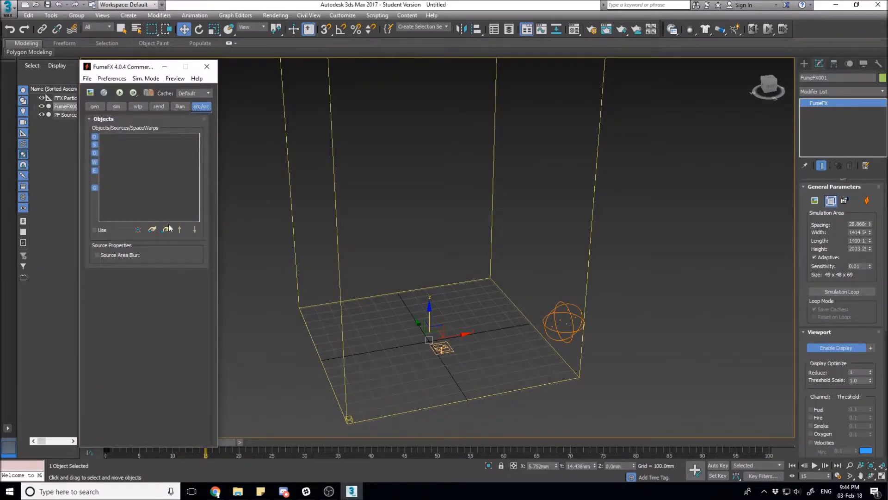
{"action": "left_click", "coordinate": [152, 230]}
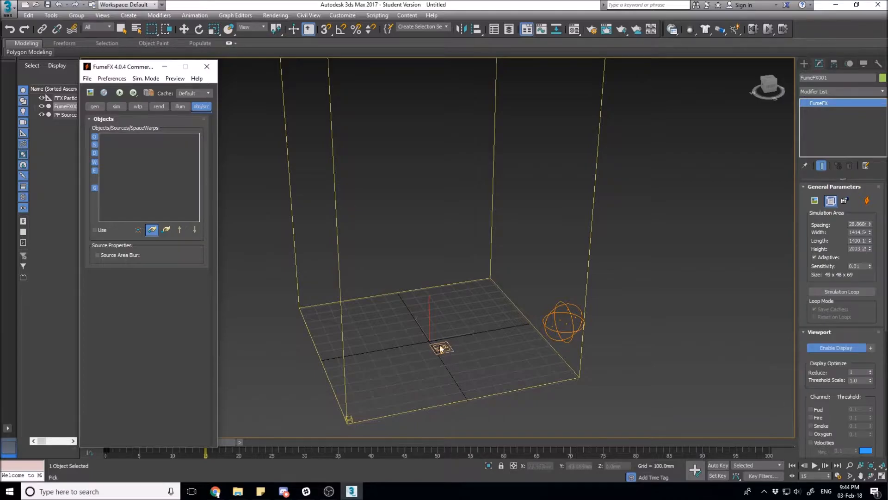
{"action": "left_click", "coordinate": [563, 305]}
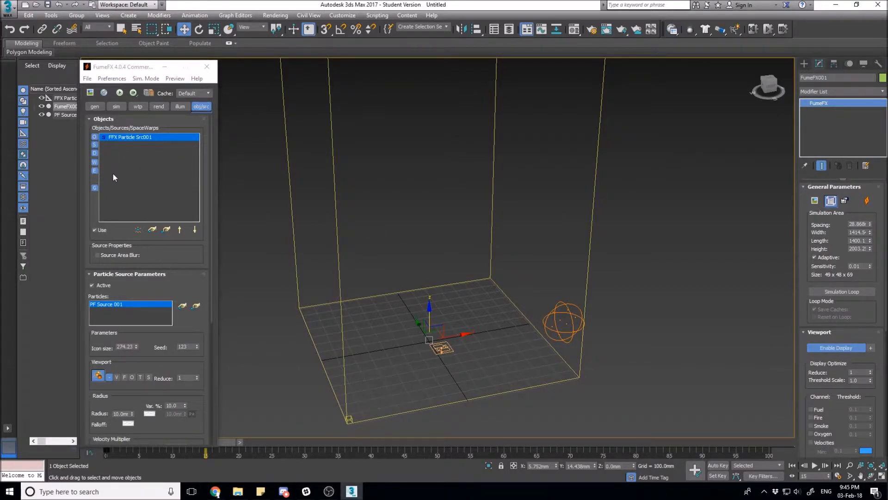
Step: Examine the particle source's channel parameters and the particle burst up close at frame 1
{"action": "left_click", "coordinate": [140, 183]}
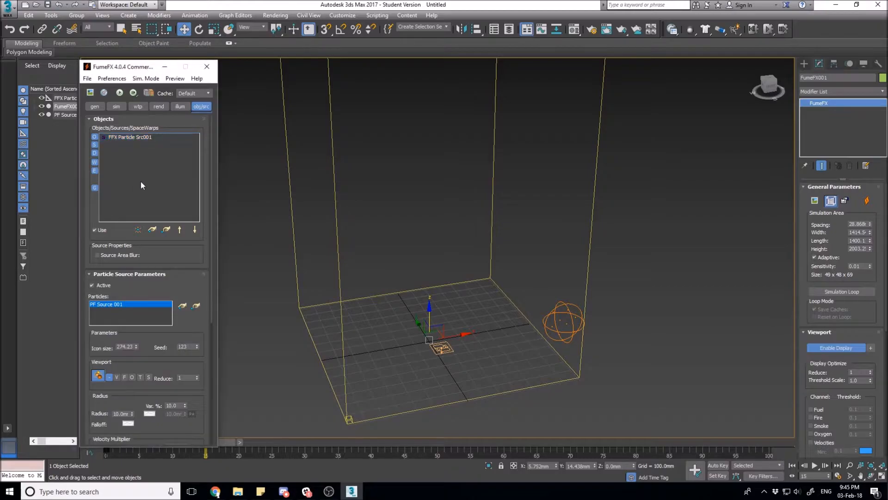
{"action": "scroll", "coordinate": [148, 209], "scroll_direction": "down", "scroll_amount": 5}
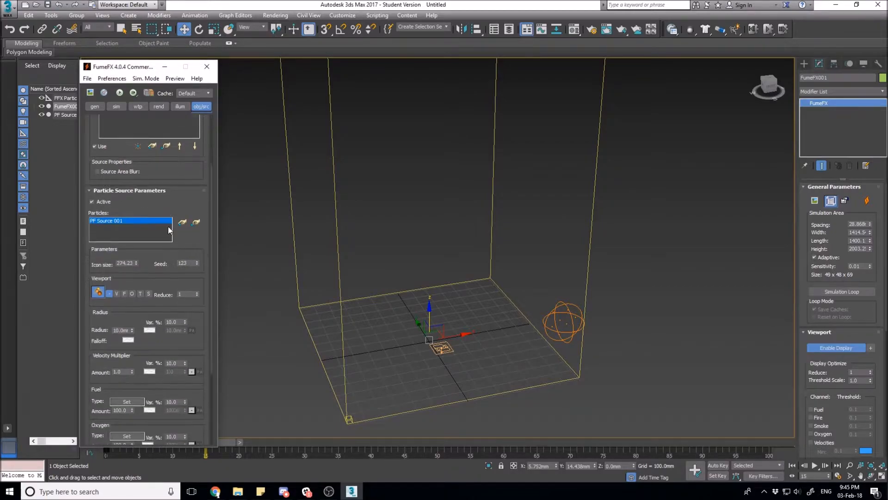
{"action": "scroll", "coordinate": [139, 208], "scroll_direction": "down", "scroll_amount": 6}
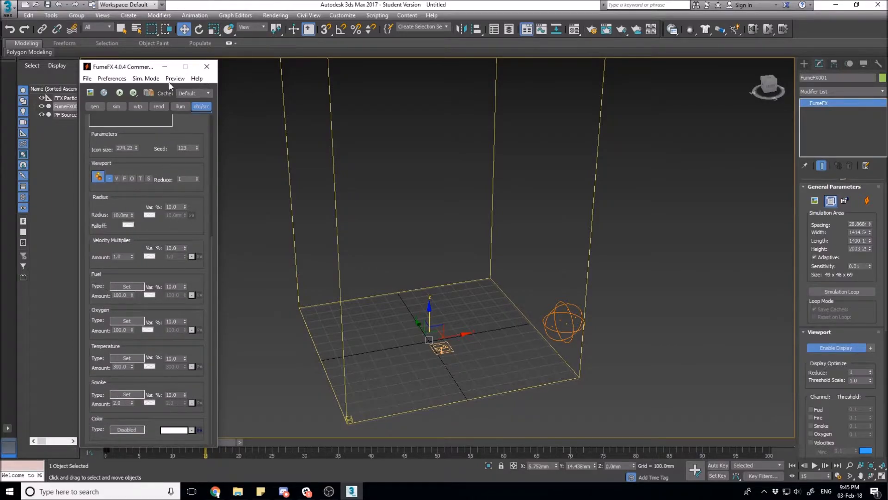
{"action": "left_click_drag", "start_coordinate": [132, 67], "coordinate": [115, 53]}
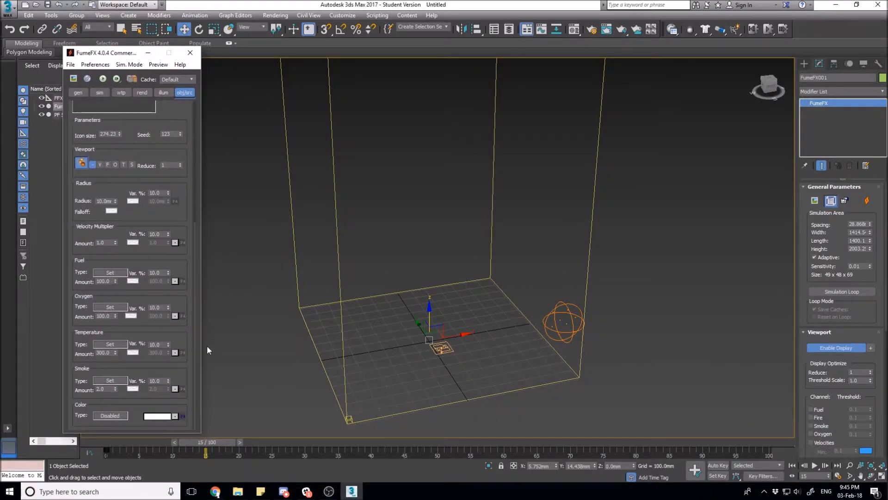
{"action": "left_click_drag", "start_coordinate": [214, 446], "coordinate": [129, 438]}
{"action": "key", "text": "w"}
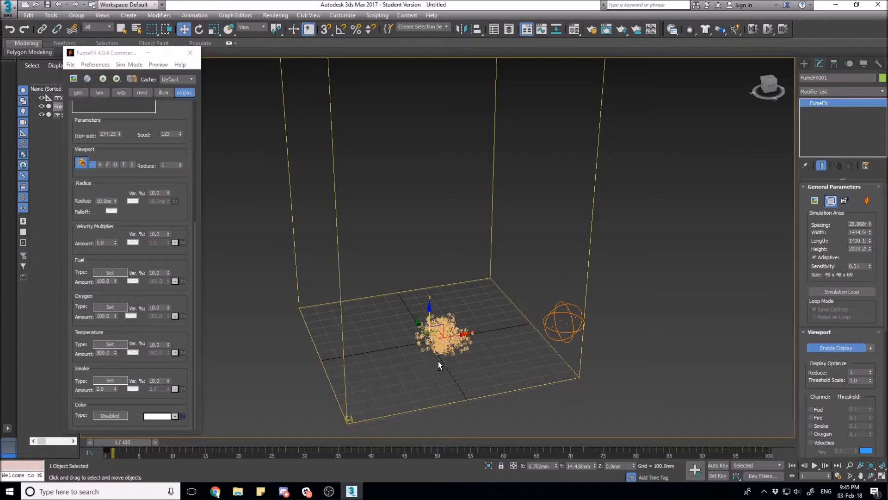
{"action": "mouse_move", "coordinate": [441, 360]}
{"action": "middle_mouse_down", "text": "alt"}
{"action": "mouse_move", "coordinate": [438, 343]}
{"action": "mouse_move", "coordinate": [440, 366]}
{"action": "middle_mouse_up", "text": "alt"}
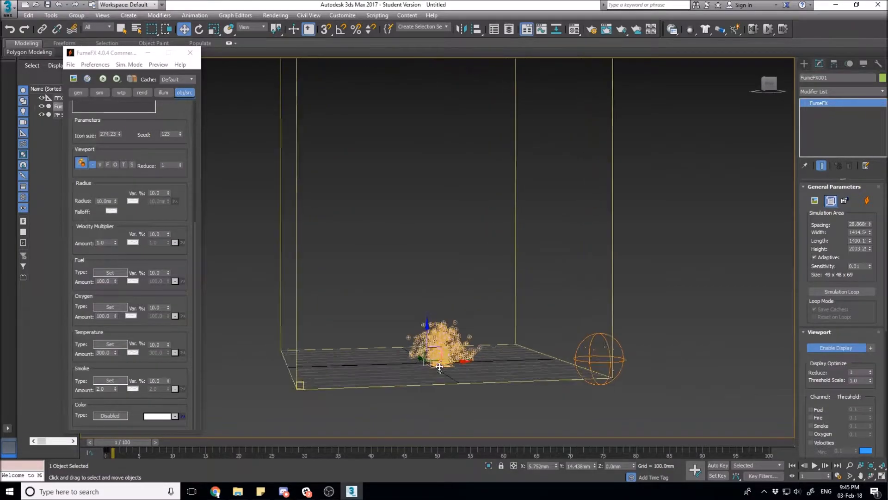
{"action": "scroll", "coordinate": [439, 366], "scroll_direction": "up", "scroll_amount": 4}
{"action": "scroll", "coordinate": [439, 366], "scroll_direction": "up", "scroll_amount": 2}
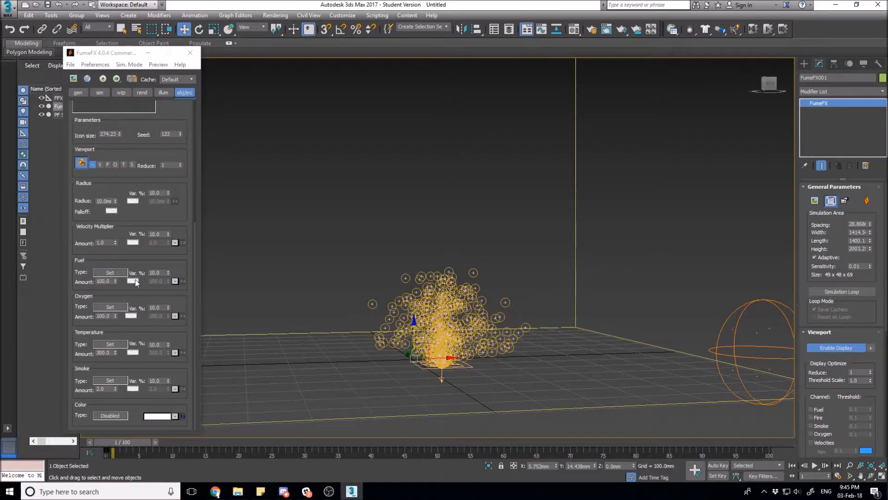
Step: Disable the particle source's fuel and temperature channels, leaving smoke set to write its voxel value
{"action": "left_click", "coordinate": [107, 274]}
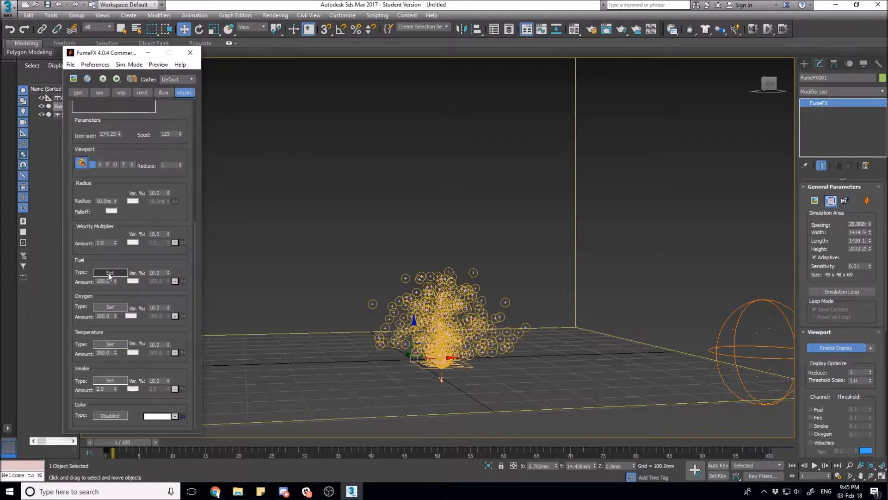
{"action": "left_click", "coordinate": [110, 274]}
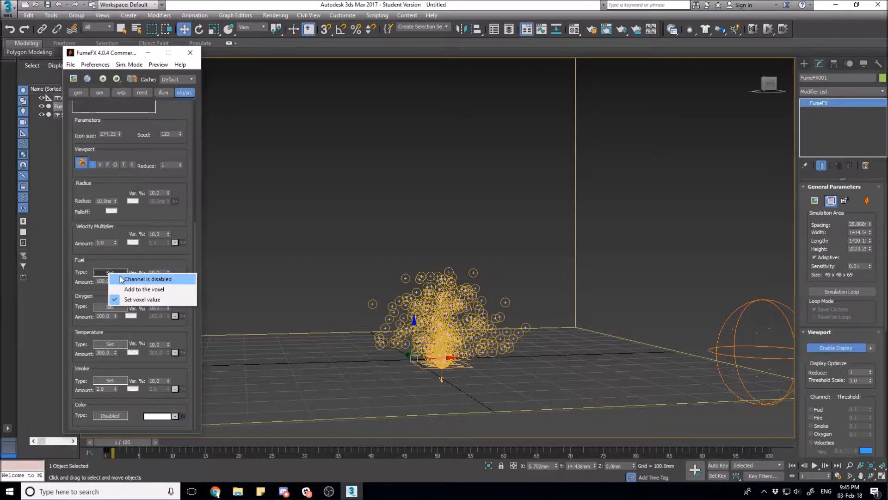
{"action": "left_click", "coordinate": [121, 279]}
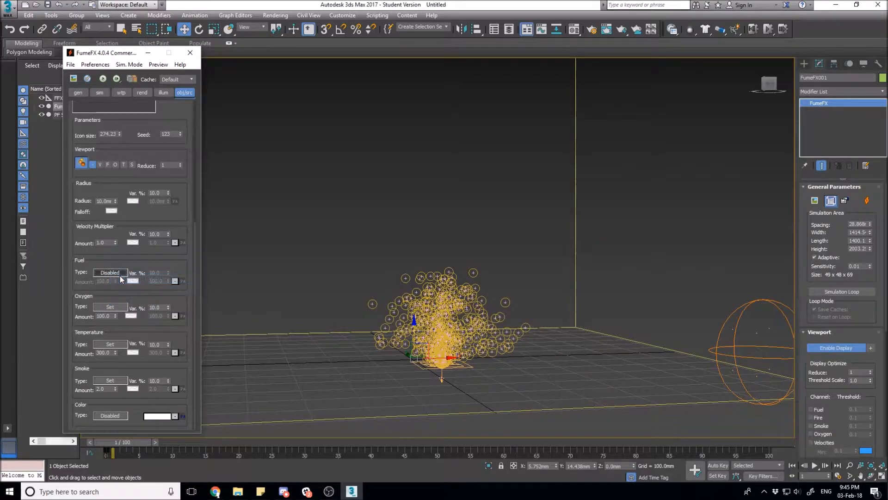
{"action": "left_click", "coordinate": [109, 345]}
{"action": "left_click", "coordinate": [122, 350]}
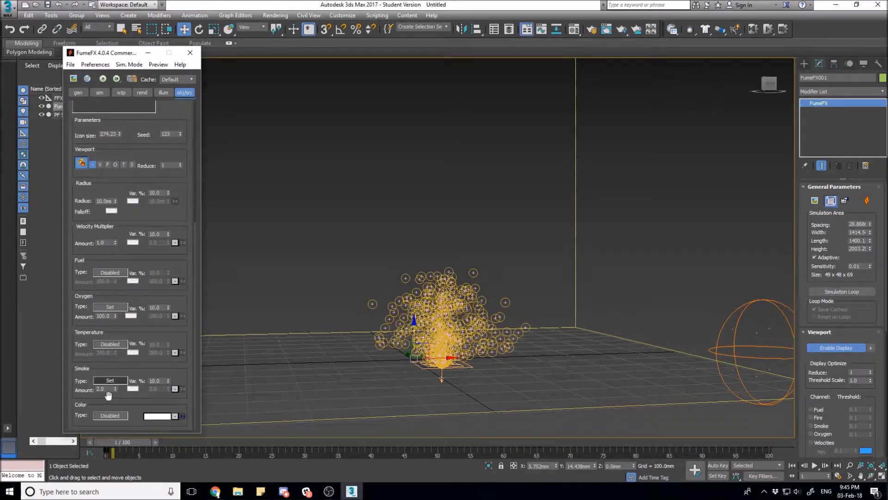
{"action": "scroll", "coordinate": [120, 378], "scroll_direction": "up", "scroll_amount": 2}
{"action": "scroll", "coordinate": [120, 377], "scroll_direction": "up", "scroll_amount": 10}
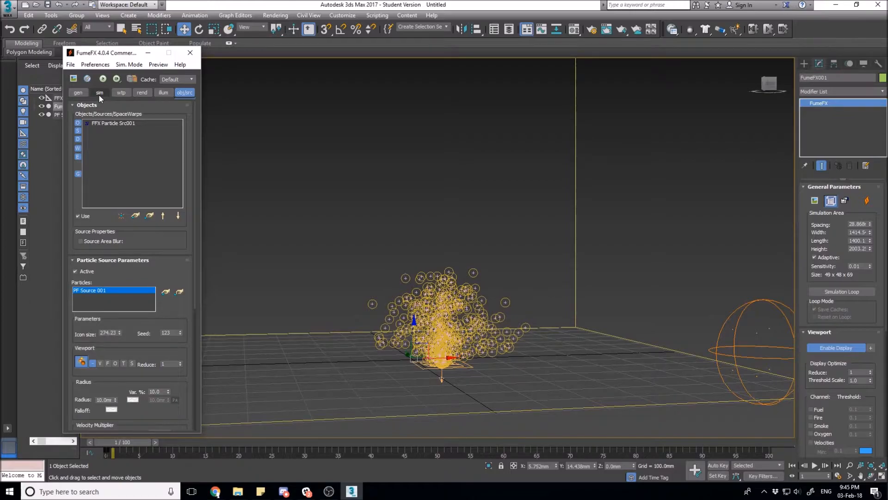
Step: Open the output preview beside the FumeFX settings and run the default simulation over frames 0 to 100
{"action": "left_click", "coordinate": [73, 79]}
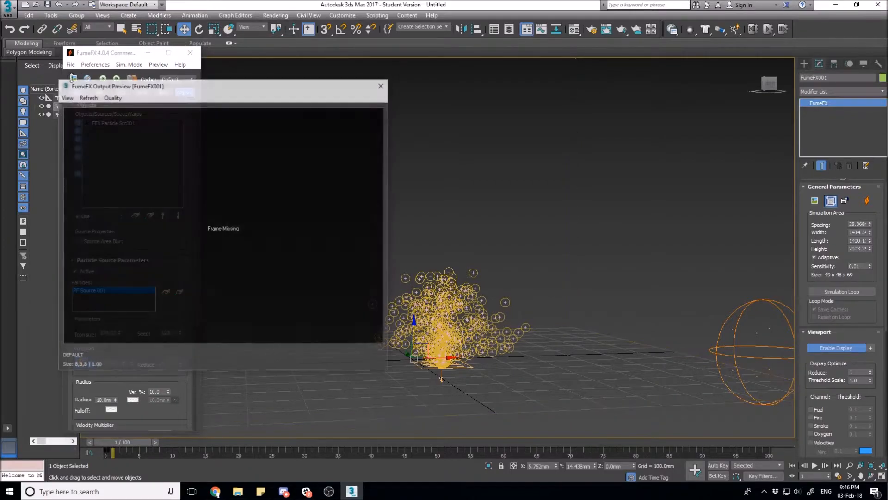
{"action": "left_click_drag", "start_coordinate": [178, 88], "coordinate": [666, 40]}
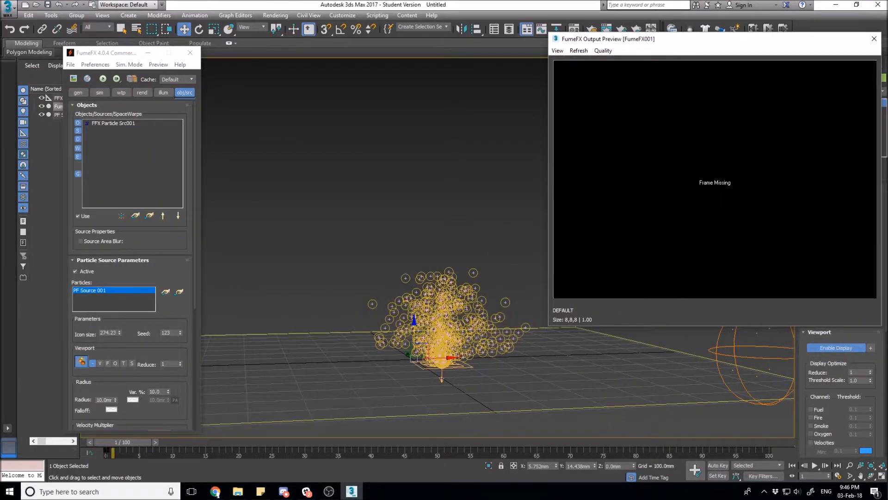
{"action": "left_click", "coordinate": [102, 80]}
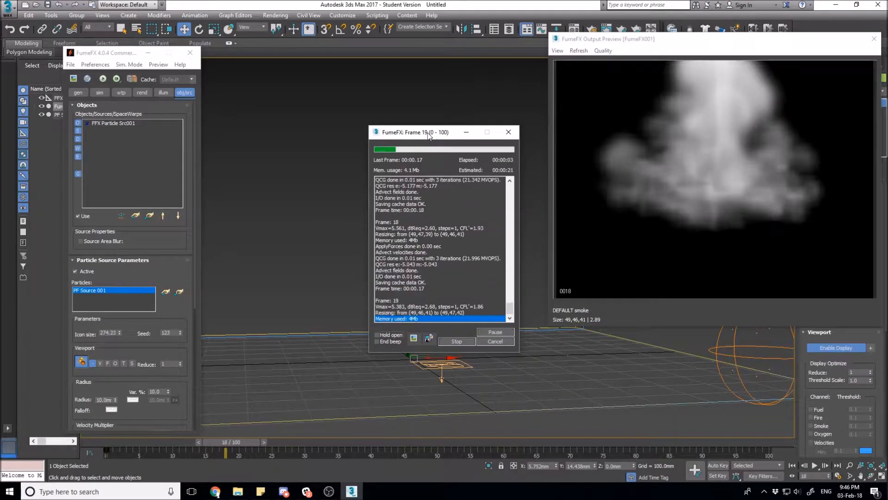
{"action": "left_click_drag", "start_coordinate": [426, 132], "coordinate": [379, 110]}
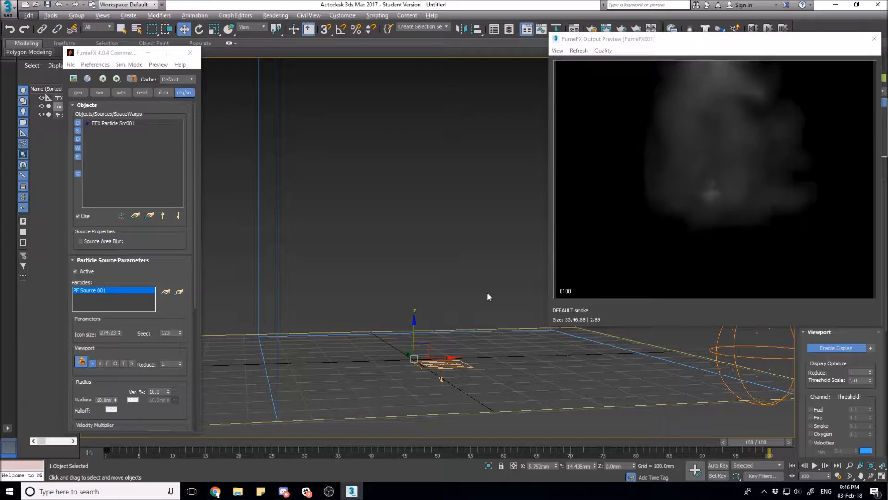
Step: Play back and scrub the simulated smoke around frames 30 to 60 to examine how it rises inside the container
{"action": "scroll", "coordinate": [485, 293], "scroll_direction": "down", "scroll_amount": 2}
{"action": "middle_click_drag", "start_coordinate": [485, 293], "coordinate": [701, 437], "text": "alt"}
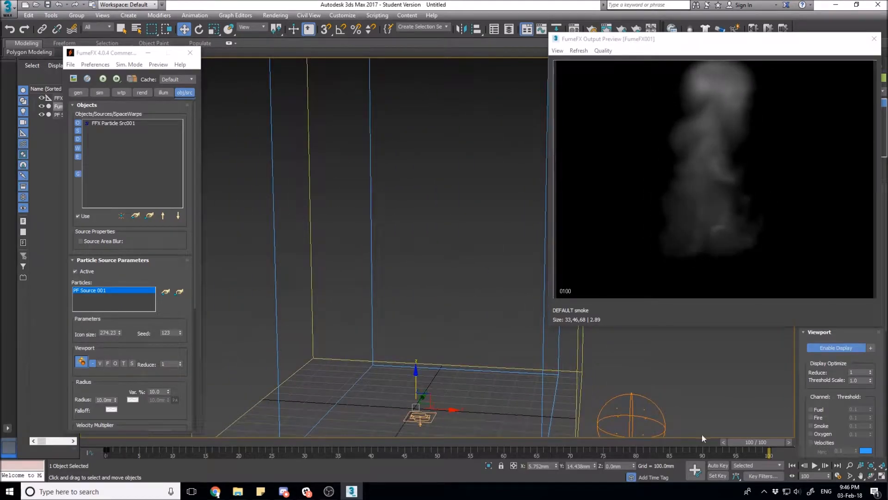
{"action": "left_click", "coordinate": [815, 466]}
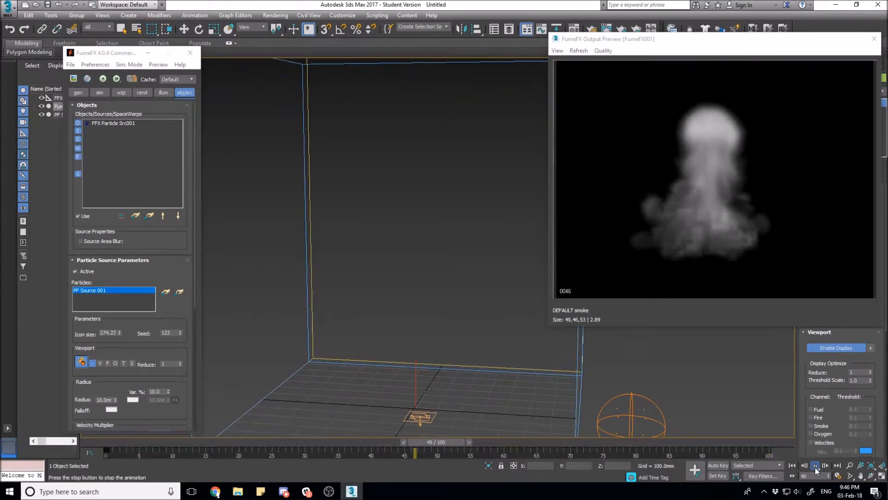
{"action": "left_click", "coordinate": [815, 466]}
{"action": "left_click_drag", "start_coordinate": [497, 443], "coordinate": [296, 431]}
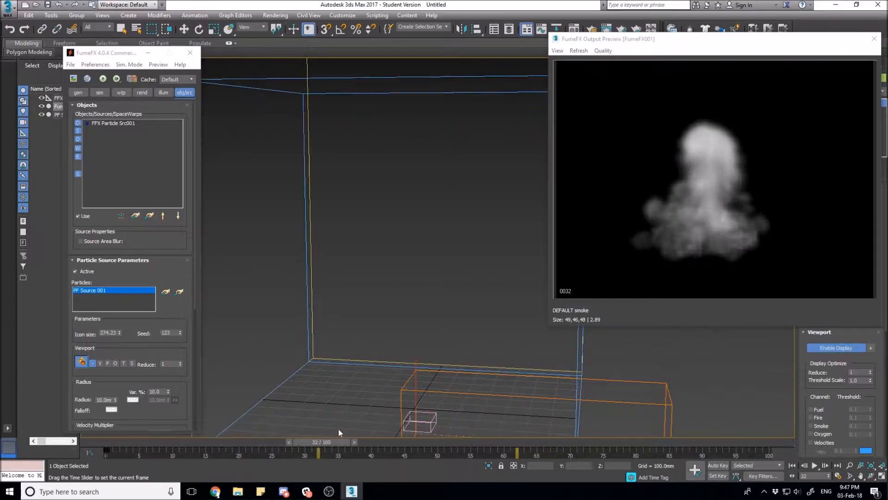
{"action": "key", "text": "w"}
{"action": "middle_click_drag", "start_coordinate": [400, 352], "coordinate": [415, 364], "text": "alt"}
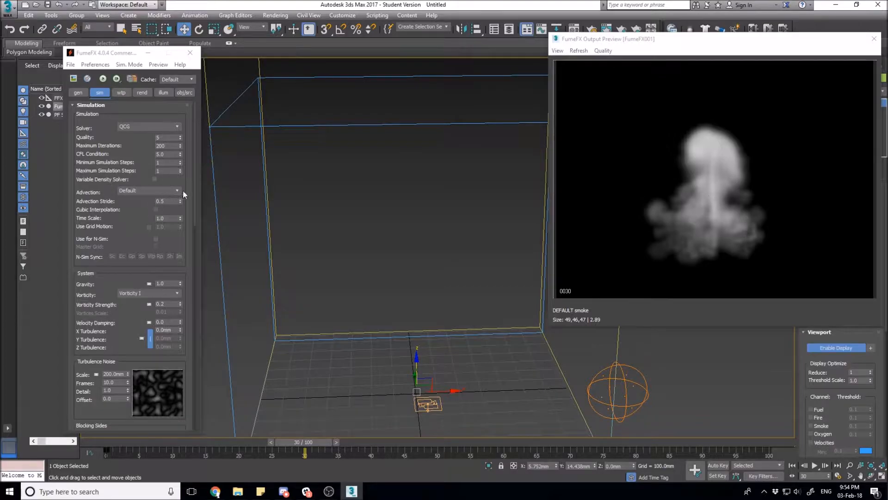
Step: Return to frame 0 and set the simulation's velocity damping to 0.2
{"action": "left_click_drag", "start_coordinate": [193, 175], "coordinate": [201, 156]}
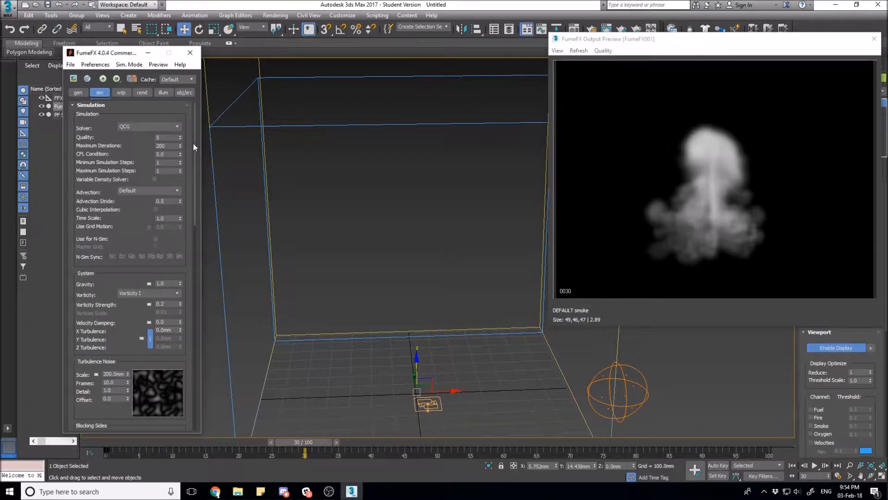
{"action": "left_click_drag", "start_coordinate": [193, 143], "coordinate": [194, 255]}
{"action": "left_click_drag", "start_coordinate": [305, 447], "coordinate": [95, 457]}
{"action": "key", "text": "w"}
{"action": "key", "text": "w"}
{"action": "scroll", "coordinate": [143, 310], "scroll_direction": "up", "scroll_amount": 10}
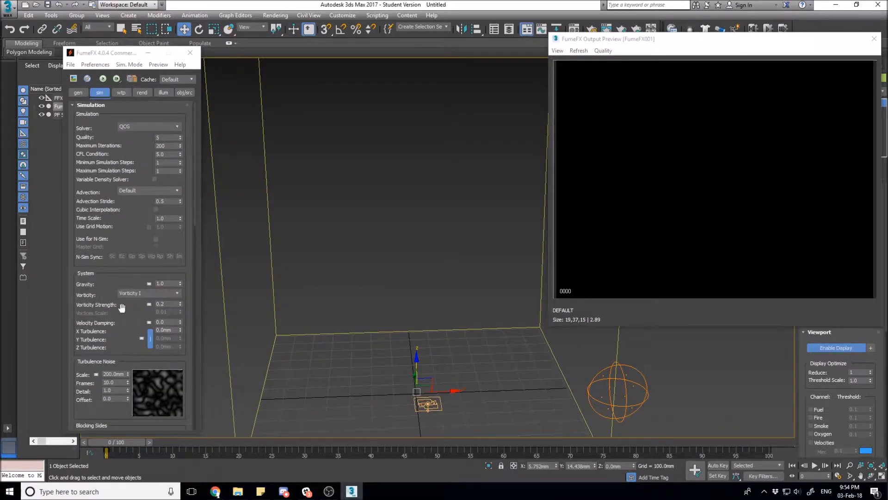
{"action": "scroll", "coordinate": [123, 272], "scroll_direction": "down", "scroll_amount": 3}
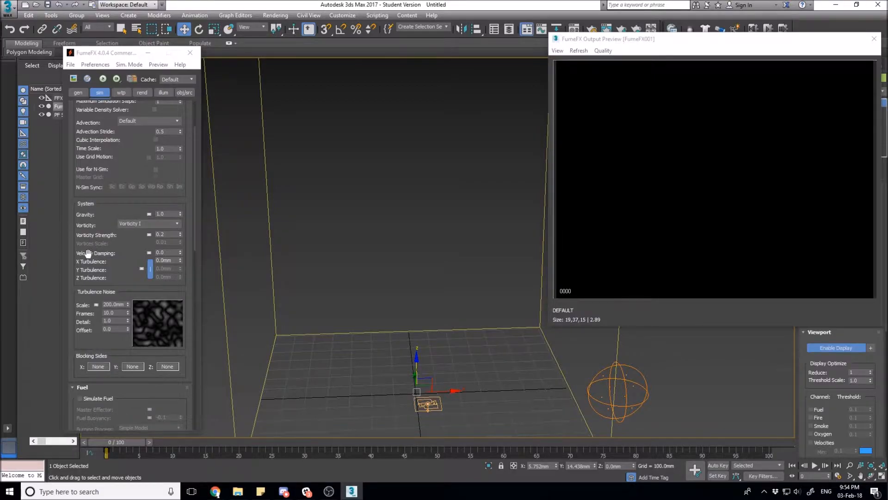
{"action": "left_click", "coordinate": [168, 253]}
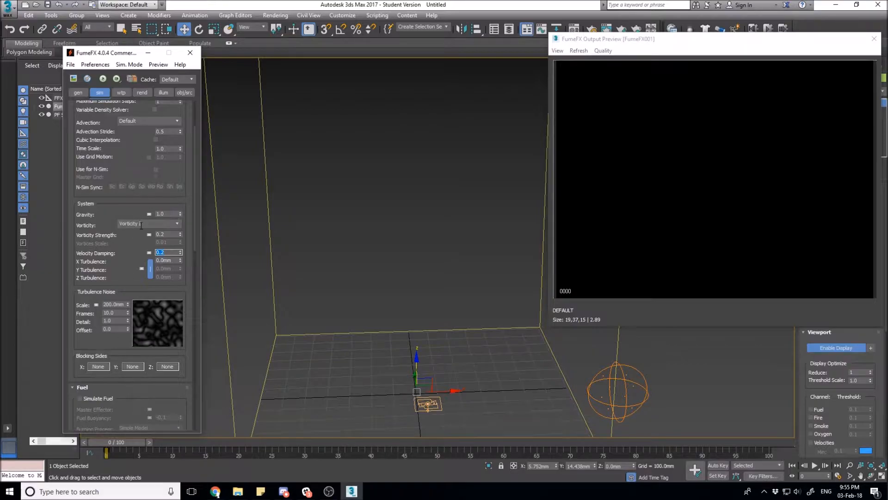
Step: Set the turbulence noise detail to 5
{"action": "scroll", "coordinate": [124, 324], "scroll_direction": "down", "scroll_amount": 3}
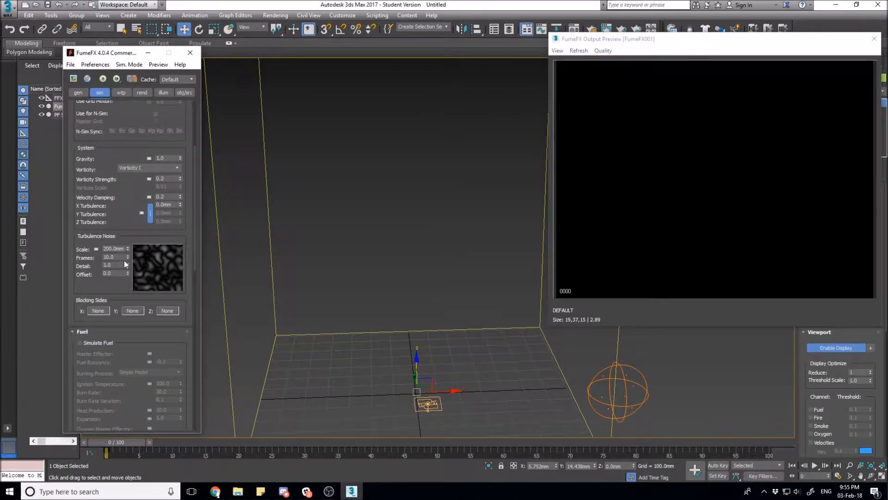
{"action": "type", "text": "5"}
{"action": "key", "text": "Return"}
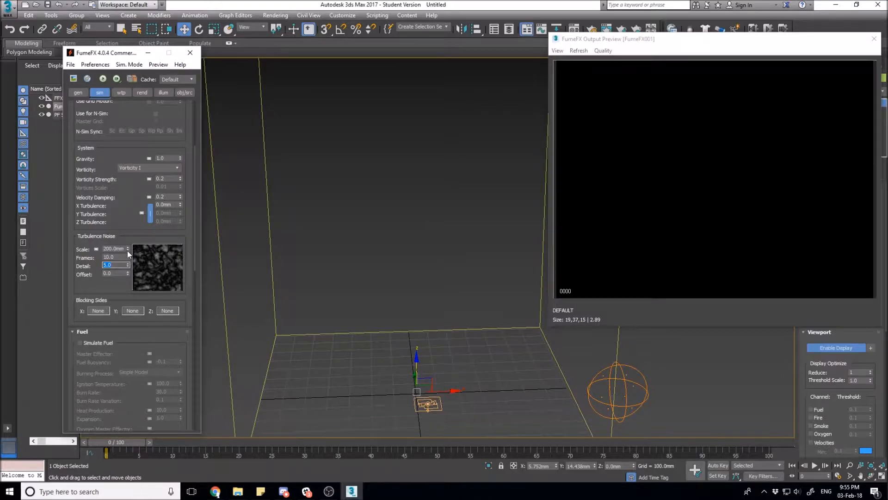
Step: Try turbulence noise scales of about 192 mm and 154 mm, comparing detail 1 with detail 5 in the noise preview
{"action": "left_click_drag", "start_coordinate": [128, 249], "coordinate": [127, 258]}
{"action": "mouse_move", "coordinate": [126, 272]}
{"action": "left_mouse_down"}
{"action": "mouse_move", "coordinate": [96, 400]}
{"action": "mouse_move", "coordinate": [98, 342]}
{"action": "mouse_move", "coordinate": [116, 285]}
{"action": "left_mouse_up"}
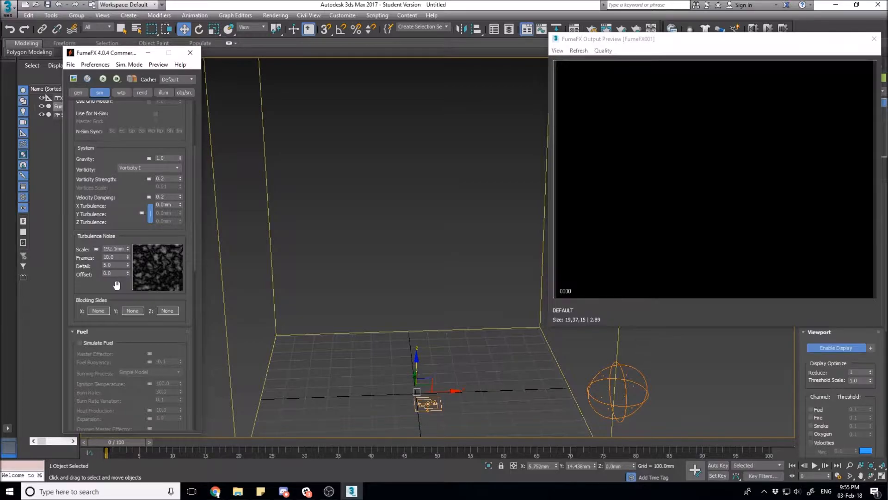
{"action": "left_click_drag", "start_coordinate": [127, 265], "coordinate": [125, 301]}
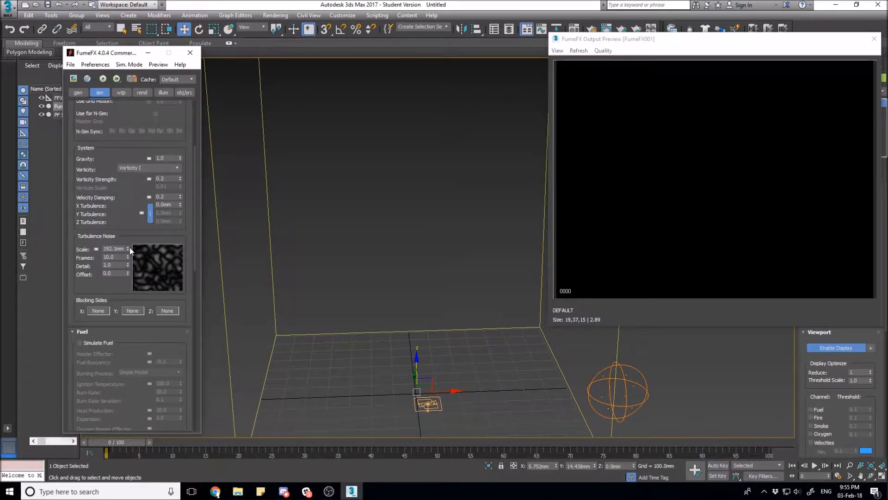
{"action": "left_click_drag", "start_coordinate": [129, 265], "coordinate": [139, 176]}
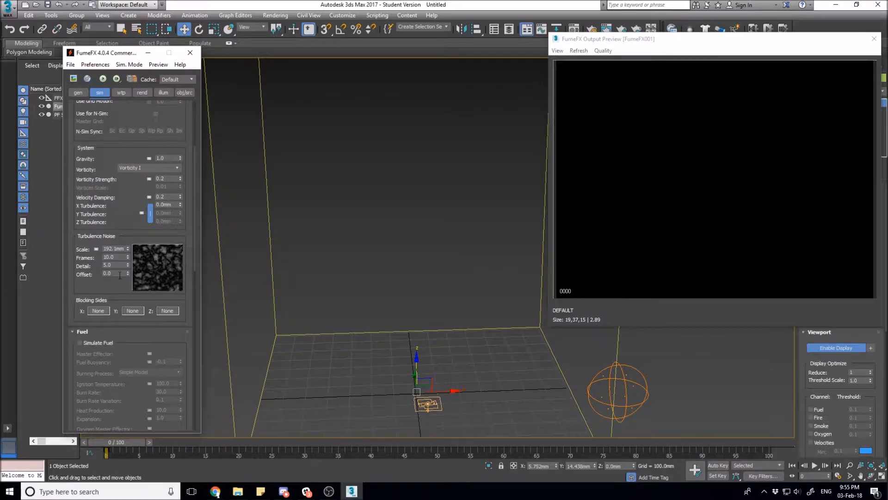
{"action": "left_click_drag", "start_coordinate": [129, 251], "coordinate": [119, 365]}
{"action": "left_click_drag", "start_coordinate": [108, 425], "coordinate": [108, 424]}
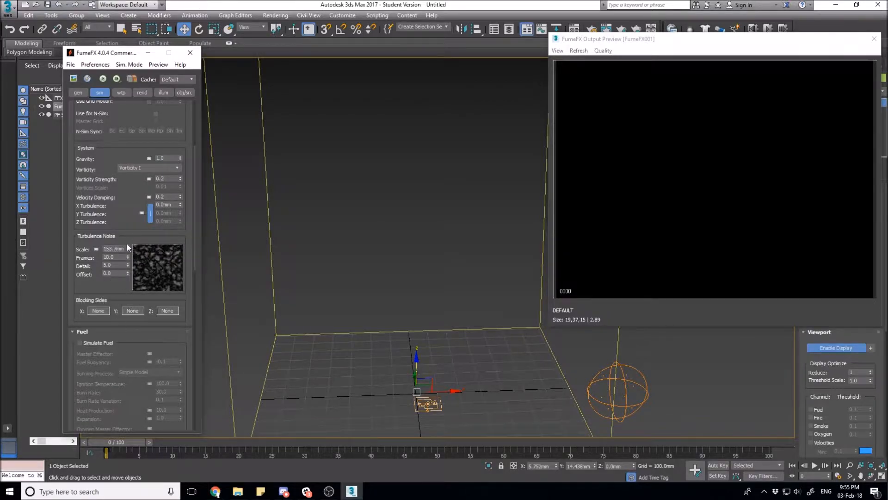
Step: Try turbulence noise scales of 200 mm and 500 mm, and settle on 100 mm
{"action": "left_click_drag", "start_coordinate": [123, 248], "coordinate": [93, 254]}
{"action": "key", "text": "Return"}
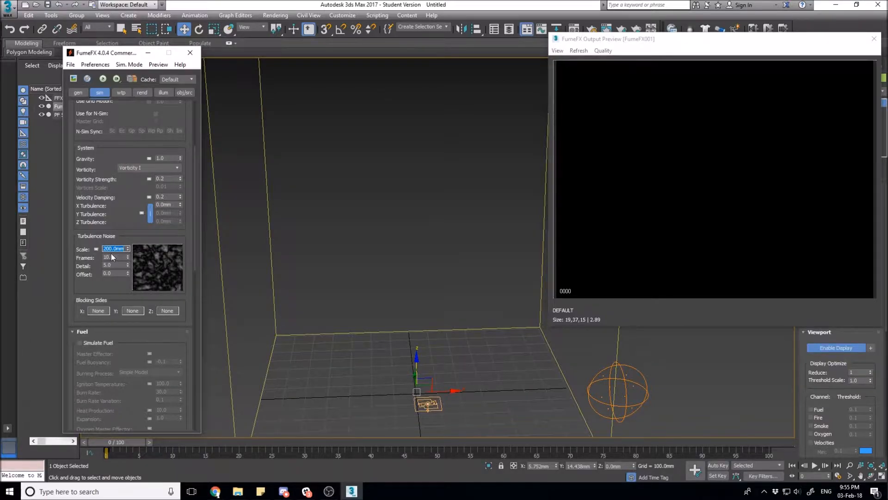
{"action": "type", "text": "500"}
{"action": "key", "text": "Return"}
{"action": "type", "text": "100"}
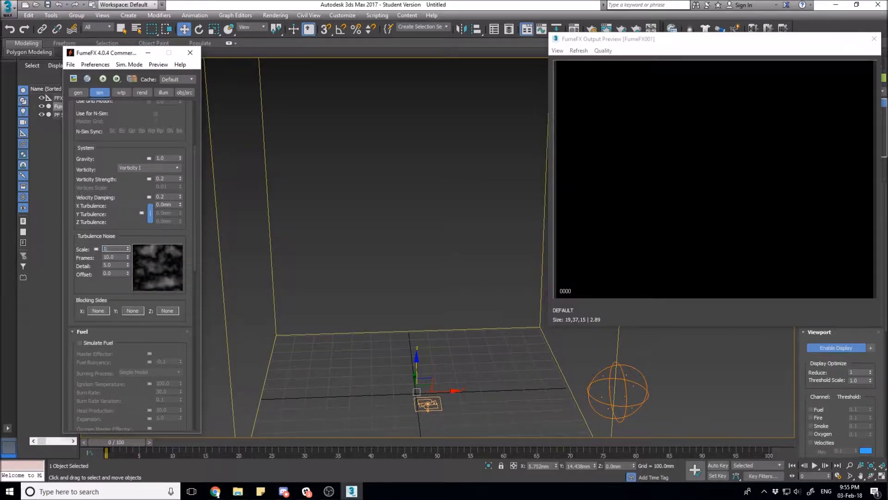
{"action": "key", "text": "Return"}
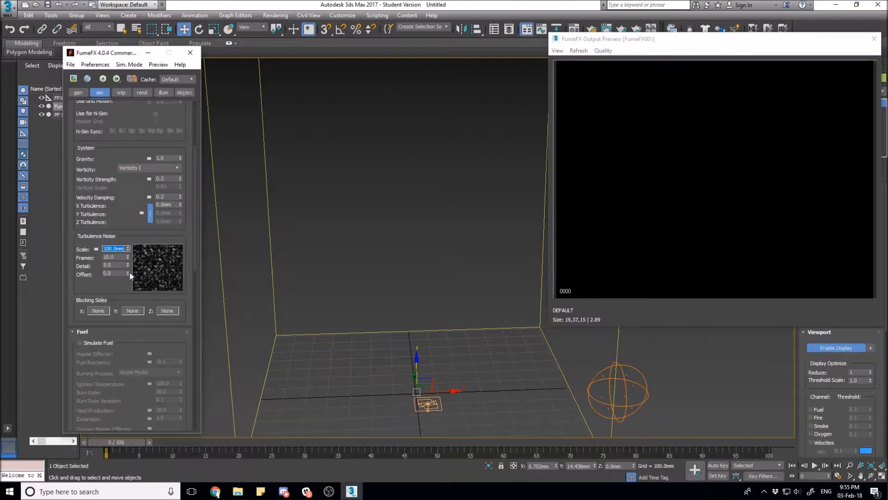
Step: Rerun the simulation with the damped settings, stop it at about frame 36, and scrub back to the initial burst
{"action": "scroll", "coordinate": [144, 251], "scroll_direction": "up", "scroll_amount": 3}
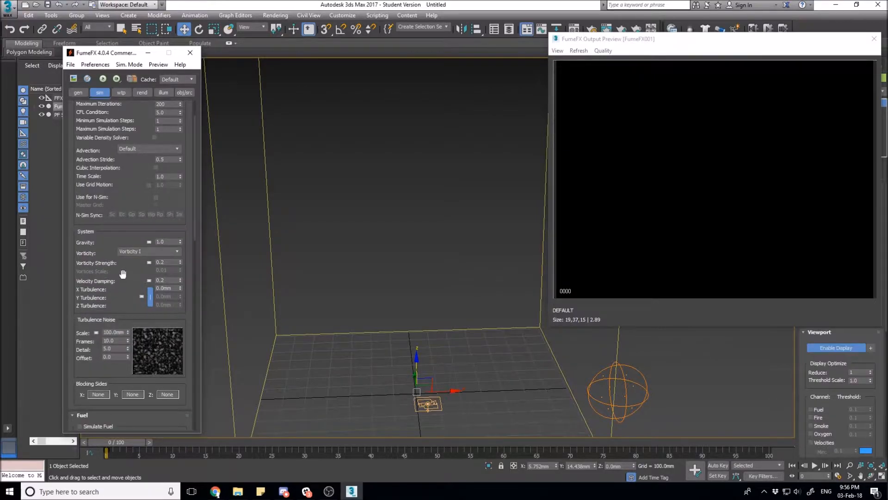
{"action": "scroll", "coordinate": [115, 268], "scroll_direction": "up", "scroll_amount": 2}
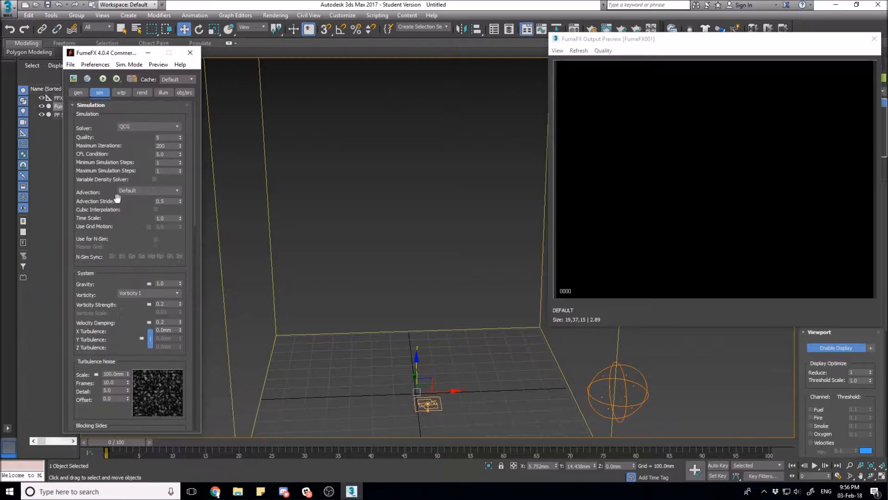
{"action": "left_click", "coordinate": [103, 79]}
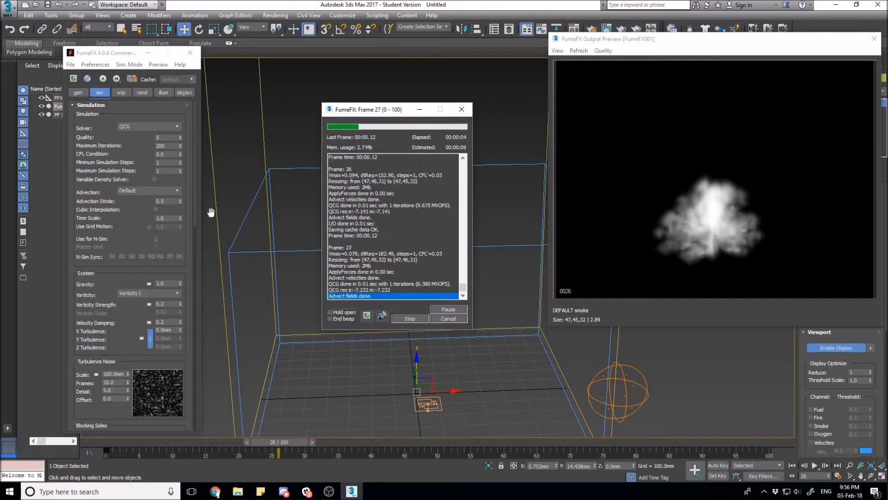
{"action": "left_click", "coordinate": [410, 318]}
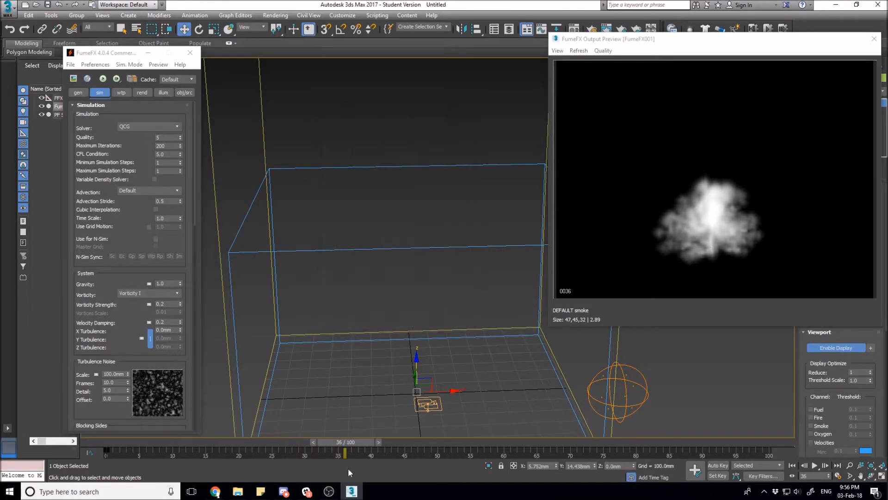
{"action": "left_click_drag", "start_coordinate": [354, 437], "coordinate": [218, 445]}
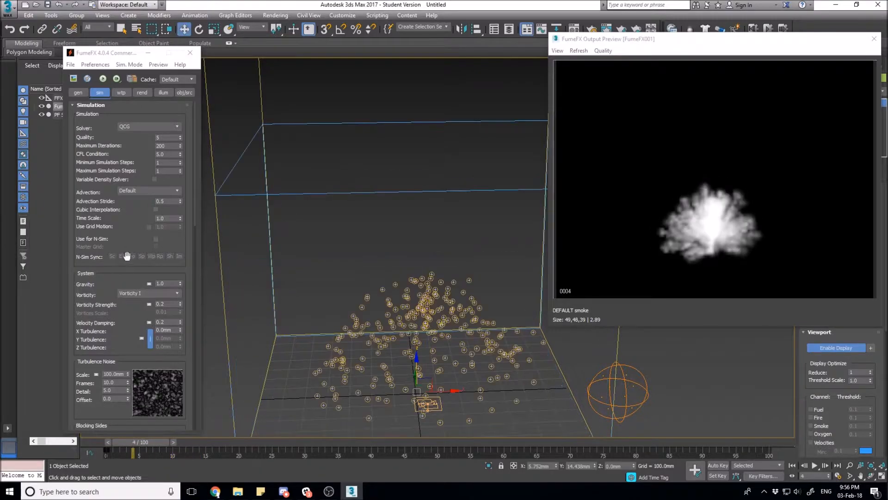
Step: Switch the vorticity type to Vorticity II and set the velocity damping to 0.05
{"action": "scroll", "coordinate": [124, 268], "scroll_direction": "down", "scroll_amount": 1}
{"action": "scroll", "coordinate": [124, 268], "scroll_direction": "down", "scroll_amount": 1}
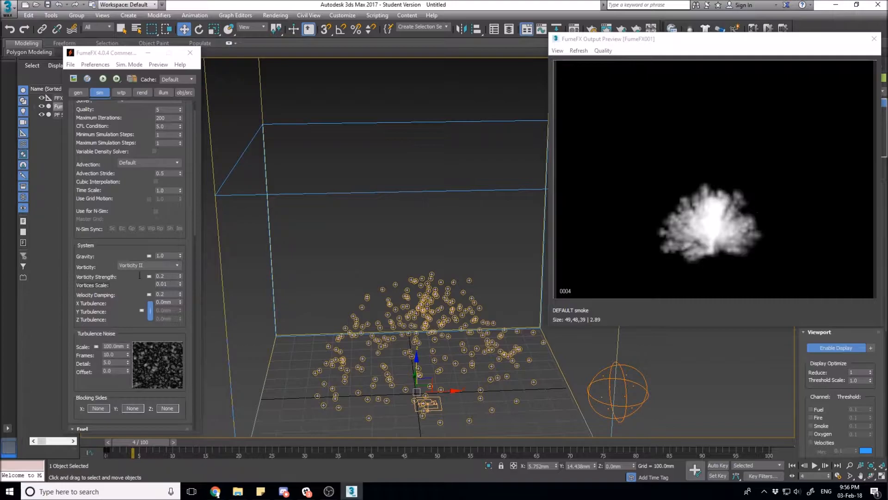
{"action": "left_click", "coordinate": [165, 293]}
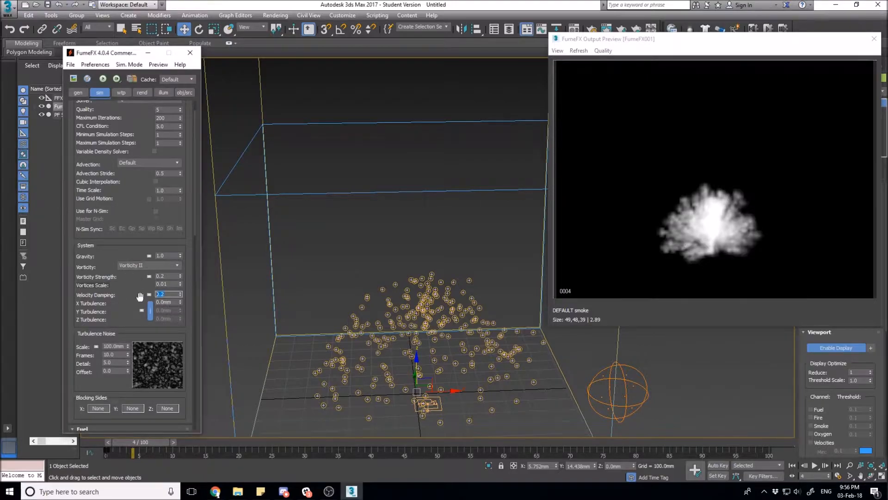
{"action": "type", "text": ".05"}
{"action": "key", "text": "Return"}
Step: Compare the particle burst with the previewed smoke shape up close at frame 2
{"action": "left_click", "coordinate": [804, 465]}
{"action": "mouse_move", "coordinate": [154, 445]}
{"action": "left_mouse_down"}
{"action": "mouse_move", "coordinate": [91, 445]}
{"action": "mouse_move", "coordinate": [149, 447]}
{"action": "left_mouse_up"}
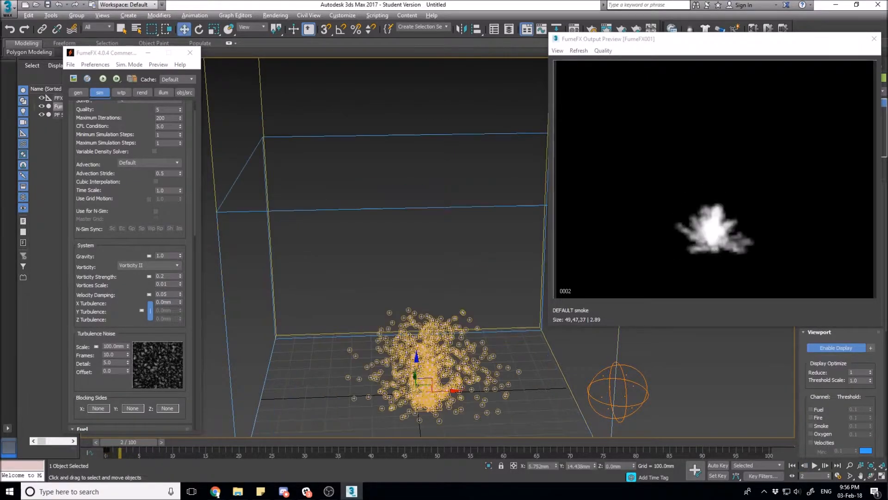
{"action": "middle_click_drag", "start_coordinate": [442, 380], "coordinate": [412, 353], "text": "alt"}
{"action": "scroll", "coordinate": [412, 353], "scroll_direction": "up", "scroll_amount": 2}
{"action": "scroll", "coordinate": [426, 375], "scroll_direction": "up", "scroll_amount": 2}
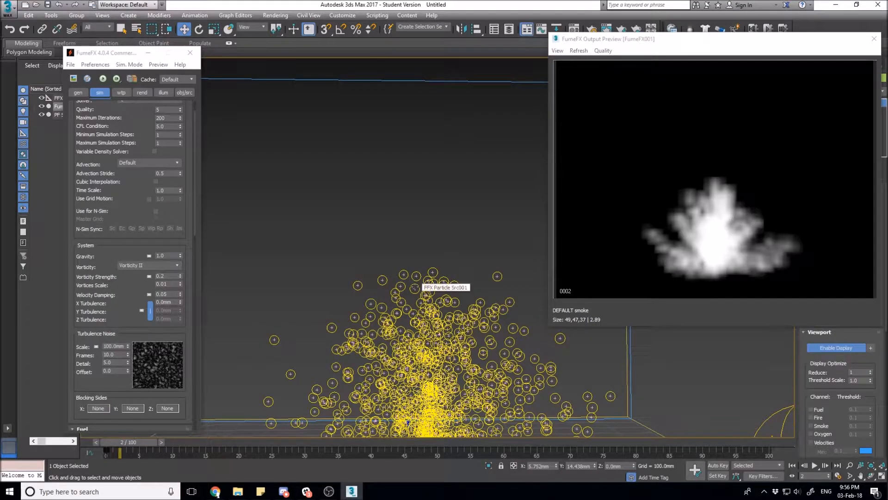
{"action": "scroll", "coordinate": [407, 324], "scroll_direction": "down", "scroll_amount": 3}
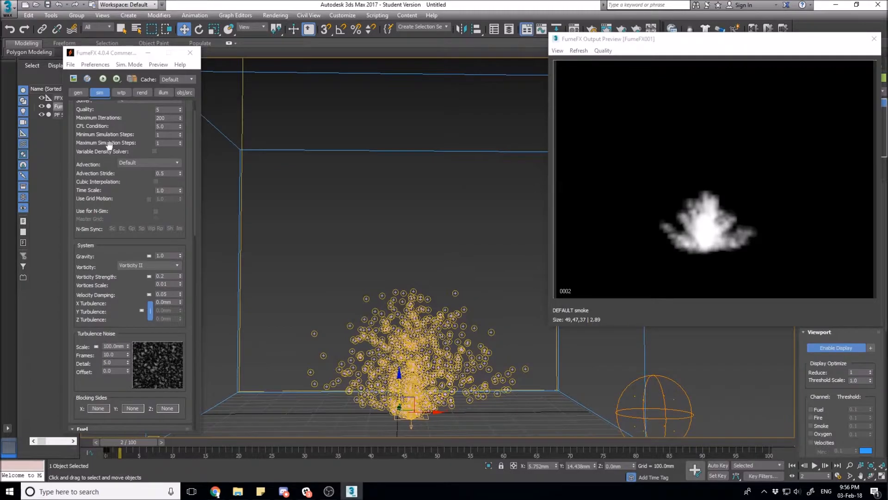
Step: Increase the FumeFX particle source's radius to about 25.5 mm so the particle spheres overlap more
{"action": "left_click", "coordinate": [163, 93]}
{"action": "left_click", "coordinate": [180, 92]}
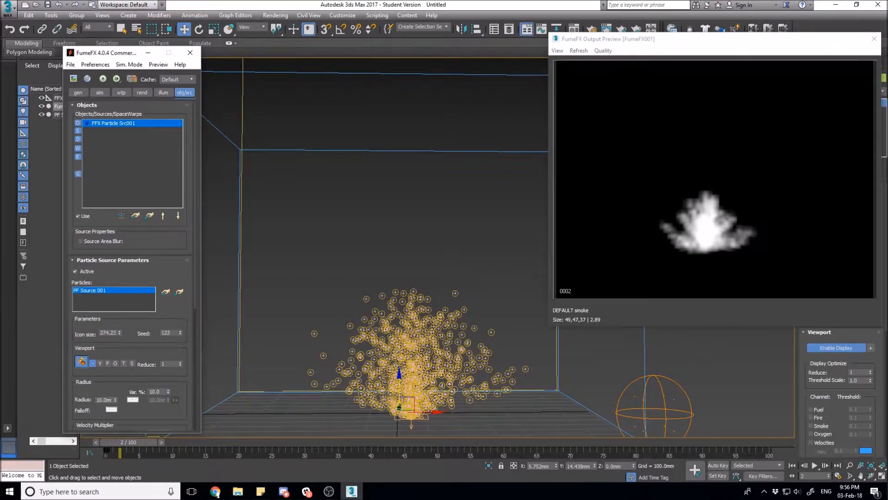
{"action": "scroll", "coordinate": [115, 324], "scroll_direction": "down", "scroll_amount": 5}
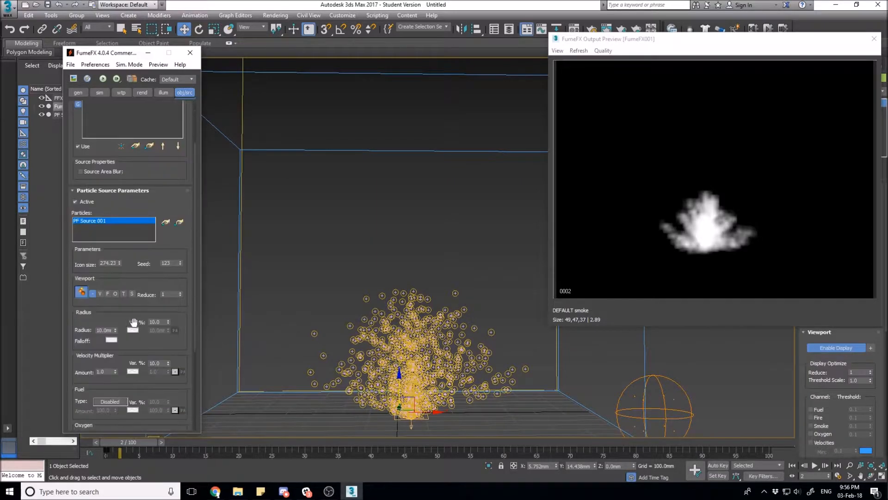
{"action": "left_click_drag", "start_coordinate": [115, 288], "coordinate": [120, 217]}
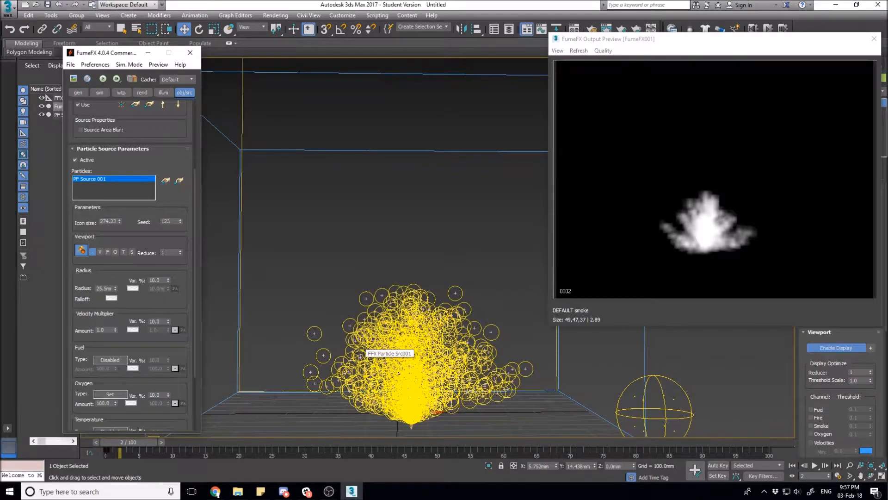
{"action": "left_click", "coordinate": [360, 352]}
{"action": "left_click_drag", "start_coordinate": [115, 146], "coordinate": [116, 215]}
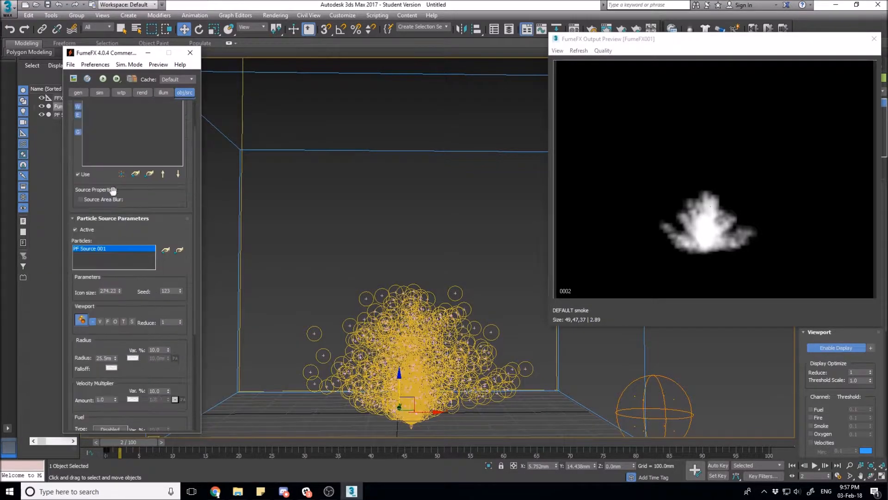
Step: Run the simulation to frame 100 with the larger particle radius and inspect the previewed smoke from several angles
{"action": "left_click", "coordinate": [100, 93]}
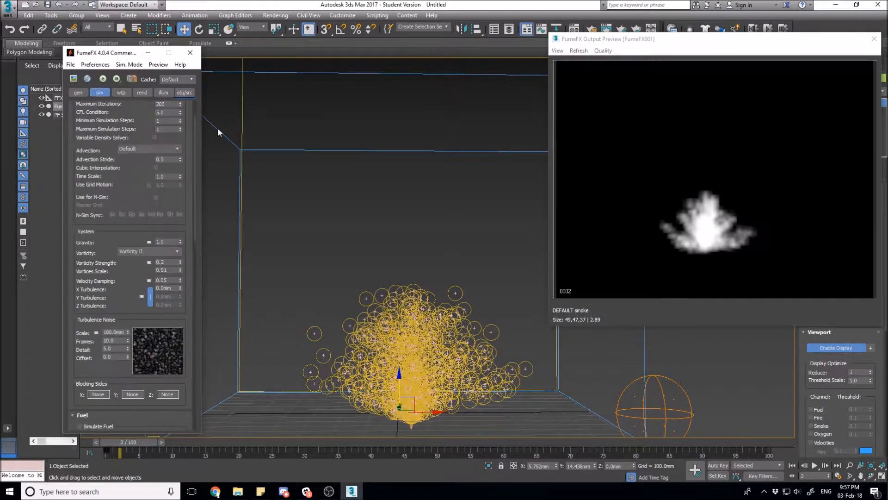
{"action": "left_click", "coordinate": [103, 78]}
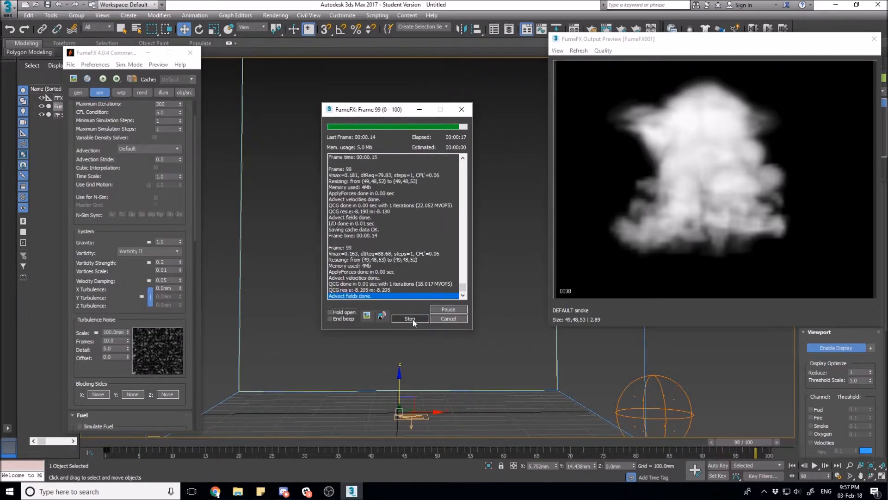
{"action": "middle_click_drag", "start_coordinate": [385, 301], "coordinate": [351, 296], "text": "alt"}
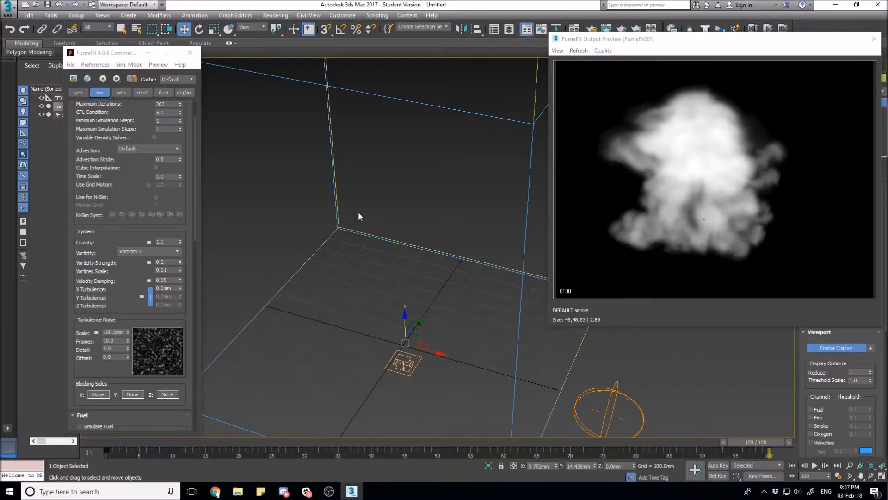
{"action": "middle_click_drag", "start_coordinate": [400, 271], "coordinate": [443, 261], "text": "alt"}
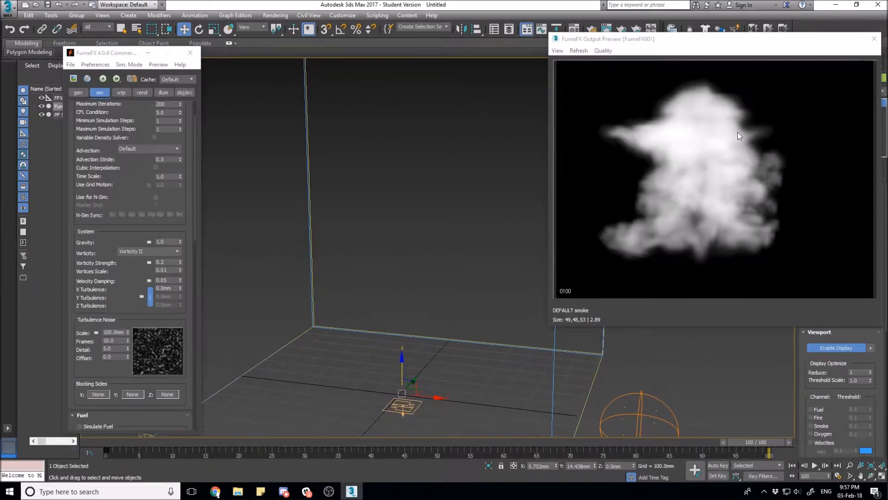
{"action": "mouse_move", "coordinate": [417, 232]}
{"action": "middle_mouse_down", "text": "alt"}
{"action": "mouse_move", "coordinate": [437, 208]}
{"action": "mouse_move", "coordinate": [431, 225]}
{"action": "mouse_move", "coordinate": [425, 207]}
{"action": "mouse_move", "coordinate": [425, 218]}
{"action": "middle_mouse_up", "text": "alt"}
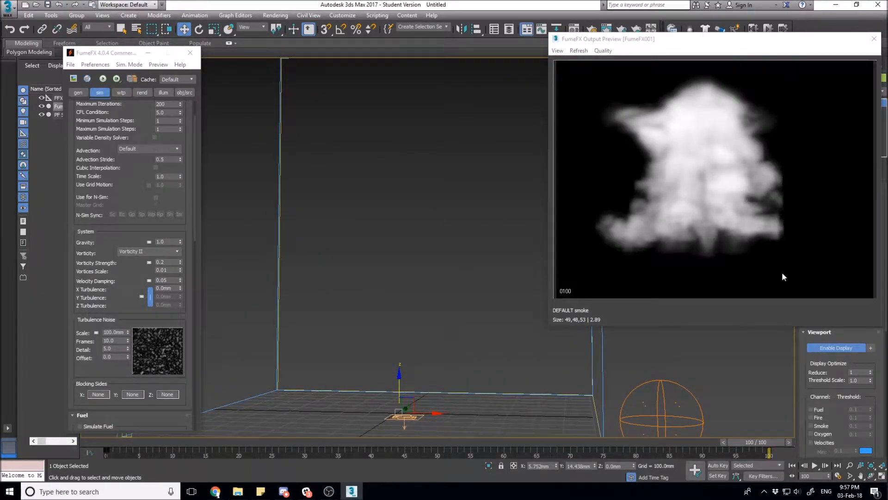
{"action": "middle_click_drag", "start_coordinate": [468, 252], "coordinate": [394, 319], "text": "alt"}
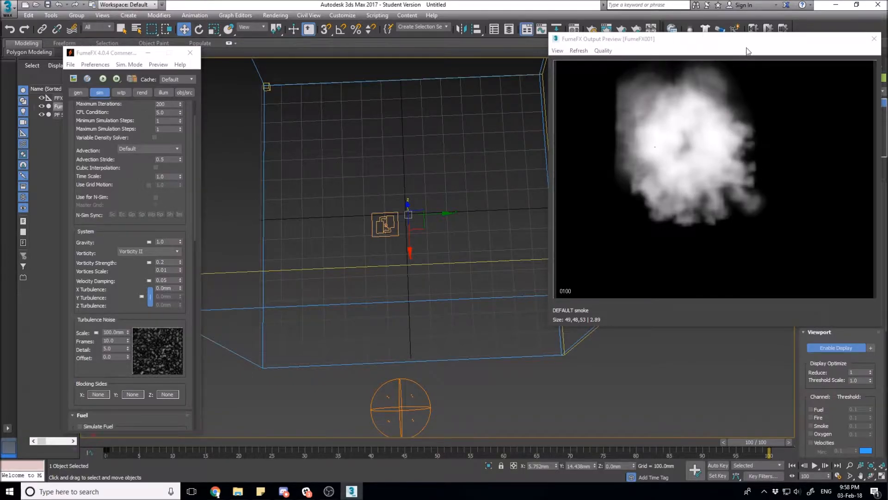
Step: Close the output preview and centre the PF Source emitter at X 0 mm and Y 0 mm
{"action": "left_click", "coordinate": [874, 39]}
{"action": "left_click", "coordinate": [390, 189]}
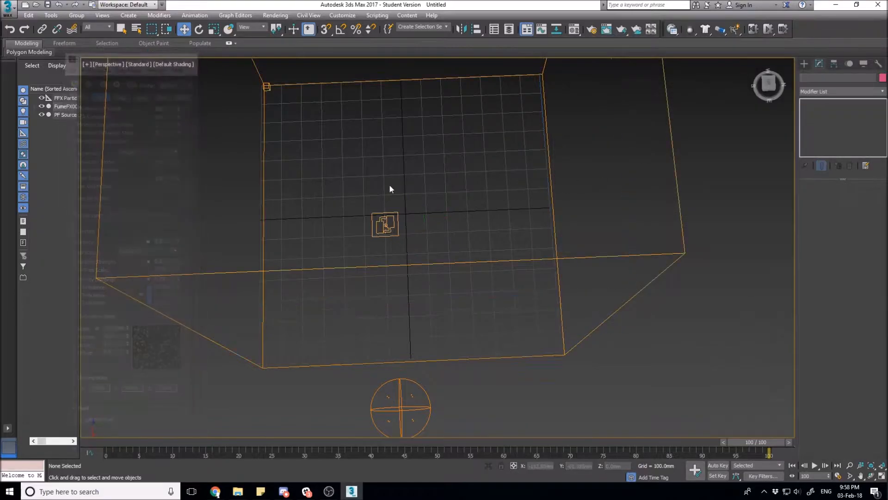
{"action": "left_click", "coordinate": [385, 225]}
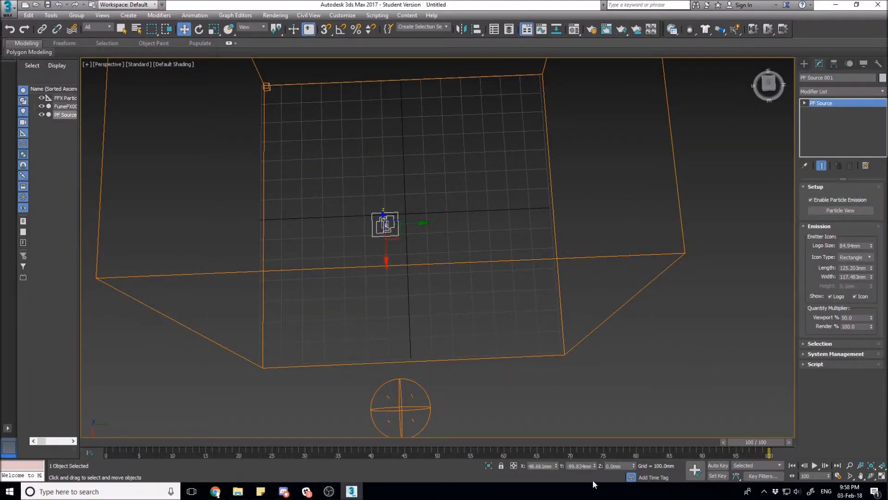
{"action": "right_click", "coordinate": [595, 466]}
{"action": "right_click", "coordinate": [556, 466]}
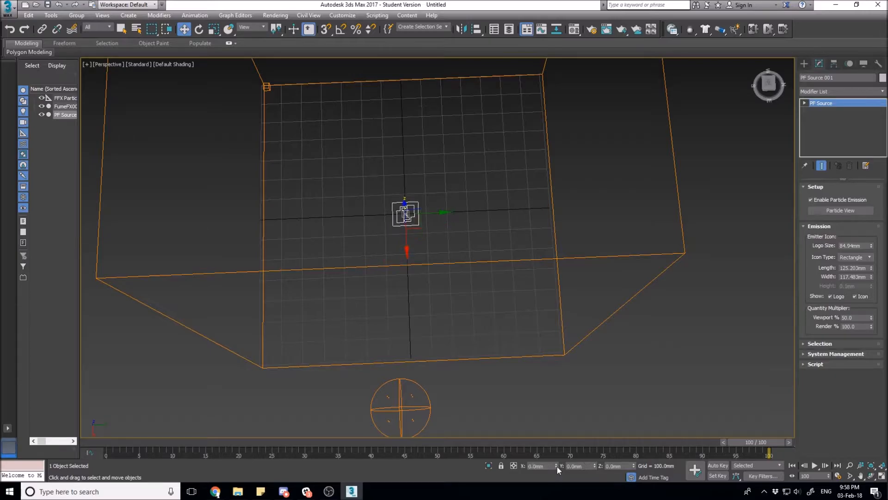
Step: Reopen the FumeFX container's general parameters and set the simulation area's width and length to 1800 mm
{"action": "double_click", "coordinate": [525, 357]}
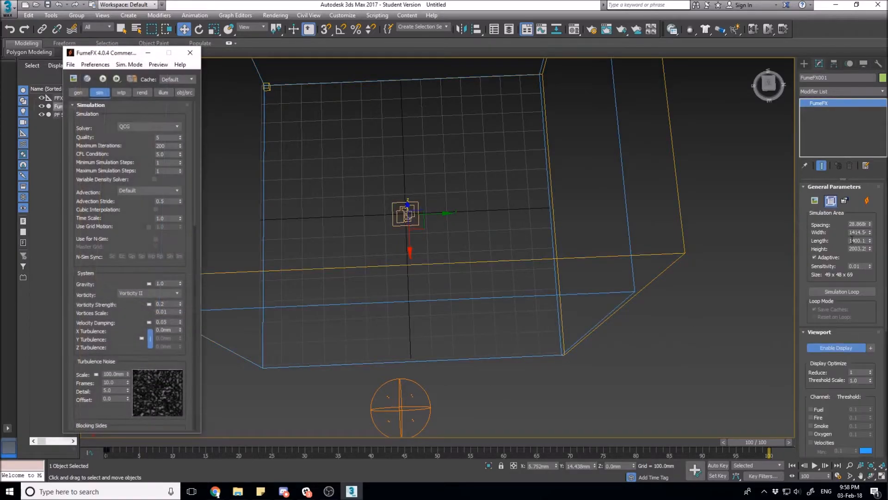
{"action": "left_click", "coordinate": [82, 91]}
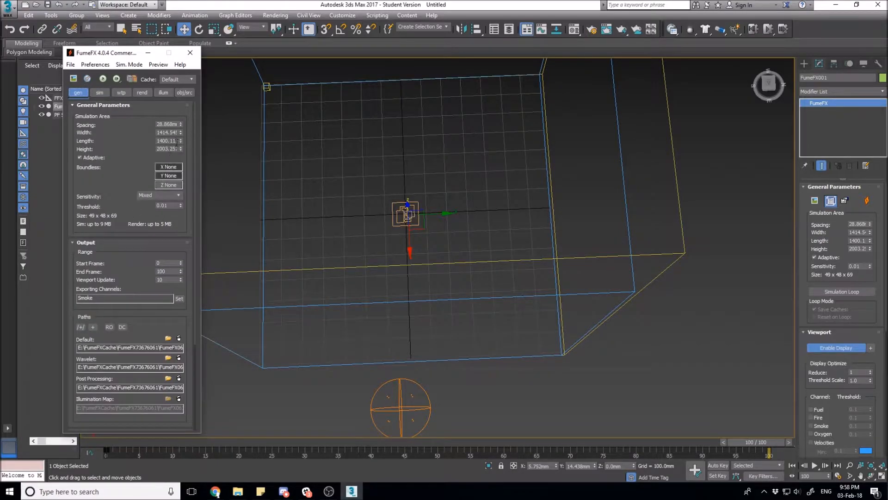
{"action": "left_click_drag", "start_coordinate": [180, 131], "coordinate": [180, 118]}
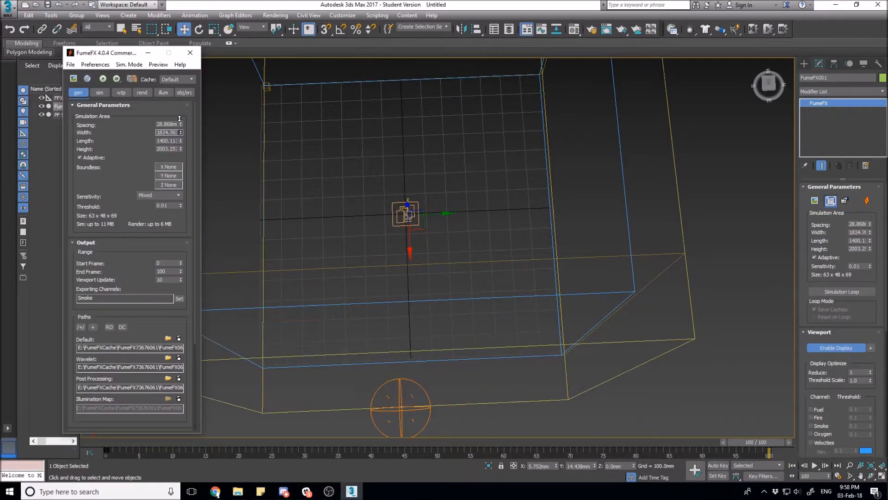
{"action": "double_click", "coordinate": [162, 133]}
{"action": "type", "text": "1800"}
{"action": "key", "text": "Return"}
{"action": "key", "text": "Tab"}
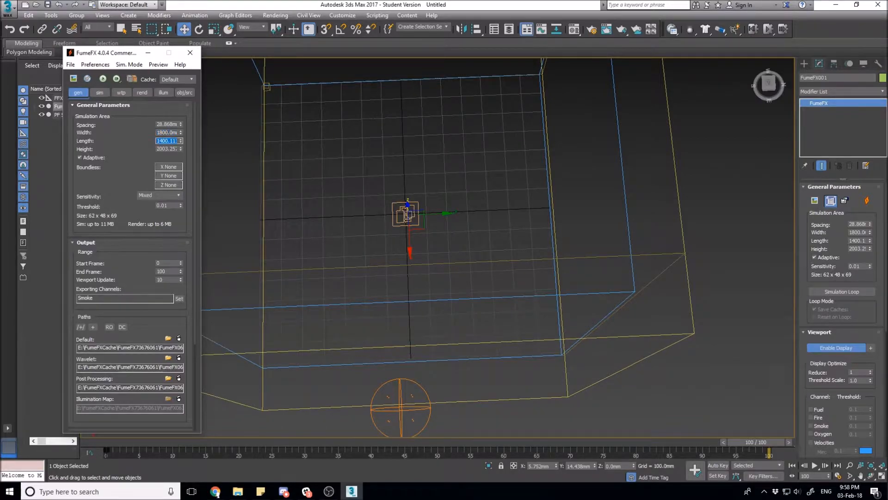
{"action": "type", "text": "1800"}
{"action": "key", "text": "Return"}
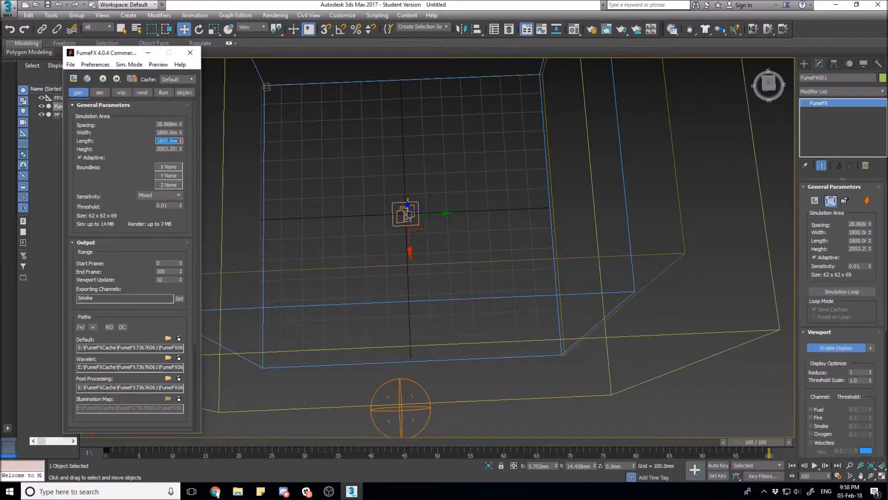
Step: Increase the FumeFX container's height to about 2464 mm
{"action": "middle_click", "coordinate": [394, 260]}
{"action": "middle_click_drag", "start_coordinate": [395, 246], "coordinate": [414, 188], "text": "alt"}
{"action": "scroll", "coordinate": [392, 210], "scroll_direction": "down", "scroll_amount": 6}
{"action": "scroll", "coordinate": [402, 178], "scroll_direction": "up", "scroll_amount": 6}
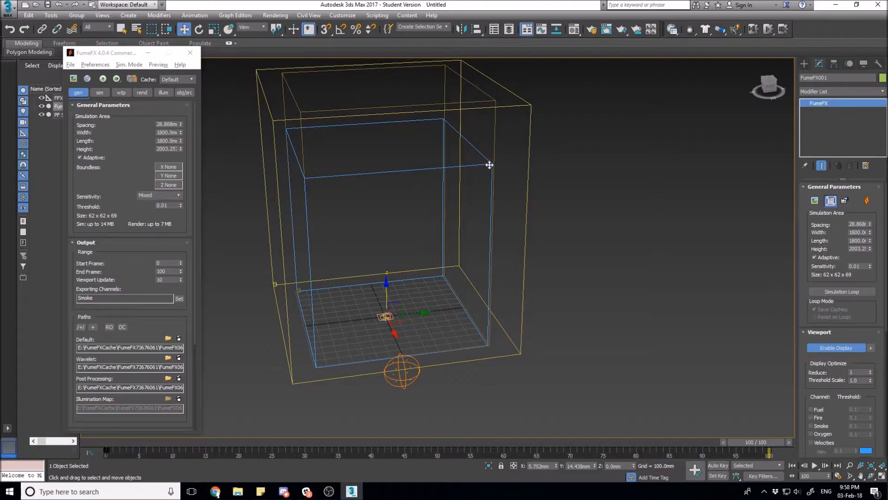
{"action": "middle_click_drag", "start_coordinate": [488, 169], "coordinate": [443, 195], "text": "alt"}
{"action": "middle_click_drag", "start_coordinate": [481, 230], "coordinate": [453, 233], "text": "alt"}
{"action": "left_click_drag", "start_coordinate": [179, 148], "coordinate": [182, 134]}
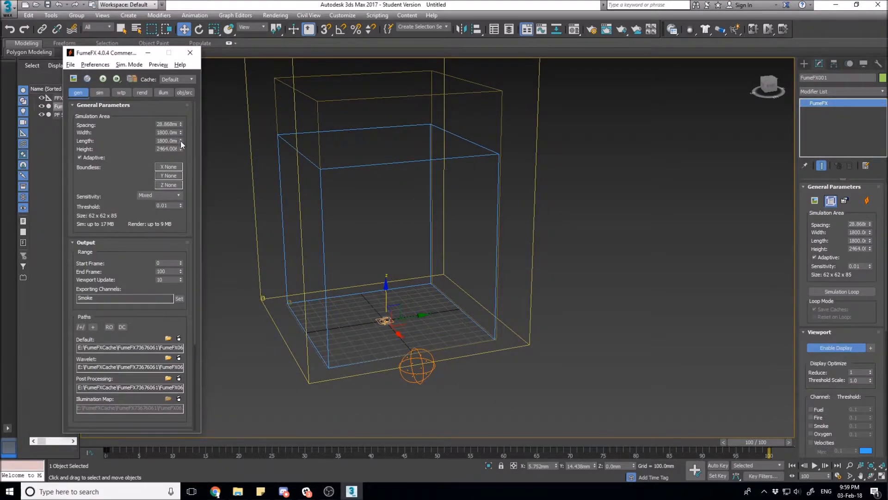
Step: Set the simulation area's length and width to 2000 mm each
{"action": "double_click", "coordinate": [173, 141]}
{"action": "type", "text": "2000"}
{"action": "key", "text": "Return"}
{"action": "left_click", "coordinate": [170, 132]}
{"action": "type", "text": "2000"}
{"action": "key", "text": "Return"}
Step: Run the simulation in the enlarged container with the output preview open and inspect the smoke from several angles
{"action": "scroll", "coordinate": [367, 240], "scroll_direction": "down", "scroll_amount": 8}
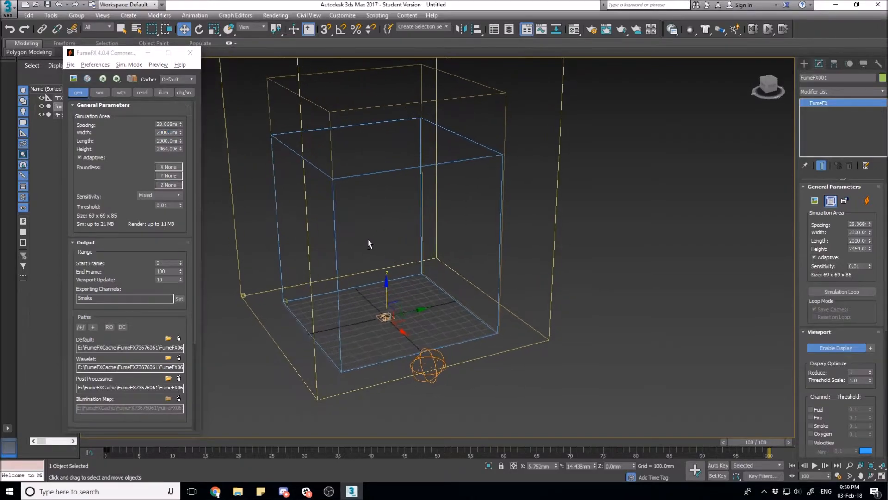
{"action": "scroll", "coordinate": [420, 280], "scroll_direction": "up", "scroll_amount": 6}
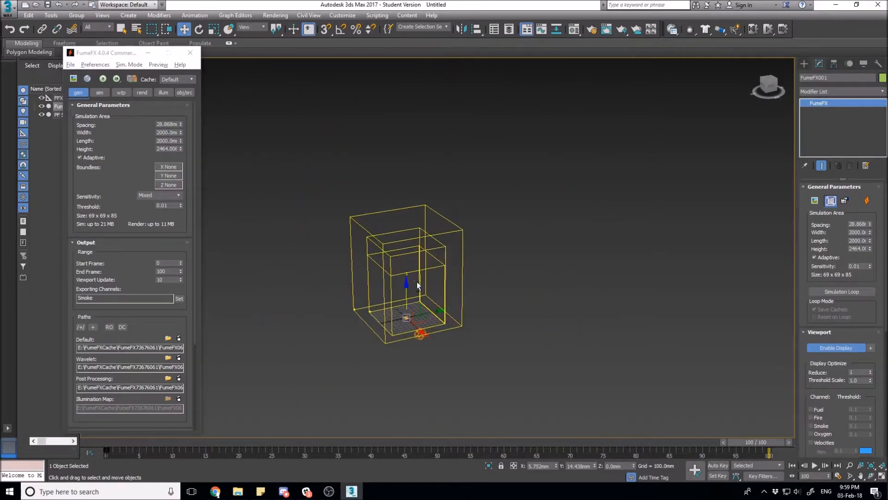
{"action": "left_click", "coordinate": [106, 79]}
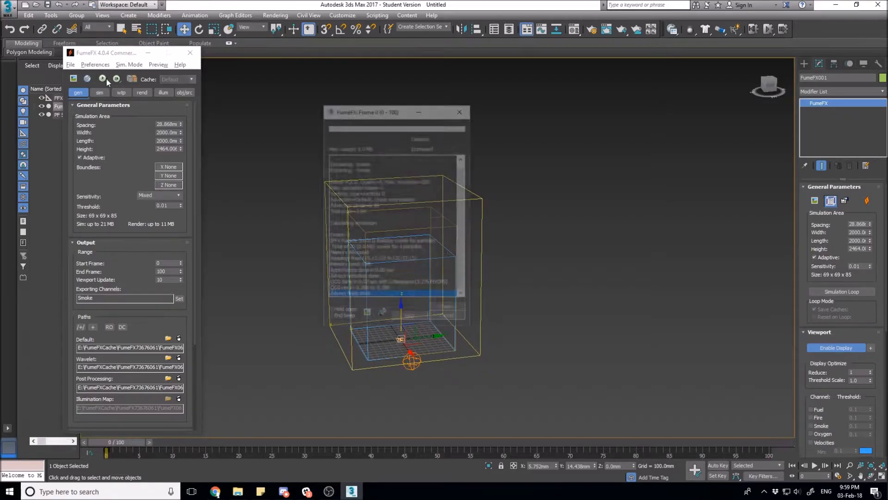
{"action": "left_click", "coordinate": [72, 78]}
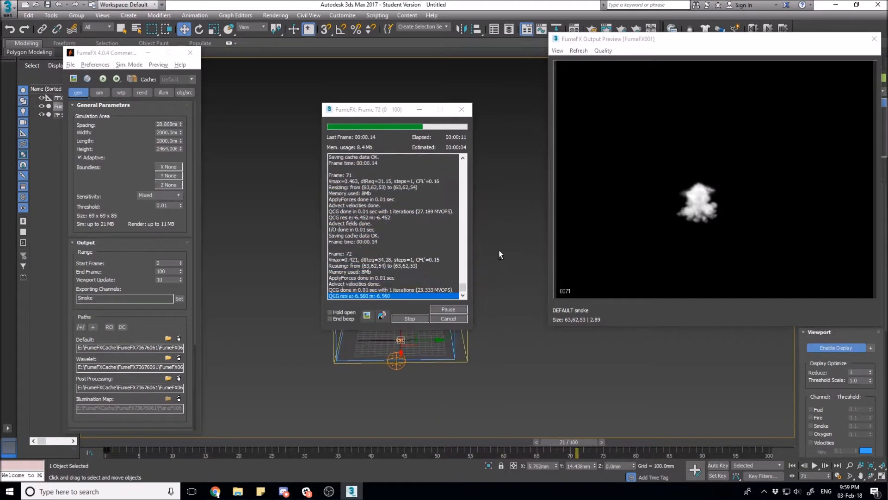
{"action": "scroll", "coordinate": [488, 242], "scroll_direction": "up", "scroll_amount": 3}
{"action": "middle_click_drag", "start_coordinate": [488, 242], "coordinate": [565, 291], "text": "alt"}
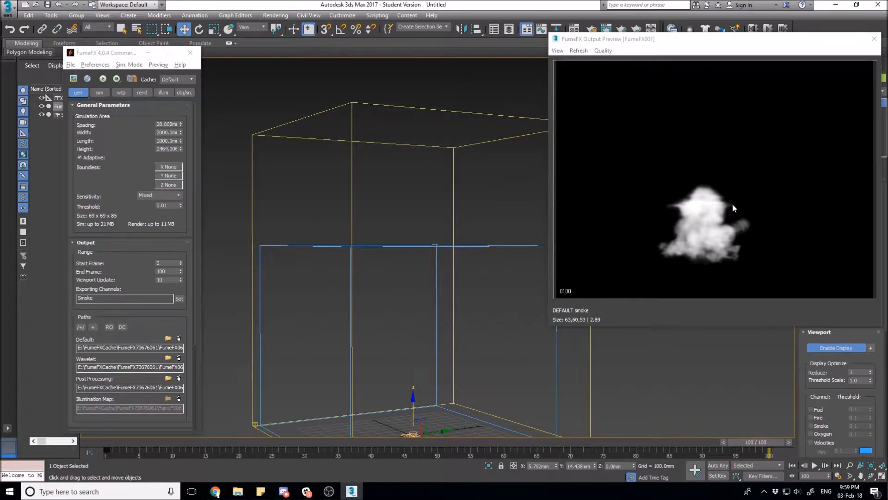
{"action": "mouse_move", "coordinate": [478, 271]}
{"action": "middle_mouse_down", "text": "alt"}
{"action": "mouse_move", "coordinate": [495, 297]}
{"action": "mouse_move", "coordinate": [475, 343]}
{"action": "mouse_move", "coordinate": [474, 268]}
{"action": "mouse_move", "coordinate": [444, 266]}
{"action": "mouse_move", "coordinate": [487, 267]}
{"action": "mouse_move", "coordinate": [487, 281]}
{"action": "mouse_move", "coordinate": [474, 281]}
{"action": "middle_mouse_up", "text": "alt"}
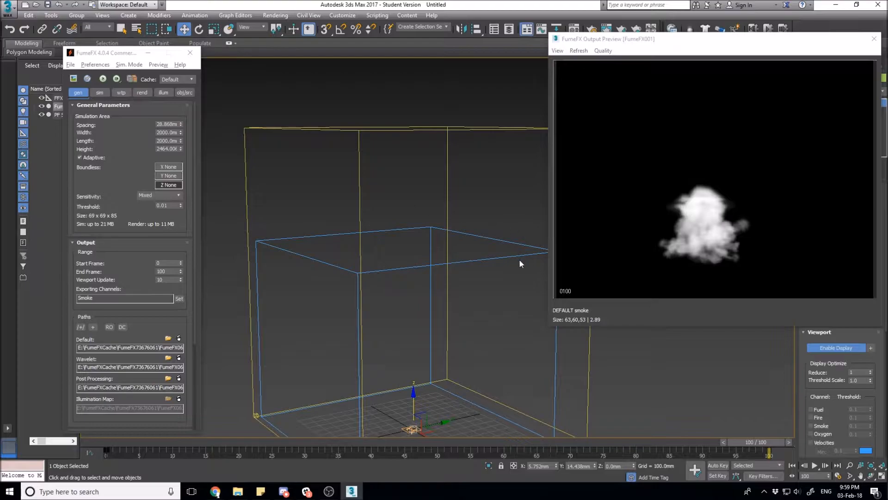
{"action": "middle_click_drag", "start_coordinate": [512, 306], "coordinate": [448, 295], "text": "alt"}
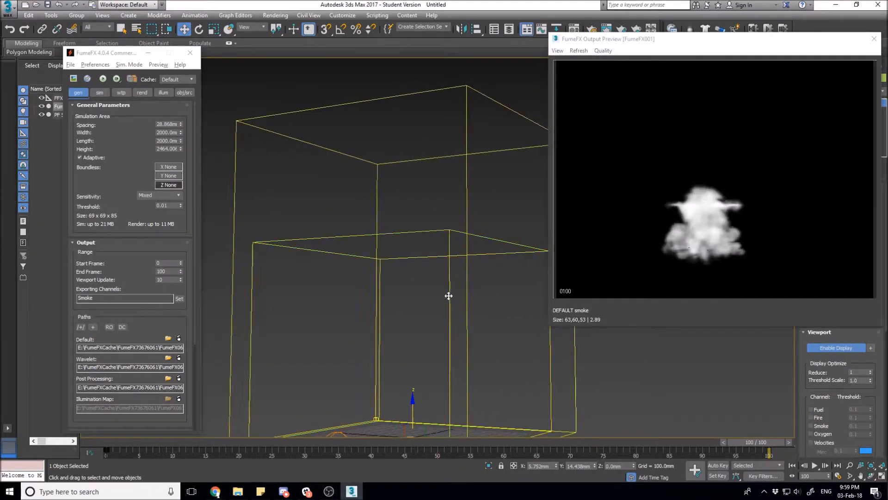
{"action": "left_click", "coordinate": [100, 93]}
{"action": "scroll", "coordinate": [132, 235], "scroll_direction": "down", "scroll_amount": 3}
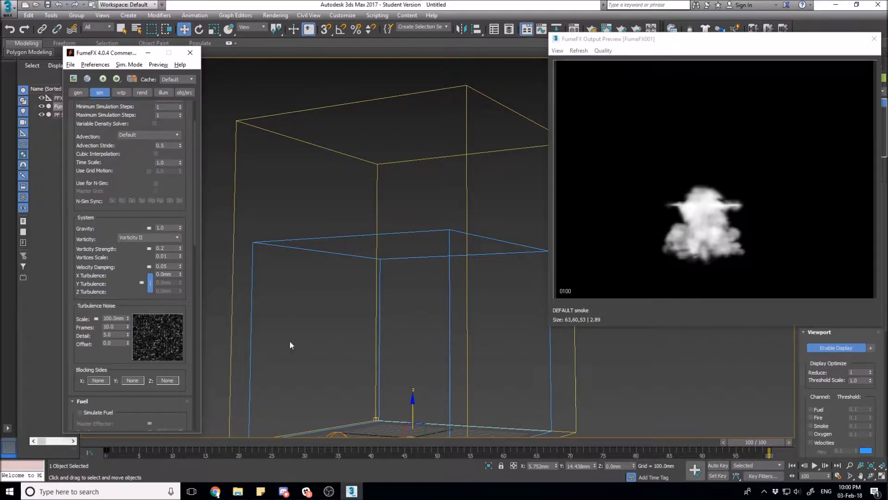
{"action": "left_click", "coordinate": [215, 492]}
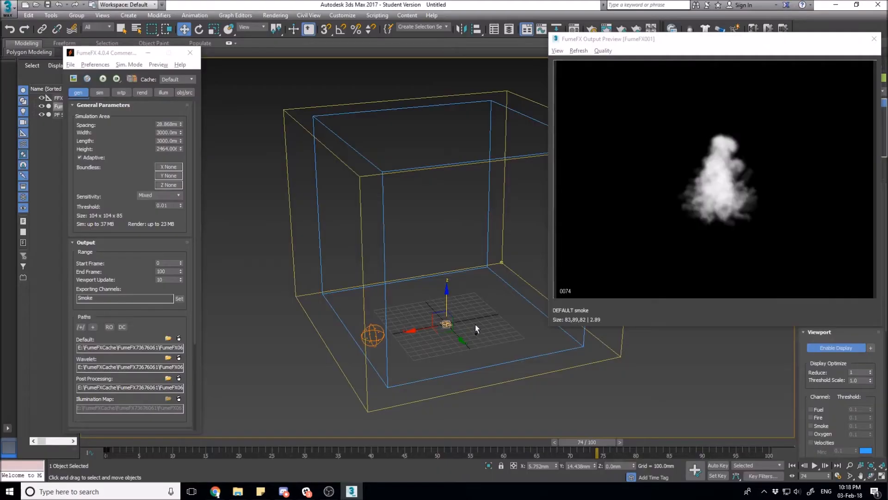
Step: Play back the simulation in the 3000 mm container, scrub to frames 20 and 31, and examine the smoke's shape
{"action": "left_click", "coordinate": [814, 466]}
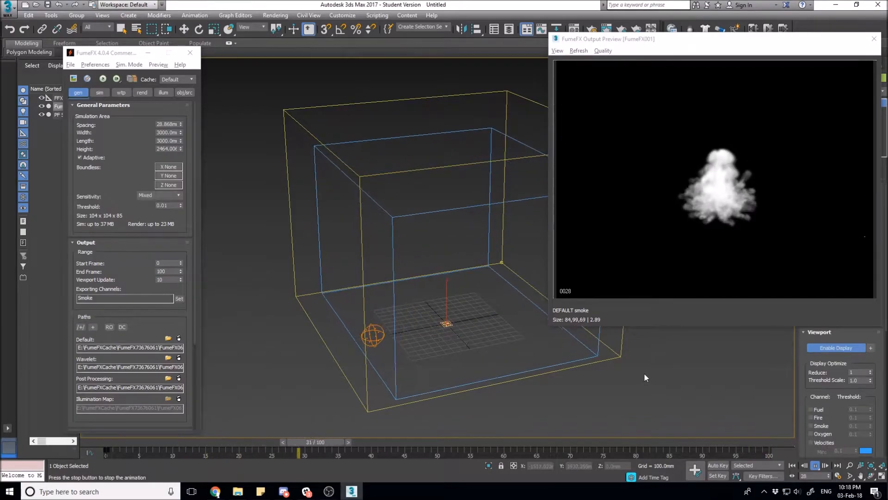
{"action": "left_click", "coordinate": [815, 465]}
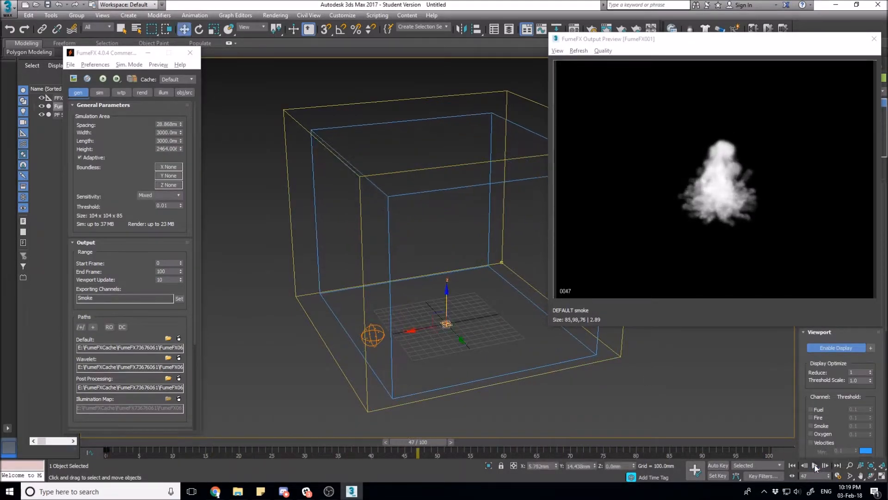
{"action": "left_click_drag", "start_coordinate": [423, 442], "coordinate": [416, 425]}
{"action": "left_click_drag", "start_coordinate": [528, 430], "coordinate": [270, 404]}
{"action": "key", "text": "w"}
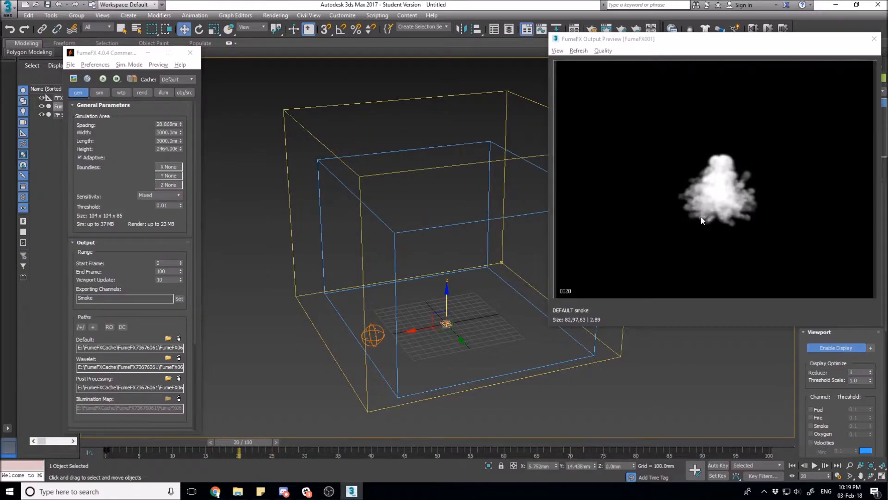
{"action": "mouse_move", "coordinate": [505, 319]}
{"action": "middle_mouse_down", "text": "alt"}
{"action": "mouse_move", "coordinate": [430, 288]}
{"action": "mouse_move", "coordinate": [406, 291]}
{"action": "mouse_move", "coordinate": [499, 310]}
{"action": "middle_mouse_up", "text": "alt"}
{"action": "left_click_drag", "start_coordinate": [257, 443], "coordinate": [327, 445]}
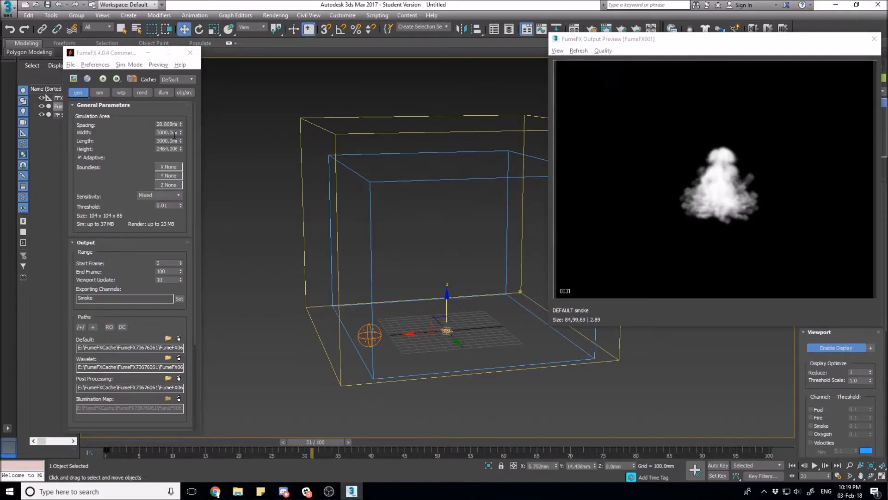
Step: Review the container's system, turbulence, fuel, smoke and temperature settings, and open the particle source parameters
{"action": "left_click", "coordinate": [99, 92]}
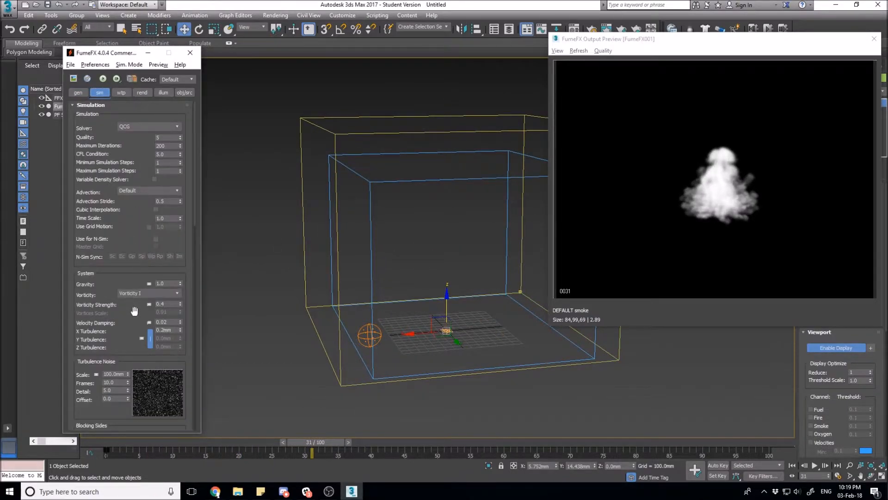
{"action": "scroll", "coordinate": [134, 309], "scroll_direction": "down", "scroll_amount": 2}
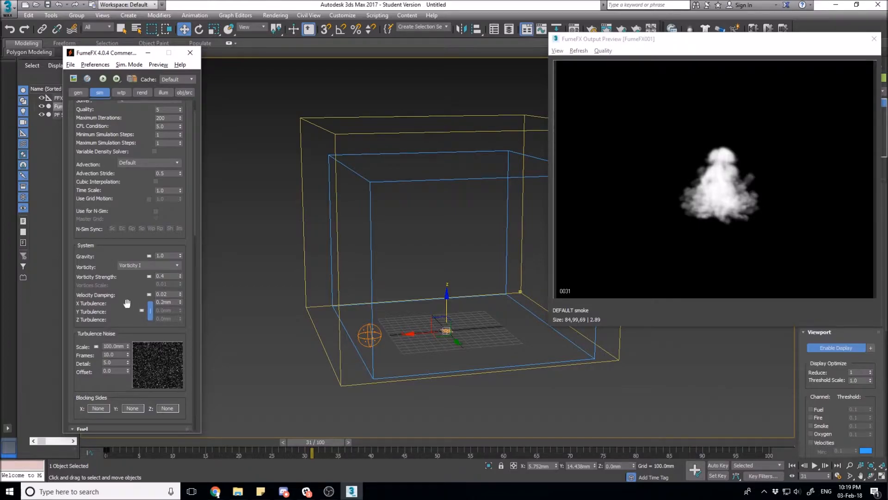
{"action": "scroll", "coordinate": [124, 303], "scroll_direction": "down", "scroll_amount": 7}
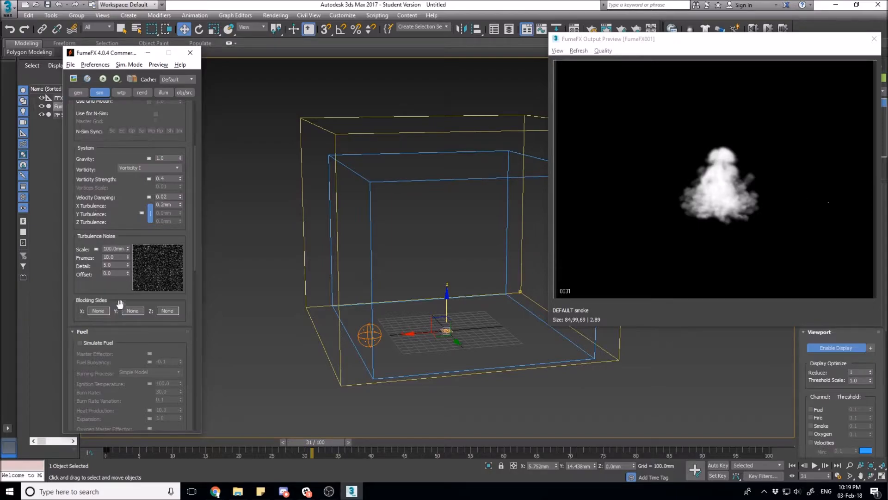
{"action": "scroll", "coordinate": [122, 299], "scroll_direction": "down", "scroll_amount": 2}
{"action": "scroll", "coordinate": [121, 300], "scroll_direction": "down", "scroll_amount": 20}
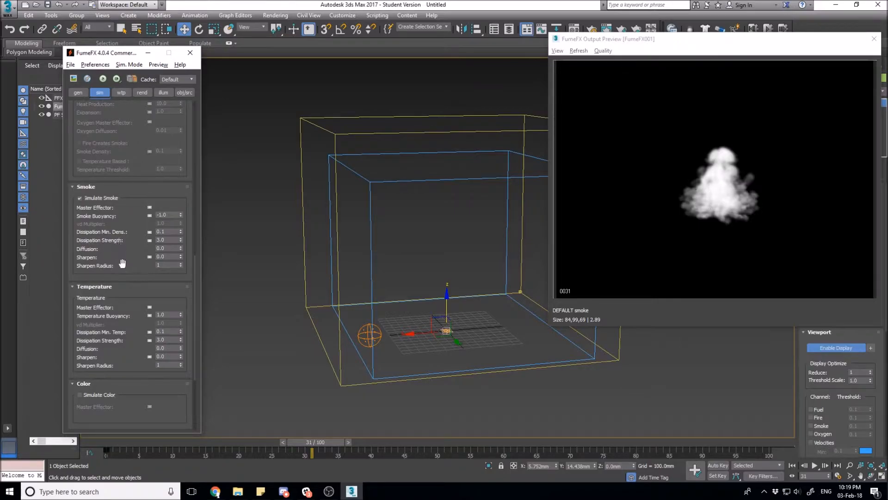
{"action": "scroll", "coordinate": [125, 273], "scroll_direction": "up", "scroll_amount": 10}
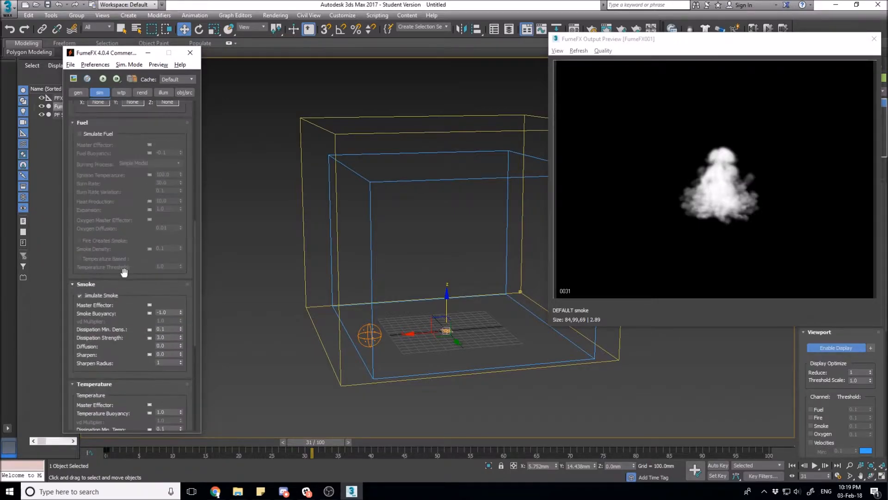
{"action": "left_click", "coordinate": [180, 92]}
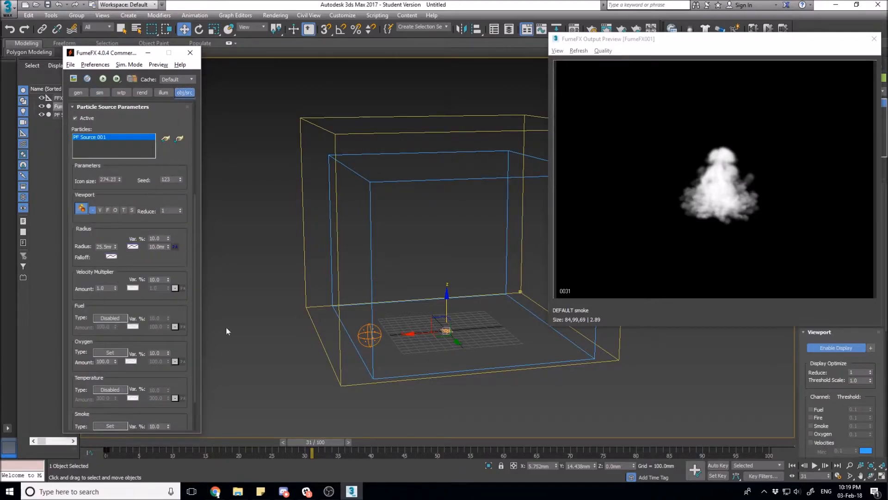
Step: Scrub to the burst around frame 3, examine the particle source's radius curve, and advance to frame 11
{"action": "left_click_drag", "start_coordinate": [328, 442], "coordinate": [164, 442]}
{"action": "key", "text": "w"}
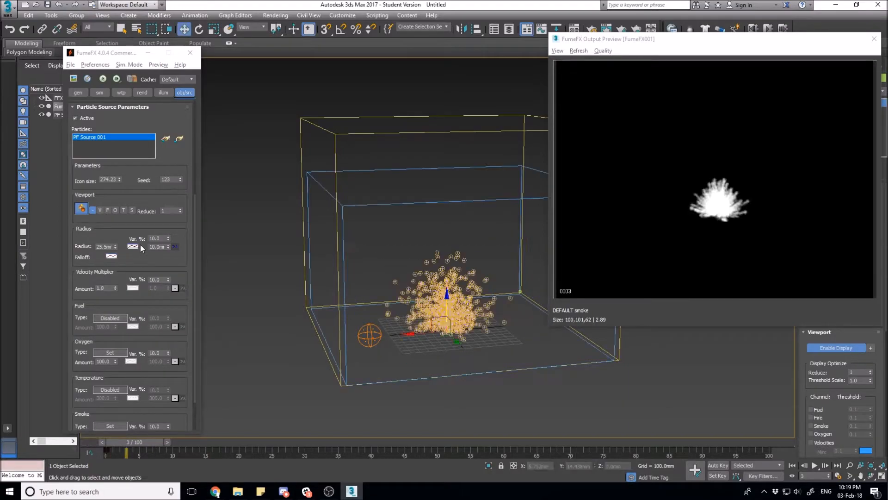
{"action": "left_click", "coordinate": [133, 246]}
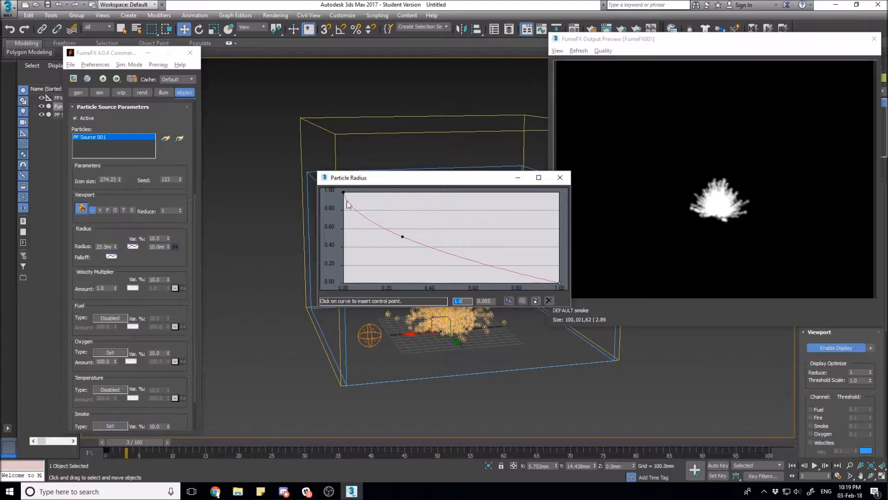
{"action": "left_click", "coordinate": [564, 178]}
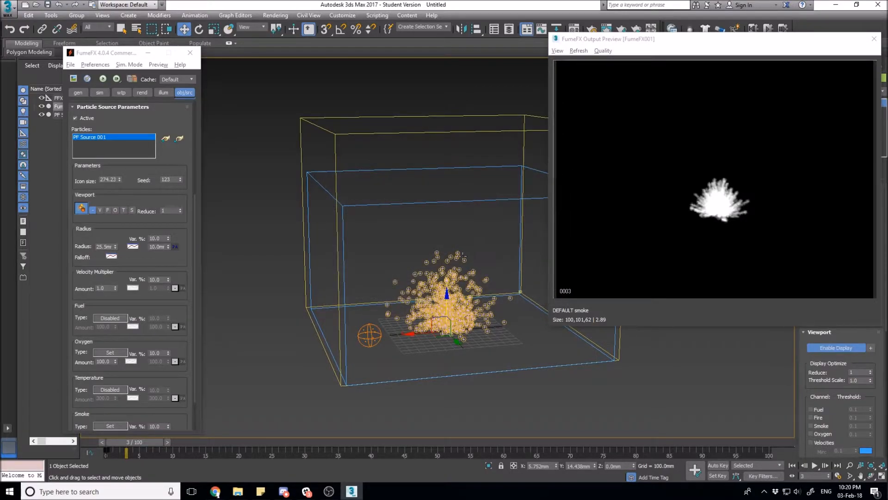
{"action": "mouse_move", "coordinate": [149, 443]}
{"action": "left_mouse_down"}
{"action": "mouse_move", "coordinate": [126, 443]}
{"action": "mouse_move", "coordinate": [156, 447]}
{"action": "left_mouse_up"}
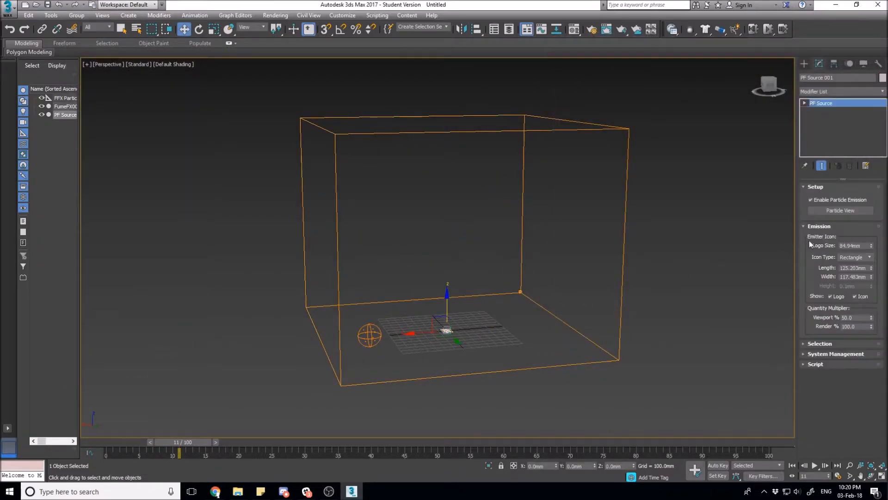
Step: In the particle flow, set the birth amount to 3000 and the Delete operator's life span to 1
{"action": "left_click", "coordinate": [839, 211]}
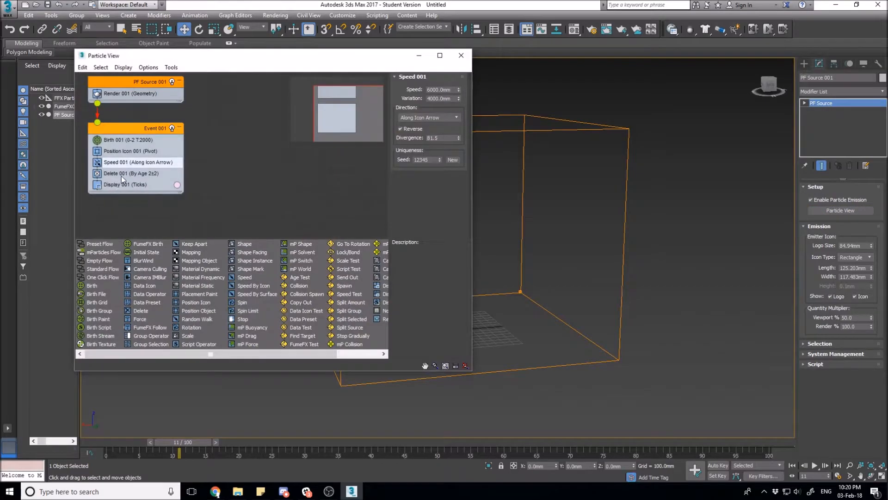
{"action": "left_click", "coordinate": [129, 140]}
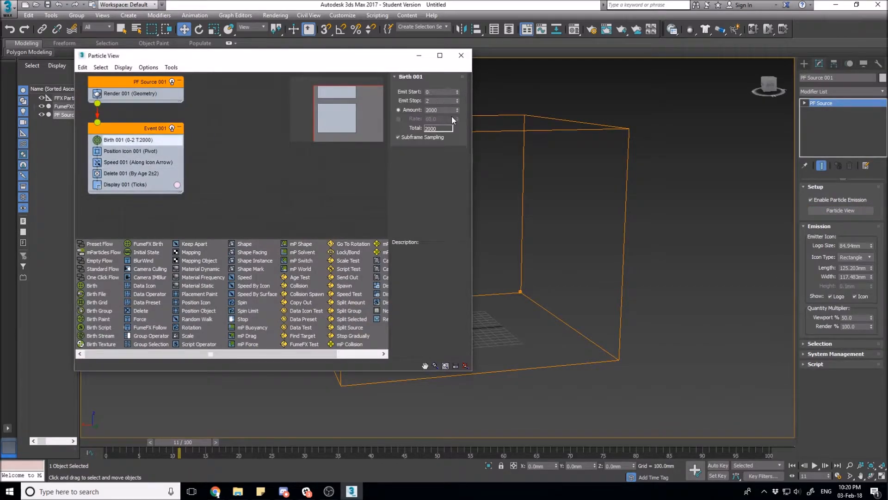
{"action": "left_click", "coordinate": [430, 110]}
{"action": "left_click", "coordinate": [157, 173]}
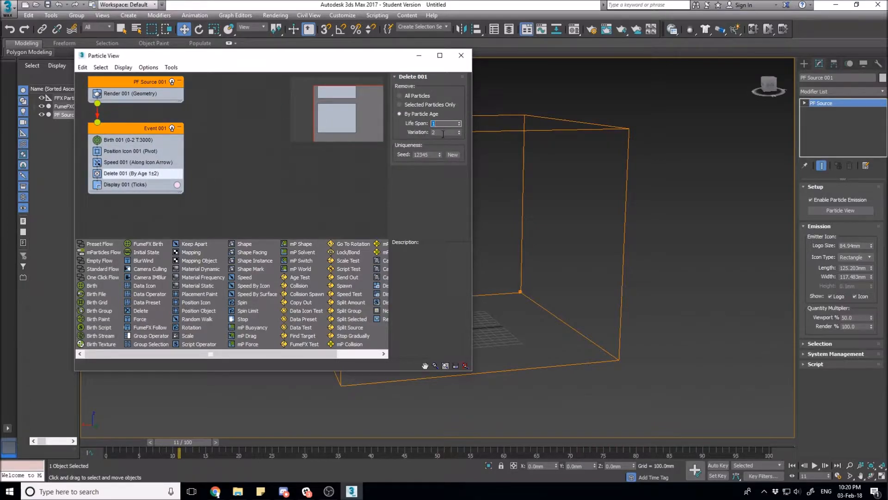
{"action": "left_click", "coordinate": [445, 219]}
{"action": "left_click", "coordinate": [460, 55]}
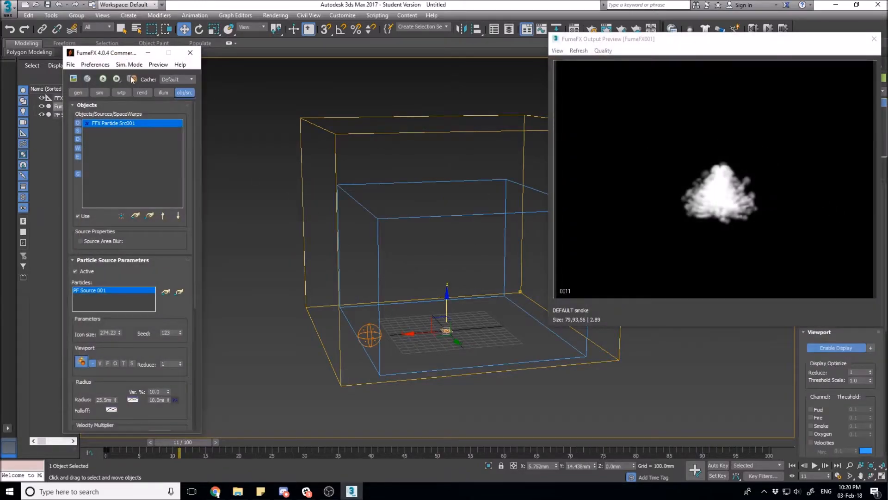
Step: Run a test simulation with the new particle settings, stop it around frame 34, and examine the smoke at frame 14
{"action": "left_click", "coordinate": [102, 78]}
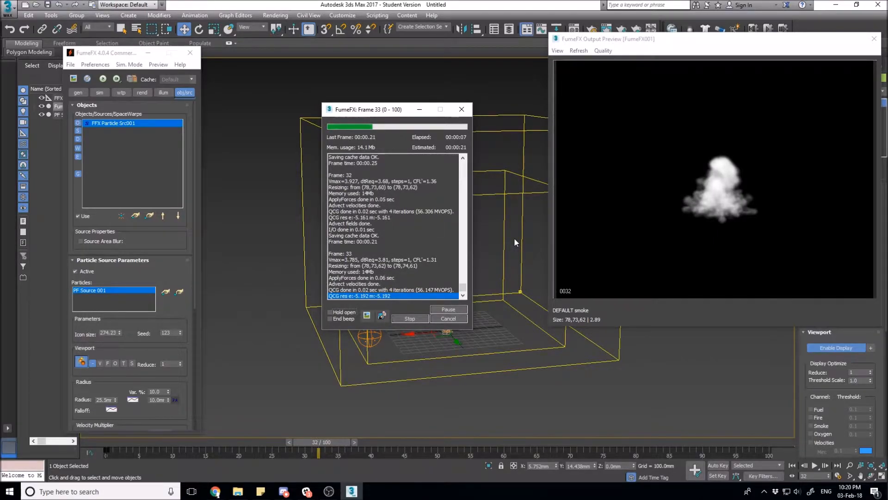
{"action": "left_click", "coordinate": [410, 318]}
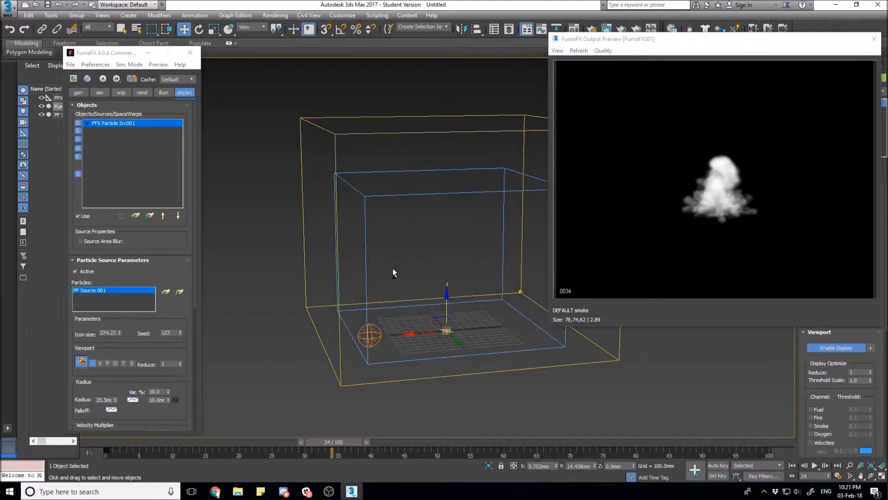
{"action": "left_click_drag", "start_coordinate": [359, 440], "coordinate": [227, 442]}
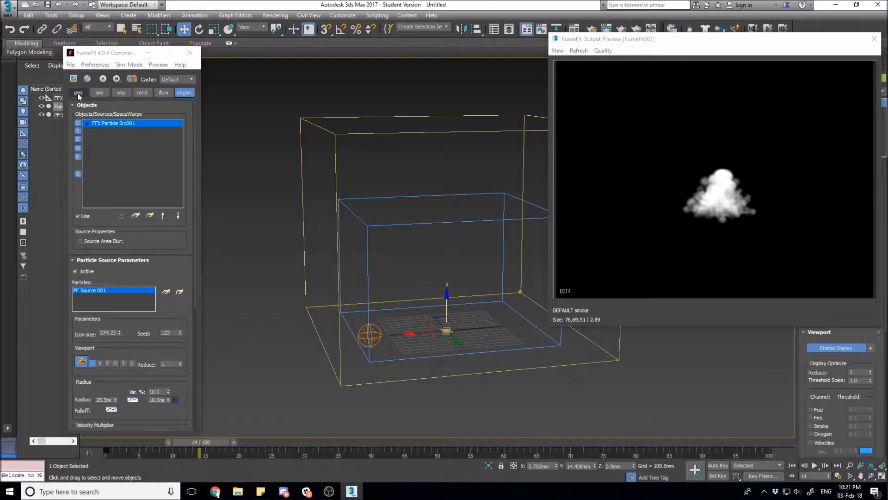
{"action": "left_click", "coordinate": [718, 207]}
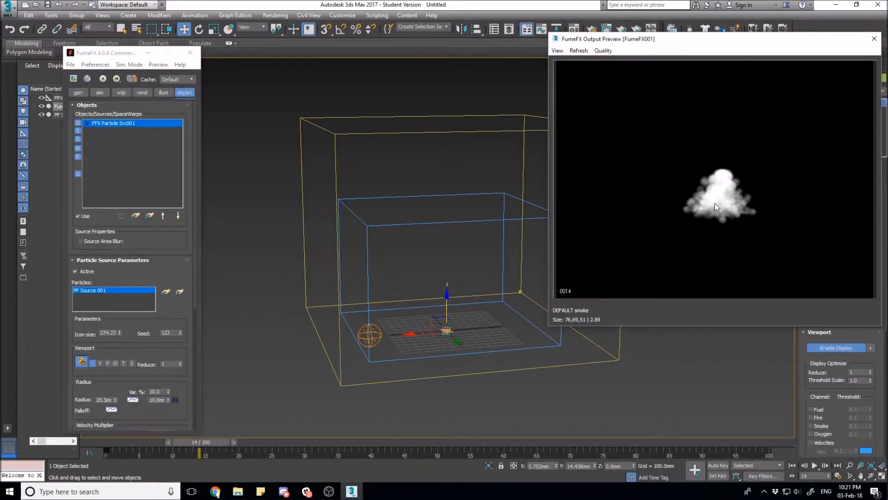
{"action": "scroll", "coordinate": [472, 269], "scroll_direction": "up", "scroll_amount": 5}
{"action": "scroll", "coordinate": [469, 270], "scroll_direction": "down", "scroll_amount": 5}
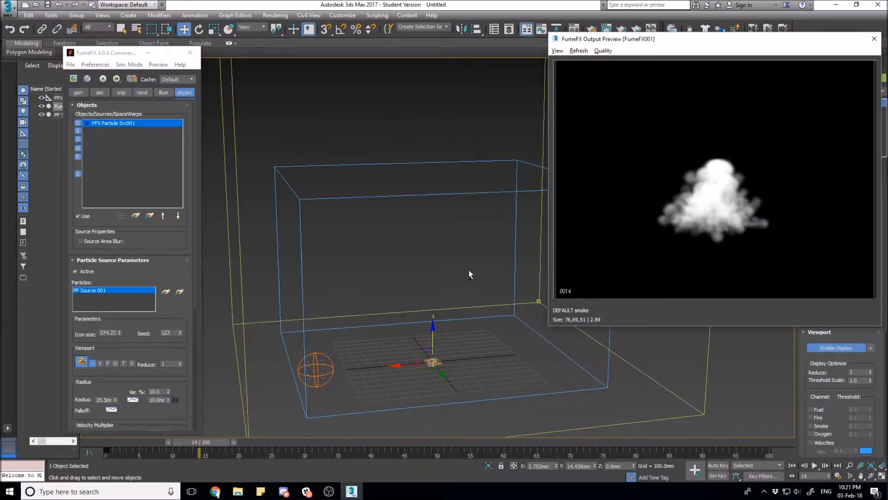
Step: Refine the simulation grid spacing to 9.483 mm and run the full simulation
{"action": "left_click", "coordinate": [78, 92]}
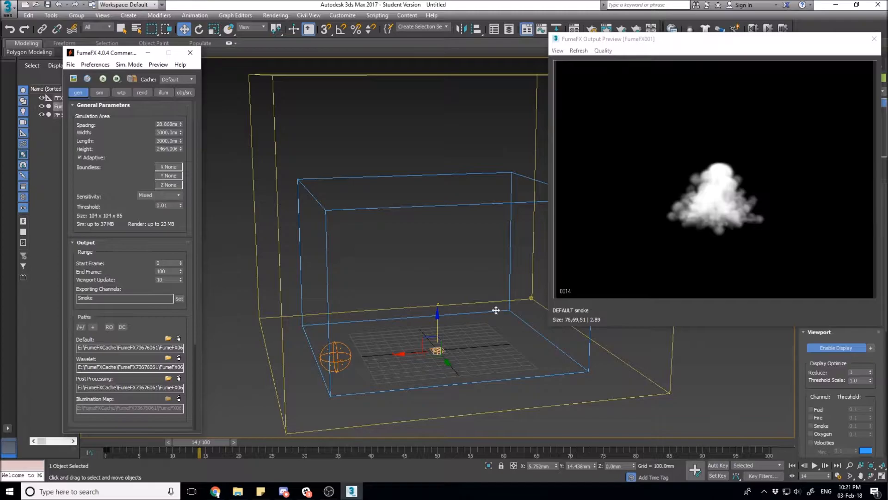
{"action": "middle_click_drag", "start_coordinate": [506, 314], "coordinate": [288, 348], "text": "alt"}
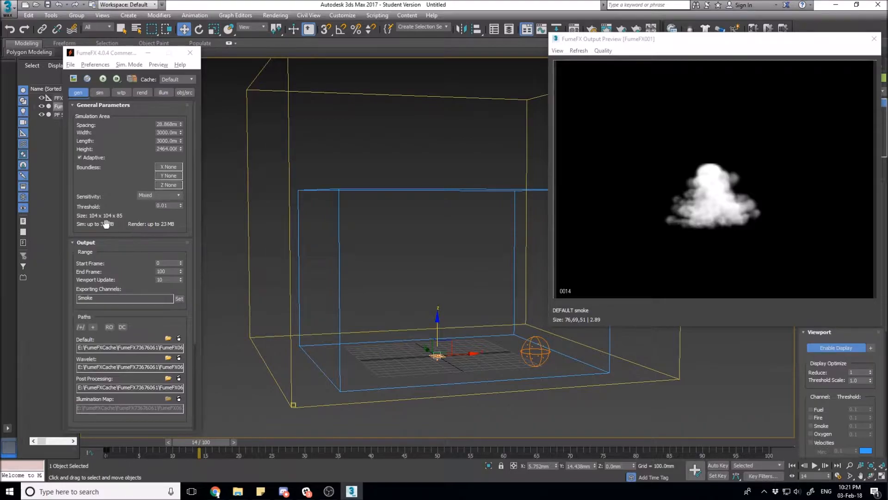
{"action": "left_click", "coordinate": [180, 125]}
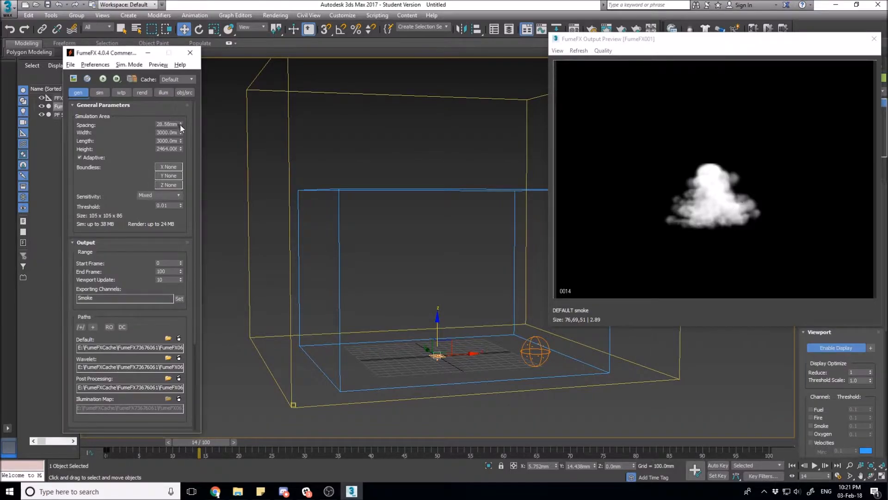
{"action": "left_click_drag", "start_coordinate": [181, 126], "coordinate": [177, 149]}
{"action": "left_click_drag", "start_coordinate": [181, 124], "coordinate": [177, 137]}
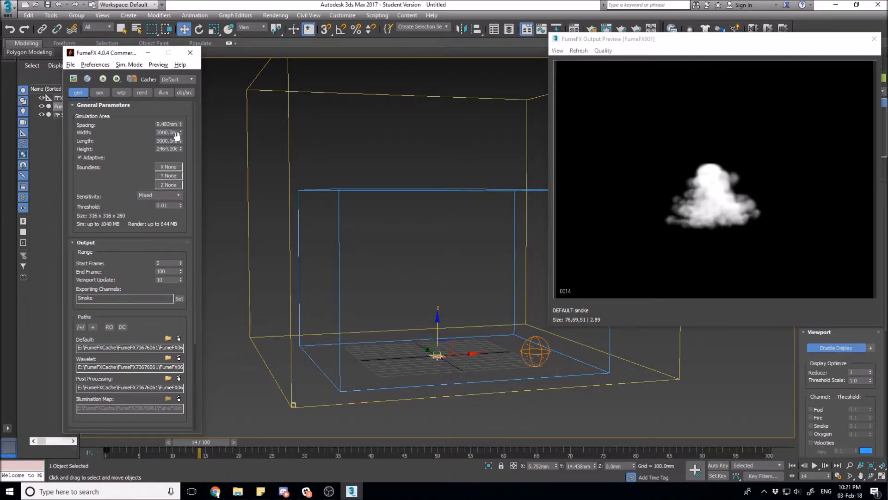
{"action": "left_click", "coordinate": [103, 79]}
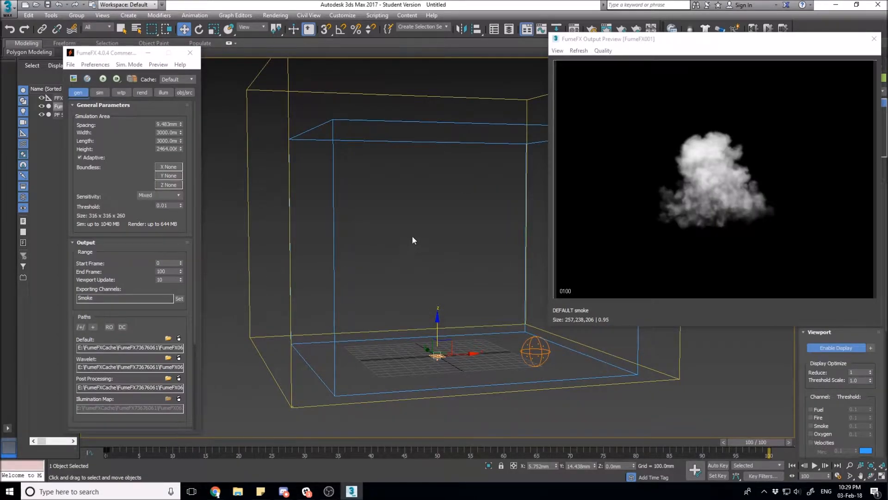
Step: Inspect the finer smoke at frame 100 from several angles and review the container's turbulence and general settings
{"action": "middle_click_drag", "start_coordinate": [545, 242], "coordinate": [469, 260], "text": "alt"}
{"action": "scroll", "coordinate": [479, 251], "scroll_direction": "up", "scroll_amount": 5}
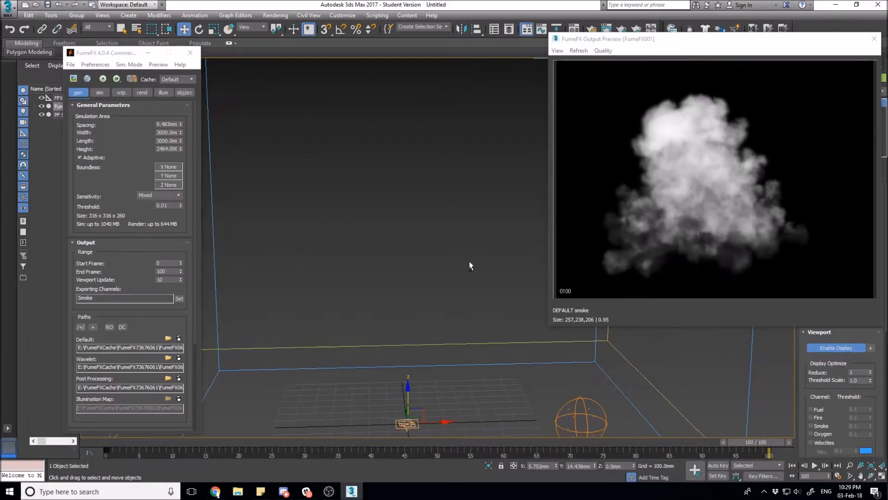
{"action": "left_click", "coordinate": [99, 93]}
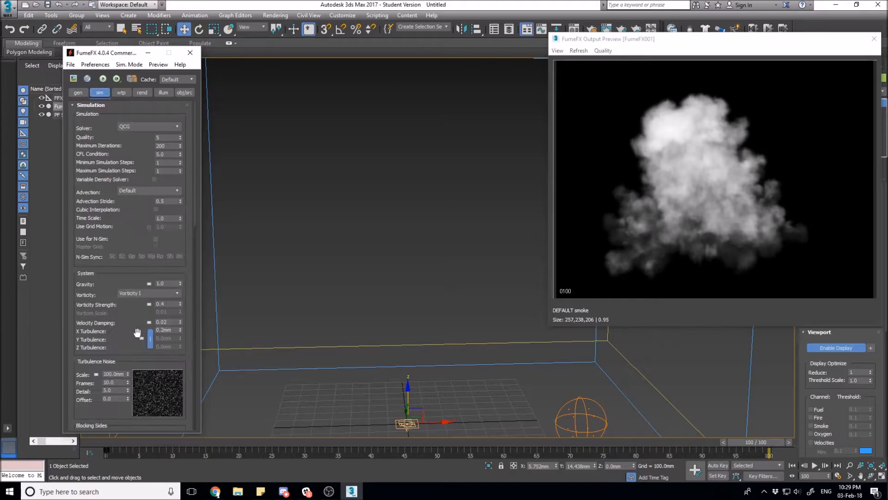
{"action": "scroll", "coordinate": [136, 332], "scroll_direction": "down", "scroll_amount": 3}
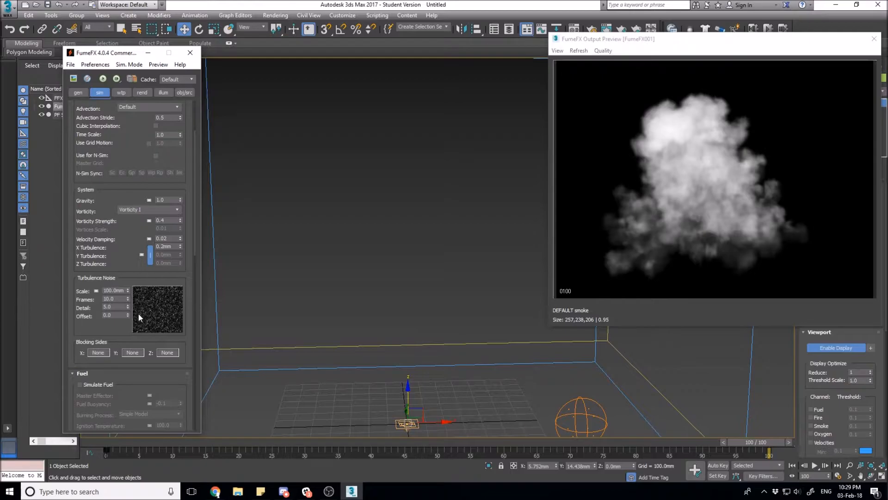
{"action": "middle_click_drag", "start_coordinate": [549, 268], "coordinate": [405, 261], "text": "alt"}
{"action": "scroll", "coordinate": [440, 278], "scroll_direction": "down", "scroll_amount": 4}
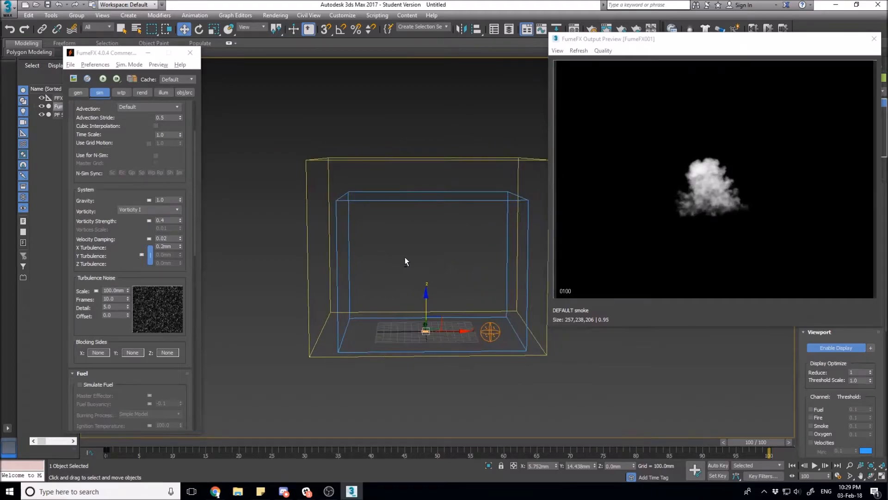
{"action": "middle_click_drag", "start_coordinate": [432, 222], "coordinate": [447, 233], "text": "alt"}
{"action": "left_click", "coordinate": [78, 94]}
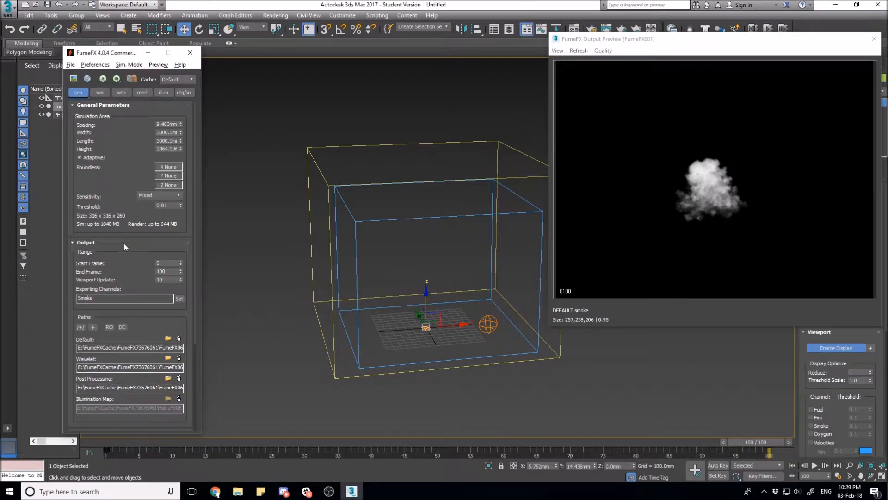
{"action": "scroll", "coordinate": [434, 268], "scroll_direction": "up", "scroll_amount": 4}
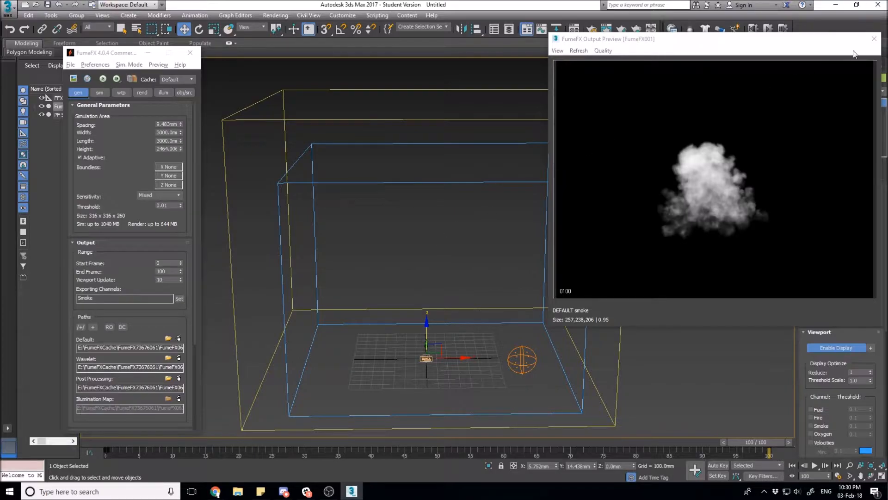
Step: Close the FumeFX windows and create a standard Target Spot light beside the container, aimed at the particle source
{"action": "left_click", "coordinate": [873, 40]}
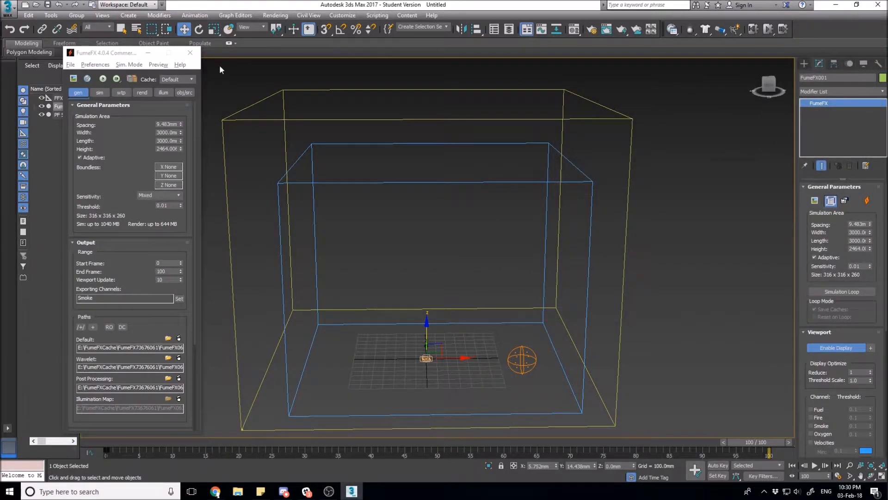
{"action": "left_click", "coordinate": [189, 53]}
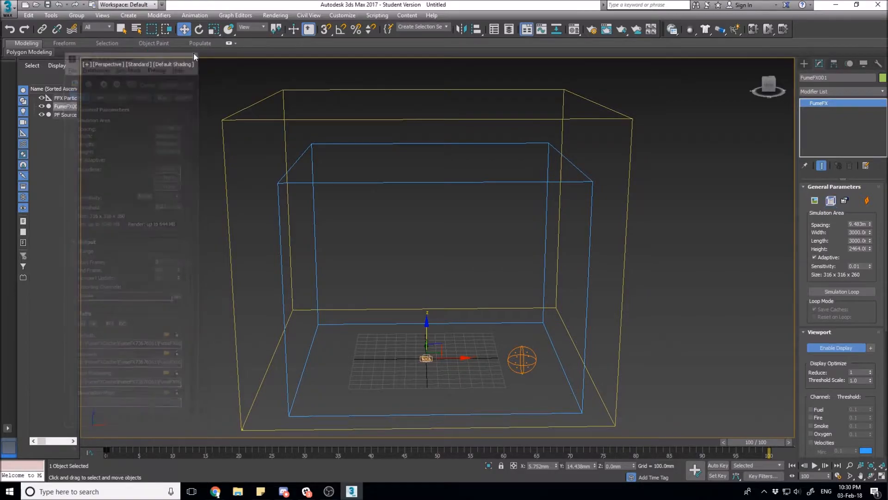
{"action": "left_click", "coordinate": [805, 64]}
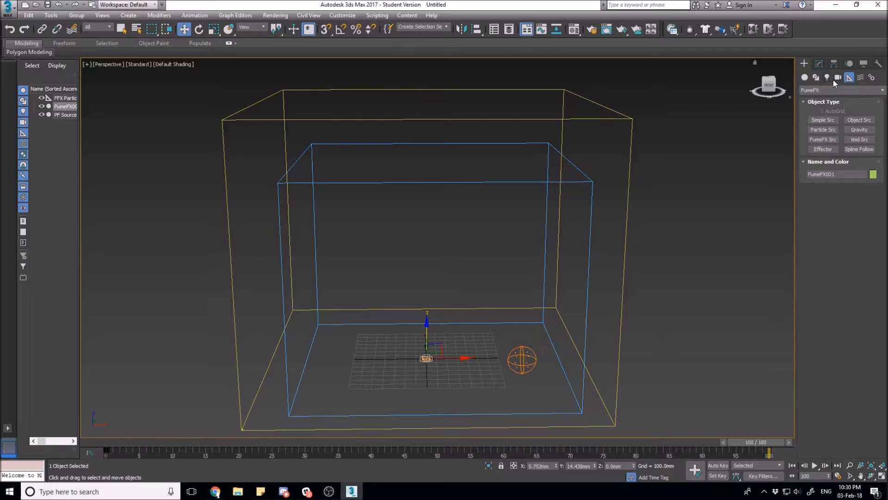
{"action": "left_click", "coordinate": [827, 78]}
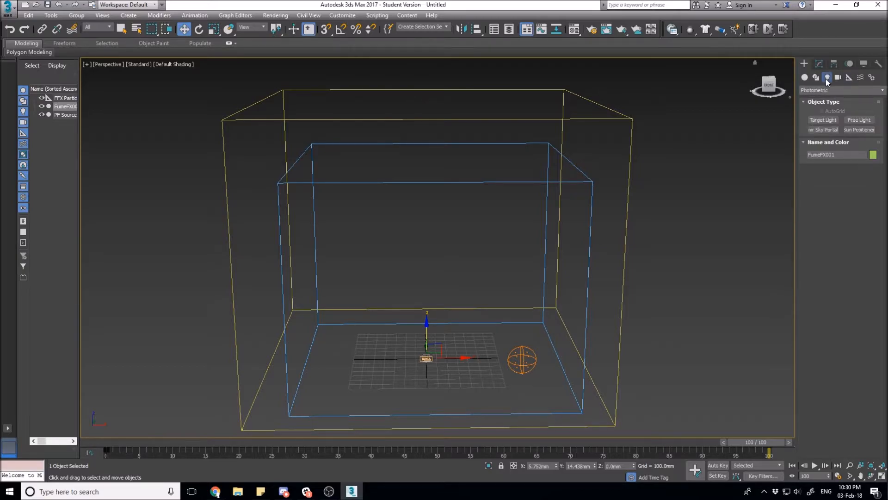
{"action": "left_click", "coordinate": [831, 91]}
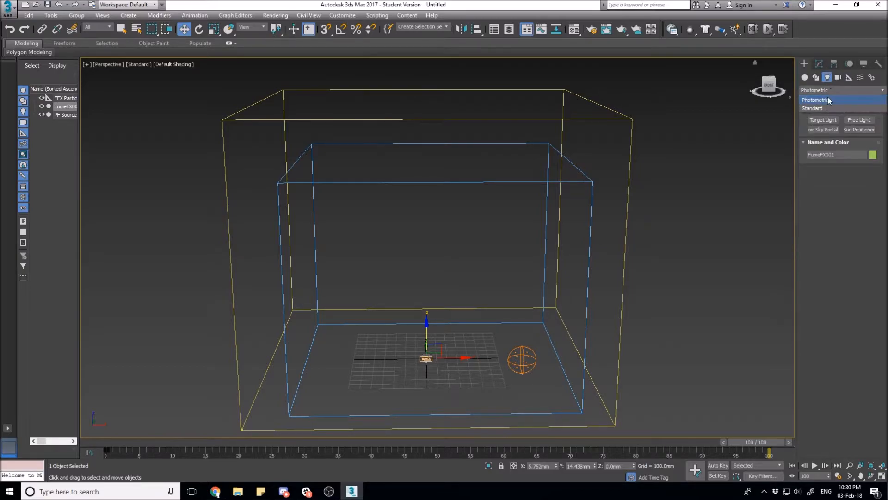
{"action": "left_click", "coordinate": [825, 107]}
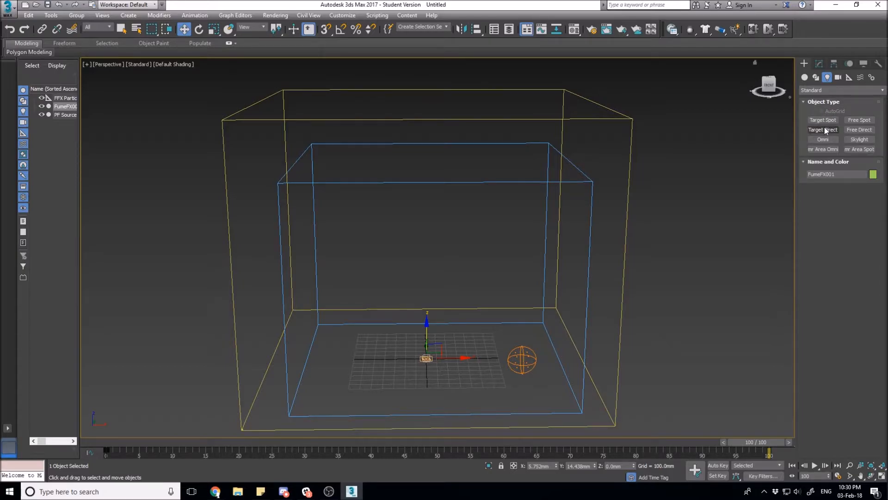
{"action": "left_click", "coordinate": [823, 120]}
{"action": "scroll", "coordinate": [593, 351], "scroll_direction": "down", "scroll_amount": 6}
{"action": "middle_click_drag", "start_coordinate": [629, 352], "coordinate": [559, 333]}
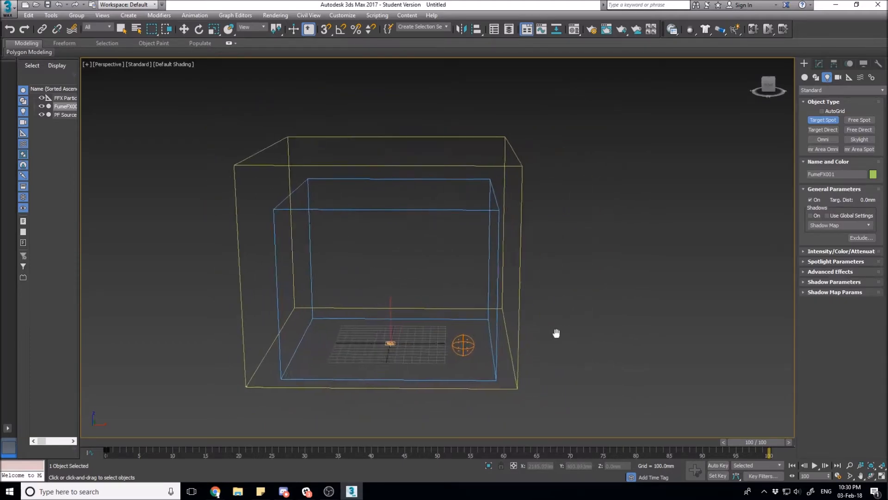
{"action": "left_click_drag", "start_coordinate": [638, 341], "coordinate": [395, 343]}
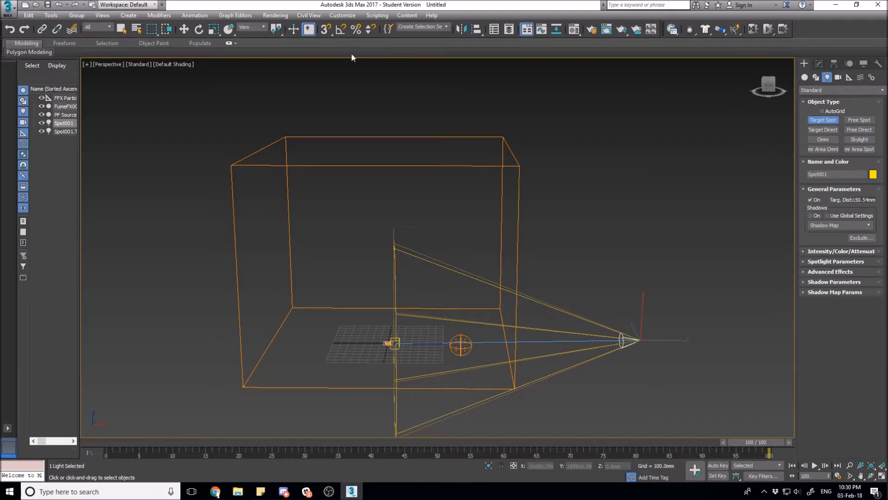
Step: Raise the spotlight and its target so it shines down into the container, and open the light's parameters
{"action": "left_click", "coordinate": [184, 28]}
{"action": "left_click_drag", "start_coordinate": [643, 304], "coordinate": [641, 153]}
{"action": "middle_click_drag", "start_coordinate": [615, 208], "coordinate": [463, 306], "text": "alt"}
{"action": "left_click", "coordinate": [401, 340]}
{"action": "left_click_drag", "start_coordinate": [400, 313], "coordinate": [405, 253]}
{"action": "left_click", "coordinate": [649, 186]}
{"action": "left_click_drag", "start_coordinate": [532, 207], "coordinate": [575, 176]}
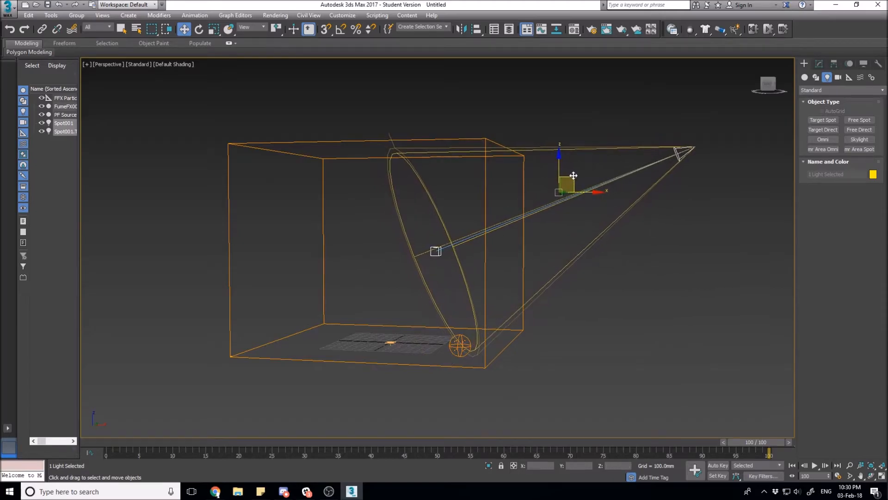
{"action": "left_click", "coordinate": [820, 63]}
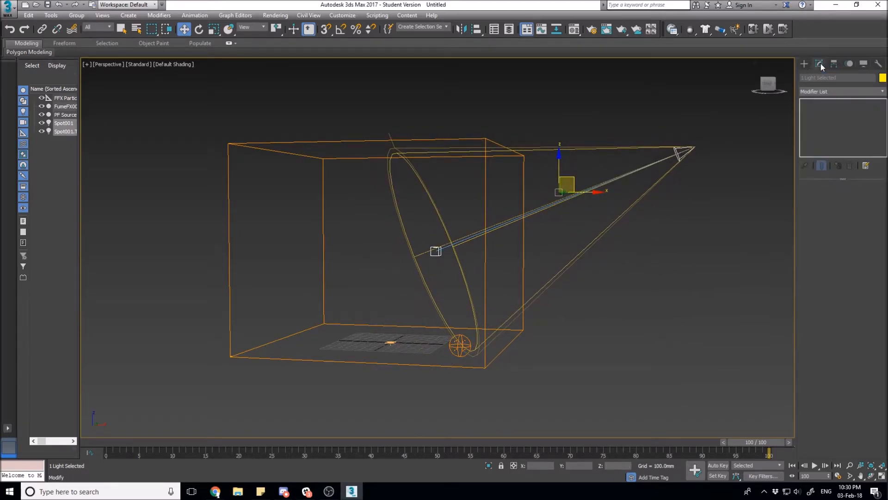
{"action": "left_click_drag", "start_coordinate": [693, 110], "coordinate": [672, 200]}
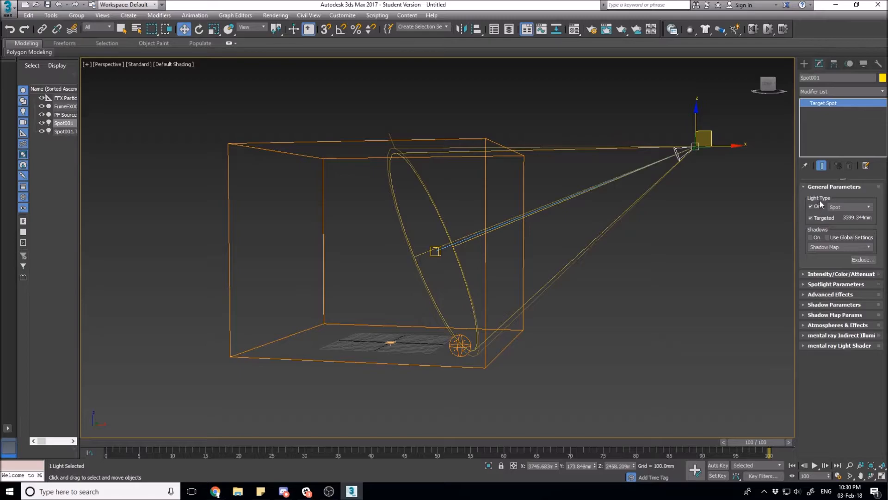
Step: Turn on shadows for the spotlight and set the shadow type to Ray Traced Shadows
{"action": "left_click", "coordinate": [811, 238]}
{"action": "left_click", "coordinate": [869, 247]}
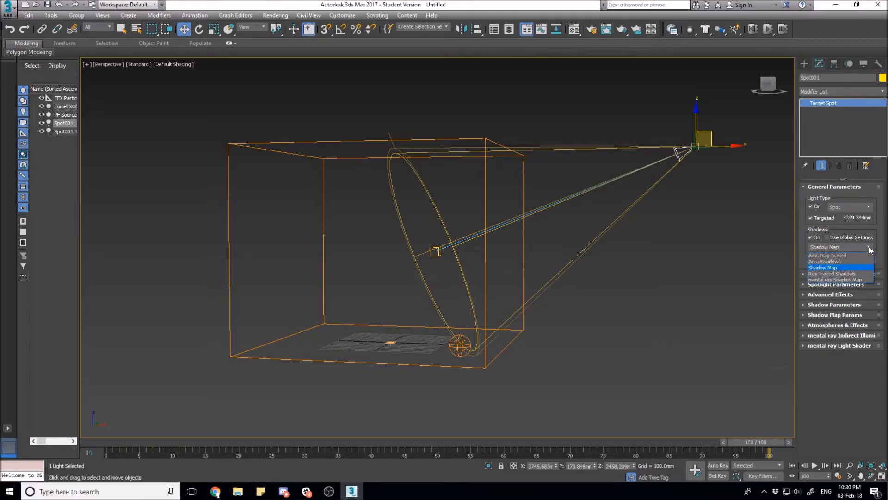
{"action": "left_click", "coordinate": [854, 273]}
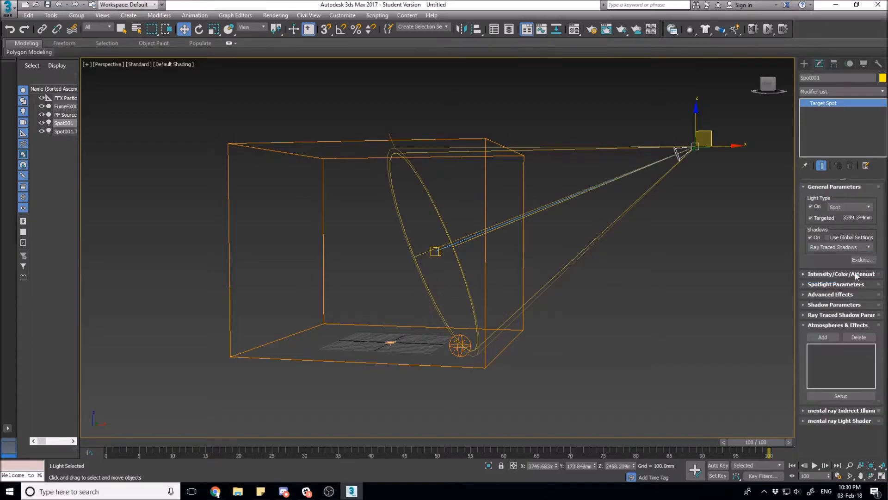
Step: Review the spotlight's intensity, light colour, attenuation, cone and advanced effects settings
{"action": "left_click", "coordinate": [804, 274]}
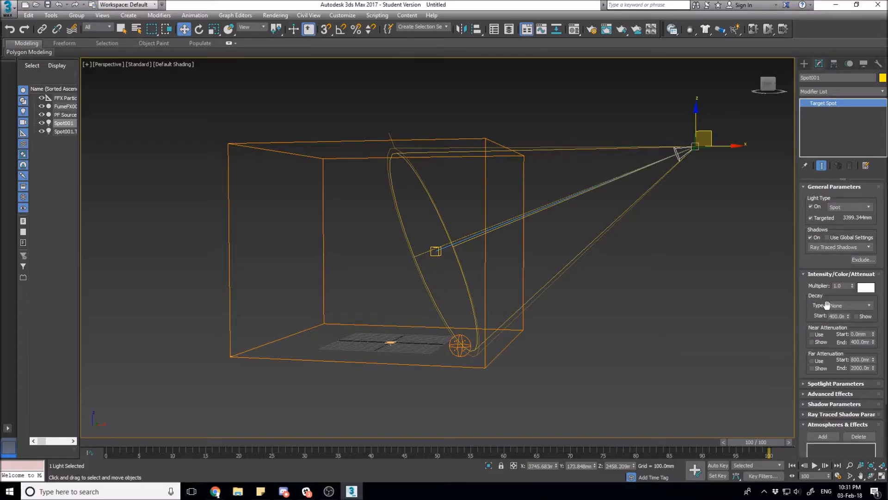
{"action": "scroll", "coordinate": [827, 306], "scroll_direction": "down", "scroll_amount": 3}
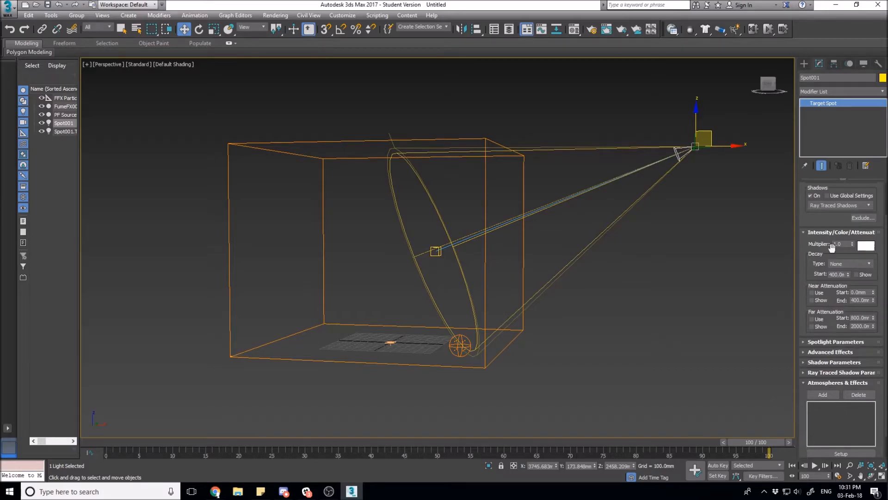
{"action": "scroll", "coordinate": [828, 275], "scroll_direction": "down", "scroll_amount": 2}
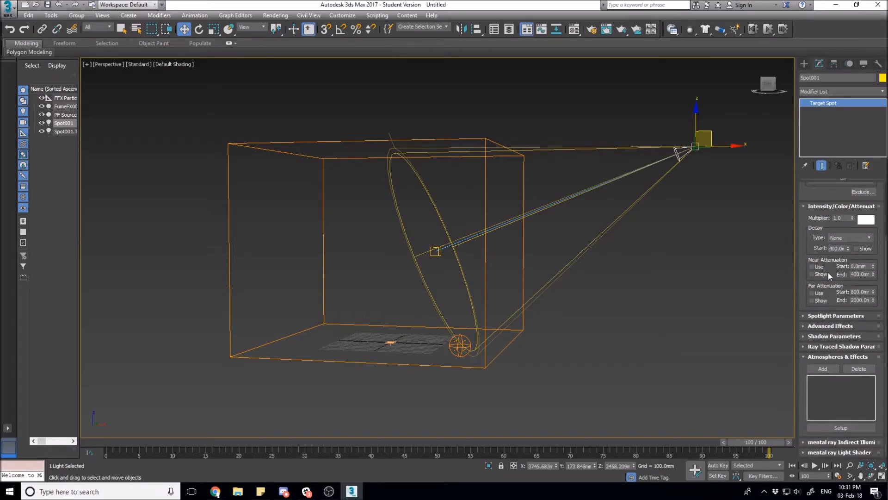
{"action": "left_click", "coordinate": [867, 222]}
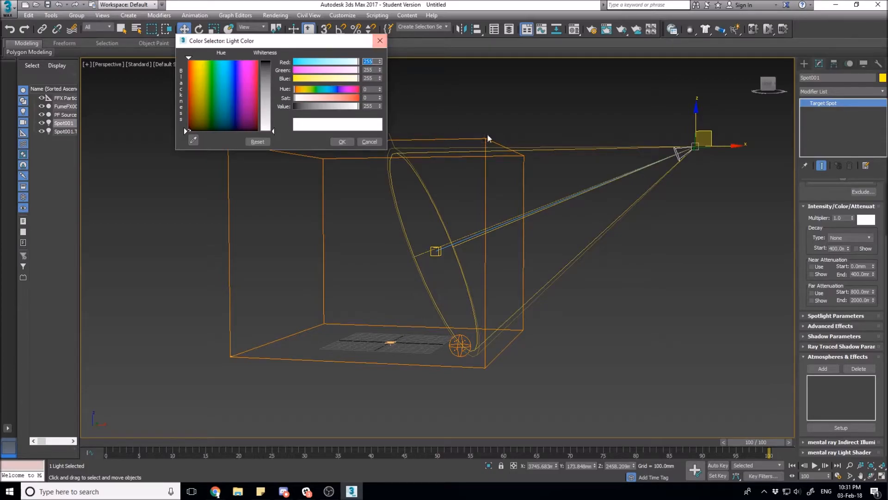
{"action": "left_click", "coordinate": [380, 42]}
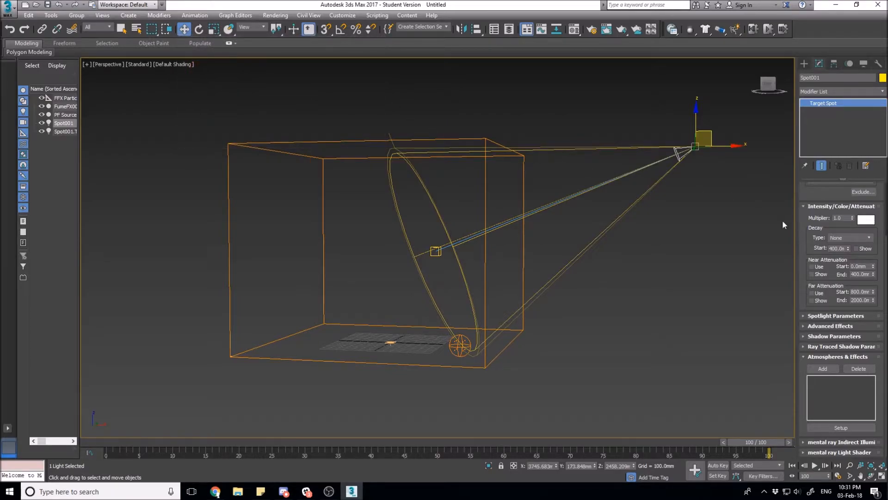
{"action": "left_click", "coordinate": [804, 316]}
{"action": "scroll", "coordinate": [801, 334], "scroll_direction": "down", "scroll_amount": 3}
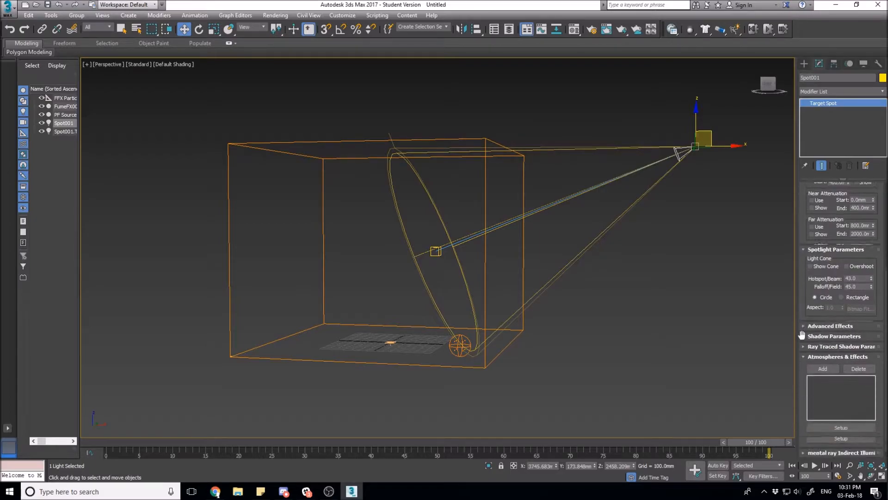
{"action": "left_click", "coordinate": [805, 328]}
{"action": "scroll", "coordinate": [805, 327], "scroll_direction": "down", "scroll_amount": 3}
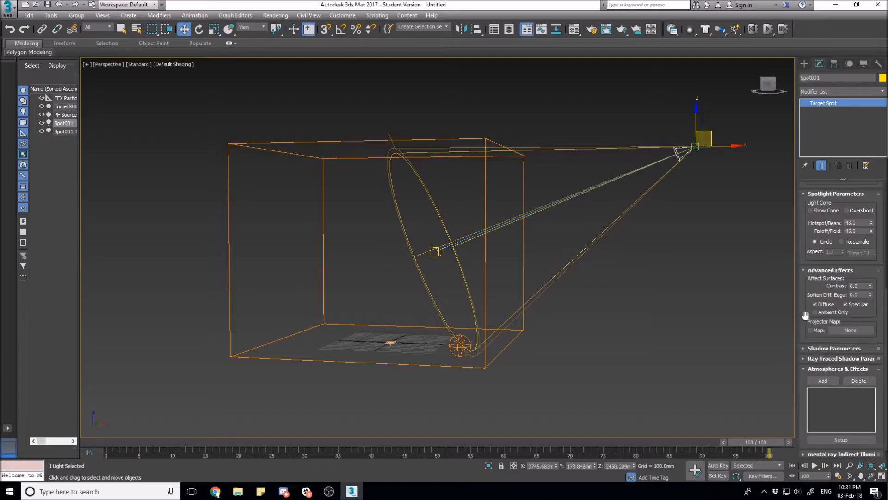
{"action": "left_click", "coordinate": [807, 270]}
Step: Enable atmosphere shadows in the spotlight's shadow parameters
{"action": "left_click", "coordinate": [804, 336]}
{"action": "scroll", "coordinate": [803, 335], "scroll_direction": "down", "scroll_amount": 3}
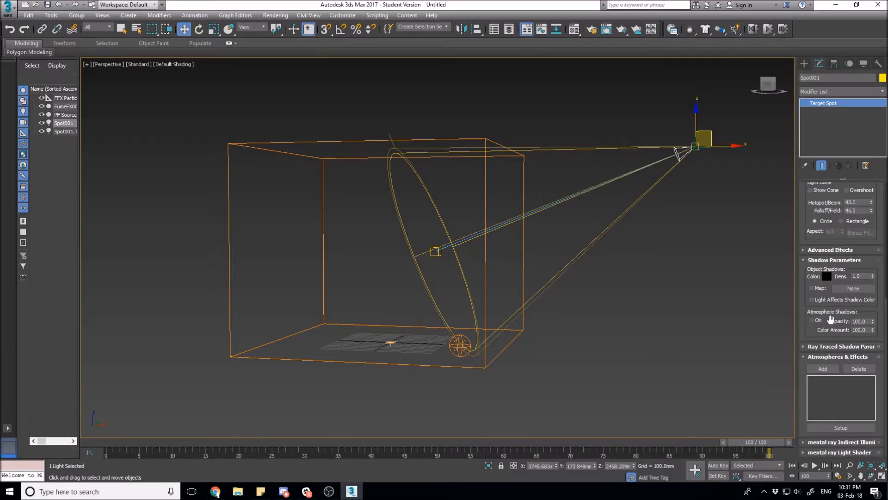
{"action": "left_click", "coordinate": [812, 320]}
Step: Review the spotlight's ray traced shadow and mental ray illumination settings, and recheck the available shadow types
{"action": "left_click", "coordinate": [803, 347]}
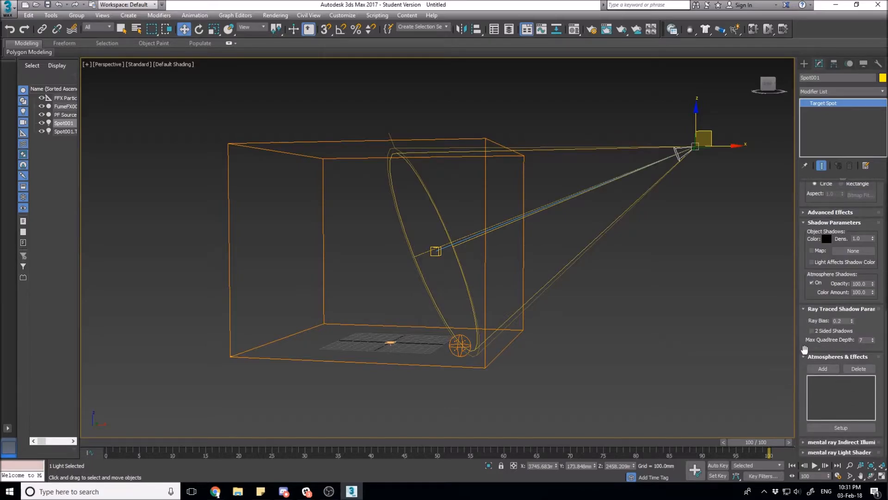
{"action": "left_click", "coordinate": [808, 442]}
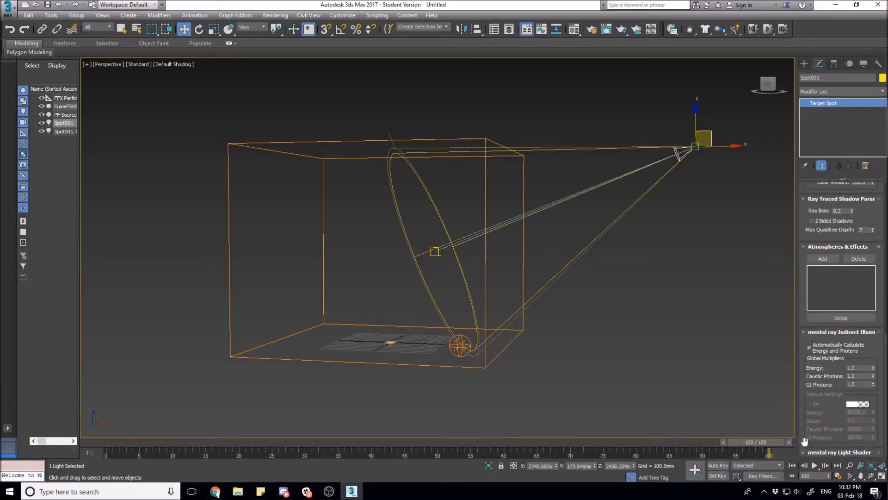
{"action": "scroll", "coordinate": [804, 451], "scroll_direction": "up", "scroll_amount": 2}
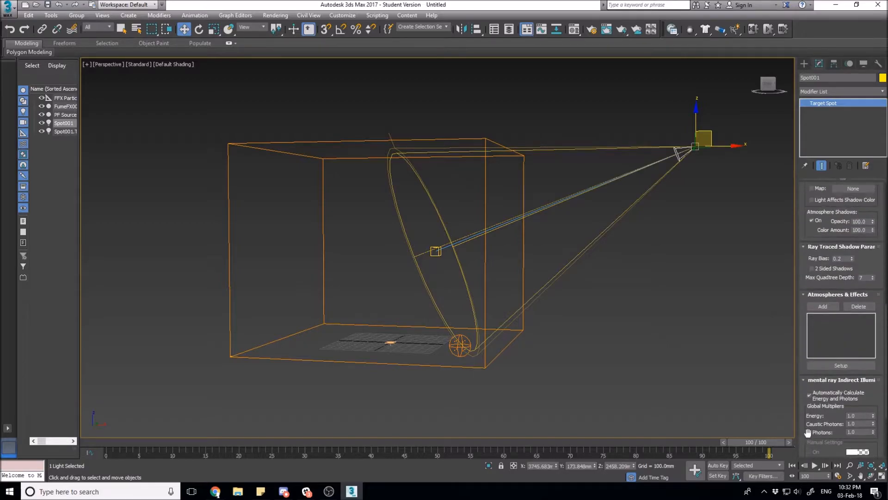
{"action": "scroll", "coordinate": [808, 432], "scroll_direction": "up", "scroll_amount": 3}
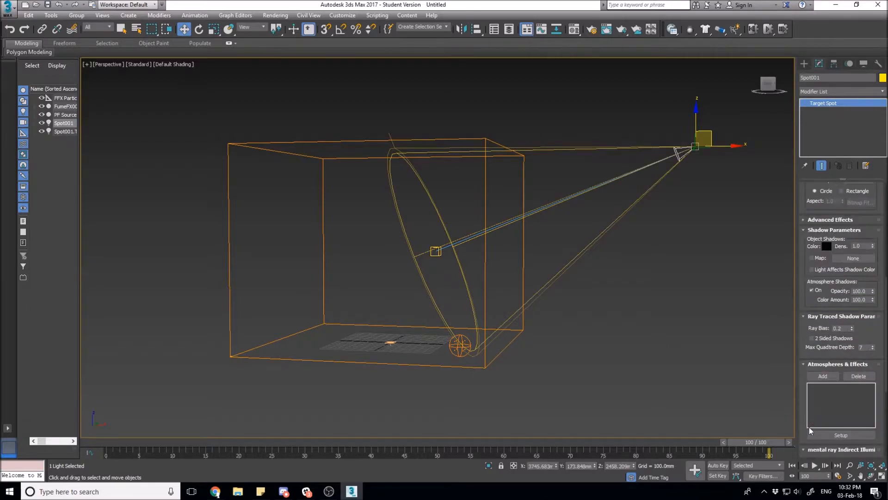
{"action": "left_click", "coordinate": [803, 316]}
{"action": "scroll", "coordinate": [814, 303], "scroll_direction": "up", "scroll_amount": 2}
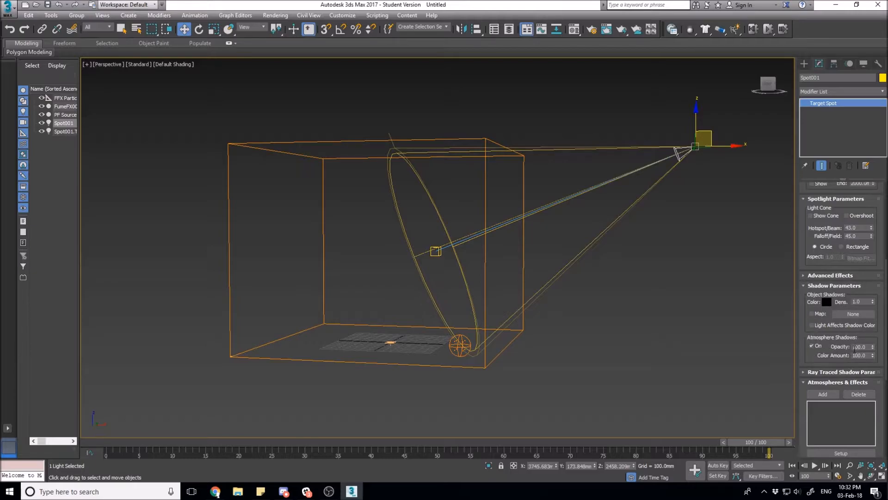
{"action": "scroll", "coordinate": [813, 337], "scroll_direction": "up", "scroll_amount": 3}
{"action": "scroll", "coordinate": [814, 336], "scroll_direction": "up", "scroll_amount": 5}
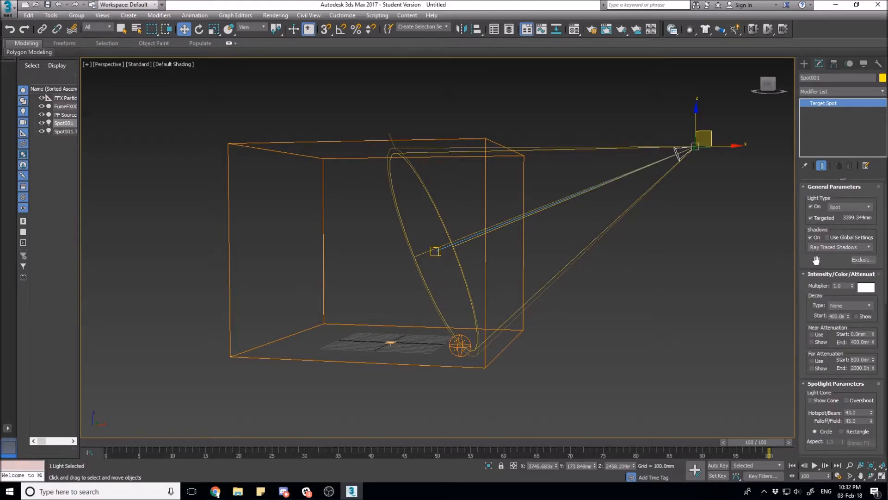
{"action": "left_click", "coordinate": [842, 248]}
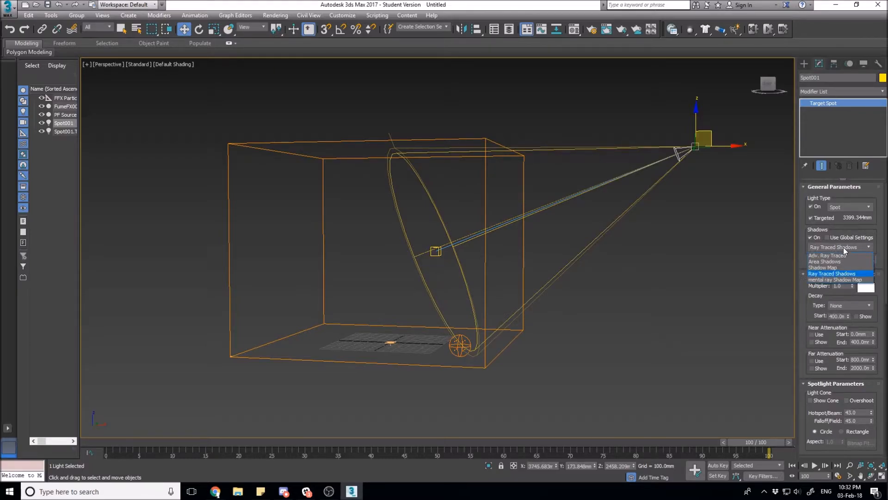
{"action": "left_click", "coordinate": [841, 274]}
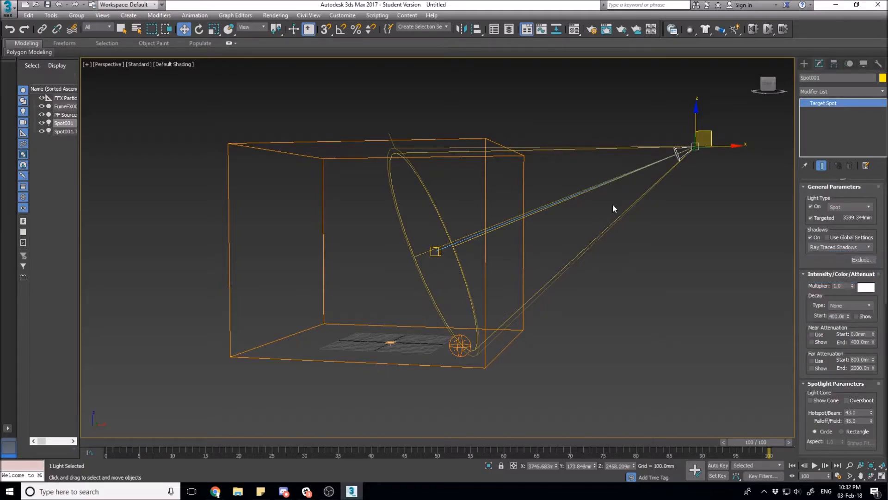
Step: Clone the spotlight twice around the container, placing one copy at the rear and one at the front-left, both aimed at its interior
{"action": "mouse_move", "coordinate": [608, 271]}
{"action": "middle_mouse_down", "text": "alt"}
{"action": "mouse_move", "coordinate": [596, 302]}
{"action": "mouse_move", "coordinate": [627, 308]}
{"action": "mouse_move", "coordinate": [642, 294]}
{"action": "middle_mouse_up", "text": "alt"}
{"action": "scroll", "coordinate": [599, 293], "scroll_direction": "down", "scroll_amount": 2}
{"action": "mouse_move", "coordinate": [641, 150]}
{"action": "left_mouse_down", "text": "shift"}
{"action": "mouse_move", "coordinate": [607, 134]}
{"action": "mouse_move", "coordinate": [414, 122]}
{"action": "mouse_move", "coordinate": [286, 141]}
{"action": "mouse_move", "coordinate": [241, 169]}
{"action": "mouse_move", "coordinate": [213, 158]}
{"action": "mouse_move", "coordinate": [206, 197]}
{"action": "mouse_move", "coordinate": [368, 345]}
{"action": "mouse_move", "coordinate": [483, 470]}
{"action": "left_mouse_up", "text": "shift"}
{"action": "left_click", "coordinate": [444, 284]}
{"action": "left_click", "coordinate": [445, 283]}
{"action": "mouse_move", "coordinate": [537, 290]}
{"action": "middle_mouse_down", "text": "alt"}
{"action": "mouse_move", "coordinate": [583, 354]}
{"action": "mouse_move", "coordinate": [577, 327]}
{"action": "mouse_move", "coordinate": [617, 364]}
{"action": "mouse_move", "coordinate": [506, 307]}
{"action": "mouse_move", "coordinate": [429, 291]}
{"action": "mouse_move", "coordinate": [441, 233]}
{"action": "mouse_move", "coordinate": [441, 294]}
{"action": "middle_mouse_up", "text": "alt"}
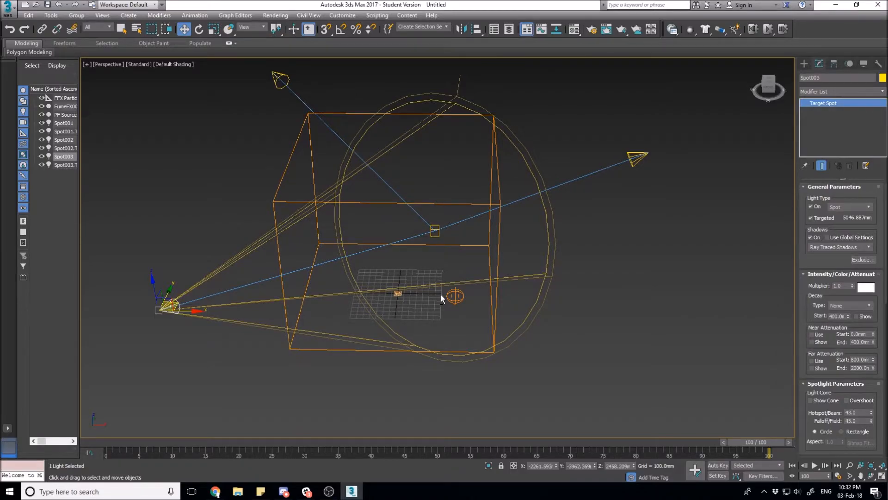
Step: Lower the front-left spotlight Spot003 below the container floor to a Z position of about -1470 mm
{"action": "middle_click_drag", "start_coordinate": [188, 311], "coordinate": [125, 206], "text": "alt"}
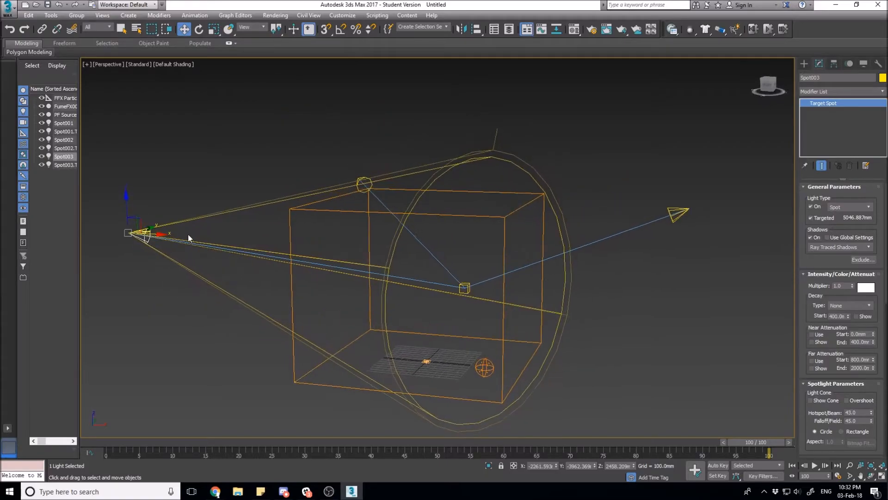
{"action": "left_click_drag", "start_coordinate": [125, 206], "coordinate": [233, 483]}
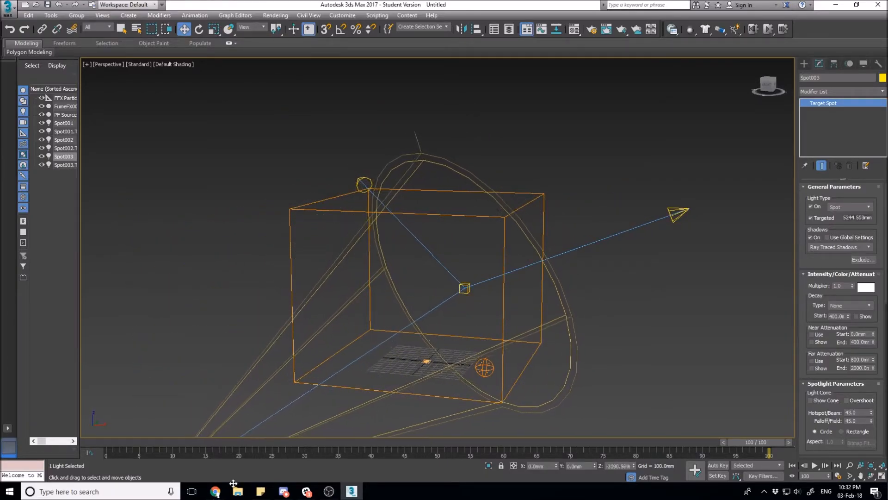
{"action": "middle_click_drag", "start_coordinate": [334, 326], "coordinate": [235, 224], "text": "alt"}
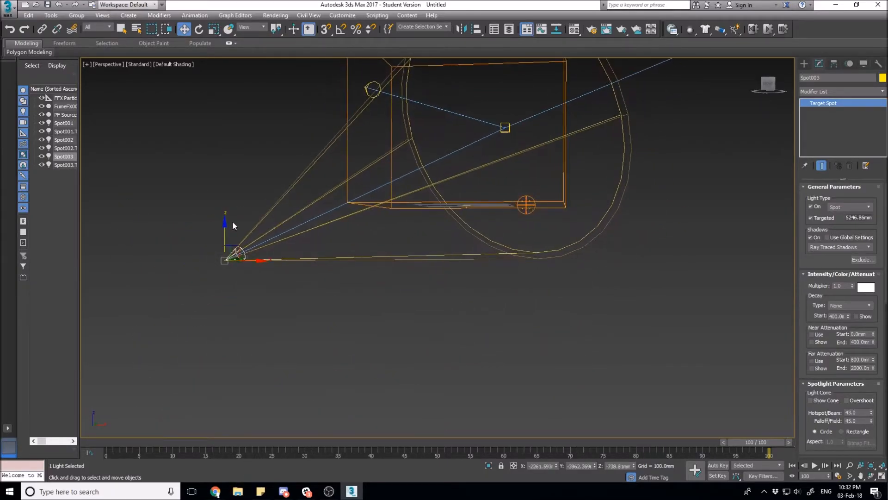
{"action": "left_click_drag", "start_coordinate": [224, 221], "coordinate": [226, 287]}
Step: Set the multiplier of the low front-left spotlight, Spot003, to 0.5
{"action": "middle_click_drag", "start_coordinate": [432, 211], "coordinate": [504, 221], "text": "alt"}
{"action": "left_click_drag", "start_coordinate": [656, 157], "coordinate": [661, 159]}
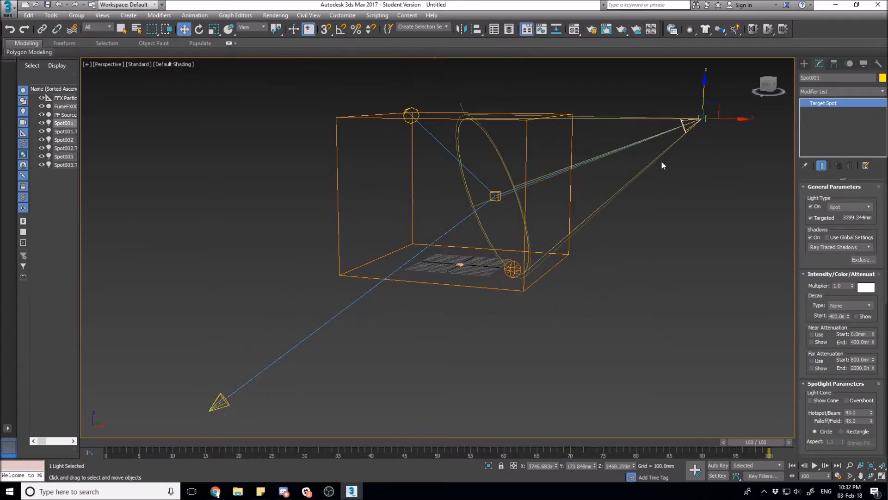
{"action": "left_click_drag", "start_coordinate": [440, 78], "coordinate": [388, 121]}
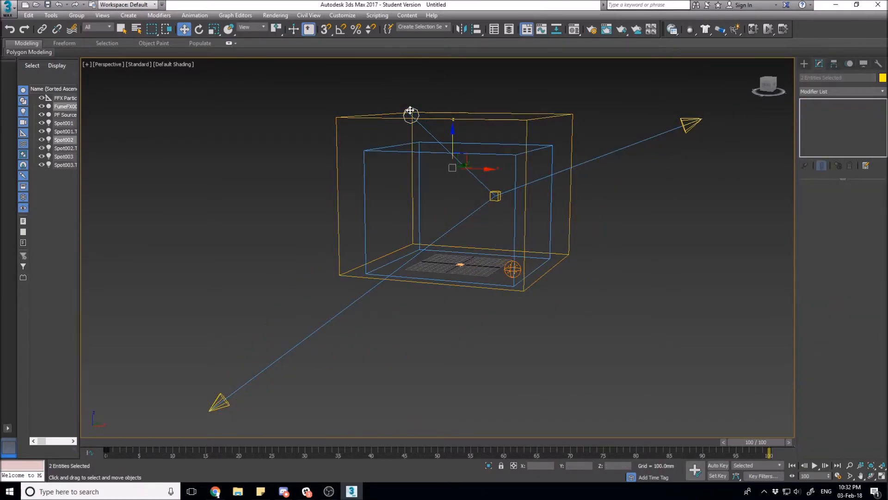
{"action": "left_click_drag", "start_coordinate": [268, 319], "coordinate": [174, 413]}
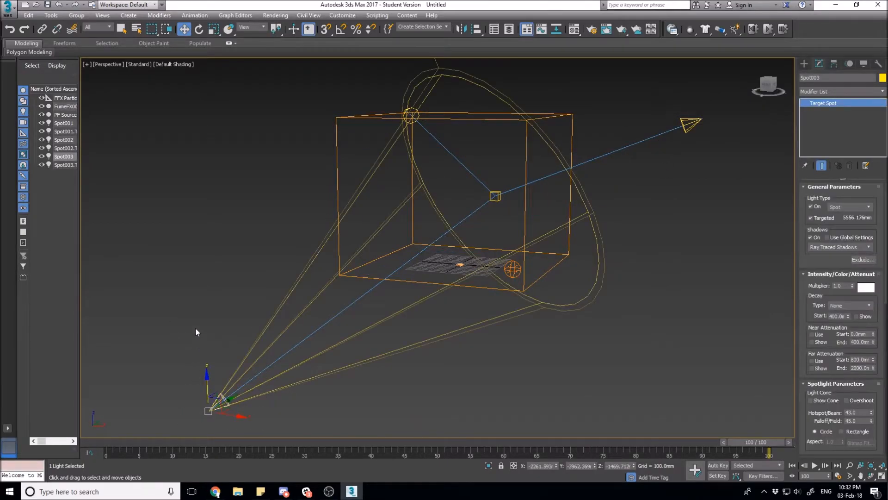
{"action": "double_click", "coordinate": [839, 286]}
{"action": "type", "text": "0.5"}
{"action": "key", "text": "Return"}
Step: Set the multiplier of the rear spotlight, Spot002, to 0.8 and clear the selection
{"action": "left_click", "coordinate": [667, 89]}
{"action": "left_click", "coordinate": [691, 124]}
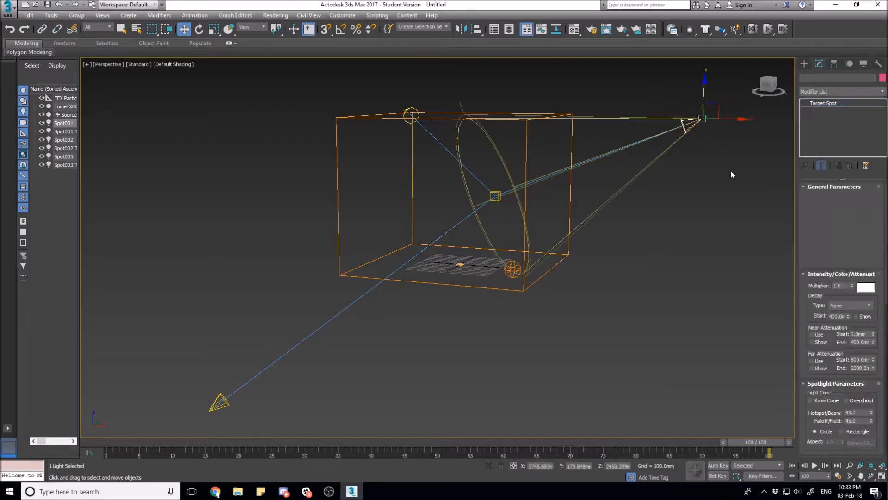
{"action": "left_click", "coordinate": [410, 113]}
{"action": "double_click", "coordinate": [845, 288]}
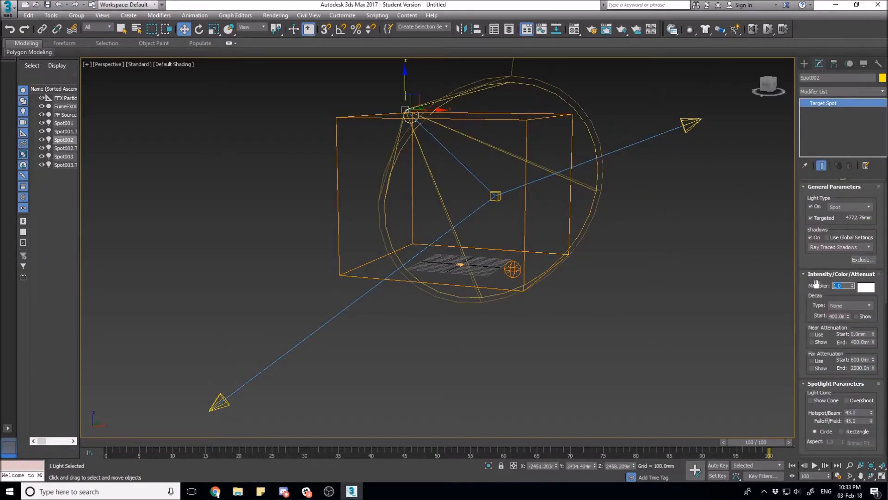
{"action": "type", "text": "0.8"}
{"action": "key", "text": "Return"}
{"action": "left_click", "coordinate": [581, 237]}
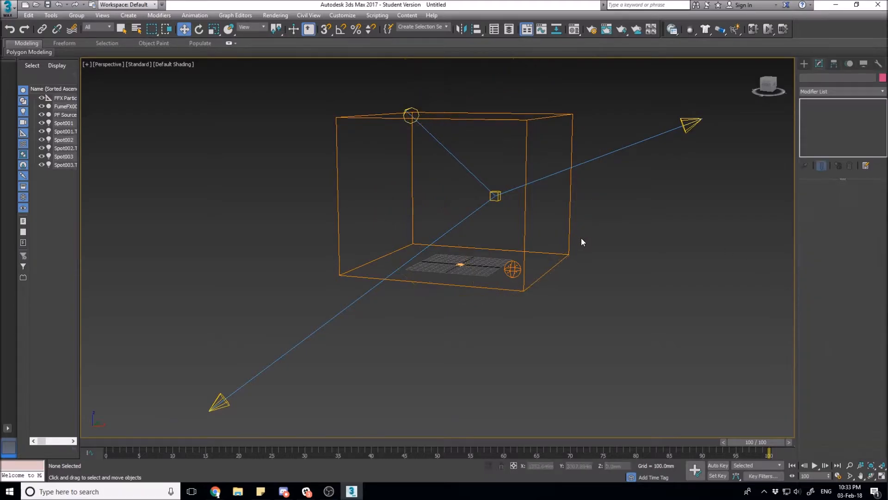
Step: Open the FumeFX container's illumination parameters and add Spot001, Spot002 and Spot003 to its lights
{"action": "middle_click_drag", "start_coordinate": [581, 230], "coordinate": [581, 252], "text": "alt"}
{"action": "left_click", "coordinate": [562, 218]}
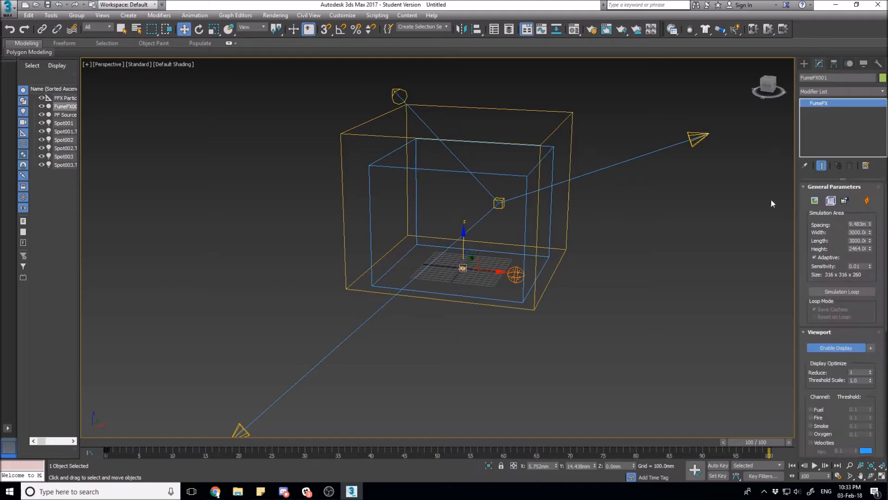
{"action": "left_click", "coordinate": [830, 200]}
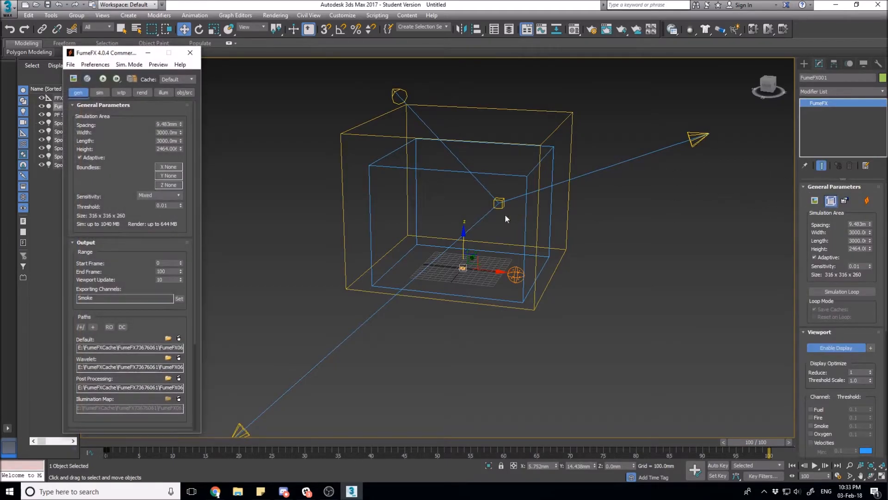
{"action": "left_click", "coordinate": [165, 93]}
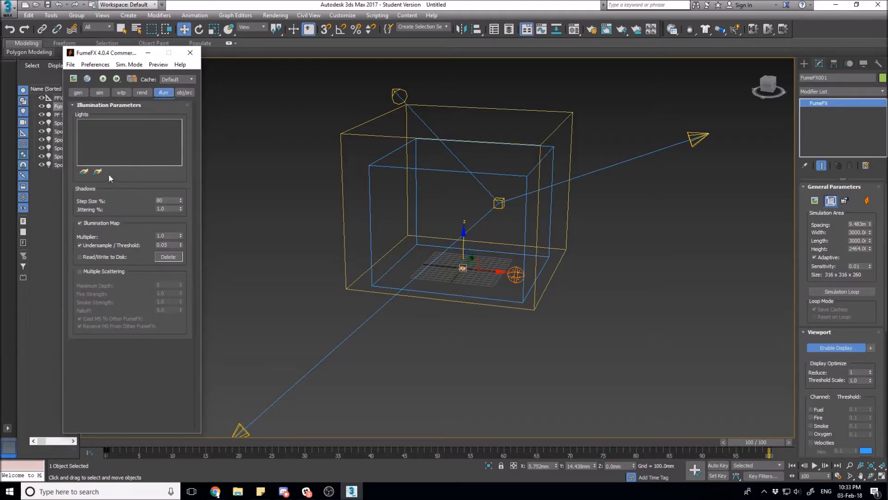
{"action": "left_click", "coordinate": [185, 93]}
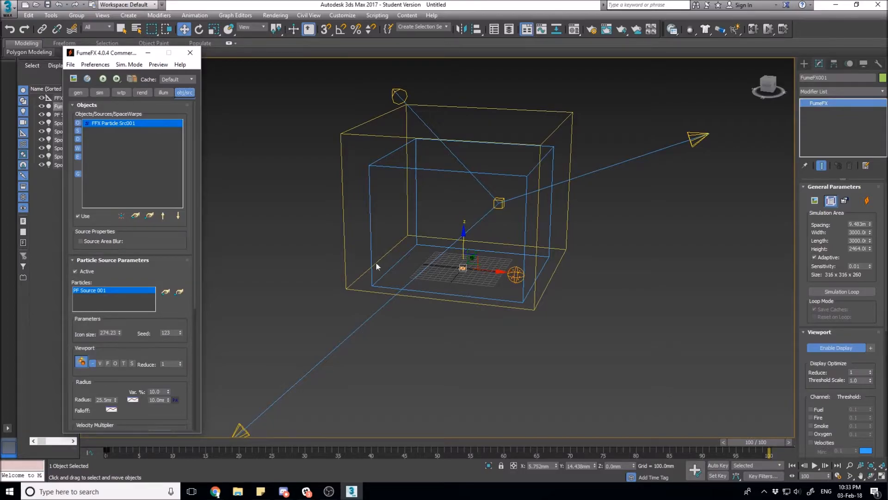
{"action": "left_click", "coordinate": [163, 93]}
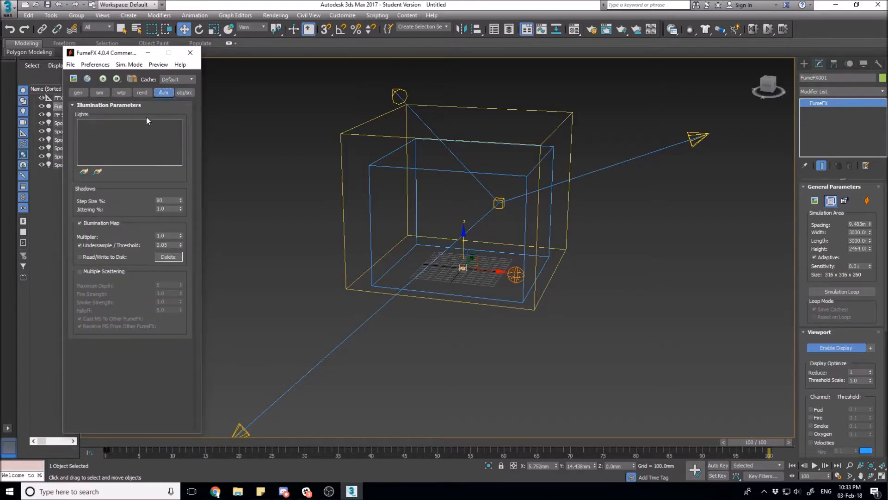
{"action": "left_click", "coordinate": [84, 172]}
{"action": "left_click", "coordinate": [698, 137]}
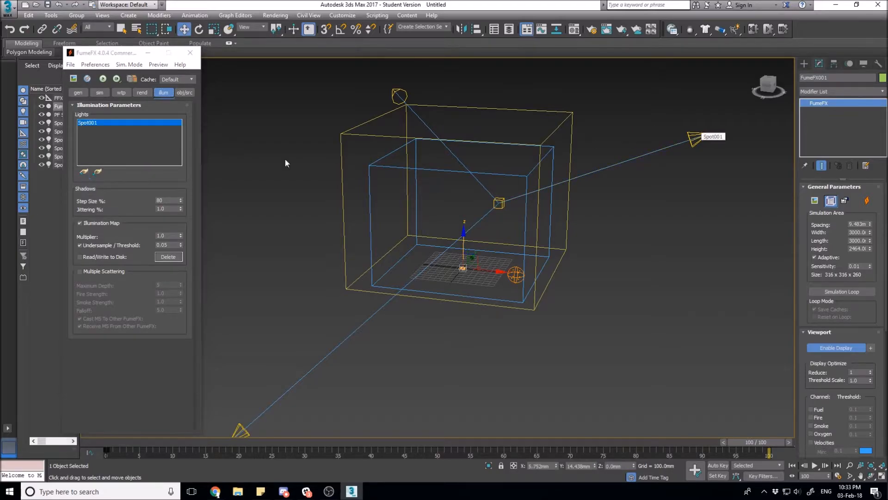
{"action": "left_click", "coordinate": [400, 95]}
{"action": "left_click", "coordinate": [241, 429]}
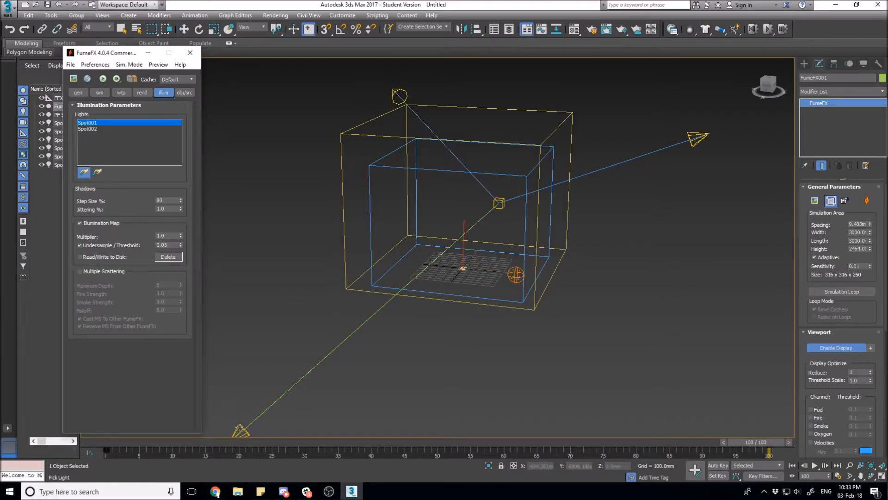
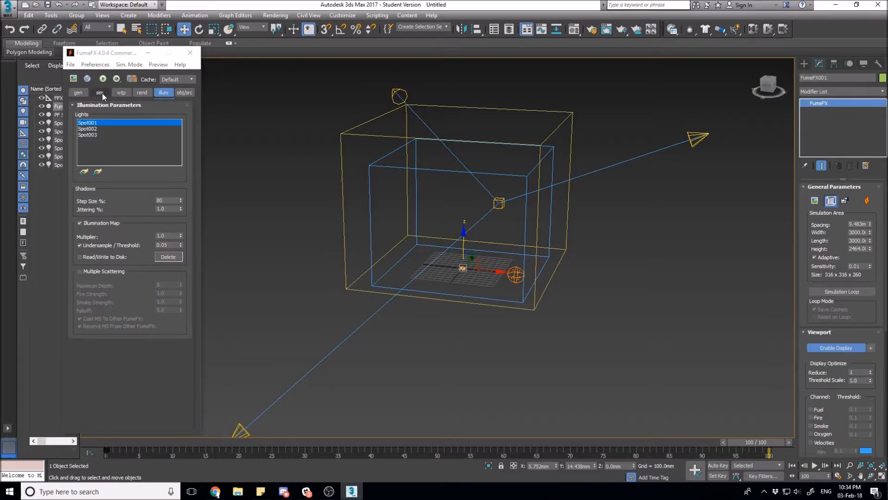
Step: Open the FumeFX output preview of the container's smoke at frame 100 and place its window beside the scene
{"action": "scroll", "coordinate": [395, 184], "scroll_direction": "up", "scroll_amount": 5}
{"action": "middle_click_drag", "start_coordinate": [473, 191], "coordinate": [459, 203], "text": "alt"}
{"action": "left_click", "coordinate": [72, 80]}
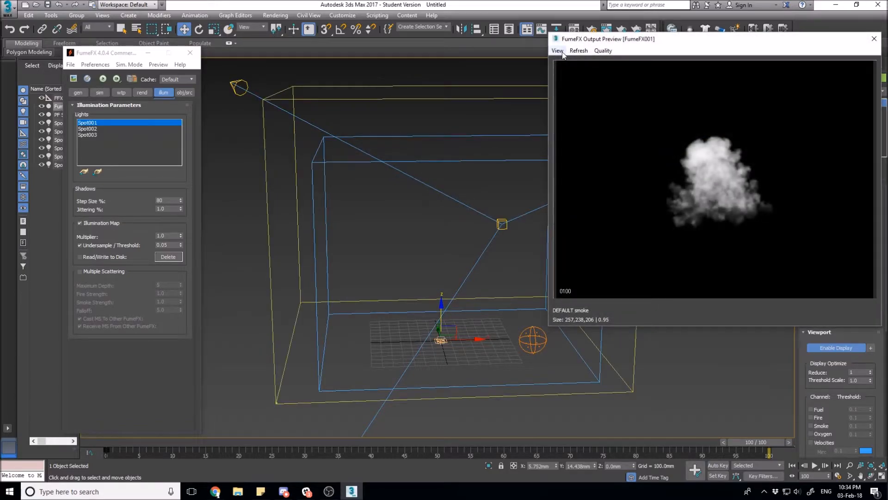
{"action": "left_click", "coordinate": [557, 51]}
{"action": "left_click_drag", "start_coordinate": [613, 42], "coordinate": [562, 64]}
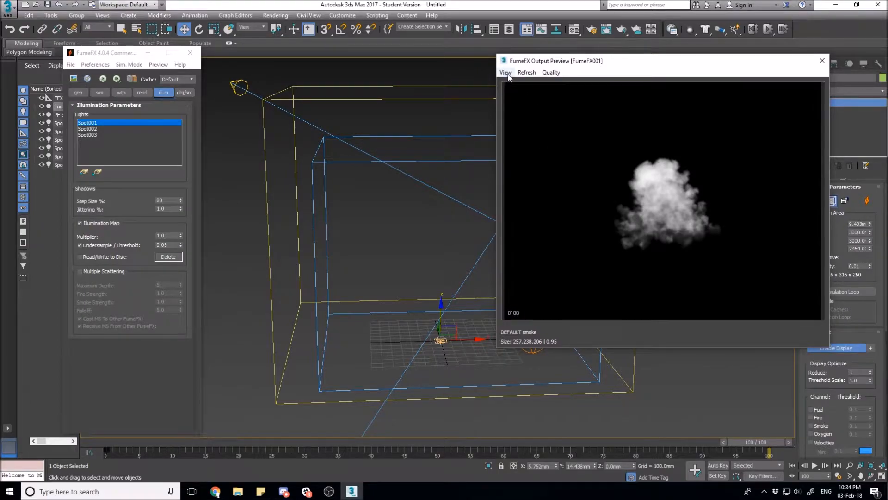
Step: Try the output preview at quality 5, and return the quality to 3
{"action": "left_click", "coordinate": [550, 72]}
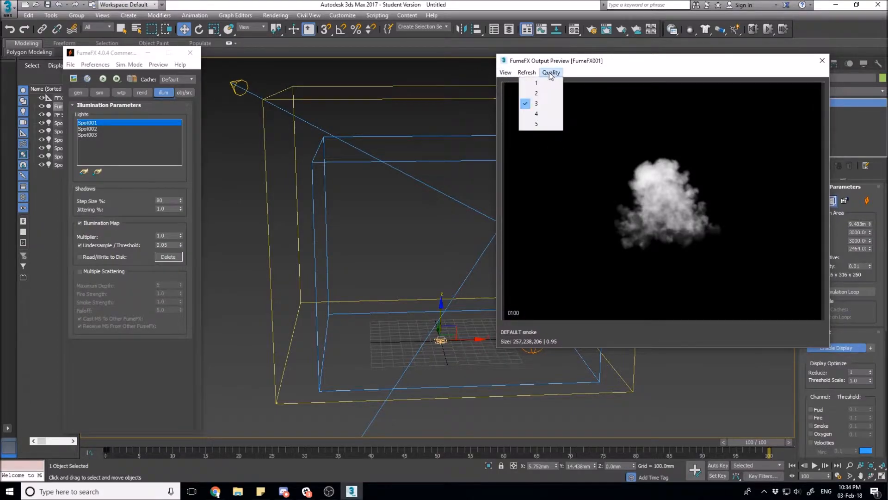
{"action": "left_click", "coordinate": [540, 123]}
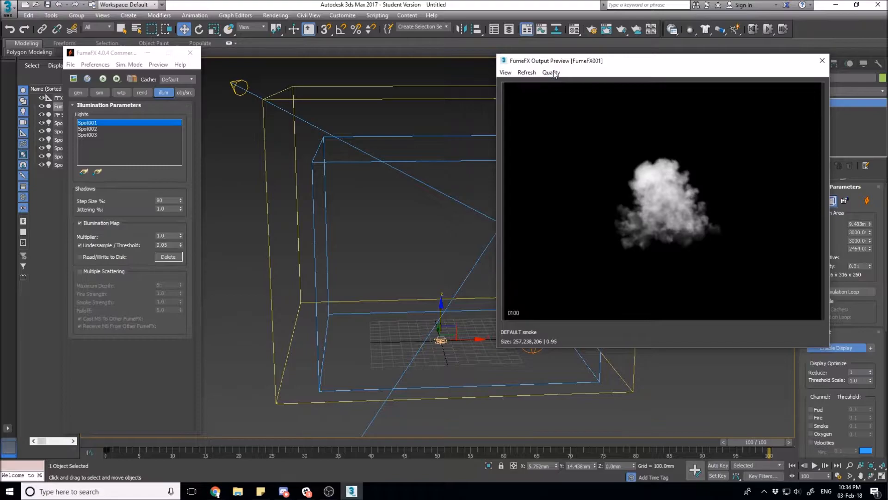
{"action": "left_click", "coordinate": [553, 73]}
{"action": "left_click", "coordinate": [545, 104]}
Step: Turn on Shadows in the FumeFX output preview and check the lit smoke from a slightly different angle
{"action": "left_click", "coordinate": [506, 73]}
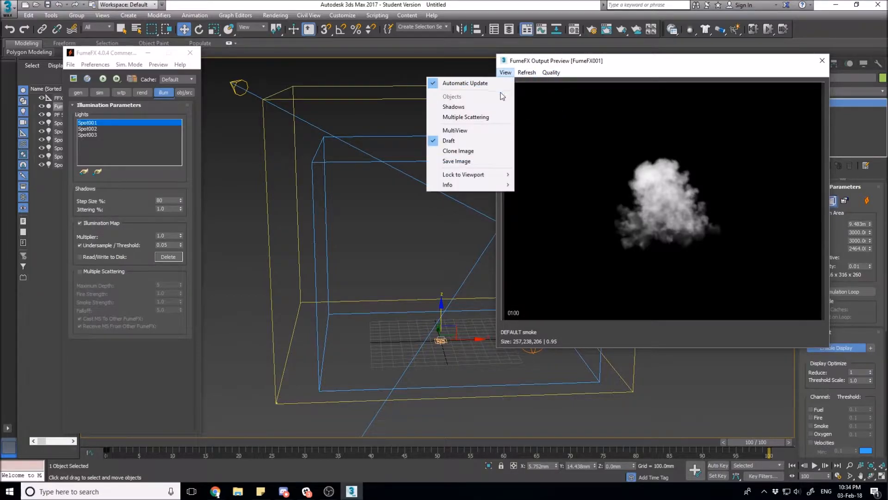
{"action": "left_click", "coordinate": [490, 107]}
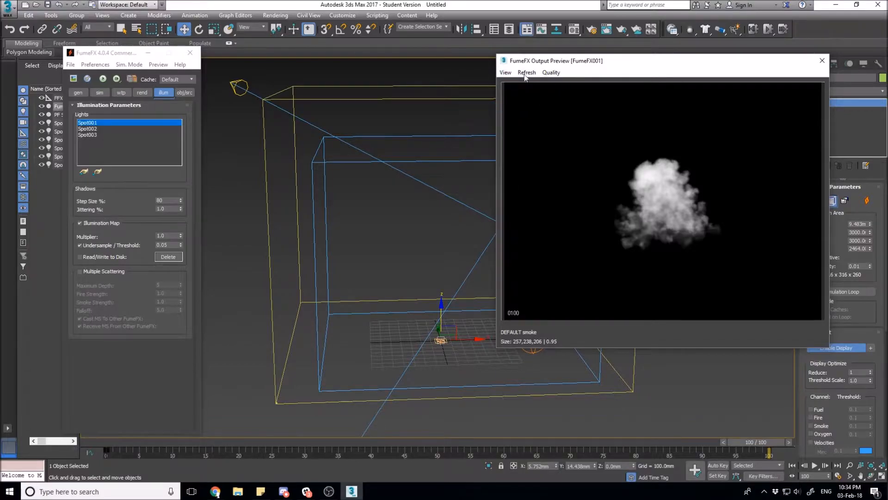
{"action": "left_click", "coordinate": [506, 73]}
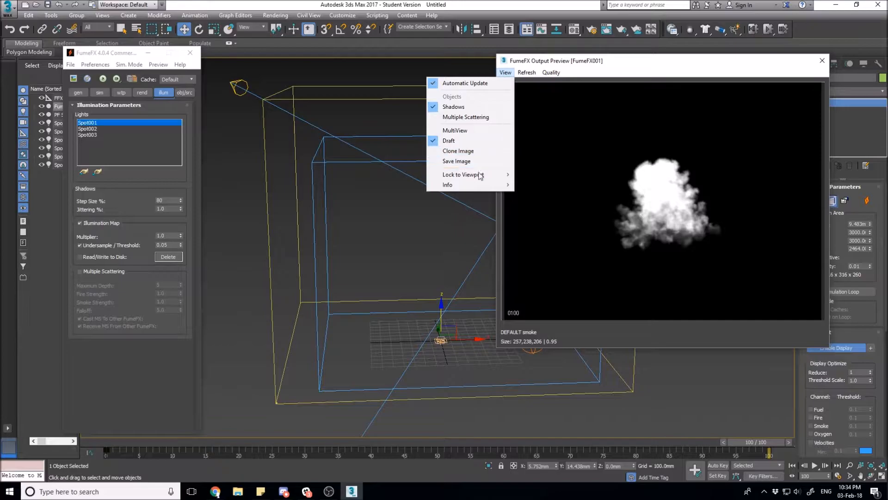
{"action": "left_click", "coordinate": [603, 69]}
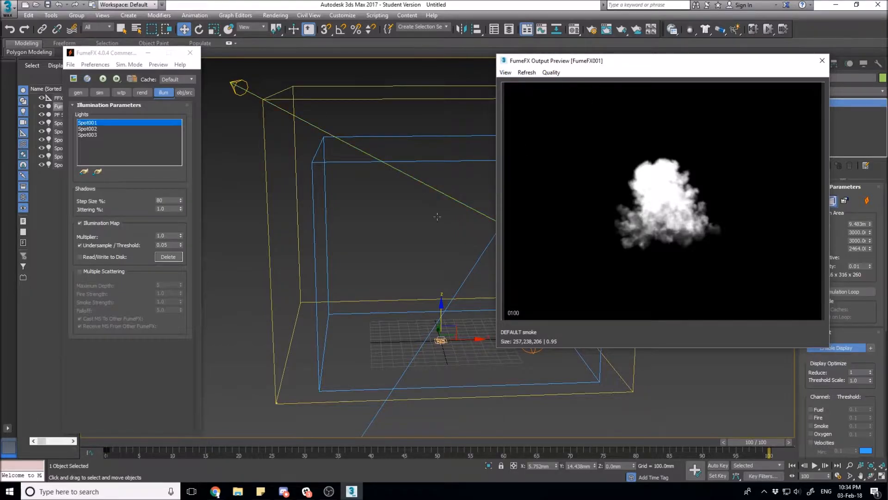
{"action": "mouse_move", "coordinate": [429, 234]}
{"action": "middle_mouse_down", "text": "alt"}
{"action": "mouse_move", "coordinate": [485, 251]}
{"action": "mouse_move", "coordinate": [495, 245]}
{"action": "mouse_move", "coordinate": [410, 233]}
{"action": "mouse_move", "coordinate": [420, 235]}
{"action": "middle_mouse_up", "text": "alt"}
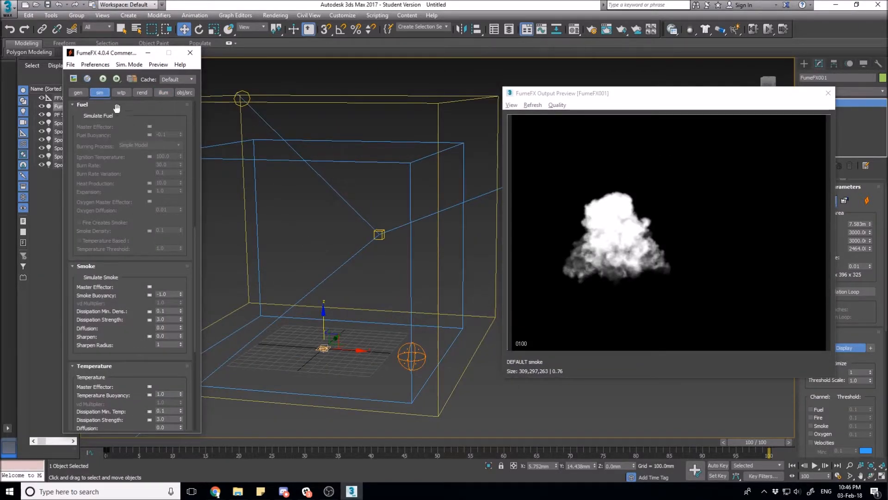
Step: Enable Cast Shadows and Receive Shadows for the smoke in the FumeFX rendering parameters
{"action": "left_click", "coordinate": [77, 93]}
{"action": "scroll", "coordinate": [121, 134], "scroll_direction": "down", "scroll_amount": 2}
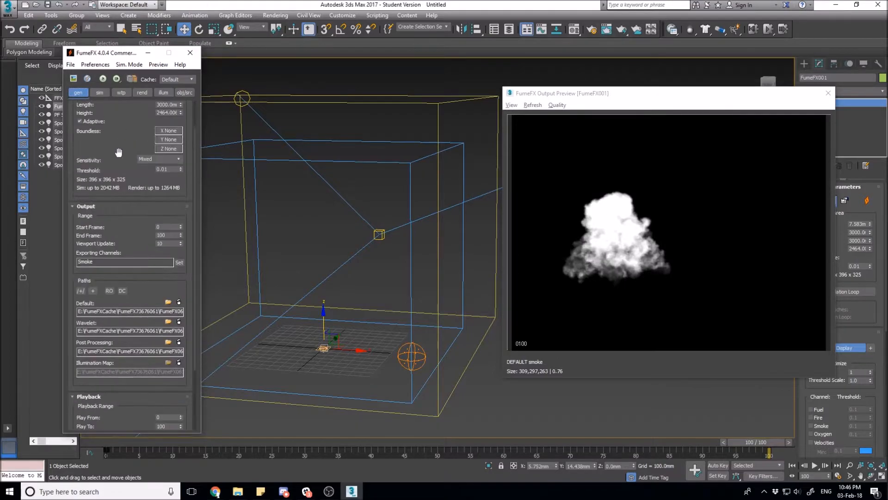
{"action": "scroll", "coordinate": [119, 152], "scroll_direction": "up", "scroll_amount": 2}
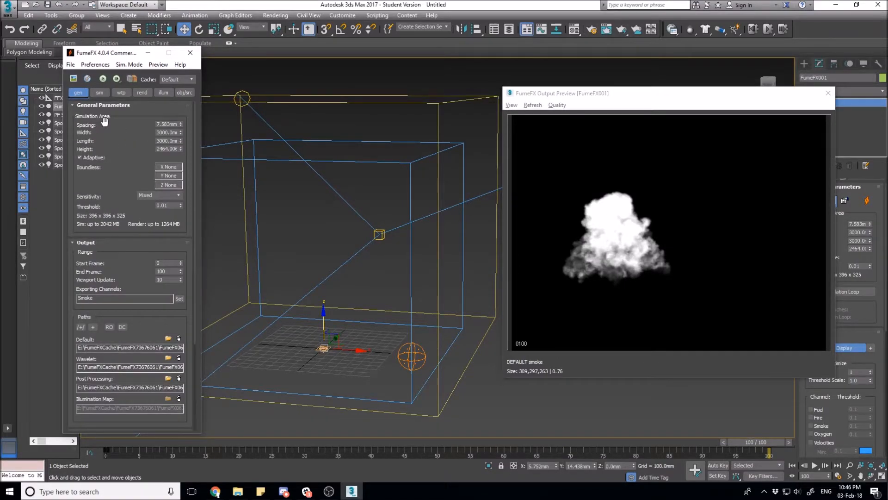
{"action": "left_click", "coordinate": [142, 93]}
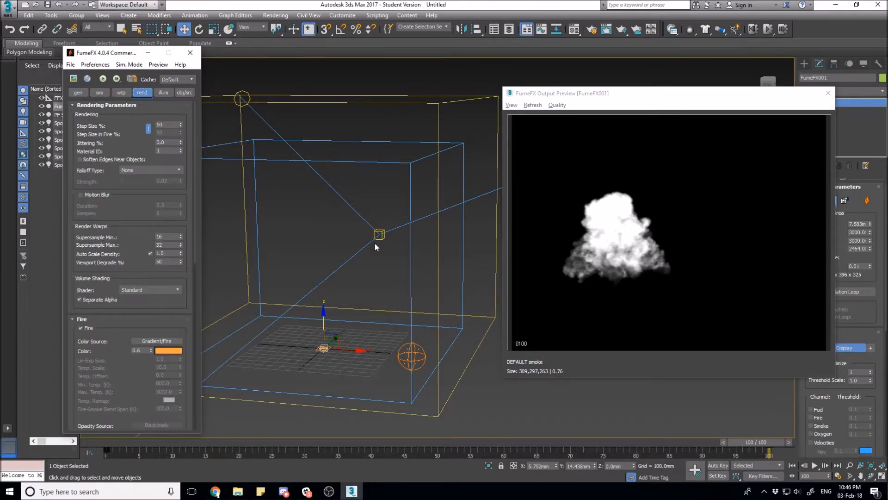
{"action": "mouse_move", "coordinate": [393, 260]}
{"action": "middle_mouse_down", "text": "alt"}
{"action": "mouse_move", "coordinate": [366, 265]}
{"action": "mouse_move", "coordinate": [399, 268]}
{"action": "middle_mouse_up", "text": "alt"}
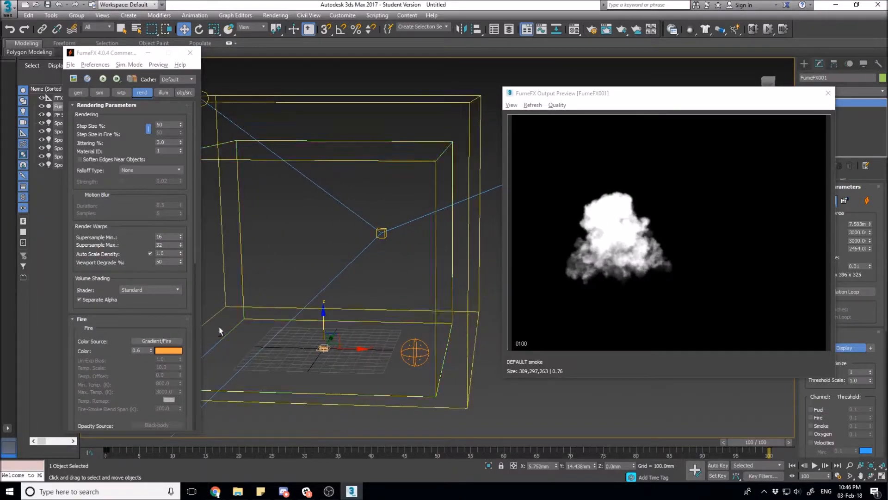
{"action": "scroll", "coordinate": [110, 324], "scroll_direction": "down", "scroll_amount": 10}
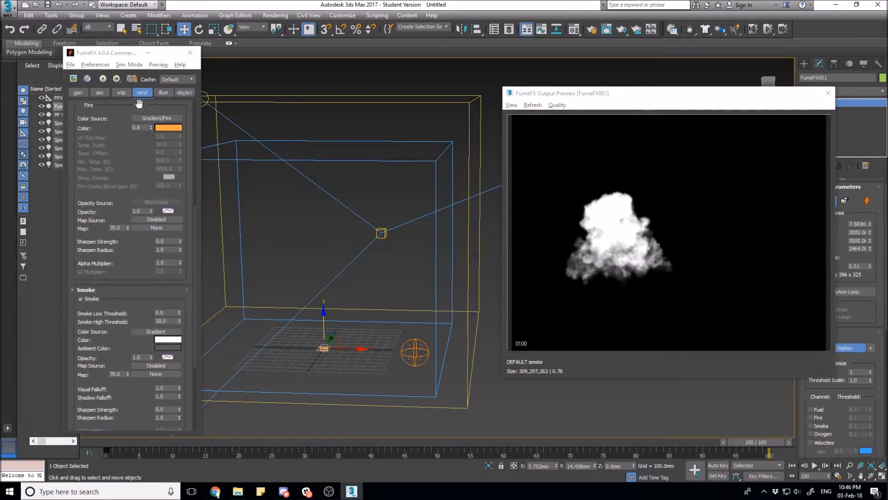
{"action": "scroll", "coordinate": [123, 247], "scroll_direction": "down", "scroll_amount": 5}
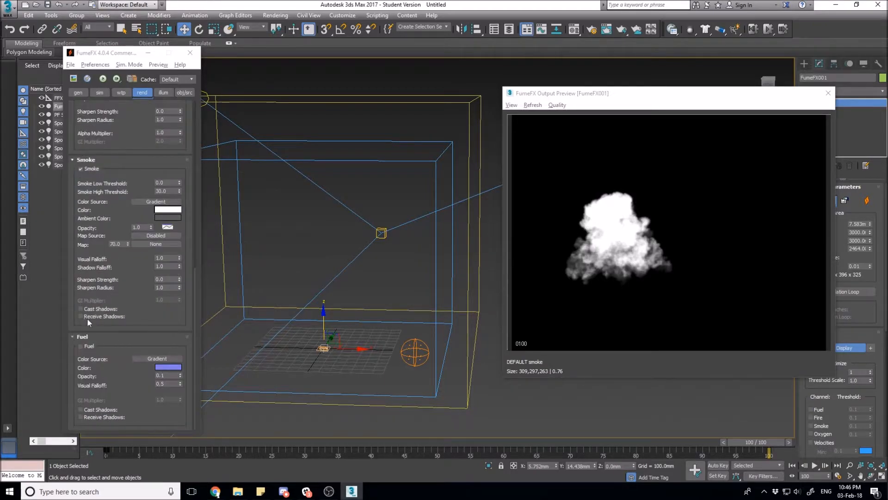
{"action": "left_click", "coordinate": [80, 308]}
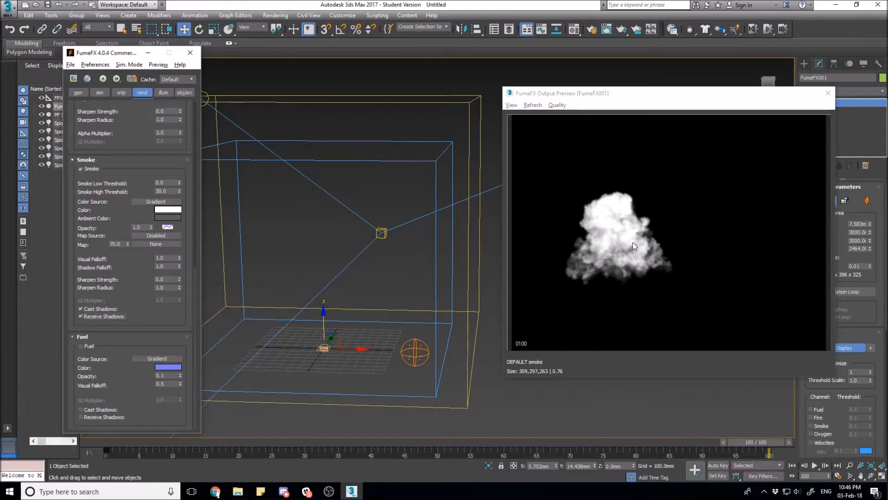
Step: Inspect the shadowed smoke preview from other sides, and close the preview and FumeFX windows
{"action": "middle_click_drag", "start_coordinate": [444, 277], "coordinate": [430, 263], "text": "alt"}
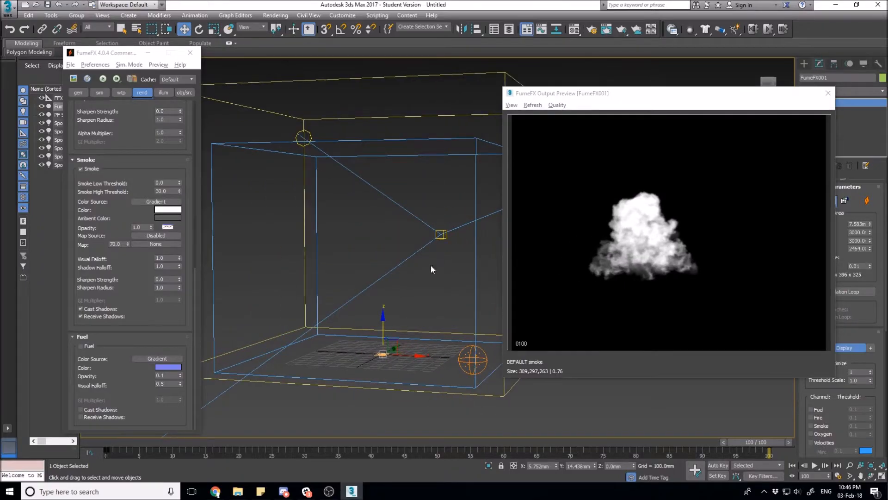
{"action": "middle_click_drag", "start_coordinate": [452, 270], "coordinate": [391, 280], "text": "alt"}
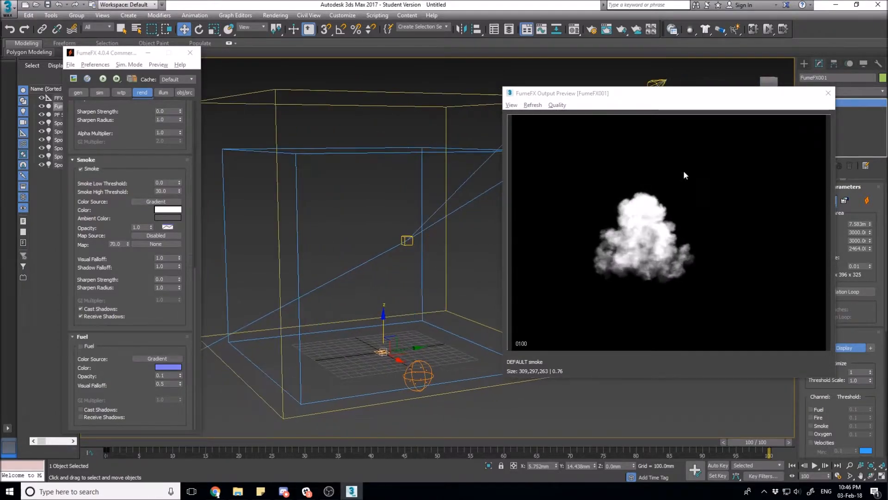
{"action": "left_click", "coordinate": [827, 93]}
{"action": "left_click", "coordinate": [190, 53]}
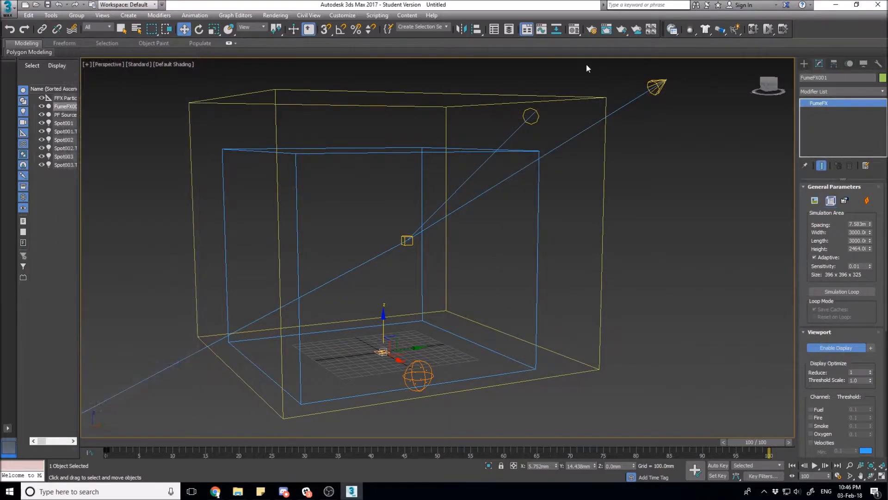
Step: Create a target camera near the container's deflector sphere, with a target distance of about 2717 mm
{"action": "left_click", "coordinate": [804, 64]}
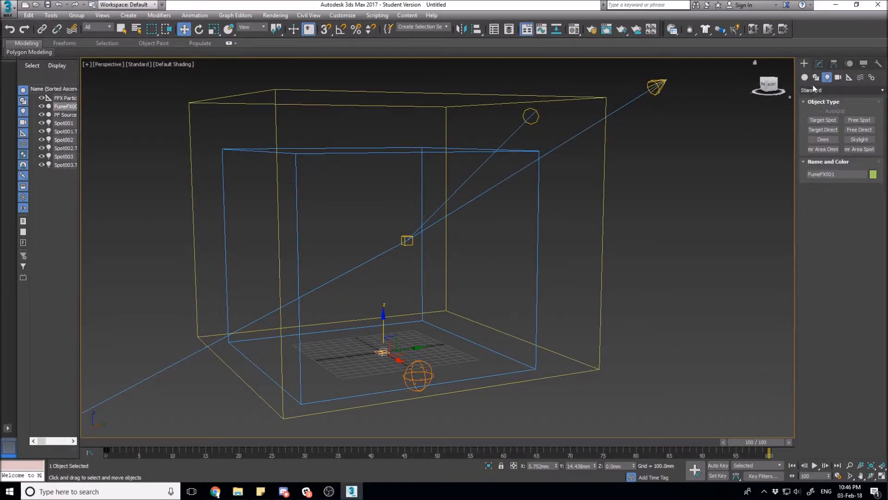
{"action": "left_click", "coordinate": [838, 77]}
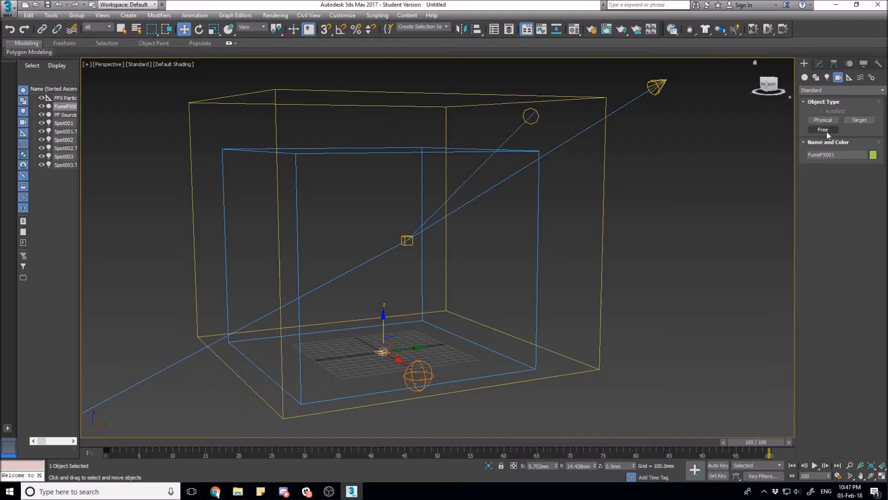
{"action": "left_click", "coordinate": [851, 120]}
{"action": "middle_click_drag", "start_coordinate": [518, 321], "coordinate": [559, 260], "text": "alt"}
{"action": "left_click_drag", "start_coordinate": [468, 364], "coordinate": [750, 409]}
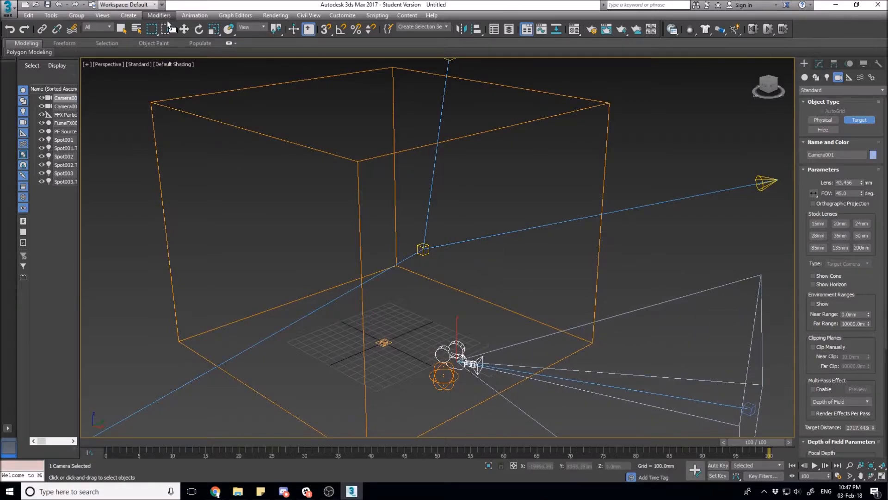
Step: Move the camera well away from the container, to about X 7097 mm and Y 1346 mm
{"action": "left_click", "coordinate": [184, 29]}
{"action": "left_click_drag", "start_coordinate": [473, 359], "coordinate": [509, 480]}
{"action": "middle_click_drag", "start_coordinate": [528, 341], "coordinate": [589, 370], "text": "alt"}
{"action": "scroll", "coordinate": [571, 354], "scroll_direction": "down", "scroll_amount": 3}
{"action": "scroll", "coordinate": [571, 356], "scroll_direction": "down", "scroll_amount": 3}
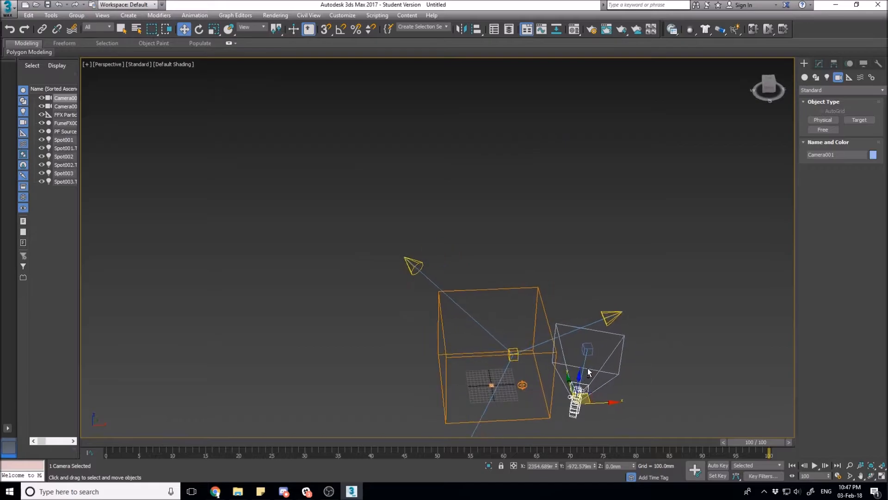
{"action": "left_click_drag", "start_coordinate": [588, 396], "coordinate": [714, 341]}
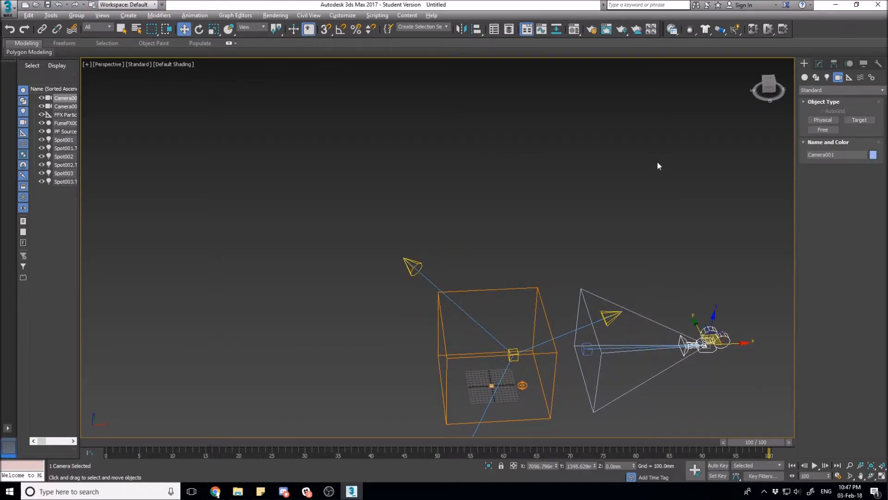
Step: Show the four-viewport layout and set the Left viewport to look through Camera001
{"action": "key", "text": "alt+w"}
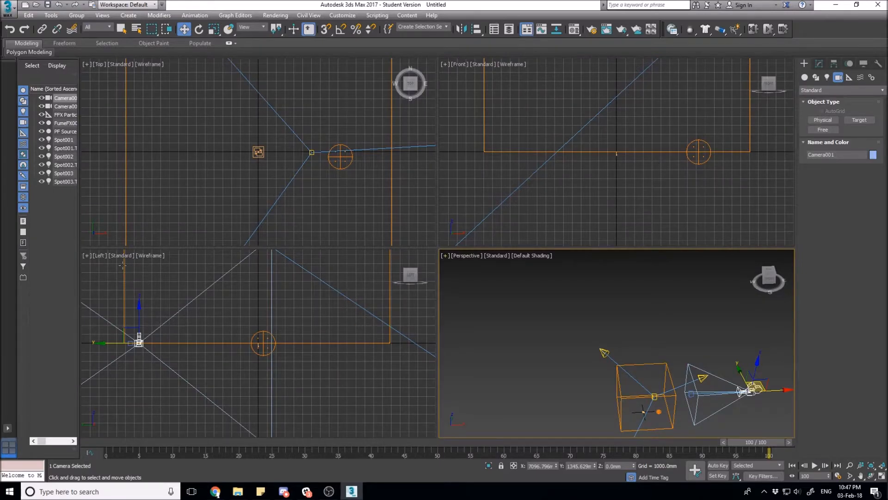
{"action": "right_click", "coordinate": [100, 258]}
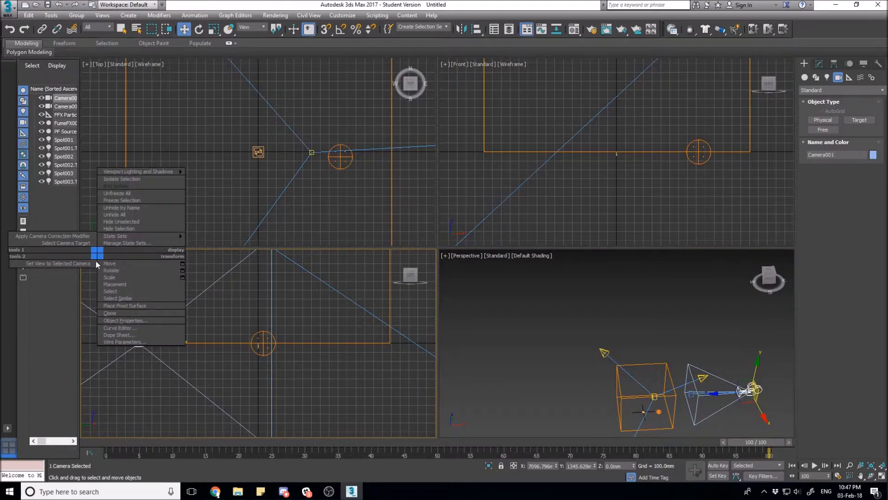
{"action": "left_click", "coordinate": [70, 281]}
{"action": "left_click", "coordinate": [98, 256]}
{"action": "mouse_move", "coordinate": [135, 265]}
{"action": "left_click", "coordinate": [58, 264]}
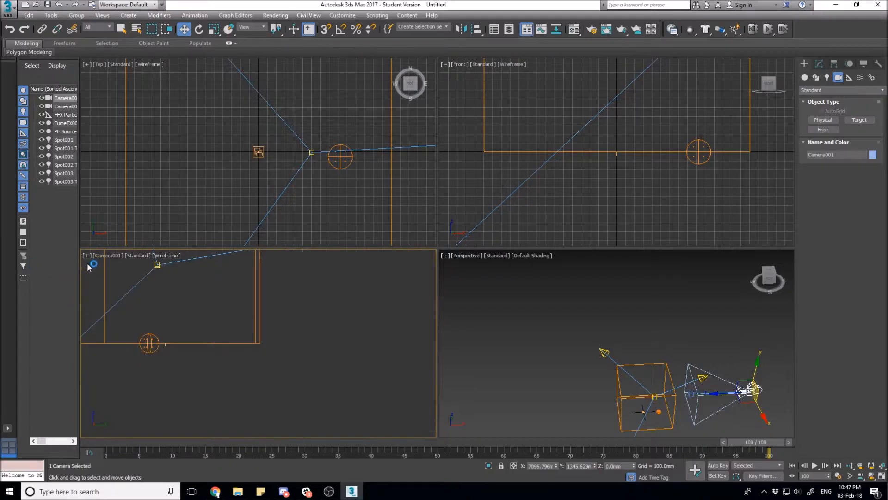
Step: Move the camera's target inside the FumeFX container, to about X -602, Y -235 and Z 761 mm
{"action": "middle_click_drag", "start_coordinate": [693, 331], "coordinate": [647, 330], "text": "alt"}
{"action": "left_click", "coordinate": [695, 384]}
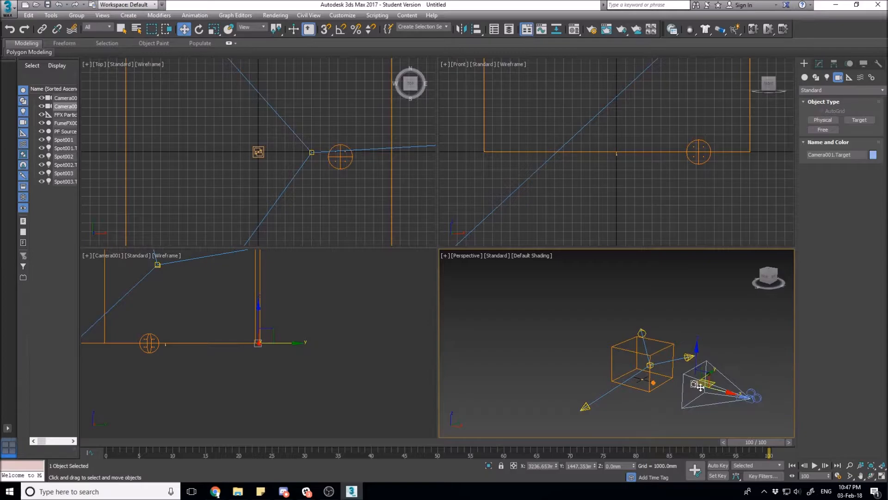
{"action": "left_click_drag", "start_coordinate": [695, 383], "coordinate": [635, 348]}
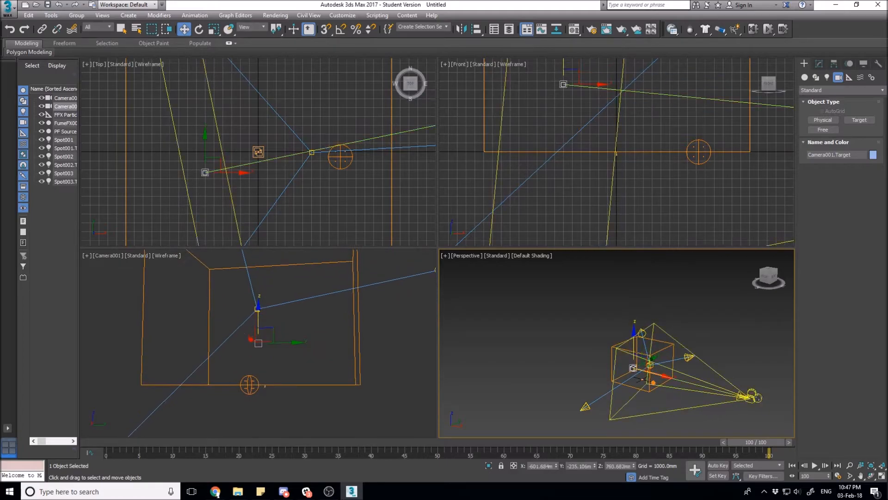
Step: Move Camera001 closer to the container and raise it, to about X 4398 mm and Z 812 mm
{"action": "left_click", "coordinate": [751, 396]}
{"action": "left_click_drag", "start_coordinate": [766, 390], "coordinate": [725, 365]}
{"action": "middle_click_drag", "start_coordinate": [729, 396], "coordinate": [665, 406], "text": "alt"}
{"action": "scroll", "coordinate": [666, 407], "scroll_direction": "up", "scroll_amount": 10}
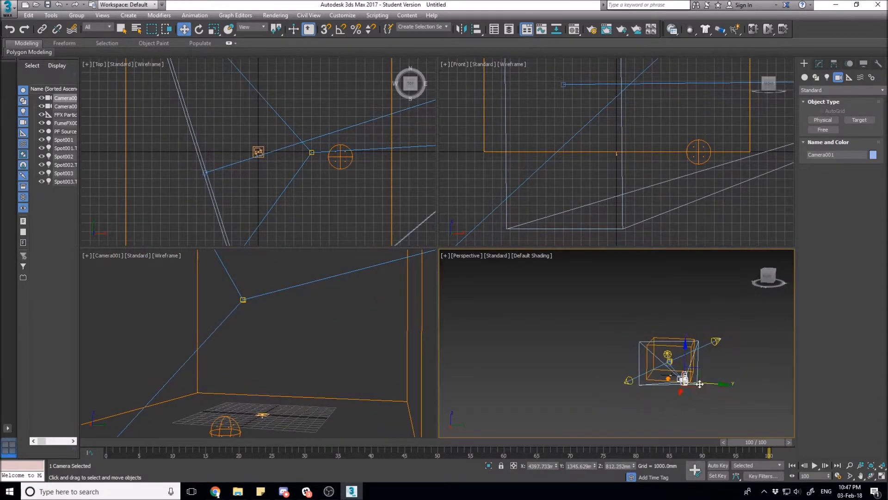
{"action": "middle_click_drag", "start_coordinate": [657, 375], "coordinate": [681, 378], "text": "alt"}
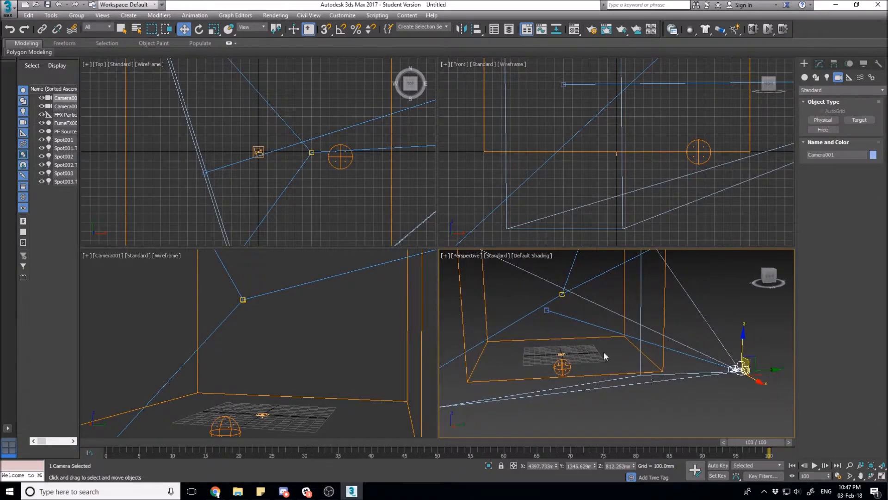
Step: Open the FumeFX settings of the container and preview its smoke through the Camera001 view
{"action": "right_click", "coordinate": [384, 311]}
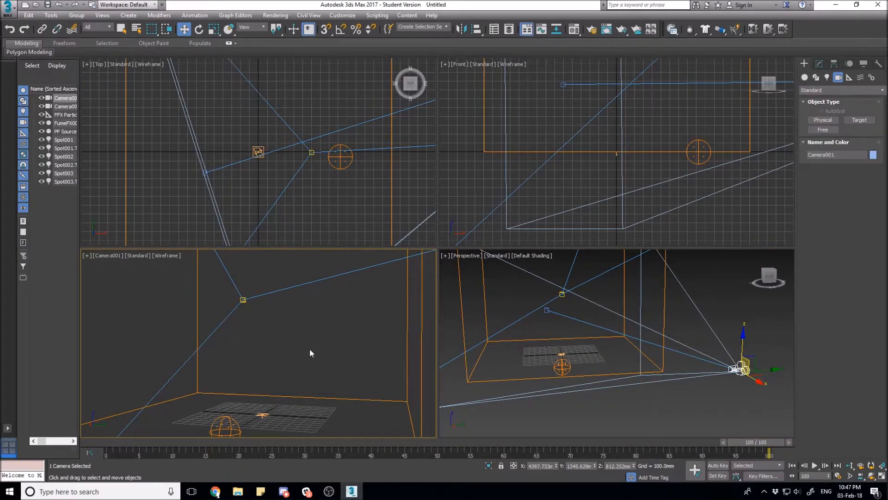
{"action": "left_click", "coordinate": [534, 370]}
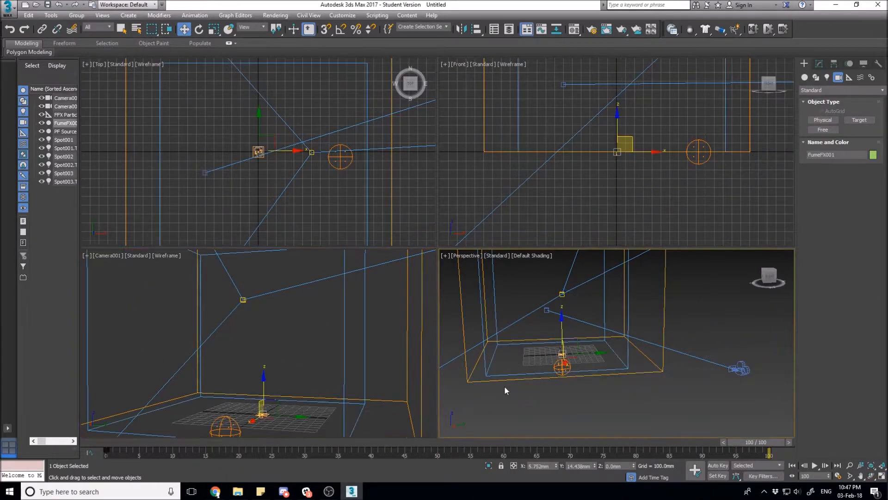
{"action": "left_click", "coordinate": [818, 63]}
{"action": "left_click", "coordinate": [830, 201]}
{"action": "right_click", "coordinate": [300, 328]}
{"action": "left_click", "coordinate": [74, 78]}
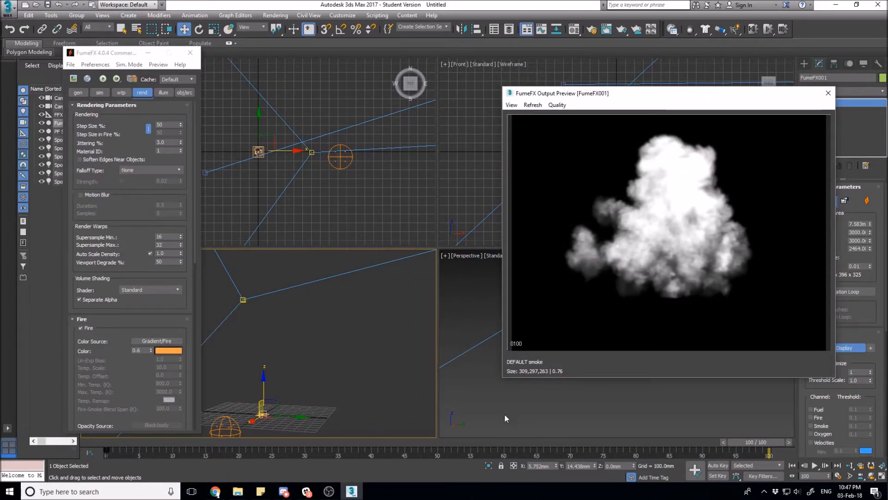
Step: Set the animation's frame count to 64 in the time configuration
{"action": "mouse_move", "coordinate": [763, 443]}
{"action": "left_mouse_down"}
{"action": "mouse_move", "coordinate": [749, 443]}
{"action": "mouse_move", "coordinate": [779, 442]}
{"action": "left_mouse_up"}
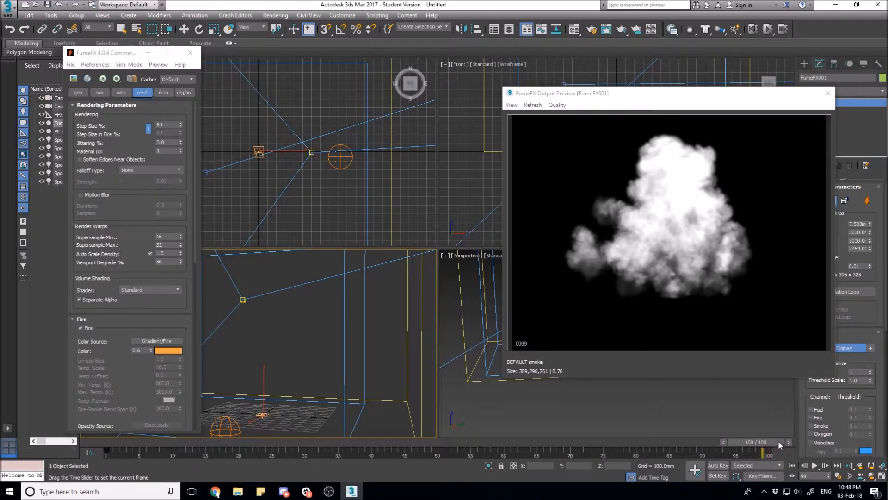
{"action": "left_click", "coordinate": [779, 441]}
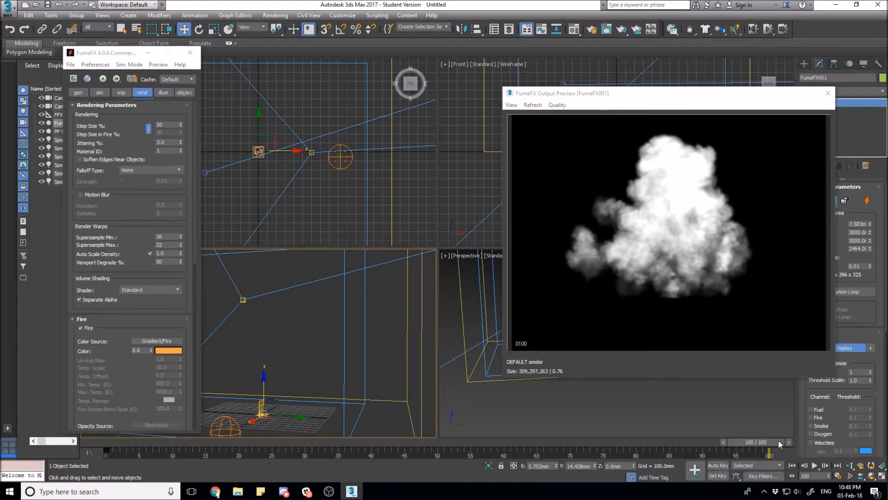
{"action": "right_click", "coordinate": [817, 464]}
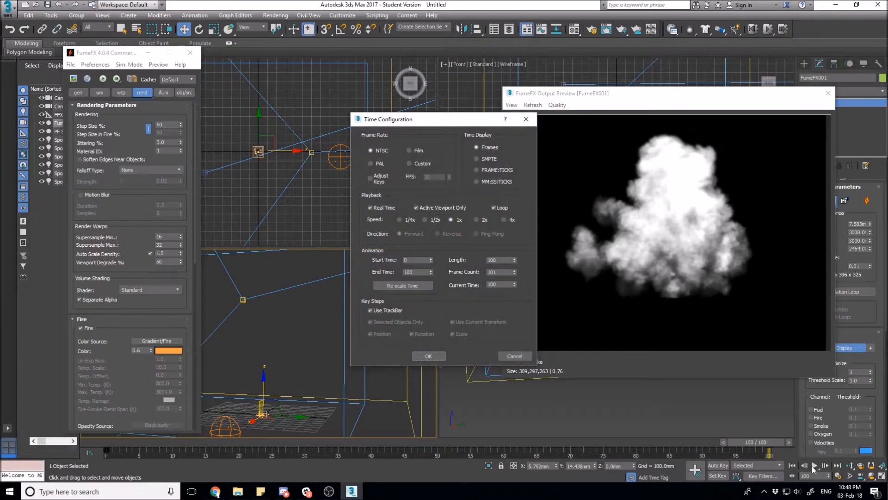
{"action": "double_click", "coordinate": [501, 272]}
{"action": "type", "text": "64"}
{"action": "key", "text": "Return"}
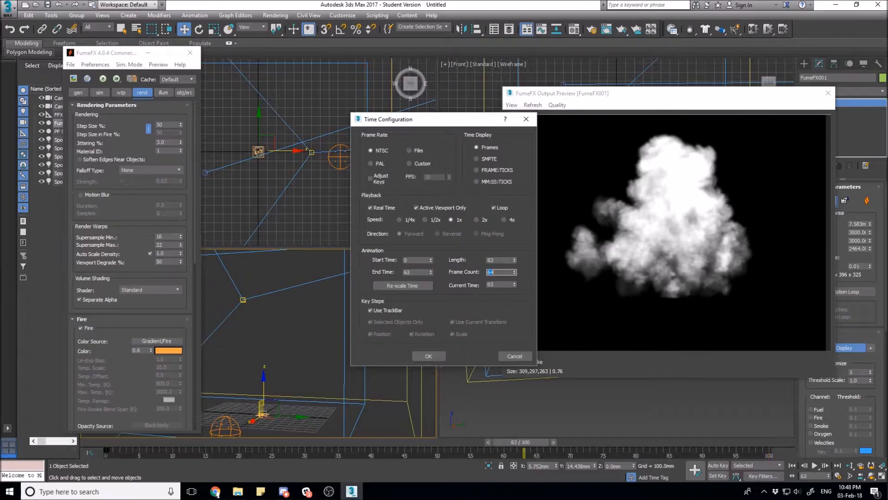
{"action": "left_click", "coordinate": [427, 355]}
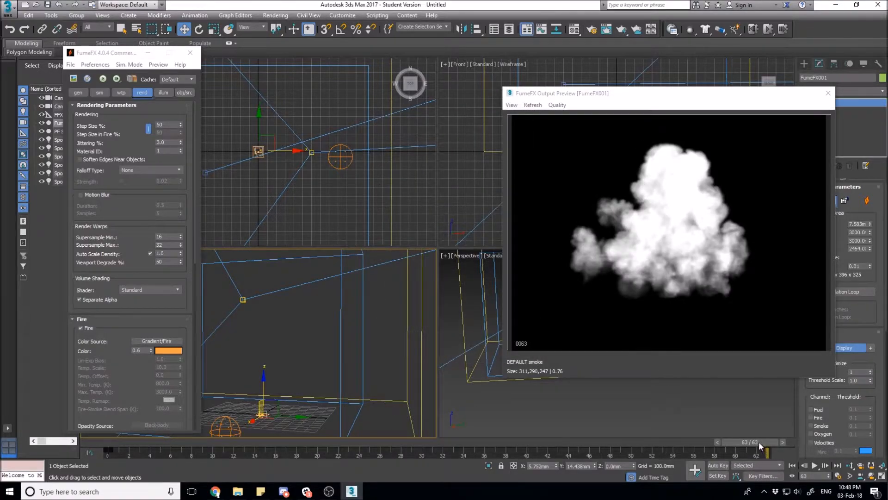
Step: Play the smoke animation briefly in the output preview, then go to frame 43
{"action": "left_click", "coordinate": [815, 467]}
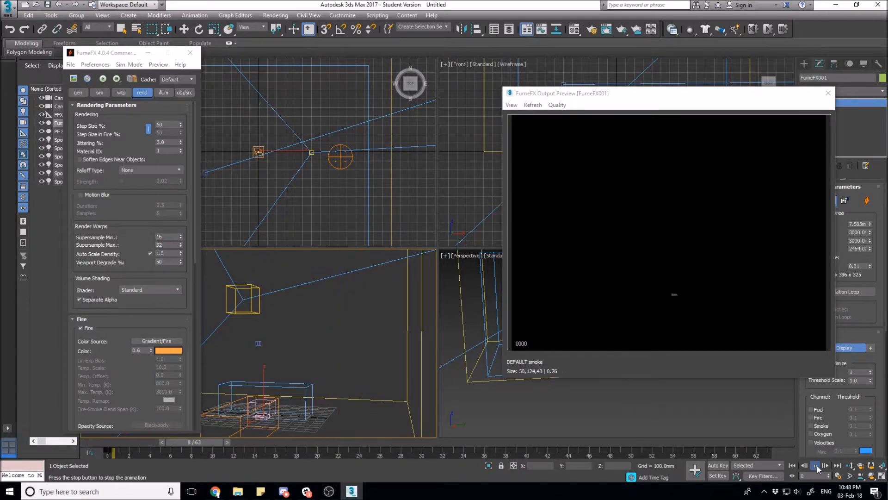
{"action": "left_click", "coordinate": [816, 465]}
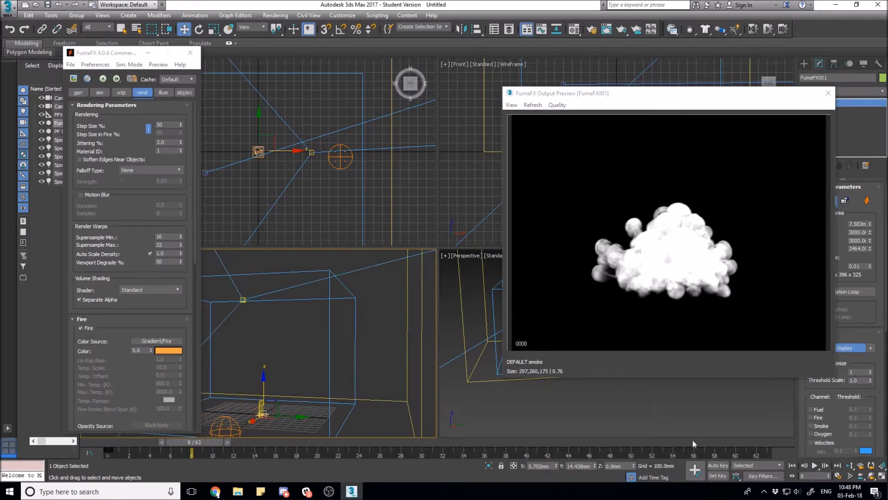
{"action": "left_click_drag", "start_coordinate": [194, 442], "coordinate": [560, 457]}
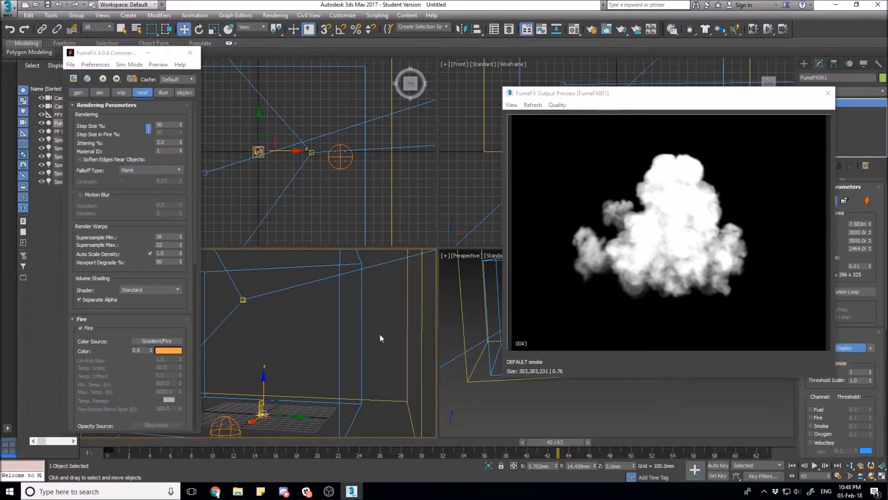
Step: Turn off shadows in the FumeFX output preview
{"action": "left_click", "coordinate": [511, 105]}
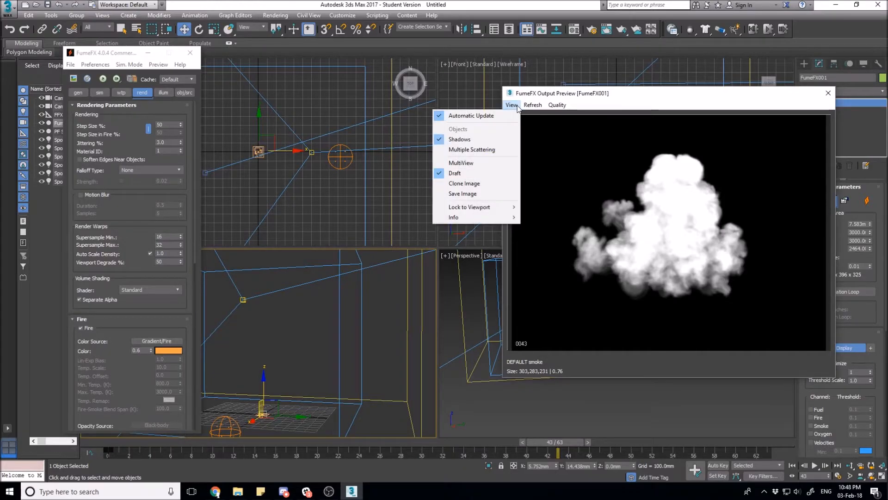
{"action": "left_click", "coordinate": [488, 143]}
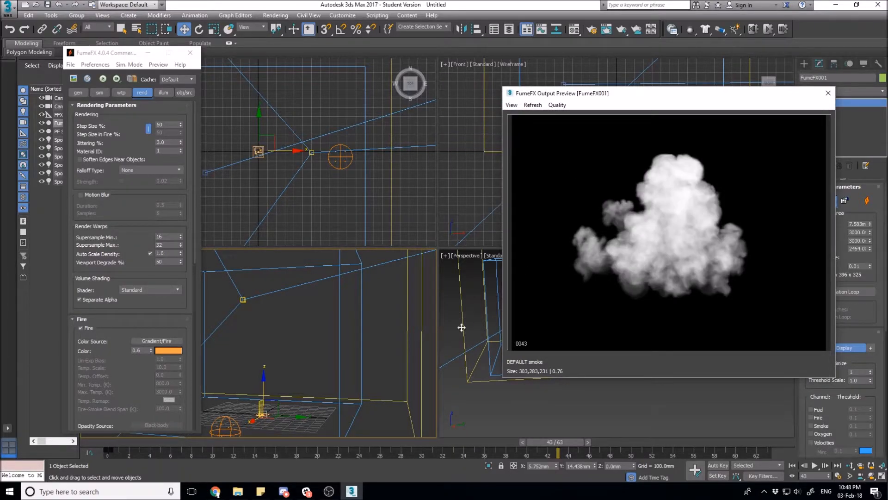
Step: Examine the FumeFX rendering parameters down to the smoke's Cast Shadows and Receive Shadows options
{"action": "mouse_move", "coordinate": [112, 223]}
{"action": "left_mouse_down"}
{"action": "mouse_move", "coordinate": [107, 127]}
{"action": "mouse_move", "coordinate": [104, 229]}
{"action": "left_mouse_up"}
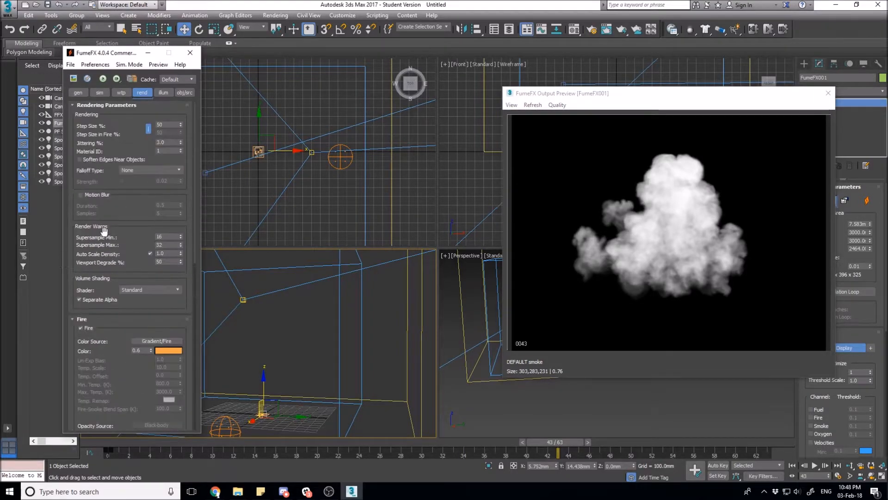
{"action": "scroll", "coordinate": [96, 213], "scroll_direction": "down", "scroll_amount": 5}
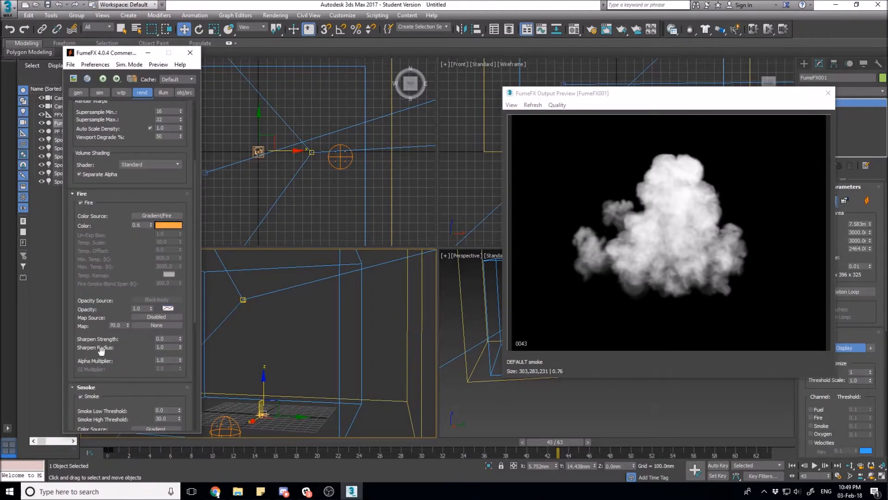
{"action": "scroll", "coordinate": [110, 296], "scroll_direction": "up", "scroll_amount": 3}
{"action": "scroll", "coordinate": [109, 297], "scroll_direction": "down", "scroll_amount": 5}
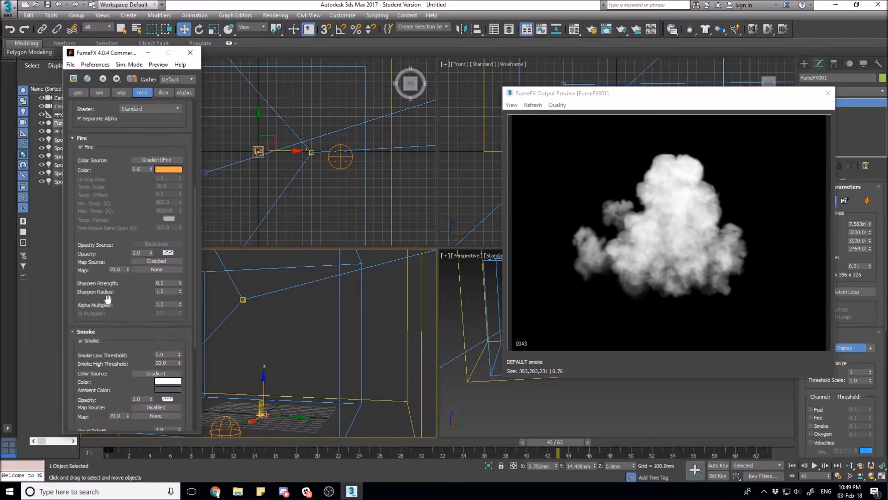
{"action": "scroll", "coordinate": [110, 291], "scroll_direction": "up", "scroll_amount": 6}
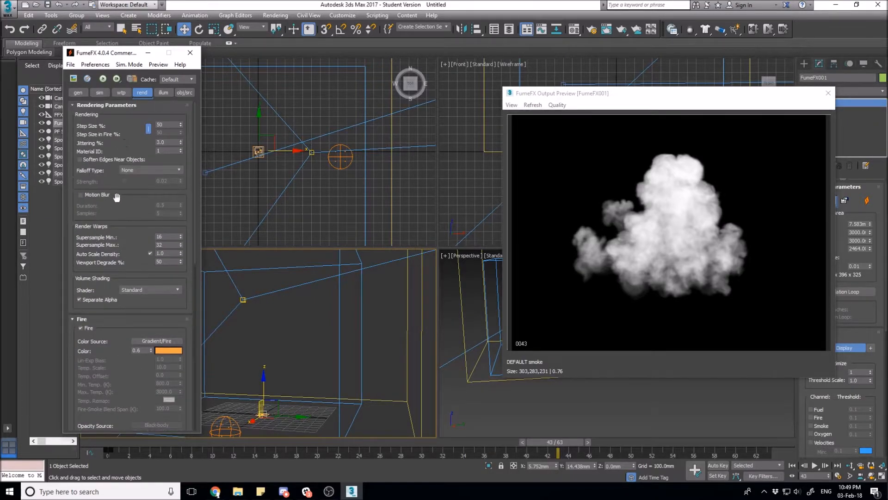
{"action": "scroll", "coordinate": [124, 241], "scroll_direction": "down", "scroll_amount": 2}
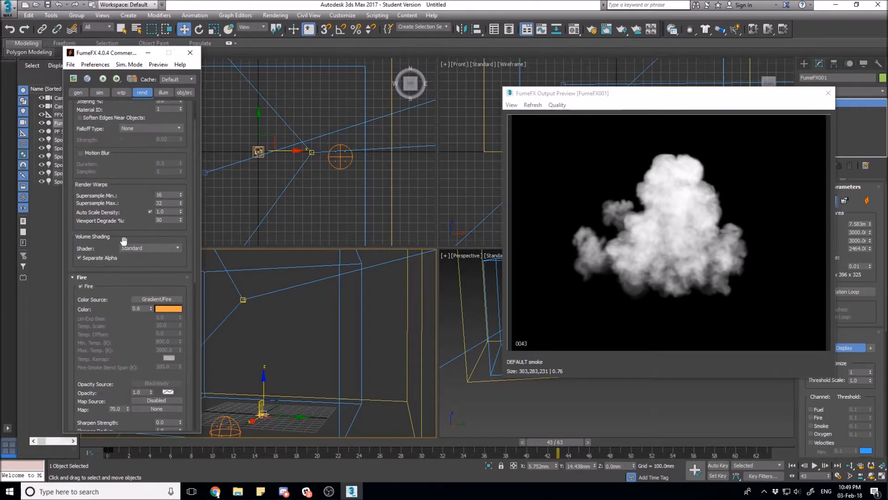
{"action": "scroll", "coordinate": [124, 240], "scroll_direction": "down", "scroll_amount": 4}
{"action": "left_click_drag", "start_coordinate": [193, 190], "coordinate": [178, 310]}
{"action": "left_click", "coordinate": [81, 309]}
{"action": "left_click", "coordinate": [80, 316]}
{"action": "left_click", "coordinate": [81, 308]}
{"action": "left_click", "coordinate": [80, 315]}
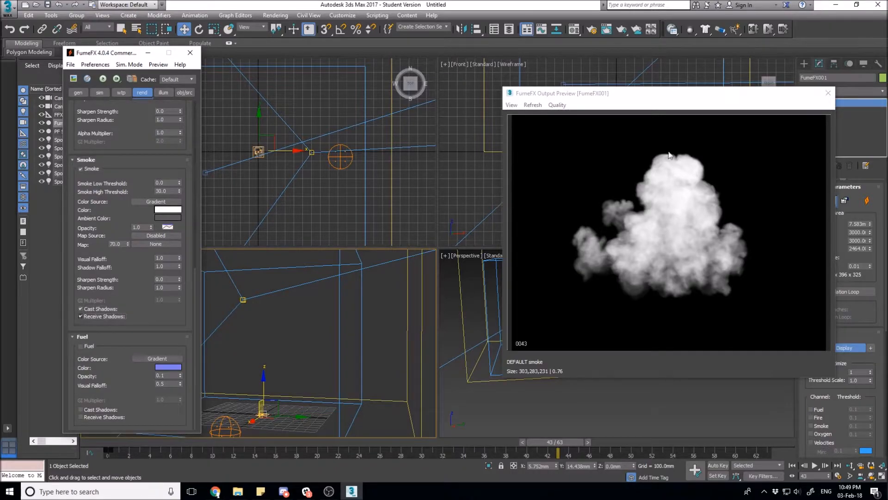
Step: Turn shadows back on in the FumeFX output preview and close the preview
{"action": "left_click", "coordinate": [511, 105]}
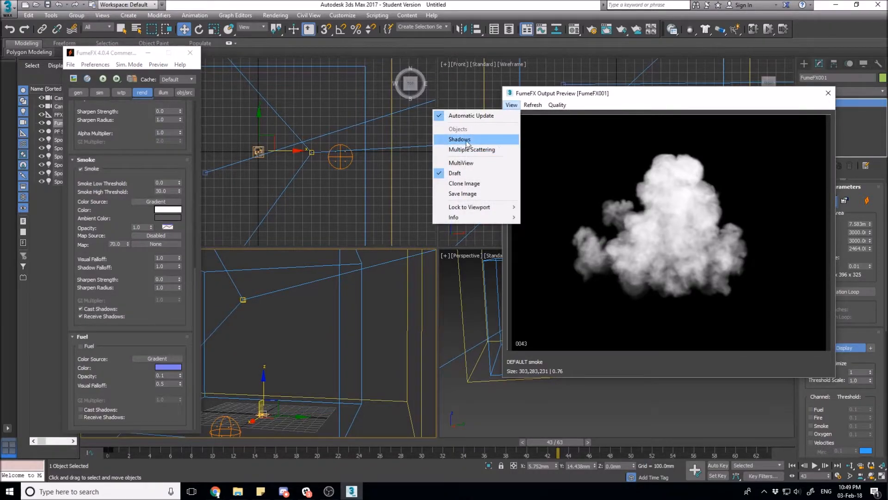
{"action": "left_click", "coordinate": [497, 150]}
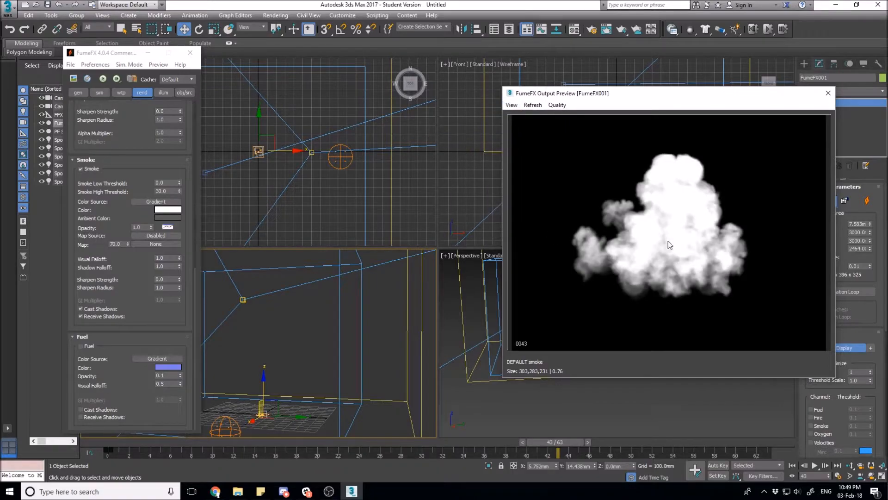
{"action": "left_click", "coordinate": [828, 97]}
Step: Set the intensity multiplier of Spot003, the spotlight below the container, to 0.2
{"action": "left_click", "coordinate": [674, 190]}
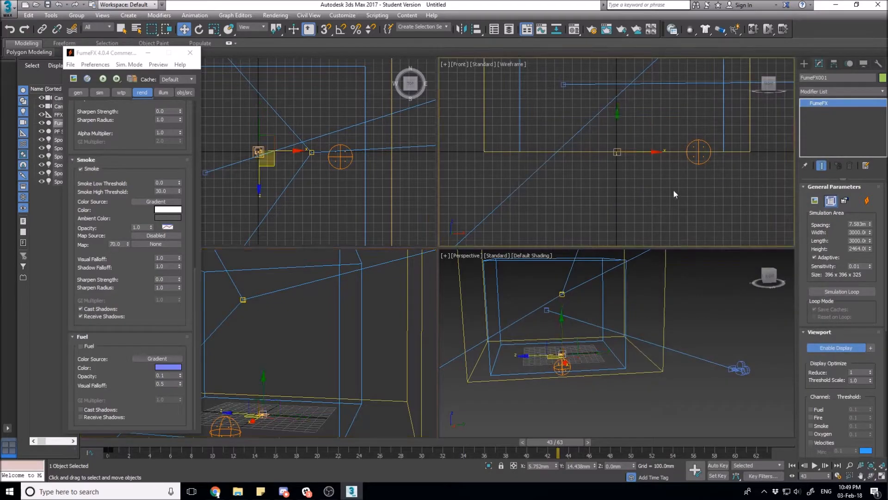
{"action": "scroll", "coordinate": [629, 198], "scroll_direction": "down", "scroll_amount": 5}
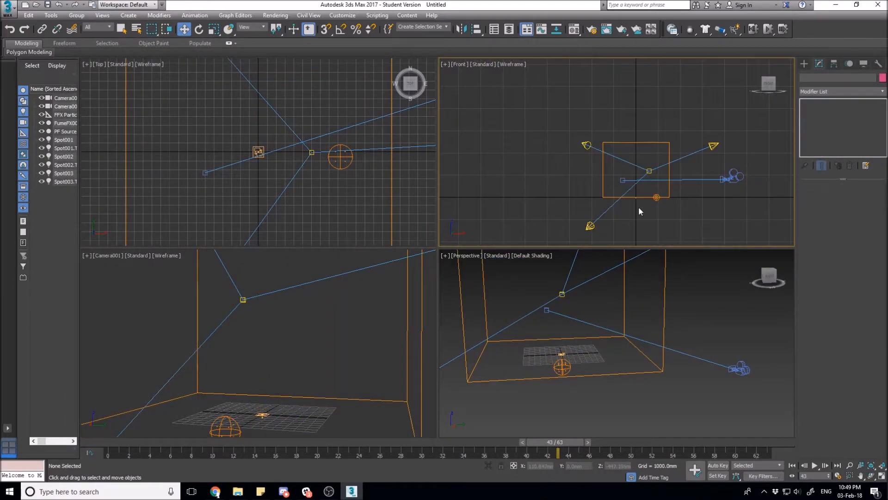
{"action": "left_click", "coordinate": [589, 225]}
{"action": "left_click_drag", "start_coordinate": [842, 286], "coordinate": [812, 284]}
{"action": "type", "text": "0.2"}
{"action": "key", "text": "Return"}
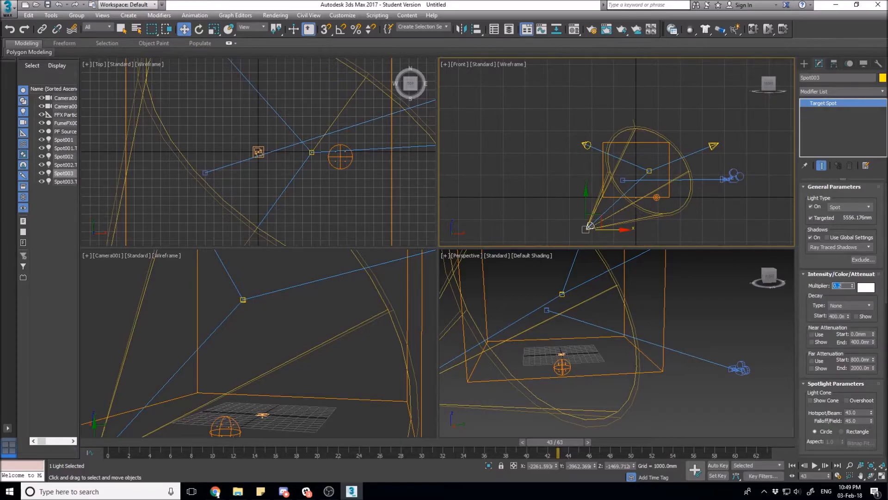
Step: Set the intensity multiplier of Spot002 to 0.3
{"action": "left_click", "coordinate": [585, 144]}
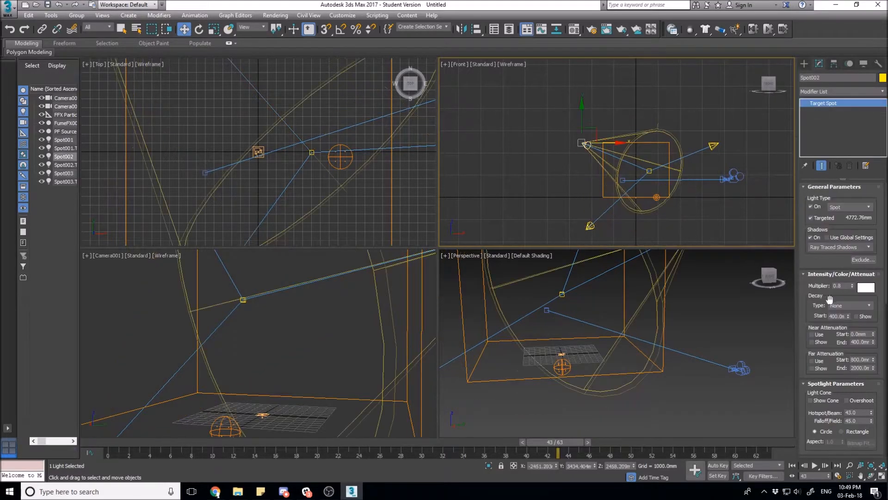
{"action": "left_click_drag", "start_coordinate": [844, 285], "coordinate": [824, 288]}
{"action": "type", "text": "0.3"}
{"action": "key", "text": "Return"}
Step: Set the intensity multiplier of Spot001, the spotlight on the camera's side, to 0.5
{"action": "left_click", "coordinate": [713, 146]}
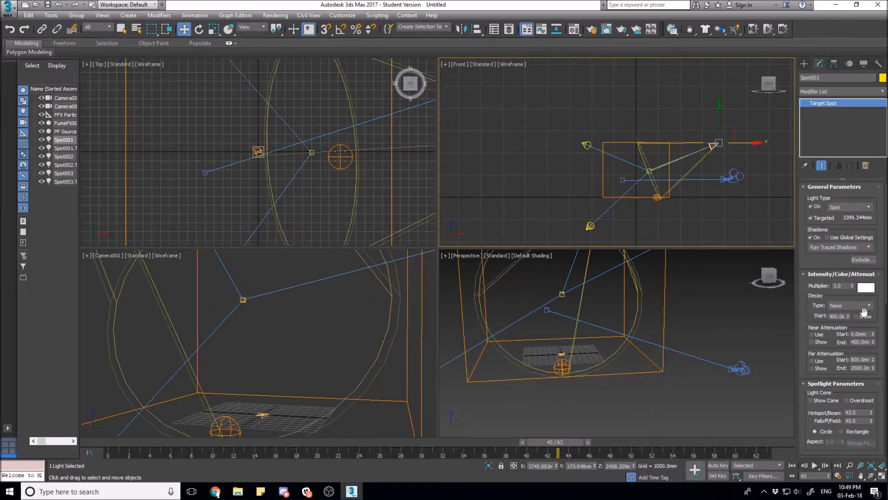
{"action": "left_click_drag", "start_coordinate": [843, 286], "coordinate": [820, 287]}
{"action": "type", "text": "0.5"}
{"action": "key", "text": "Return"}
Step: Select the three spotlights one after another to check their intensity multipliers
{"action": "left_click", "coordinate": [584, 144]}
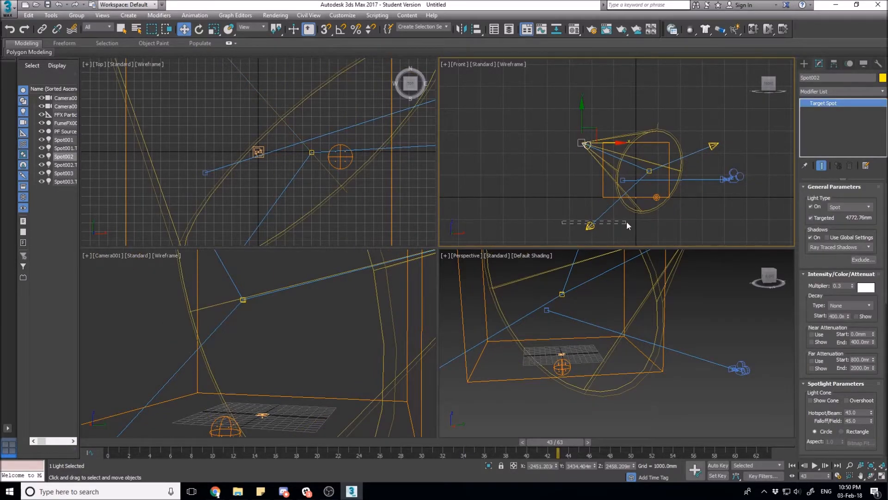
{"action": "left_click_drag", "start_coordinate": [626, 221], "coordinate": [627, 224]}
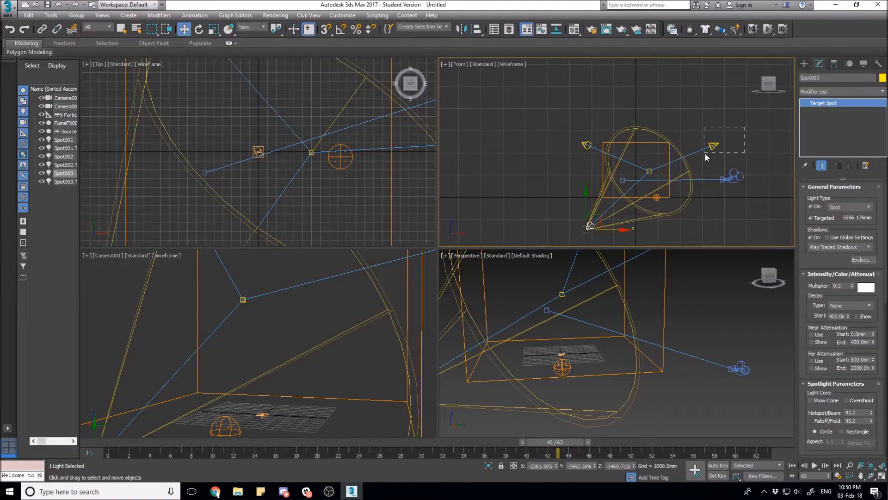
{"action": "left_click_drag", "start_coordinate": [704, 153], "coordinate": [704, 153]}
{"action": "left_click_drag", "start_coordinate": [575, 152], "coordinate": [576, 153]}
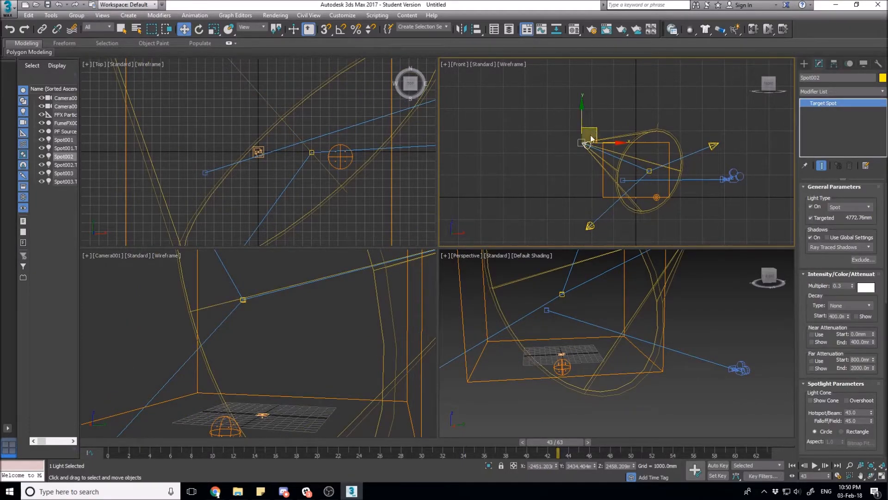
{"action": "left_click_drag", "start_coordinate": [595, 227], "coordinate": [595, 227]}
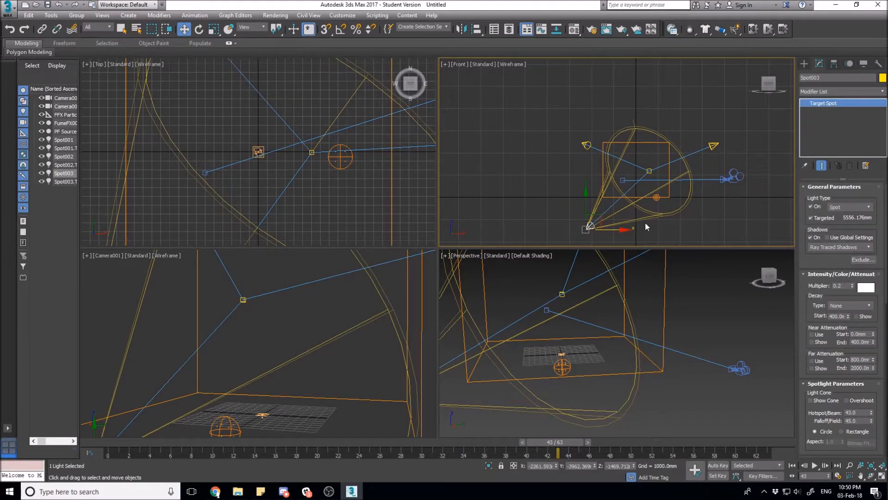
Step: Select the FumeFX container and reopen its FumeFX settings
{"action": "left_click_drag", "start_coordinate": [694, 287], "coordinate": [653, 296]}
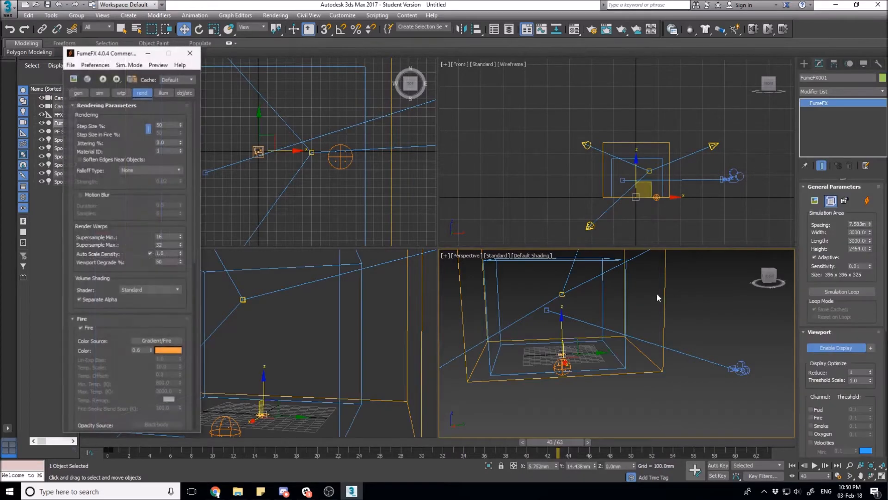
Step: Preview the FumeFX smoke at frame 43 through the Camera001 view, then close the output preview
{"action": "left_click", "coordinate": [74, 79]}
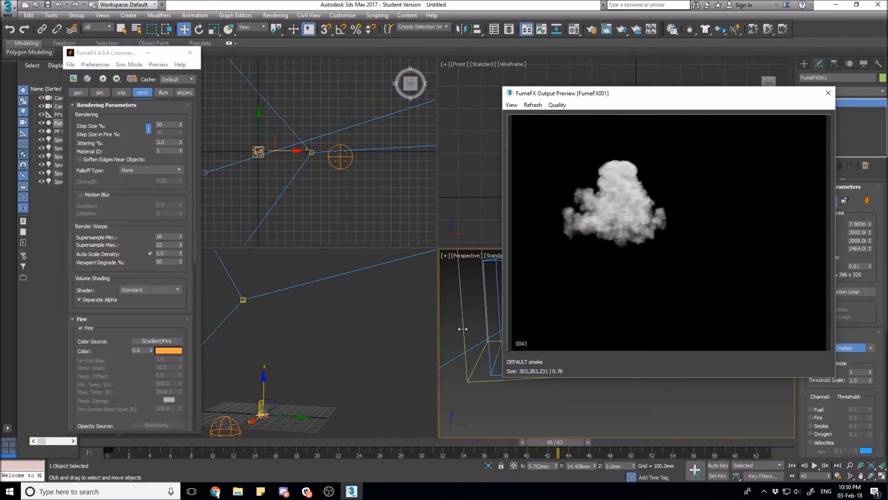
{"action": "right_click", "coordinate": [349, 323]}
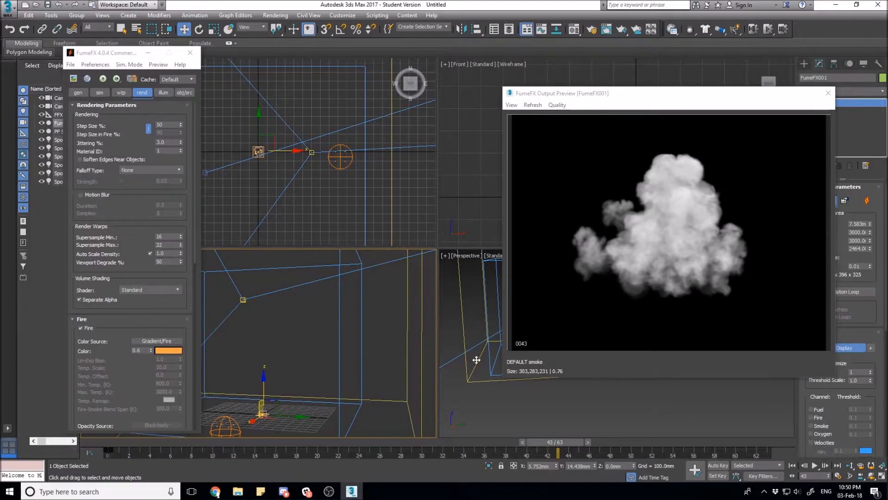
{"action": "left_click_drag", "start_coordinate": [674, 96], "coordinate": [699, 18]}
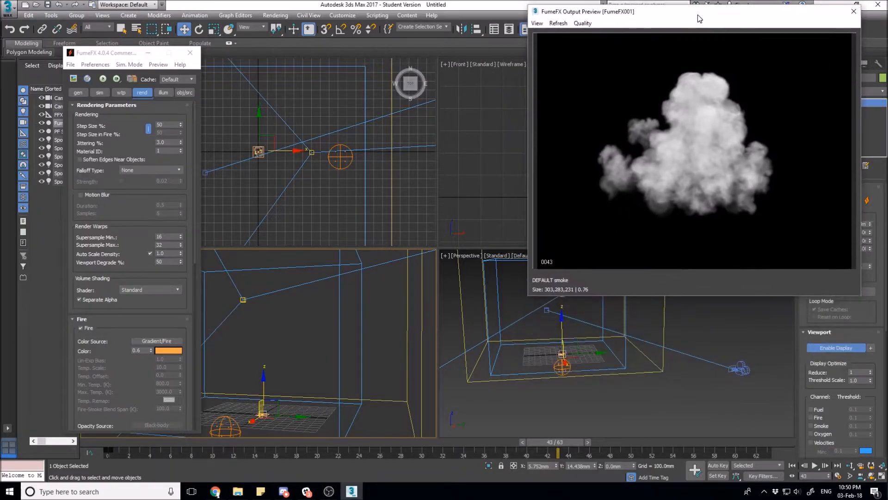
{"action": "left_click", "coordinate": [853, 11]}
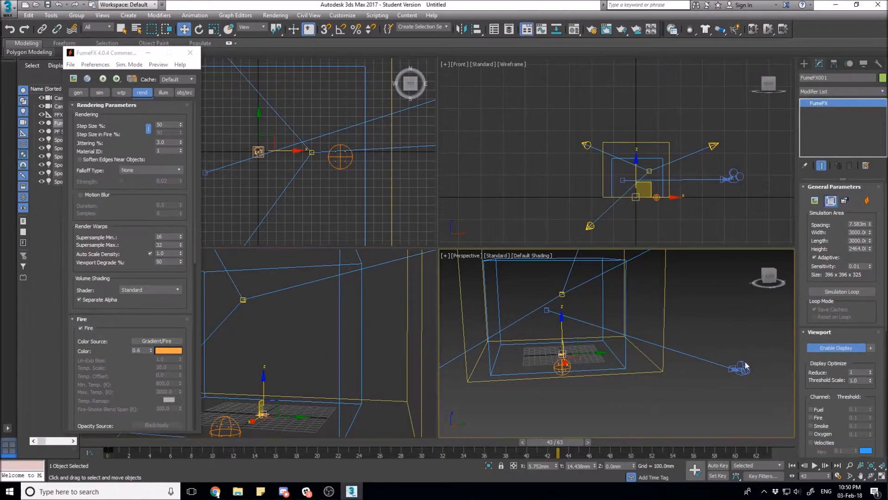
Step: Raise Camera001 to about Z 1107 mm and its target to about Z 988 mm
{"action": "left_click", "coordinate": [739, 369]}
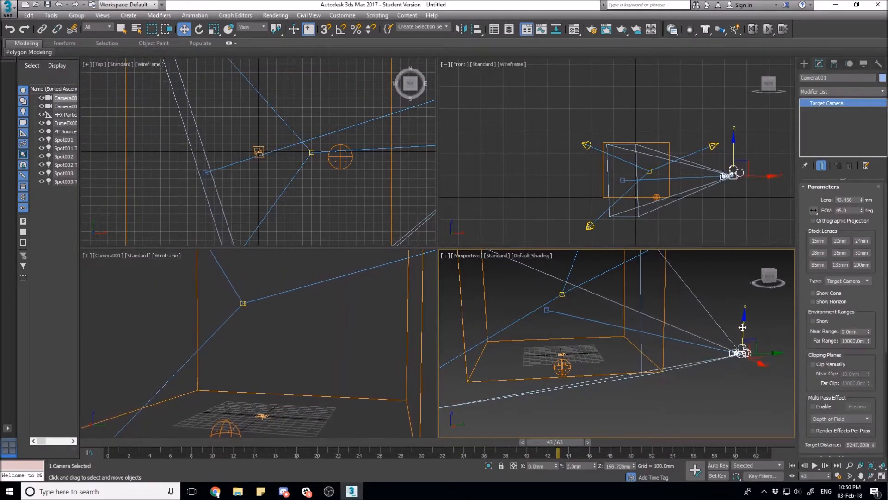
{"action": "left_click", "coordinate": [546, 310]}
{"action": "left_click_drag", "start_coordinate": [550, 301], "coordinate": [549, 286]}
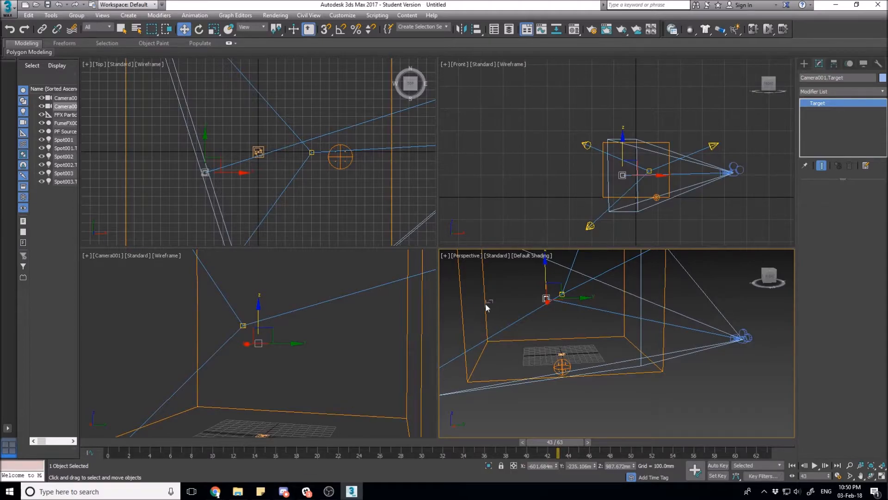
Step: Reopen the FumeFX output preview through the Camera001 view and move the timeline to frame 63
{"action": "left_click", "coordinate": [480, 292]}
{"action": "left_click_drag", "start_coordinate": [886, 60], "coordinate": [650, 40]}
{"action": "right_click", "coordinate": [381, 291]}
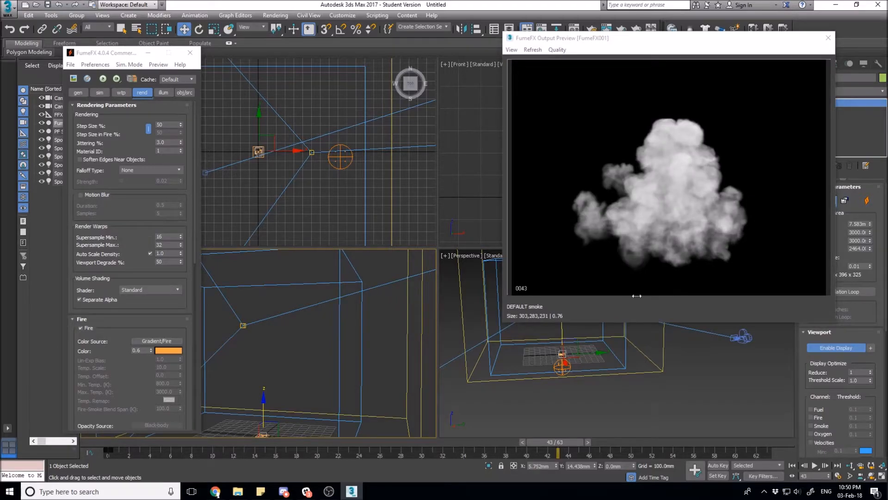
{"action": "left_click_drag", "start_coordinate": [567, 443], "coordinate": [769, 446]}
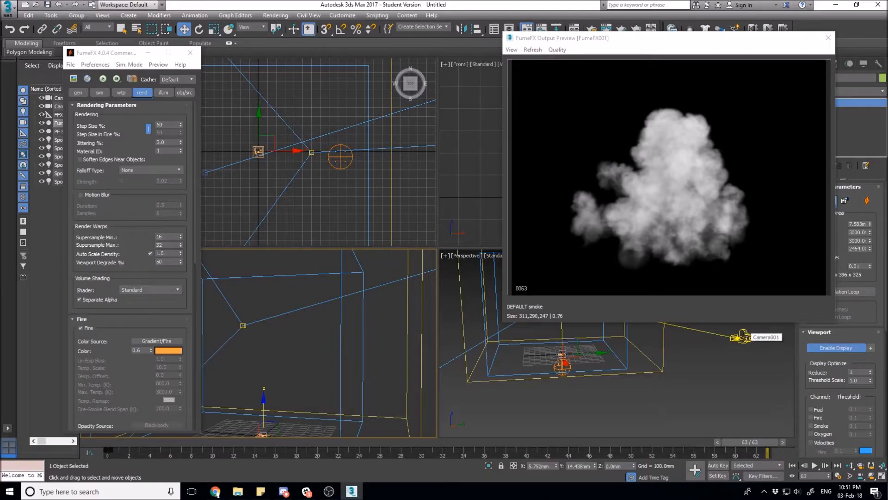
Step: Move Camera001 closer to the smoke, about 4144 mm from its target, and preview the framing
{"action": "left_click", "coordinate": [743, 336]}
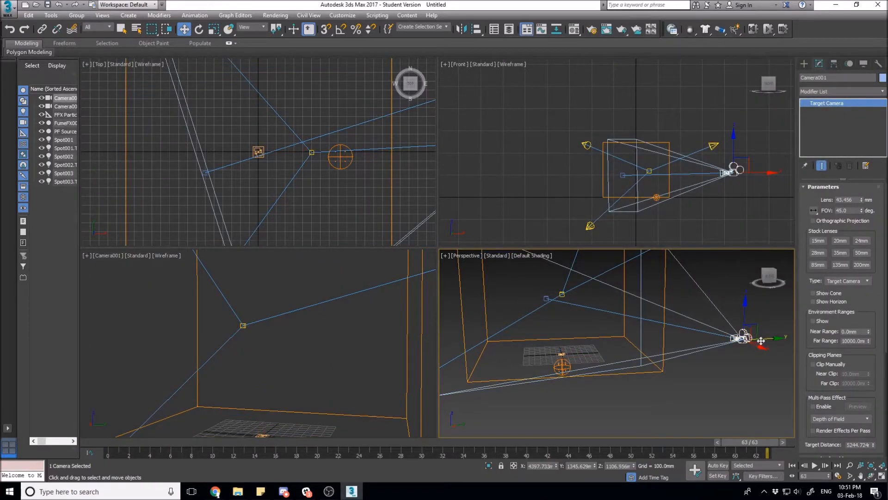
{"action": "middle_click_drag", "start_coordinate": [706, 349], "coordinate": [643, 406], "text": "alt"}
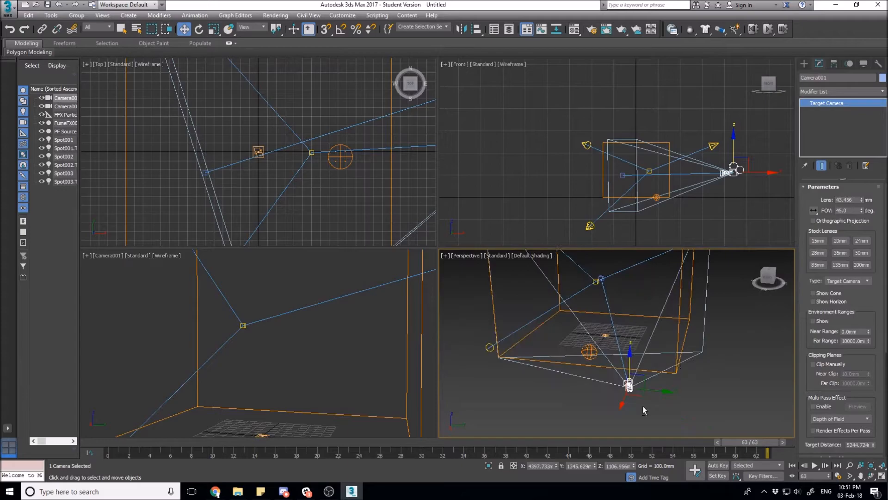
{"action": "left_click_drag", "start_coordinate": [641, 394], "coordinate": [628, 351]}
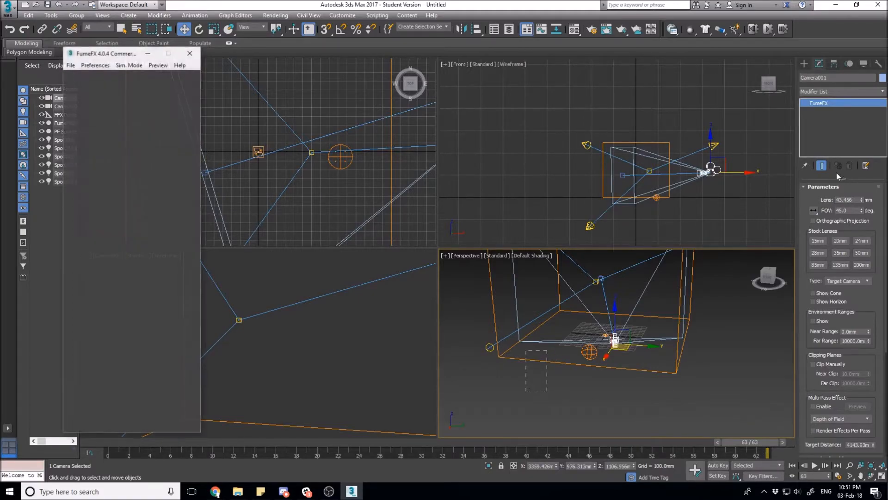
{"action": "left_click", "coordinate": [834, 174]}
{"action": "right_click", "coordinate": [358, 331]}
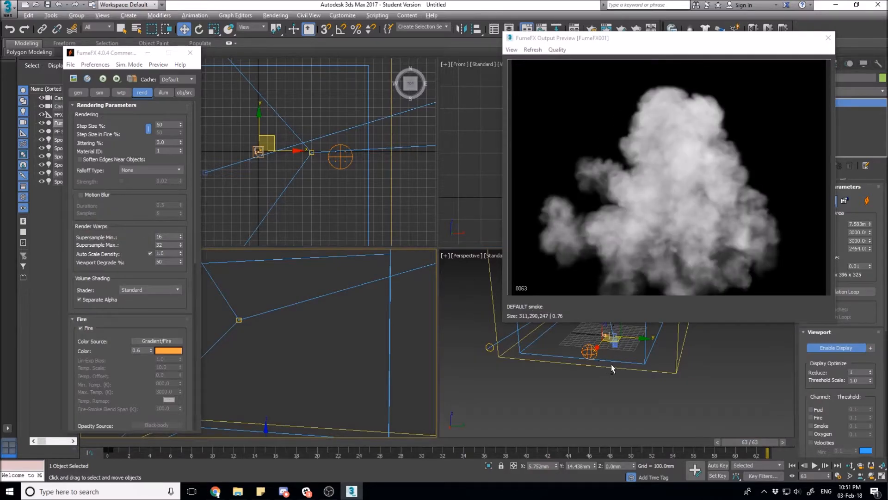
Step: Lower Camera001 slightly and preview the smoke at frame 63 through its view
{"action": "right_click", "coordinate": [634, 367]}
{"action": "left_click_drag", "start_coordinate": [681, 40], "coordinate": [430, 20]}
{"action": "middle_click_drag", "start_coordinate": [597, 359], "coordinate": [627, 339], "text": "alt"}
{"action": "left_click", "coordinate": [691, 318]}
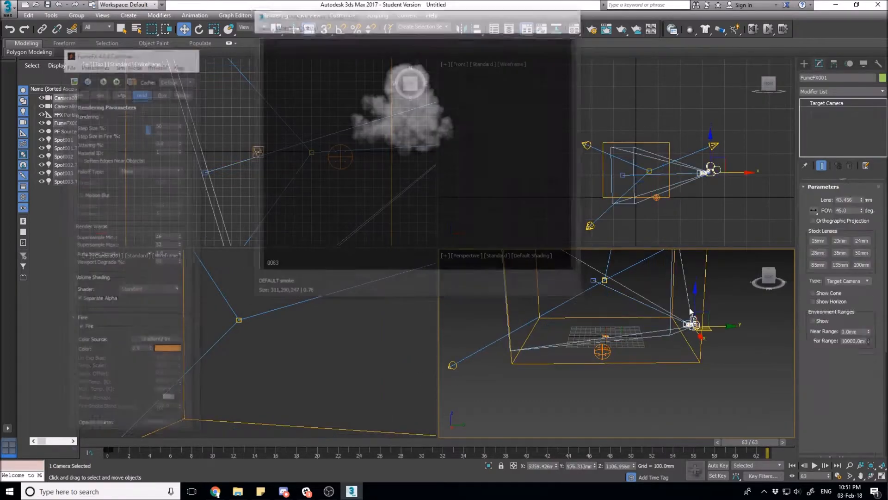
{"action": "left_click_drag", "start_coordinate": [690, 310], "coordinate": [659, 357]}
{"action": "left_click", "coordinate": [658, 357]}
{"action": "right_click", "coordinate": [323, 373]}
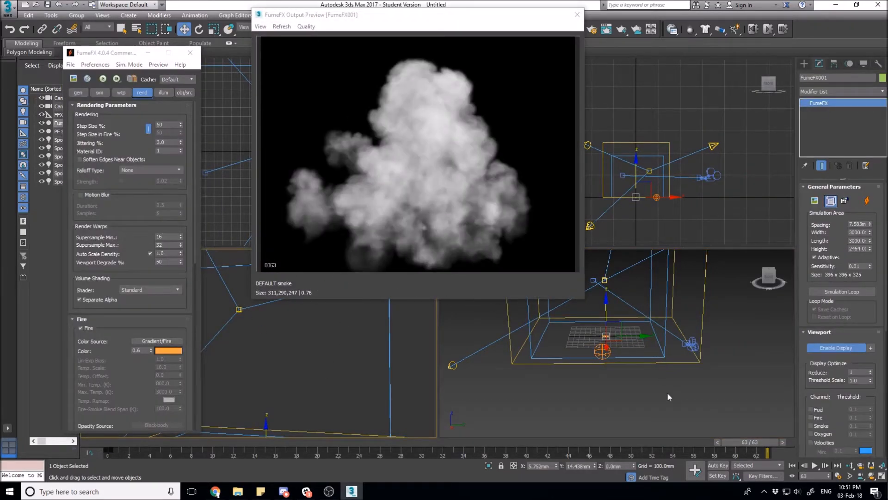
Step: Lower the Camera001 target to about Z 713 mm and reselect the FumeFX container
{"action": "left_click", "coordinate": [649, 385]}
{"action": "left_click", "coordinate": [593, 280]}
{"action": "left_click_drag", "start_coordinate": [592, 258], "coordinate": [590, 272]}
{"action": "left_click", "coordinate": [665, 354]}
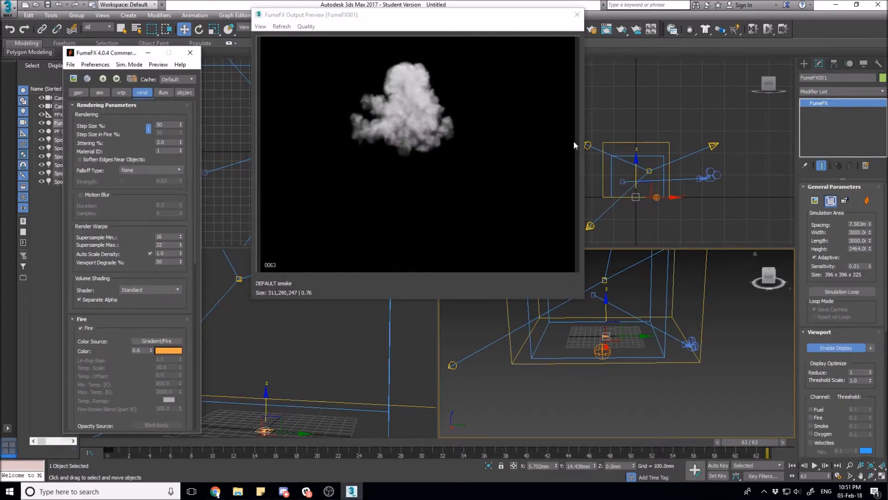
{"action": "left_click_drag", "start_coordinate": [695, 311], "coordinate": [714, 297]}
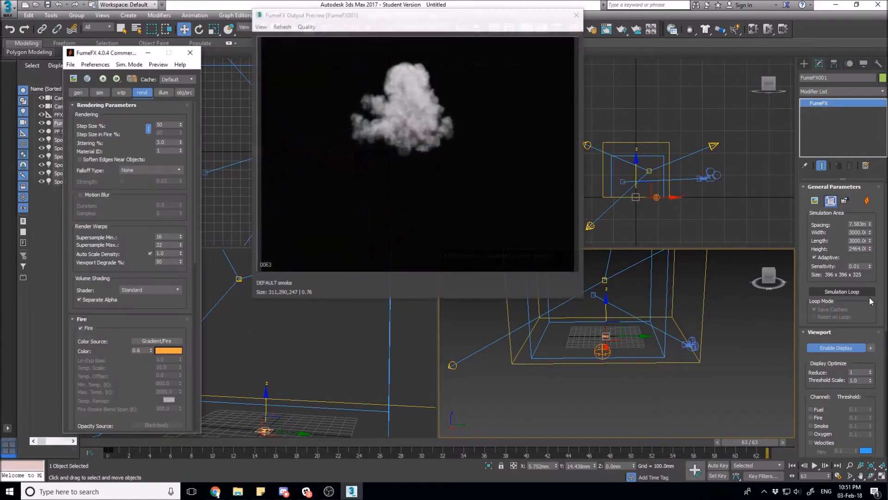
Step: Display the FumeFX smoke channel in the viewports with a threshold of 0.3 and close the output preview
{"action": "scroll", "coordinate": [849, 303], "scroll_direction": "down", "scroll_amount": 3}
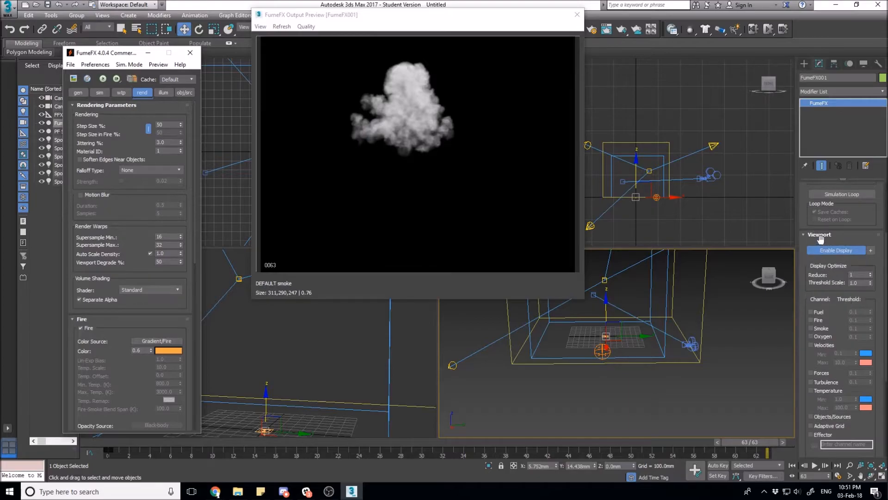
{"action": "scroll", "coordinate": [834, 276], "scroll_direction": "down", "scroll_amount": 2}
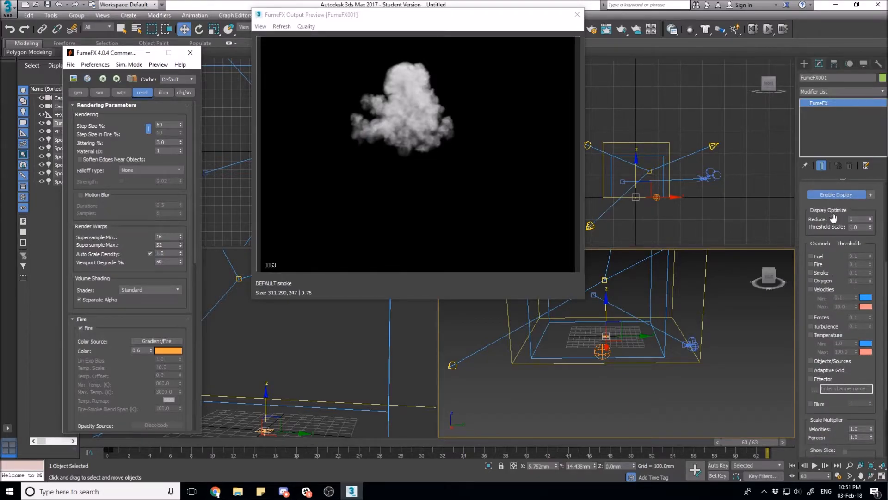
{"action": "left_click", "coordinate": [811, 272]}
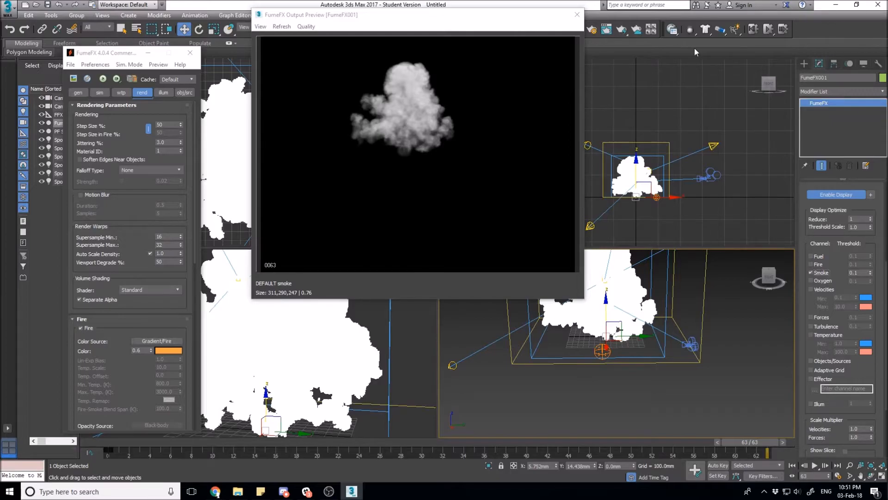
{"action": "left_click_drag", "start_coordinate": [516, 13], "coordinate": [689, 47]}
{"action": "left_click", "coordinate": [751, 50]}
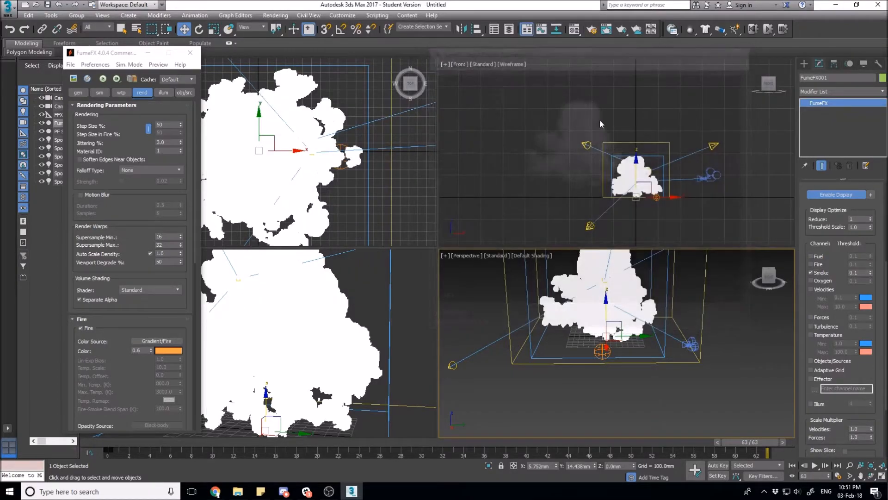
{"action": "double_click", "coordinate": [854, 273]}
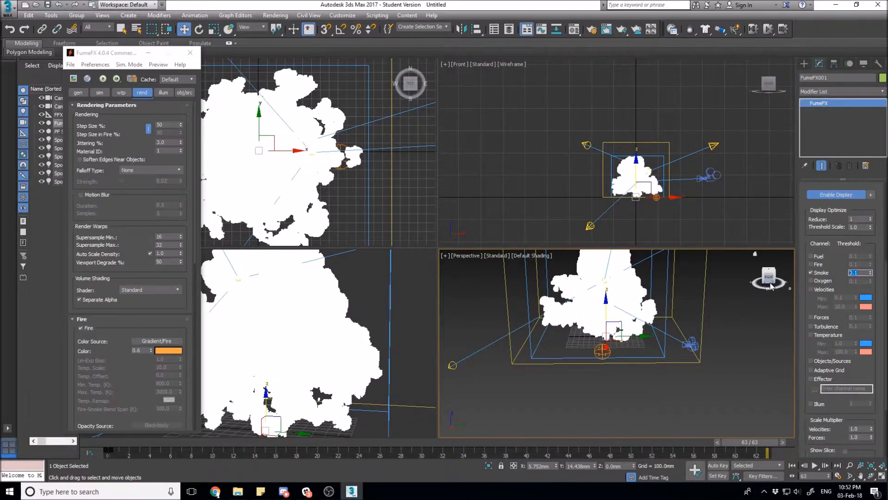
{"action": "type", "text": "."}
{"action": "key", "text": "Return"}
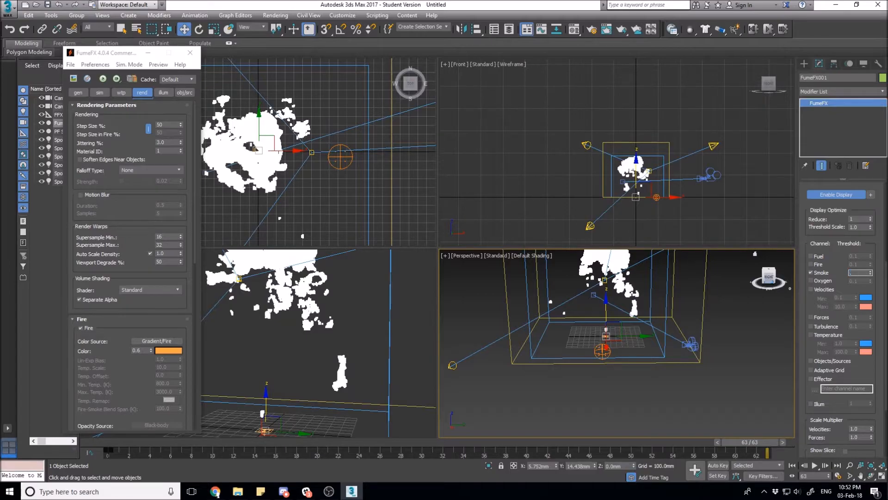
{"action": "key", "text": "Return"}
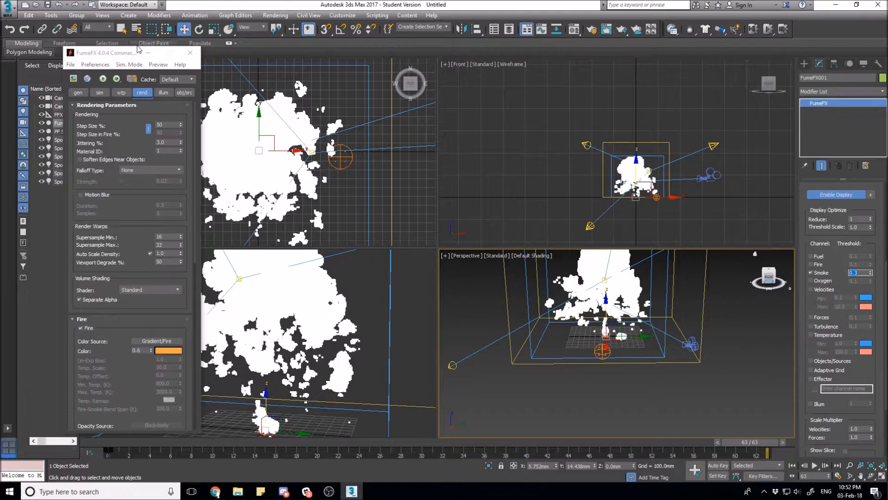
Step: Close the FumeFX settings window and turn off the smoke channel's viewport display, keeping the container in its original position
{"action": "left_click_drag", "start_coordinate": [131, 56], "coordinate": [513, 63]}
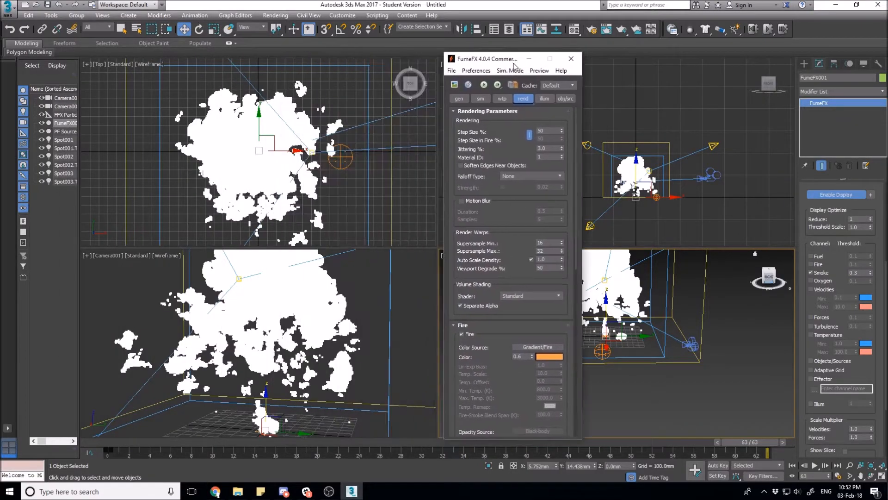
{"action": "left_click", "coordinate": [571, 59]}
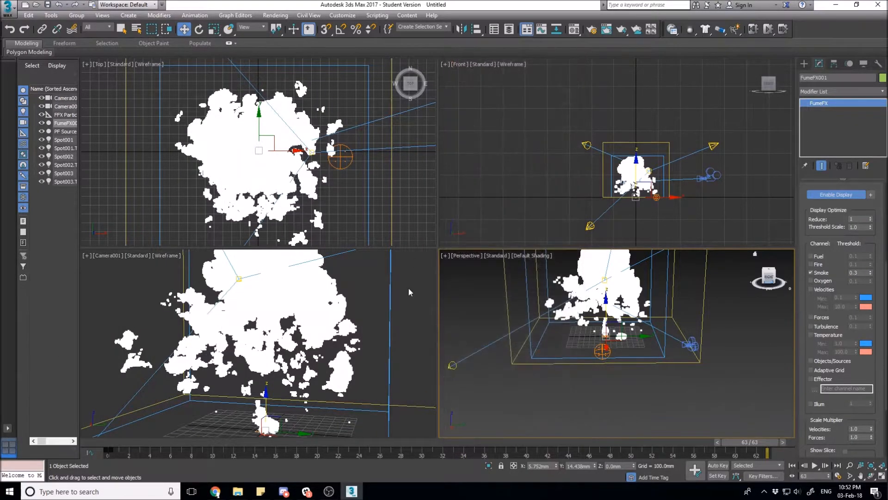
{"action": "left_click", "coordinate": [303, 311]}
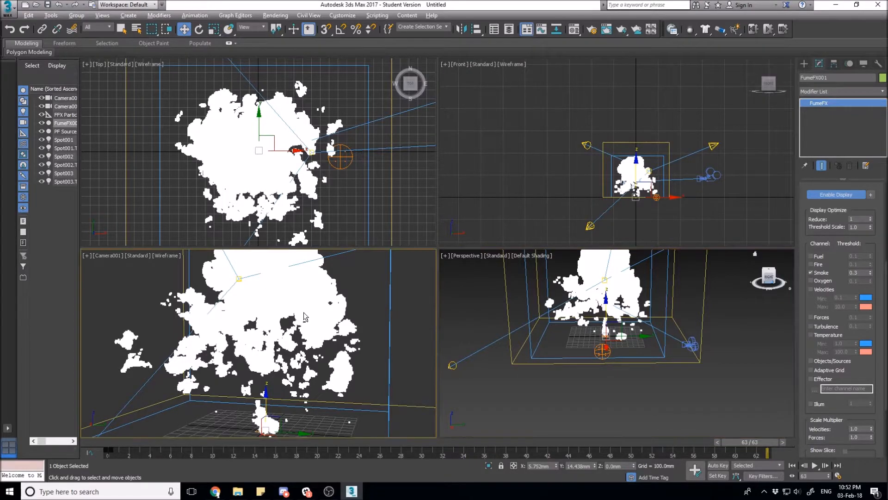
{"action": "middle_click_drag", "start_coordinate": [305, 318], "coordinate": [307, 321]}
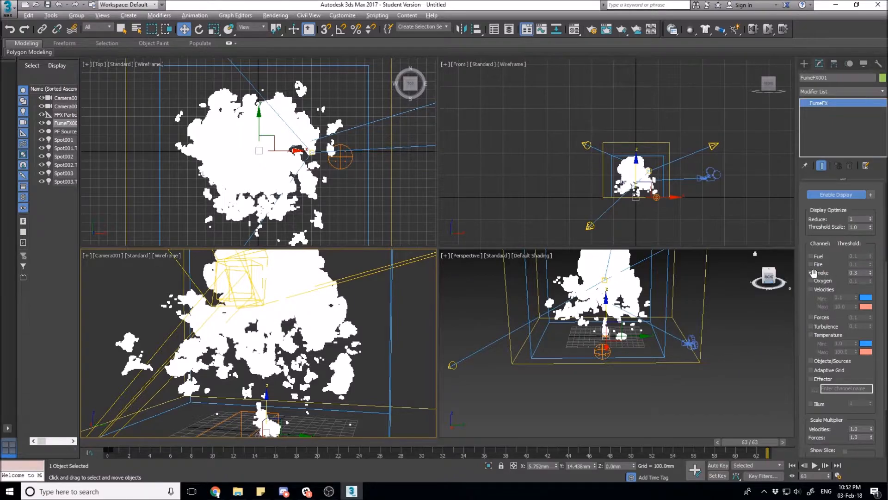
{"action": "left_click", "coordinate": [811, 272]}
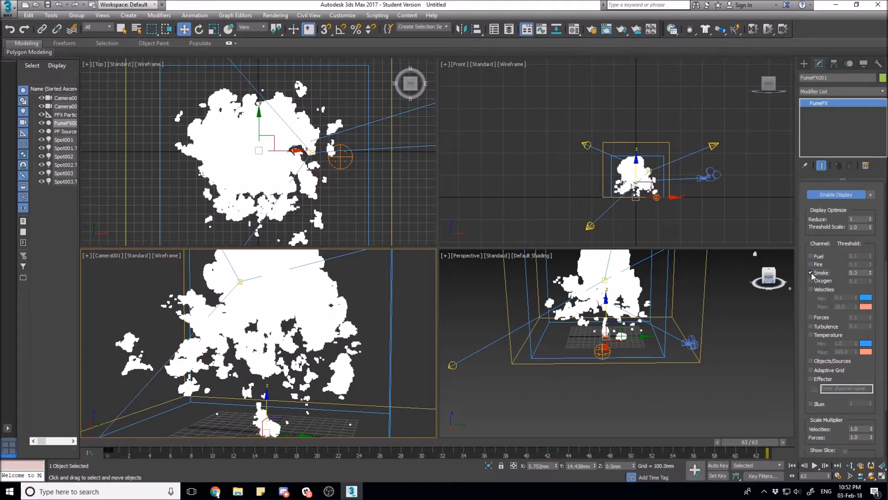
{"action": "left_click", "coordinate": [810, 273]}
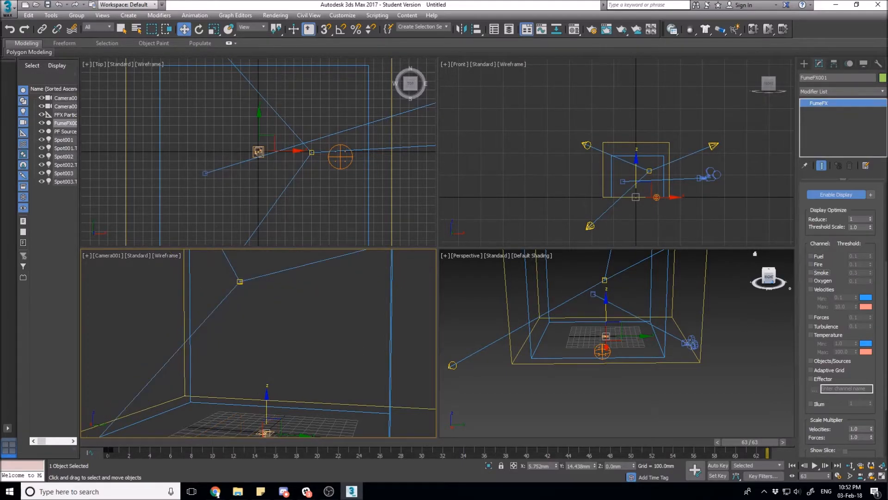
{"action": "left_click_drag", "start_coordinate": [706, 298], "coordinate": [723, 309]}
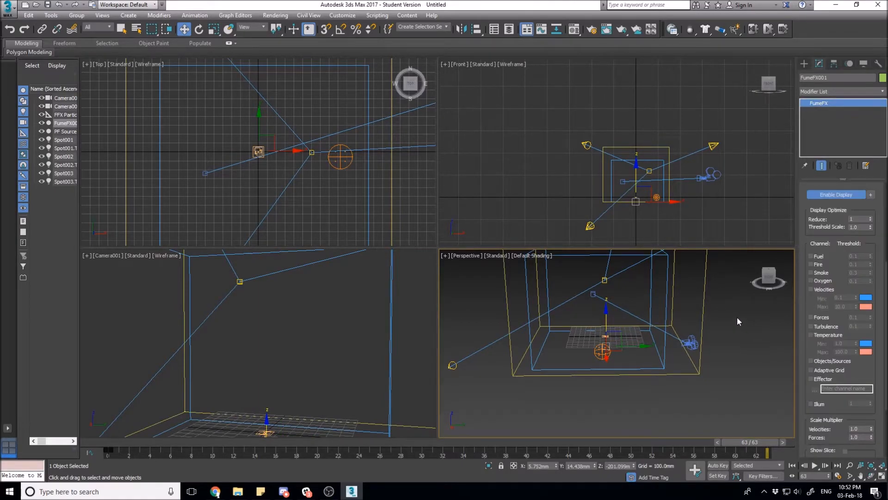
{"action": "key", "text": "ctrl+z"}
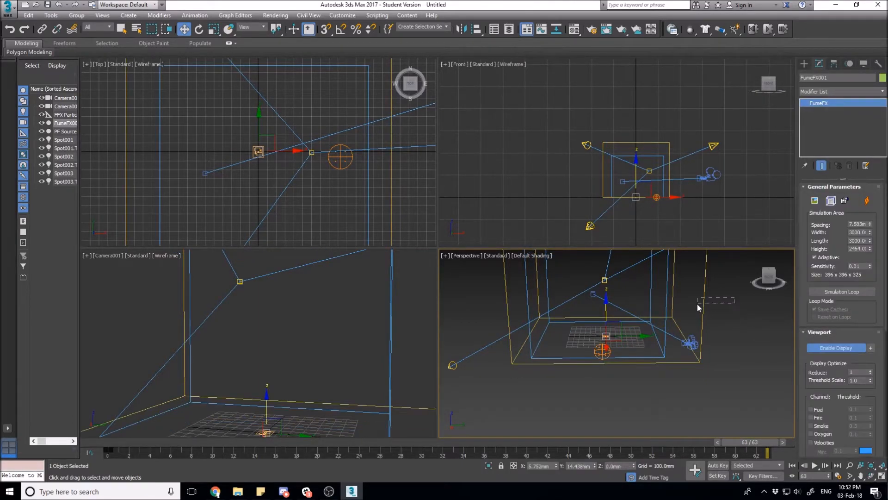
Step: Reopen the FumeFX settings and preview the smoke at frame 63 through the Camera001 view
{"action": "left_click", "coordinate": [830, 200]}
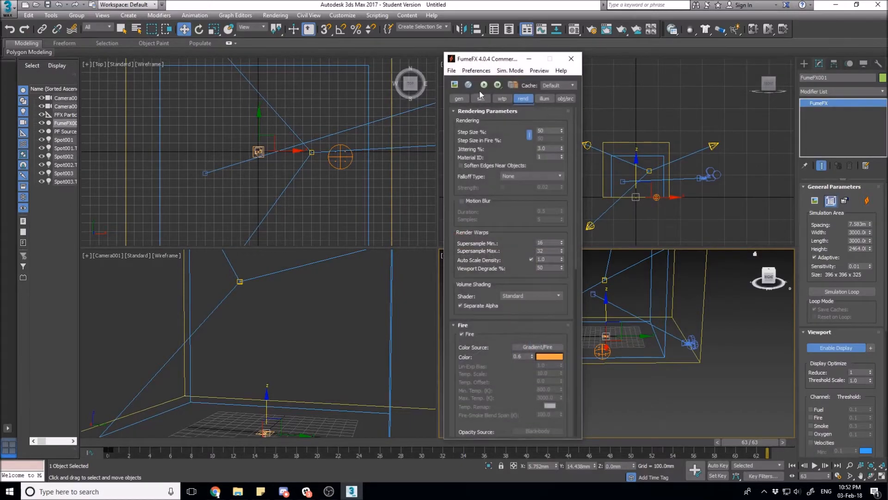
{"action": "left_click", "coordinate": [456, 87]}
{"action": "left_click_drag", "start_coordinate": [543, 53], "coordinate": [650, 38]}
{"action": "left_click", "coordinate": [509, 69]}
{"action": "left_click_drag", "start_coordinate": [491, 68], "coordinate": [120, 58]}
{"action": "left_click_drag", "start_coordinate": [498, 386], "coordinate": [522, 344]}
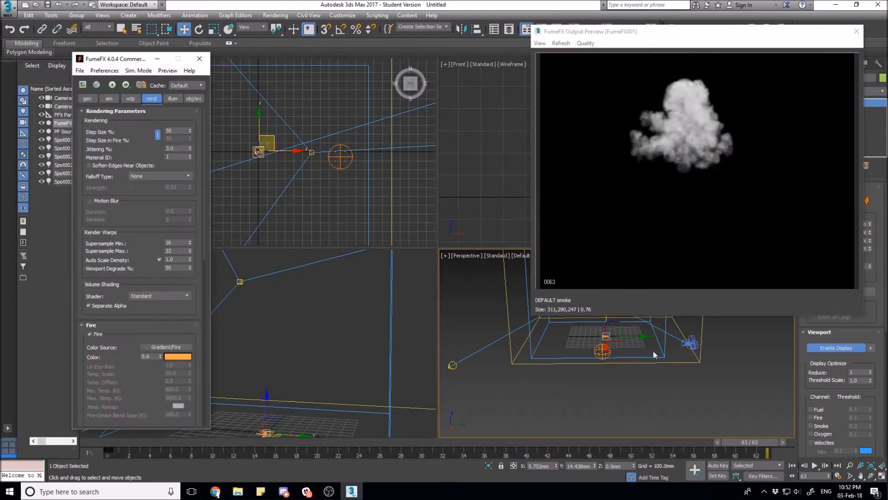
{"action": "right_click", "coordinate": [412, 327]}
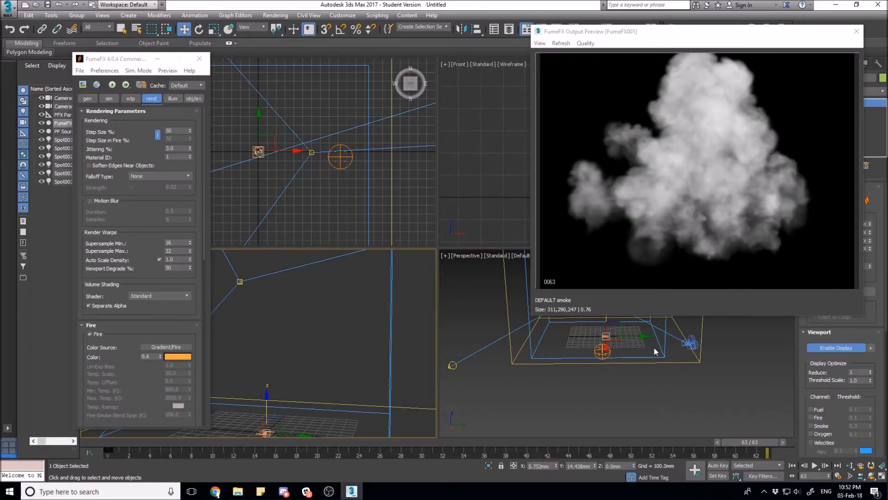
Step: Raise the Camera001 target slightly, reselect the FumeFX container and refresh the smoke's output preview through the Camera001 view
{"action": "left_click_drag", "start_coordinate": [712, 34], "coordinate": [371, 44]}
{"action": "left_click", "coordinate": [593, 292]}
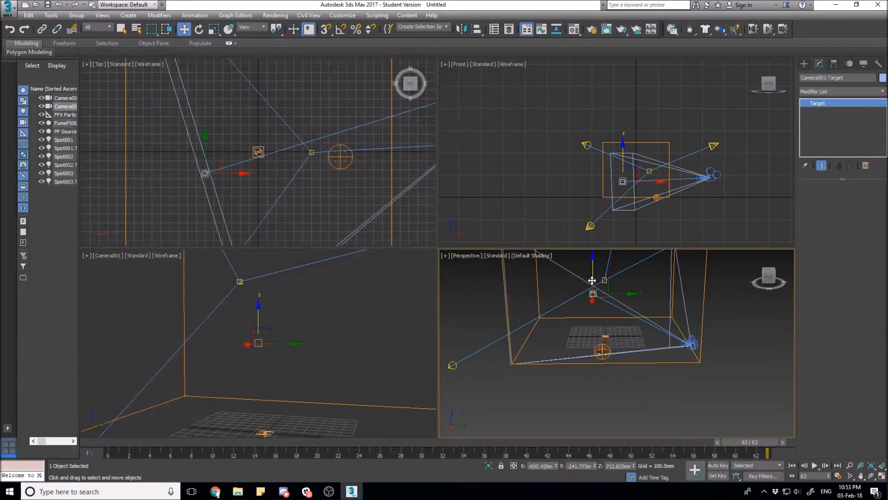
{"action": "left_click_drag", "start_coordinate": [592, 263], "coordinate": [594, 258]}
{"action": "left_click", "coordinate": [580, 345]}
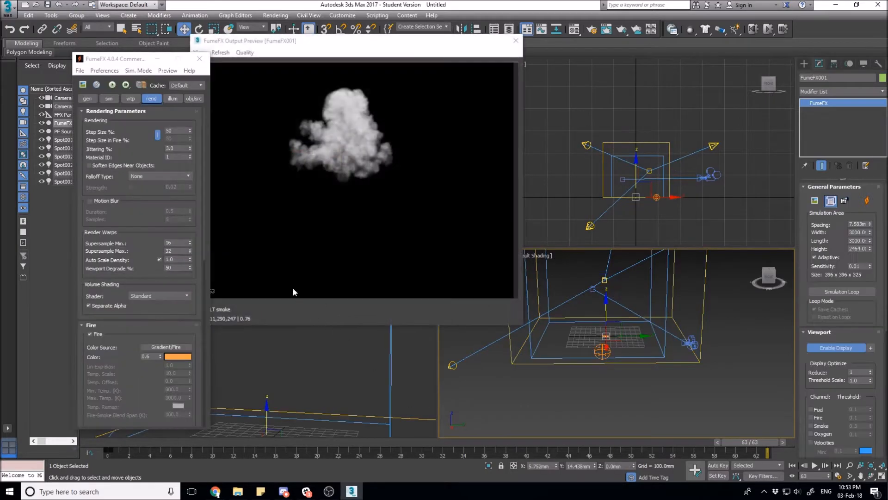
{"action": "right_click", "coordinate": [327, 373]}
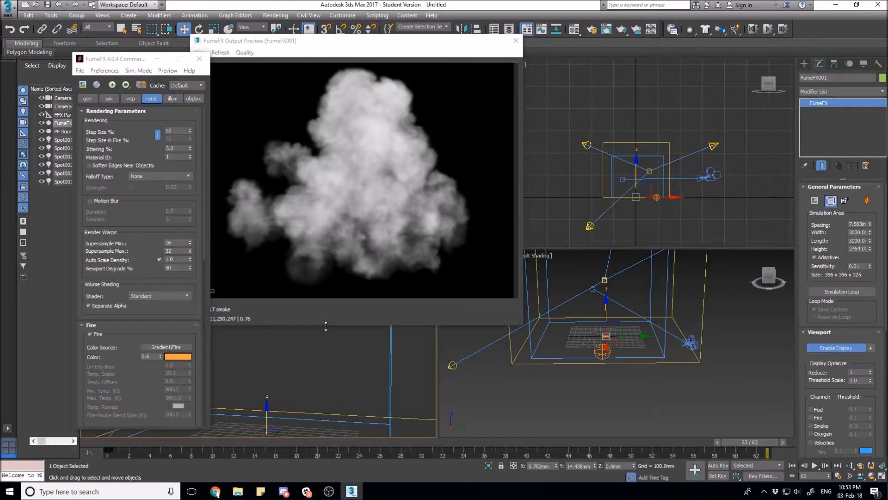
{"action": "left_click_drag", "start_coordinate": [391, 46], "coordinate": [453, 47]}
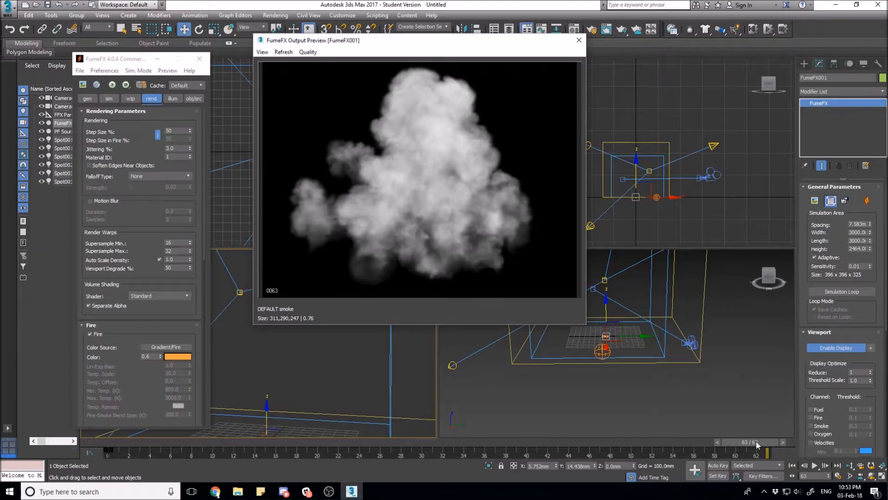
Step: Preview the smoke at frames 32 and 0 and close the output preview
{"action": "left_click", "coordinate": [717, 442]}
{"action": "left_click", "coordinate": [450, 439]}
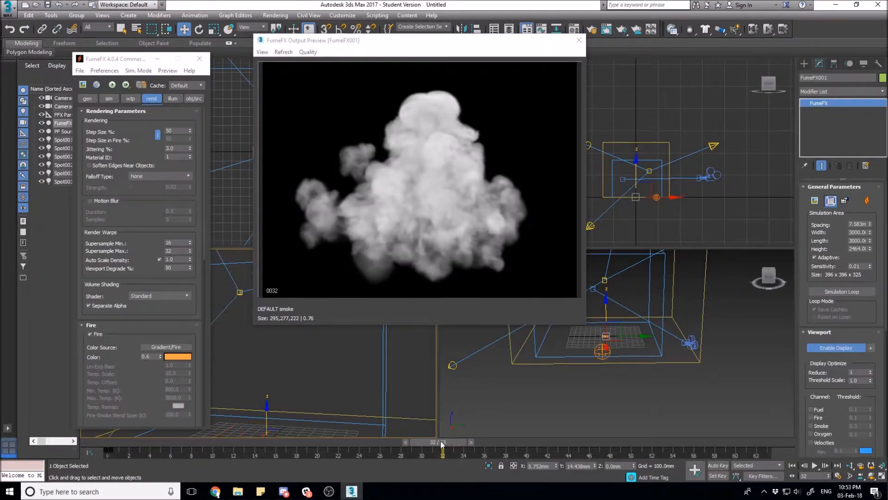
{"action": "left_click_drag", "start_coordinate": [439, 442], "coordinate": [81, 439]}
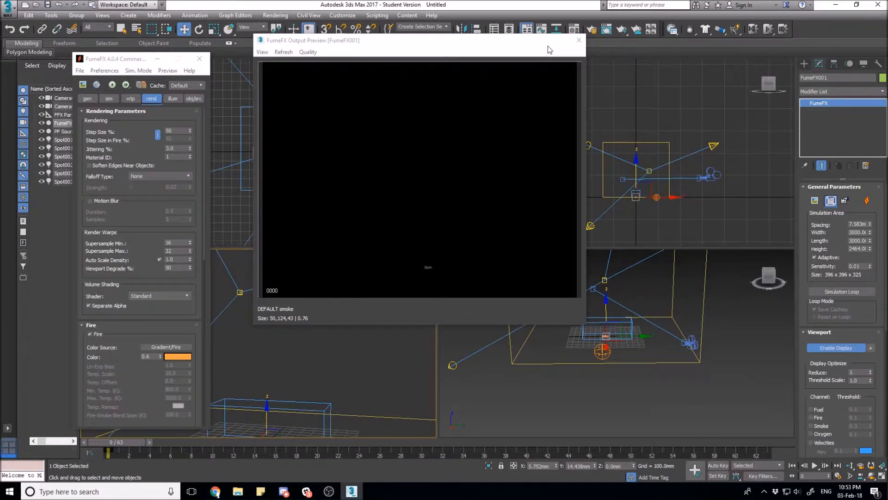
{"action": "left_click", "coordinate": [579, 40]}
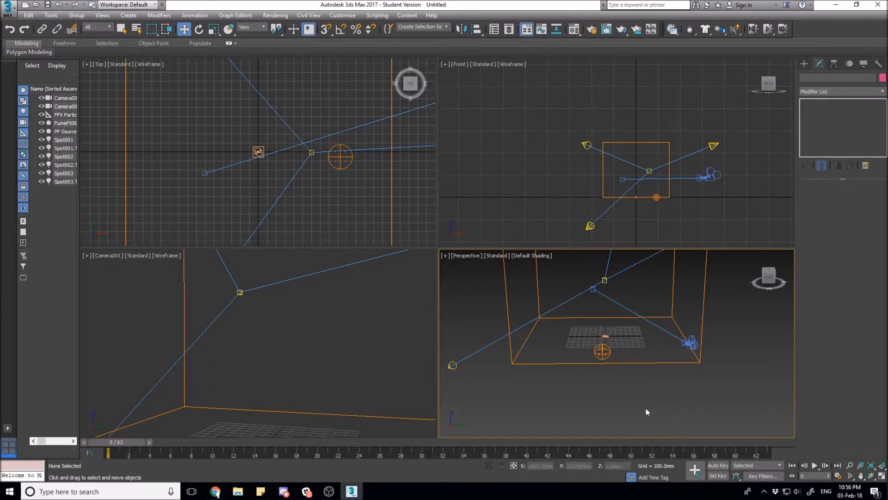
Step: Open Render Setup, enlarge its window and set the time output to a frame range of 0 to 63
{"action": "key", "text": "alt+w"}
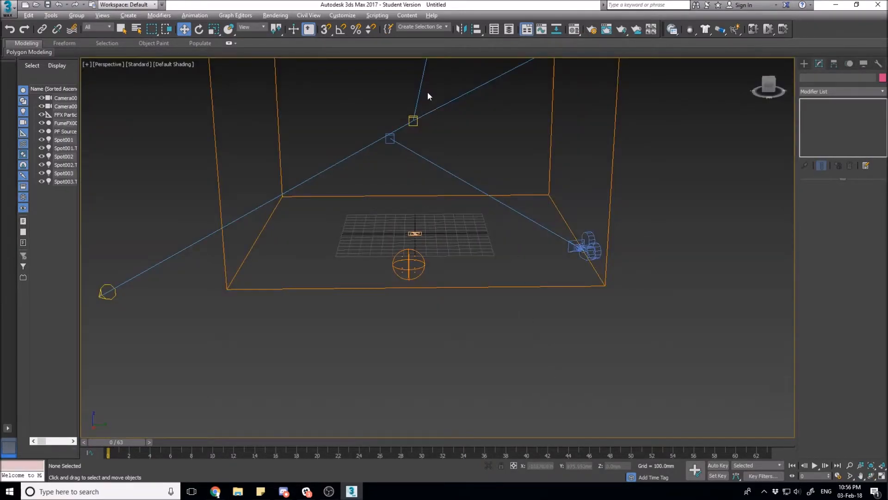
{"action": "left_click", "coordinate": [593, 30]}
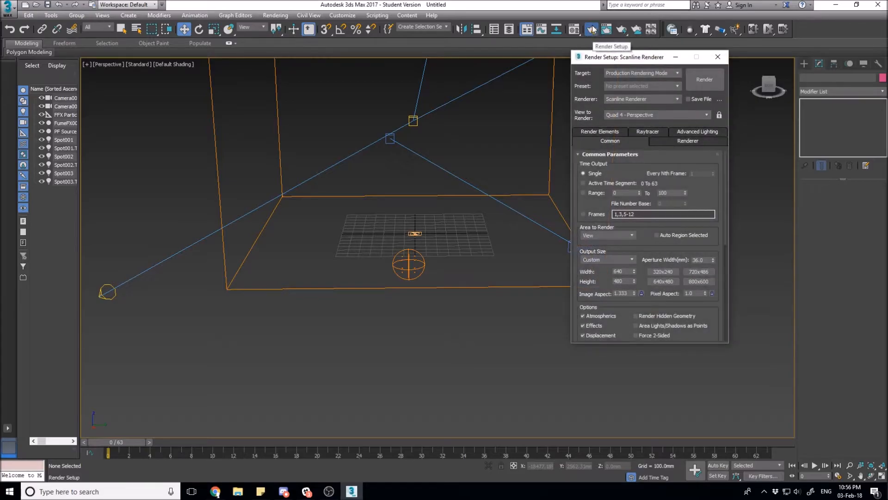
{"action": "left_click_drag", "start_coordinate": [608, 53], "coordinate": [234, 20]}
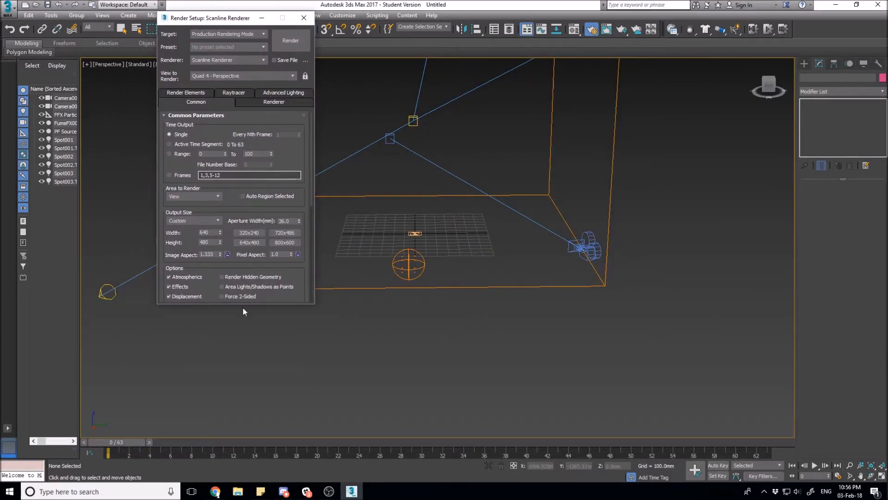
{"action": "left_click_drag", "start_coordinate": [242, 304], "coordinate": [241, 458]}
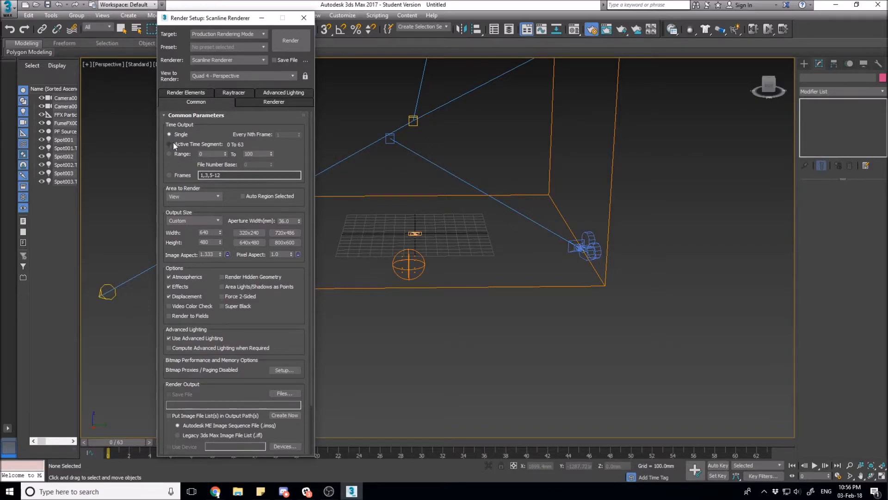
{"action": "left_click", "coordinate": [170, 154]}
{"action": "double_click", "coordinate": [255, 154]}
{"action": "type", "text": "63"}
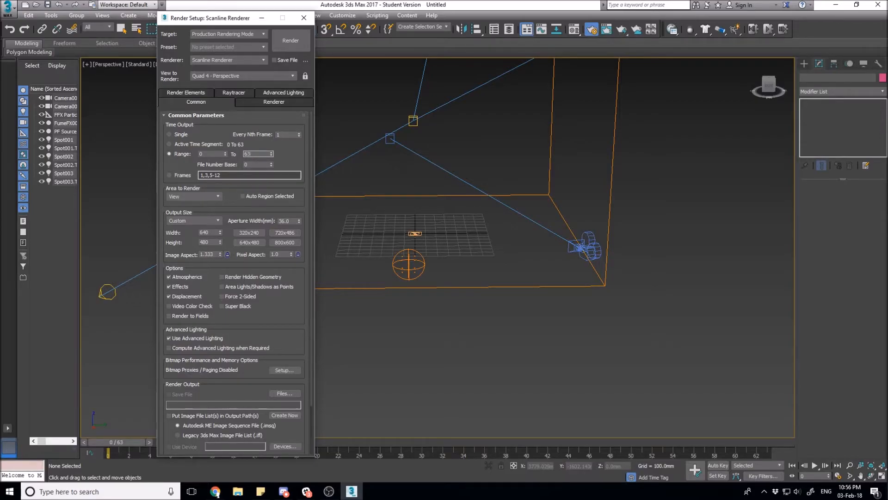
{"action": "scroll", "coordinate": [179, 164], "scroll_direction": "down", "scroll_amount": 3}
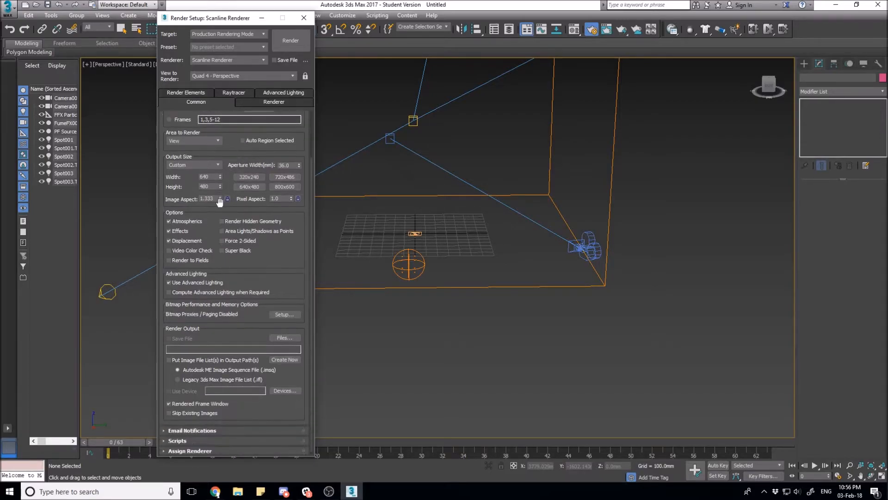
{"action": "left_click", "coordinate": [212, 141]}
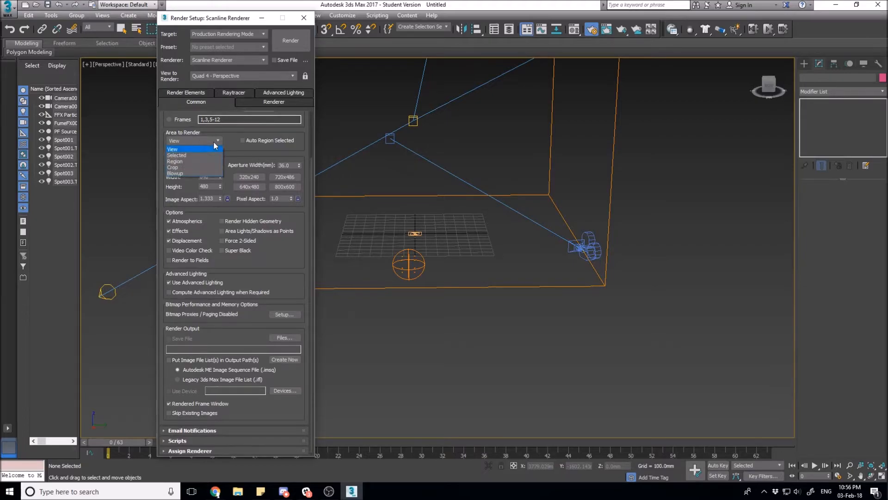
{"action": "left_click", "coordinate": [216, 140]}
{"action": "left_click", "coordinate": [212, 141]}
{"action": "left_click", "coordinate": [214, 141]}
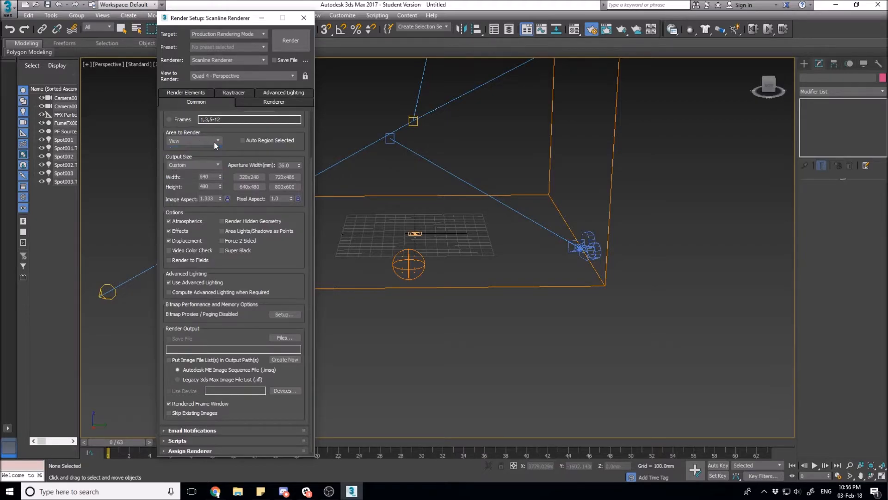
Step: Set the custom render output size to 512 wide by 512 high
{"action": "left_click", "coordinate": [220, 166]}
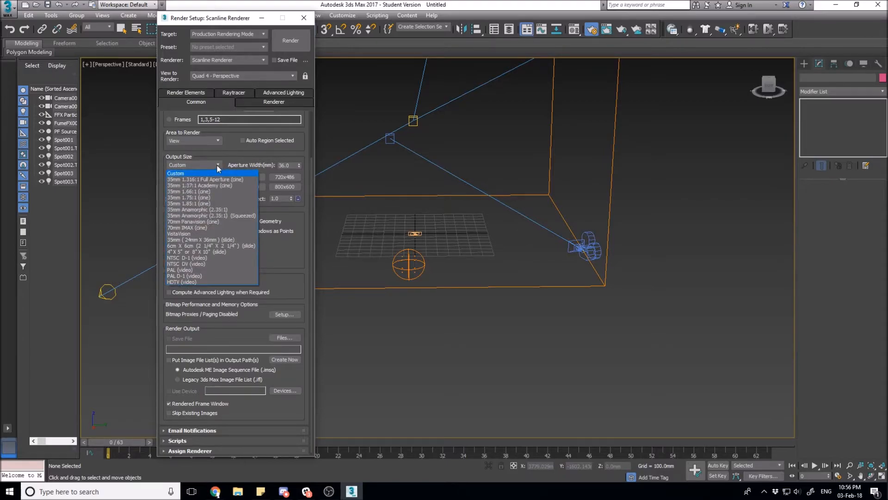
{"action": "left_click", "coordinate": [216, 164]}
{"action": "double_click", "coordinate": [212, 177]}
{"action": "type", "text": "512"}
{"action": "key", "text": "Tab"}
{"action": "type", "text": "512"}
{"action": "key", "text": "Return"}
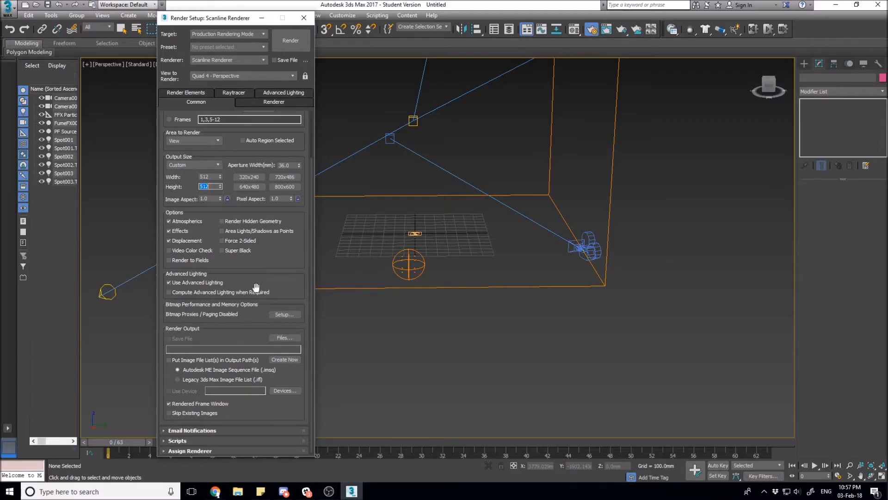
Step: Restore the four-viewport layout and make Camera001 the view to render
{"action": "scroll", "coordinate": [245, 263], "scroll_direction": "up", "scroll_amount": 2}
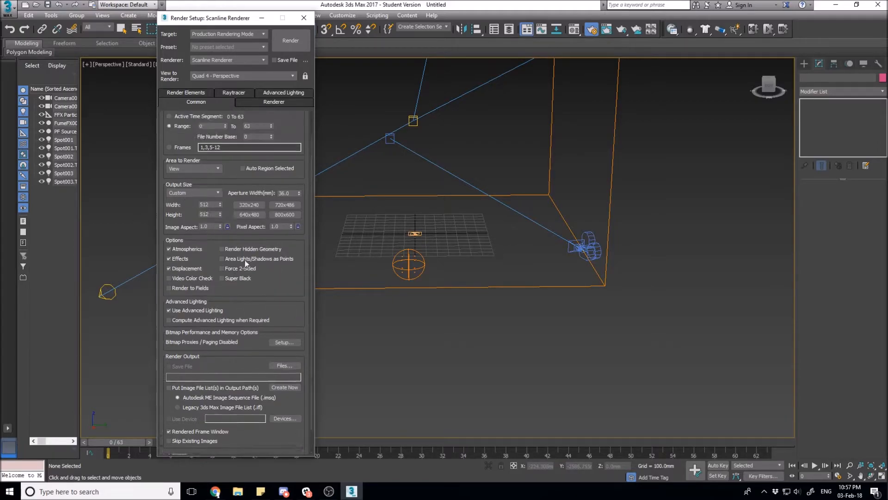
{"action": "scroll", "coordinate": [245, 263], "scroll_direction": "up", "scroll_amount": 2}
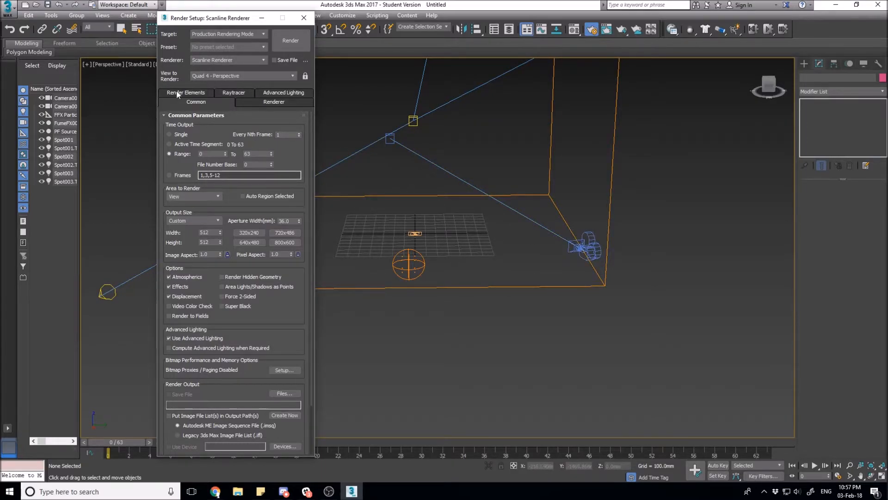
{"action": "left_click", "coordinate": [242, 75]}
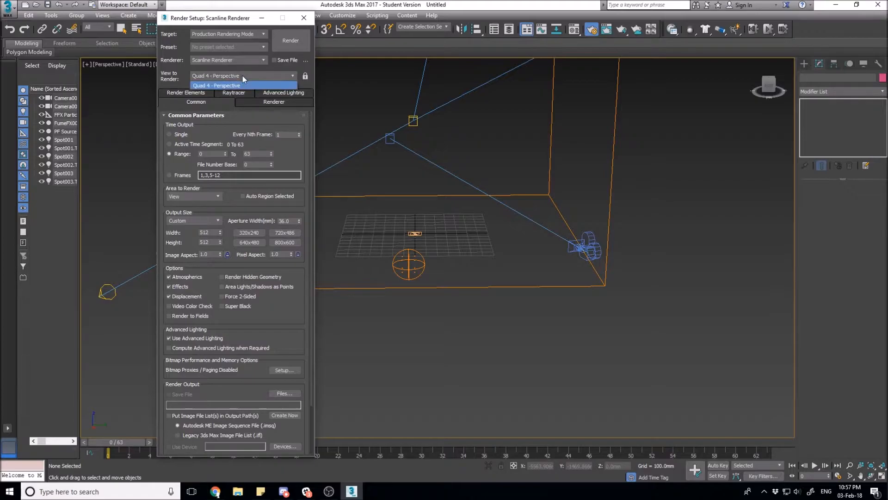
{"action": "left_click", "coordinate": [242, 76]}
{"action": "left_click", "coordinate": [569, 166]}
{"action": "key", "text": "alt+w"}
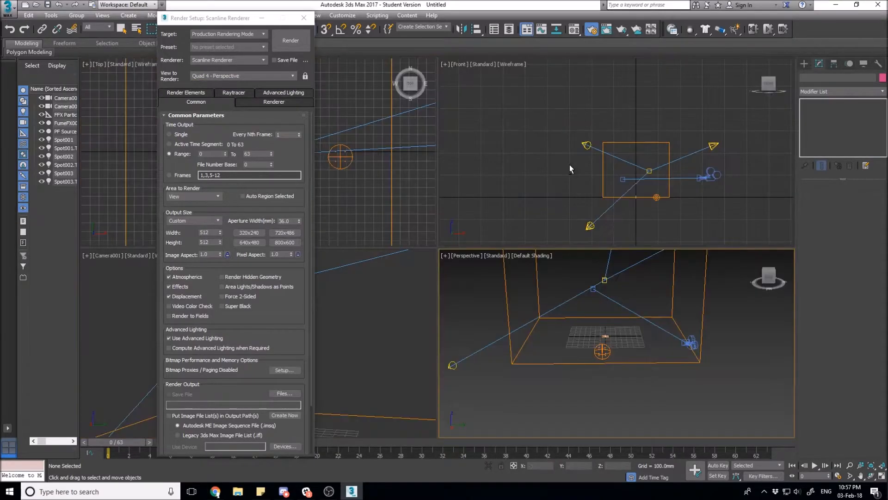
{"action": "left_click", "coordinate": [384, 272]}
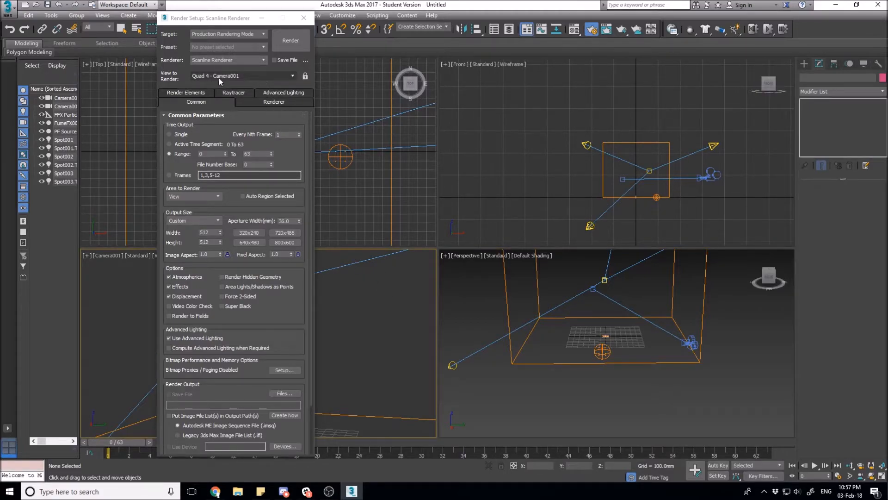
{"action": "left_click", "coordinate": [463, 294]}
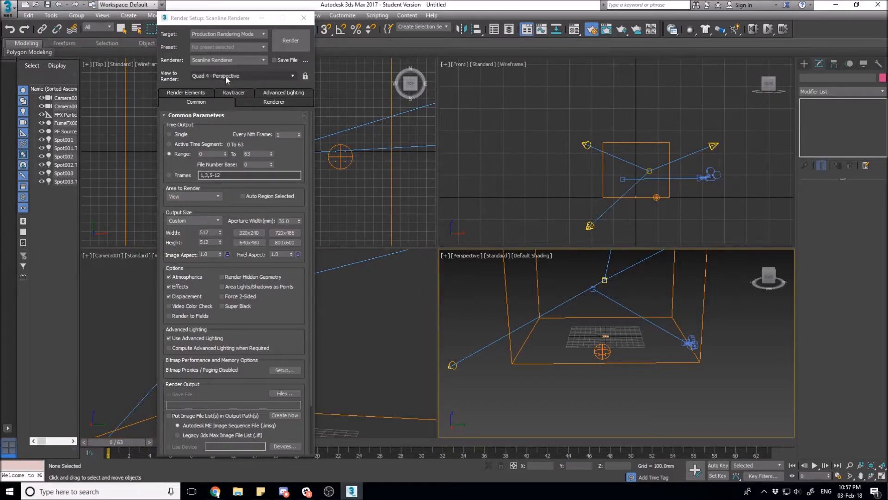
{"action": "left_click", "coordinate": [404, 292]}
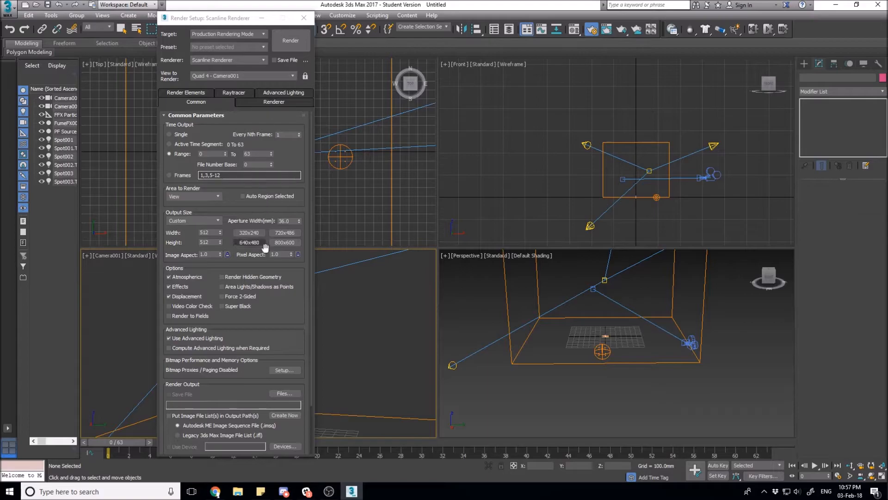
{"action": "left_click", "coordinate": [249, 59]}
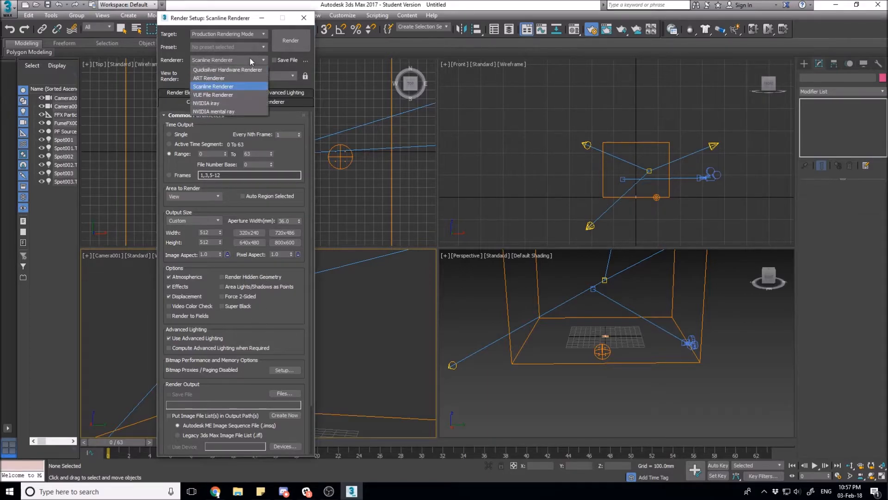
{"action": "left_click", "coordinate": [249, 57]}
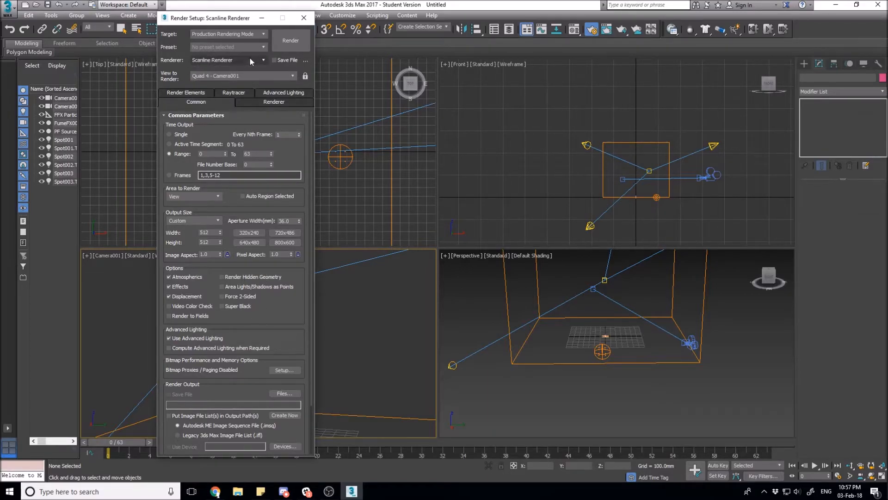
{"action": "left_click", "coordinate": [245, 37]}
{"action": "left_click", "coordinate": [243, 43]}
Step: Open the file browser for the render output and browse to the 2terra (E:) drive
{"action": "scroll", "coordinate": [237, 262], "scroll_direction": "down", "scroll_amount": 3}
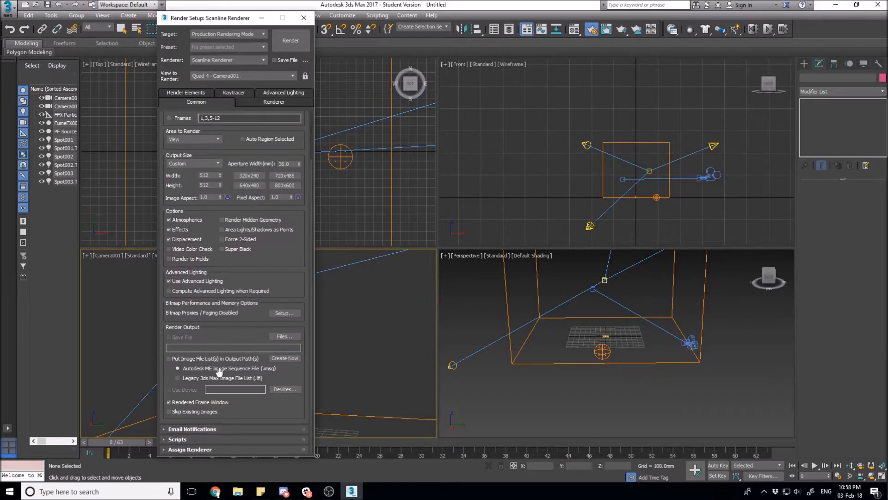
{"action": "left_click", "coordinate": [281, 336]}
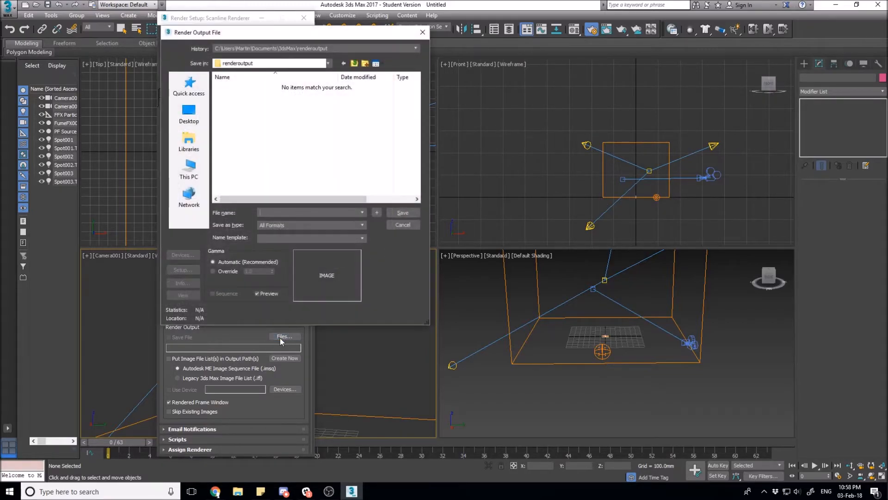
{"action": "left_click", "coordinate": [422, 32]}
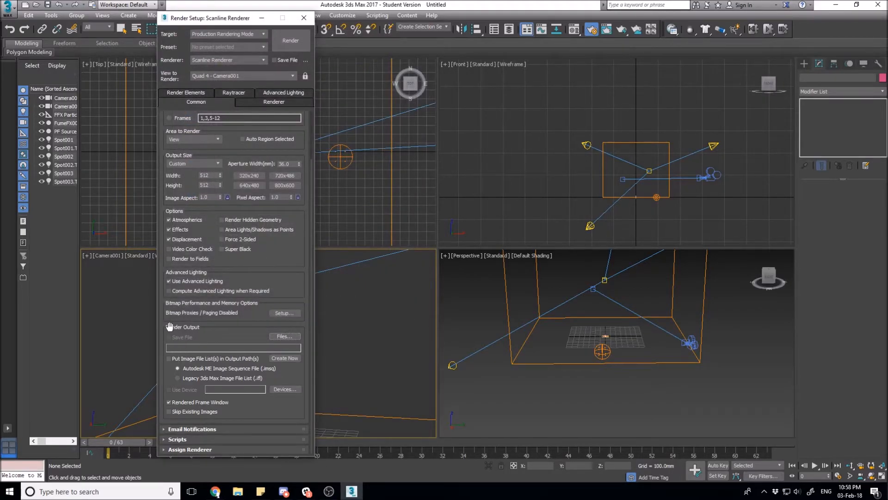
{"action": "left_click", "coordinate": [289, 337]}
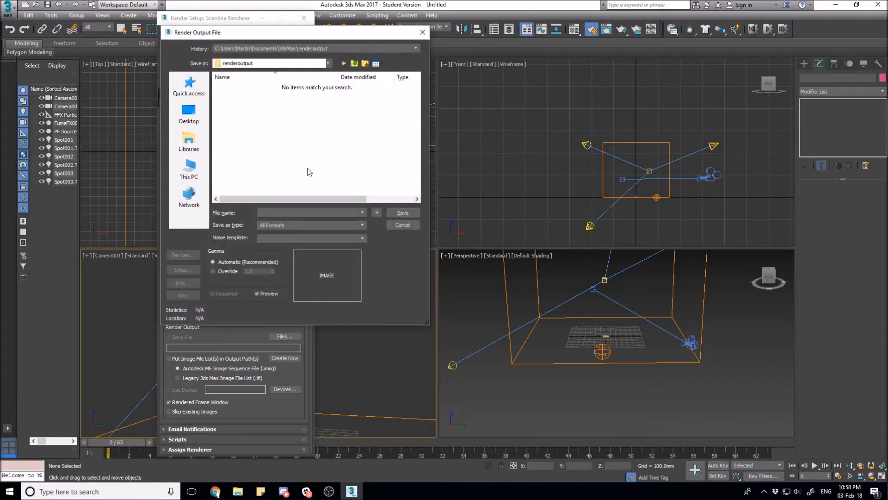
{"action": "left_click", "coordinate": [188, 168]}
{"action": "scroll", "coordinate": [257, 169], "scroll_direction": "down", "scroll_amount": 5}
{"action": "left_click", "coordinate": [253, 191]}
{"action": "double_click", "coordinate": [253, 190]}
{"action": "scroll", "coordinate": [257, 169], "scroll_direction": "down", "scroll_amount": 5}
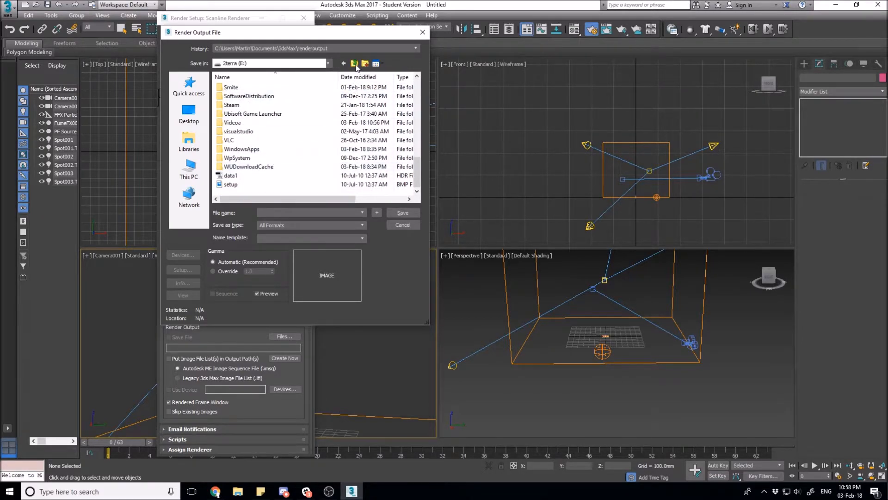
Step: Create a folder named FumeFXSmokeRender on the 2terra (E:) drive and open it as the render's save location
{"action": "left_click", "coordinate": [364, 64]}
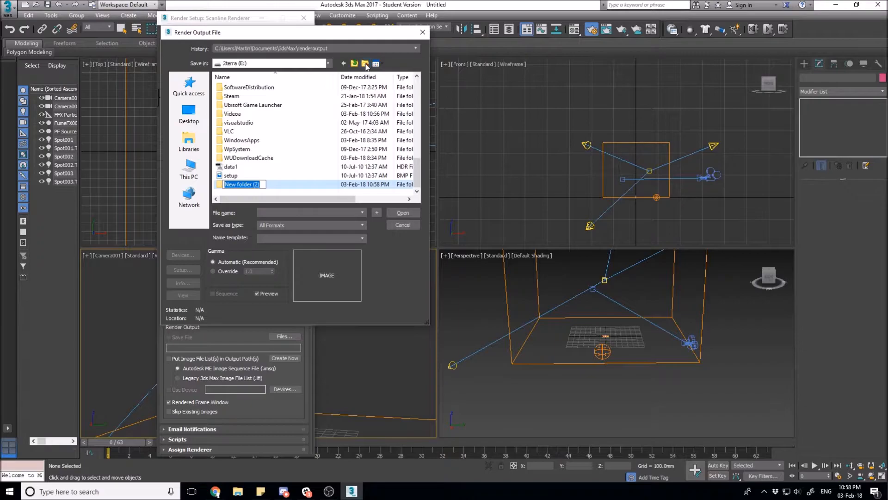
{"action": "type", "text": "FumeFXSMokeREnder"}
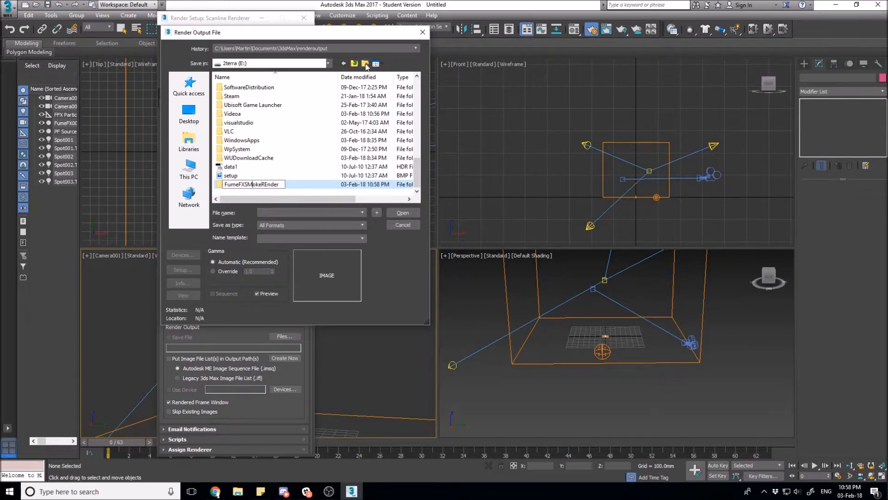
{"action": "key", "text": "BackSpace"}
{"action": "type", "text": "m"}
{"action": "key", "text": "Right"}
{"action": "key", "text": "Right"}
{"action": "key", "text": "Right"}
{"action": "key", "text": "Right"}
{"action": "key", "text": "BackSpace"}
{"action": "type", "text": "e"}
{"action": "key", "text": "Return"}
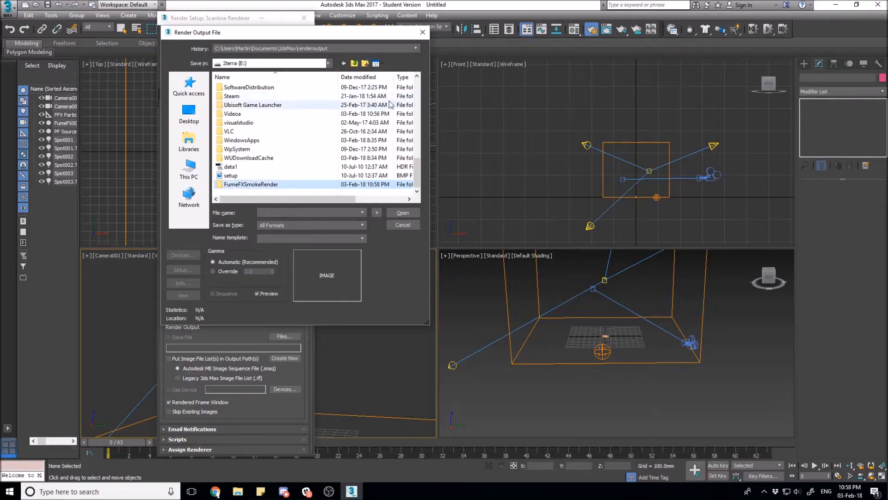
{"action": "double_click", "coordinate": [265, 184]}
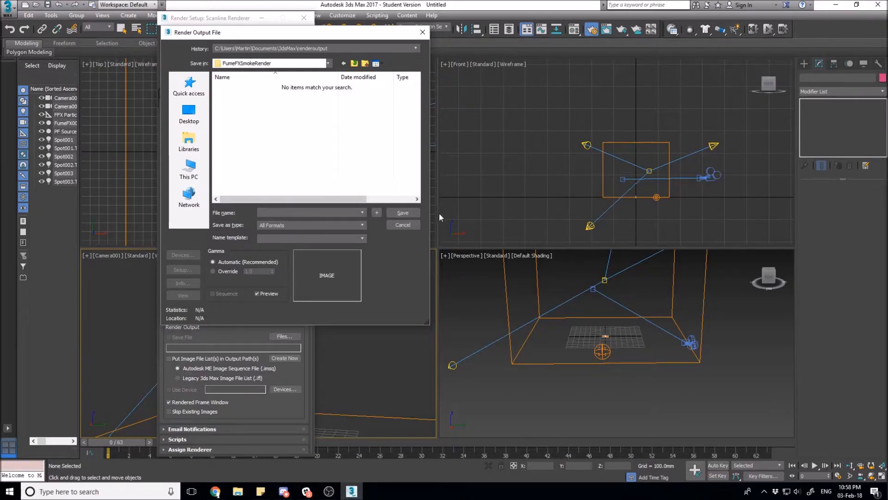
Step: Save the render output as a Targa image sequence named FumeFXSmoke_01, keeping 32 bits per pixel, compression and pre-multiplied alpha
{"action": "left_click", "coordinate": [279, 226]}
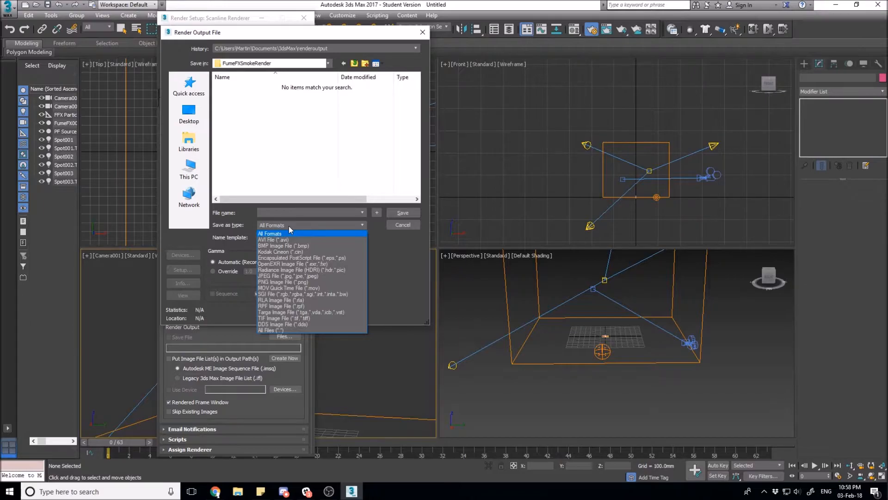
{"action": "left_click", "coordinate": [316, 313]}
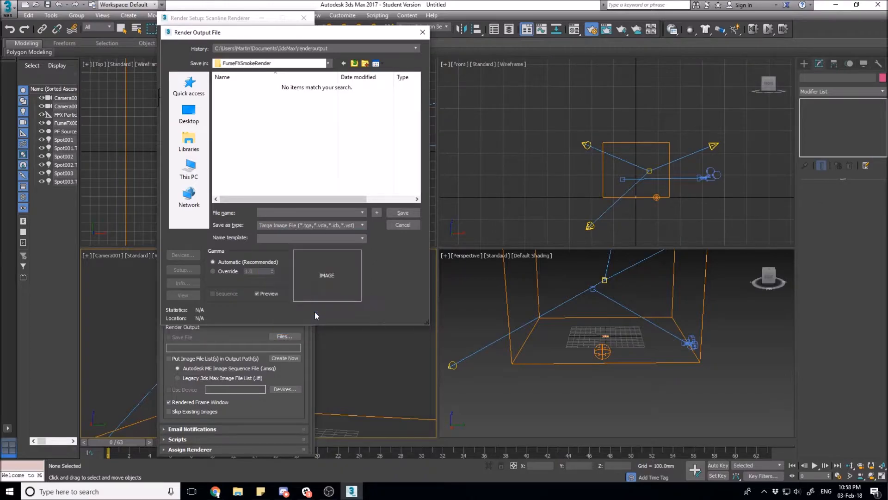
{"action": "left_click", "coordinate": [280, 214]}
{"action": "type", "text": "Fume"}
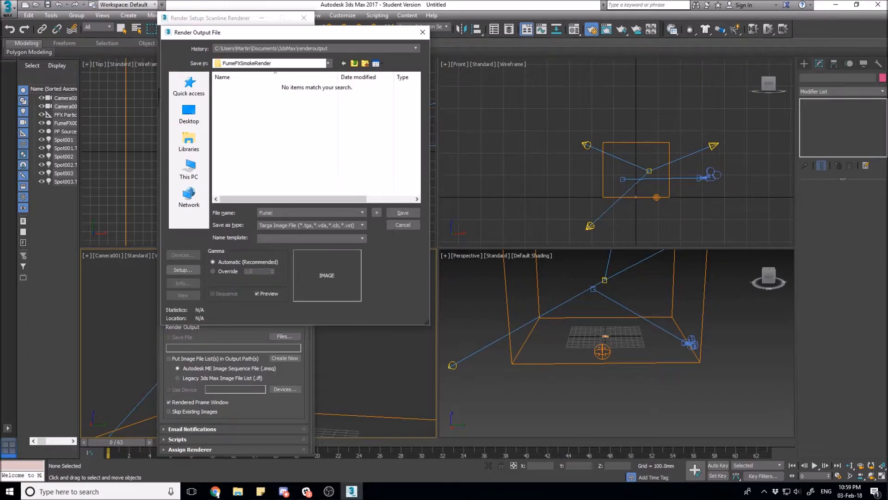
{"action": "type", "text": "FXSmoke_01"}
{"action": "left_click", "coordinate": [406, 212]}
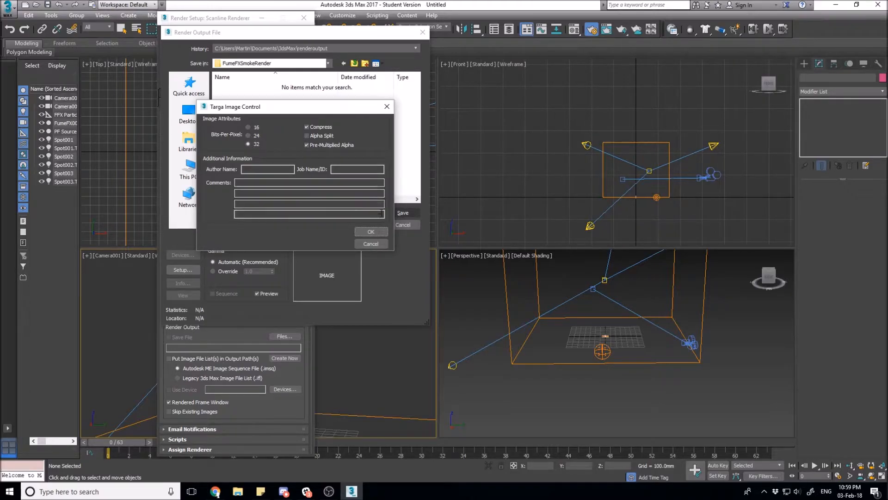
{"action": "left_click", "coordinate": [376, 231]}
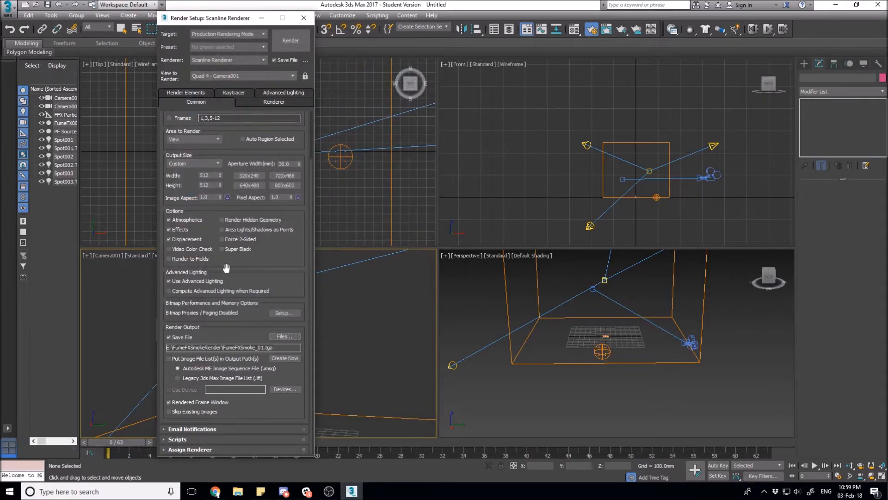
Step: Render the frame range 0 to 63 from Camera001 and move the rendered frame window clear of the render settings
{"action": "scroll", "coordinate": [249, 360], "scroll_direction": "up", "scroll_amount": 2}
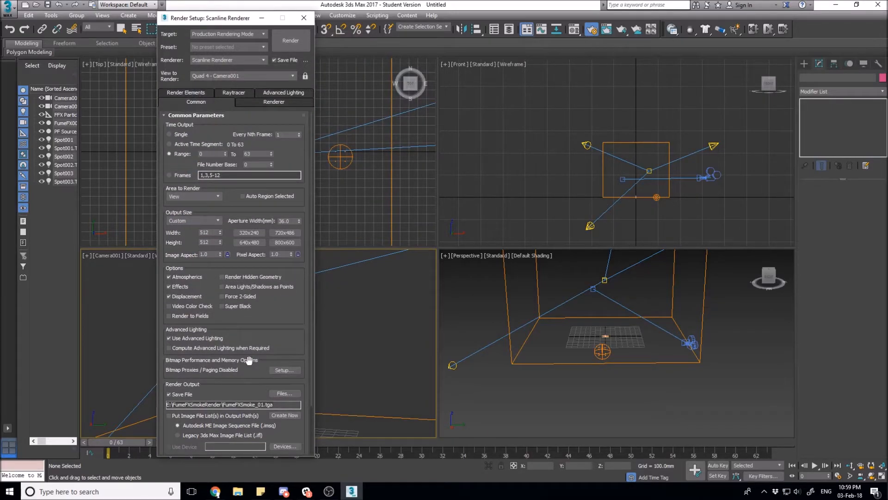
{"action": "left_click", "coordinate": [290, 41]}
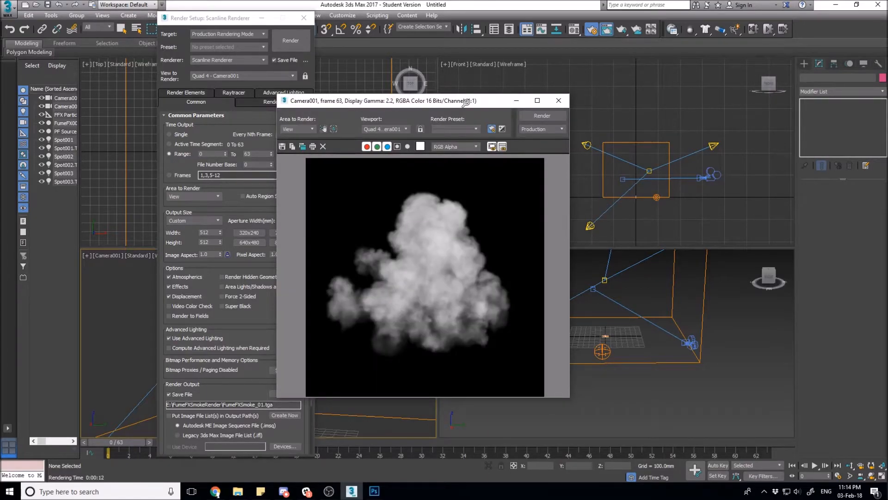
{"action": "left_click_drag", "start_coordinate": [390, 102], "coordinate": [433, 99]}
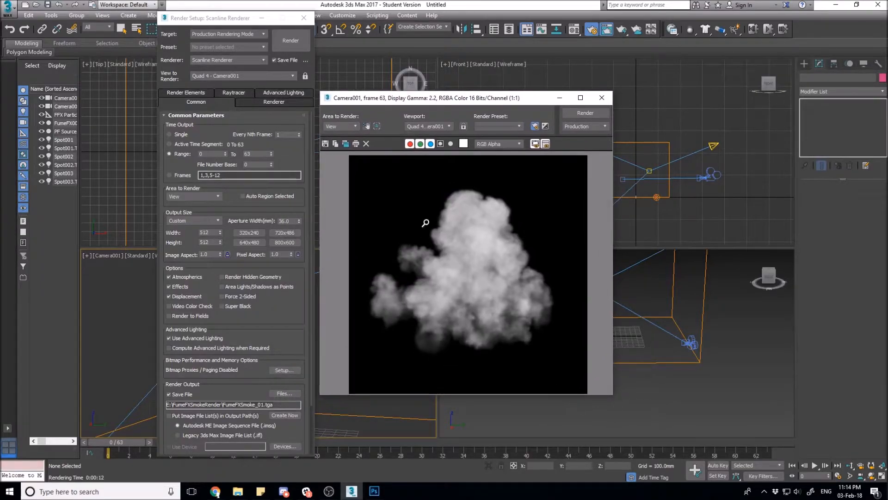
Step: Turn off the red, green and blue channels of the rendered smoke frame and display its alpha channel
{"action": "left_click", "coordinate": [410, 144]}
{"action": "left_click", "coordinate": [420, 144]}
{"action": "left_click", "coordinate": [430, 144]}
{"action": "left_click", "coordinate": [440, 144]}
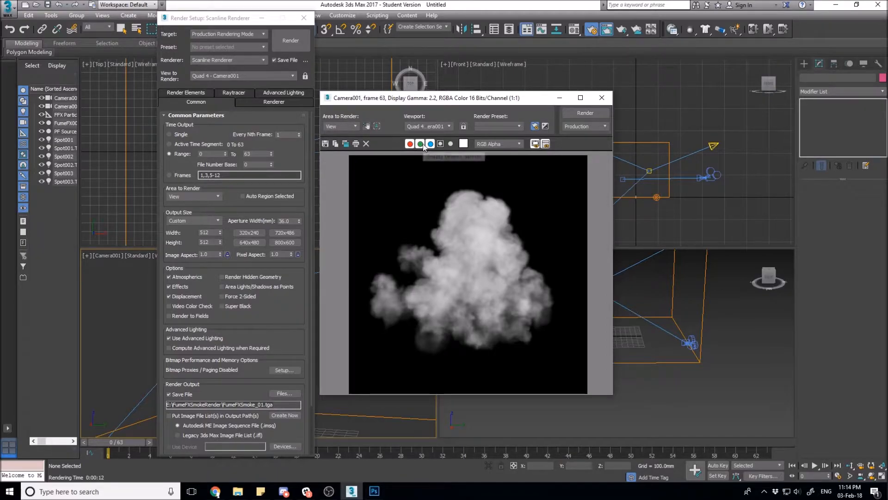
{"action": "left_click", "coordinate": [409, 144]}
{"action": "left_click", "coordinate": [420, 144]}
{"action": "left_click", "coordinate": [431, 144]}
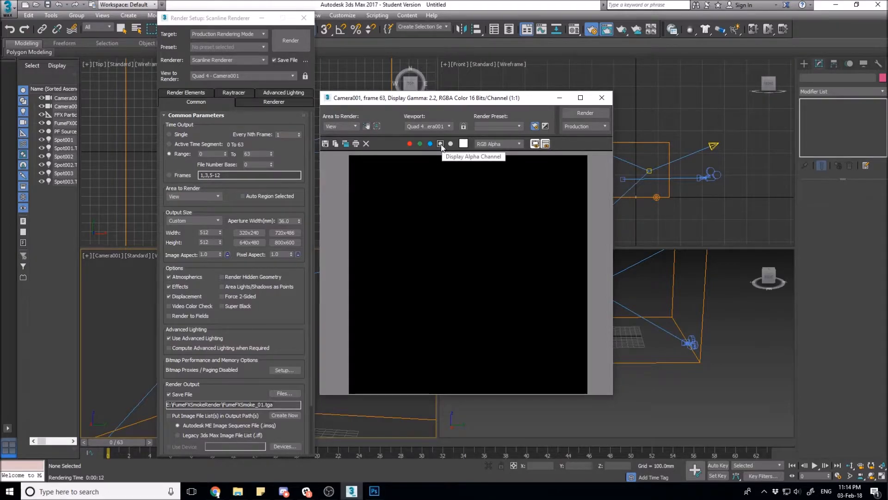
{"action": "left_click", "coordinate": [442, 145]}
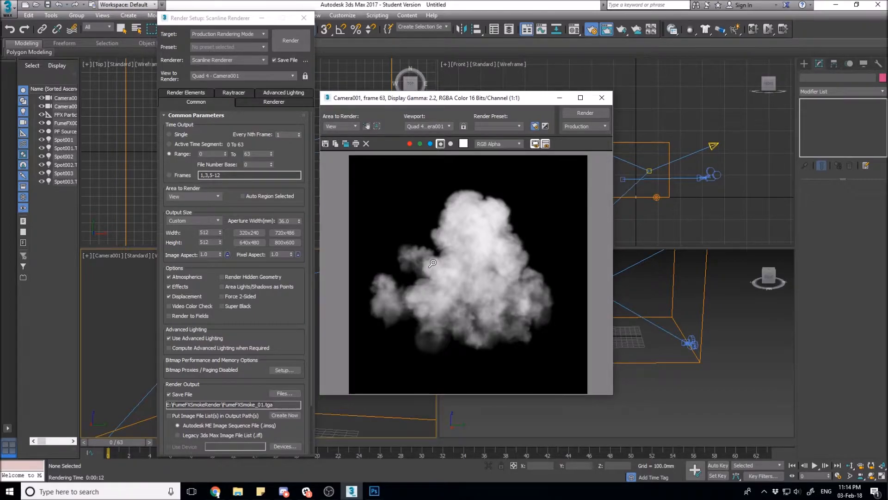
Step: Enable the blue, green and red channels again to view the smoke frame in full colour
{"action": "left_click", "coordinate": [432, 145]}
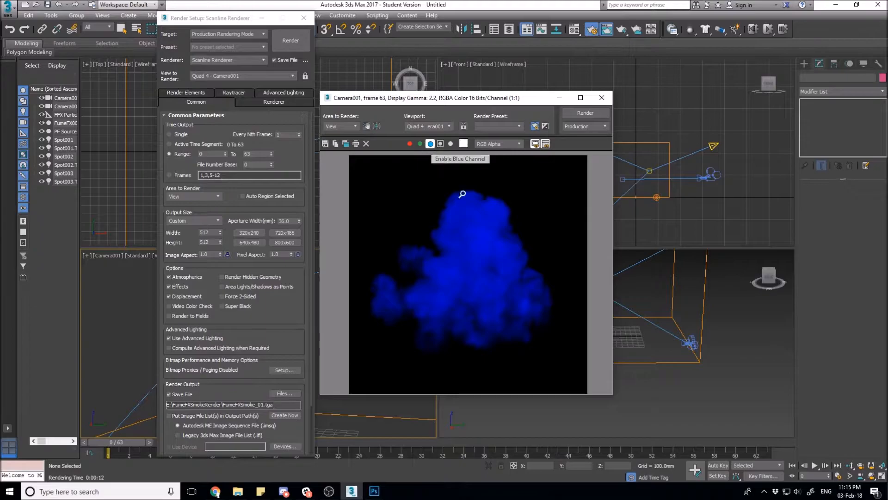
{"action": "left_click", "coordinate": [420, 144]}
{"action": "left_click", "coordinate": [409, 144]}
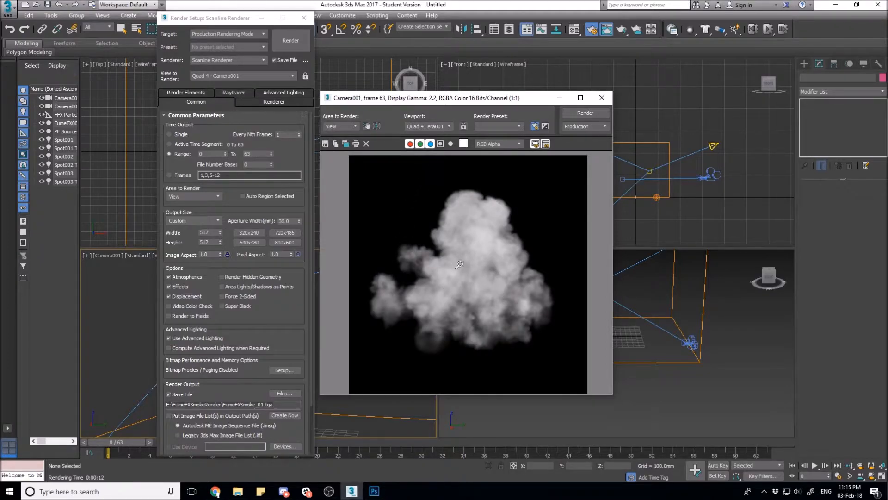
Step: Compare the smoke frame's alpha channel with its recombined blue, green and red channels, finishing on the alpha display
{"action": "left_click", "coordinate": [409, 144]}
{"action": "left_click", "coordinate": [420, 143]}
{"action": "left_click", "coordinate": [430, 143]}
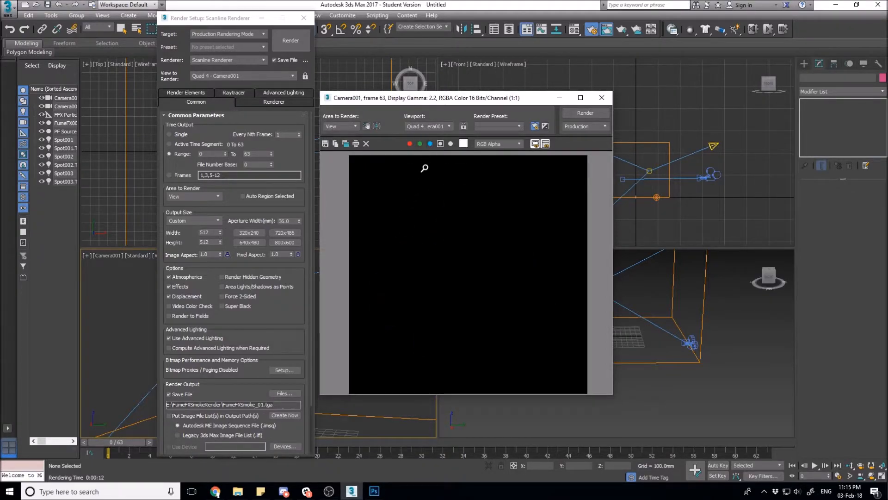
{"action": "left_click", "coordinate": [441, 144]}
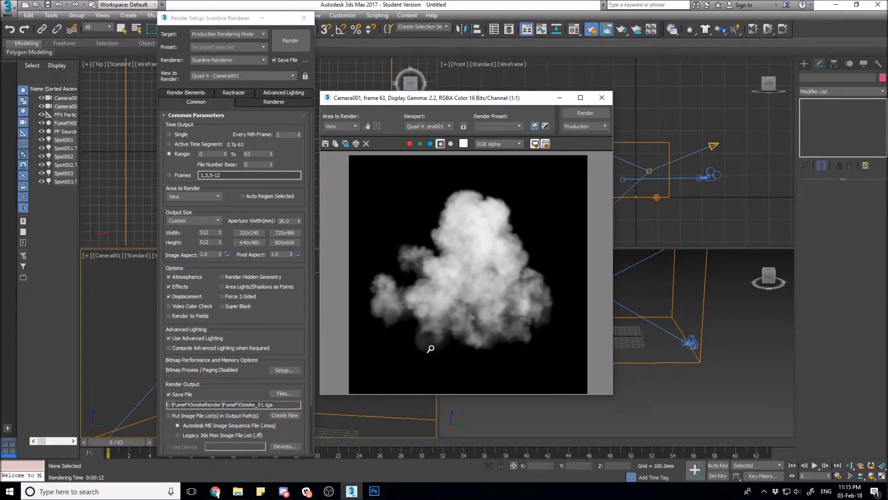
{"action": "left_click", "coordinate": [430, 143]}
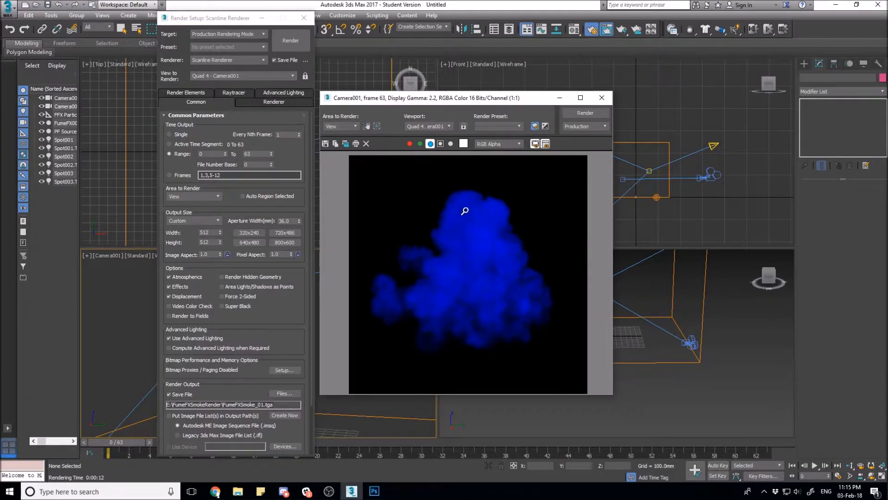
{"action": "left_click", "coordinate": [420, 144]}
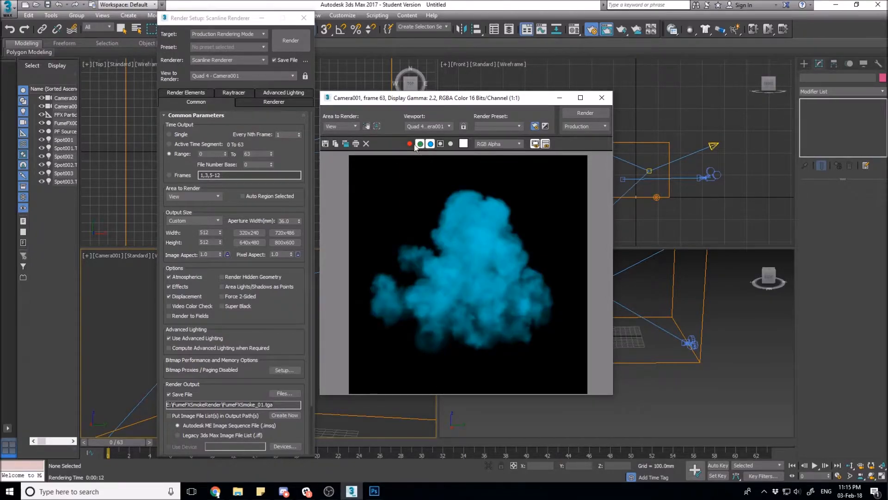
{"action": "left_click", "coordinate": [410, 144]}
{"action": "left_click", "coordinate": [440, 144]}
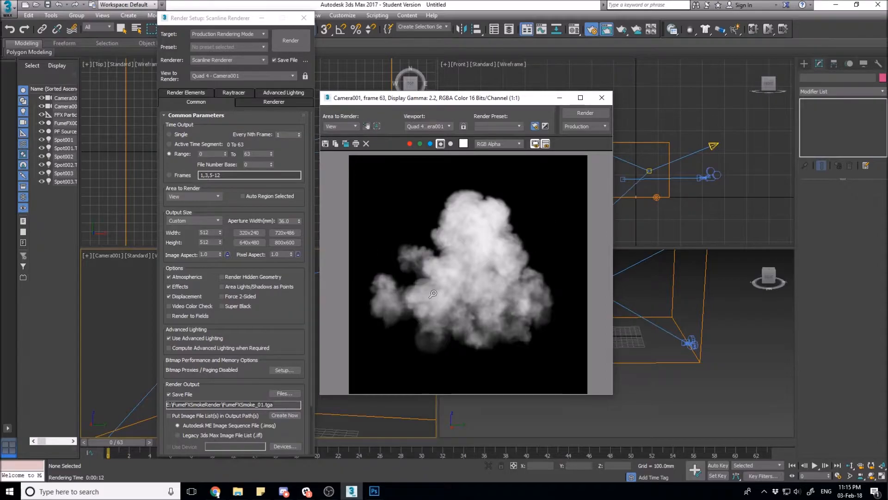
Step: Switch to Photoshop, start the Load Files into Stack script and browse for source files in the FumeFXSmokeRender folder
{"action": "mouse_move", "coordinate": [371, 496]}
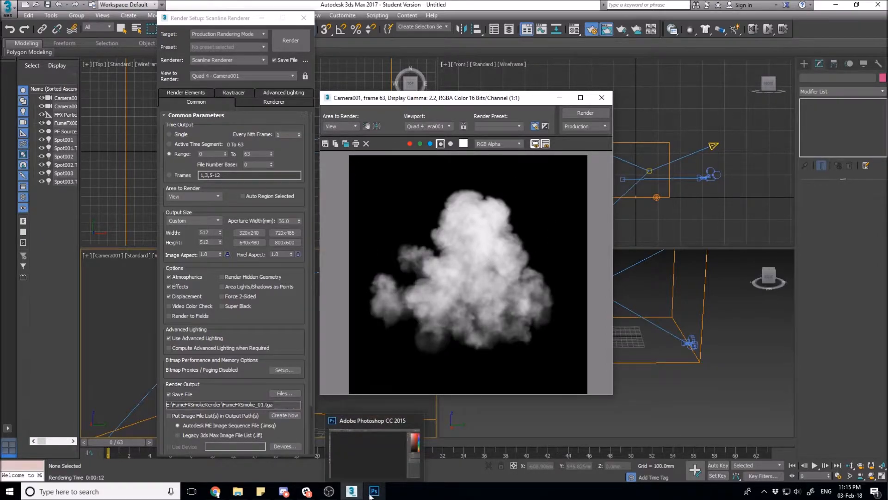
{"action": "left_click", "coordinate": [370, 495]}
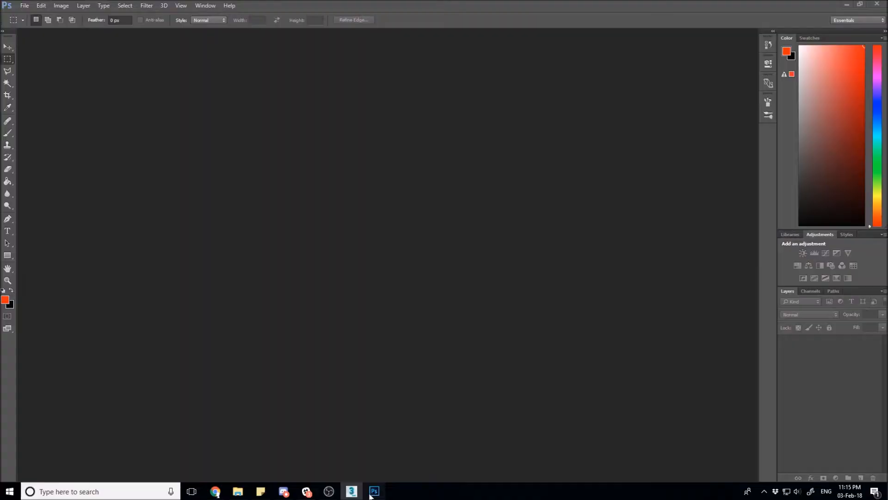
{"action": "left_click", "coordinate": [24, 7]}
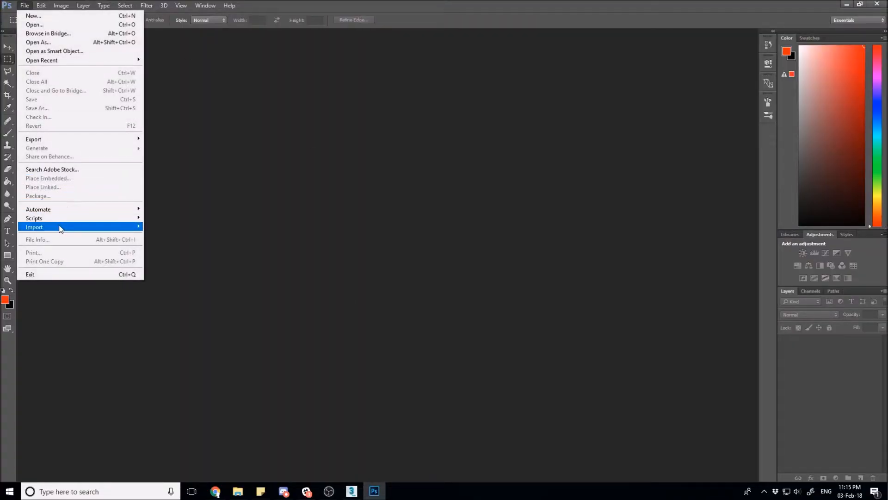
{"action": "mouse_move", "coordinate": [60, 228]}
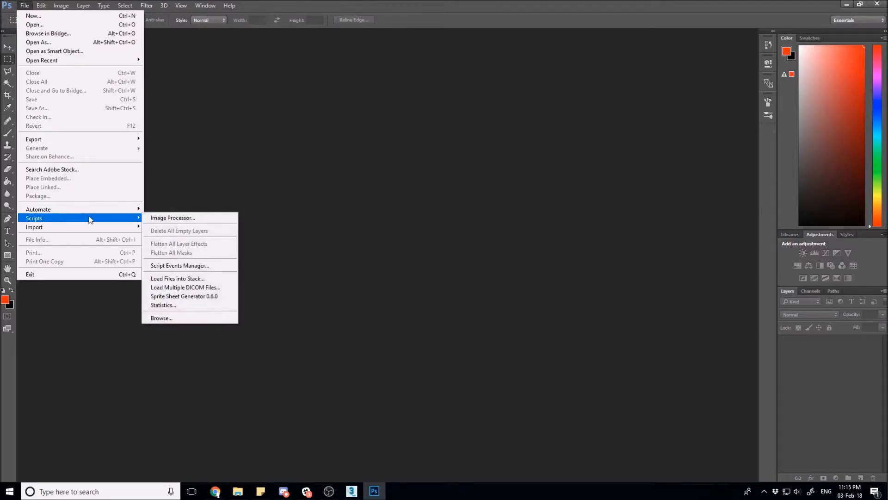
{"action": "left_click", "coordinate": [204, 279]}
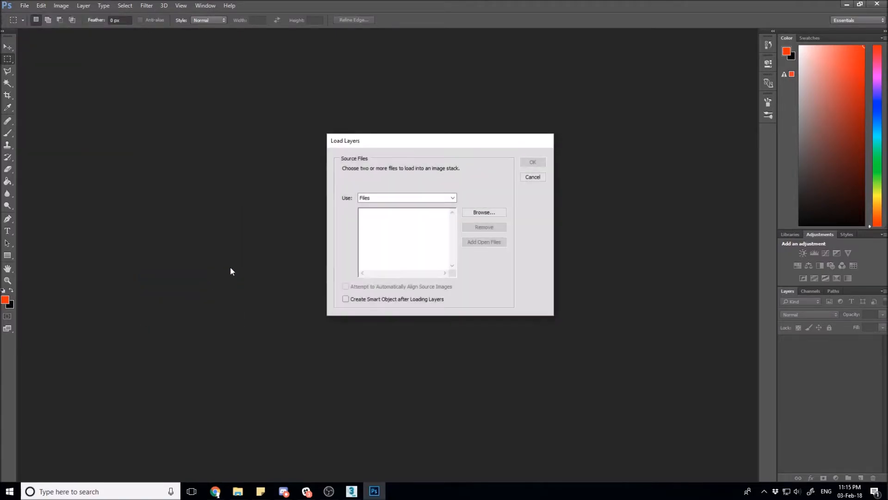
{"action": "left_click", "coordinate": [496, 213]}
{"action": "left_click_drag", "start_coordinate": [468, 156], "coordinate": [460, 101]}
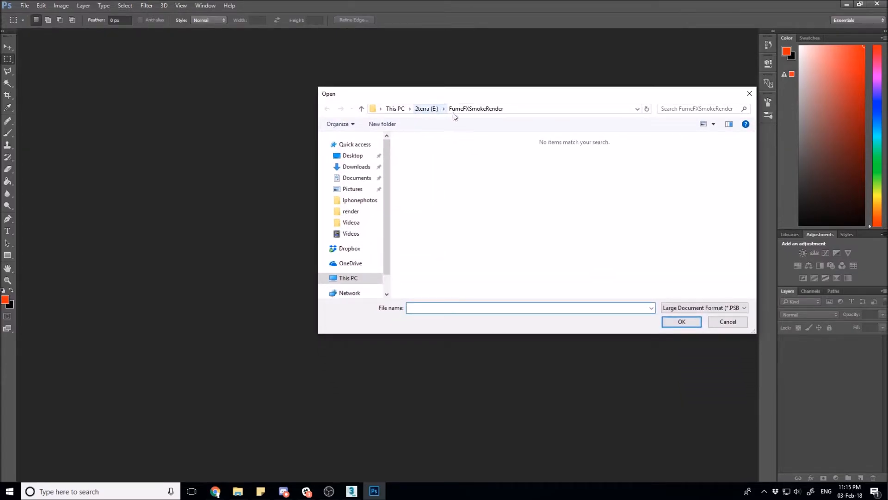
Step: Filter for Targa files, select FumeFXSmoke_010000 through FumeFXSmoke_010063 and load them as a layer stack
{"action": "left_click", "coordinate": [700, 307]}
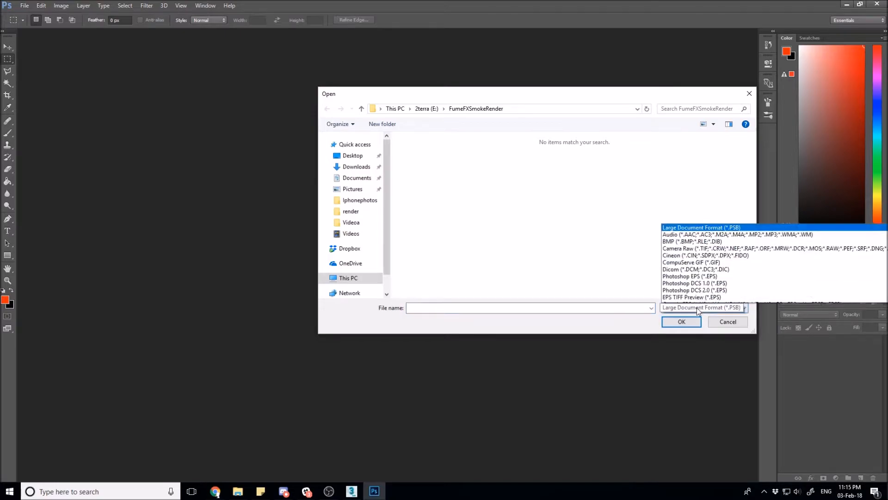
{"action": "left_click", "coordinate": [710, 291]}
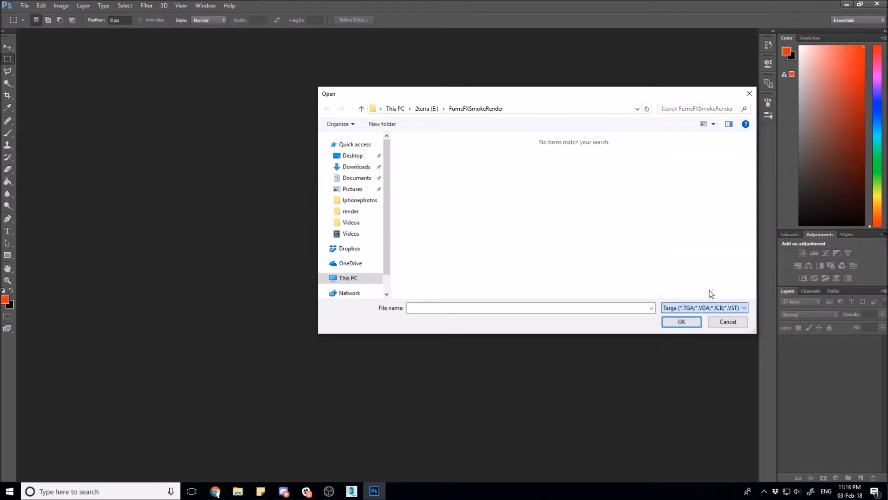
{"action": "left_click", "coordinate": [424, 163]}
{"action": "left_click_drag", "start_coordinate": [753, 158], "coordinate": [753, 268]}
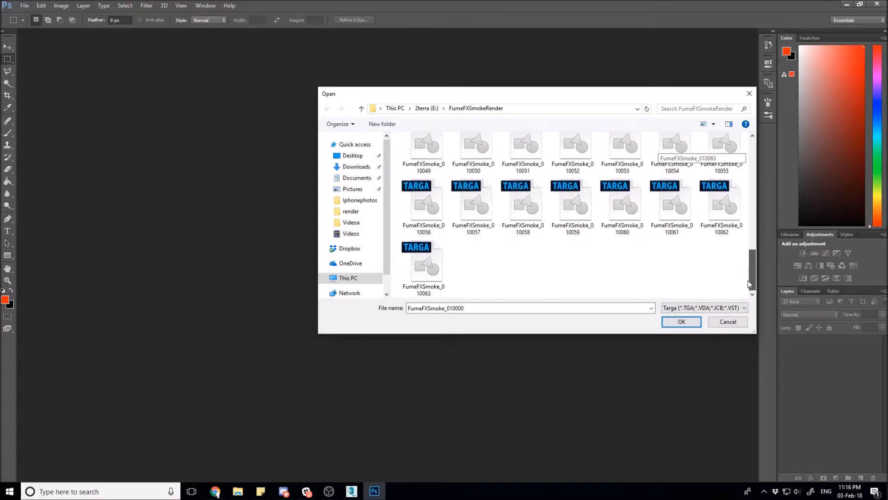
{"action": "left_click", "coordinate": [429, 268], "text": "shift"}
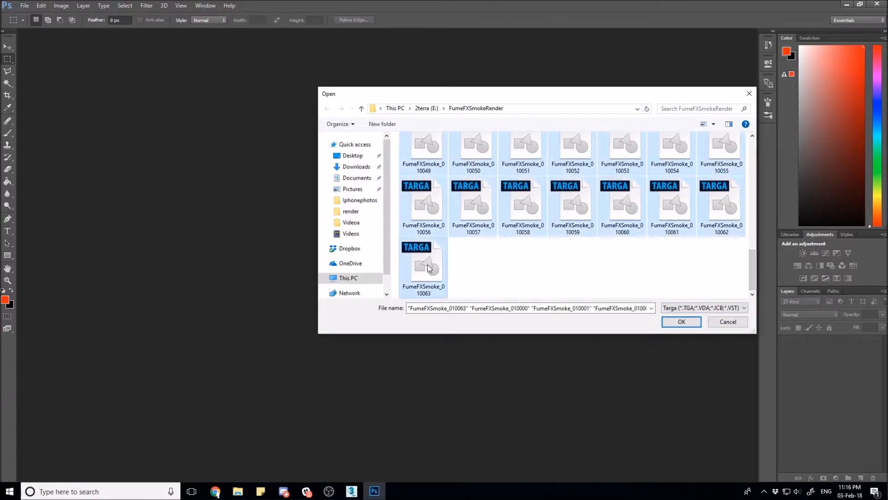
{"action": "left_click", "coordinate": [689, 321]}
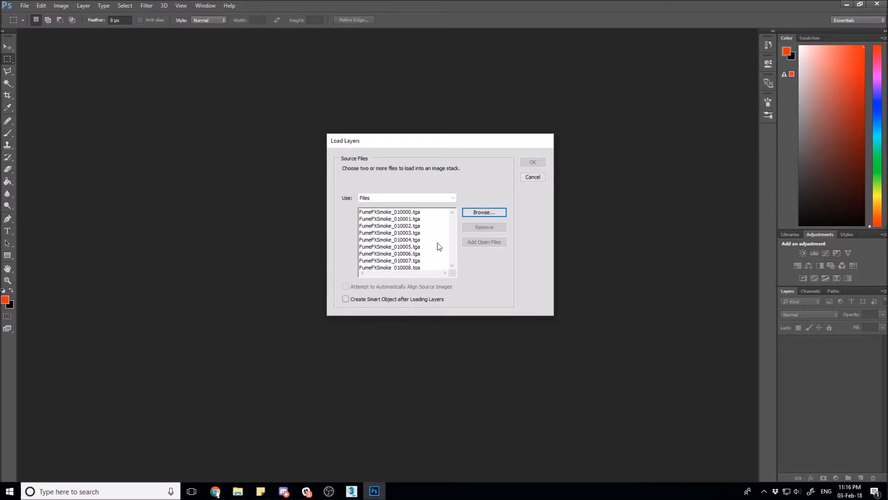
{"action": "left_click", "coordinate": [531, 163]}
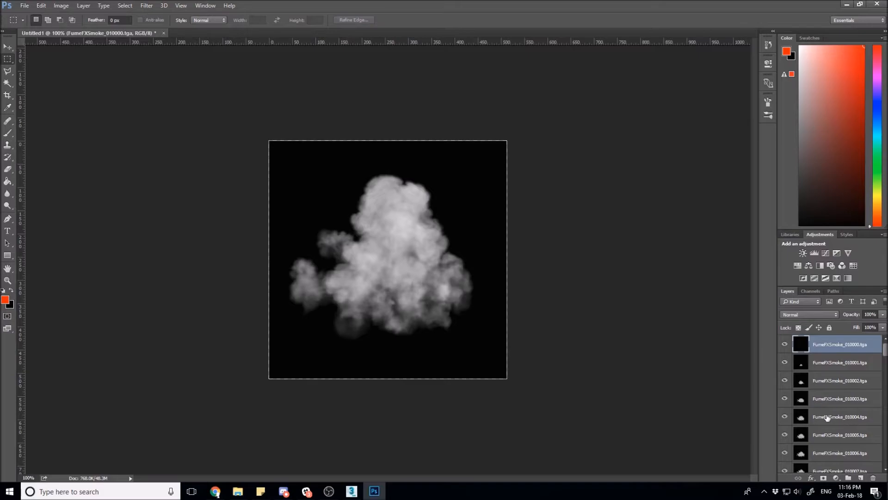
Step: Start the Sprite Sheet Generator 0.6.0 script on the stack of smoke frame layers
{"action": "mouse_move", "coordinate": [884, 357]}
{"action": "left_mouse_down"}
{"action": "mouse_move", "coordinate": [885, 461]}
{"action": "mouse_move", "coordinate": [885, 347]}
{"action": "left_mouse_up"}
{"action": "left_click", "coordinate": [26, 6]}
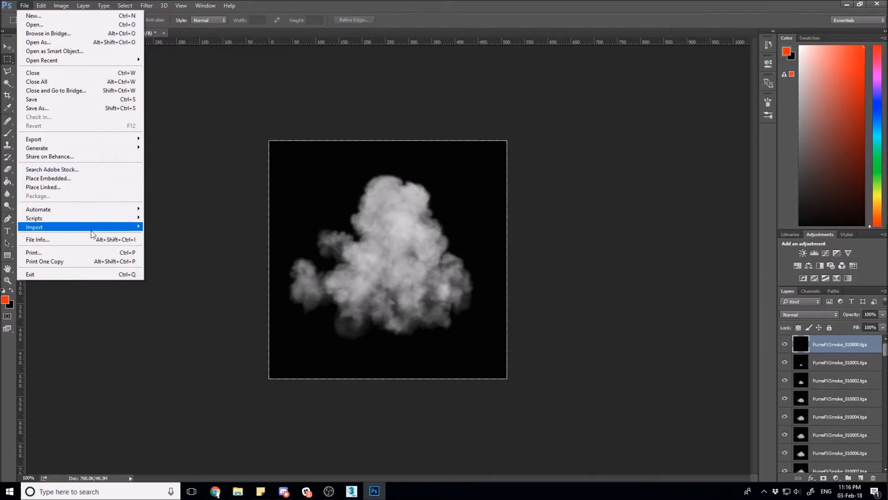
{"action": "mouse_move", "coordinate": [100, 221]}
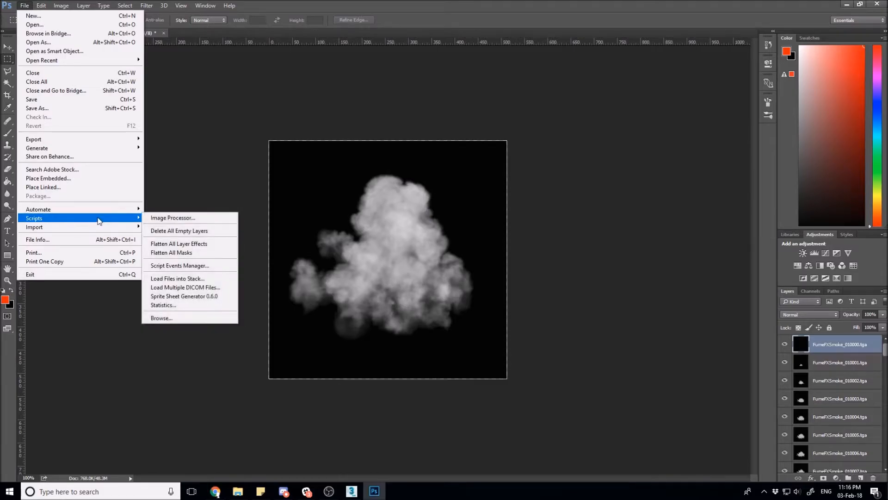
{"action": "left_click", "coordinate": [193, 297]}
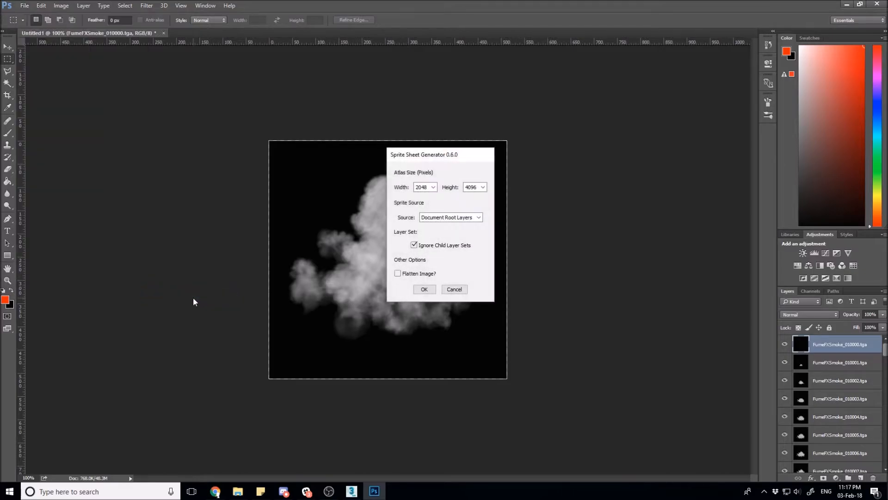
{"action": "left_click_drag", "start_coordinate": [437, 155], "coordinate": [572, 140]}
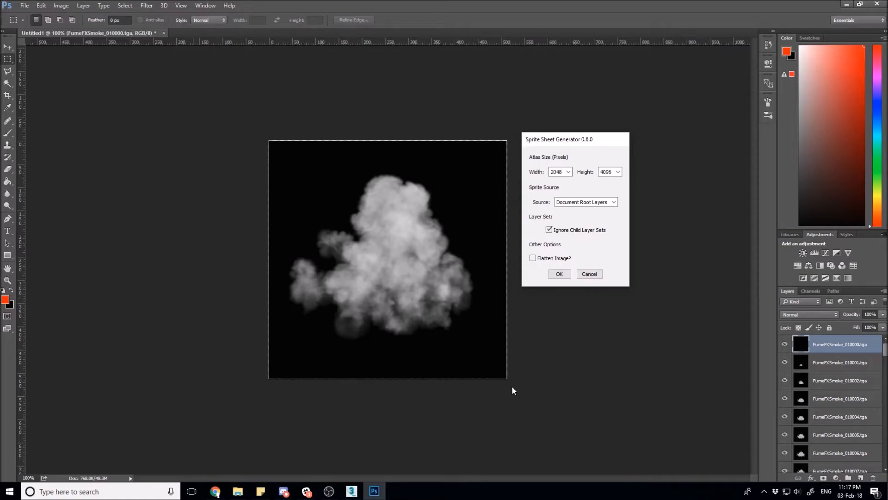
Step: Set the atlas width to 4096 pixels and generate the sprite sheet from the document root layers
{"action": "left_click", "coordinate": [569, 171]}
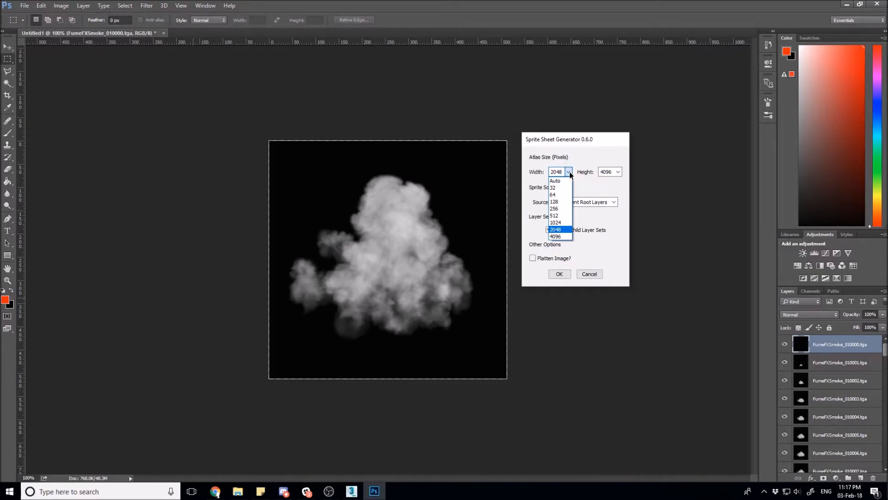
{"action": "left_click", "coordinate": [561, 240]}
{"action": "left_click", "coordinate": [566, 173]}
{"action": "left_click", "coordinate": [560, 241]}
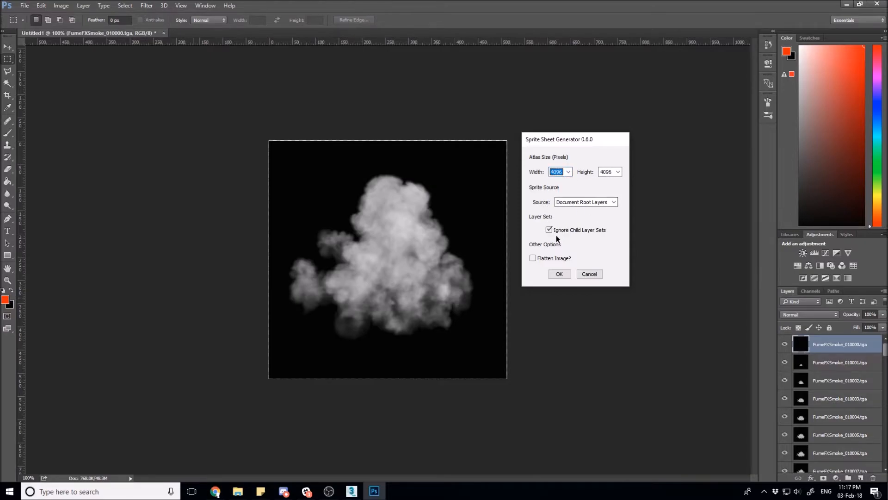
{"action": "left_click", "coordinate": [560, 274]}
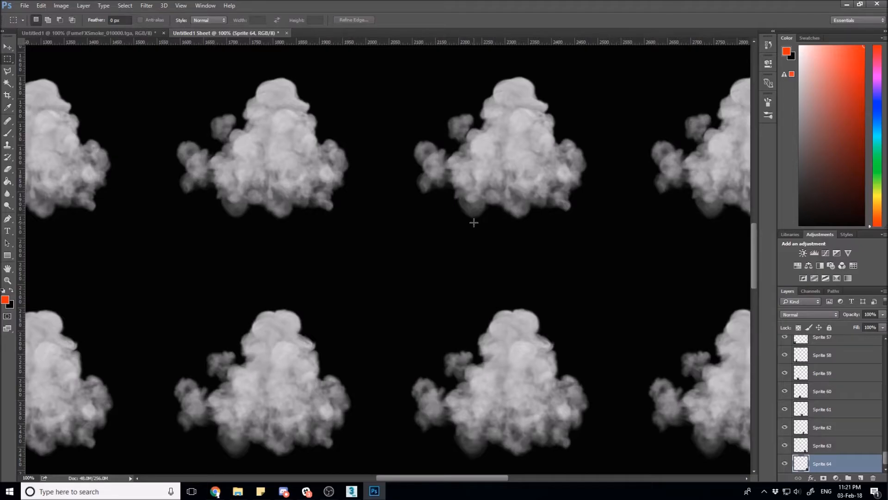
Step: Select all the sprite layers in the generated sheet and merge them into a single layer
{"action": "key", "text": "ctrl+0"}
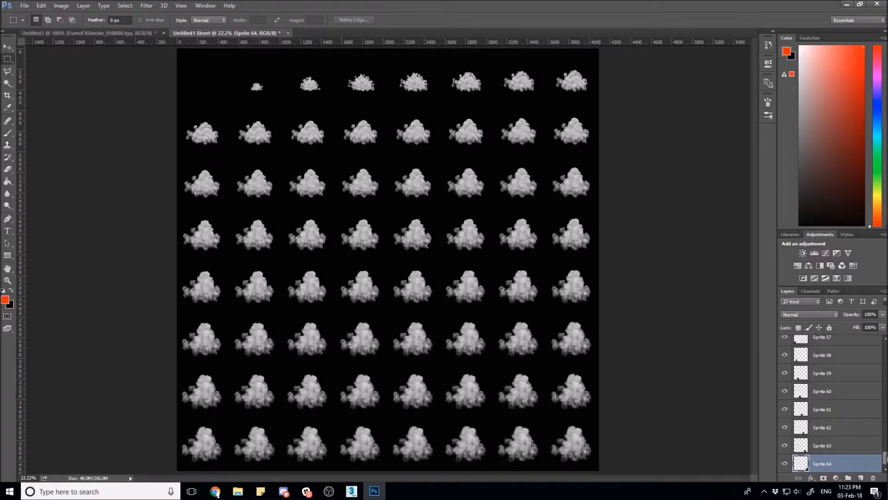
{"action": "left_click_drag", "start_coordinate": [885, 457], "coordinate": [884, 341]}
{"action": "left_click", "coordinate": [842, 347], "text": "shift"}
{"action": "right_click", "coordinate": [850, 349]}
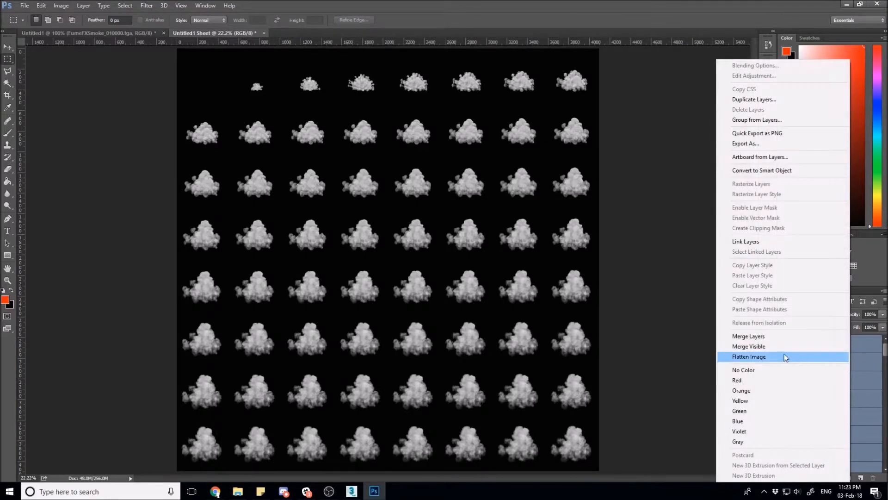
{"action": "left_click", "coordinate": [763, 337]}
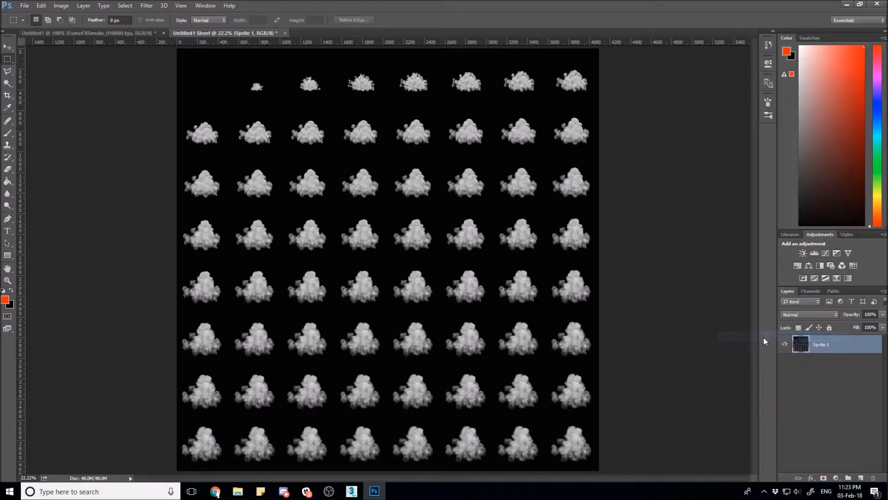
{"action": "left_click", "coordinate": [785, 345]}
{"action": "left_click", "coordinate": [785, 345]}
Step: Add a Curves adjustment layer above the merged sprite layer and inspect the smoke sprites at 100% zoom
{"action": "left_click", "coordinate": [826, 254]}
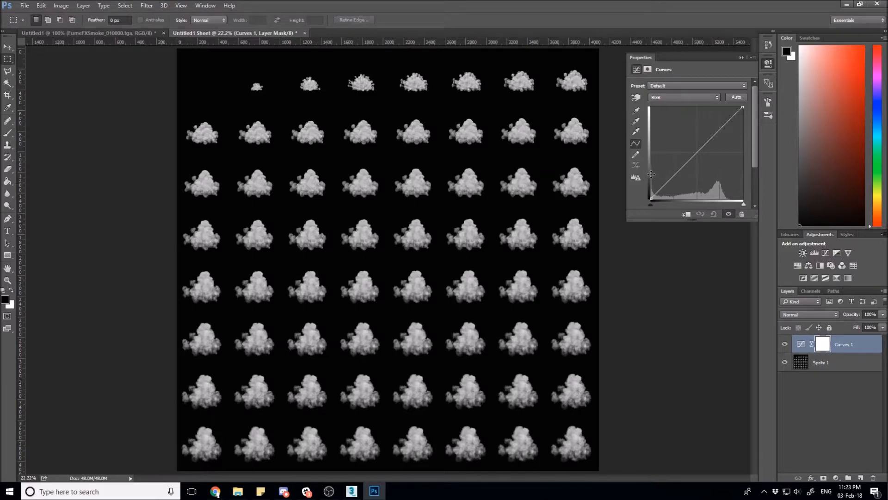
{"action": "left_click", "coordinate": [742, 57]}
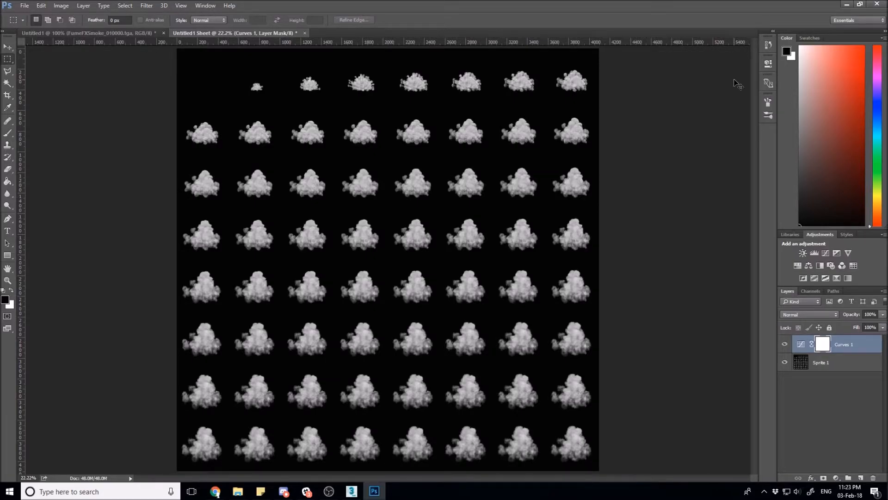
{"action": "key", "text": "ctrl+plus"}
{"action": "key", "text": "ctrl+plus"}
{"action": "key", "text": "ctrl+plus"}
{"action": "key", "text": "ctrl+plus"}
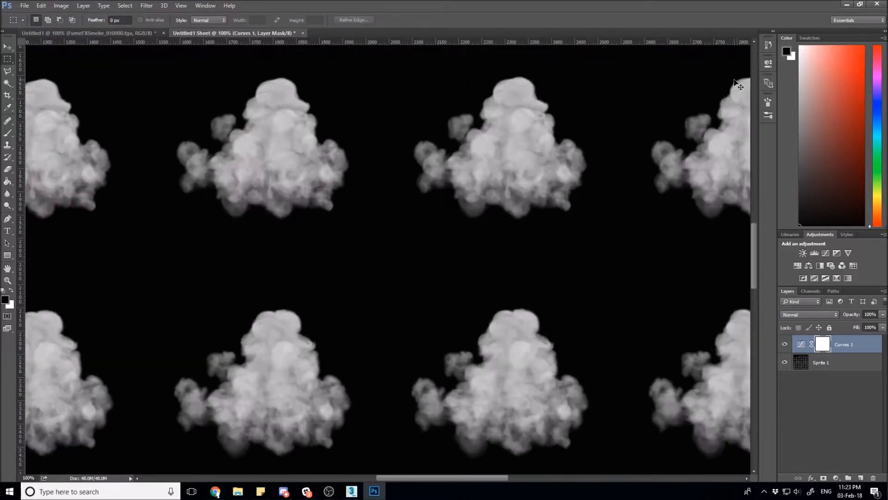
{"action": "scroll", "coordinate": [555, 255], "scroll_direction": "down", "scroll_amount": 3}
{"action": "scroll", "coordinate": [555, 255], "scroll_direction": "down", "scroll_amount": 2}
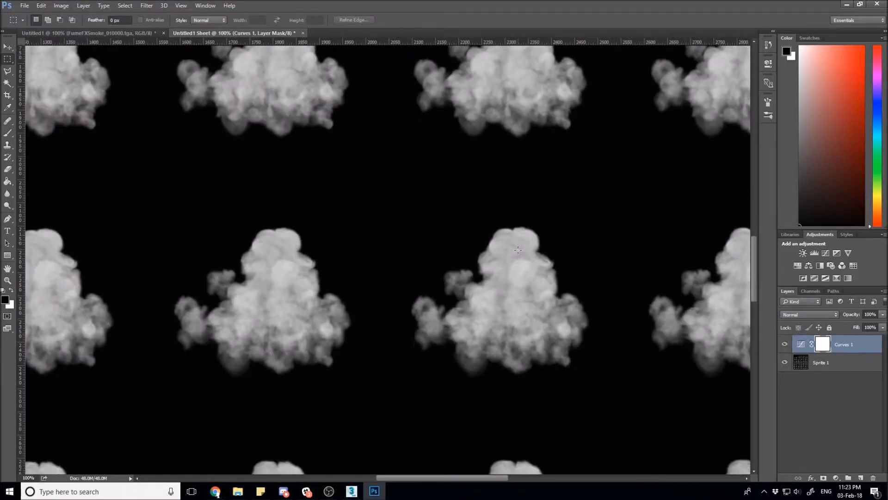
Step: Paint an orange-red test spot with a 60-pixel brush on a new layer over one smoke sprite
{"action": "left_click", "coordinate": [7, 132]}
{"action": "left_click", "coordinate": [11, 291]}
{"action": "key", "text": "bracketleft"}
{"action": "key", "text": "bracketleft"}
{"action": "key", "text": "bracketleft"}
{"action": "key", "text": "bracketleft"}
{"action": "key", "text": "bracketleft"}
{"action": "key", "text": "bracketleft"}
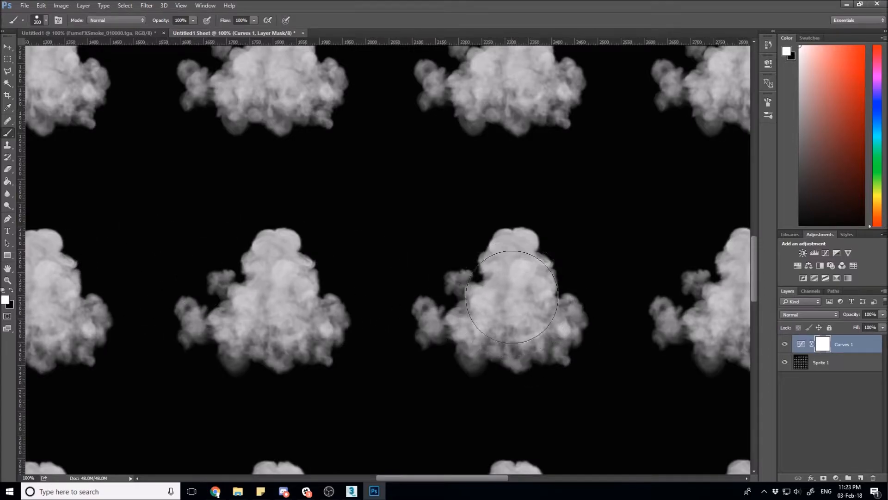
{"action": "left_click", "coordinate": [860, 477]}
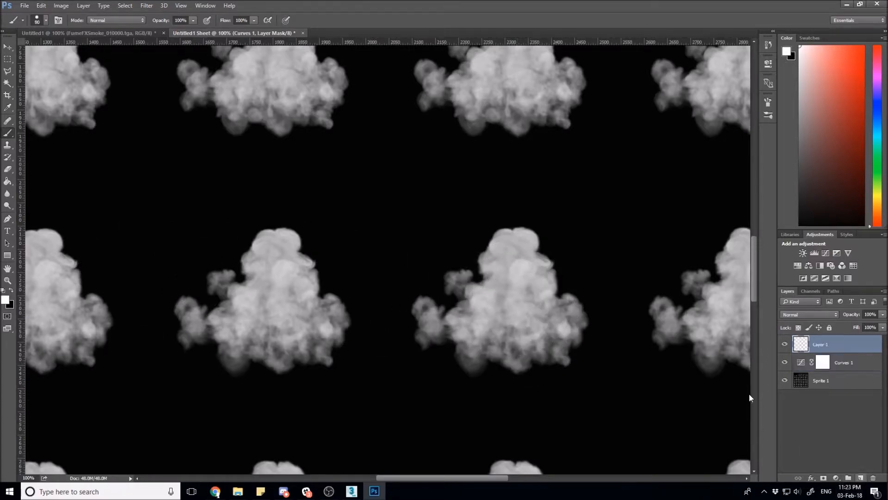
{"action": "key", "text": "bracketleft"}
{"action": "key", "text": "bracketleft"}
{"action": "key", "text": "bracketleft"}
{"action": "left_click_drag", "start_coordinate": [522, 275], "coordinate": [517, 281]}
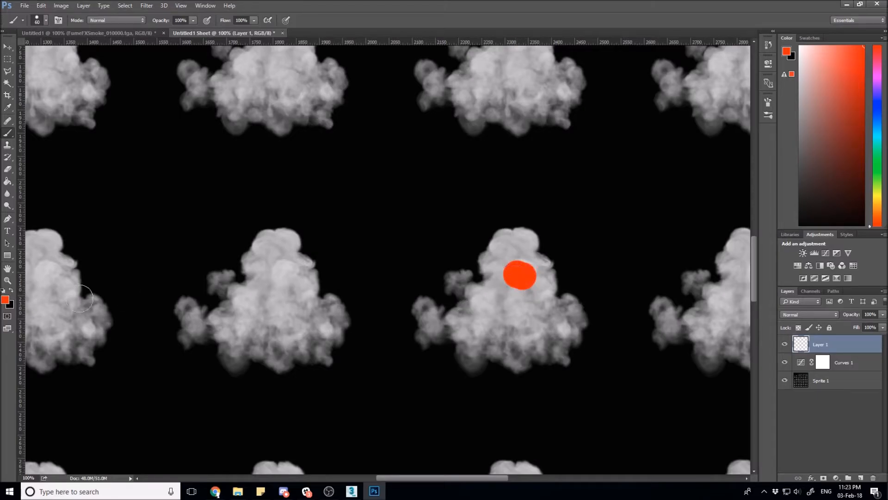
Step: Switch the brush colour to white ffffff, paint test blobs over the smoke sprite's core, and delete the paint layer
{"action": "left_click", "coordinate": [5, 300]}
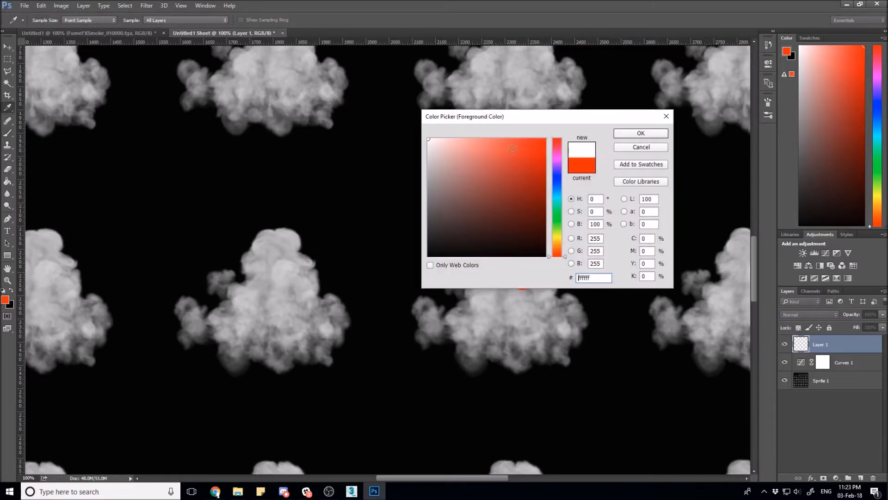
{"action": "left_click", "coordinate": [641, 134]}
{"action": "mouse_move", "coordinate": [520, 272]}
{"action": "left_mouse_down"}
{"action": "mouse_move", "coordinate": [528, 283]}
{"action": "mouse_move", "coordinate": [509, 314]}
{"action": "mouse_move", "coordinate": [472, 293]}
{"action": "left_mouse_up"}
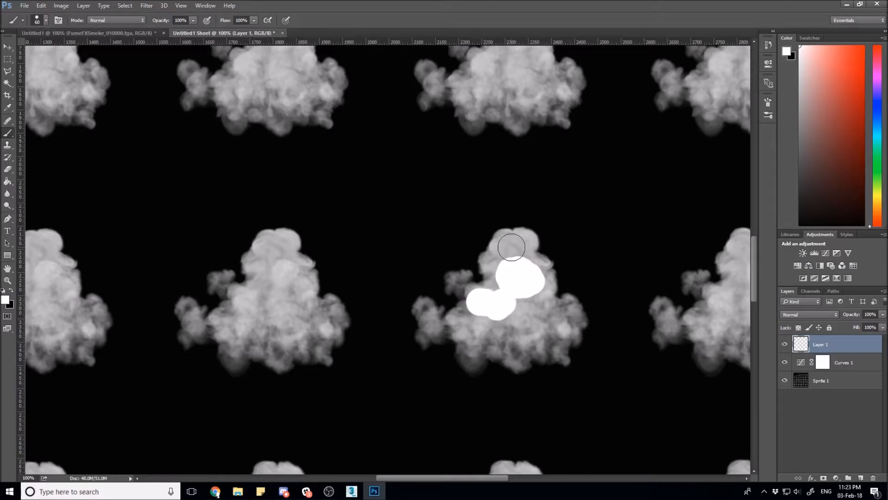
{"action": "left_click", "coordinate": [524, 243]}
{"action": "left_click_drag", "start_coordinate": [542, 292], "coordinate": [542, 294]}
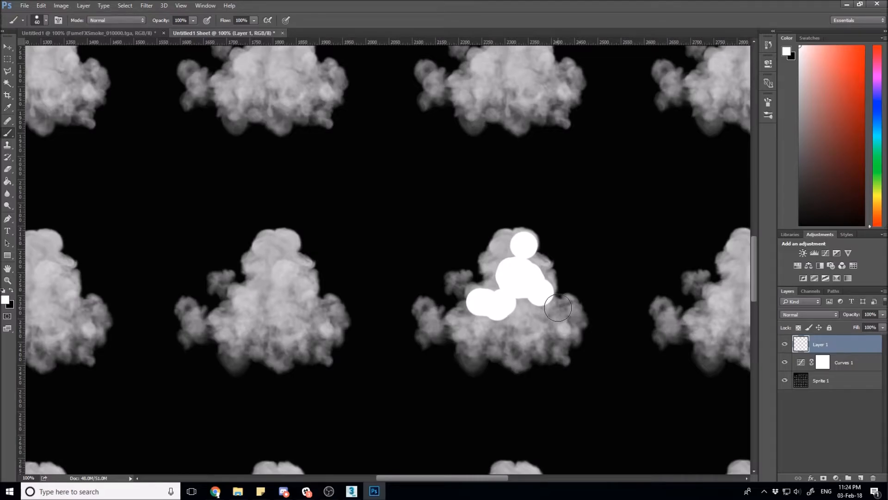
{"action": "key", "text": "v"}
{"action": "key", "text": "Delete"}
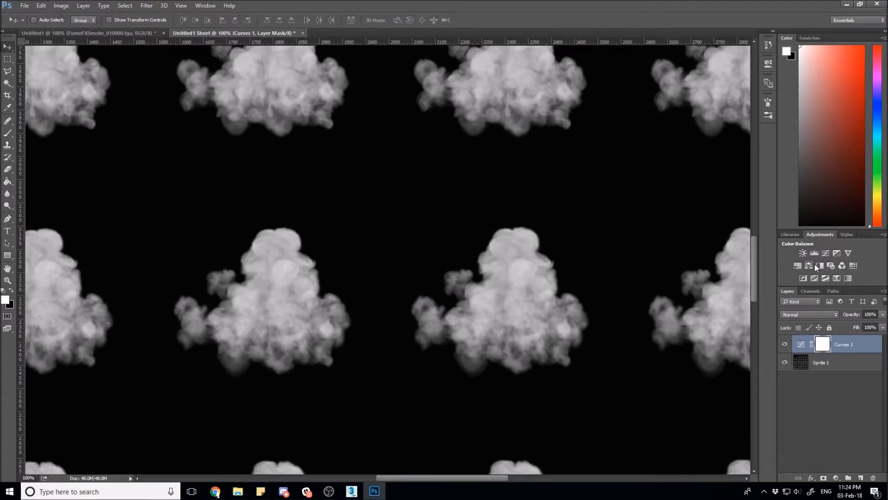
Step: Shape the Curves adjustment into an S-curve with a lowered shadow point and a highlight point to increase the smoke's contrast
{"action": "double_click", "coordinate": [822, 344]}
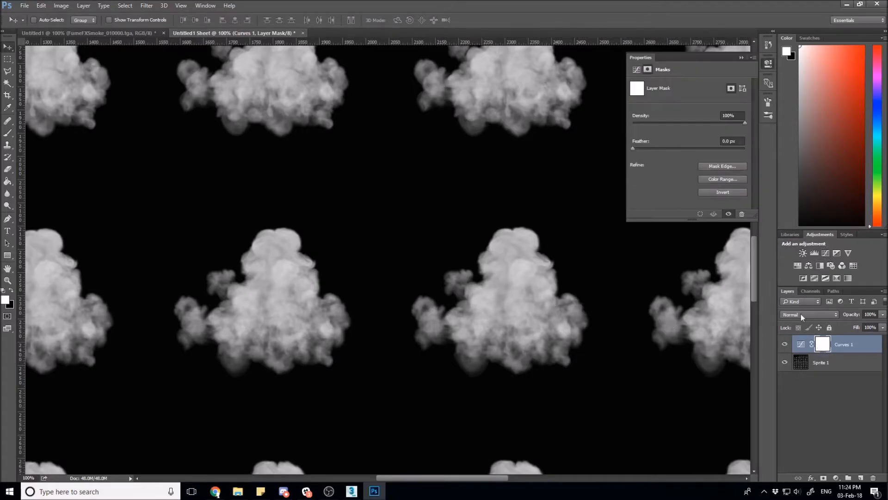
{"action": "left_click", "coordinate": [801, 344]}
{"action": "left_click", "coordinate": [731, 118]}
{"action": "mouse_move", "coordinate": [732, 118]}
{"action": "left_mouse_down"}
{"action": "mouse_move", "coordinate": [710, 112]}
{"action": "mouse_move", "coordinate": [731, 123]}
{"action": "left_mouse_up"}
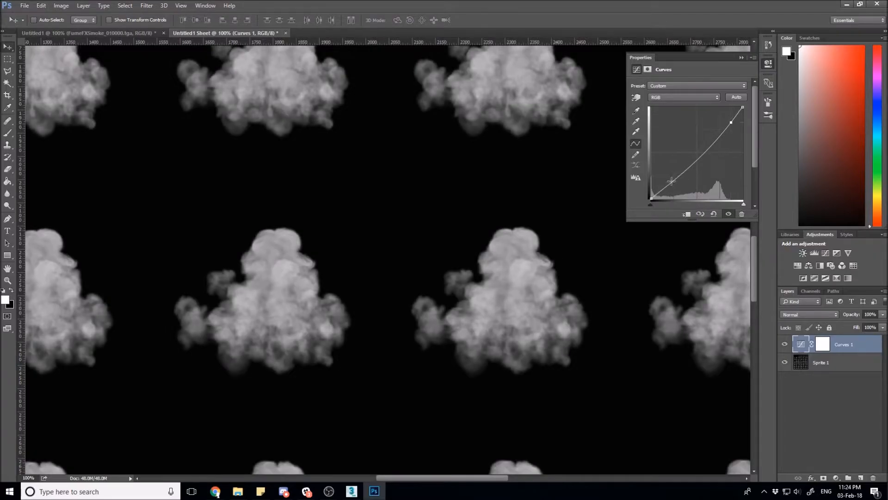
{"action": "left_click_drag", "start_coordinate": [666, 187], "coordinate": [672, 193]}
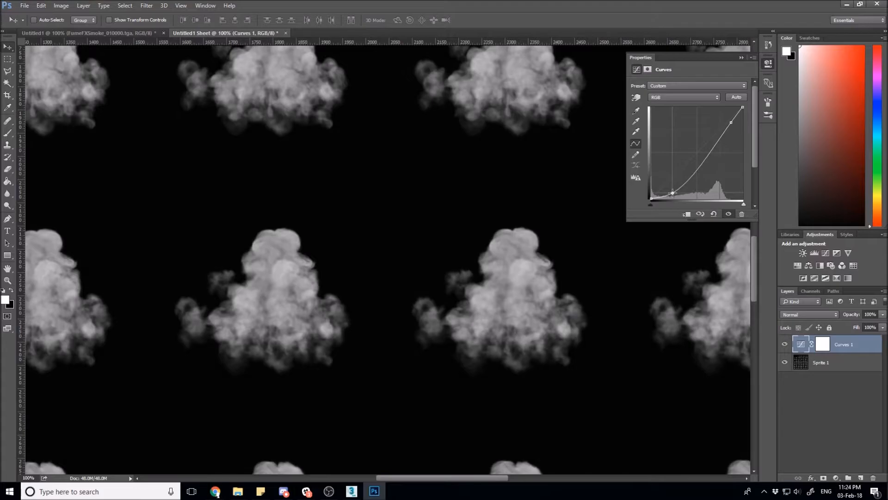
{"action": "mouse_move", "coordinate": [732, 124]}
{"action": "left_mouse_down"}
{"action": "mouse_move", "coordinate": [721, 122]}
{"action": "mouse_move", "coordinate": [729, 124]}
{"action": "left_mouse_up"}
{"action": "left_click_drag", "start_coordinate": [674, 193], "coordinate": [680, 191]}
{"action": "left_click_drag", "start_coordinate": [728, 123], "coordinate": [729, 120]}
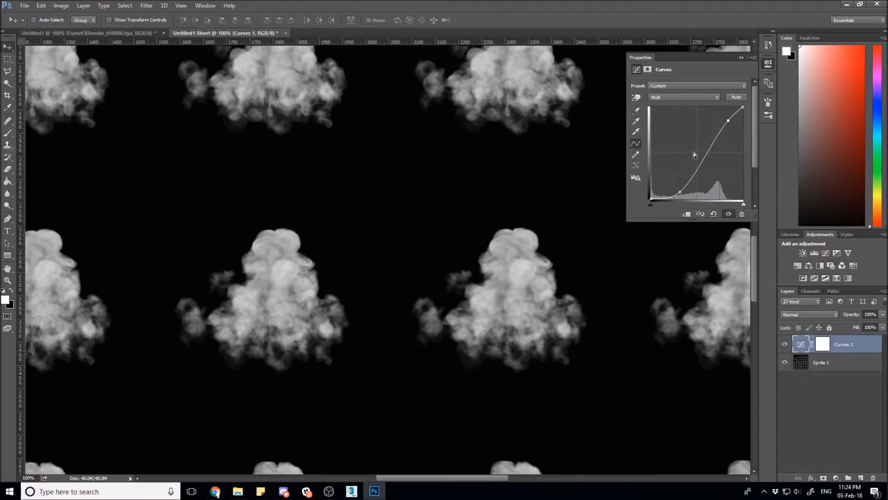
{"action": "left_click", "coordinate": [741, 58]}
Step: Try a Brightness/Contrast adjustment layer above the curves, reset its contrast to 0, and delete the layer
{"action": "scroll", "coordinate": [576, 217], "scroll_direction": "up", "scroll_amount": 3}
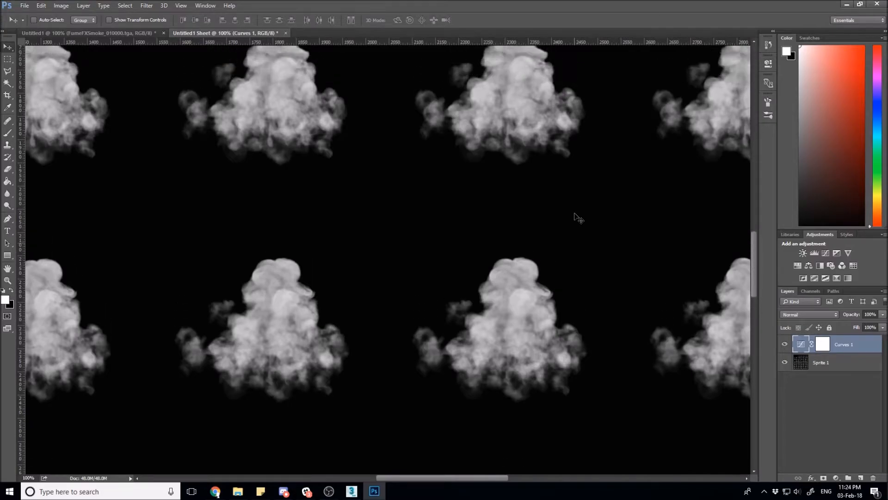
{"action": "scroll", "coordinate": [576, 216], "scroll_direction": "up", "scroll_amount": 6}
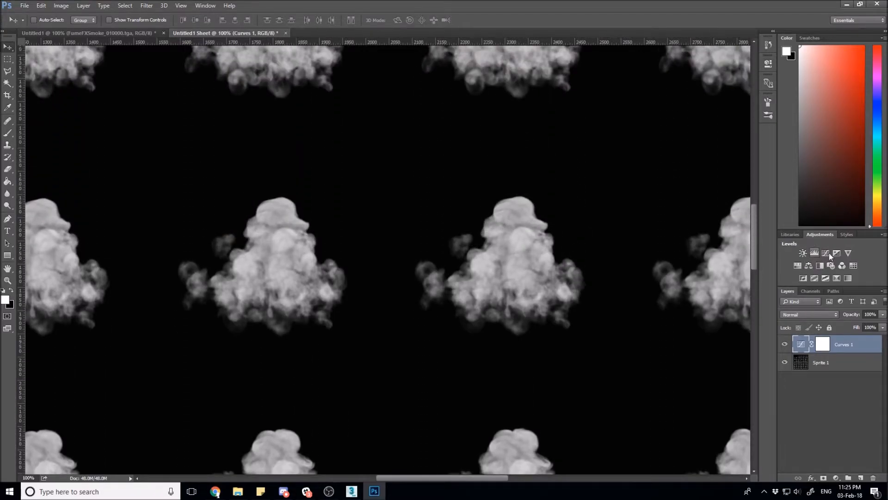
{"action": "left_click", "coordinate": [803, 252]}
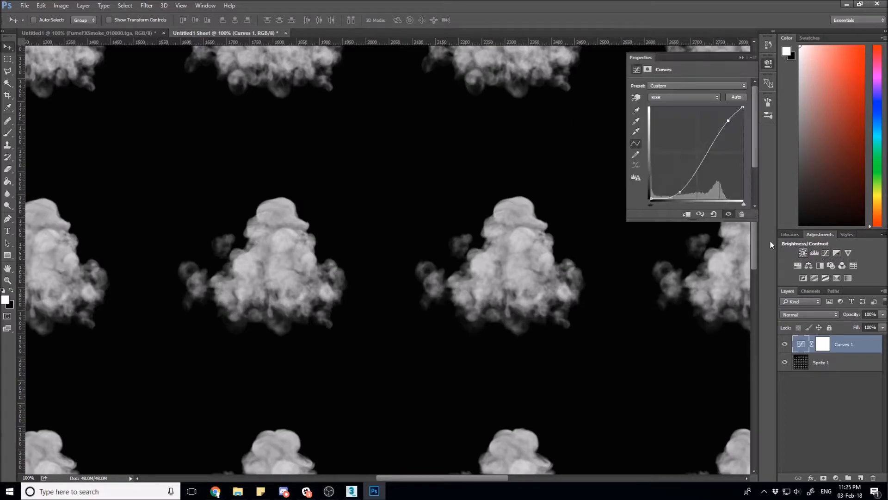
{"action": "mouse_move", "coordinate": [676, 127]}
{"action": "left_mouse_down"}
{"action": "mouse_move", "coordinate": [747, 121]}
{"action": "mouse_move", "coordinate": [687, 123]}
{"action": "left_mouse_up"}
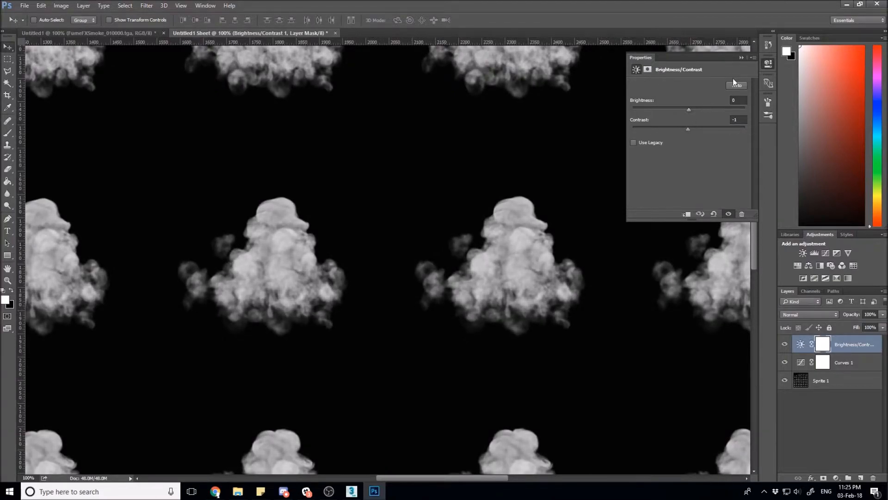
{"action": "left_click", "coordinate": [742, 119]}
{"action": "type", "text": "0"}
{"action": "left_click", "coordinate": [768, 63]}
{"action": "key", "text": "Delete"}
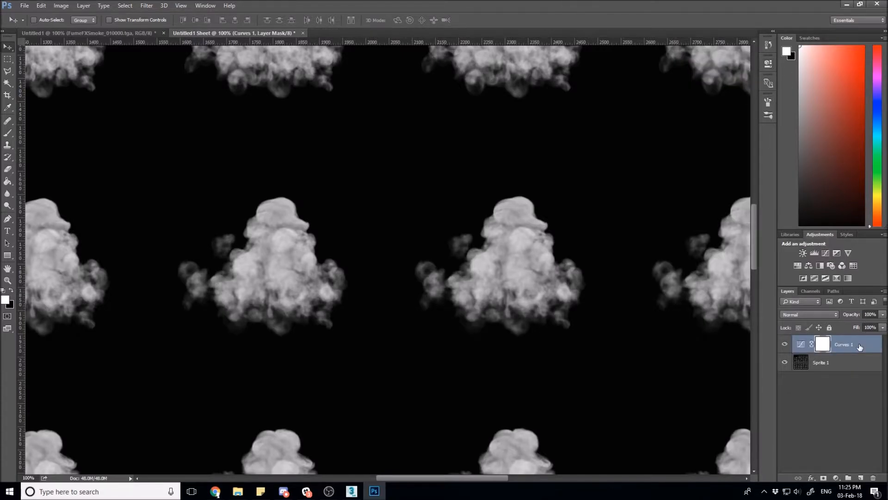
Step: Save the sprite sheet as a 24 bits/pixel Targa file named T_Smoke_Grenade_01 in the FumeFXSmokeRender folder
{"action": "key", "text": "ctrl+0"}
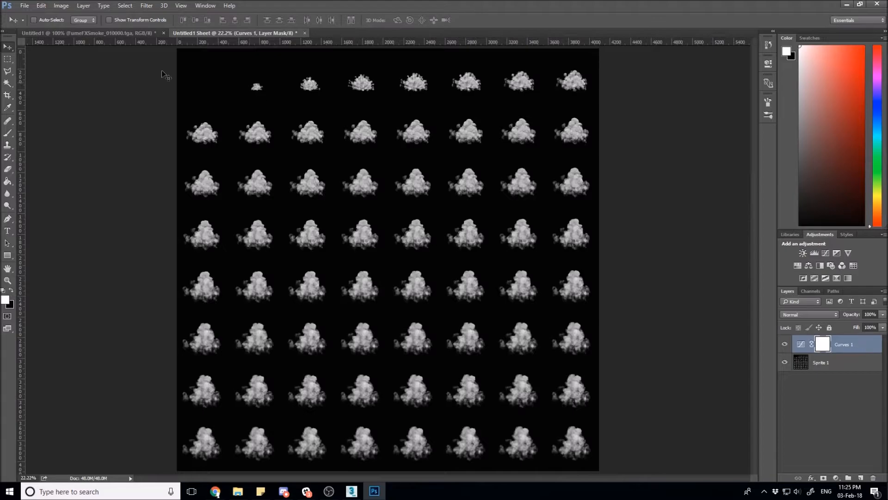
{"action": "left_click", "coordinate": [25, 5]}
{"action": "left_click", "coordinate": [54, 107]}
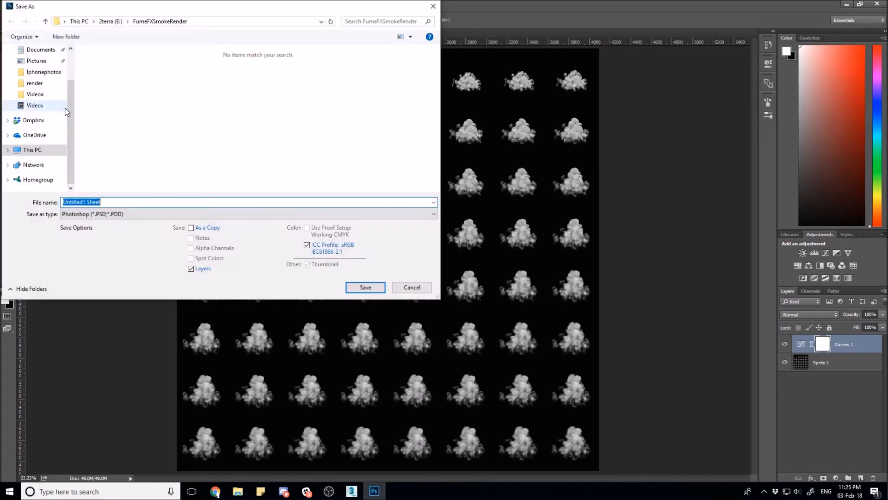
{"action": "left_click", "coordinate": [138, 213]}
{"action": "left_click", "coordinate": [139, 363]}
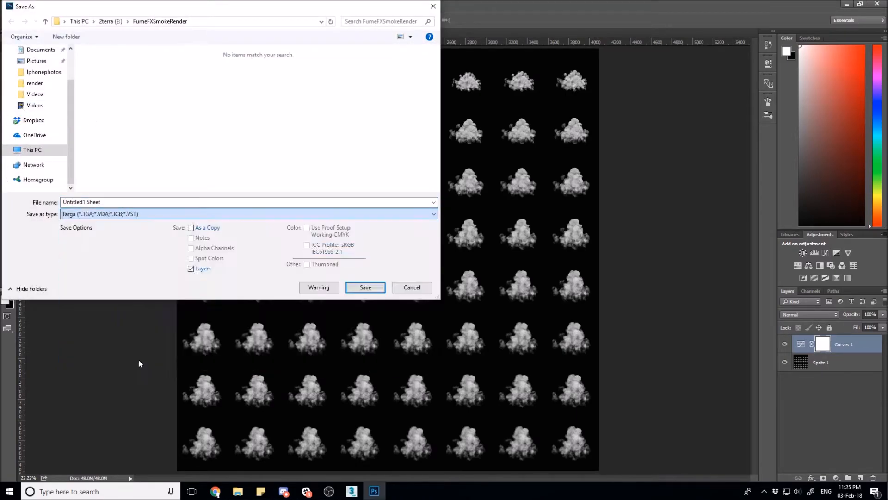
{"action": "left_click", "coordinate": [111, 205]}
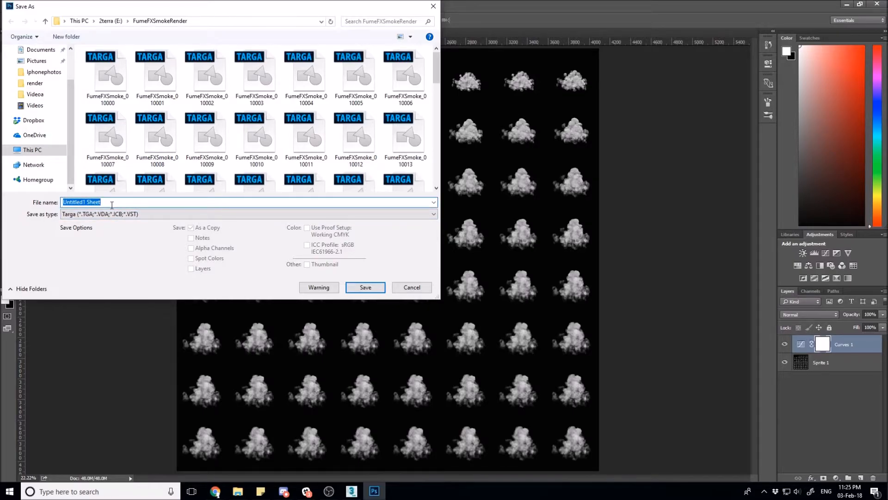
{"action": "type", "text": "SM"}
{"action": "key", "text": "BackSpace"}
{"action": "key", "text": "BackSpace"}
{"action": "type", "text": "T_Smoke_Grenade_01"}
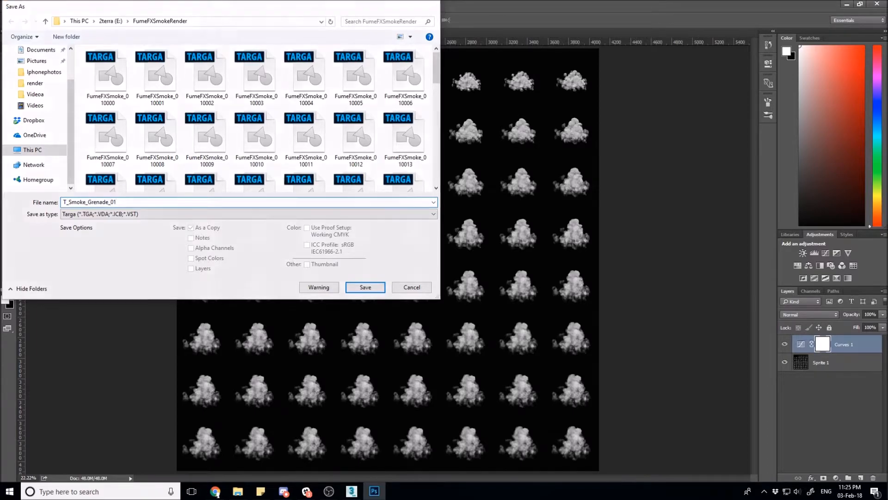
{"action": "key", "text": "Return"}
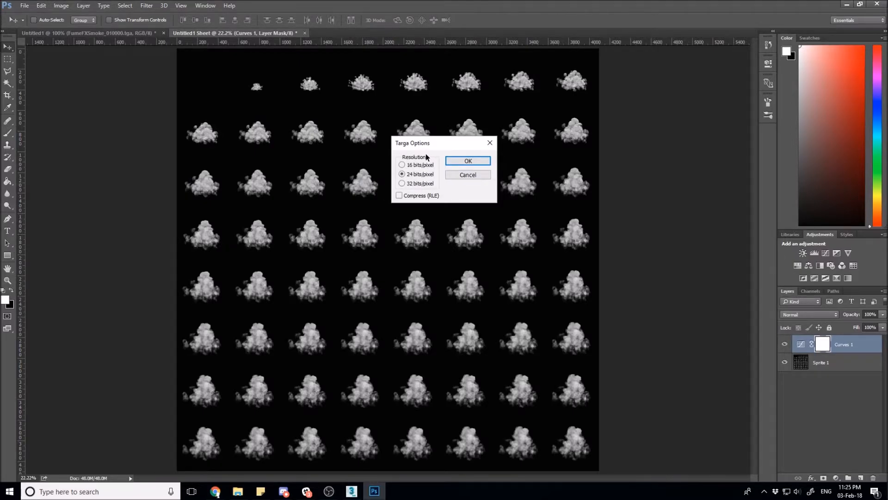
{"action": "left_click", "coordinate": [467, 162]}
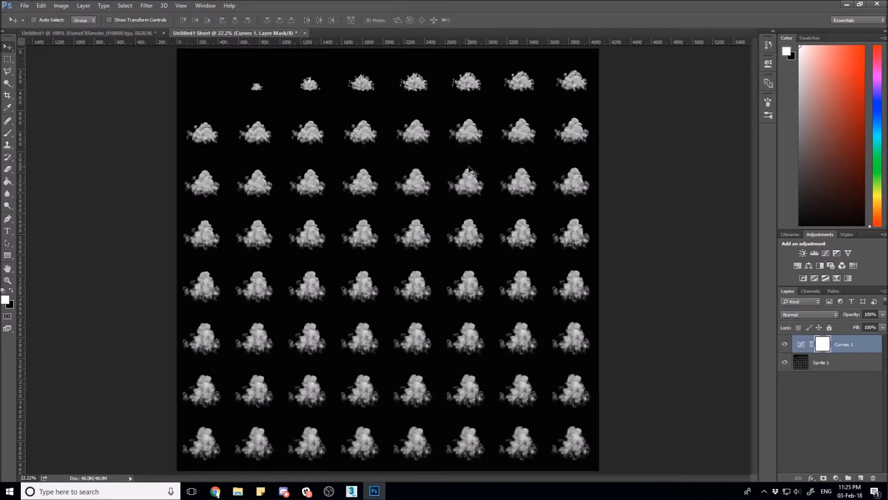
Step: Examine the sprite sheet's list of colour and mask channels
{"action": "left_click", "coordinate": [810, 292]}
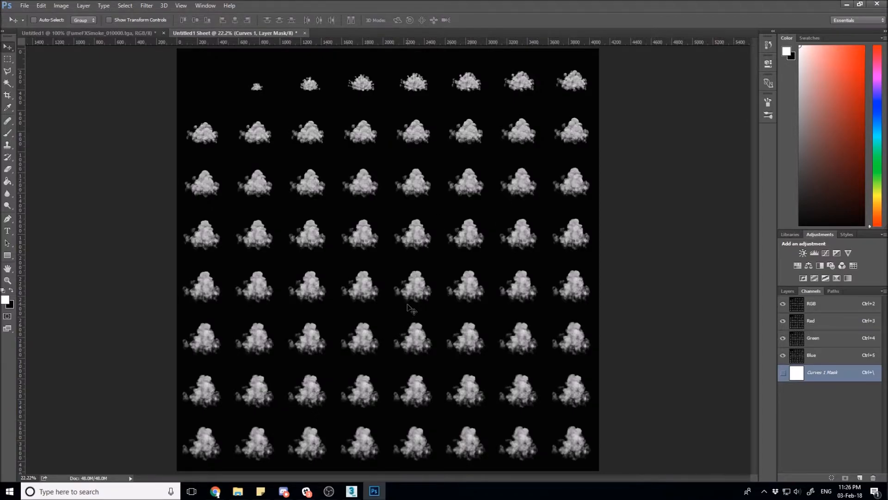
{"action": "key", "text": "ctrl"}
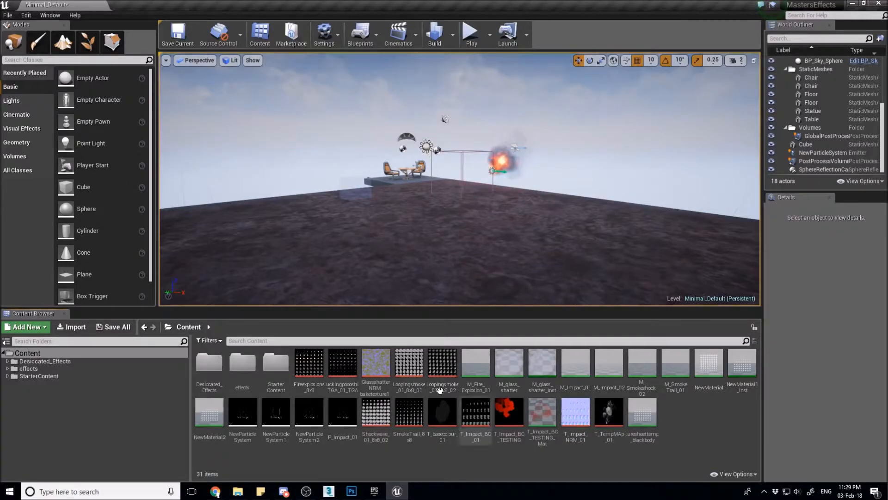
Step: Switch to Unreal Editor and view the level's table and fire effect from closer up
{"action": "left_click", "coordinate": [467, 203]}
{"action": "right_click_drag", "start_coordinate": [467, 203], "coordinate": [389, 222]}
{"action": "key", "text": "w"}
{"action": "key", "text": "w"}
{"action": "key", "text": "w"}
{"action": "right_click_drag", "start_coordinate": [459, 179], "coordinate": [508, 144]}
{"action": "key", "text": "w"}
{"action": "key", "text": "s"}
{"action": "mouse_move", "coordinate": [467, 202]}
{"action": "right_mouse_down"}
{"action": "mouse_move", "coordinate": [518, 199]}
{"action": "mouse_move", "coordinate": [467, 202]}
{"action": "right_mouse_up"}
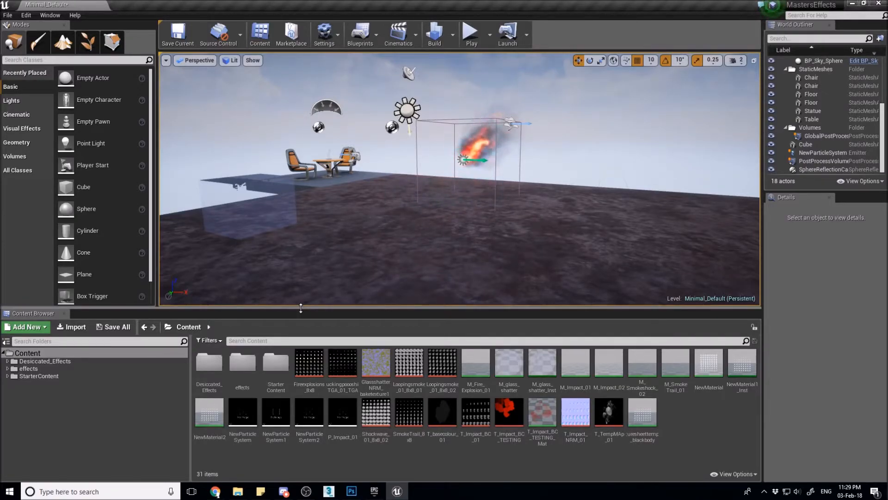
Step: Enlarge the Content Browser and import T_Smoke_Grenade_01 from the FumeFXSmokeRender folder, sorting its files by date
{"action": "left_click_drag", "start_coordinate": [301, 308], "coordinate": [299, 250]}
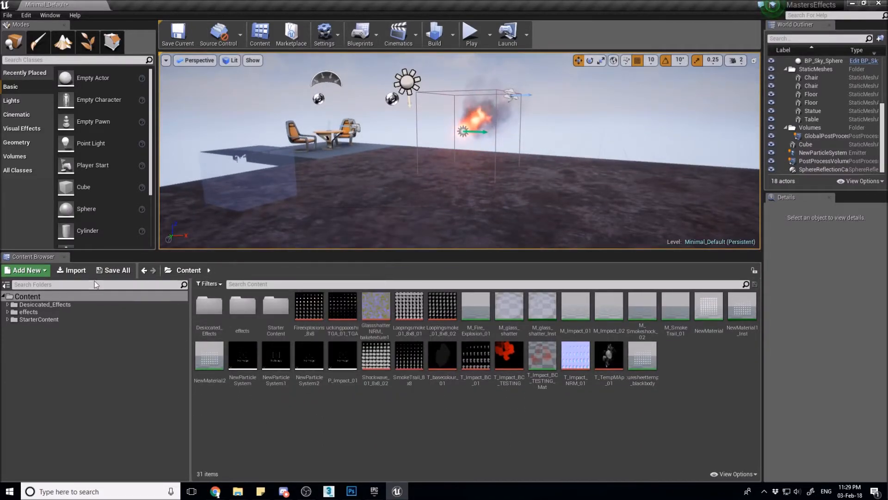
{"action": "left_click", "coordinate": [72, 270]}
{"action": "left_click_drag", "start_coordinate": [333, 12], "coordinate": [607, 102]}
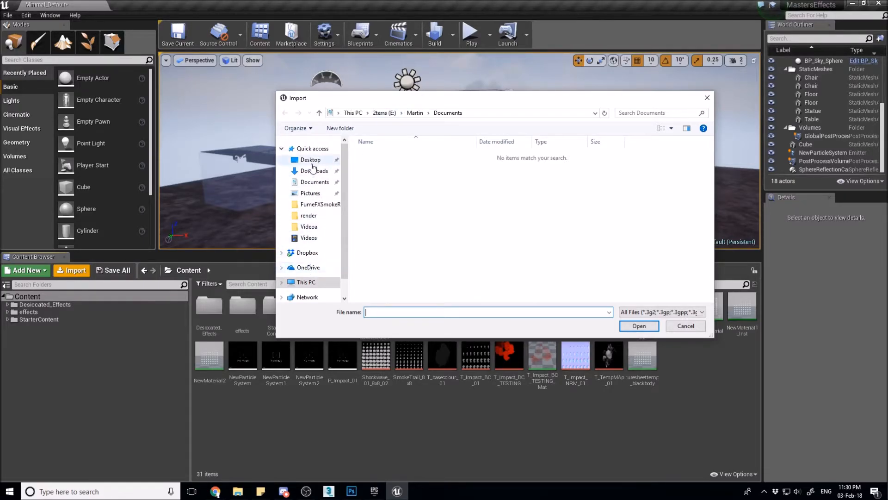
{"action": "left_click", "coordinate": [311, 204]}
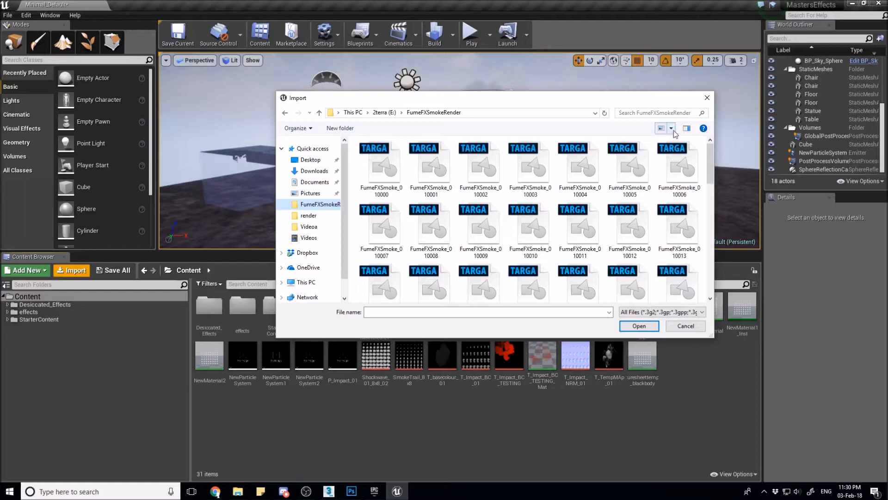
{"action": "left_click", "coordinate": [672, 129]}
{"action": "left_click", "coordinate": [703, 190]}
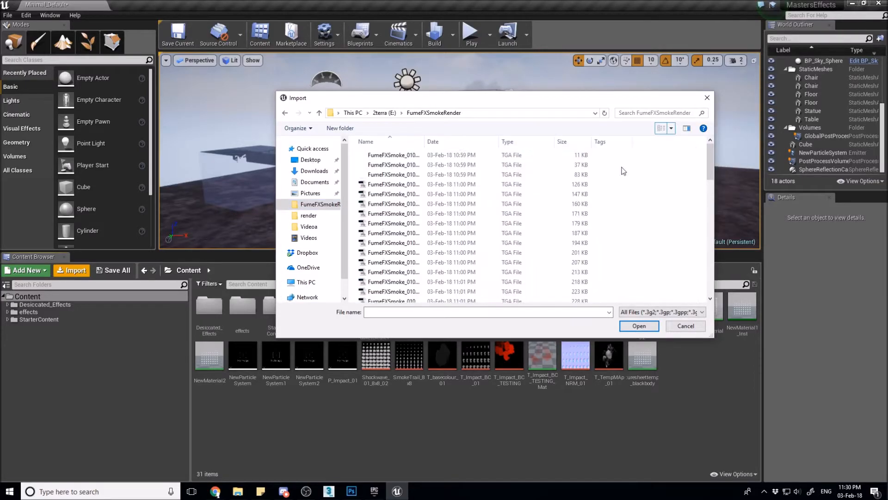
{"action": "left_click", "coordinate": [463, 141]}
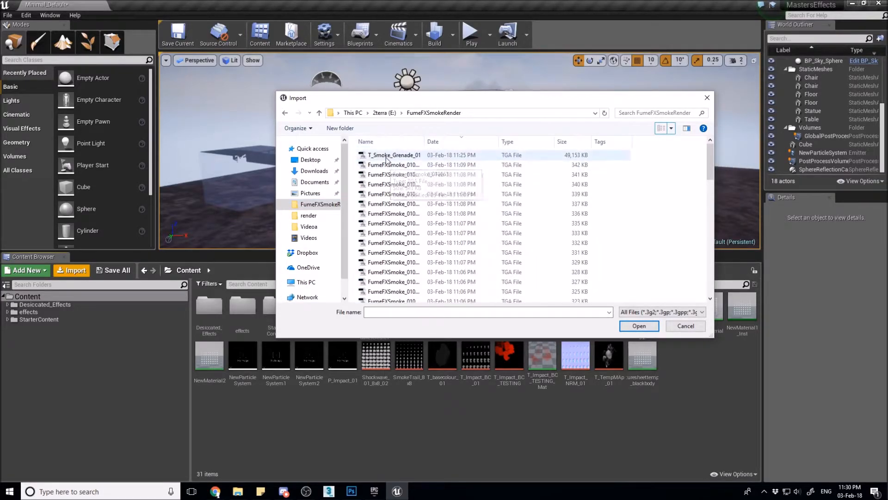
{"action": "left_click", "coordinate": [465, 156]}
{"action": "left_click", "coordinate": [648, 327]}
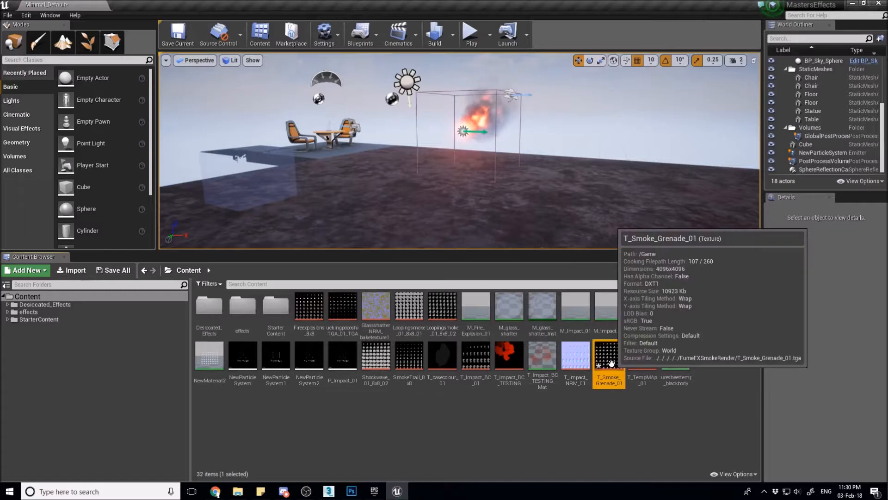
Step: Set the T_Smoke_Grenade_01 texture's Texture Group to Effects, keep the Default compression setting, and close the texture editor
{"action": "double_click", "coordinate": [608, 359]}
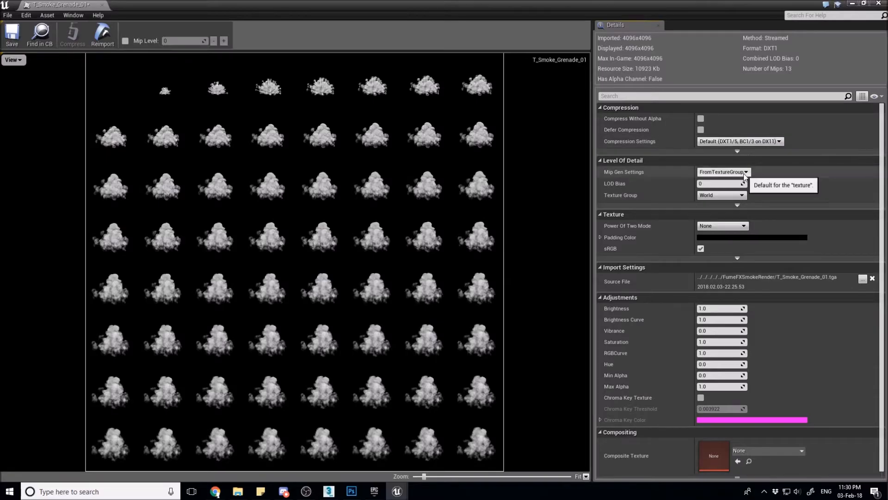
{"action": "left_click", "coordinate": [723, 172]}
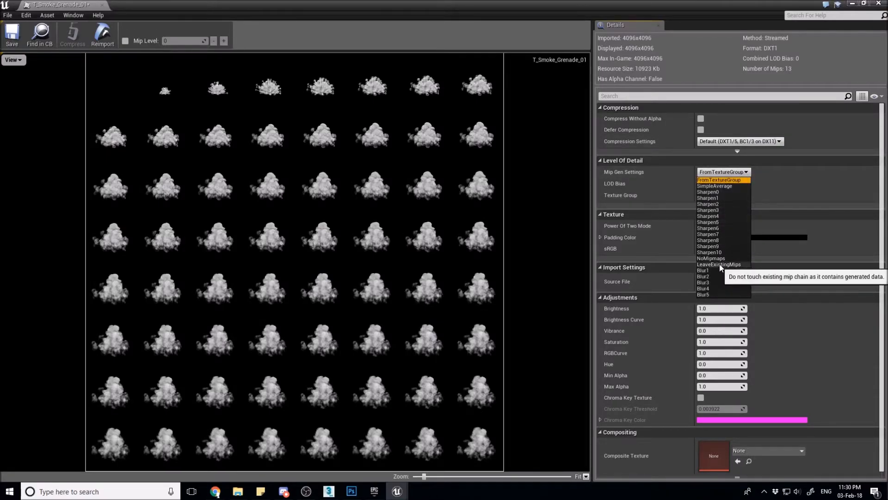
{"action": "left_click", "coordinate": [724, 172]}
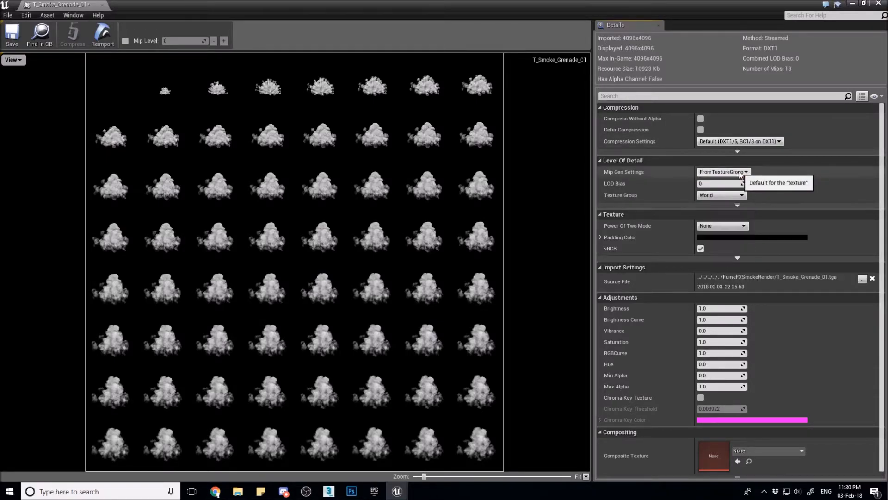
{"action": "left_click", "coordinate": [733, 196]}
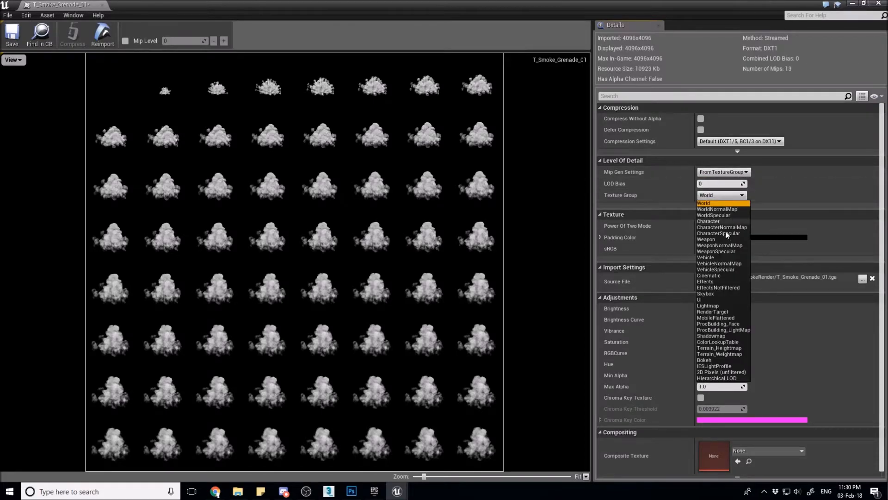
{"action": "left_click", "coordinate": [711, 280]}
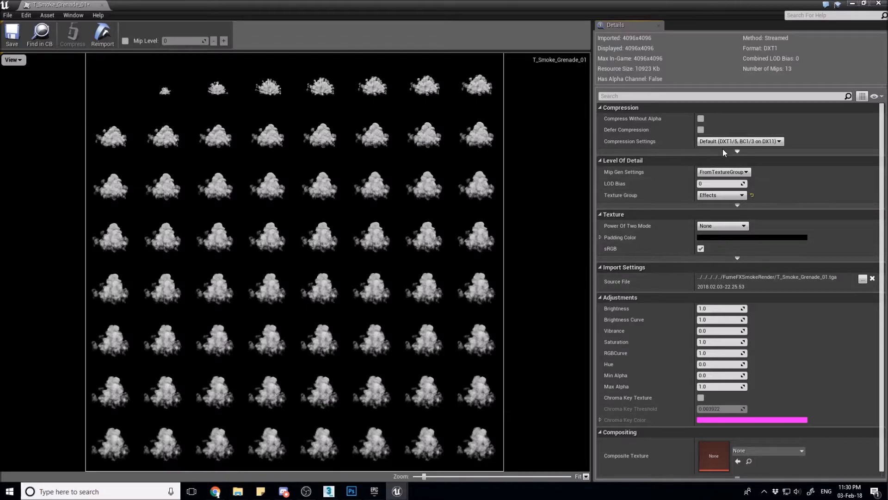
{"action": "left_click", "coordinate": [734, 142]}
{"action": "left_click", "coordinate": [734, 148]}
{"action": "left_click", "coordinate": [103, 5]}
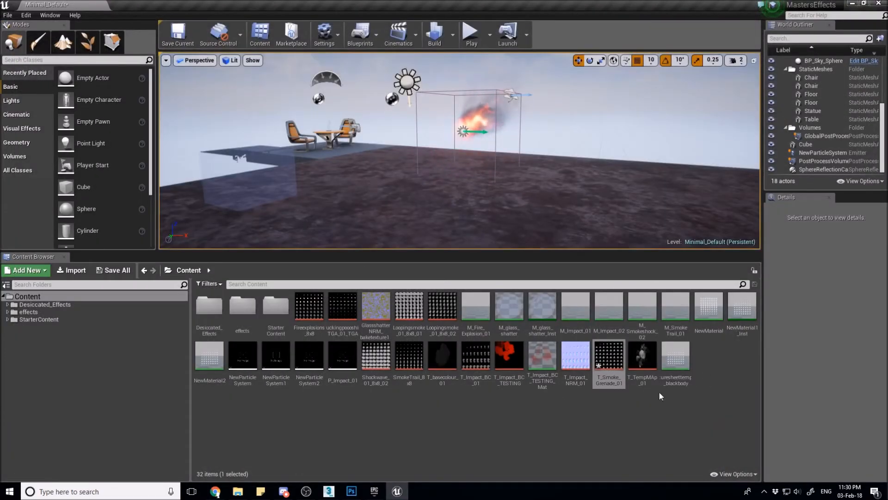
Step: Create a new material named M_Smoke_Grenade_01 in the Content folder
{"action": "right_click", "coordinate": [516, 420]}
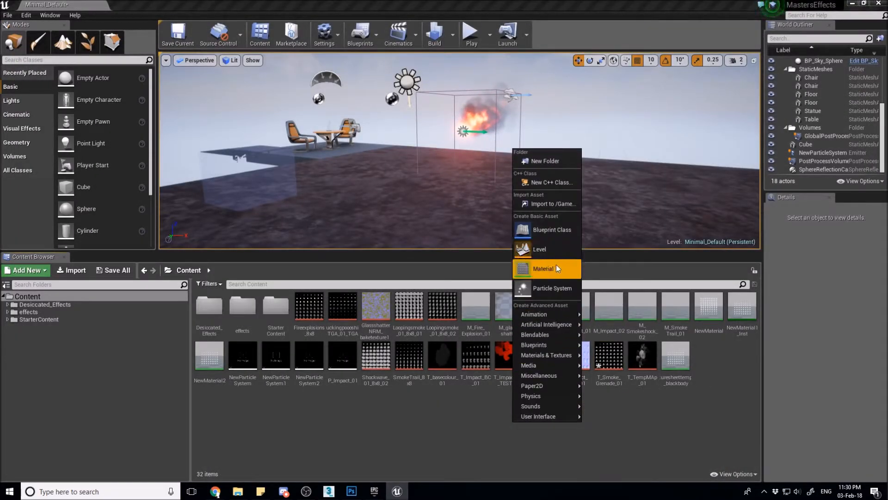
{"action": "right_click", "coordinate": [439, 438]}
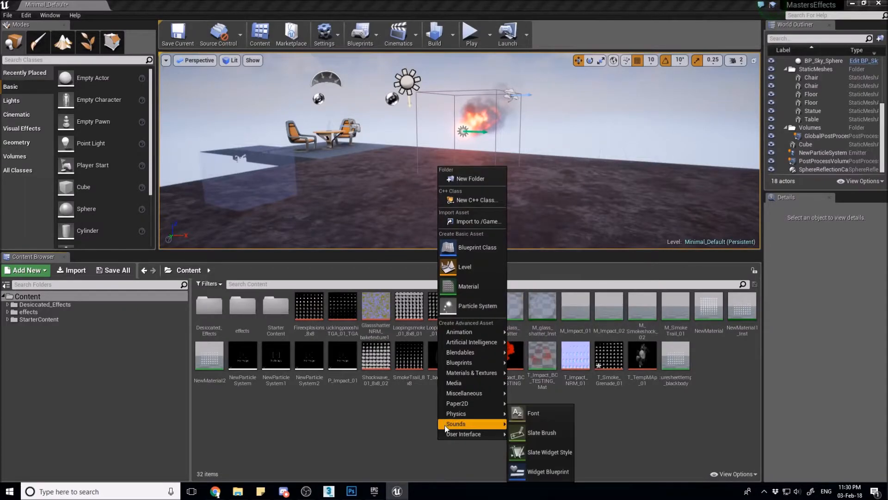
{"action": "left_click", "coordinate": [475, 283]}
{"action": "type", "text": "M_"}
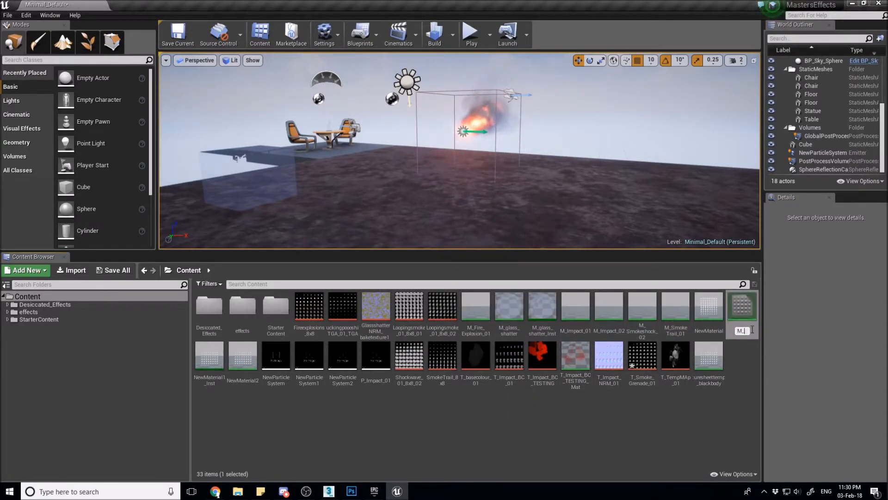
{"action": "type", "text": "Smoke_"}
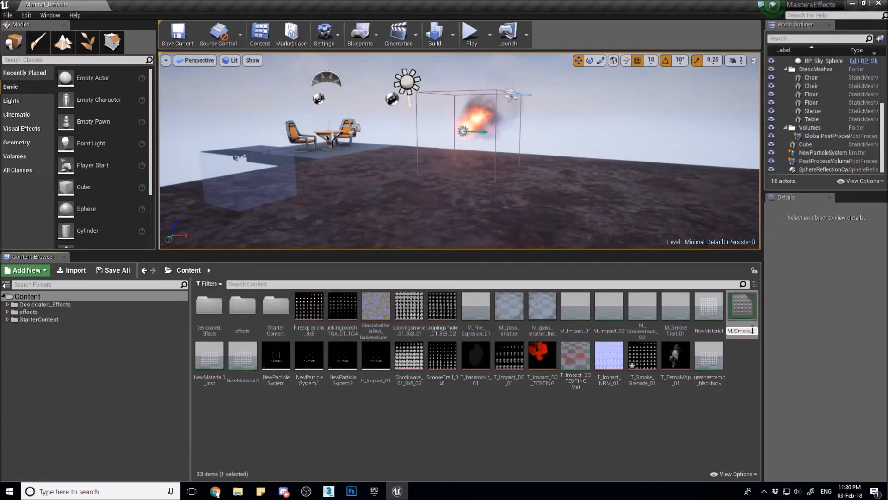
{"action": "type", "text": "Groenade_0"}
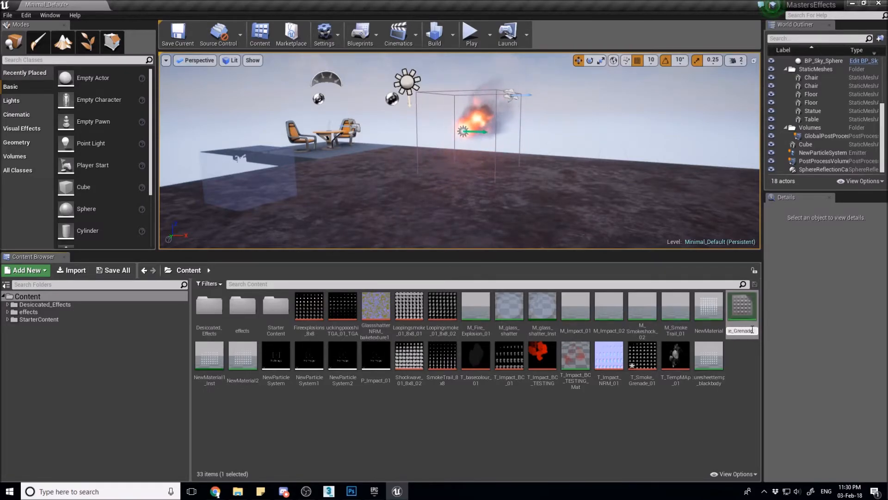
{"action": "type", "text": "1"}
{"action": "key", "text": "Return"}
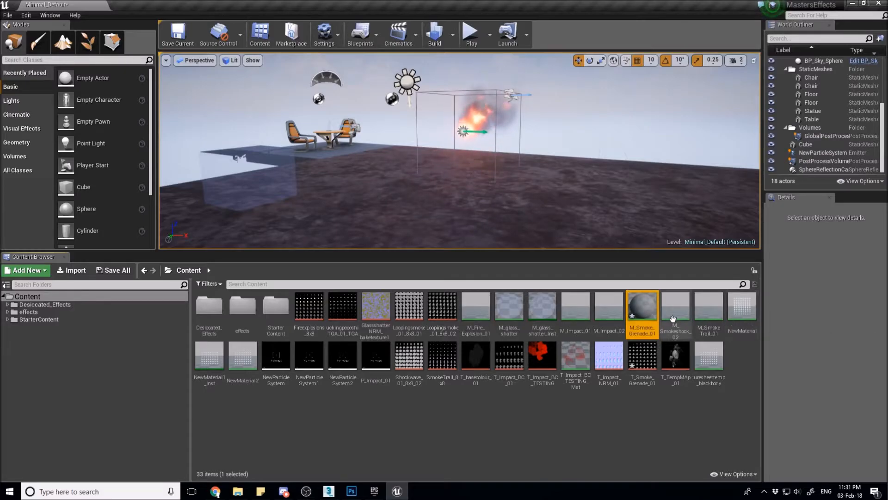
Step: Open the M_Smoke_Grenade_01 material and arrange its editor side by side with the main Unreal Editor window
{"action": "double_click", "coordinate": [644, 315]}
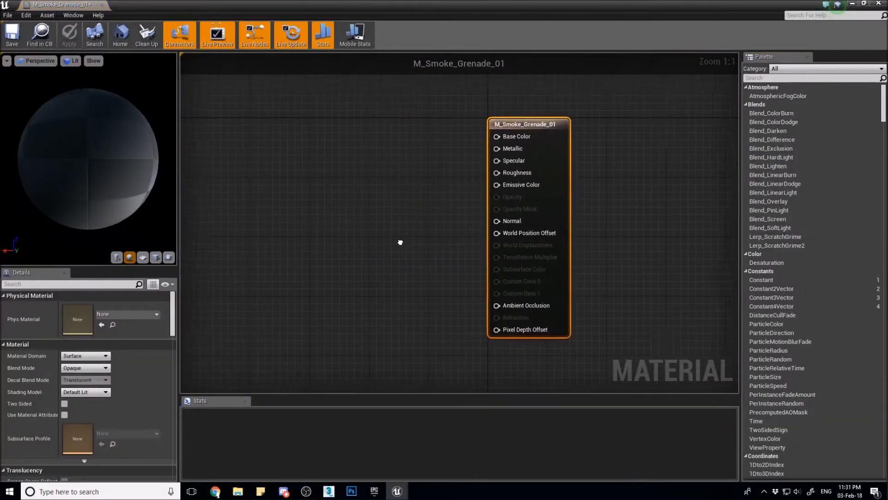
{"action": "key", "text": "super+Left"}
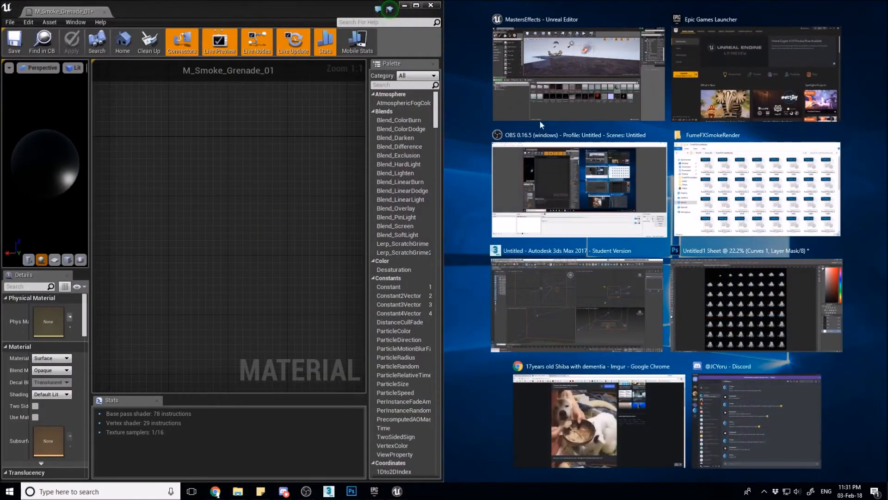
{"action": "left_click", "coordinate": [579, 78]}
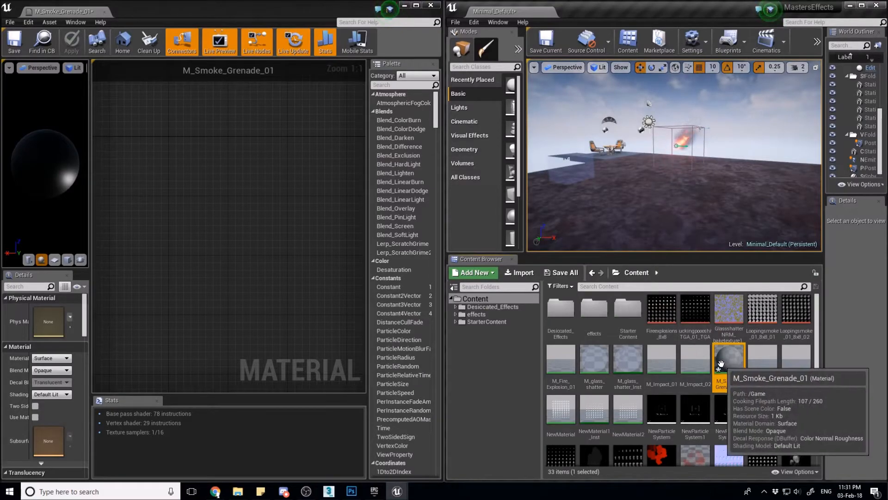
Step: Add the T_Smoke_Grenade_01 texture to the material graph as a Texture Sample
{"action": "scroll", "coordinate": [724, 375], "scroll_direction": "down", "scroll_amount": 3}
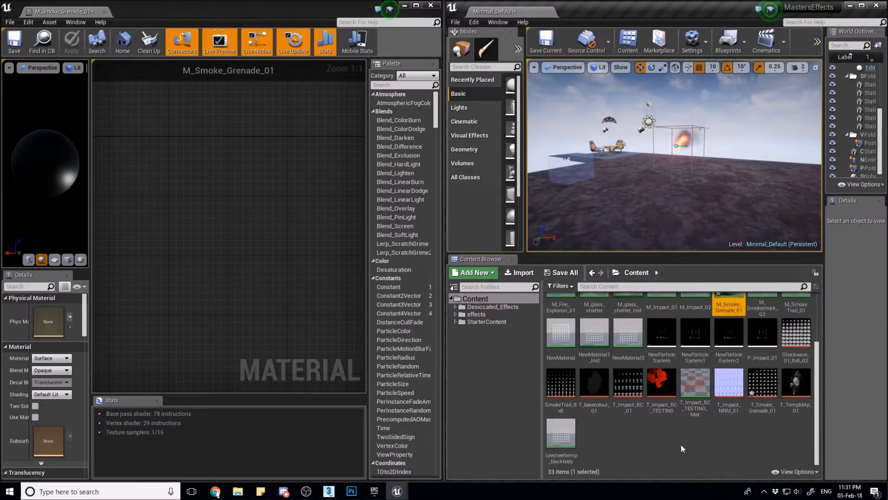
{"action": "left_click", "coordinate": [761, 437]}
{"action": "left_click_drag", "start_coordinate": [761, 436], "coordinate": [234, 223]}
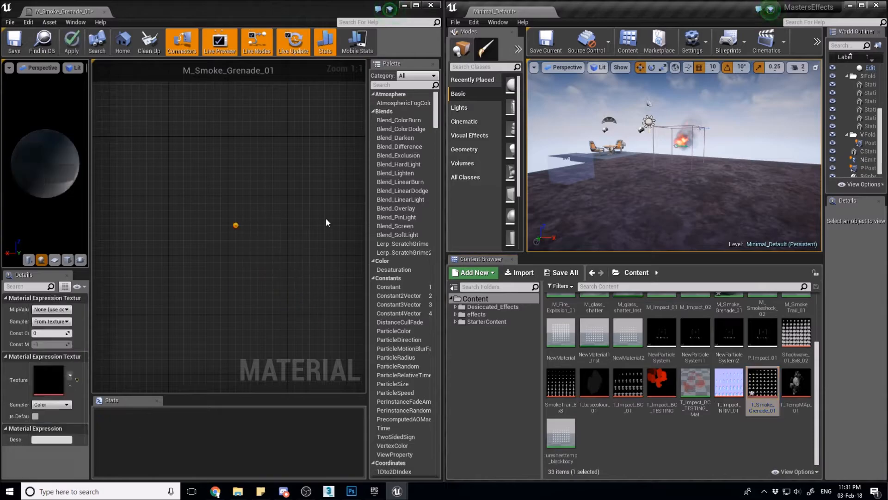
{"action": "key", "text": "Home"}
{"action": "right_click_drag", "start_coordinate": [167, 205], "coordinate": [341, 210]}
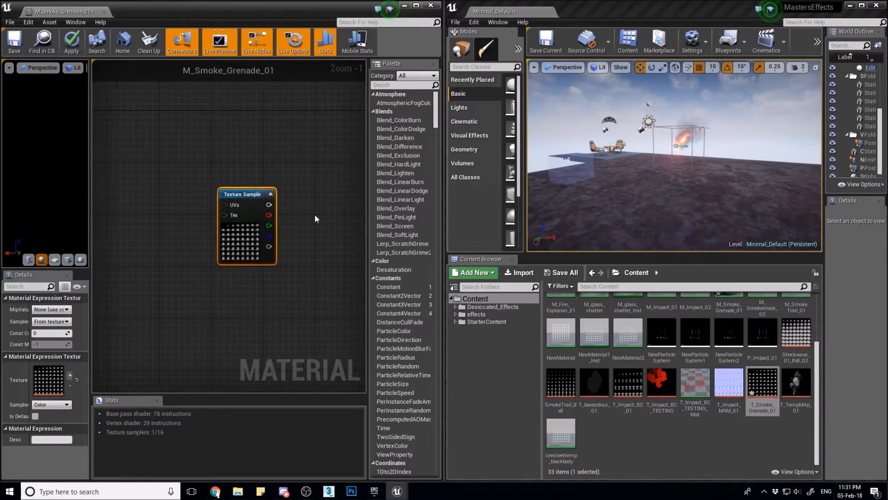
Step: Move the Texture Sample nearer the material node and connect its combined colour output to Base Color
{"action": "left_click_drag", "start_coordinate": [248, 244], "coordinate": [326, 225]}
{"action": "right_click_drag", "start_coordinate": [304, 165], "coordinate": [147, 172]}
{"action": "left_click_drag", "start_coordinate": [189, 188], "coordinate": [322, 129]}
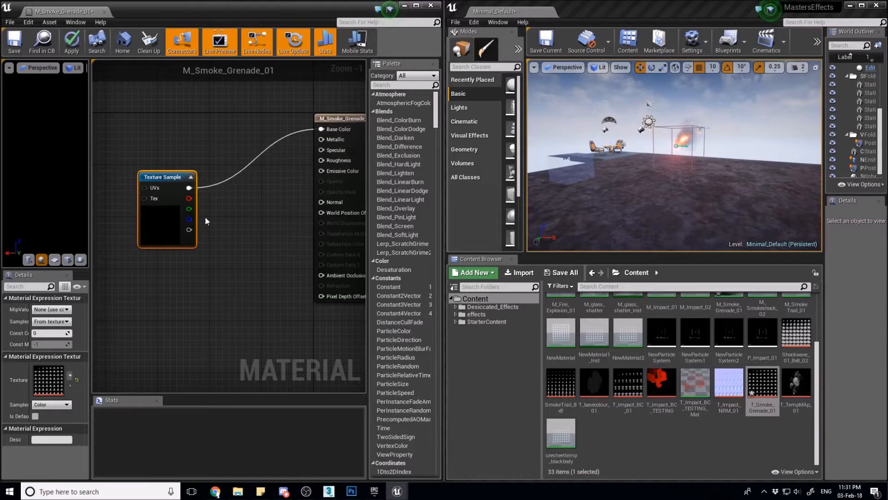
Step: Connect the Texture Sample's alpha output to the material's Opacity input
{"action": "left_click_drag", "start_coordinate": [189, 229], "coordinate": [325, 184]}
{"action": "right_click_drag", "start_coordinate": [299, 187], "coordinate": [210, 181]}
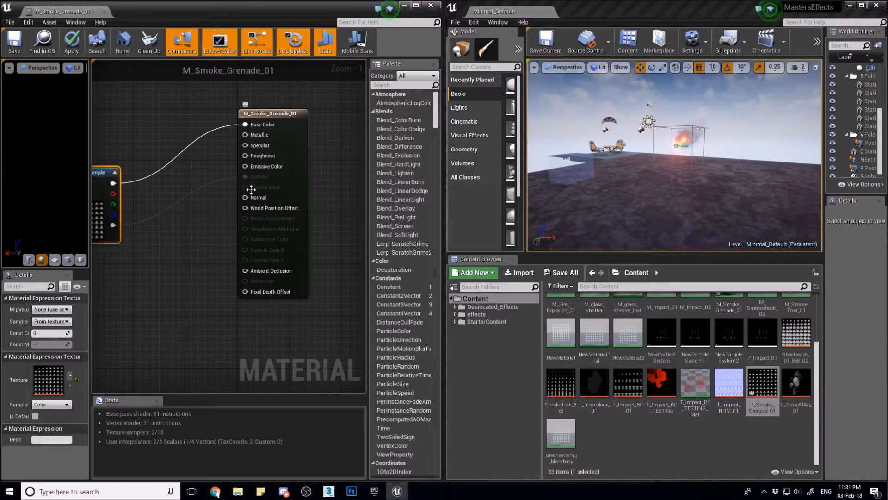
{"action": "right_click_drag", "start_coordinate": [204, 173], "coordinate": [249, 173]}
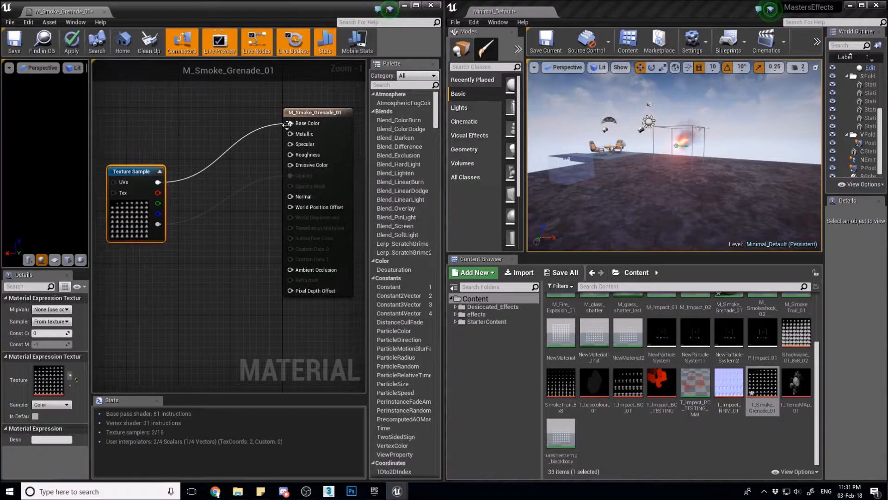
Step: Set the M_Smoke_Grenade_01 material's Blend Mode to Translucent and preview it on a plane
{"action": "left_click", "coordinate": [338, 113]}
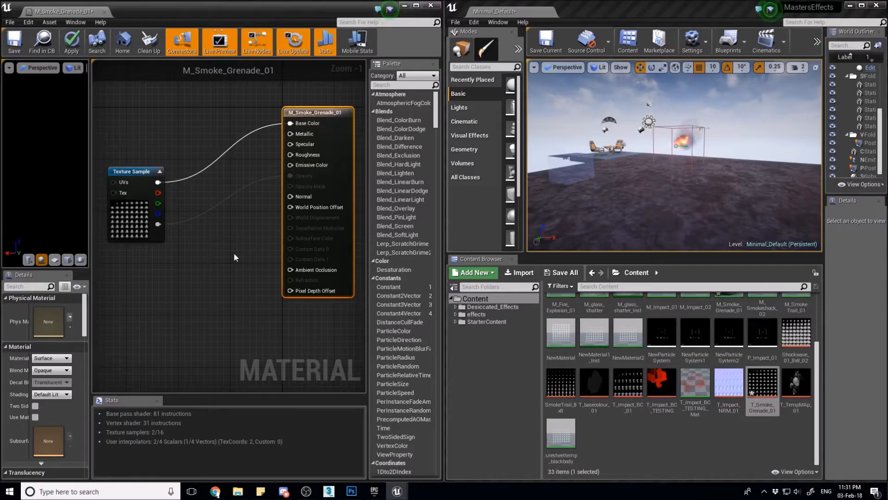
{"action": "left_click", "coordinate": [51, 370]}
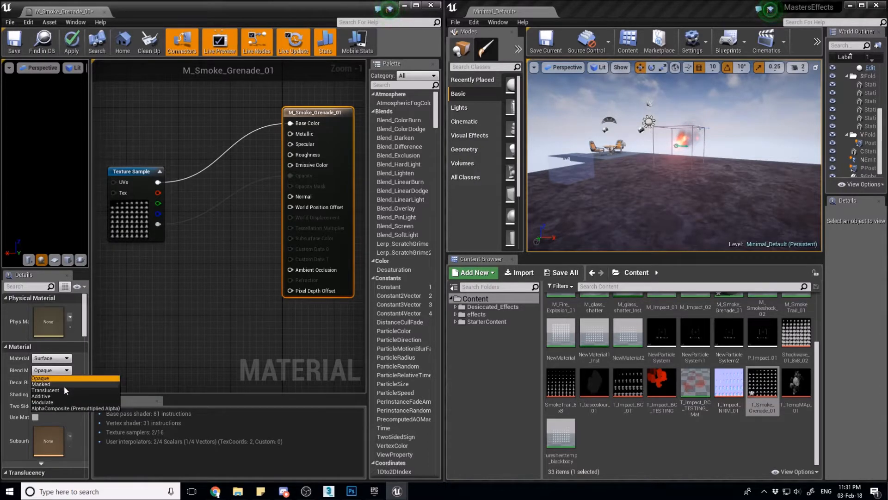
{"action": "left_click", "coordinate": [60, 390]}
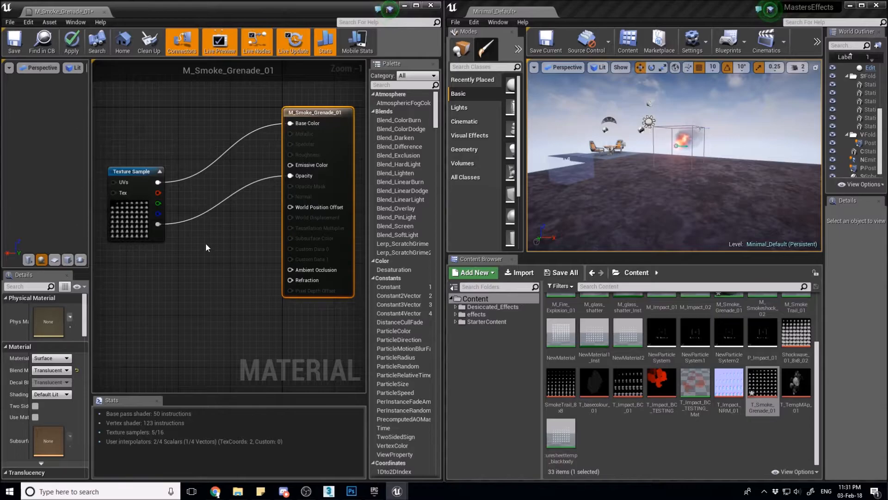
{"action": "right_click_drag", "start_coordinate": [183, 259], "coordinate": [194, 243]}
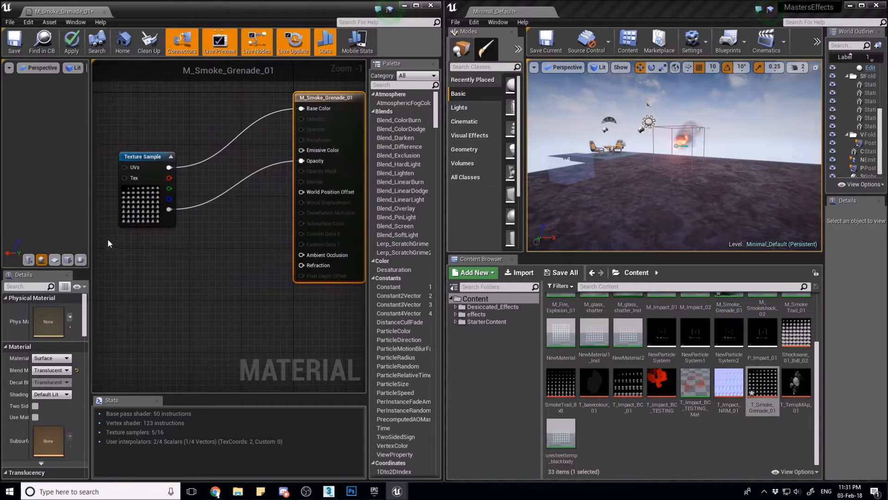
{"action": "left_click", "coordinate": [54, 260]}
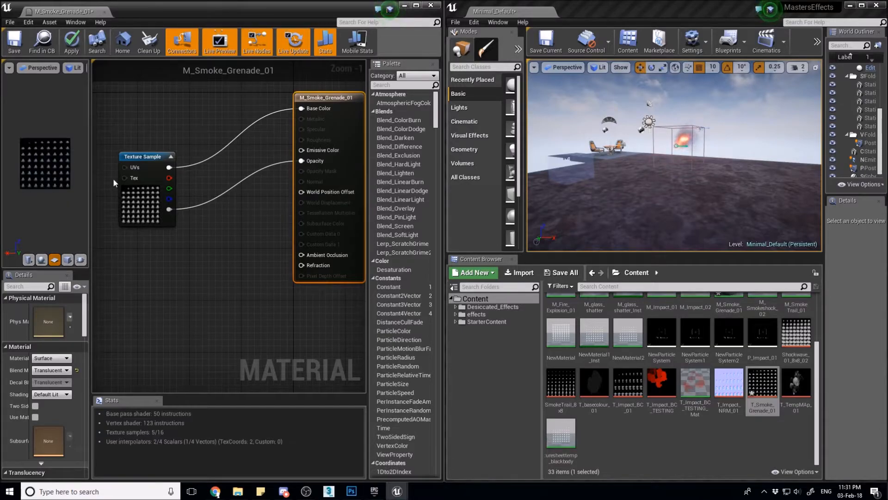
{"action": "scroll", "coordinate": [59, 173], "scroll_direction": "up", "scroll_amount": 5}
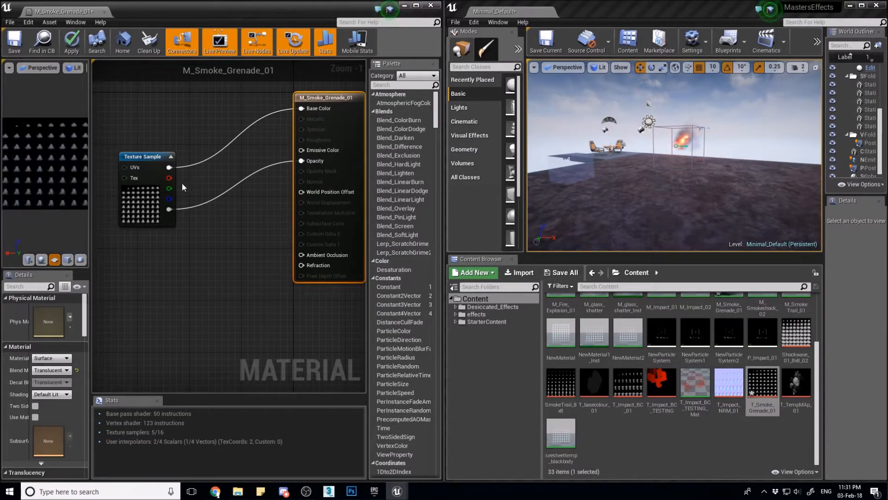
Step: Replace the alpha link into Opacity with the Texture Sample's combined colour output and apply the material changes
{"action": "left_click", "coordinate": [168, 209], "text": "alt"}
{"action": "left_click_drag", "start_coordinate": [169, 167], "coordinate": [227, 165]}
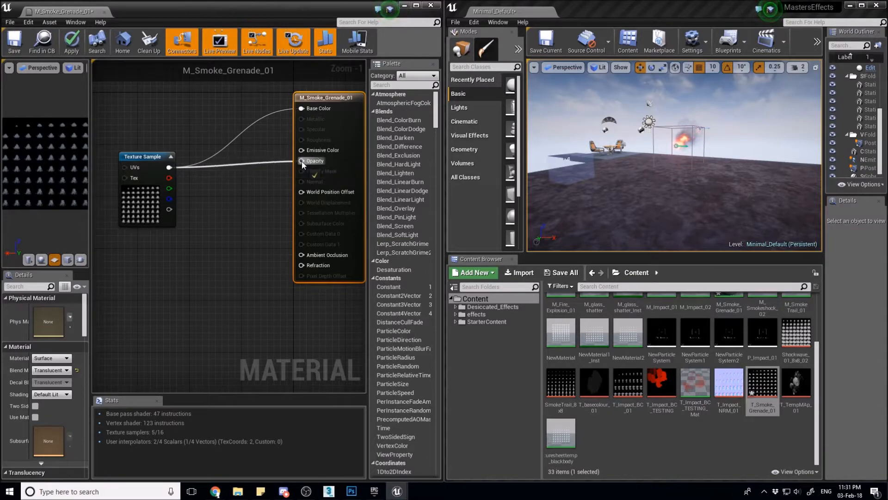
{"action": "left_click_drag", "start_coordinate": [303, 165], "coordinate": [302, 161]}
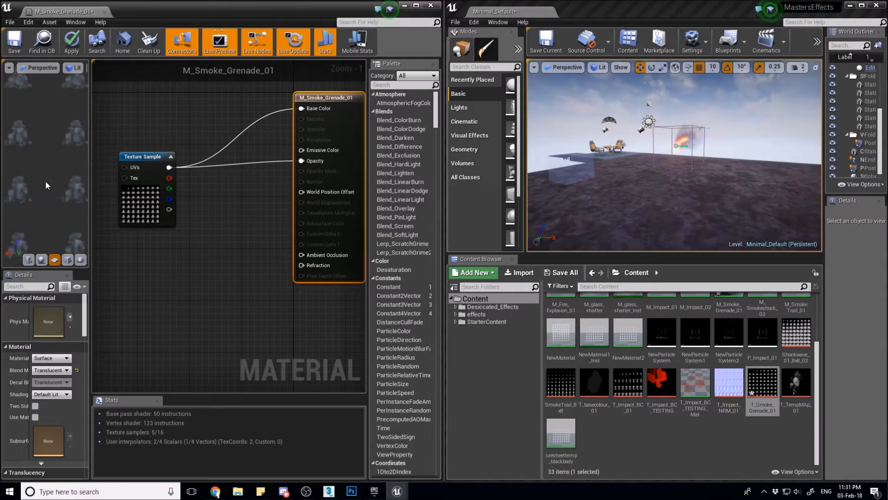
{"action": "left_click_drag", "start_coordinate": [42, 164], "coordinate": [63, 163]}
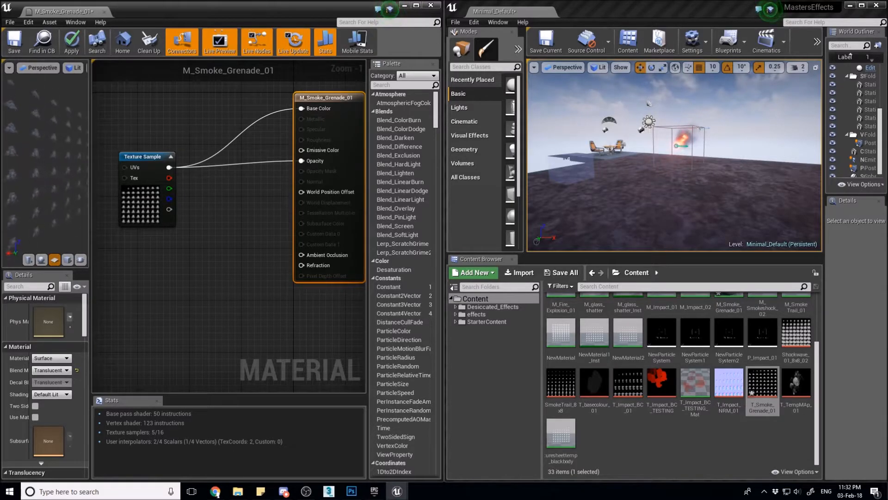
{"action": "left_click", "coordinate": [72, 44]}
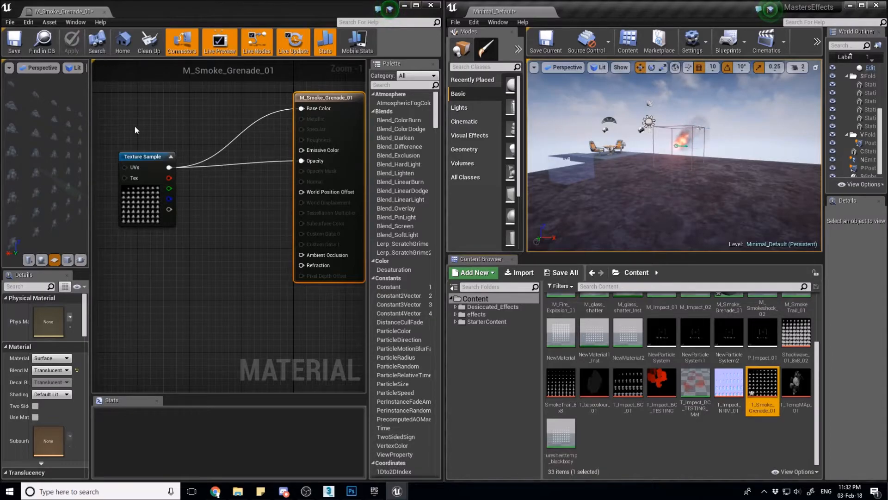
Step: Clear the material editor out of the way and create a particle system named P_Grenade_01 in the Content folder
{"action": "left_click", "coordinate": [404, 5]}
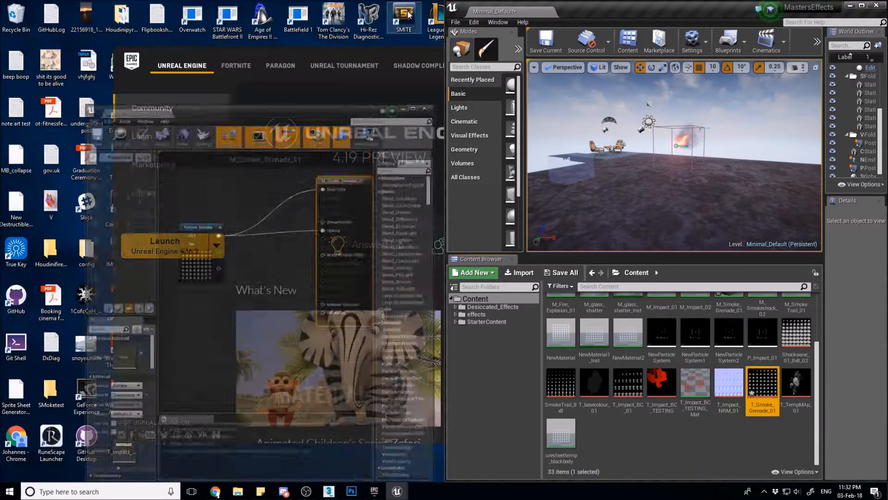
{"action": "double_click", "coordinate": [578, 12]}
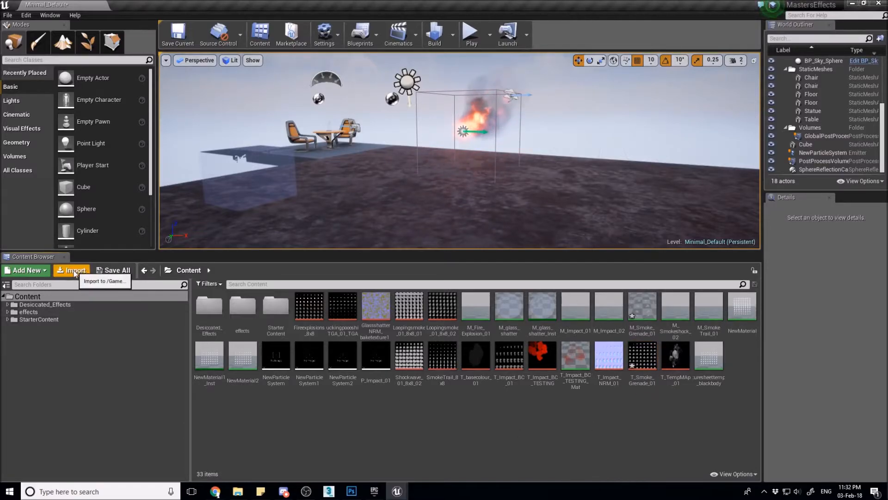
{"action": "left_click", "coordinate": [26, 270]}
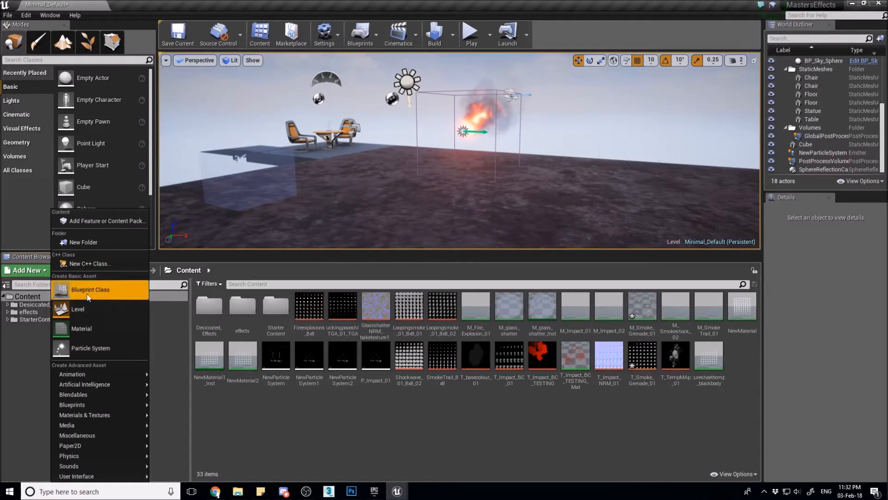
{"action": "left_click", "coordinate": [103, 347]}
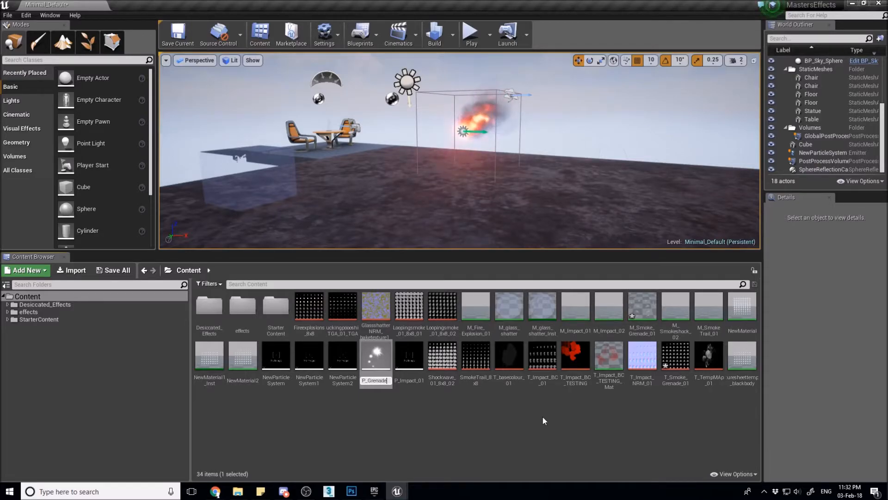
{"action": "type", "text": "P_Grenade_01"}
{"action": "key", "text": "Return"}
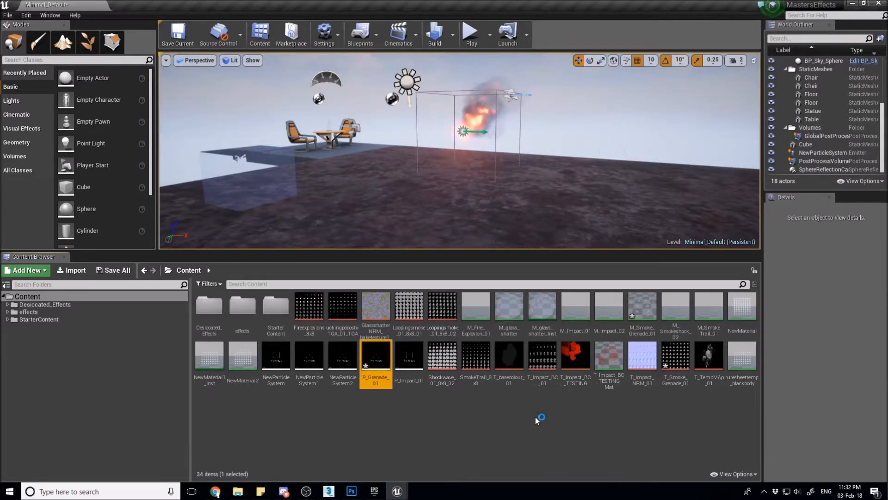
Step: Open P_Grenade_01 and assign M_Smoke_Grenade_01 as the material in the emitter's Required module
{"action": "double_click", "coordinate": [371, 363]}
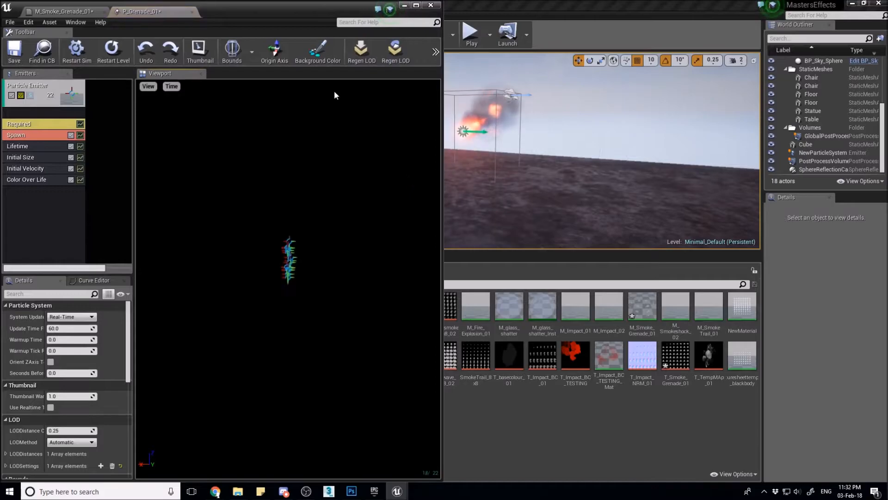
{"action": "left_click", "coordinate": [41, 124]}
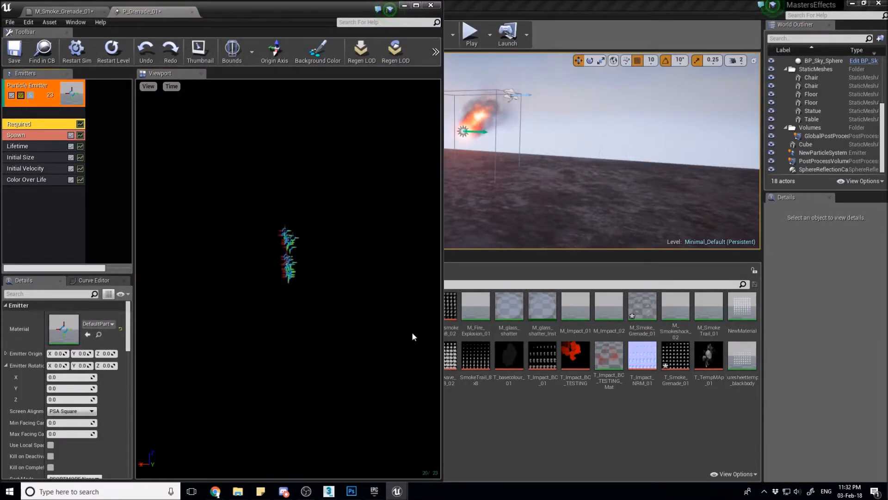
{"action": "left_click", "coordinate": [640, 312]}
{"action": "left_click_drag", "start_coordinate": [639, 312], "coordinate": [64, 328]}
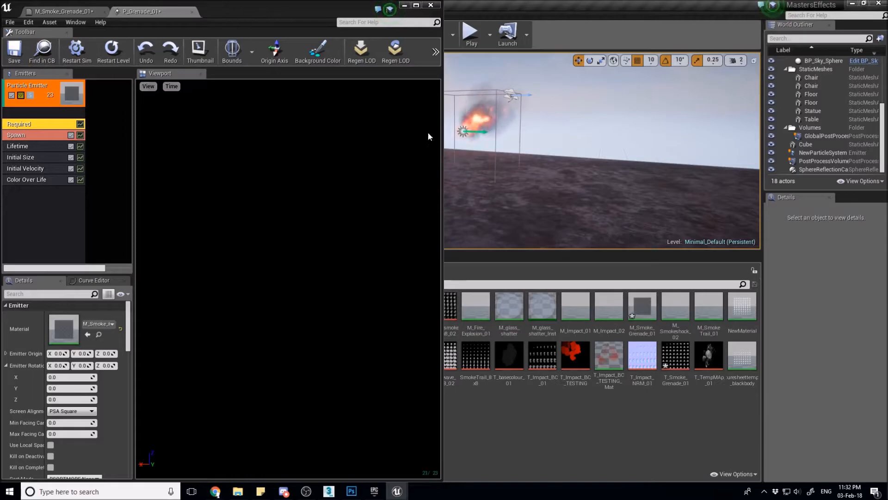
Step: Place P_Grenade_01 on the level floor and arrange the main editor window beside the particle editor
{"action": "left_click_drag", "start_coordinate": [324, 8], "coordinate": [768, 43]}
{"action": "left_click_drag", "start_coordinate": [373, 363], "coordinate": [393, 205]}
{"action": "left_click_drag", "start_coordinate": [651, 39], "coordinate": [2, 98]}
{"action": "left_click", "coordinate": [576, 65]}
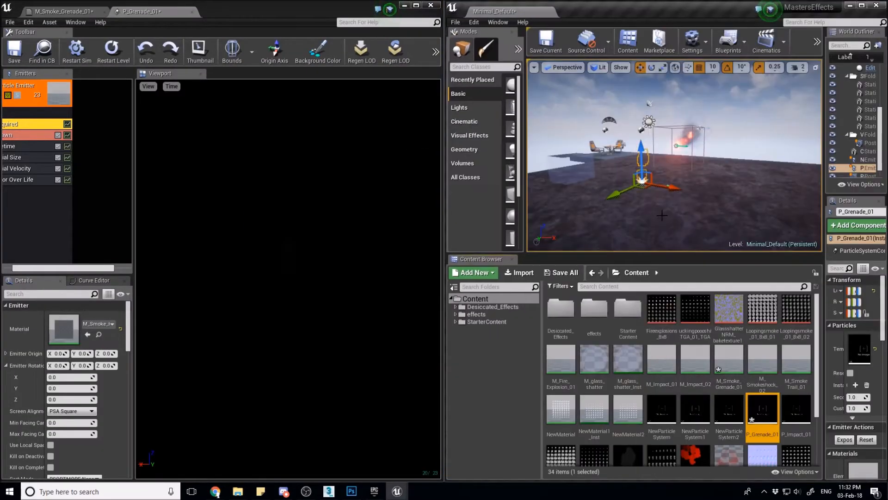
{"action": "key", "text": "w"}
{"action": "mouse_move", "coordinate": [666, 194]}
{"action": "right_mouse_down"}
{"action": "mouse_move", "coordinate": [667, 208]}
{"action": "mouse_move", "coordinate": [611, 222]}
{"action": "mouse_move", "coordinate": [657, 217]}
{"action": "mouse_move", "coordinate": [667, 198]}
{"action": "right_mouse_up"}
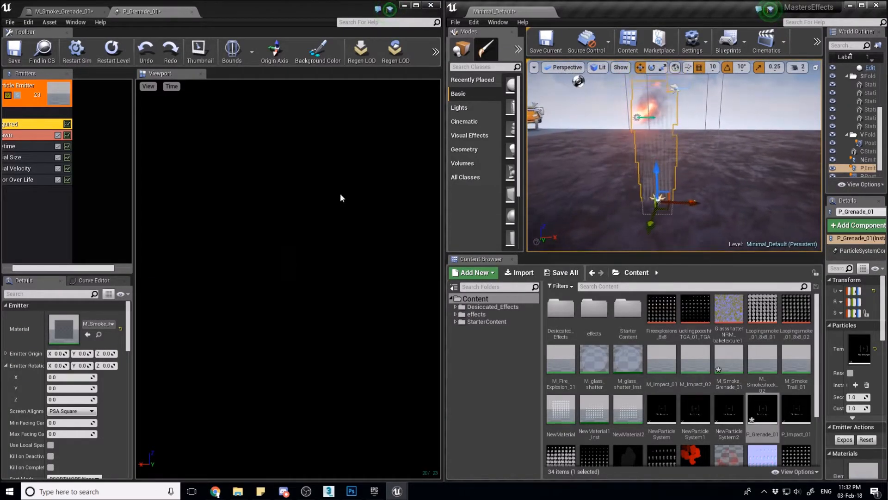
Step: Show the emitter's Spawn module settings and widen the emitter and details area beside the preview
{"action": "left_click", "coordinate": [90, 262]}
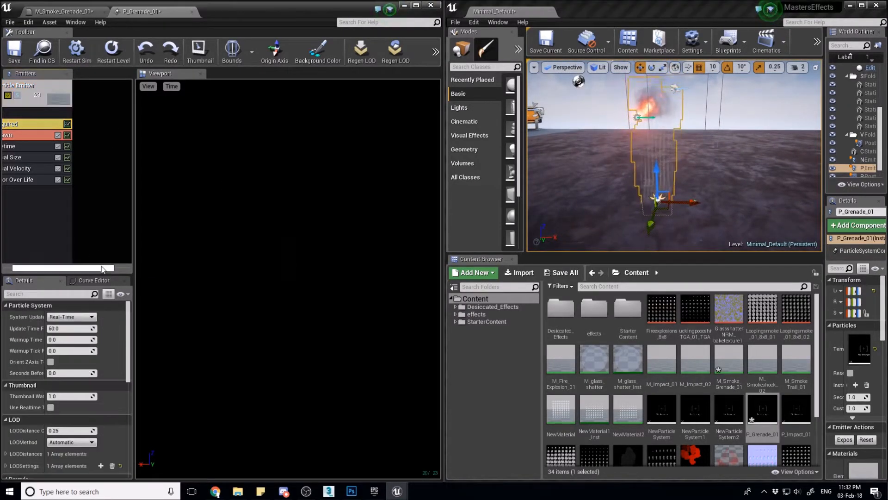
{"action": "left_click_drag", "start_coordinate": [103, 267], "coordinate": [22, 266]}
{"action": "left_click", "coordinate": [37, 135]}
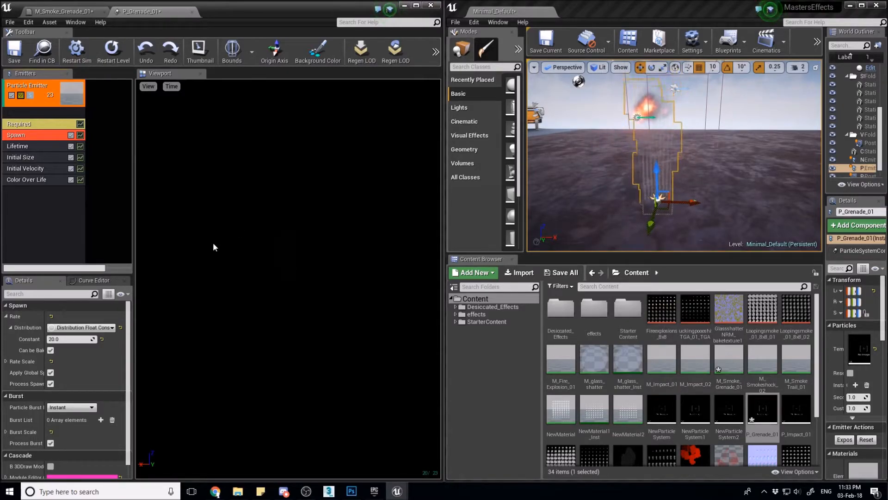
{"action": "left_click_drag", "start_coordinate": [134, 281], "coordinate": [246, 260]}
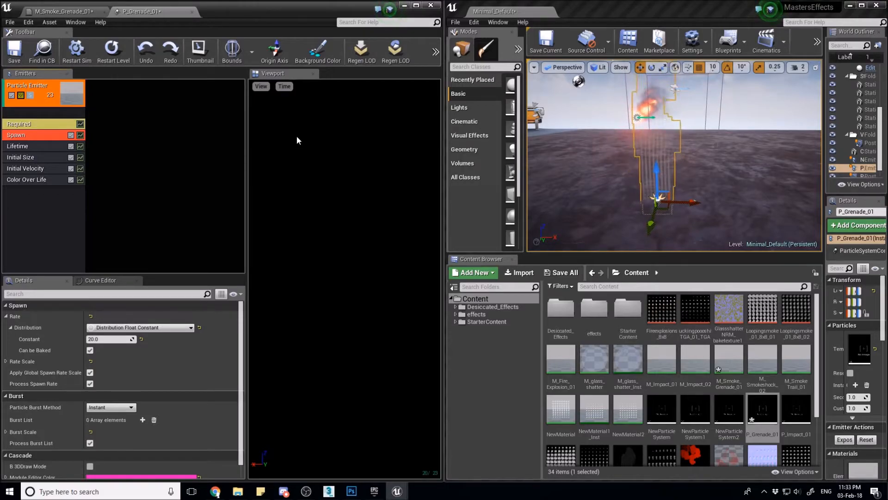
Step: Set the particle preview's background colour to a mid grey with a value of 0.46
{"action": "left_click", "coordinate": [322, 56]}
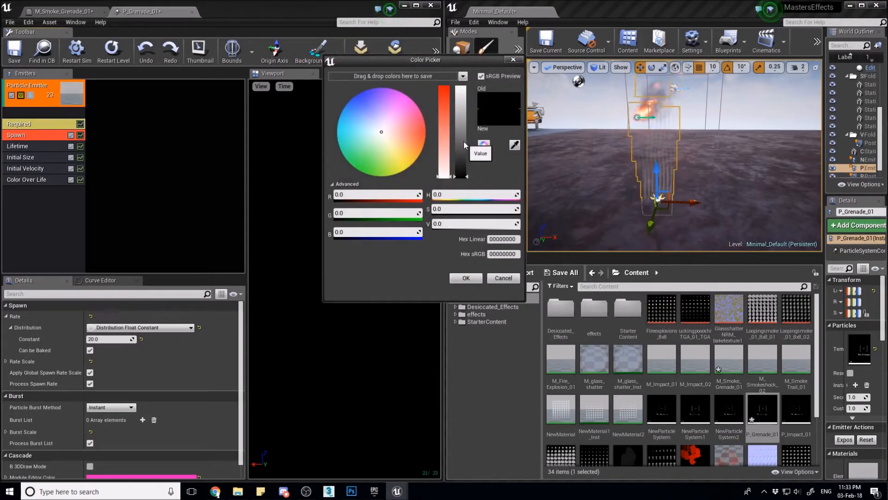
{"action": "left_click_drag", "start_coordinate": [463, 142], "coordinate": [463, 135]}
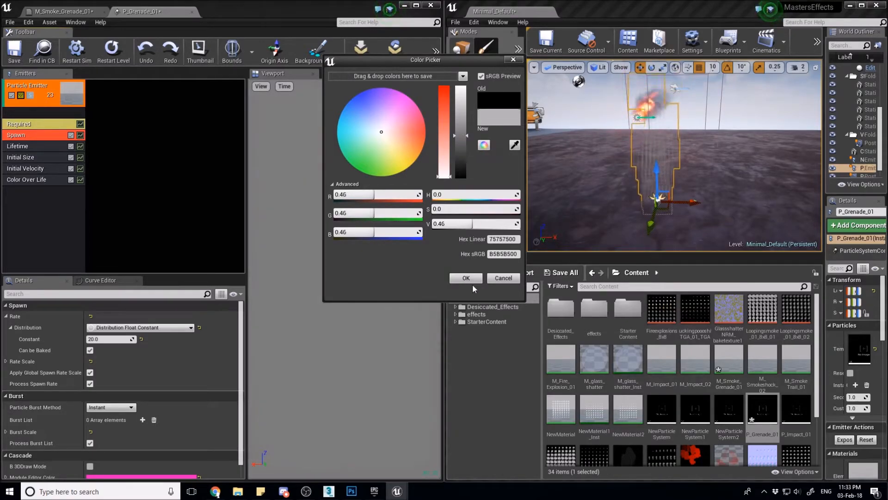
{"action": "left_click", "coordinate": [468, 278]}
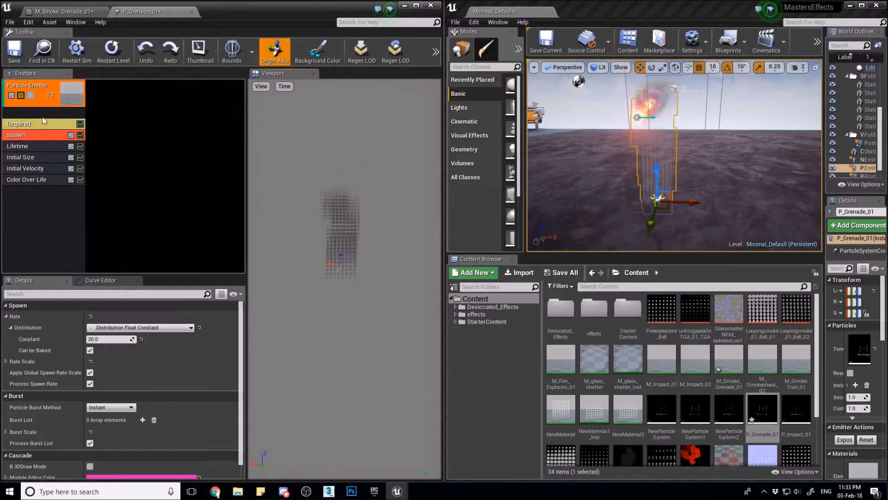
{"action": "left_click", "coordinate": [42, 93]}
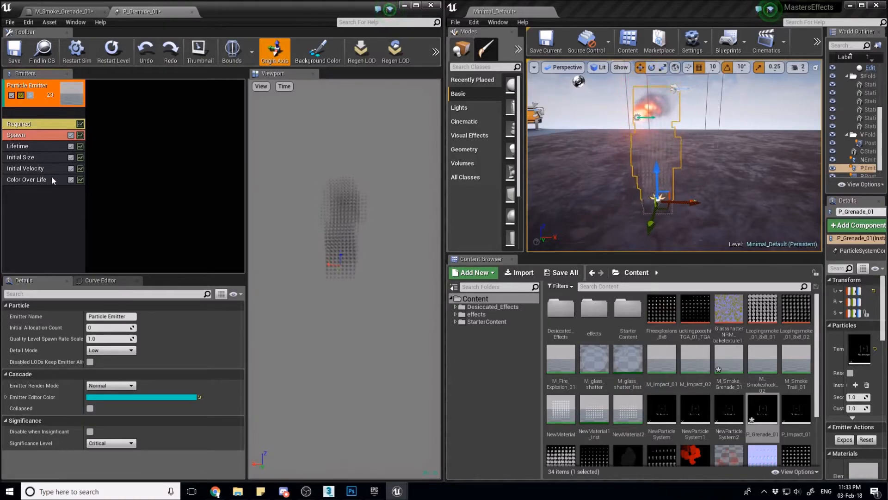
{"action": "right_click", "coordinate": [46, 211]}
{"action": "mouse_move", "coordinate": [47, 211]}
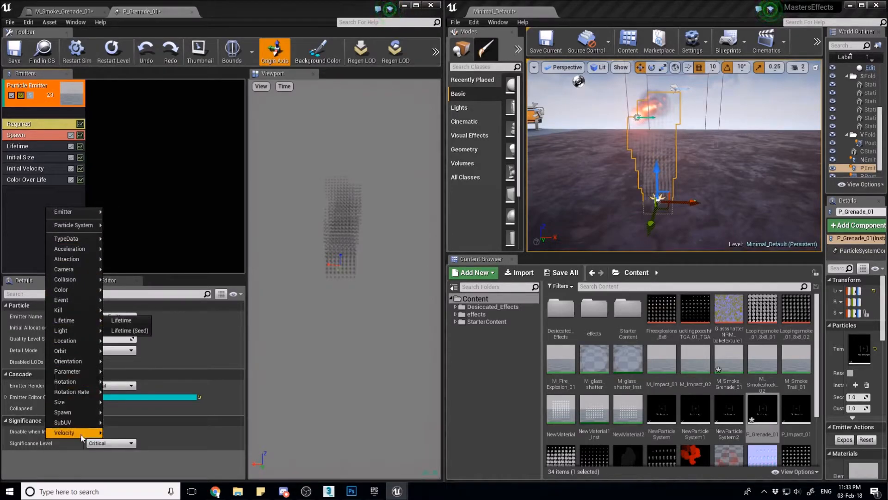
{"action": "mouse_move", "coordinate": [82, 437]}
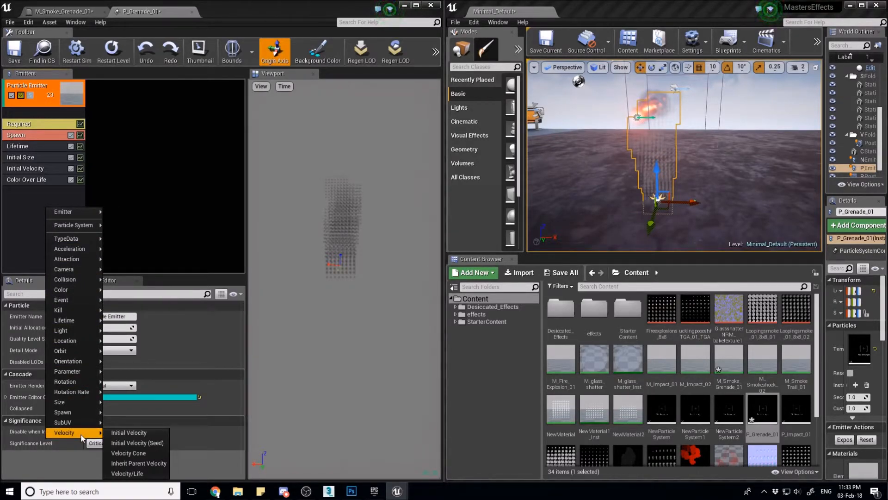
{"action": "left_click", "coordinate": [22, 218]}
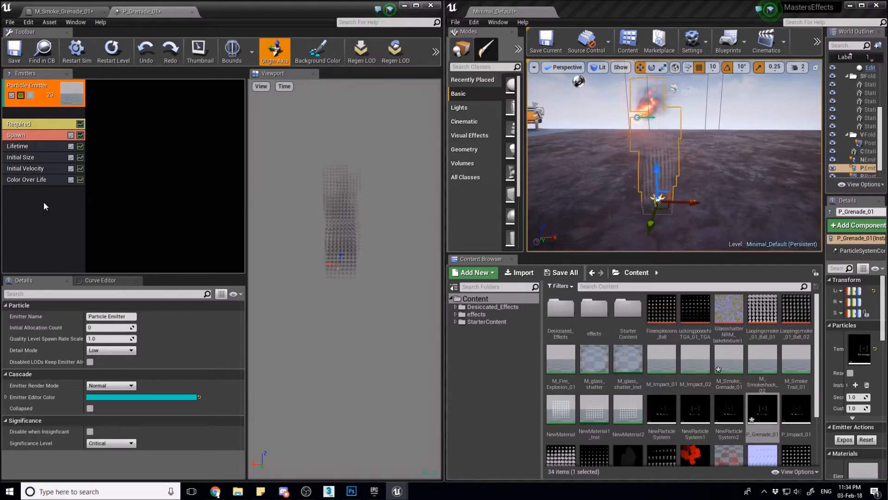
Step: In the emitter's Required module, set the Sub UV images to 8 horizontal and 8 vertical with Linear Blend interpolation
{"action": "left_click", "coordinate": [49, 126]}
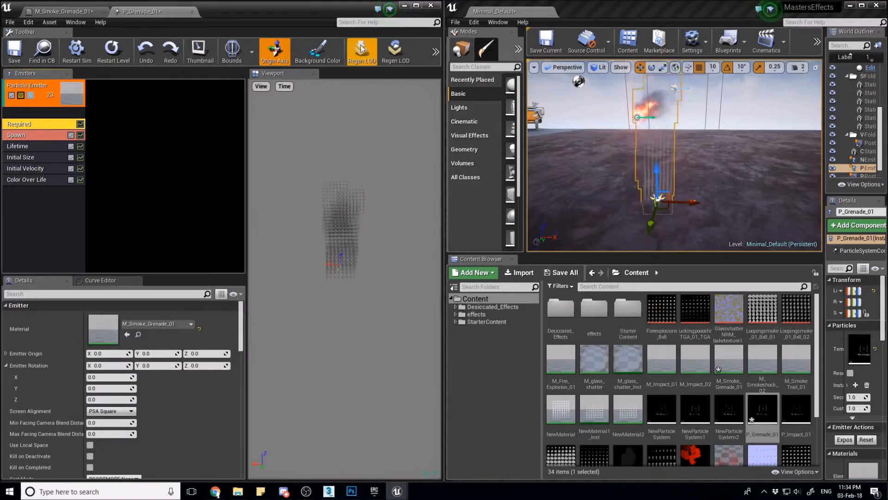
{"action": "double_click", "coordinate": [322, 21]}
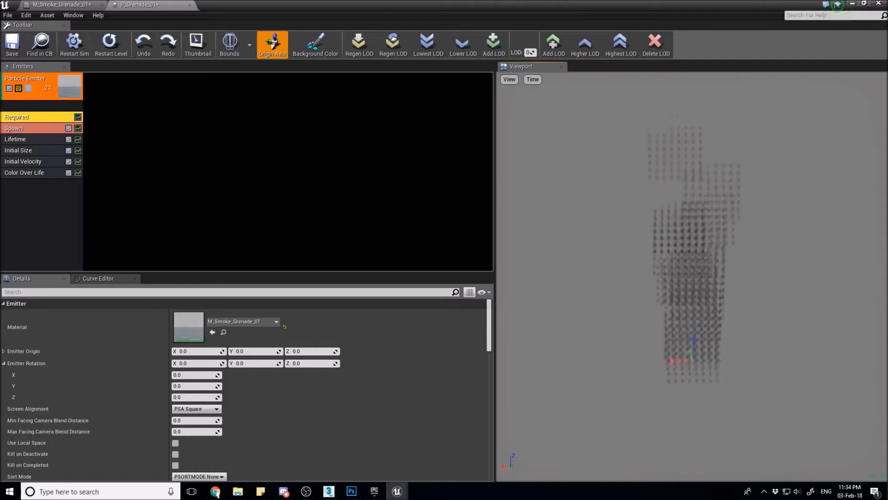
{"action": "scroll", "coordinate": [330, 412], "scroll_direction": "down", "scroll_amount": 5}
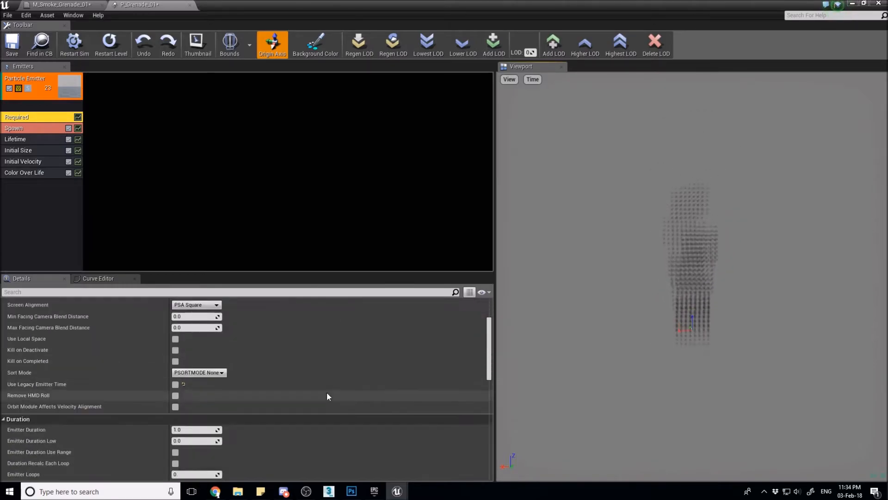
{"action": "scroll", "coordinate": [327, 391], "scroll_direction": "down", "scroll_amount": 8}
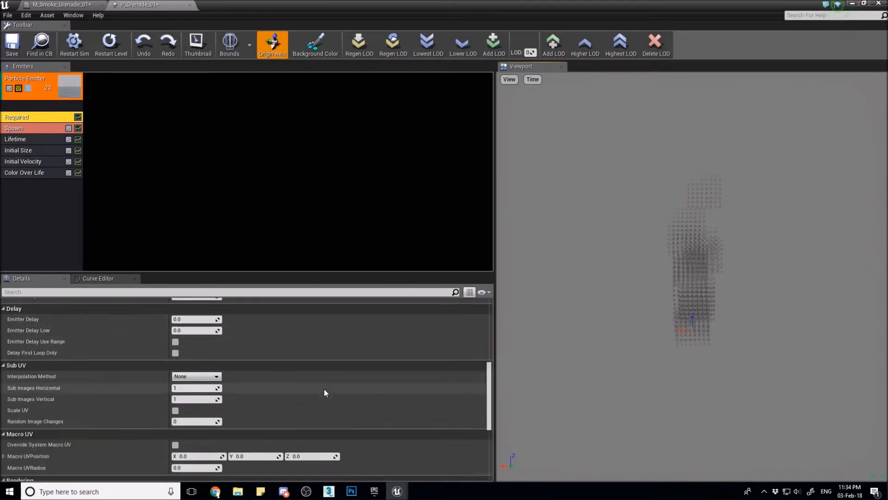
{"action": "scroll", "coordinate": [56, 381], "scroll_direction": "down", "scroll_amount": 1}
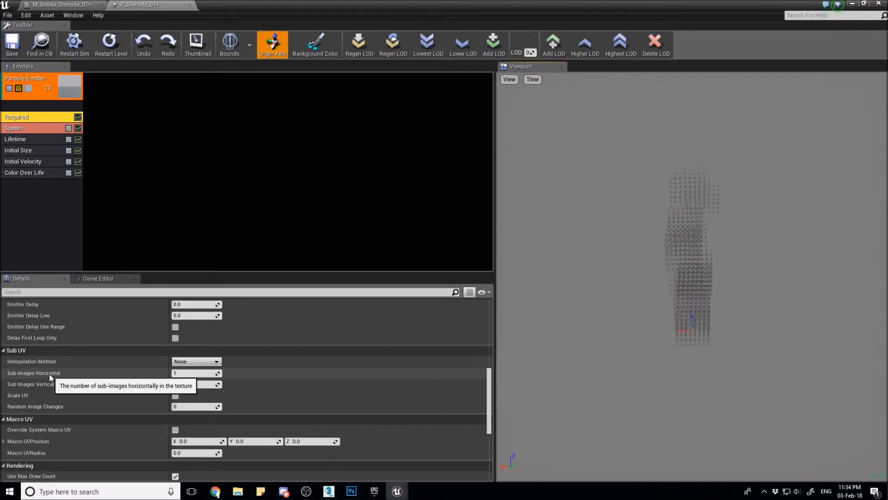
{"action": "left_click", "coordinate": [200, 372]}
{"action": "type", "text": "8"}
{"action": "key", "text": "Tab"}
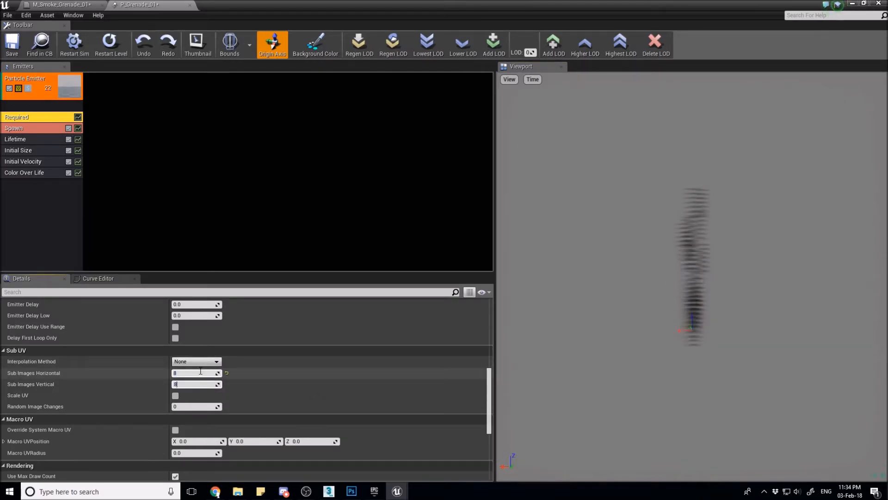
{"action": "type", "text": "8"}
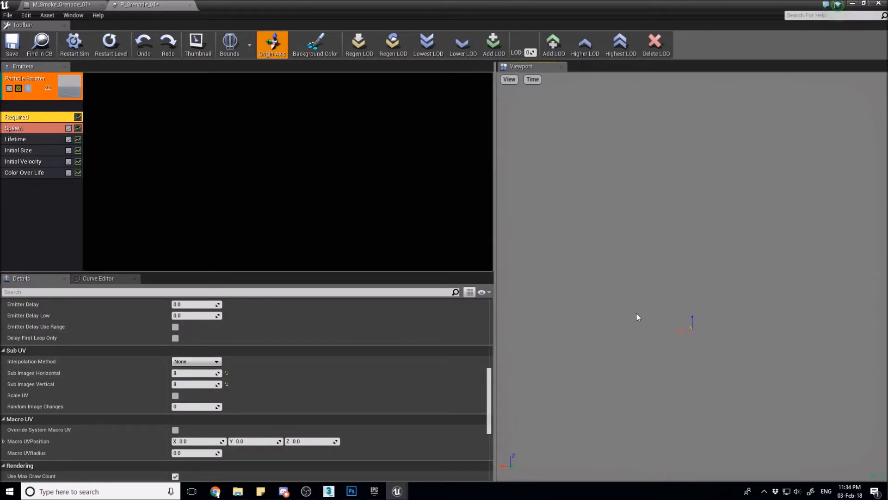
{"action": "left_click", "coordinate": [212, 361]}
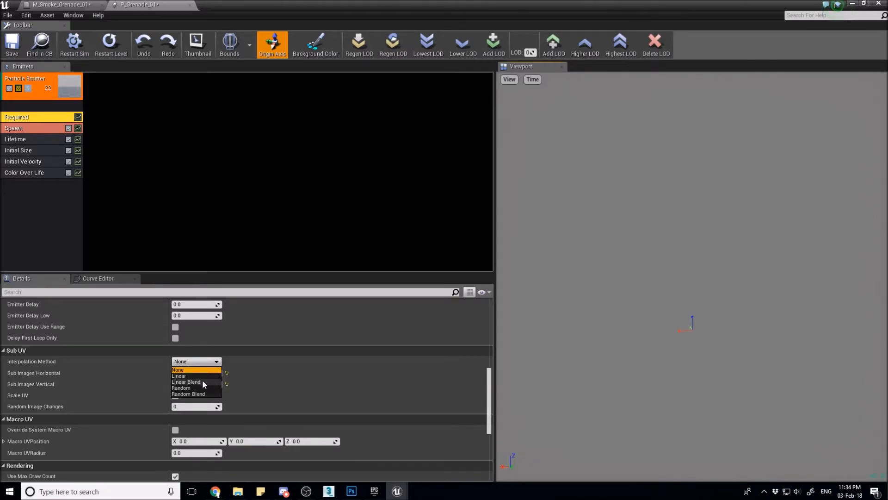
{"action": "left_click", "coordinate": [203, 382]}
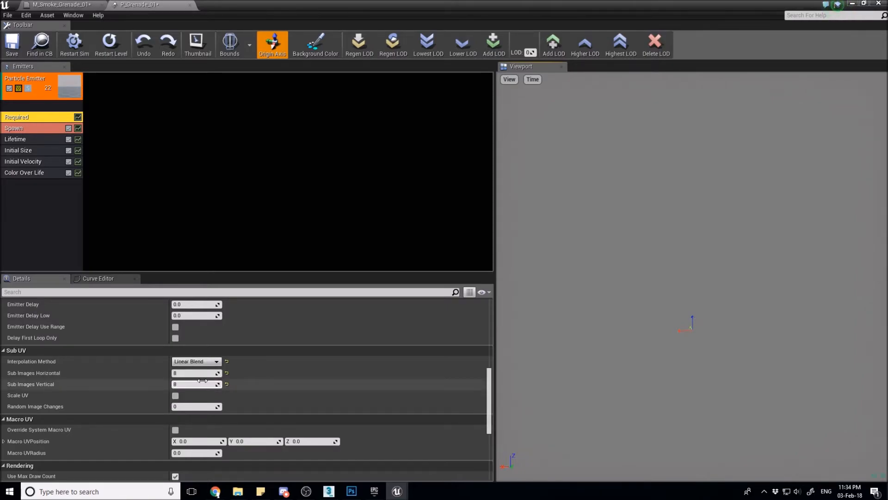
Step: Add a SubImage Index module to the particle emitter
{"action": "left_click", "coordinate": [45, 190]}
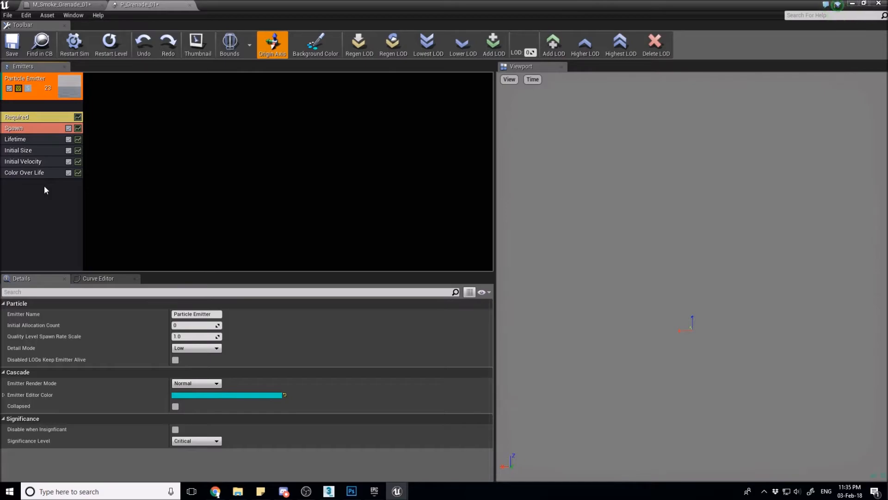
{"action": "right_click", "coordinate": [45, 187]}
{"action": "mouse_move", "coordinate": [85, 352]}
{"action": "mouse_move", "coordinate": [85, 382]}
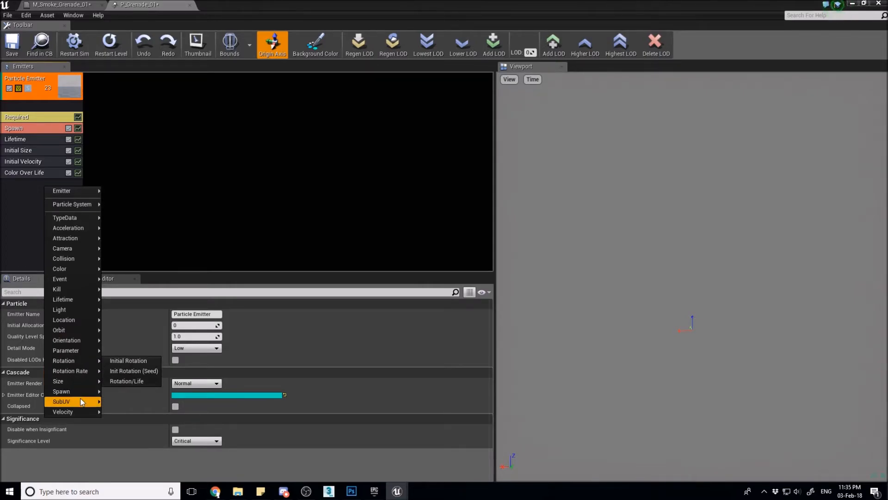
{"action": "mouse_move", "coordinate": [80, 402]}
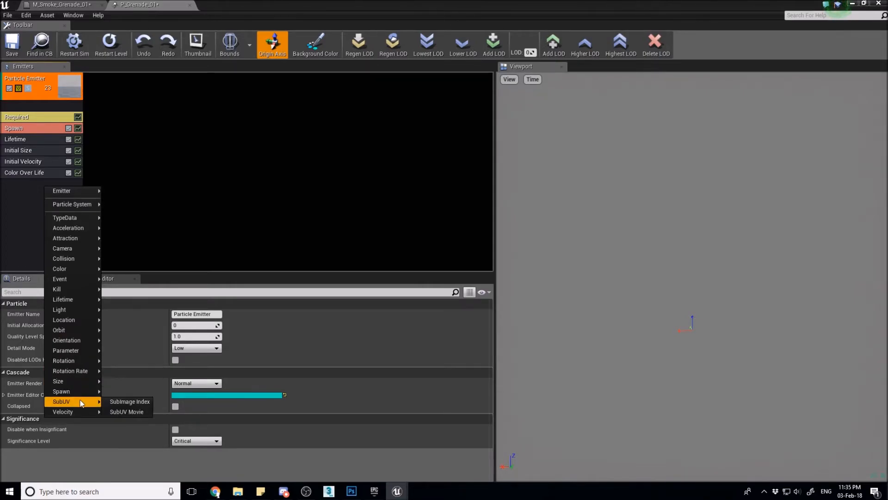
{"action": "left_click", "coordinate": [130, 401]}
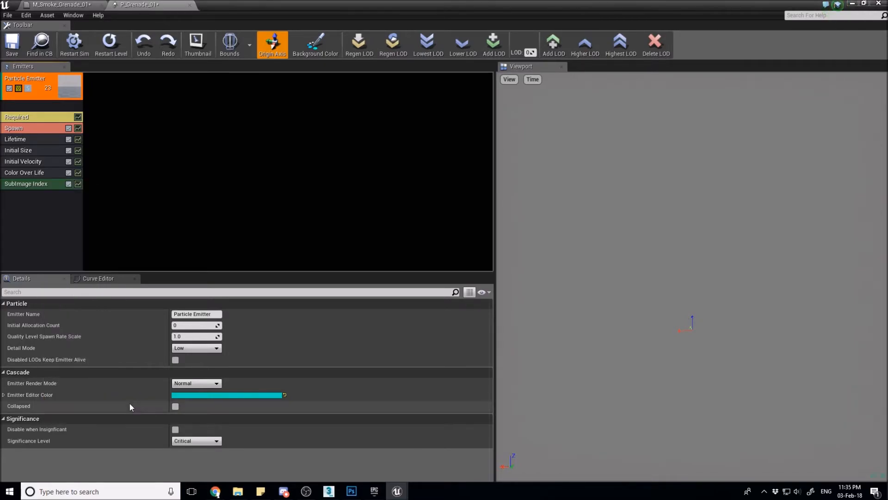
Step: In the SubImage Index constant curve, set the Out Val of point 1 to 63
{"action": "left_click", "coordinate": [45, 185]}
{"action": "scroll", "coordinate": [85, 370], "scroll_direction": "down", "scroll_amount": 2}
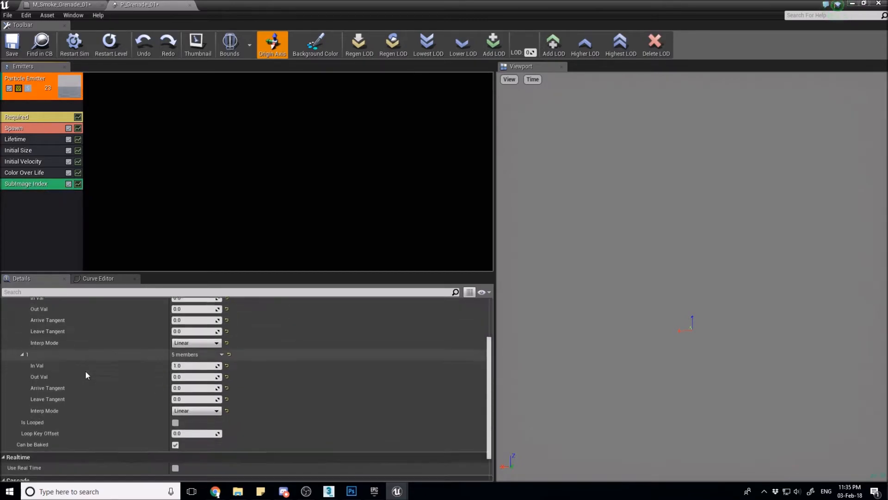
{"action": "left_click_drag", "start_coordinate": [169, 272], "coordinate": [157, 191]}
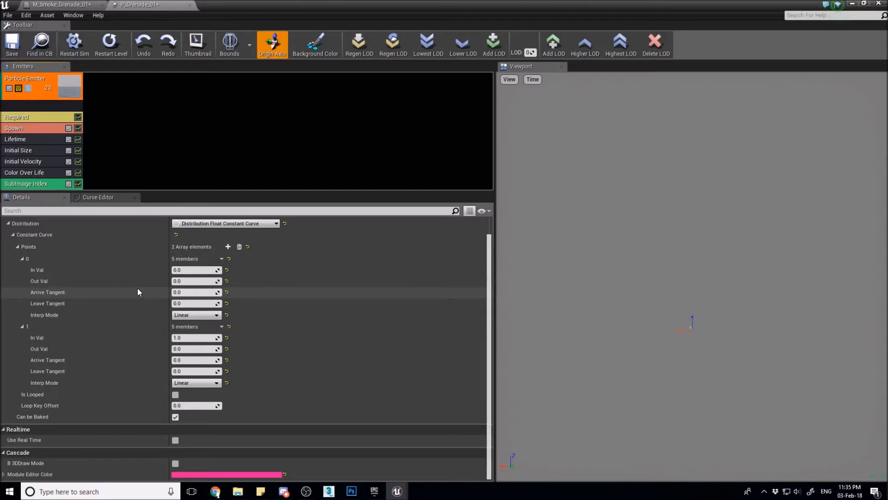
{"action": "scroll", "coordinate": [138, 291], "scroll_direction": "up", "scroll_amount": 1}
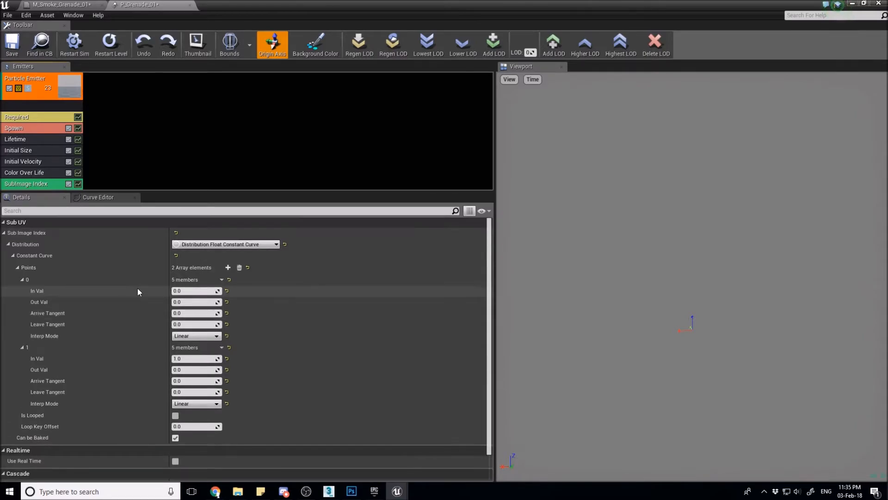
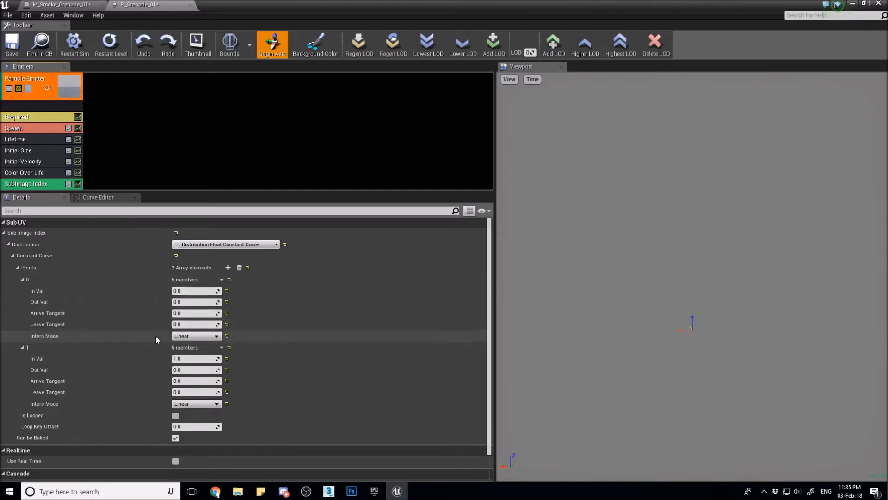
{"action": "left_click", "coordinate": [188, 358]}
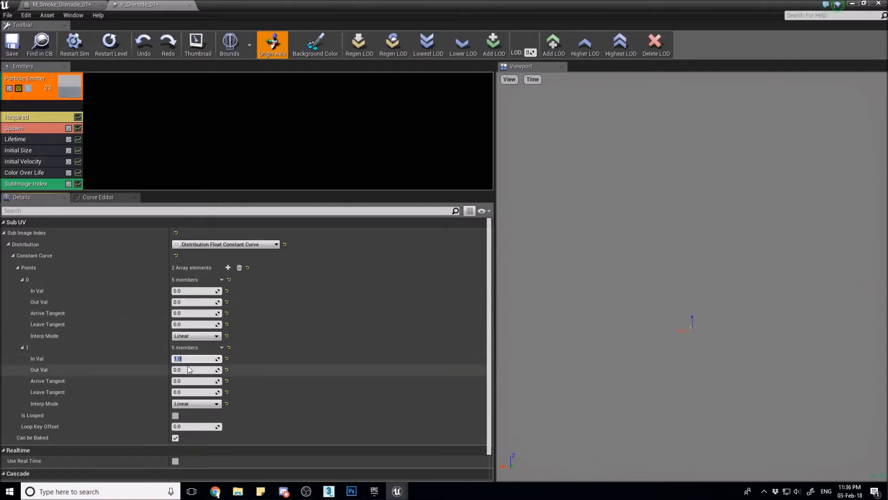
{"action": "left_click", "coordinate": [190, 369]}
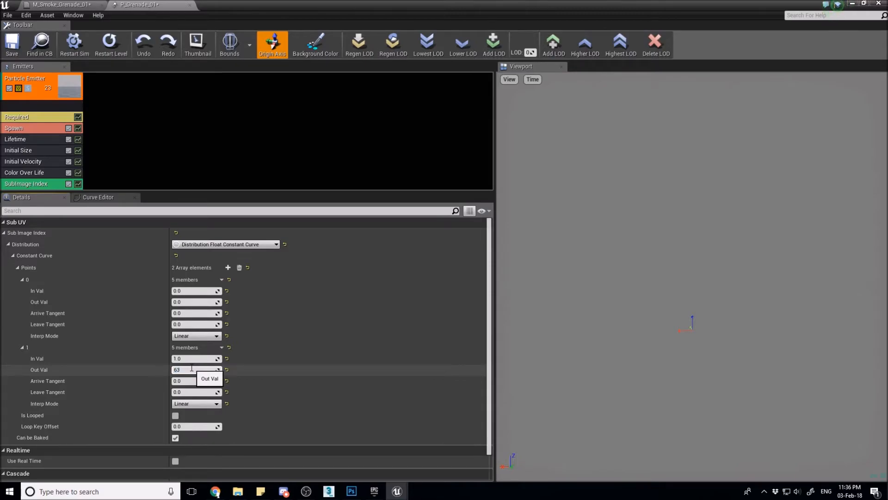
{"action": "key", "text": "Return"}
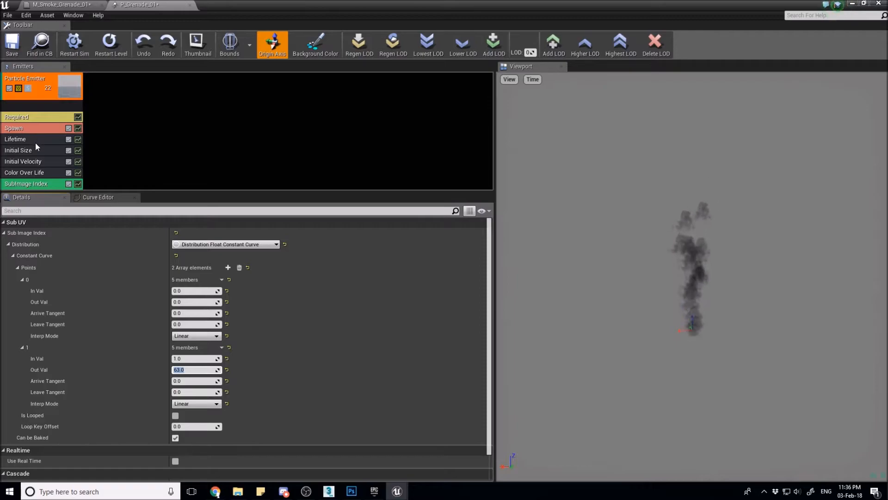
Step: In the Spawn module, set the constant rate to 0 and add a burst entry with a count of 1
{"action": "left_click", "coordinate": [36, 129]}
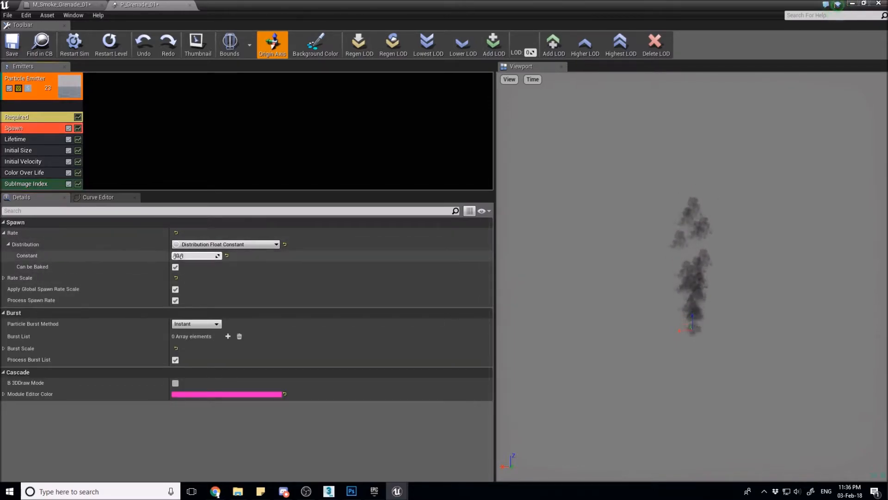
{"action": "left_click", "coordinate": [192, 256]}
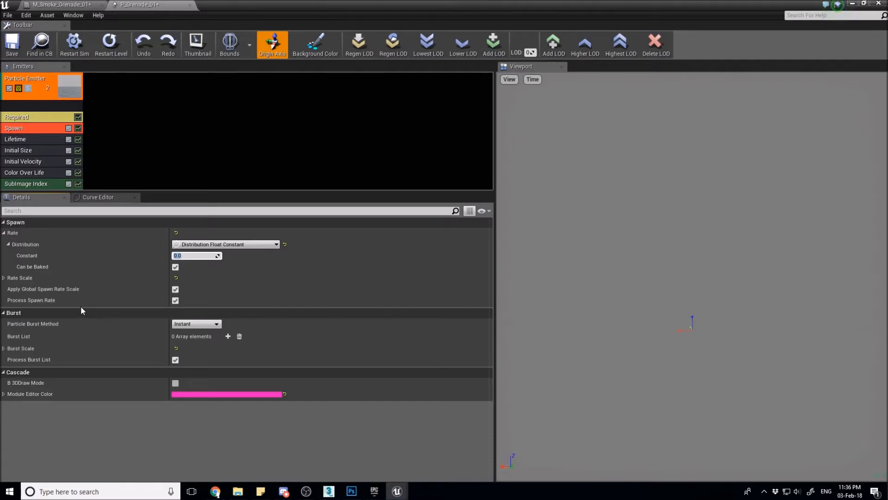
{"action": "left_click", "coordinate": [228, 337]}
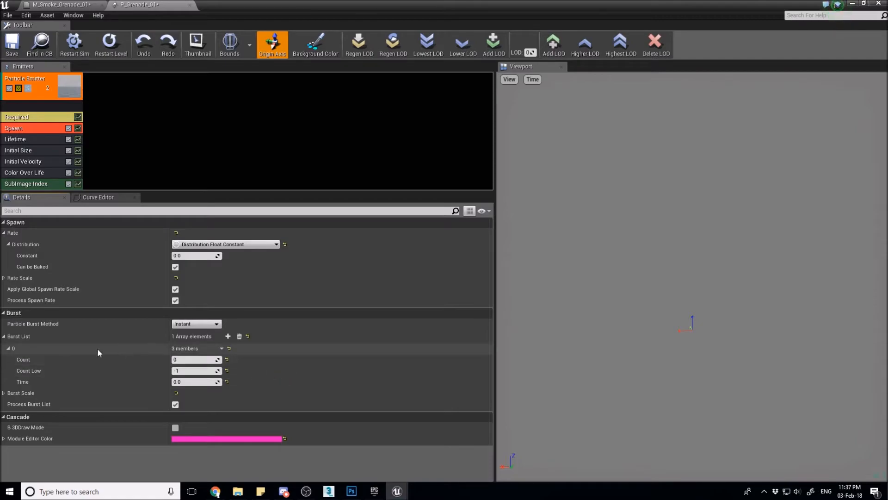
{"action": "left_click", "coordinate": [193, 360]}
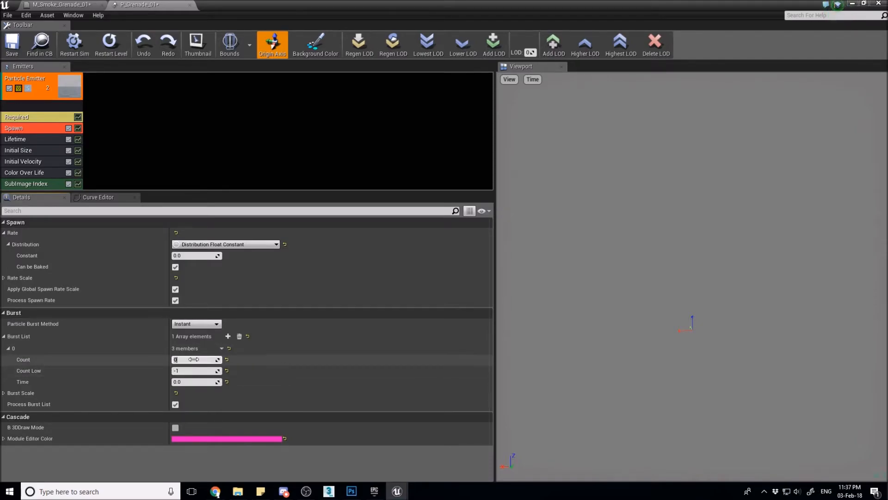
{"action": "key", "text": "Return"}
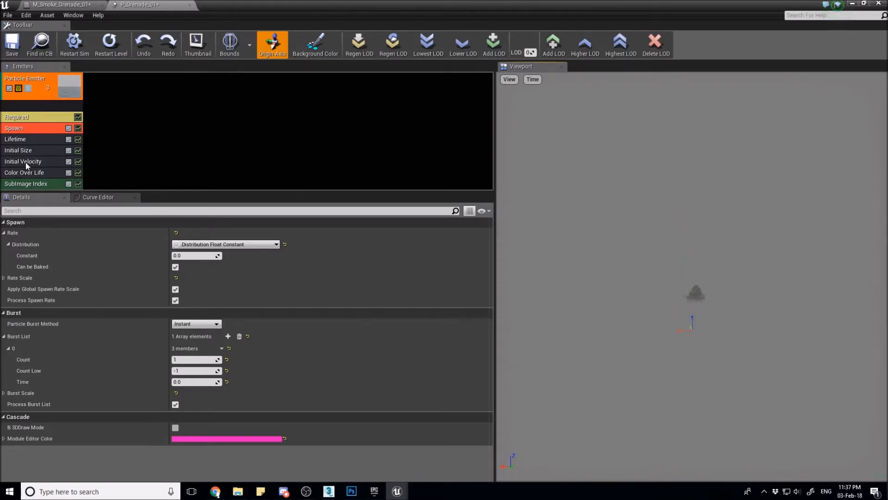
Step: Disable the Initial Velocity module and enlarge the area showing the emitter's modules
{"action": "left_click", "coordinate": [69, 161]}
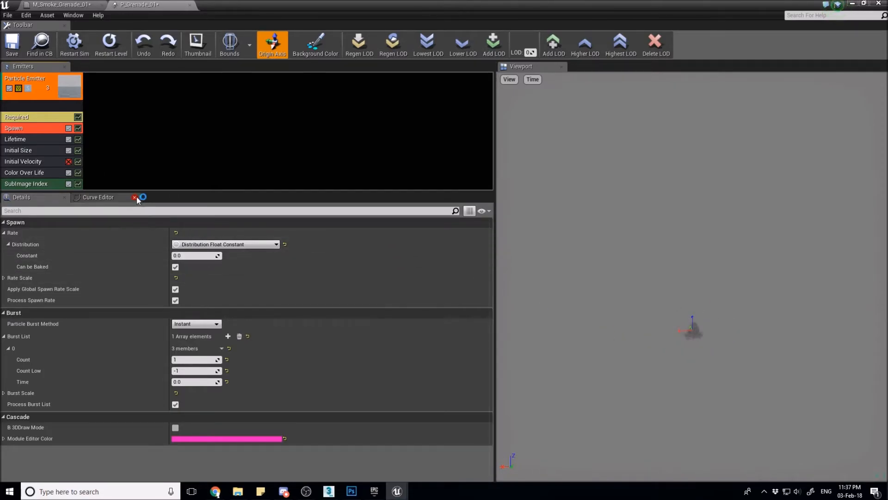
{"action": "left_click_drag", "start_coordinate": [139, 191], "coordinate": [143, 259]}
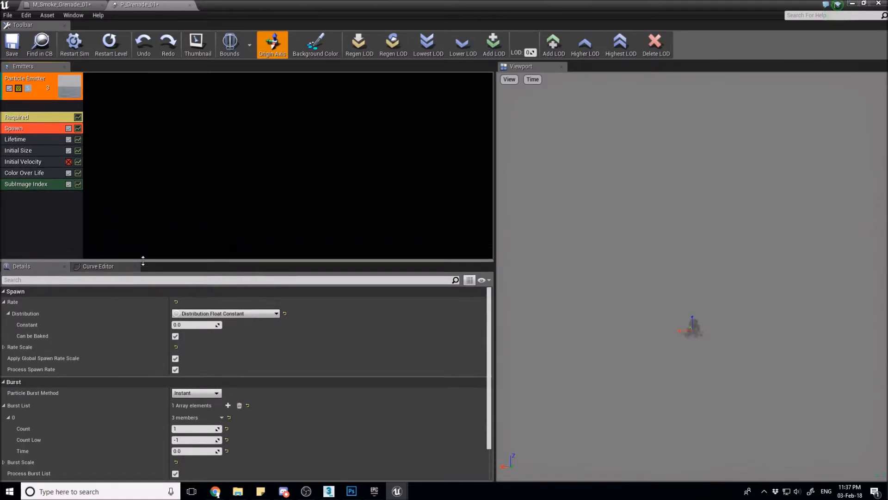
Step: In the Initial Size module, set the Start Size maximum to 400 on X, Y and Z
{"action": "left_click", "coordinate": [33, 151]}
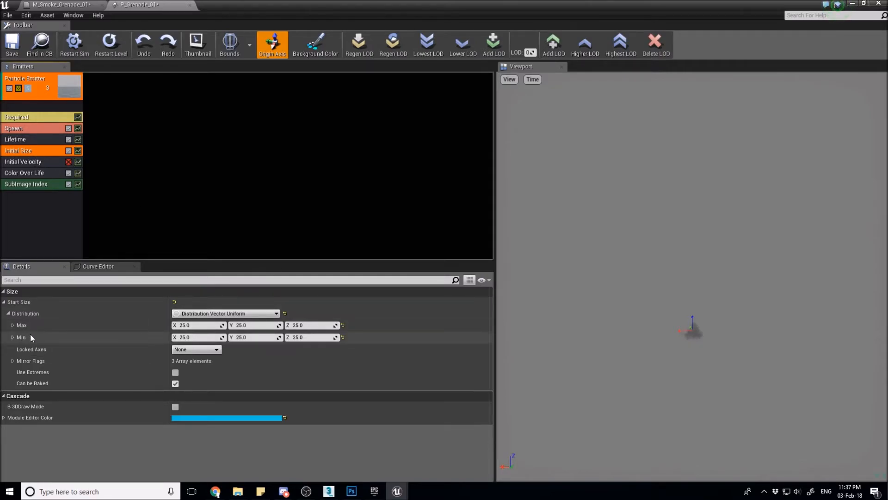
{"action": "left_click", "coordinate": [54, 185]}
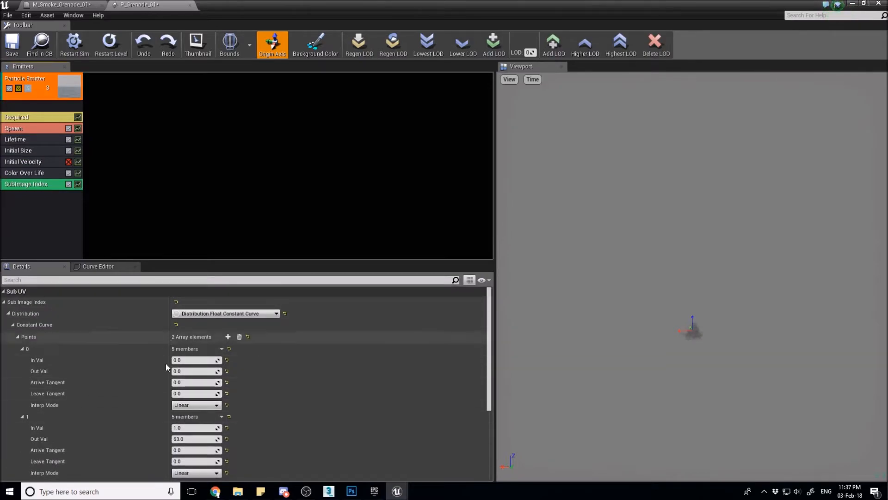
{"action": "left_click", "coordinate": [45, 150]}
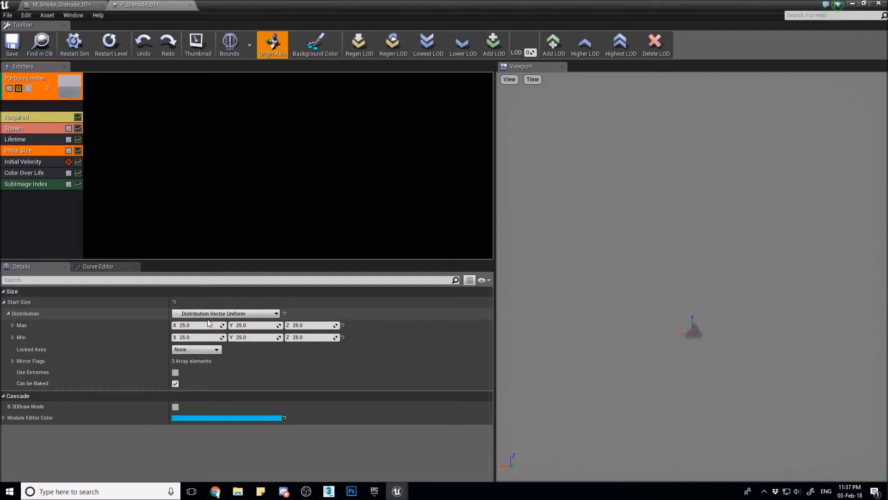
{"action": "left_click", "coordinate": [252, 314]}
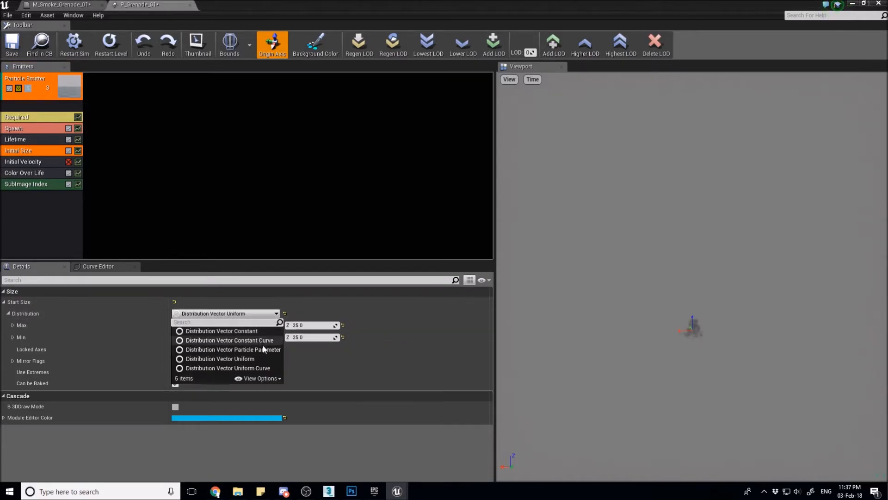
{"action": "left_click", "coordinate": [255, 316]}
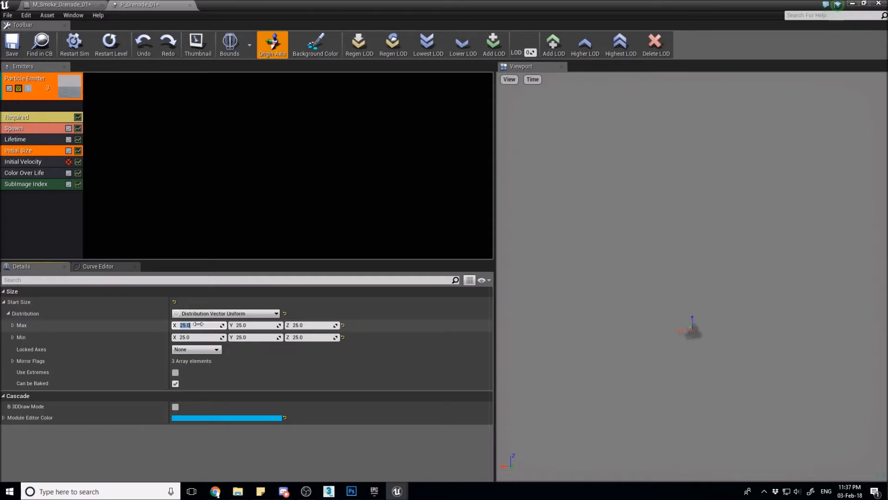
{"action": "key", "text": "Tab"}
{"action": "type", "text": "400"}
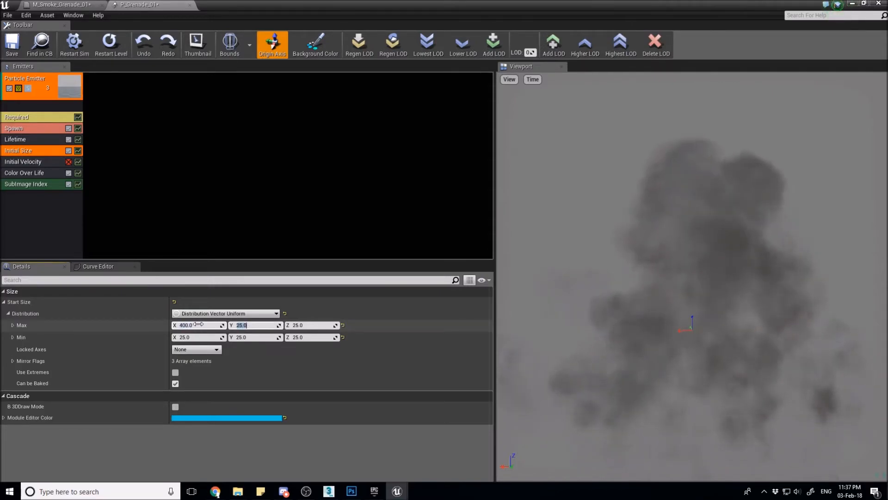
{"action": "key", "text": "Tab"}
{"action": "type", "text": "400"}
{"action": "key", "text": "Return"}
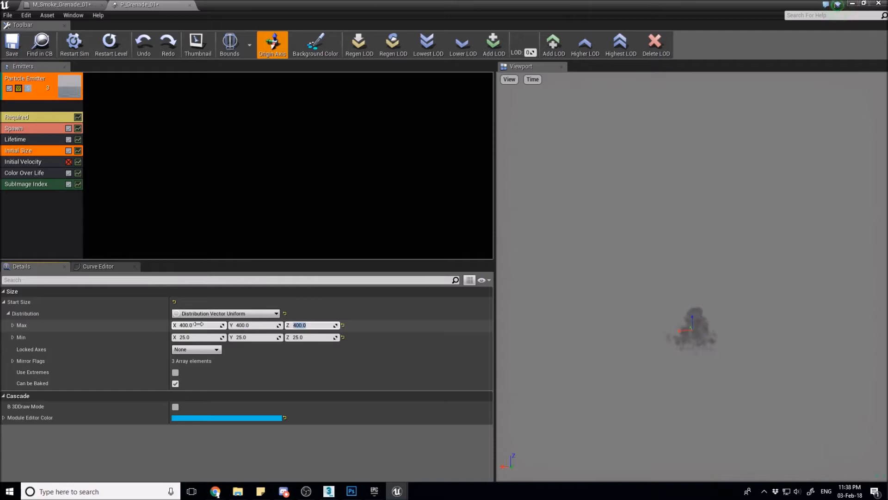
{"action": "key", "text": "Tab"}
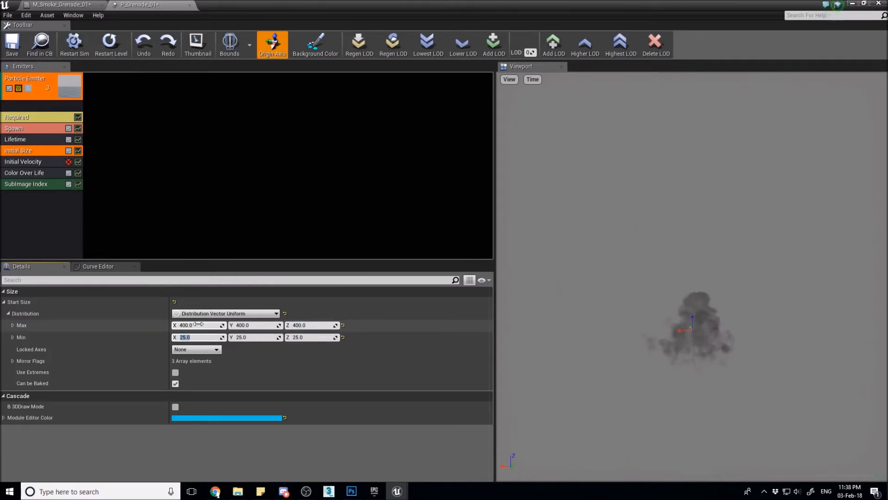
Step: In the Initial Size module, set the Start Size minimum to 300 on X, Y and Z
{"action": "type", "text": "300"}
{"action": "key", "text": "Tab"}
{"action": "type", "text": "300"}
{"action": "key", "text": "Tab"}
{"action": "type", "text": "300"}
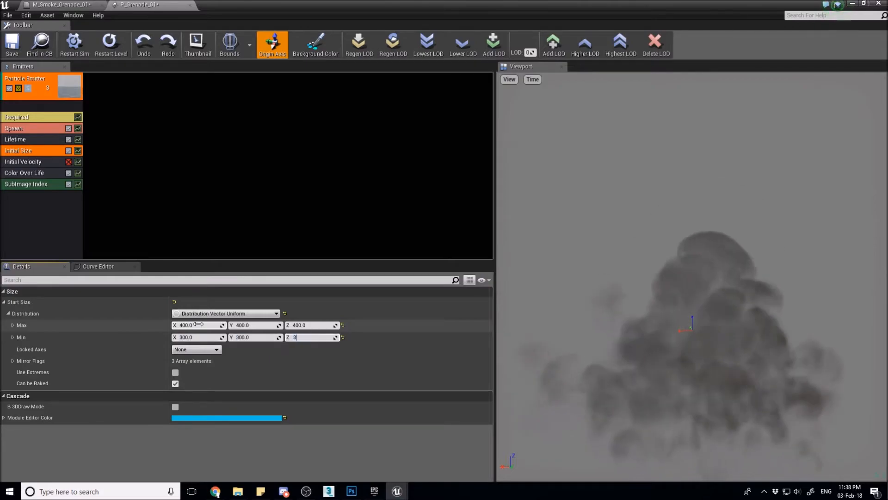
{"action": "key", "text": "Return"}
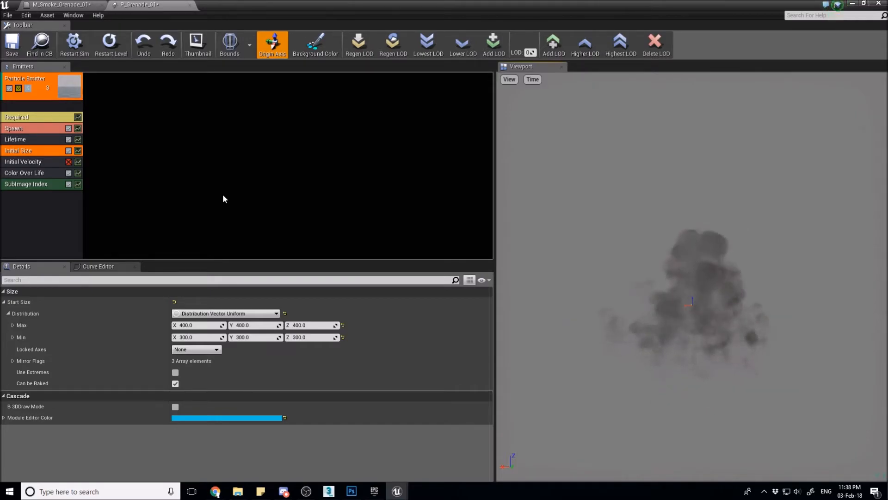
Step: In the Required module's Duration settings, set Emitter Loops to 1
{"action": "left_click", "coordinate": [43, 117]}
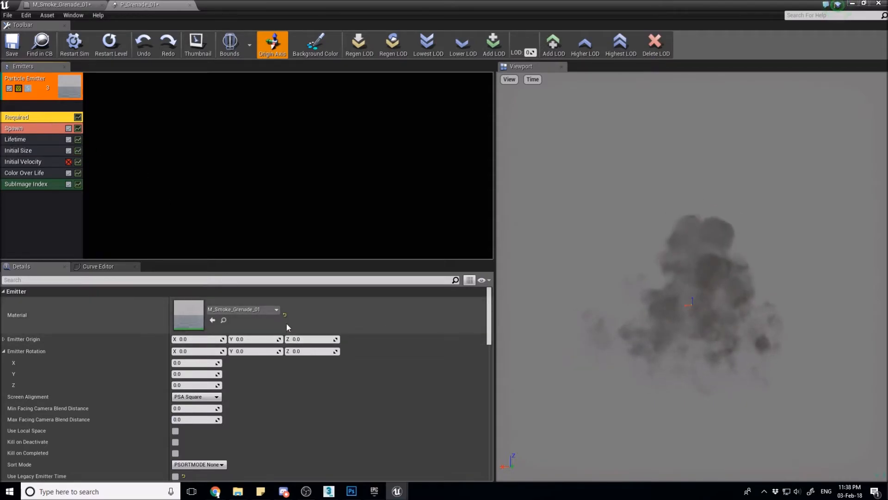
{"action": "scroll", "coordinate": [286, 323], "scroll_direction": "down", "scroll_amount": 4}
{"action": "scroll", "coordinate": [287, 327], "scroll_direction": "down", "scroll_amount": 5}
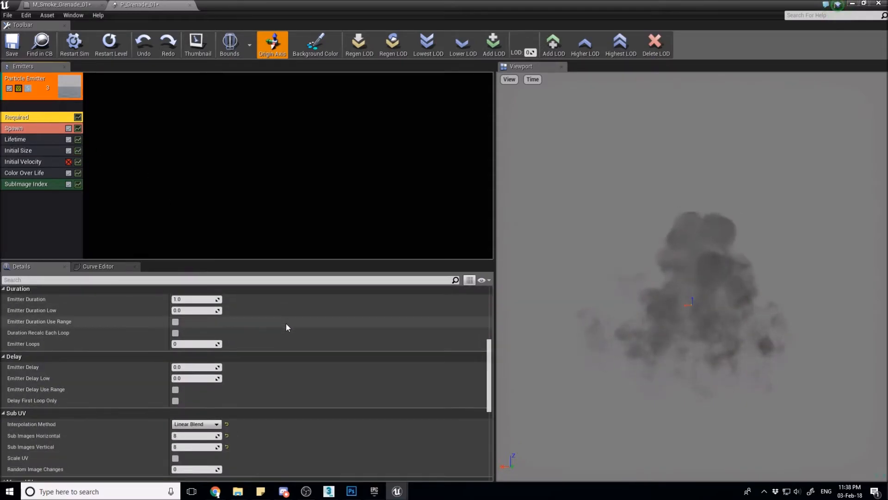
{"action": "scroll", "coordinate": [235, 407], "scroll_direction": "down", "scroll_amount": 2}
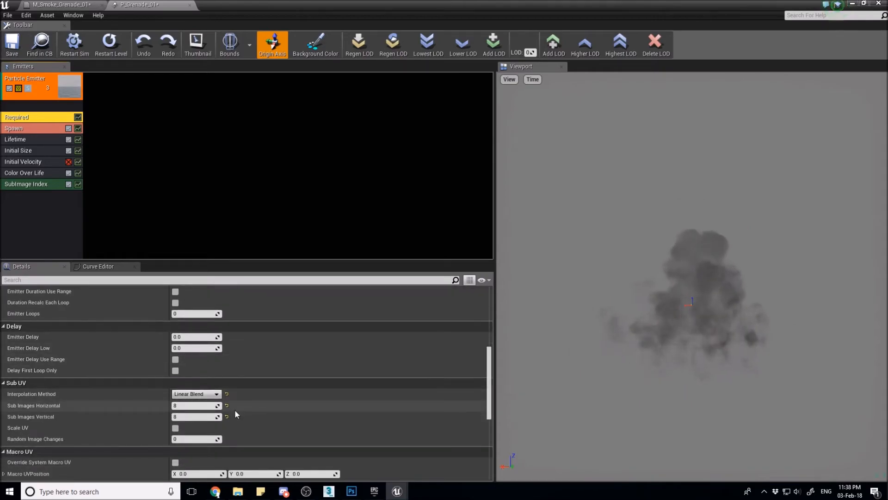
{"action": "scroll", "coordinate": [231, 395], "scroll_direction": "up", "scroll_amount": 2}
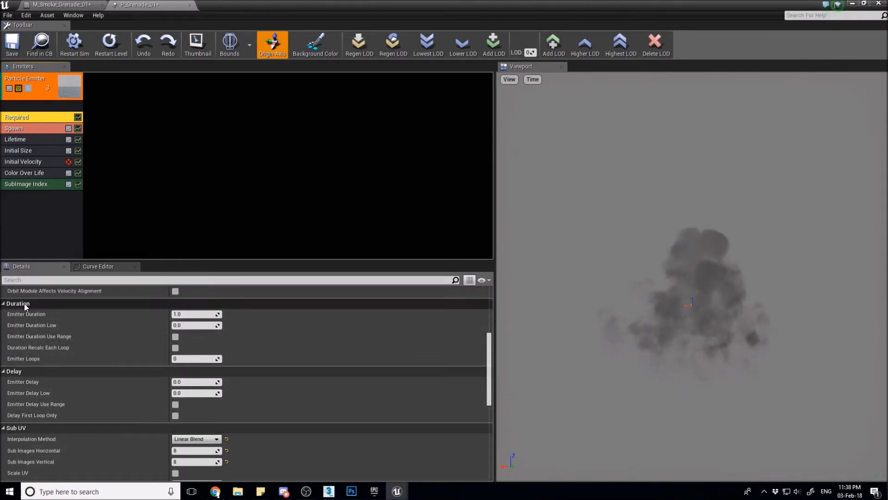
{"action": "scroll", "coordinate": [285, 370], "scroll_direction": "up", "scroll_amount": 1}
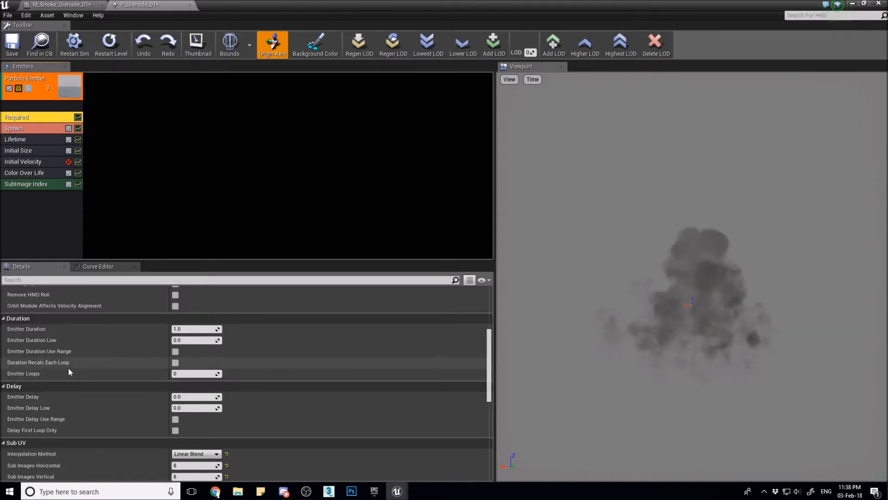
{"action": "left_click", "coordinate": [205, 373]}
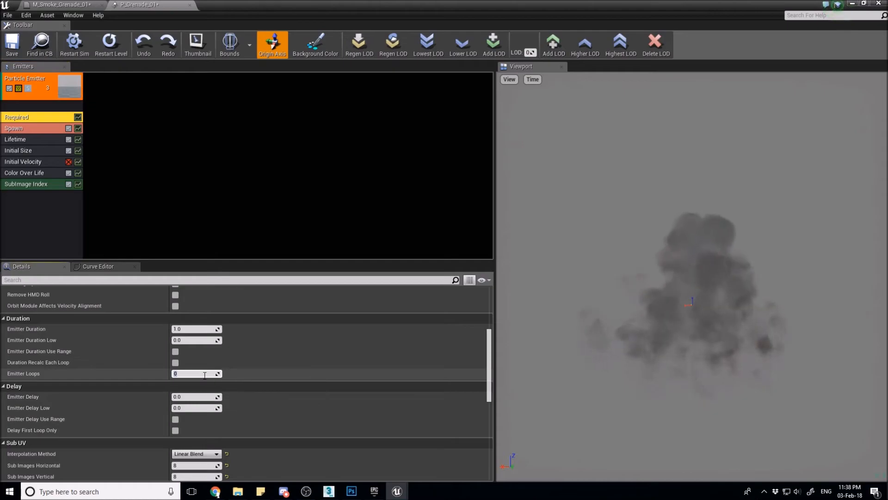
{"action": "type", "text": "1"}
{"action": "key", "text": "Return"}
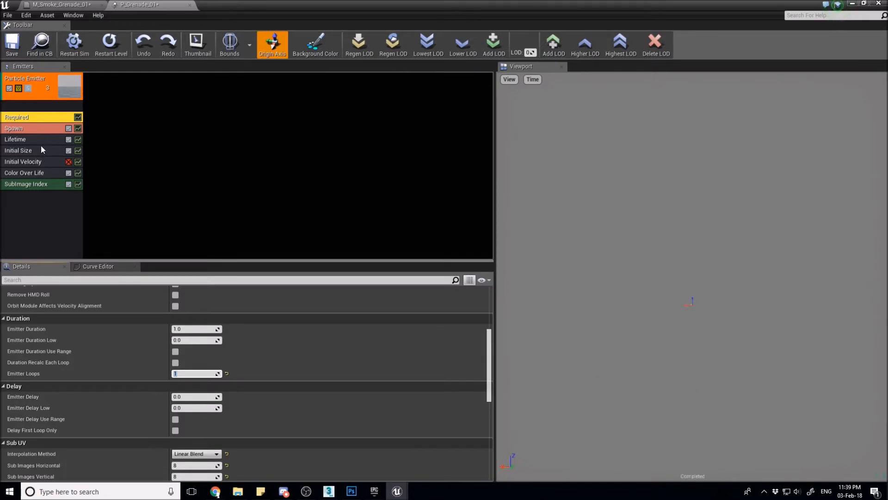
Step: Change the Lifetime module's distribution to Distribution Float Constant and set its constant to 2.2
{"action": "left_click", "coordinate": [40, 141]}
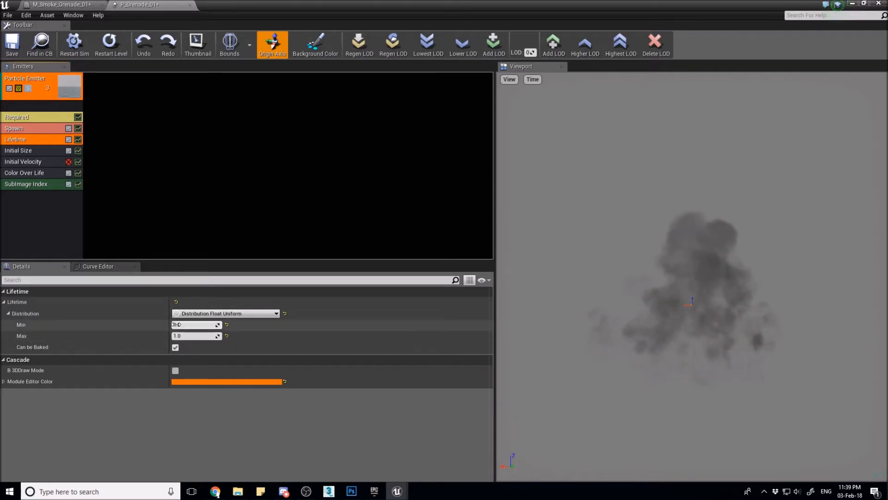
{"action": "left_click", "coordinate": [252, 315]}
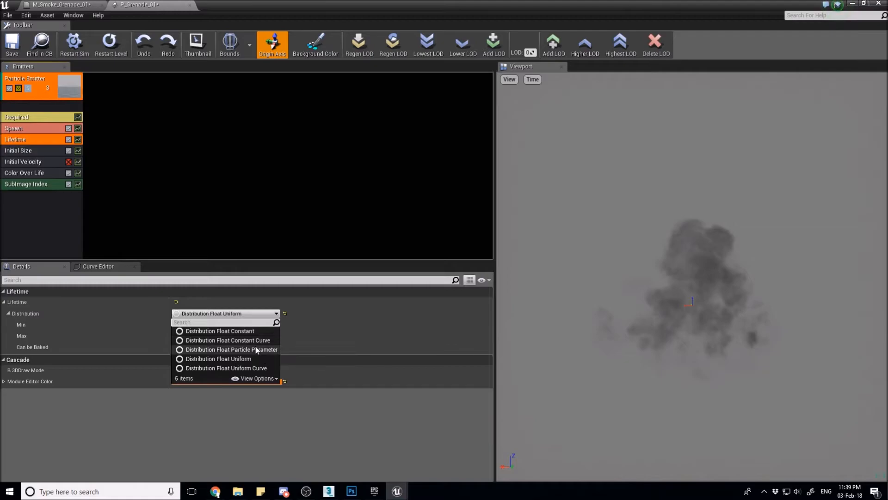
{"action": "left_click", "coordinate": [255, 331]}
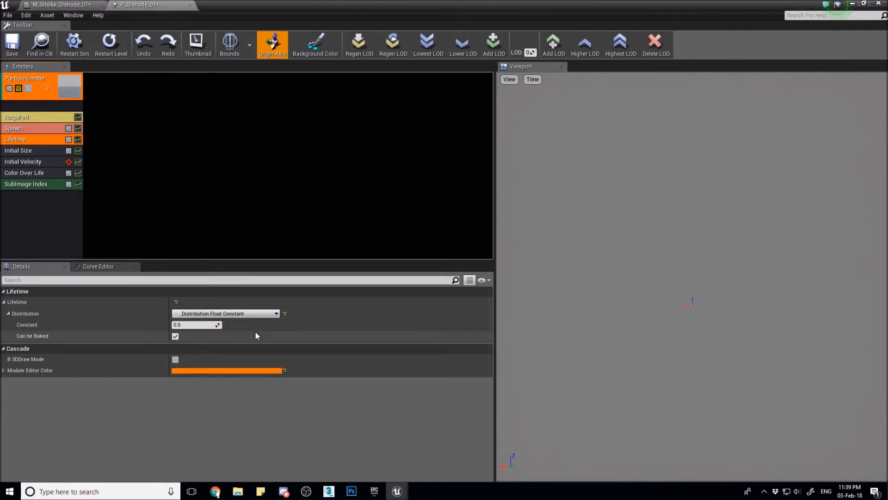
{"action": "left_click", "coordinate": [192, 325]}
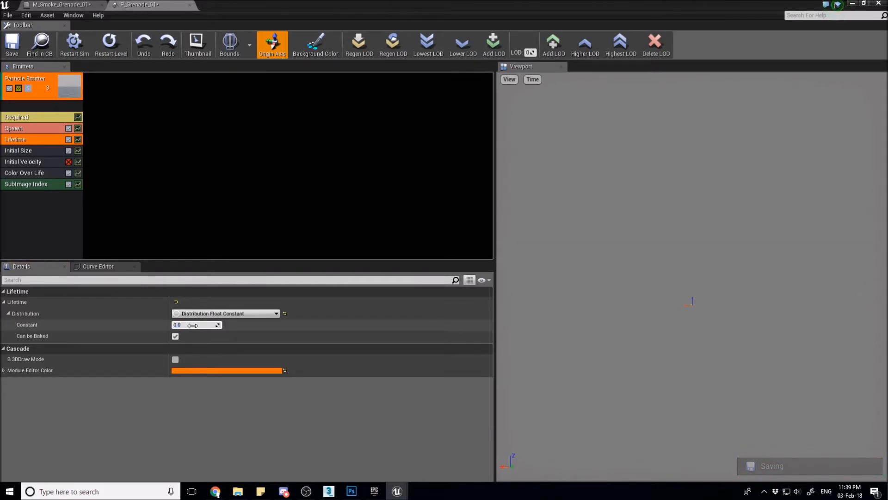
{"action": "left_click", "coordinate": [193, 325]}
{"action": "type", "text": "2.2"}
{"action": "key", "text": "Return"}
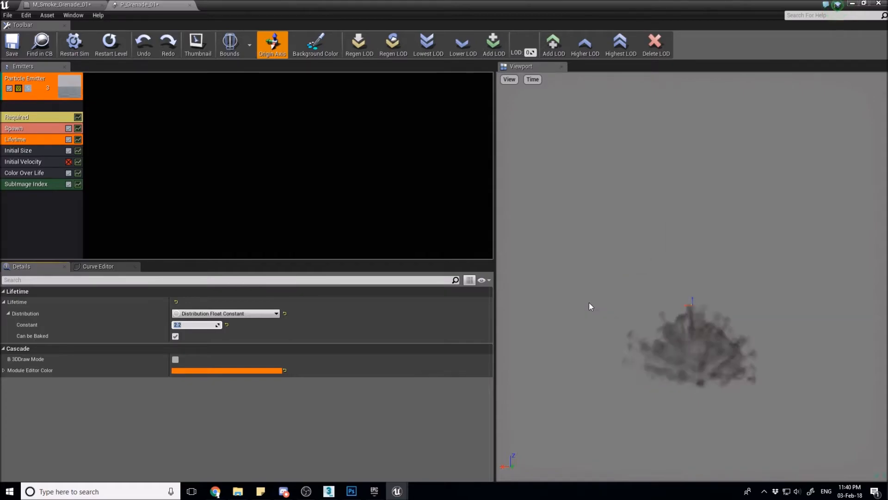
Step: Set the Lifetime module's constant to 4
{"action": "left_click", "coordinate": [199, 324]}
{"action": "key", "text": "BackSpace"}
{"action": "key", "text": "BackSpace"}
{"action": "key", "text": "BackSpace"}
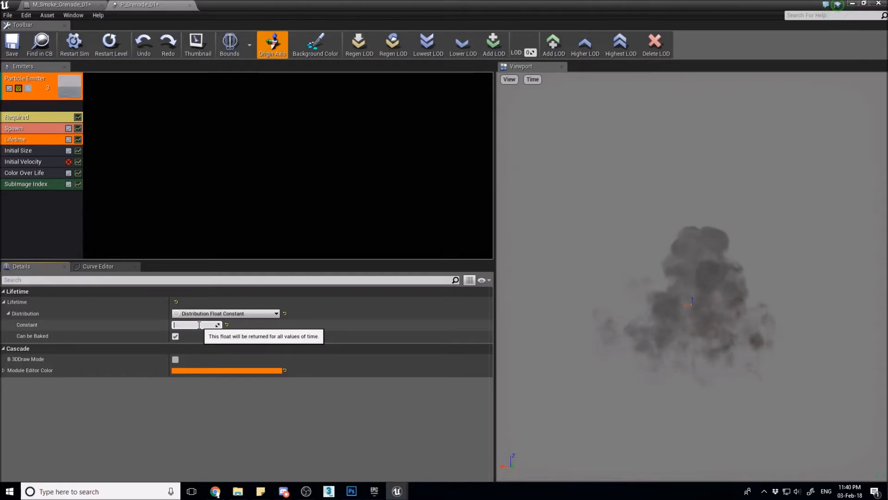
{"action": "type", "text": "4"}
{"action": "key", "text": "Return"}
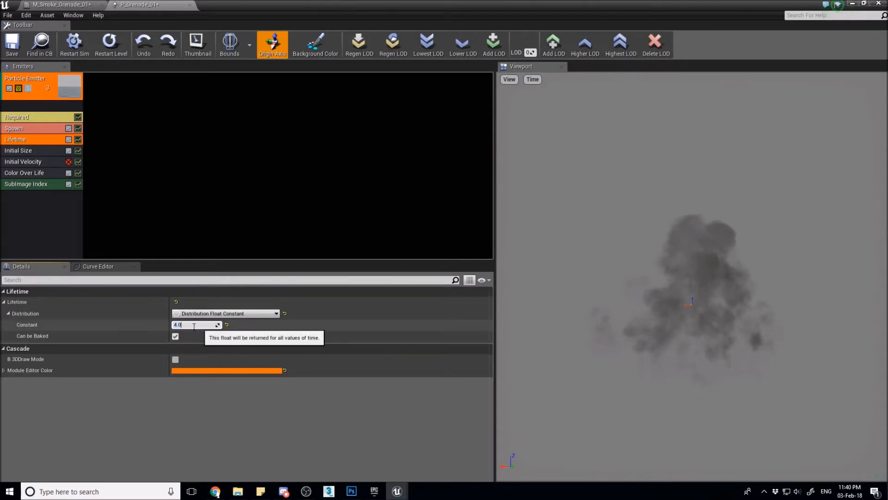
Step: Try a constant of 10 in the Lifetime module and return it to 4
{"action": "type", "text": "10"}
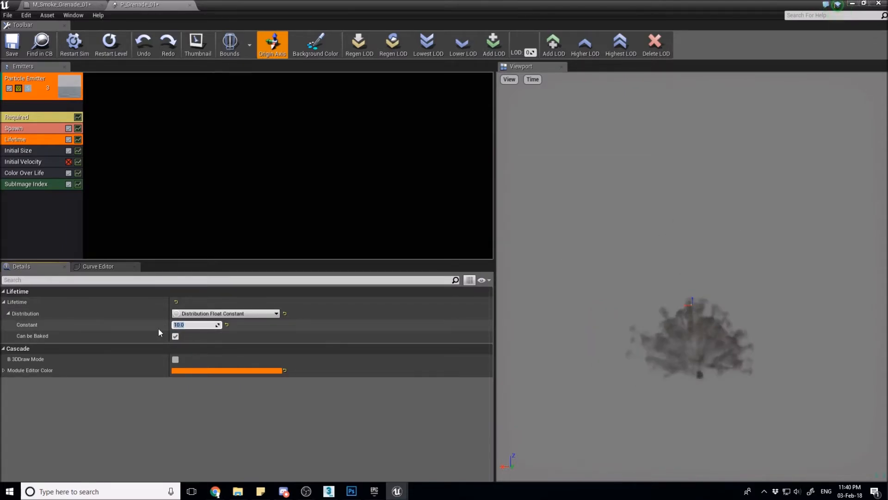
{"action": "key", "text": "Return"}
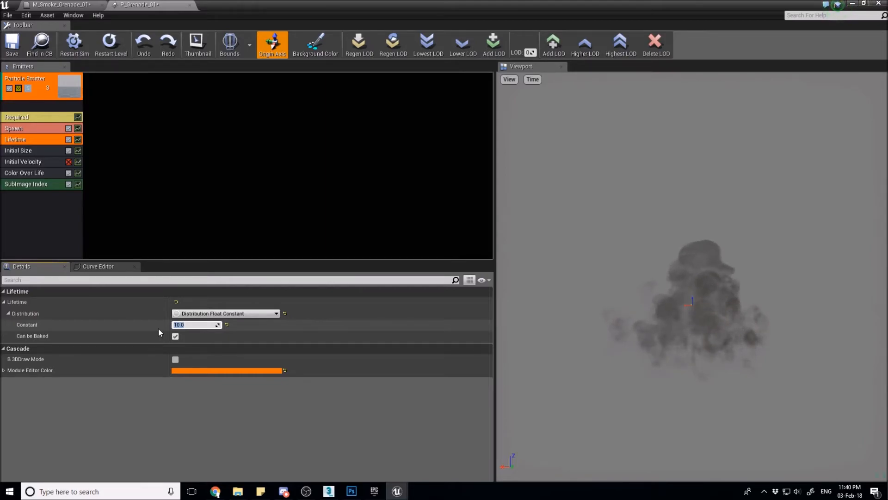
{"action": "left_click", "coordinate": [659, 328]}
{"action": "left_click", "coordinate": [194, 325]}
{"action": "type", "text": "4"}
{"action": "key", "text": "Return"}
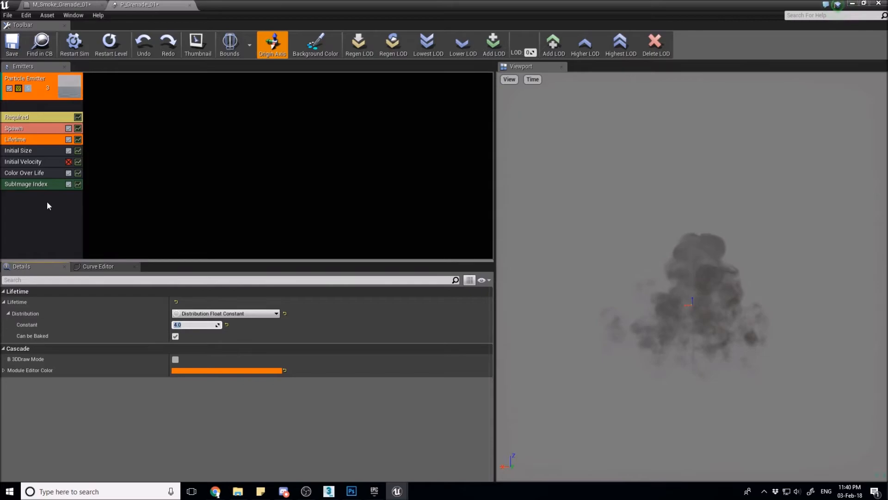
Step: Add two more points to the SubImage Index module's constant curve
{"action": "left_click", "coordinate": [28, 185]}
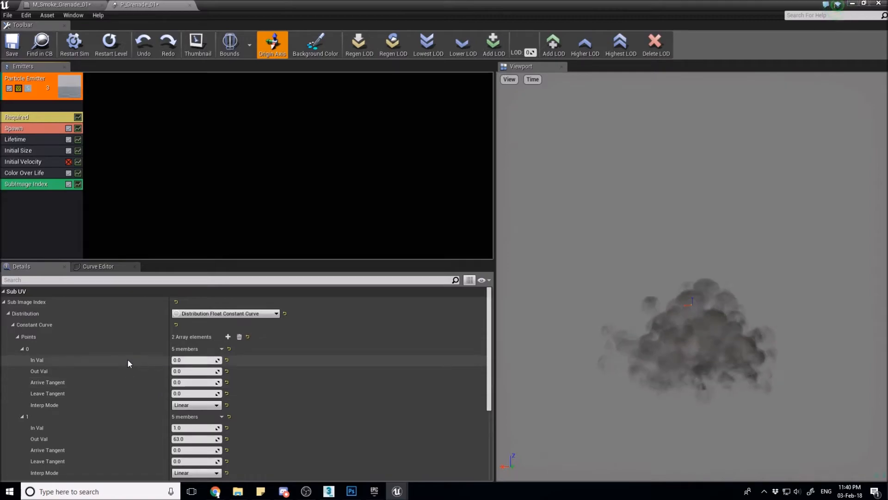
{"action": "scroll", "coordinate": [128, 359], "scroll_direction": "down", "scroll_amount": 1}
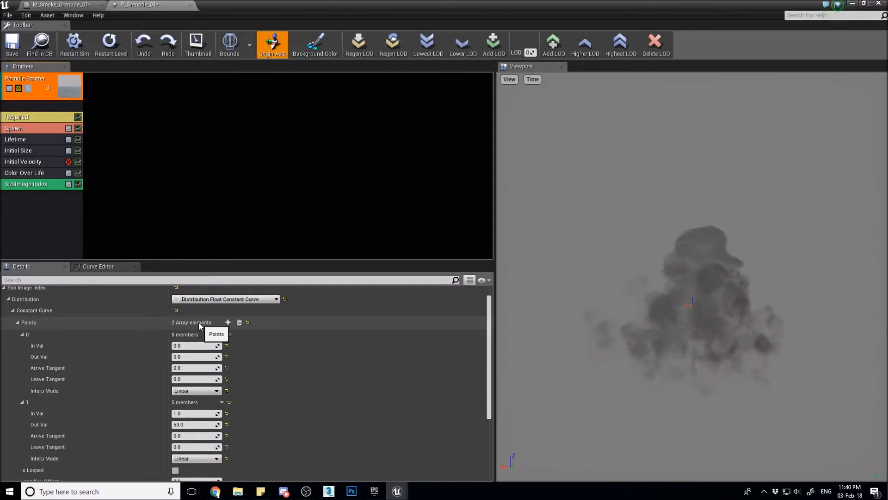
{"action": "left_click", "coordinate": [228, 322]}
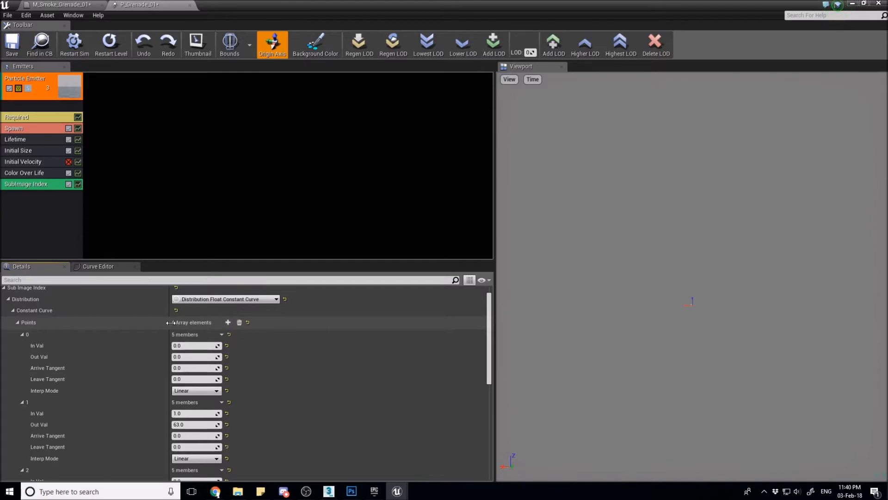
{"action": "scroll", "coordinate": [138, 326], "scroll_direction": "down", "scroll_amount": 1}
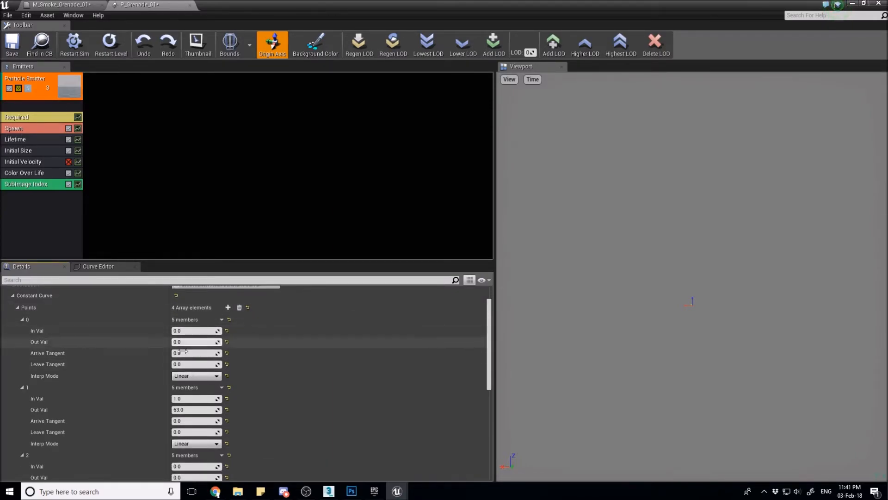
Step: In the SubImage Index curve, set the In Val of point 1 to 0.3, point 2 to 0.5 and point 3 to 1
{"action": "scroll", "coordinate": [150, 367], "scroll_direction": "down", "scroll_amount": 3}
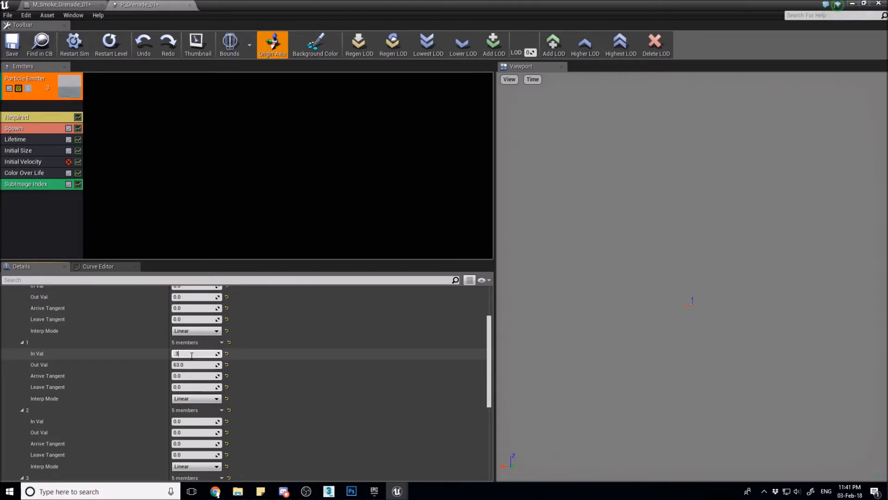
{"action": "scroll", "coordinate": [153, 369], "scroll_direction": "down", "scroll_amount": 4}
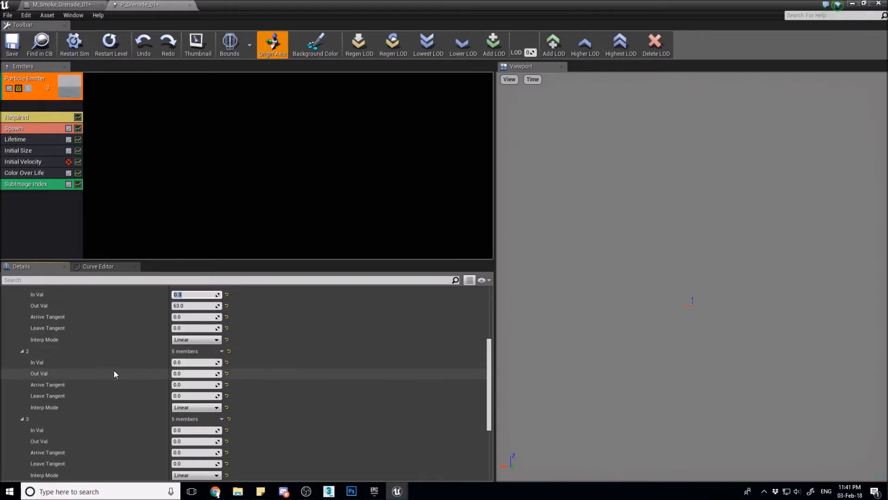
{"action": "left_click", "coordinate": [193, 363]}
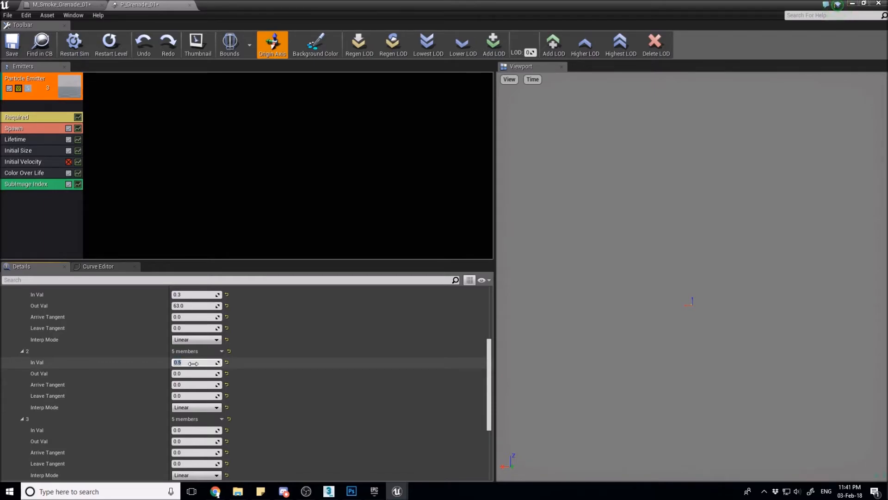
{"action": "scroll", "coordinate": [193, 363], "scroll_direction": "down", "scroll_amount": 3}
{"action": "left_click", "coordinate": [198, 386]}
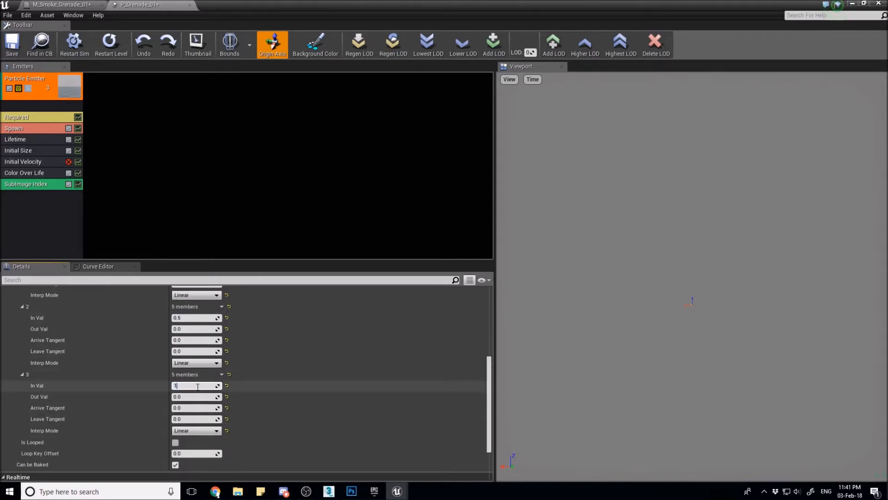
{"action": "type", "text": "1"}
{"action": "key", "text": "Return"}
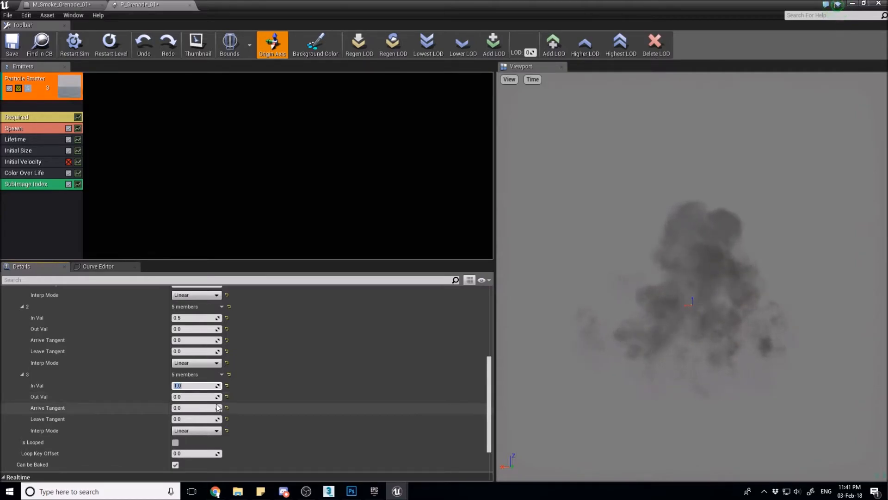
Step: Review the SubImage Index points, show the module's curve in the Curve Editor and fit the whole curve in view
{"action": "scroll", "coordinate": [136, 400], "scroll_direction": "up", "scroll_amount": 1}
{"action": "scroll", "coordinate": [136, 400], "scroll_direction": "up", "scroll_amount": 1}
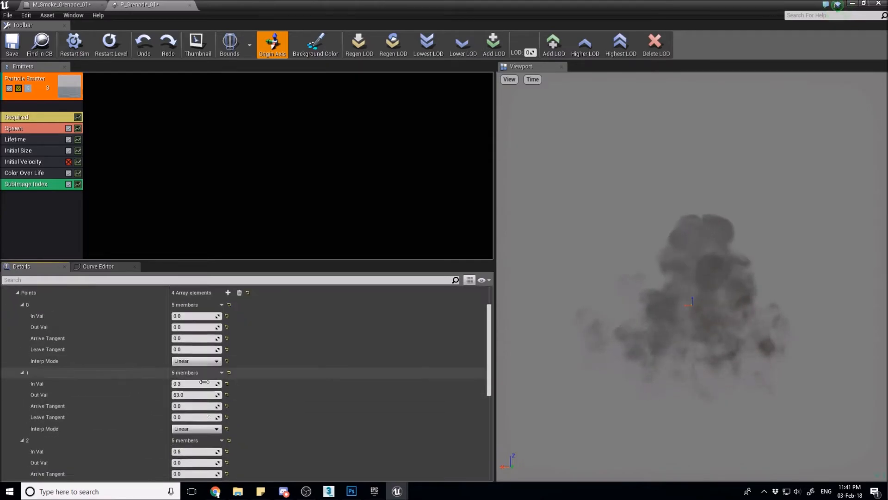
{"action": "scroll", "coordinate": [204, 378], "scroll_direction": "down", "scroll_amount": 3}
{"action": "scroll", "coordinate": [204, 378], "scroll_direction": "up", "scroll_amount": 8}
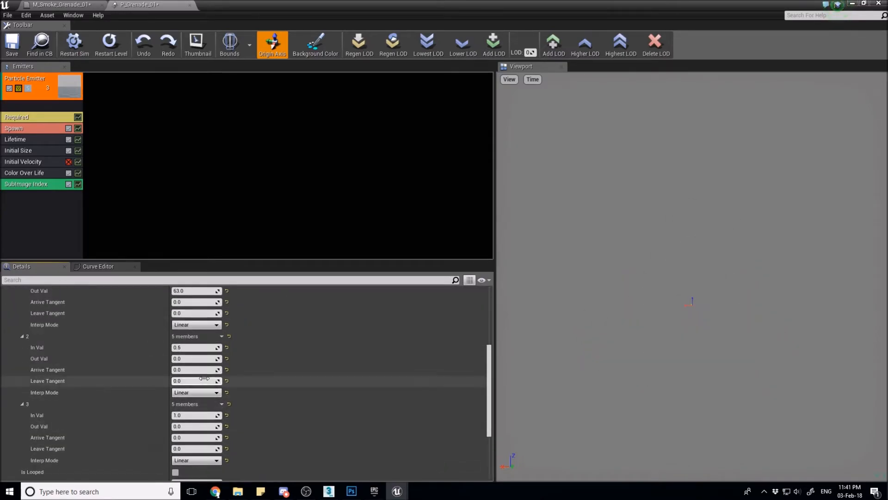
{"action": "scroll", "coordinate": [204, 378], "scroll_direction": "up", "scroll_amount": 4}
{"action": "scroll", "coordinate": [204, 379], "scroll_direction": "down", "scroll_amount": 10}
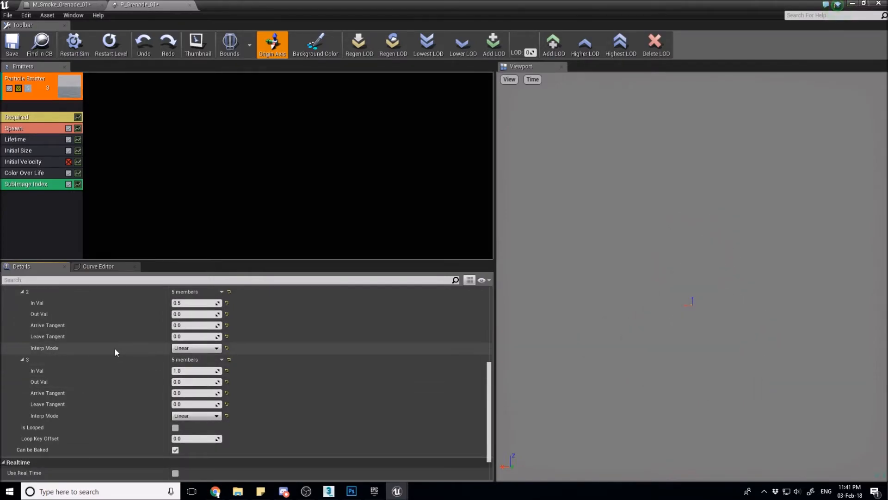
{"action": "left_click", "coordinate": [78, 184]}
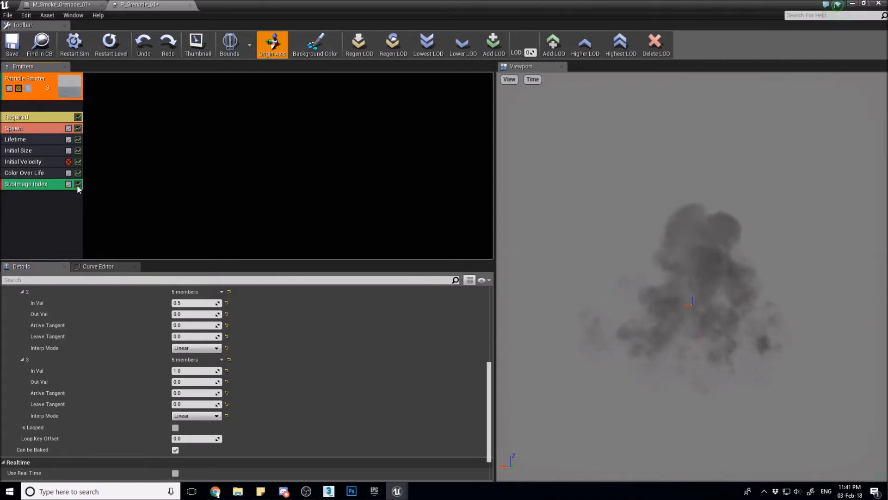
{"action": "left_click", "coordinate": [98, 267]}
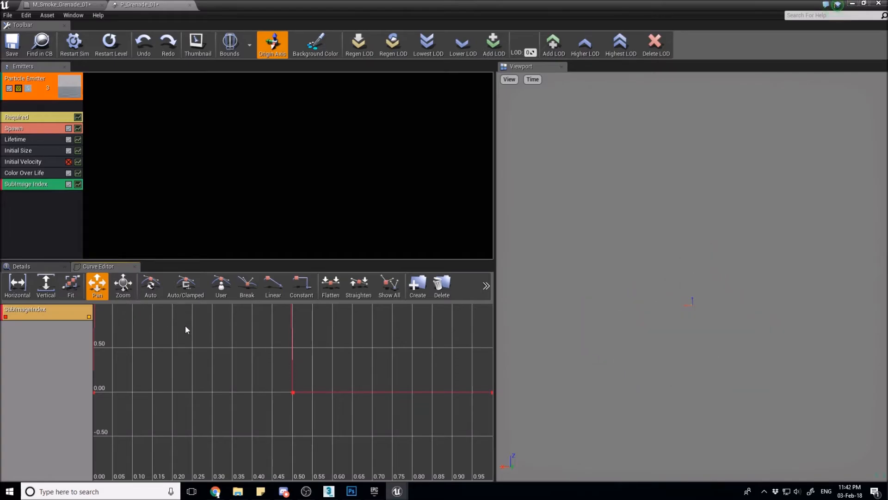
{"action": "left_click", "coordinate": [71, 289]}
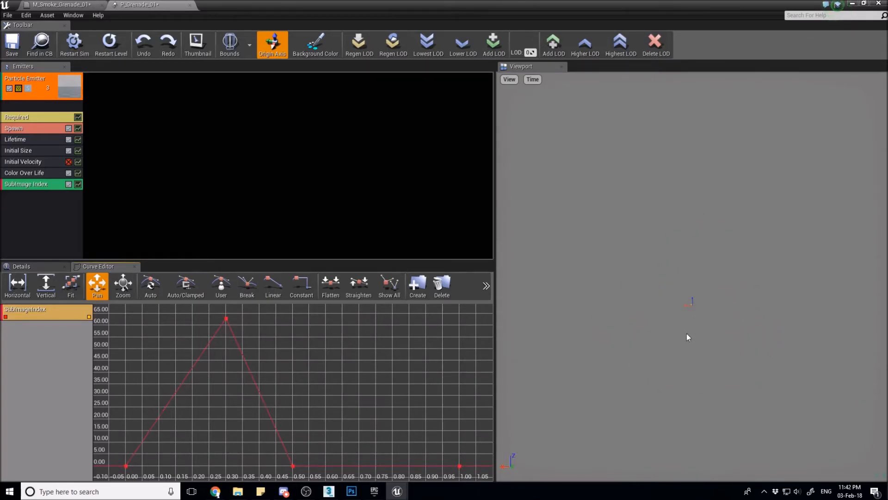
{"action": "mouse_move", "coordinate": [228, 320]}
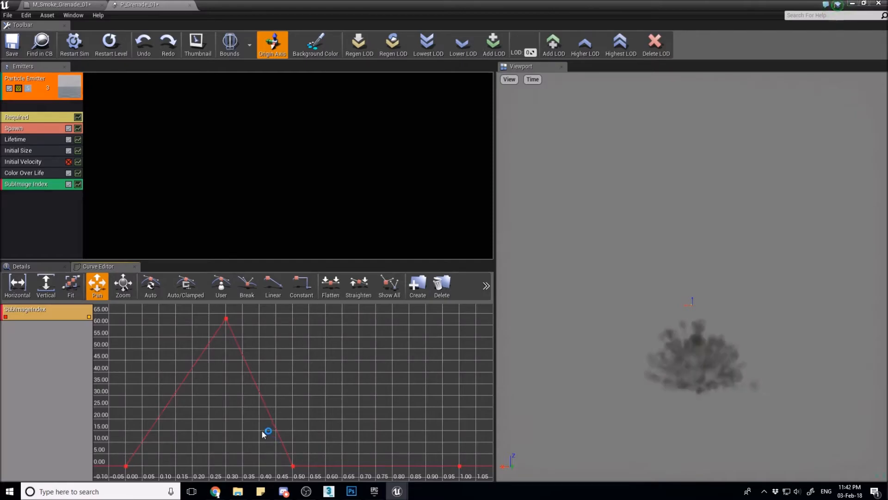
Step: Select all points of the SubImage Index curve and set their interpolation to Auto/Clamped
{"action": "scroll", "coordinate": [266, 432], "scroll_direction": "down", "scroll_amount": 3}
{"action": "left_click_drag", "start_coordinate": [279, 415], "coordinate": [292, 395]}
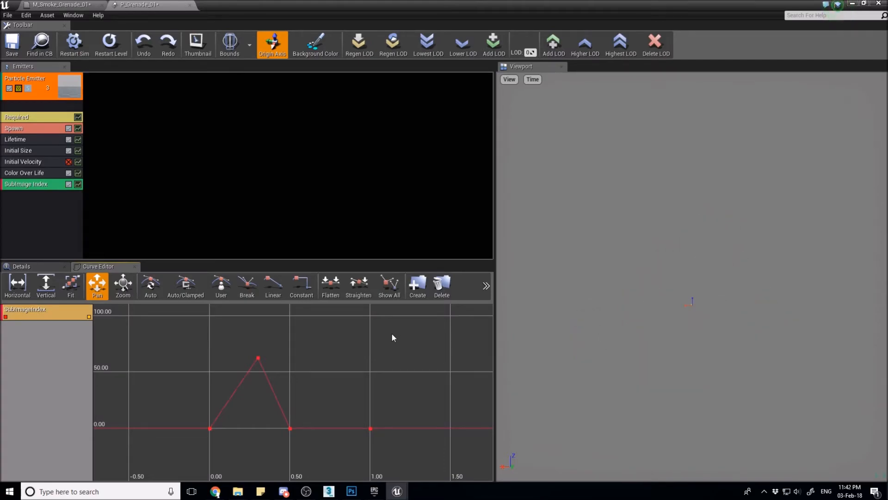
{"action": "left_click_drag", "start_coordinate": [389, 325], "coordinate": [284, 406]}
{"action": "left_click_drag", "start_coordinate": [181, 449], "coordinate": [182, 447]}
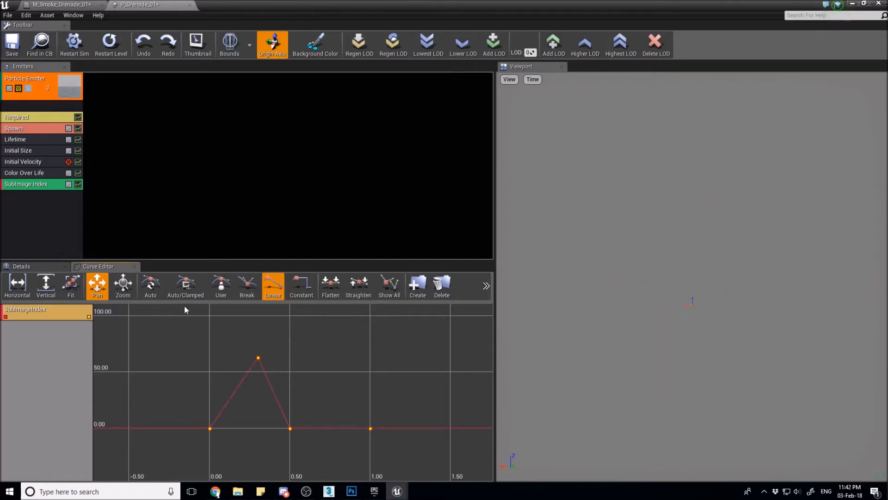
{"action": "left_click", "coordinate": [189, 291]}
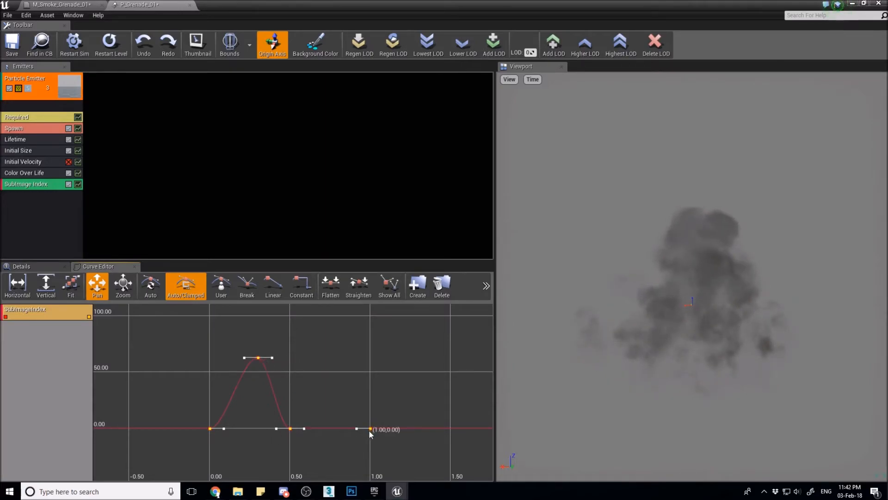
Step: Reshape the SubImage Index curve into a steady rise, with point 1 at about (0.21, 33), point 2 at (0.51, 60) and point 3 at (0.99, 77)
{"action": "left_click_drag", "start_coordinate": [370, 430], "coordinate": [369, 341]}
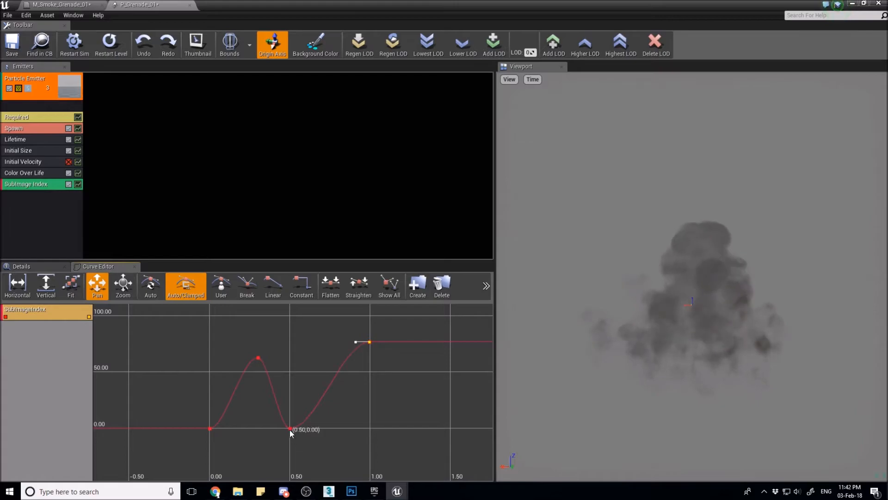
{"action": "left_click_drag", "start_coordinate": [290, 429], "coordinate": [301, 407]}
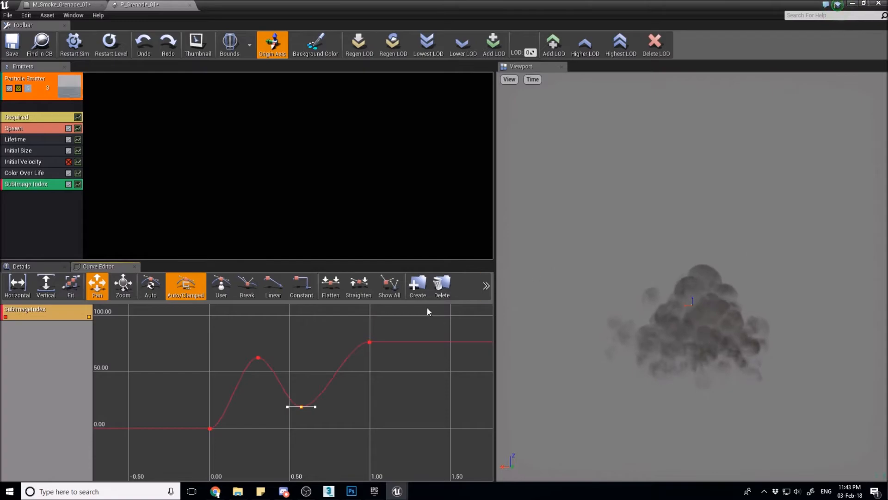
{"action": "left_click_drag", "start_coordinate": [259, 357], "coordinate": [309, 370]}
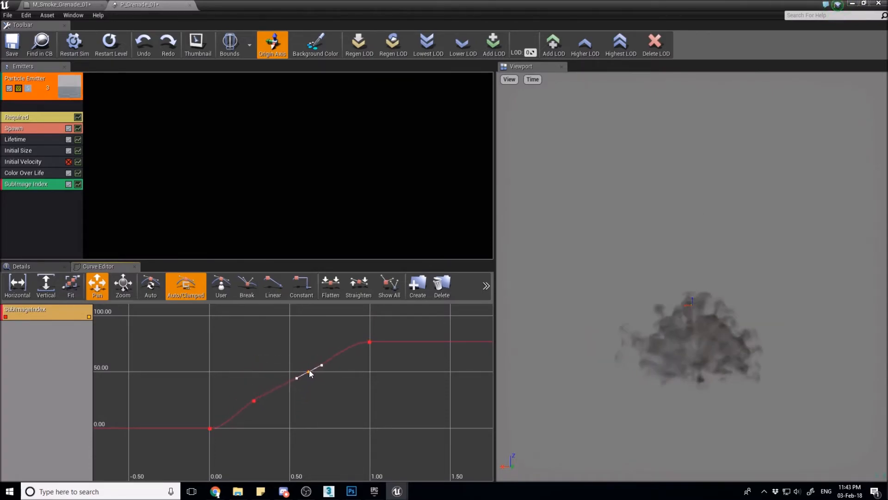
{"action": "left_click_drag", "start_coordinate": [254, 401], "coordinate": [247, 398]}
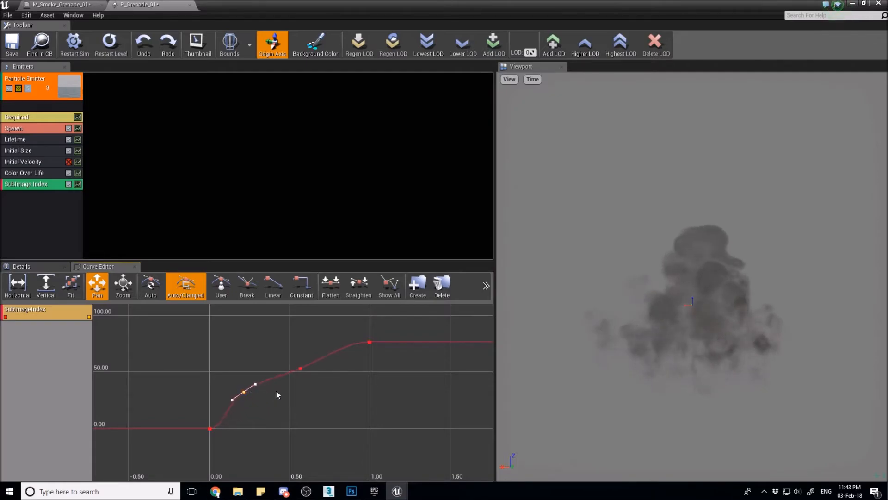
{"action": "left_click_drag", "start_coordinate": [300, 367], "coordinate": [291, 362]}
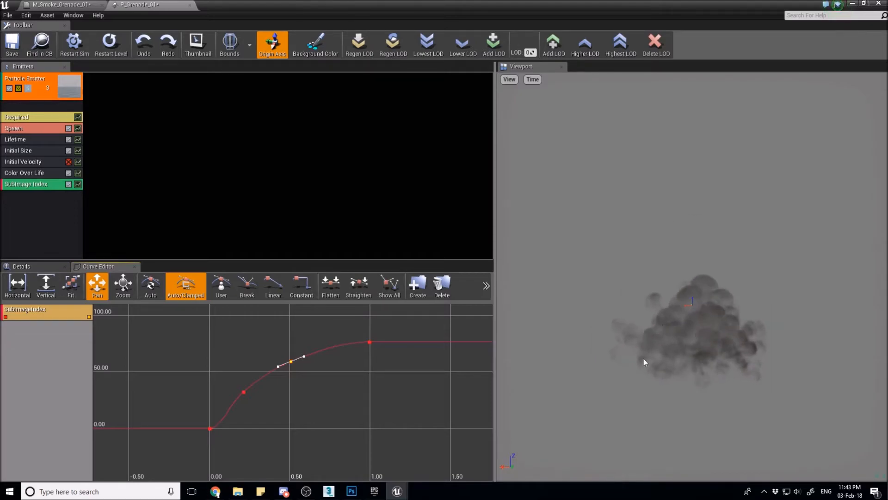
Step: Set the Out Val of point 3 in the SubImage Index curve to 63
{"action": "left_click", "coordinate": [45, 266]}
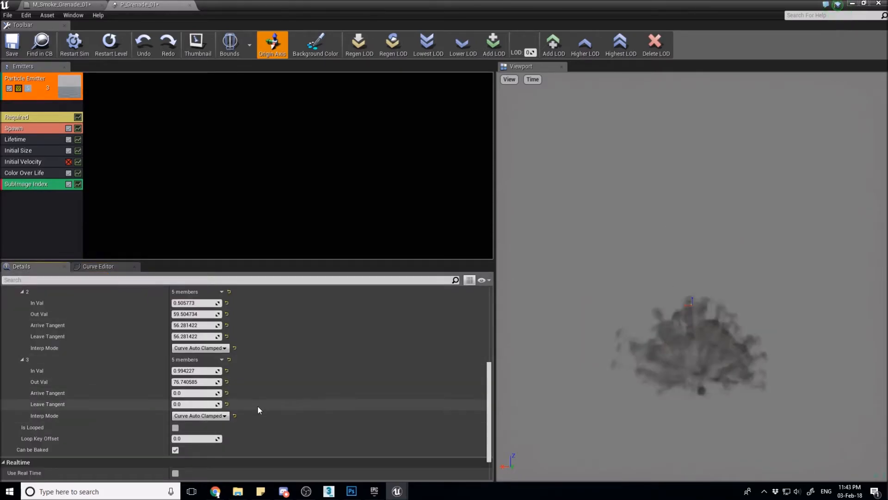
{"action": "scroll", "coordinate": [275, 409], "scroll_direction": "up", "scroll_amount": 3}
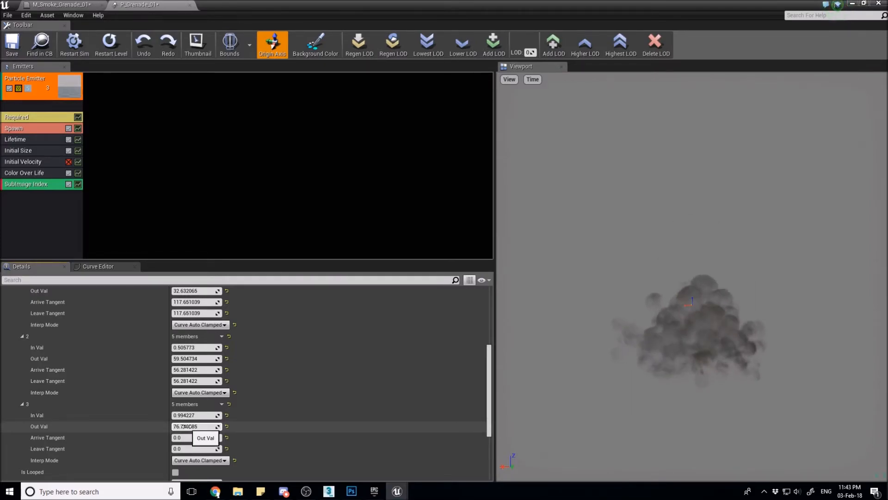
{"action": "left_click", "coordinate": [188, 426]}
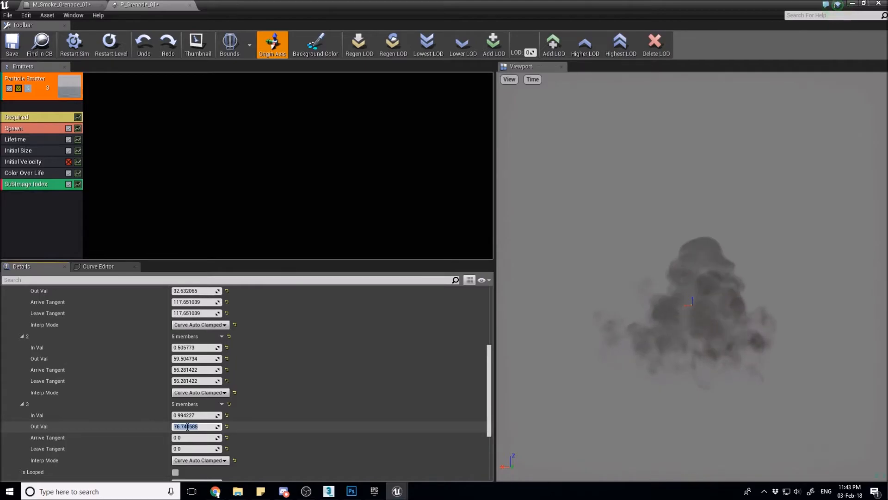
{"action": "type", "text": "63"}
{"action": "key", "text": "Return"}
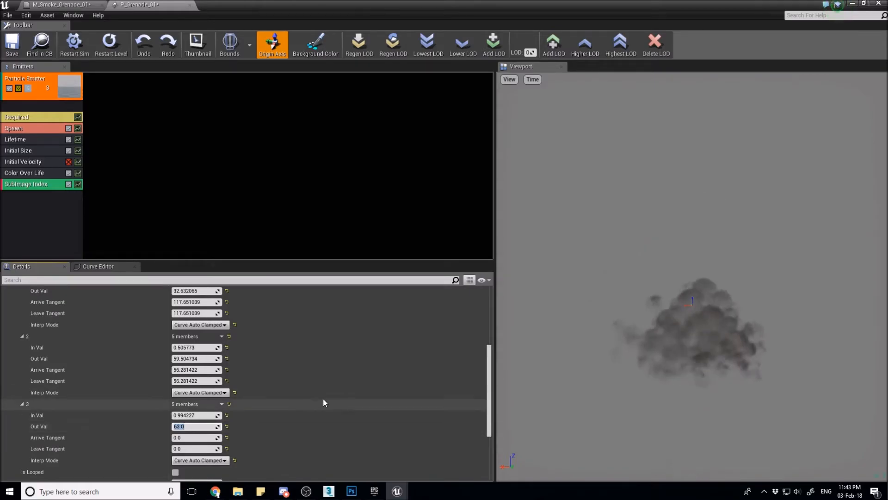
{"action": "left_click", "coordinate": [602, 286]}
Step: Smooth the SubImage Index curve by moving point 1 to about (0.25, 27) and point 2 to about (0.6, 49)
{"action": "left_click", "coordinate": [98, 266]}
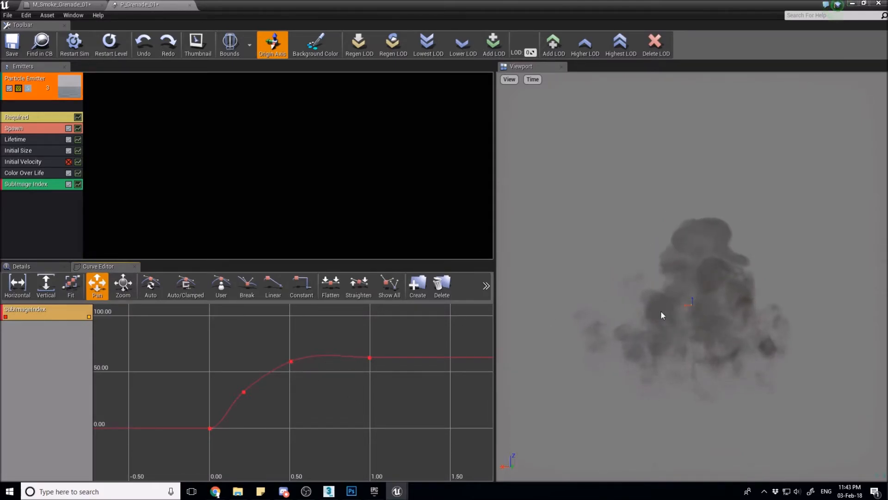
{"action": "scroll", "coordinate": [336, 365], "scroll_direction": "up", "scroll_amount": 2}
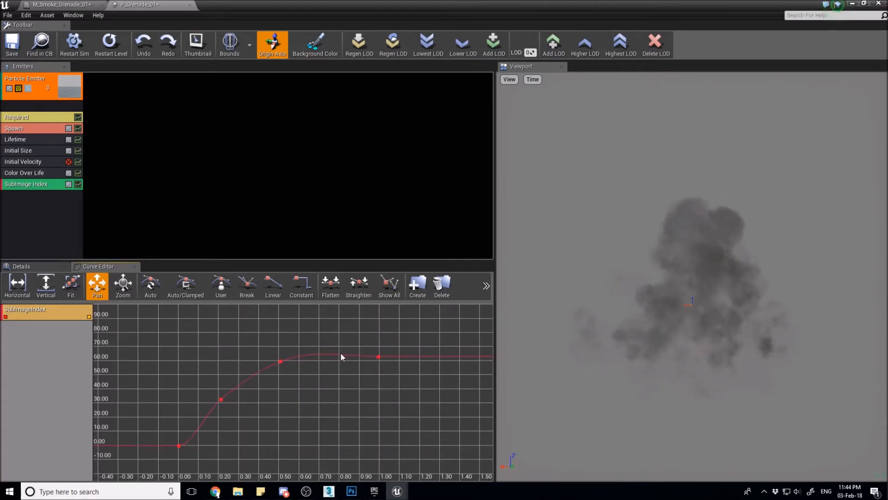
{"action": "left_click", "coordinate": [281, 361]}
{"action": "left_click_drag", "start_coordinate": [281, 362], "coordinate": [277, 365]}
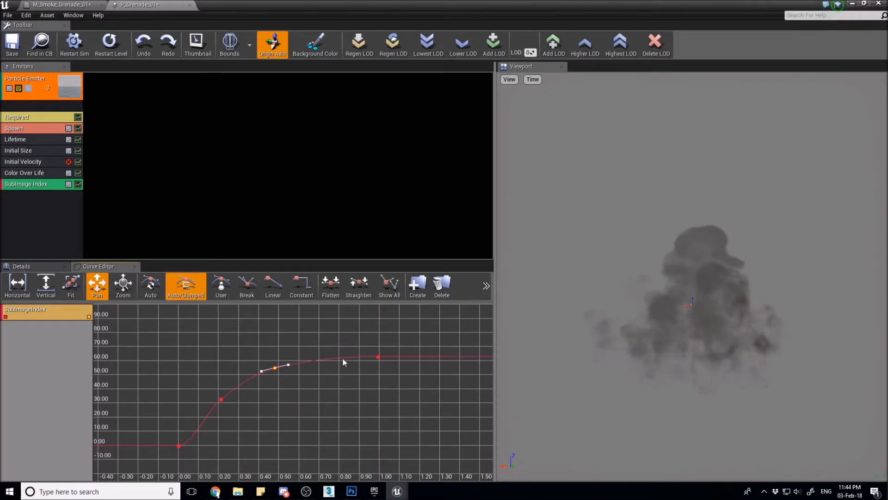
{"action": "left_click_drag", "start_coordinate": [221, 400], "coordinate": [229, 409]}
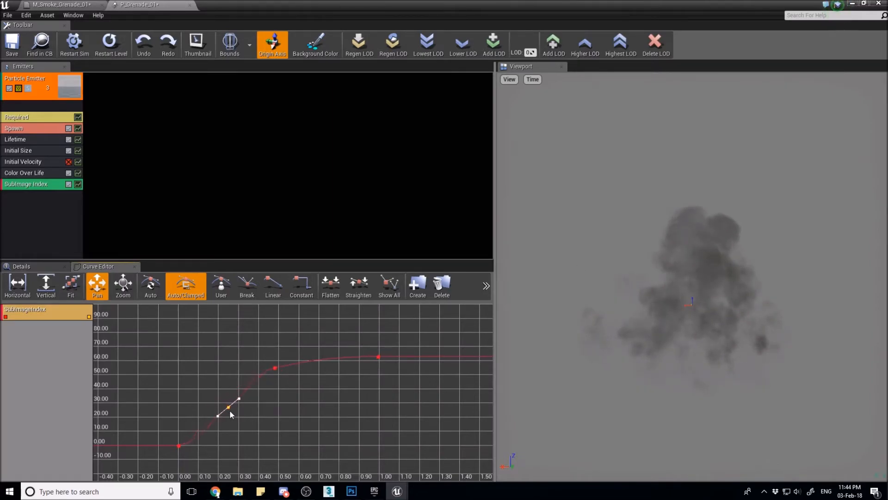
{"action": "left_click_drag", "start_coordinate": [274, 368], "coordinate": [298, 377]}
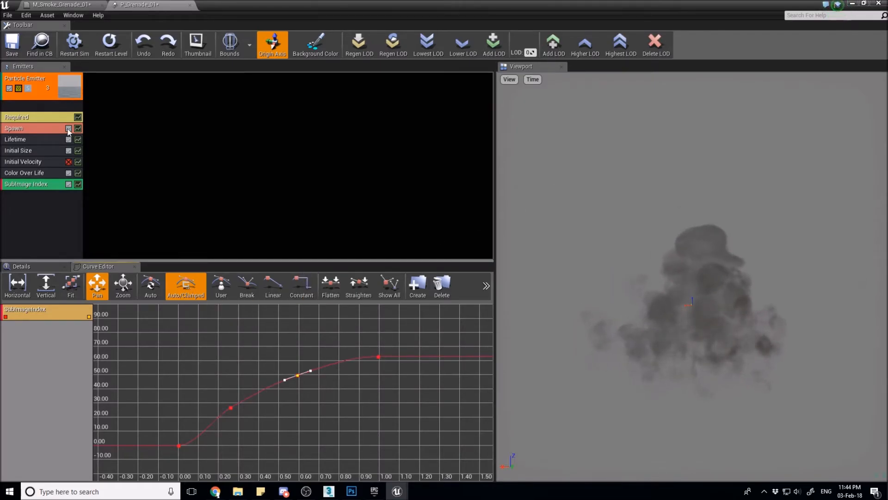
Step: In the Required module's Rendering settings, set UVFlipping Mode to Flip UOnly and check the smoke preview
{"action": "left_click", "coordinate": [52, 118]}
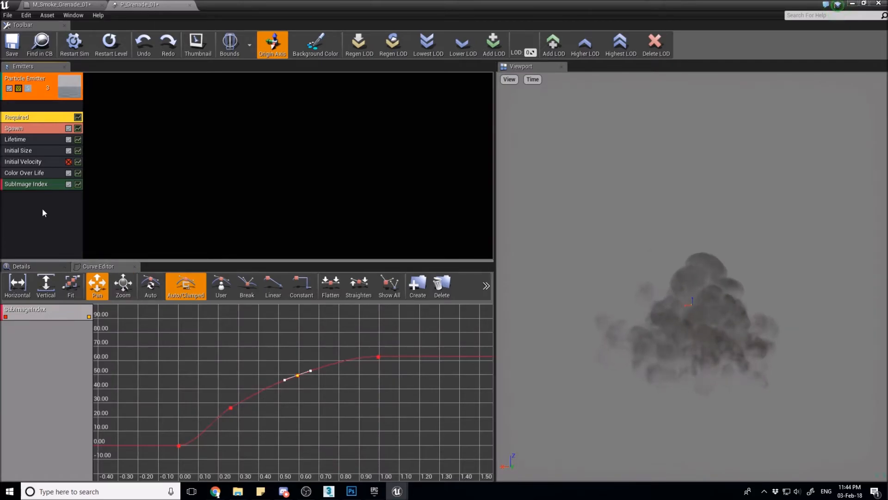
{"action": "left_click", "coordinate": [38, 263]}
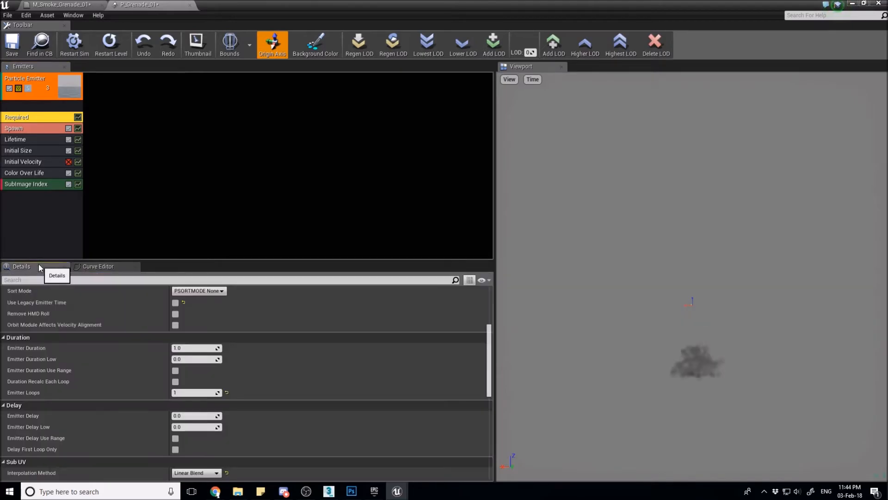
{"action": "scroll", "coordinate": [139, 407], "scroll_direction": "up", "scroll_amount": 4}
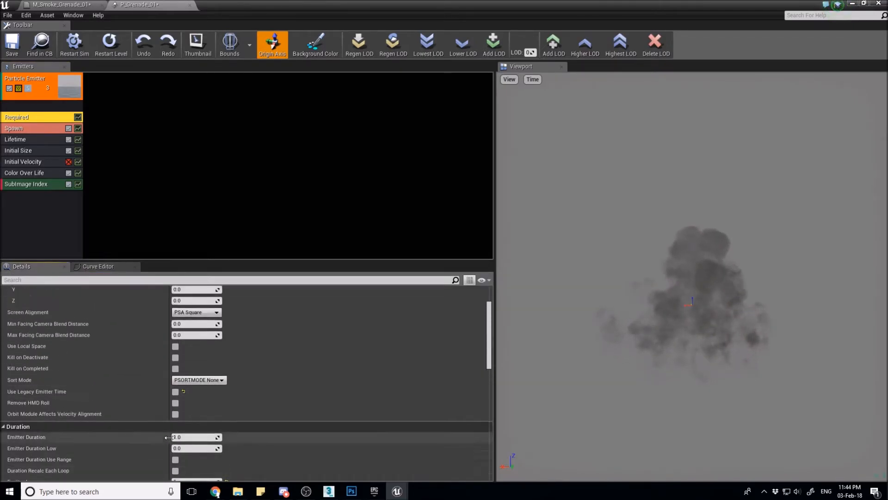
{"action": "scroll", "coordinate": [159, 412], "scroll_direction": "down", "scroll_amount": 3}
{"action": "scroll", "coordinate": [159, 402], "scroll_direction": "down", "scroll_amount": 12}
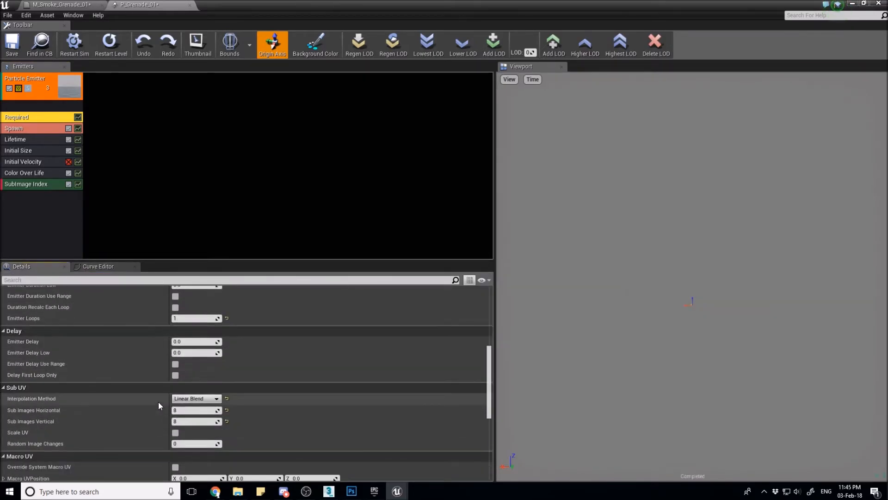
{"action": "scroll", "coordinate": [159, 406], "scroll_direction": "down", "scroll_amount": 2}
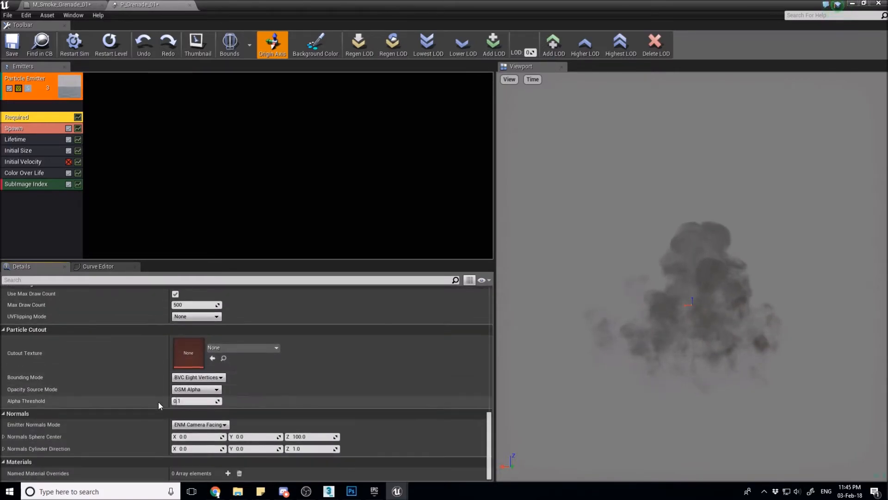
{"action": "scroll", "coordinate": [157, 403], "scroll_direction": "up", "scroll_amount": 2}
{"action": "scroll", "coordinate": [157, 399], "scroll_direction": "down", "scroll_amount": 1}
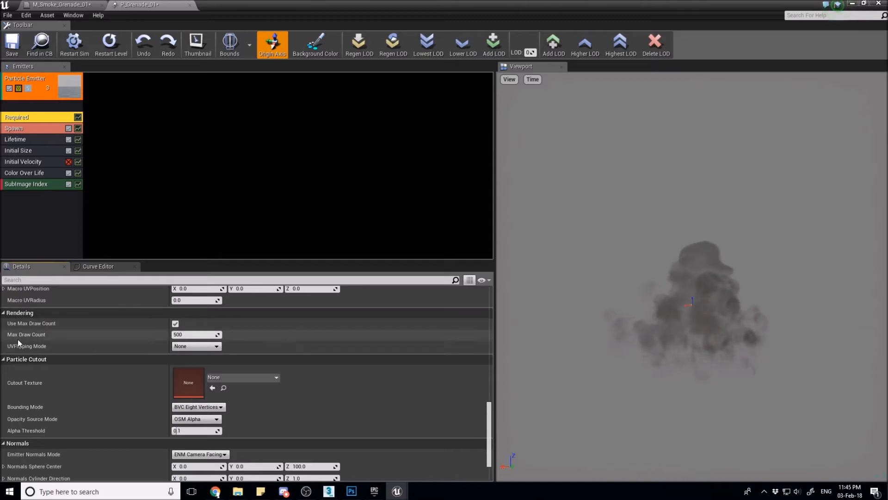
{"action": "left_click", "coordinate": [199, 347]}
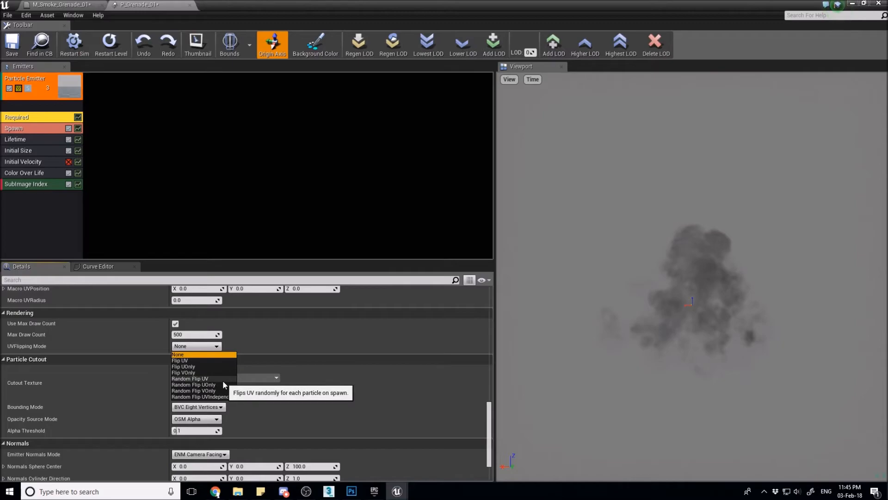
{"action": "left_click", "coordinate": [201, 366]}
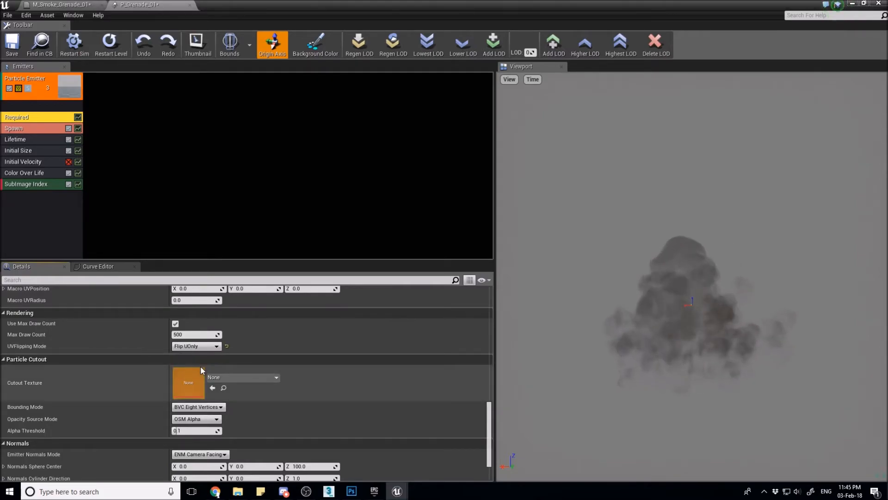
{"action": "left_click", "coordinate": [631, 330]}
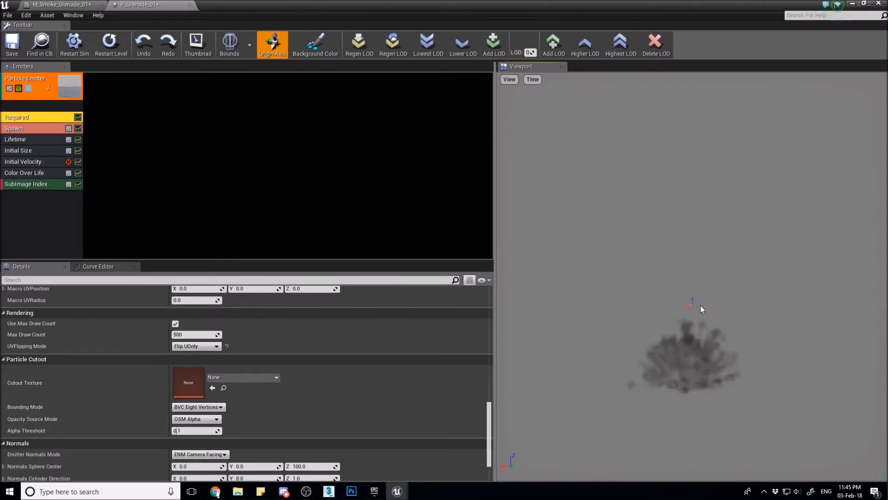
Step: Try Flip VOnly and Random Flip VOnly as the UVFlipping Mode, and settle on Random Flip UOnly
{"action": "left_click", "coordinate": [205, 348]}
{"action": "left_click", "coordinate": [204, 369]}
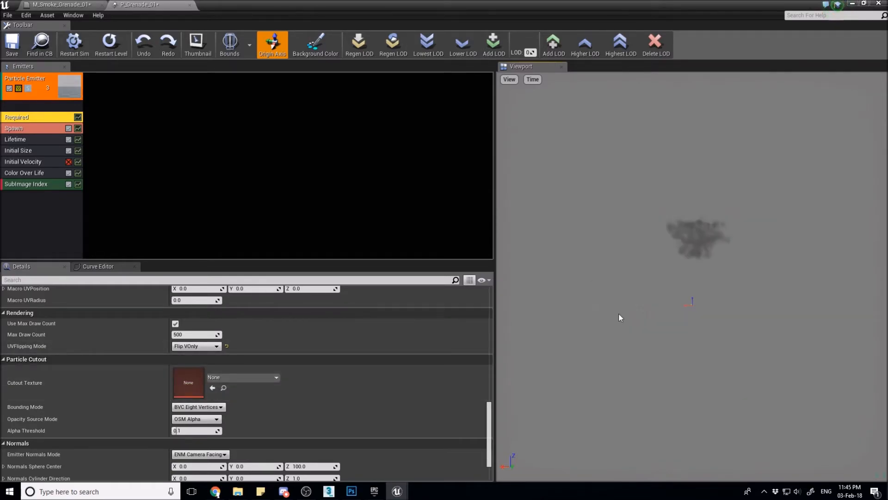
{"action": "left_click", "coordinate": [201, 348]}
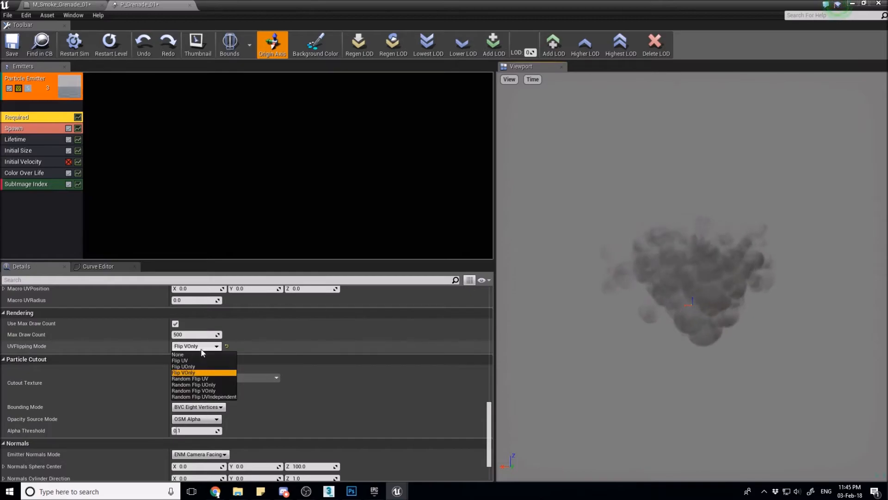
{"action": "left_click", "coordinate": [217, 389]}
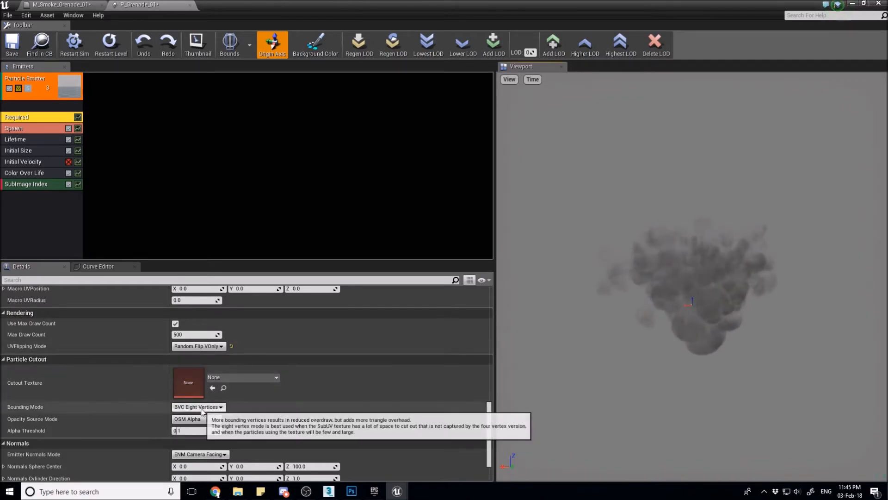
{"action": "left_click", "coordinate": [212, 347]}
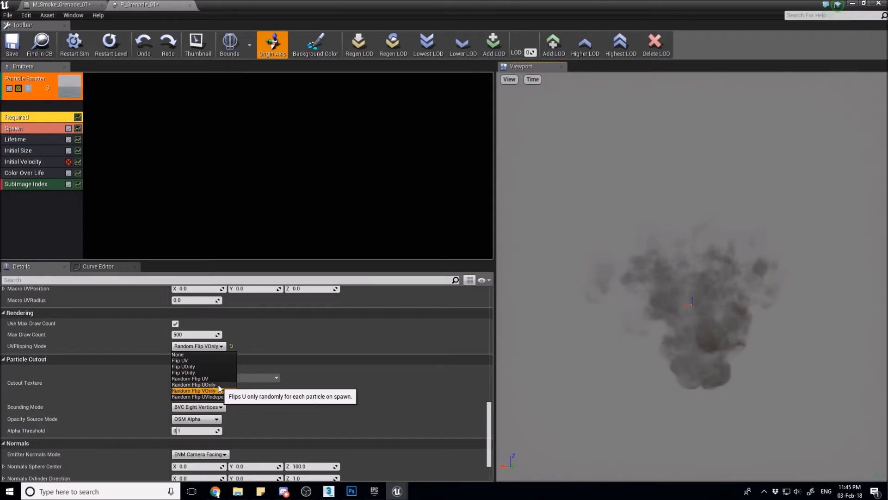
{"action": "left_click", "coordinate": [218, 385]}
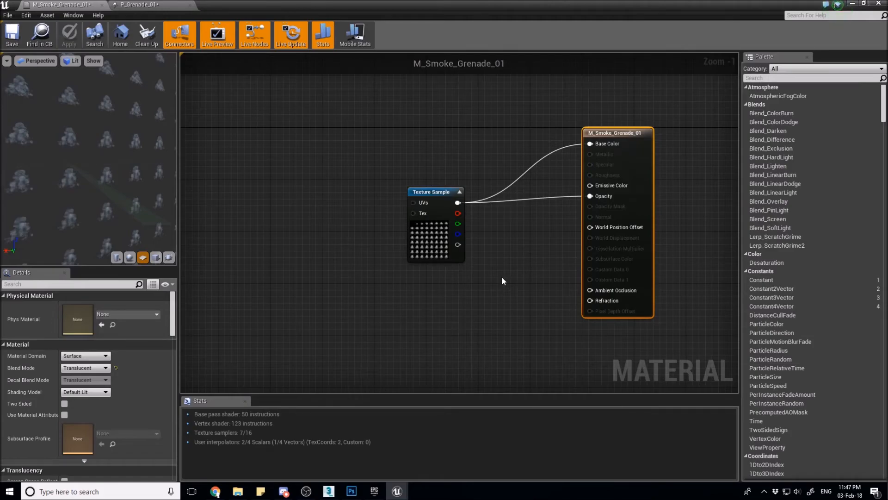
Step: Return to the maximized level editor and reset the P_Grenade_01 emitter to preview the smoke in the level
{"action": "right_click_drag", "start_coordinate": [465, 290], "coordinate": [384, 319]}
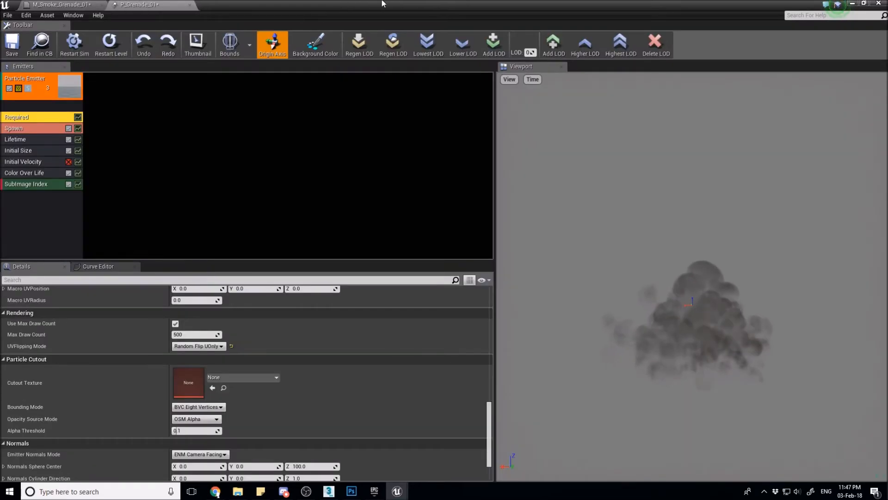
{"action": "left_click_drag", "start_coordinate": [382, 3], "coordinate": [887, 138]}
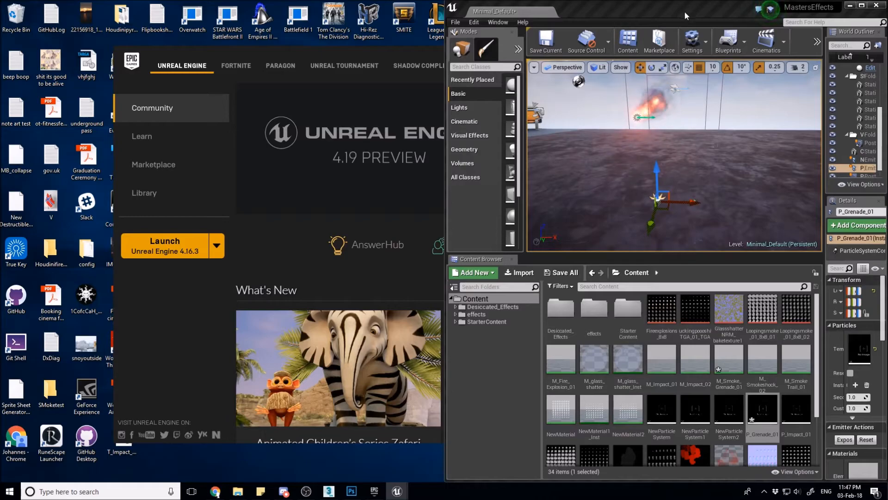
{"action": "double_click", "coordinate": [805, 9]}
{"action": "key", "text": "f"}
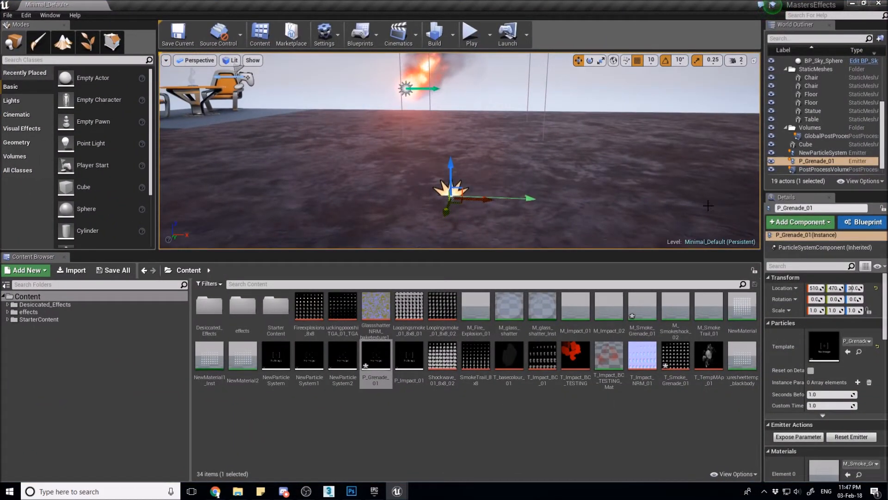
{"action": "left_click_drag", "start_coordinate": [761, 216], "coordinate": [720, 215]}
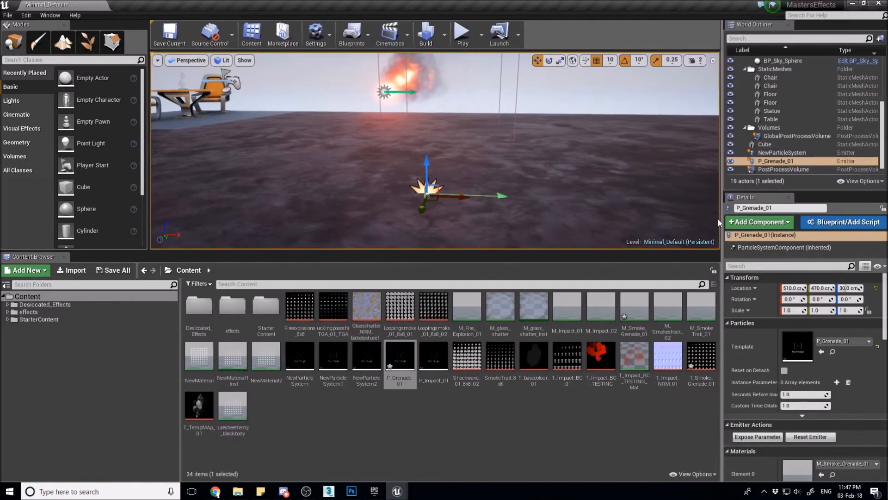
{"action": "left_click", "coordinate": [808, 437]}
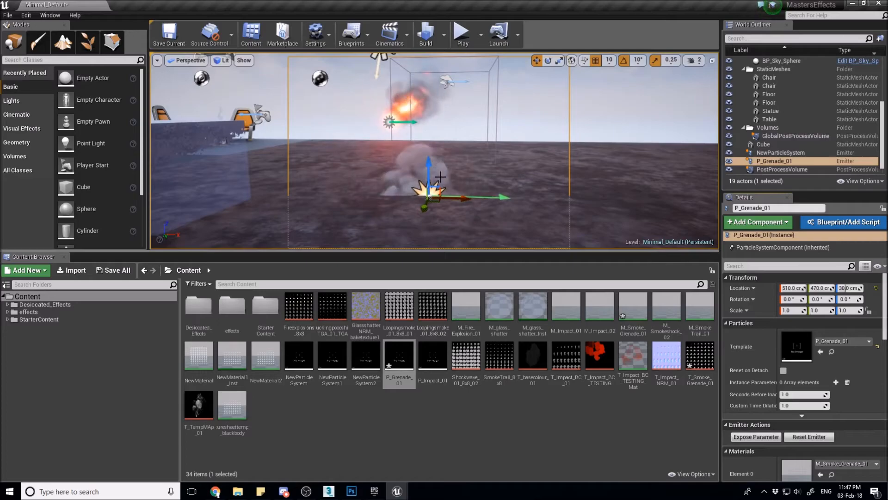
Step: Raise the P_Grenade_01 emitter to a height of 120 cm above the floor and replay its effect
{"action": "left_click_drag", "start_coordinate": [429, 168], "coordinate": [429, 73]}
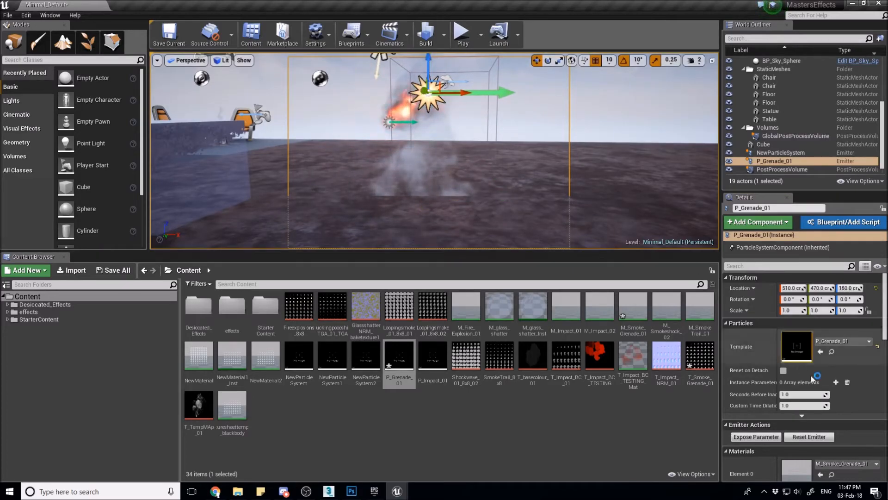
{"action": "mouse_move", "coordinate": [434, 151]}
{"action": "right_mouse_down"}
{"action": "mouse_move", "coordinate": [352, 93]}
{"action": "mouse_move", "coordinate": [240, 116]}
{"action": "mouse_move", "coordinate": [508, 100]}
{"action": "mouse_move", "coordinate": [568, 121]}
{"action": "mouse_move", "coordinate": [551, 127]}
{"action": "mouse_move", "coordinate": [590, 131]}
{"action": "right_mouse_up"}
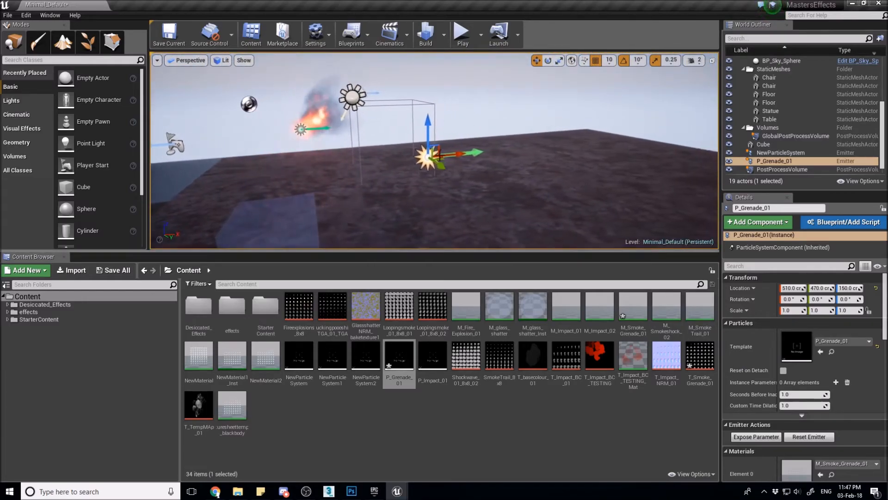
{"action": "left_click_drag", "start_coordinate": [428, 134], "coordinate": [429, 149]}
{"action": "left_click", "coordinate": [809, 436]}
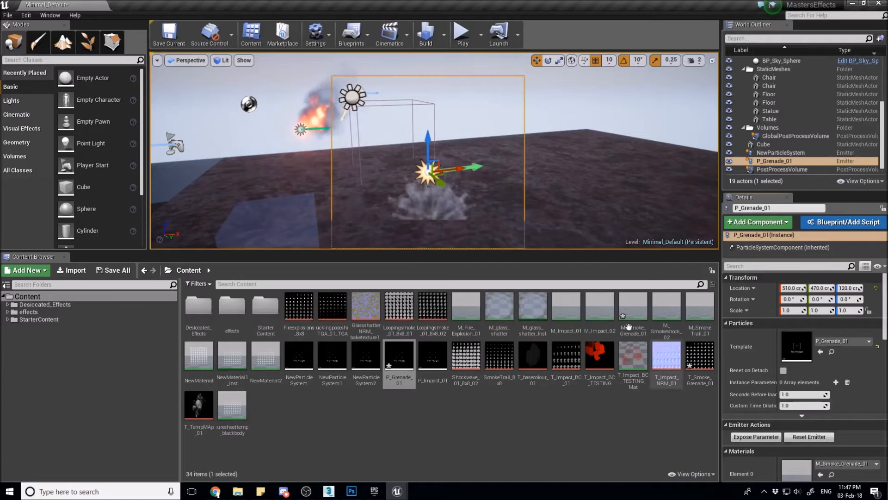
Step: Hide the viewport's editor icons and replay the P_Grenade_01 effect to examine its smoke from a low angle
{"action": "mouse_move", "coordinate": [482, 199]}
{"action": "right_mouse_down"}
{"action": "mouse_move", "coordinate": [468, 241]}
{"action": "mouse_move", "coordinate": [476, 192]}
{"action": "mouse_move", "coordinate": [490, 213]}
{"action": "right_mouse_up"}
{"action": "right_click_drag", "start_coordinate": [565, 227], "coordinate": [565, 174]}
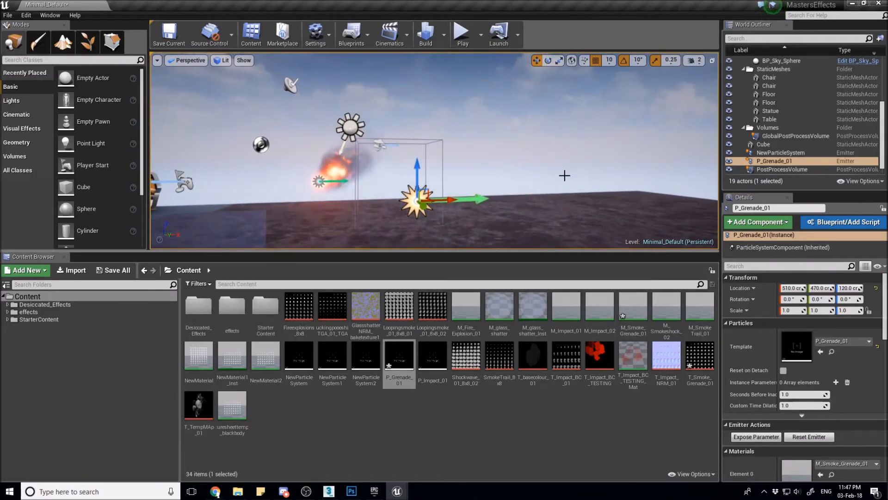
{"action": "left_click", "coordinate": [817, 437]}
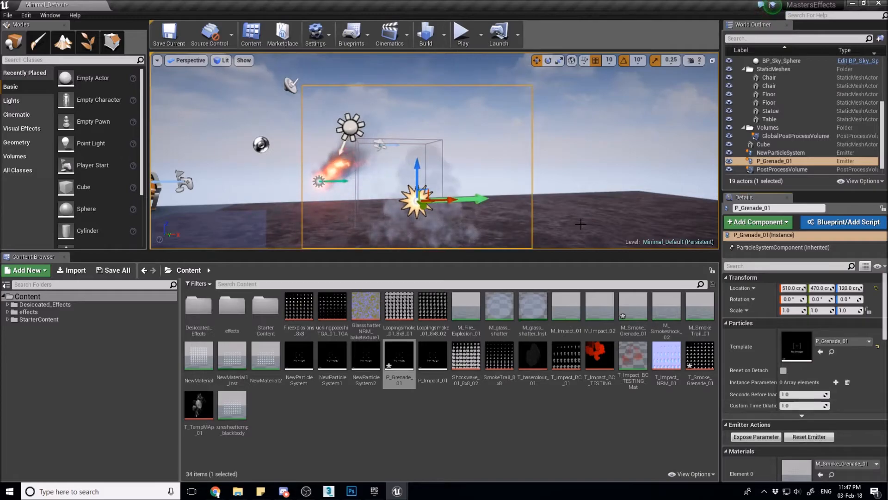
{"action": "mouse_move", "coordinate": [582, 138]}
{"action": "right_mouse_down"}
{"action": "mouse_move", "coordinate": [567, 153]}
{"action": "mouse_move", "coordinate": [582, 138]}
{"action": "right_mouse_up"}
{"action": "key", "text": "g"}
{"action": "left_click", "coordinate": [811, 436]}
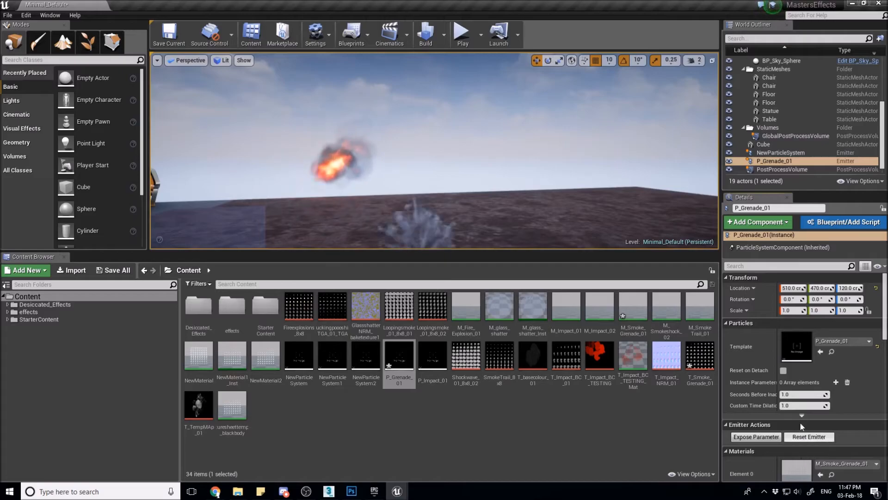
{"action": "left_click", "coordinate": [809, 436]}
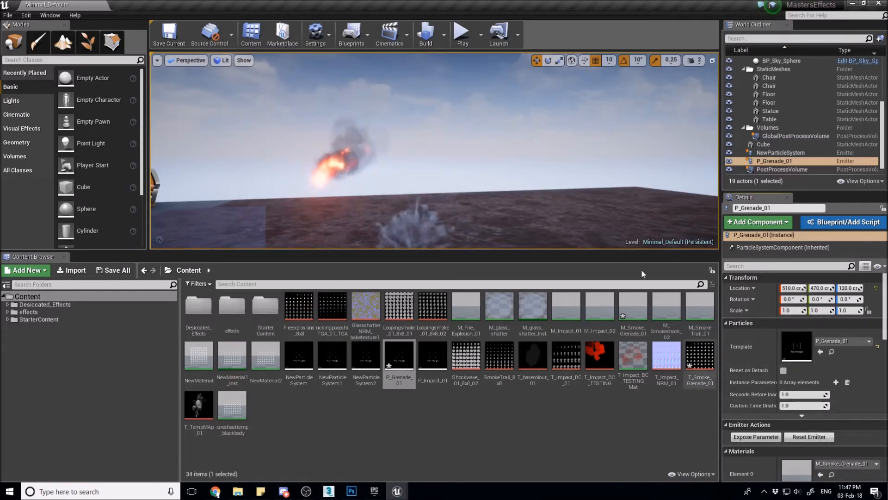
Step: Switch to the M_Smoke_Grenade_01 material graph and move the Texture Sample node farther from the material's inputs
{"action": "left_click_drag", "start_coordinate": [887, 198], "coordinate": [532, 1]}
{"action": "right_click_drag", "start_coordinate": [298, 252], "coordinate": [397, 243]}
{"action": "left_click_drag", "start_coordinate": [449, 276], "coordinate": [335, 281]}
{"action": "right_click_drag", "start_coordinate": [399, 259], "coordinate": [448, 220]}
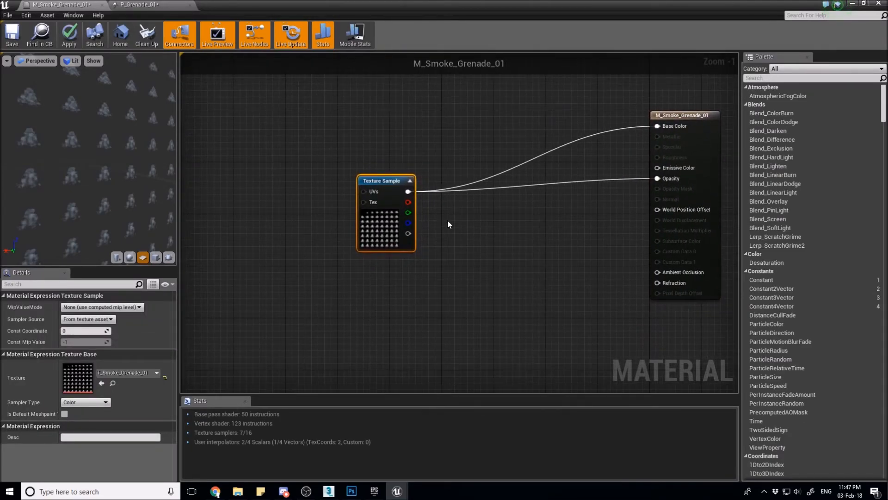
Step: Add a Multiply node to the graph between the Texture Sample and the material node
{"action": "right_click_drag", "start_coordinate": [486, 243], "coordinate": [460, 248]}
{"action": "right_click", "coordinate": [442, 267]}
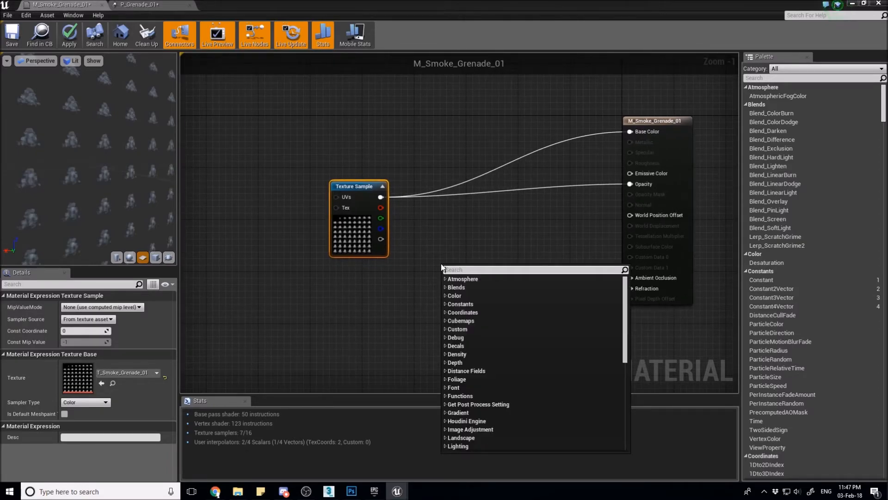
{"action": "type", "text": "multiply"}
{"action": "key", "text": "Return"}
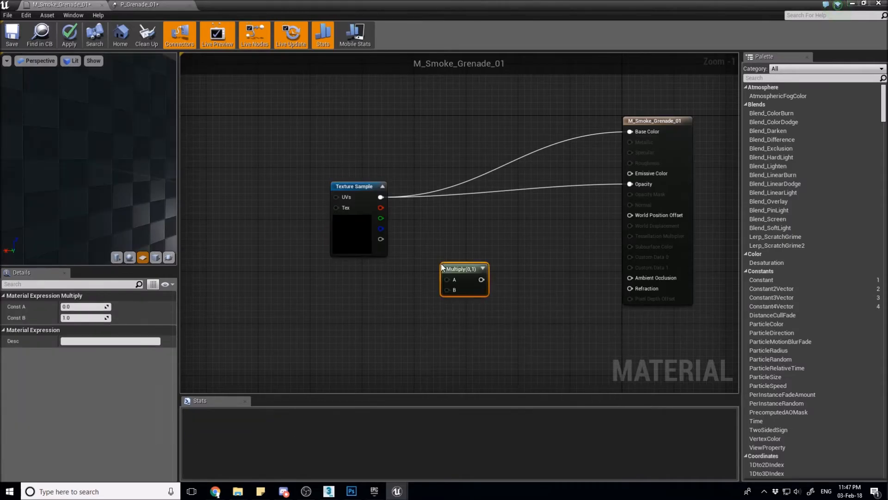
{"action": "right_click_drag", "start_coordinate": [411, 307], "coordinate": [421, 296]}
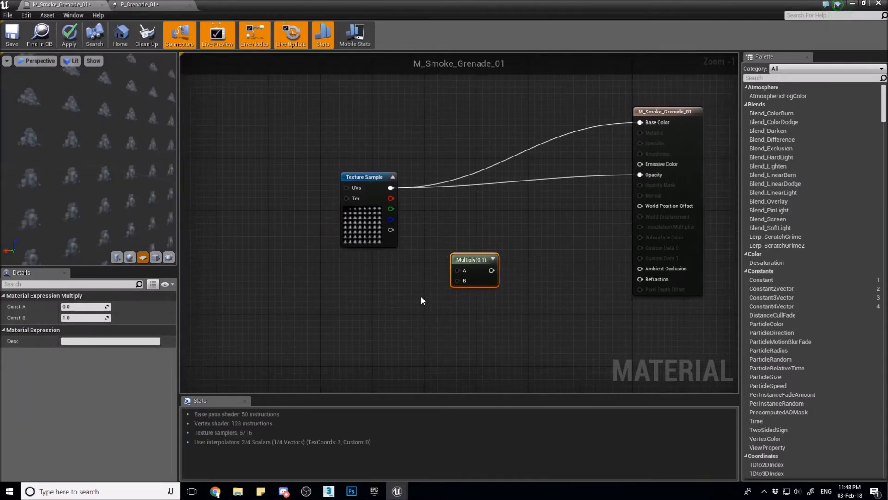
Step: Connect the Texture Sample to the Multiply's A input and a new Constant to B, and expand the Multiply's preview
{"action": "left_click", "coordinate": [398, 298]}
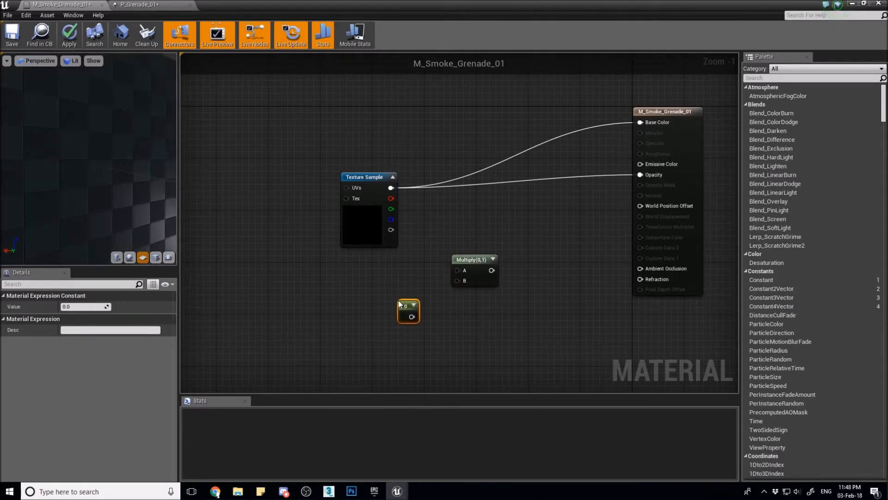
{"action": "left_click_drag", "start_coordinate": [403, 309], "coordinate": [390, 188]}
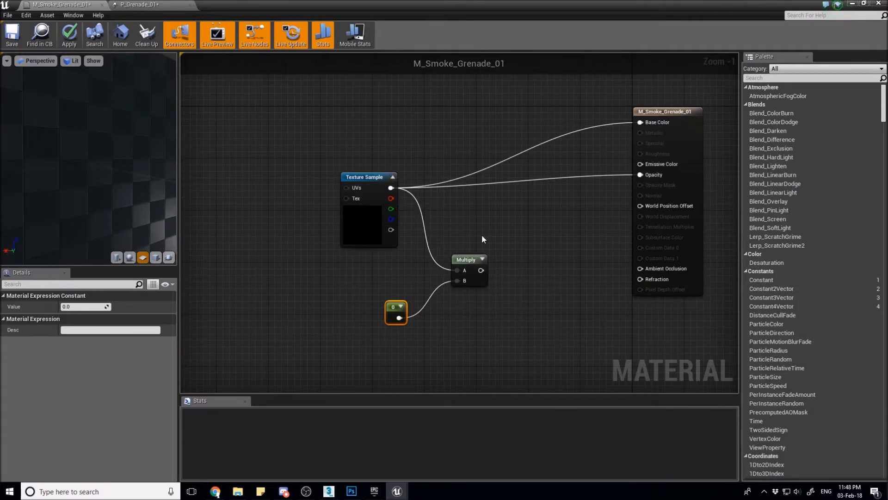
{"action": "left_click", "coordinate": [482, 259]}
{"action": "left_click_drag", "start_coordinate": [480, 260], "coordinate": [492, 229]}
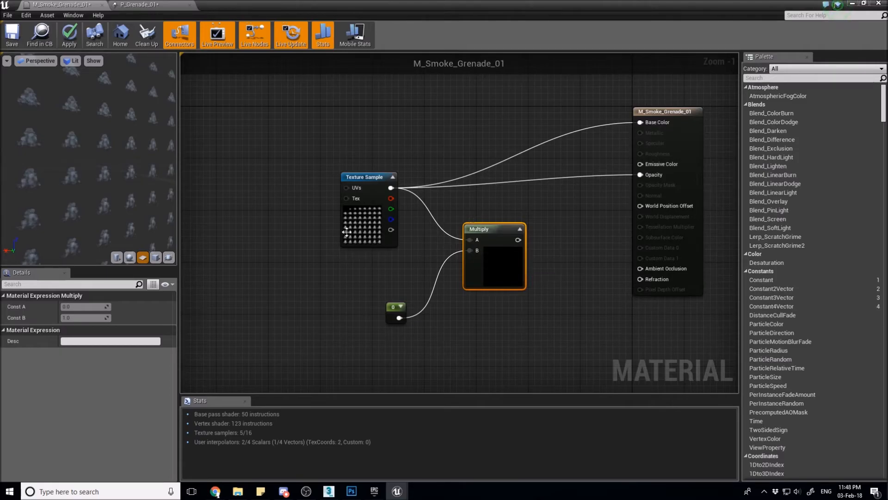
Step: Set the Constant feeding the Multiply to 0.1 and check the Multiply node's thumbnail
{"action": "left_click", "coordinate": [359, 225]}
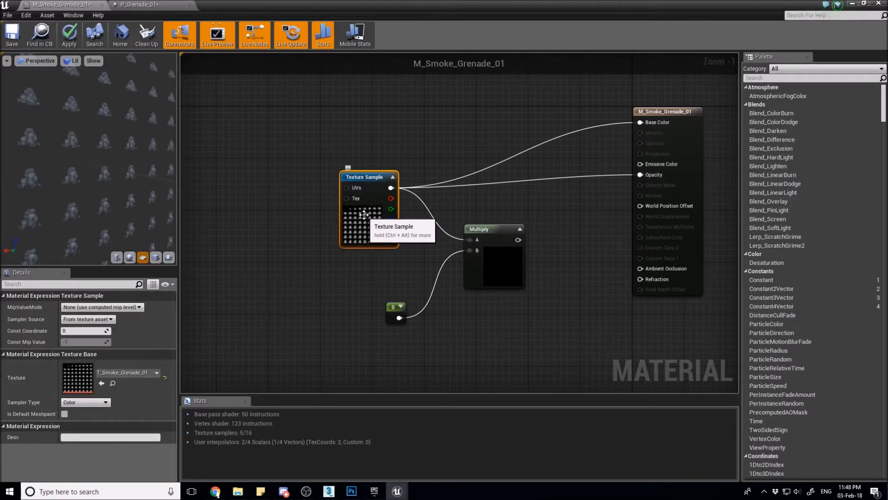
{"action": "left_click", "coordinate": [393, 312]}
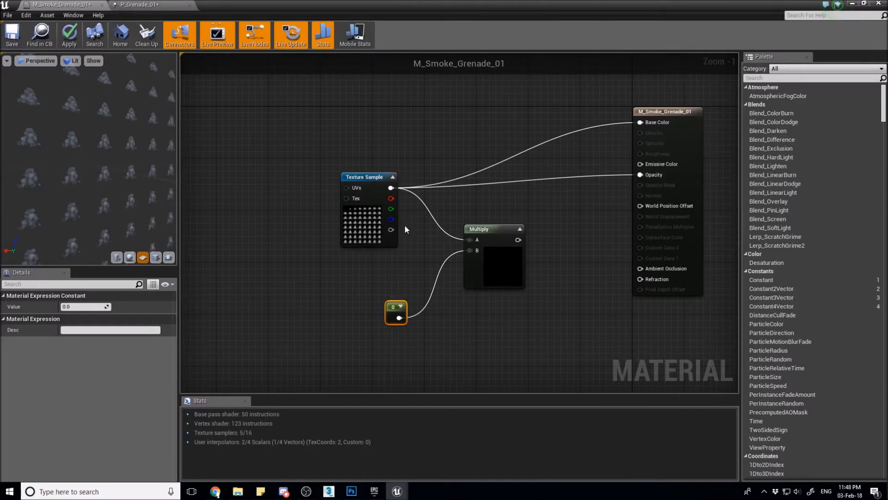
{"action": "left_click", "coordinate": [98, 306]}
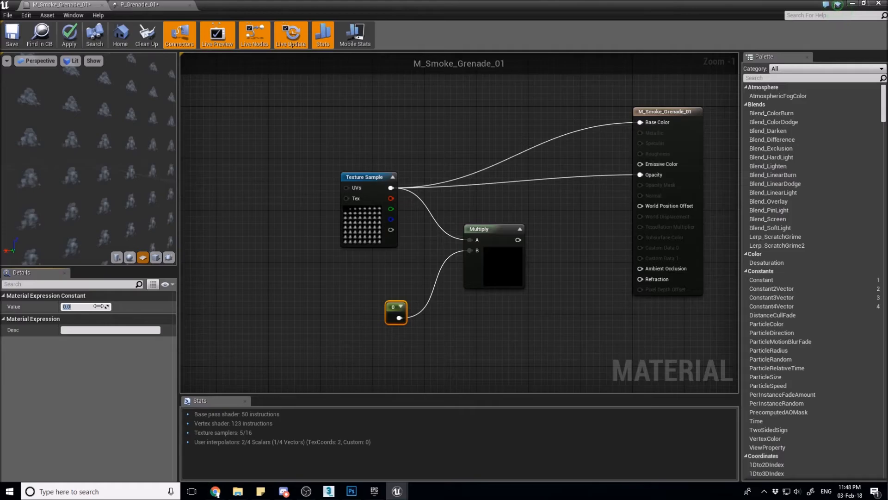
{"action": "type", "text": ".1"}
{"action": "key", "text": "Return"}
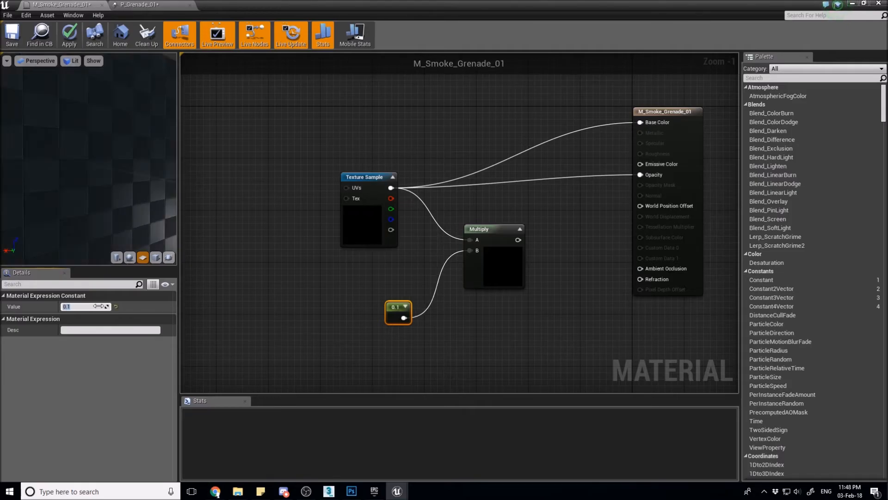
{"action": "left_click", "coordinate": [509, 276]}
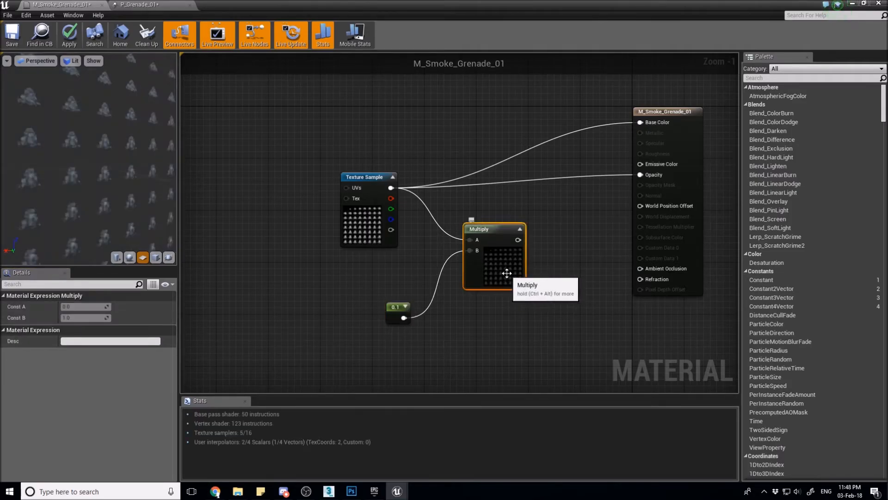
{"action": "right_click", "coordinate": [506, 273]}
{"action": "left_click", "coordinate": [500, 298]}
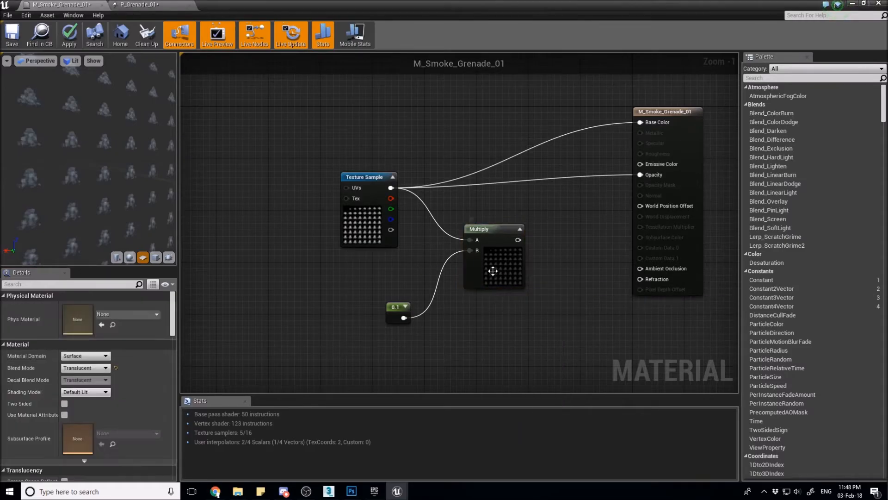
Step: Set the Constant feeding the Multiply's B input to 2
{"action": "left_click", "coordinate": [394, 314]}
{"action": "left_click", "coordinate": [90, 306]}
{"action": "type", "text": "2"}
{"action": "key", "text": "Return"}
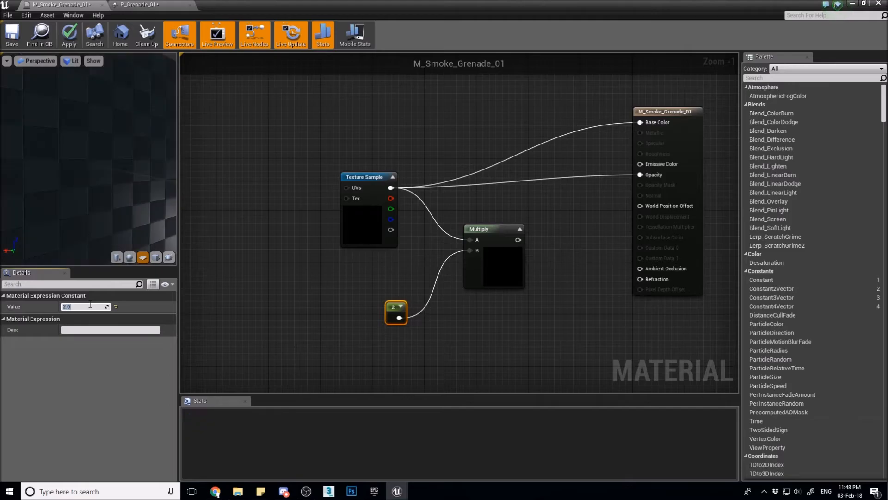
{"action": "right_click_drag", "start_coordinate": [535, 318], "coordinate": [503, 311]}
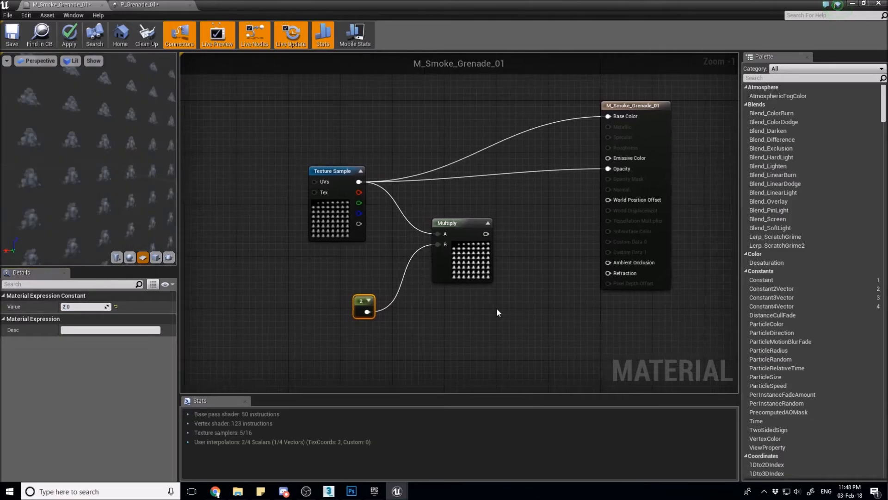
Step: Preview the Multiply node's result in the material preview and examine the brightened smoke from another angle
{"action": "right_click", "coordinate": [464, 254]}
{"action": "left_click", "coordinate": [490, 257]}
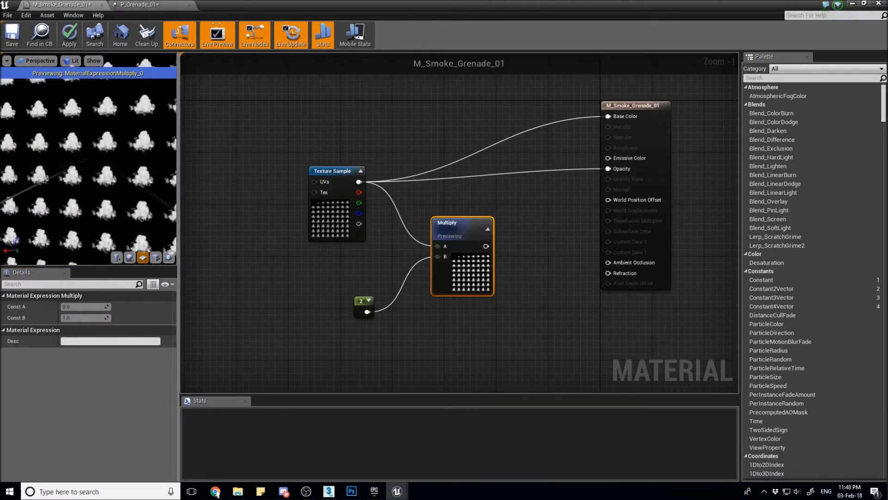
{"action": "left_click_drag", "start_coordinate": [88, 169], "coordinate": [134, 168]}
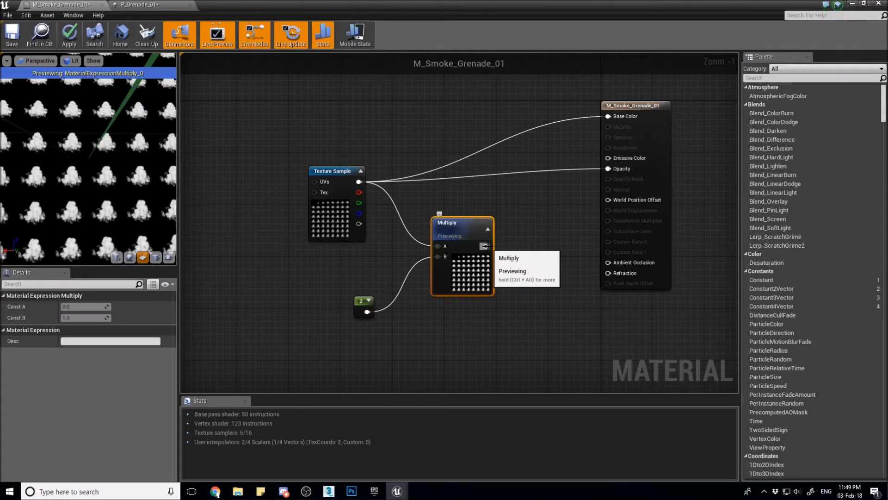
Step: Connect the Multiply's output to the material's Opacity input and stop previewing the node
{"action": "left_click_drag", "start_coordinate": [486, 246], "coordinate": [608, 169]}
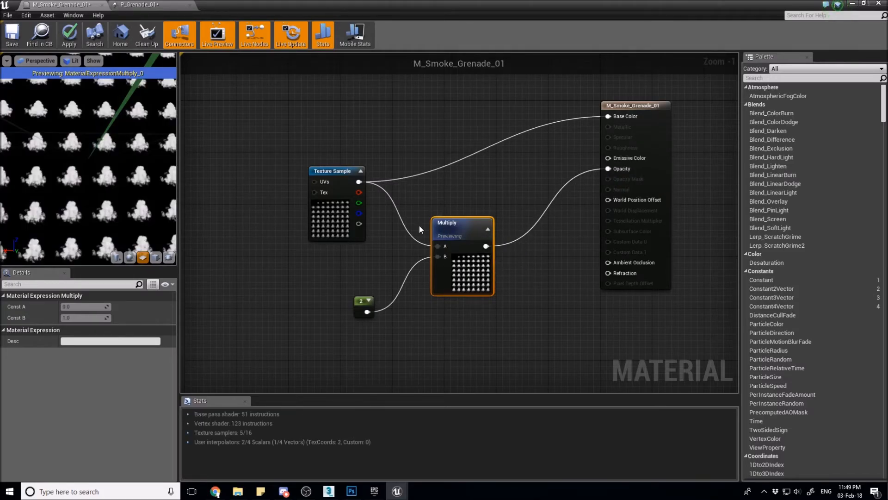
{"action": "left_click_drag", "start_coordinate": [455, 242], "coordinate": [494, 236]}
{"action": "right_click", "coordinate": [490, 218]}
{"action": "left_click", "coordinate": [497, 223]}
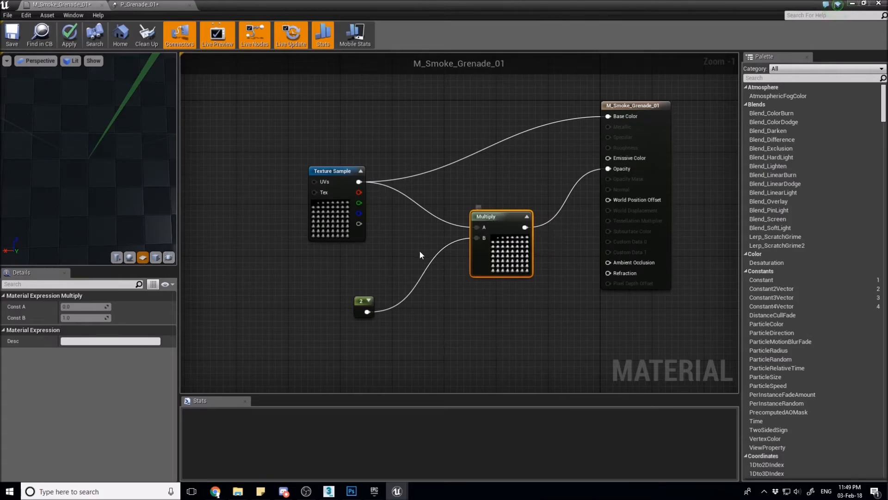
{"action": "right_click_drag", "start_coordinate": [426, 252], "coordinate": [466, 223]}
{"action": "right_click_drag", "start_coordinate": [460, 260], "coordinate": [432, 278]}
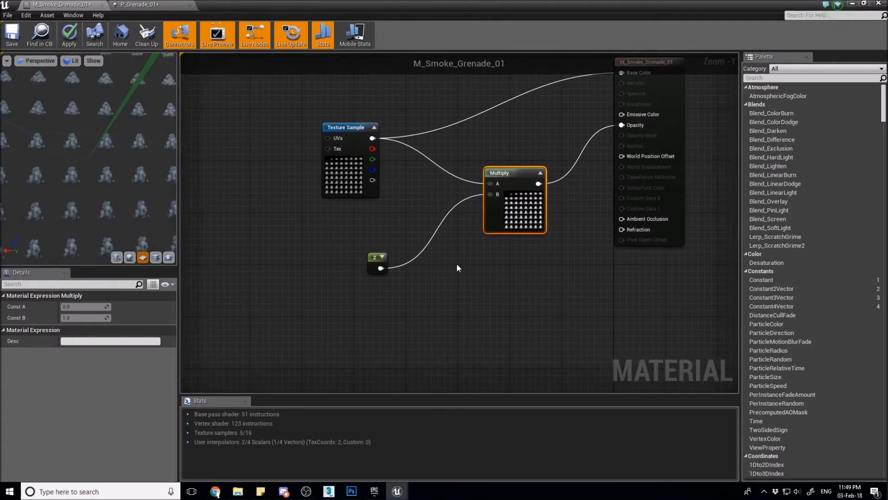
{"action": "left_click_drag", "start_coordinate": [358, 305], "coordinate": [361, 250]}
Step: Add a SmoothStep node and connect the Texture Sample's output to its Alpha input
{"action": "right_click", "coordinate": [422, 299]}
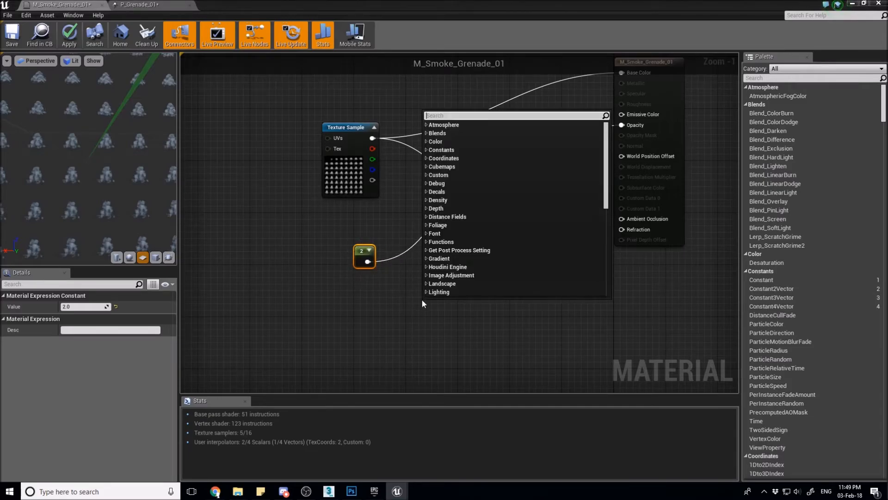
{"action": "type", "text": "smooth"}
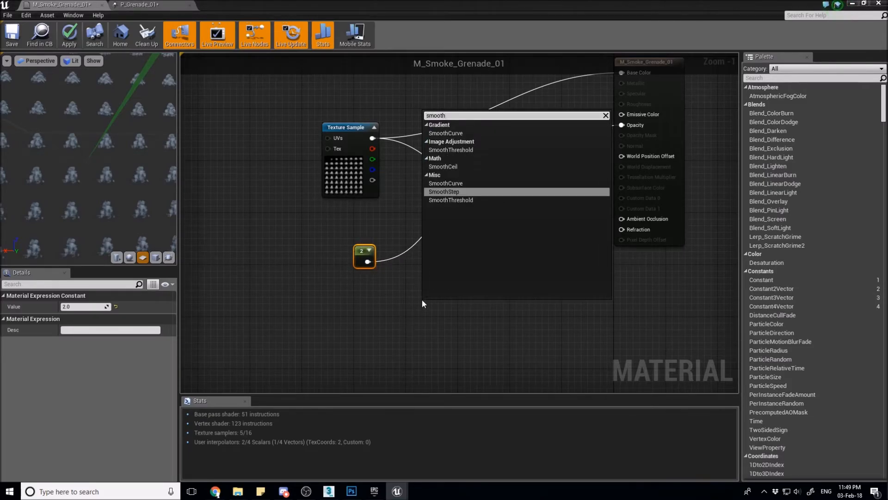
{"action": "key", "text": "Return"}
{"action": "left_click_drag", "start_coordinate": [462, 305], "coordinate": [491, 276]}
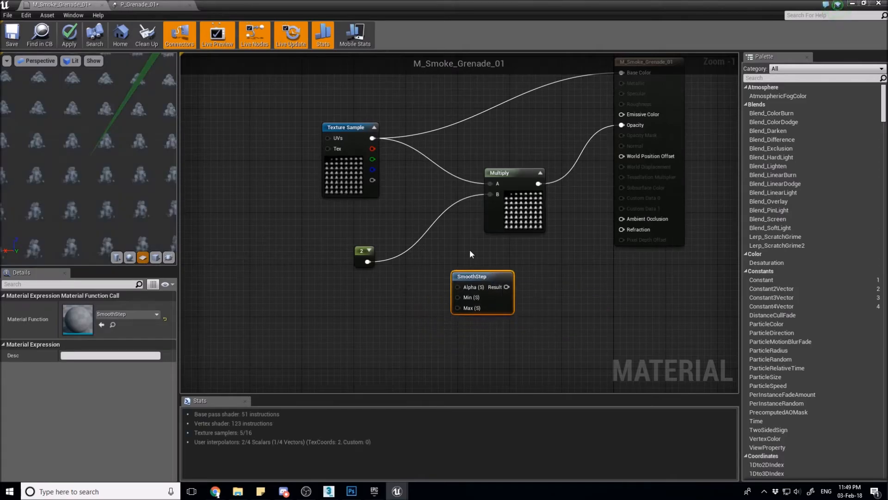
{"action": "left_click_drag", "start_coordinate": [372, 138], "coordinate": [460, 287]}
Step: Delete the Constant and Multiply nodes and move the SmoothStep node into their place
{"action": "left_click", "coordinate": [368, 254]}
{"action": "key", "text": "Delete"}
{"action": "left_click", "coordinate": [508, 211]}
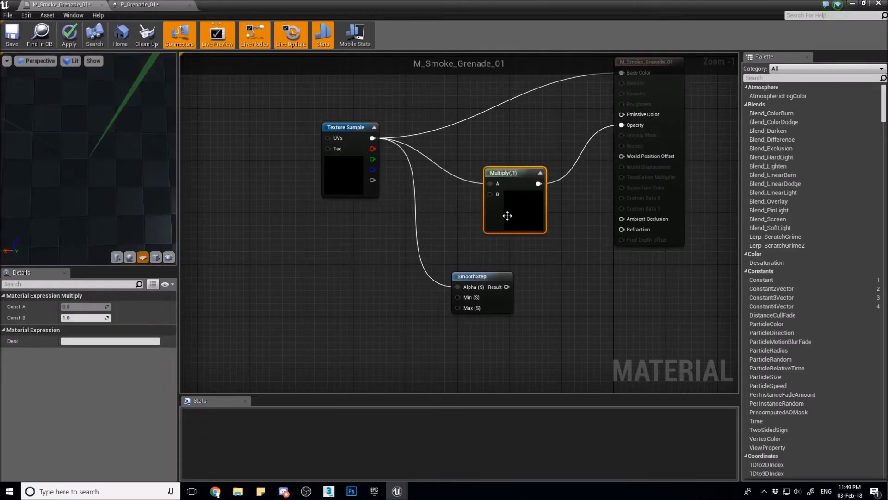
{"action": "key", "text": "Delete"}
{"action": "left_click_drag", "start_coordinate": [473, 274], "coordinate": [498, 162]}
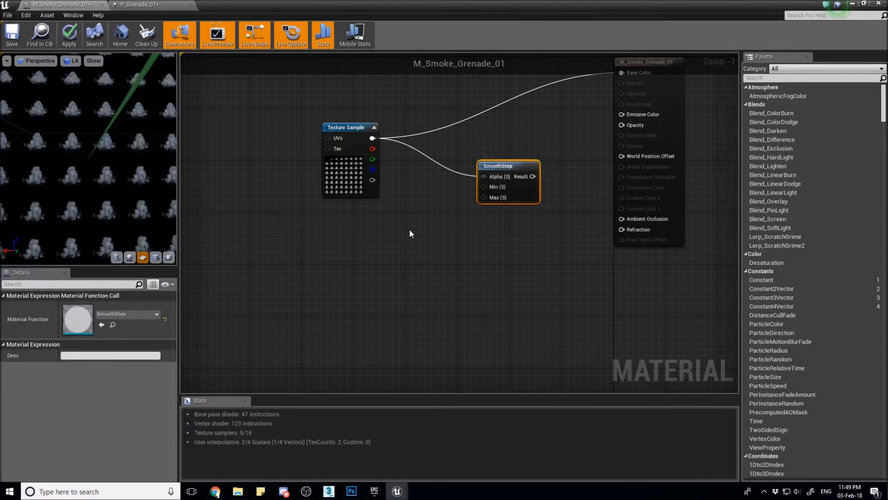
Step: Add two Constant nodes below the Texture Sample and connect the upper one to the SmoothStep's Min input
{"action": "left_click", "coordinate": [373, 226]}
{"action": "left_click", "coordinate": [377, 266]}
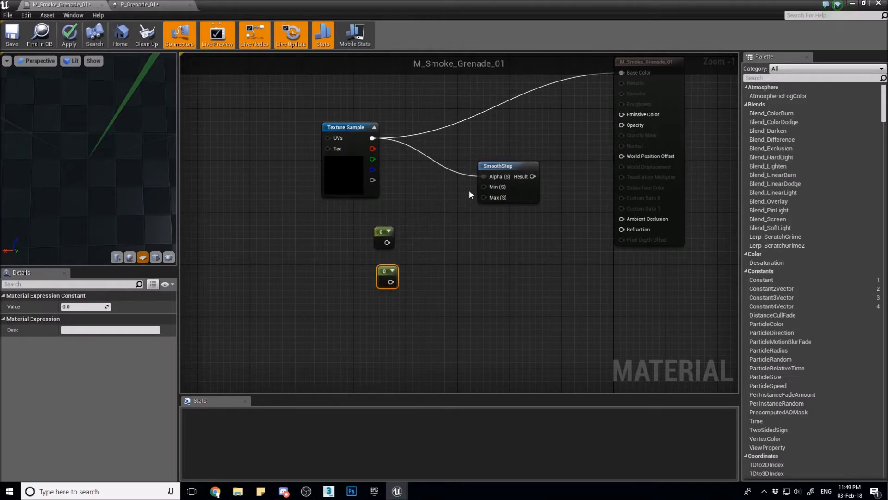
{"action": "left_click_drag", "start_coordinate": [388, 242], "coordinate": [481, 185]}
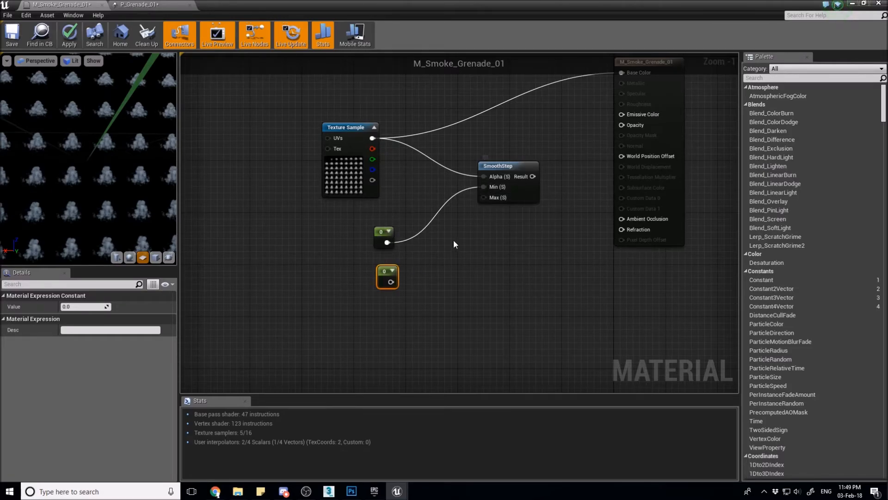
Step: Add an Add node, feed both Constants into its A and B inputs, and connect its output to the SmoothStep's Max input
{"action": "left_click", "coordinate": [435, 261]}
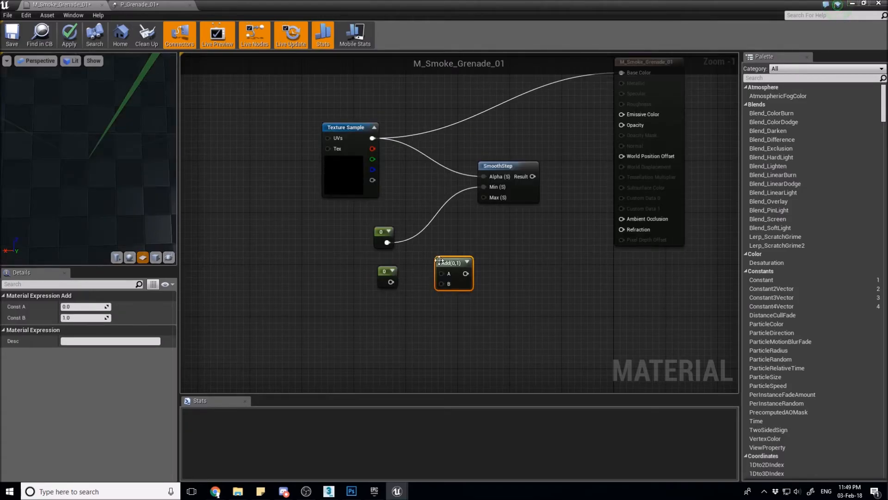
{"action": "left_click_drag", "start_coordinate": [442, 273], "coordinate": [392, 242]}
{"action": "left_click_drag", "start_coordinate": [391, 281], "coordinate": [483, 197]}
Step: Set the lower Constant's value to 1 and move the Add node slightly closer to the Constants
{"action": "left_click", "coordinate": [380, 276]}
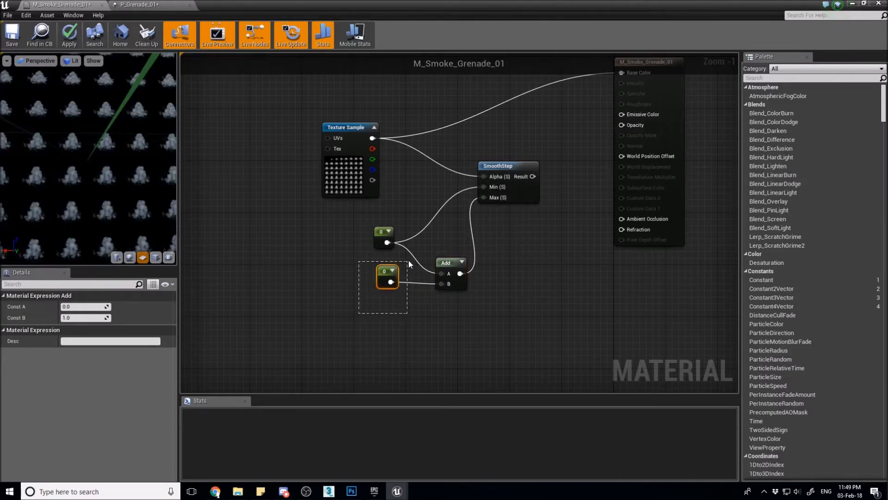
{"action": "left_click", "coordinate": [89, 307]}
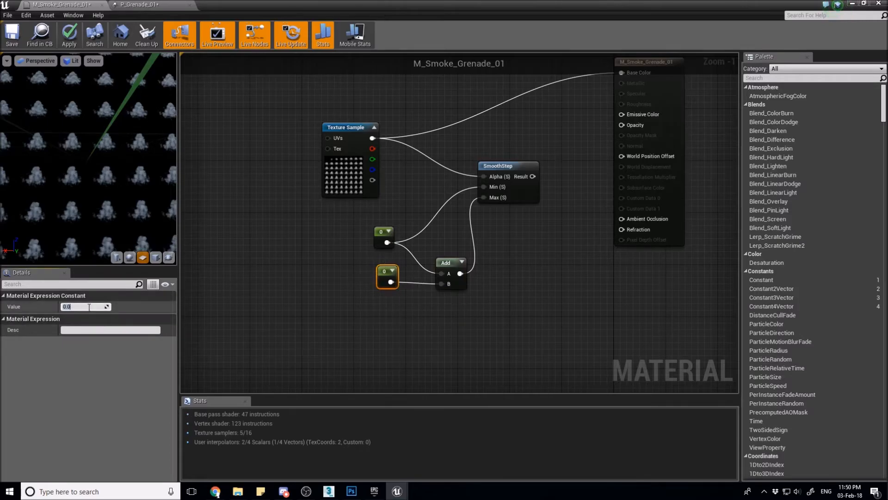
{"action": "type", "text": "1"}
{"action": "key", "text": "Return"}
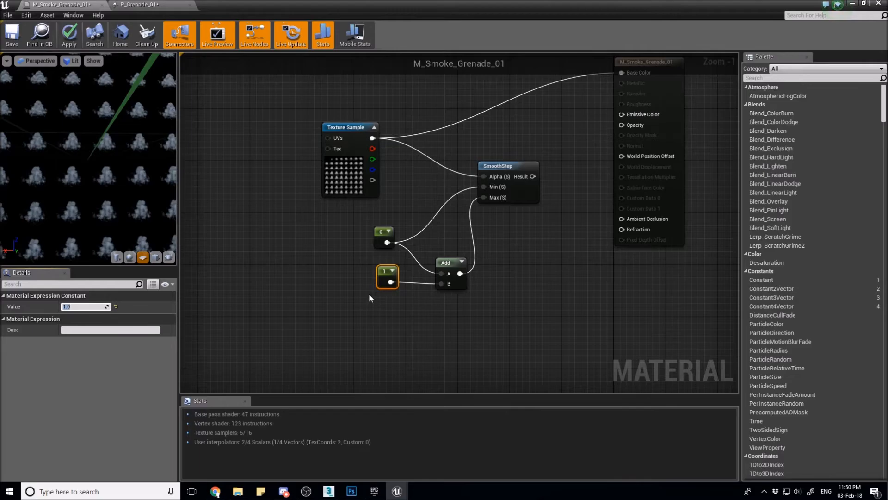
{"action": "right_click_drag", "start_coordinate": [369, 295], "coordinate": [338, 305]}
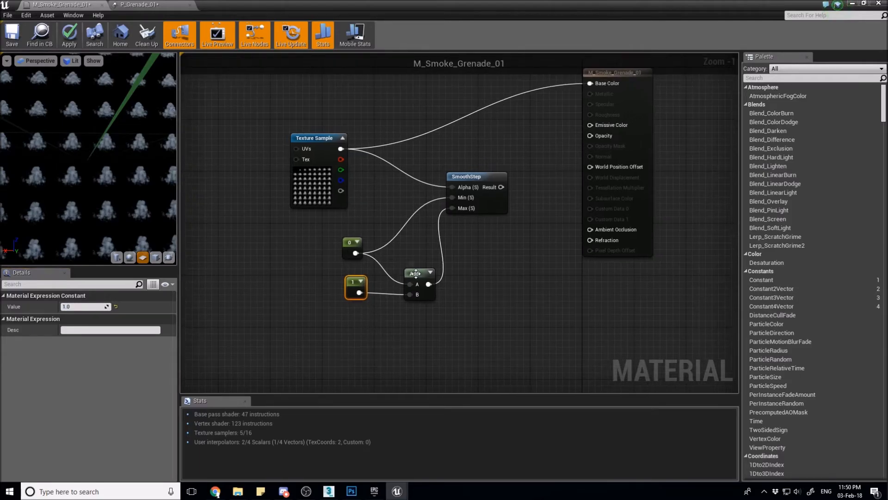
{"action": "left_click_drag", "start_coordinate": [415, 273], "coordinate": [411, 262]}
Step: Connect the SmoothStep's Result to the material's Opacity input and start previewing the SmoothStep node
{"action": "right_click_drag", "start_coordinate": [423, 229], "coordinate": [330, 232]}
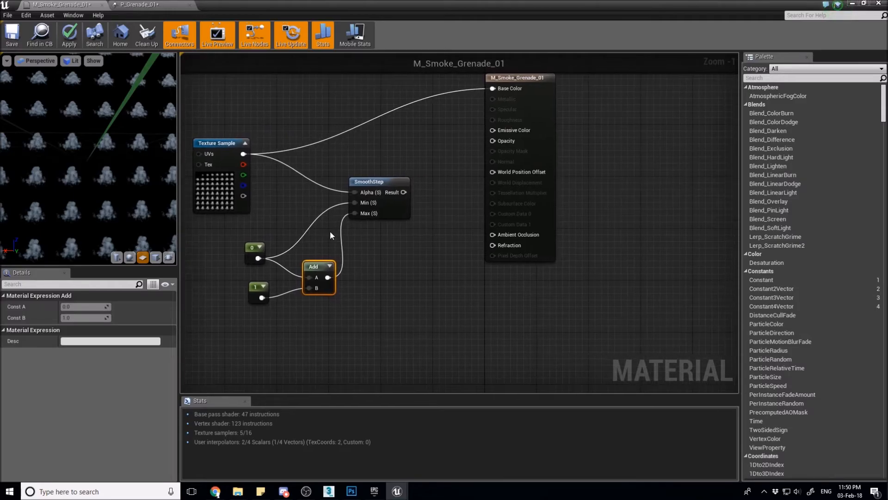
{"action": "left_click_drag", "start_coordinate": [402, 193], "coordinate": [493, 141]}
{"action": "right_click", "coordinate": [365, 184]}
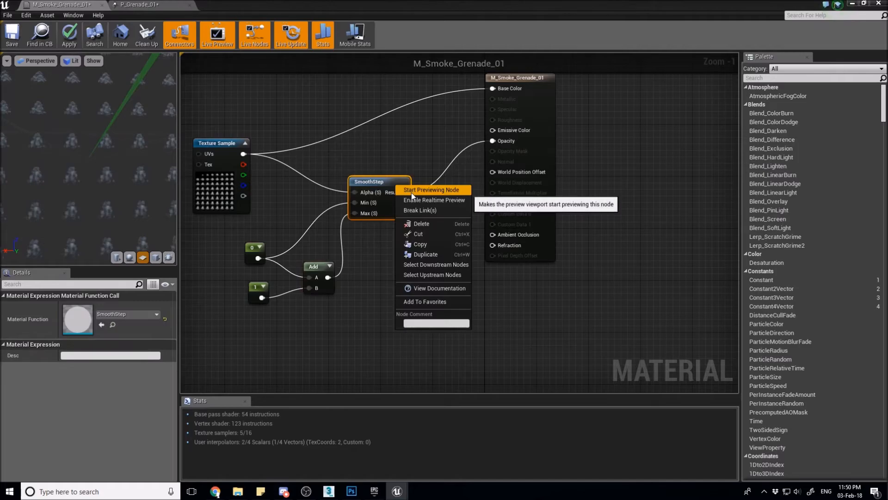
{"action": "left_click", "coordinate": [411, 193]}
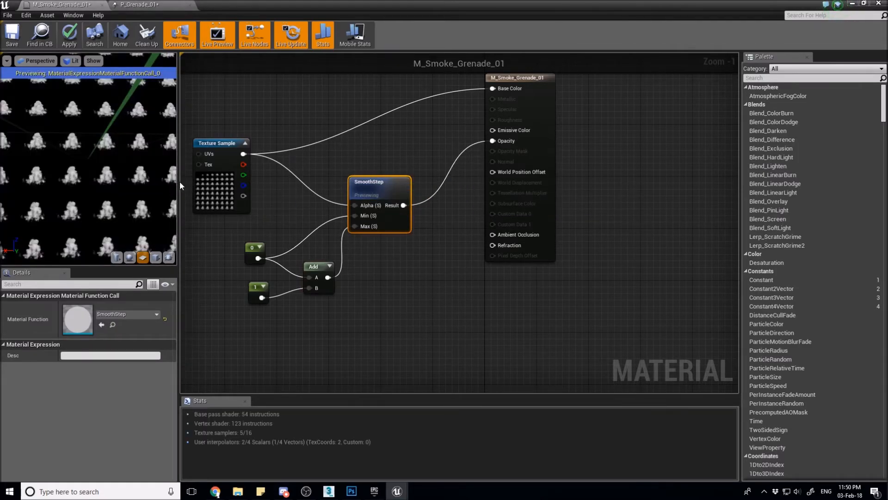
Step: Enlarge the material preview in width and height and zoom in on the individual smoke frames
{"action": "left_click_drag", "start_coordinate": [209, 177], "coordinate": [327, 177]}
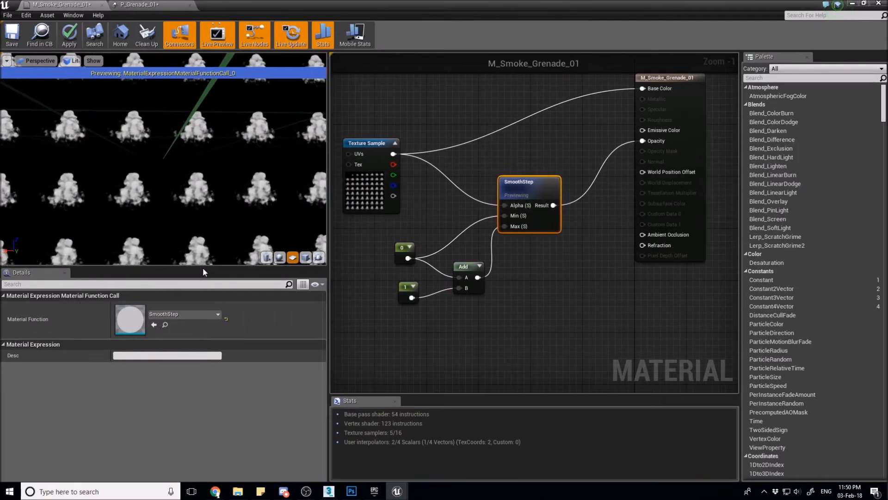
{"action": "left_click_drag", "start_coordinate": [204, 325], "coordinate": [203, 408]}
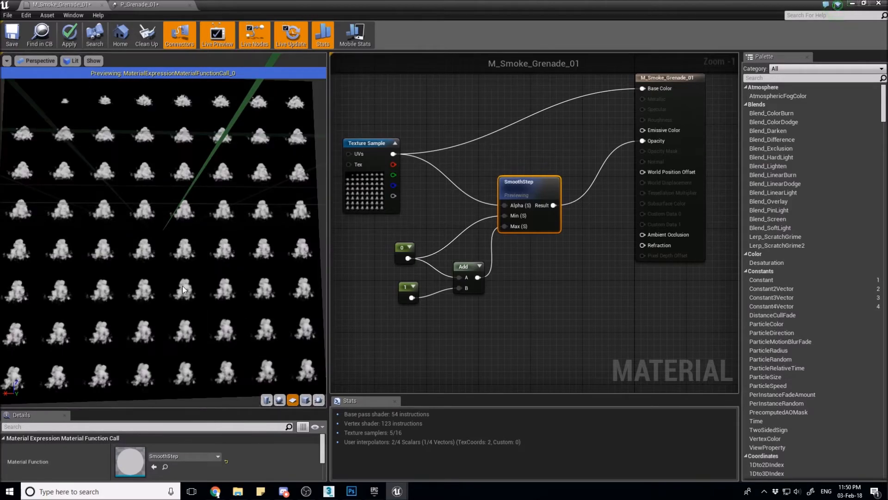
{"action": "scroll", "coordinate": [183, 285], "scroll_direction": "up", "scroll_amount": 3}
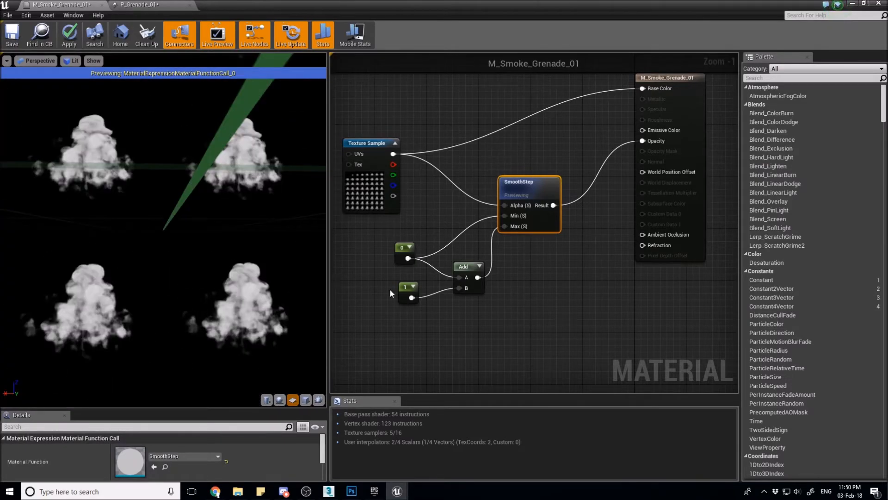
Step: Try values of 0.5, 0.3, 0.2 and 0.6 for the SmoothStep's Min Constant and set it back to 0
{"action": "right_click_drag", "start_coordinate": [372, 290], "coordinate": [406, 290]}
{"action": "left_click", "coordinate": [439, 255]}
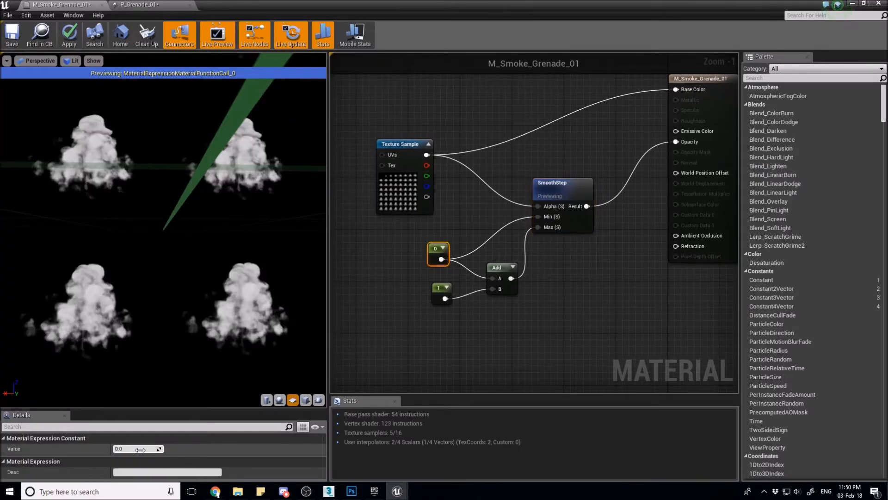
{"action": "left_click", "coordinate": [141, 449]}
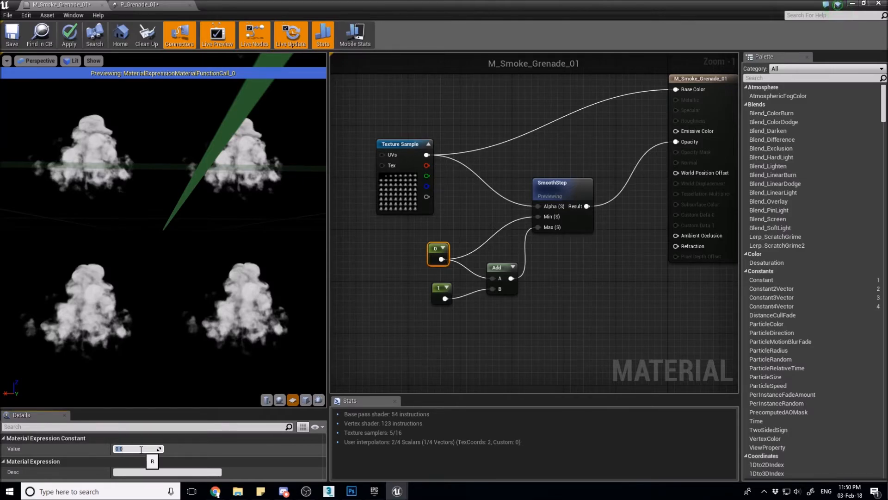
{"action": "key", "text": "Return"}
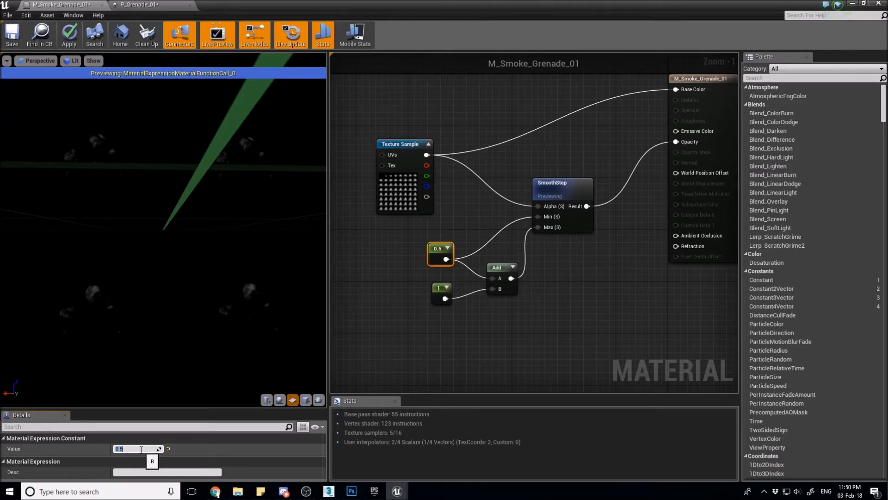
{"action": "type", "text": "0.3"}
{"action": "key", "text": "Return"}
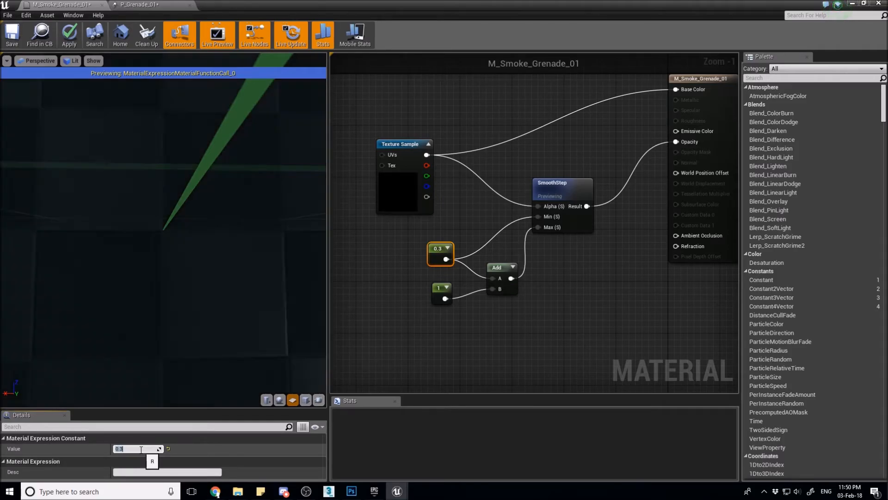
{"action": "type", "text": "0.2"}
{"action": "key", "text": "Return"}
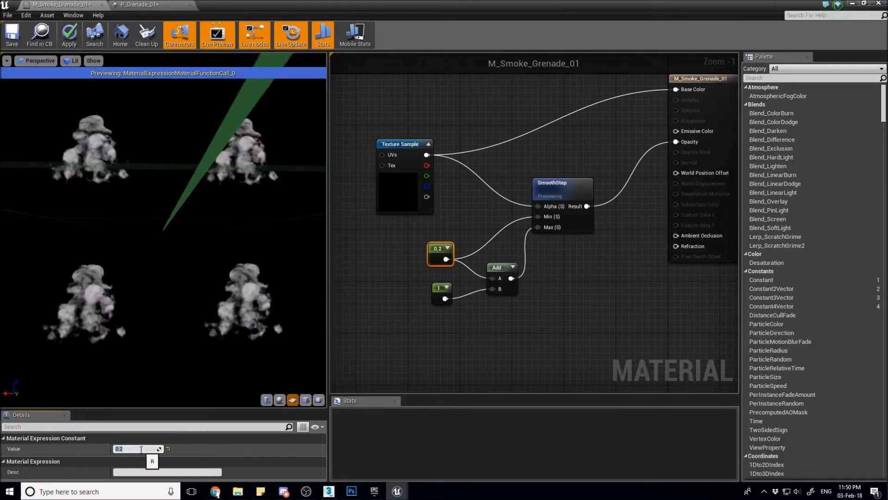
{"action": "type", "text": "0.3"}
{"action": "key", "text": "Return"}
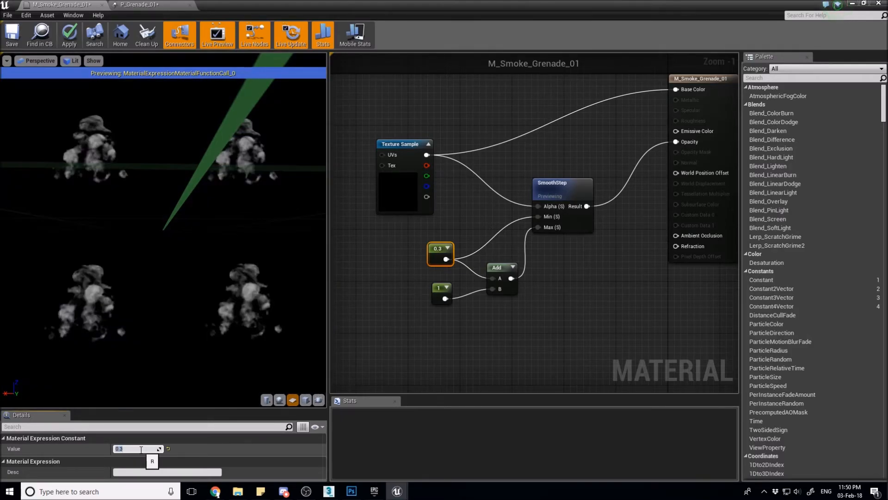
{"action": "type", "text": "0.5"}
{"action": "key", "text": "Return"}
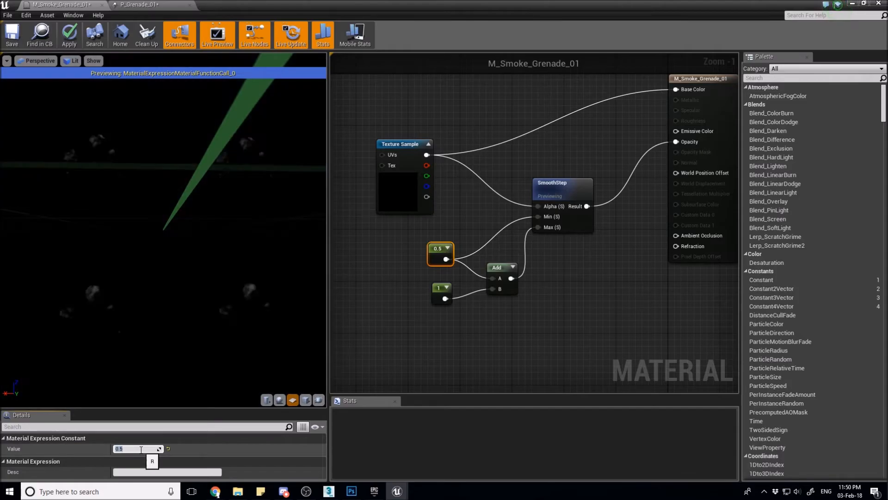
{"action": "type", "text": "0.6"}
{"action": "key", "text": "Return"}
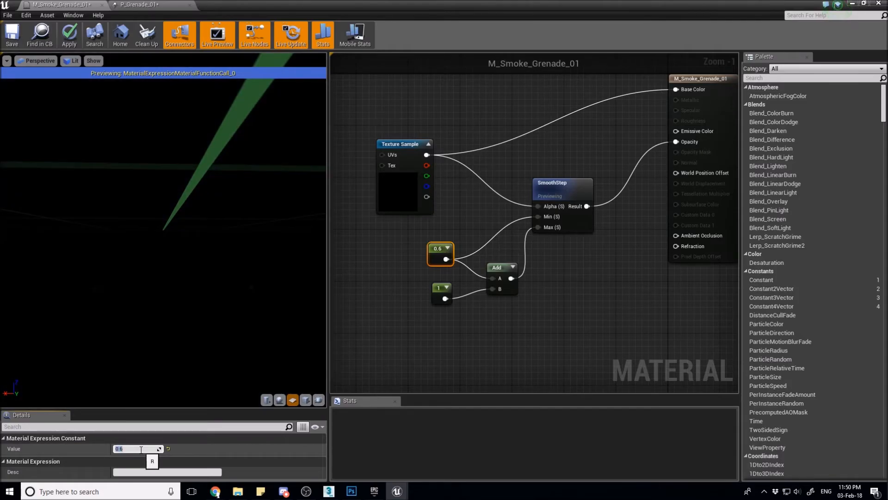
{"action": "type", "text": "0"}
{"action": "key", "text": "Return"}
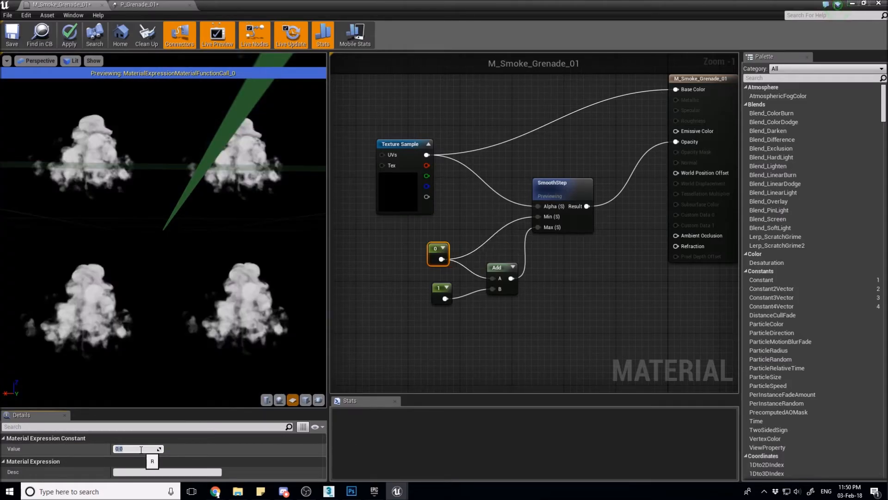
Step: Move the Texture Sample node up and add a Particle Color node beside the two Constants
{"action": "right_click_drag", "start_coordinate": [457, 232], "coordinate": [472, 224]}
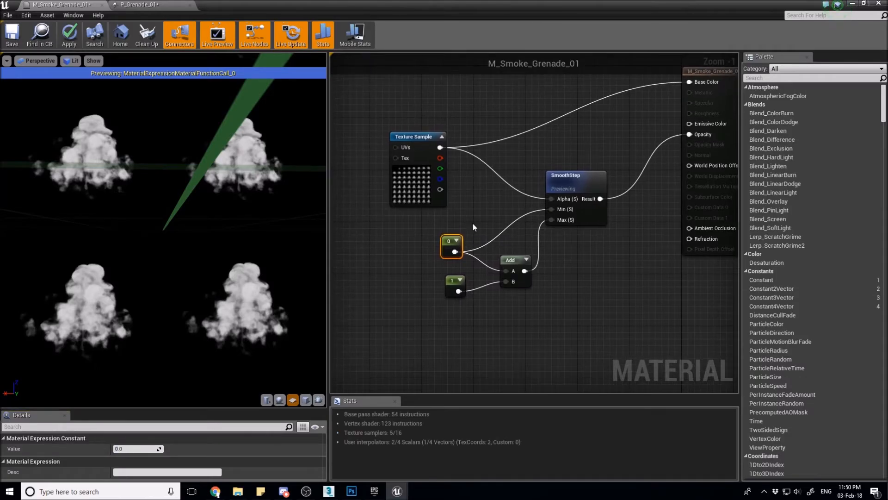
{"action": "left_click_drag", "start_coordinate": [418, 182], "coordinate": [425, 136]}
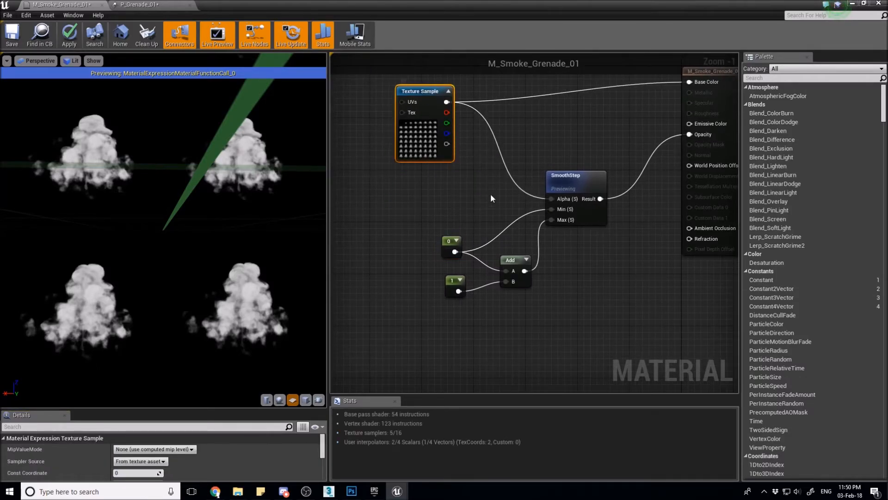
{"action": "right_click", "coordinate": [431, 223]}
{"action": "type", "text": "parti"}
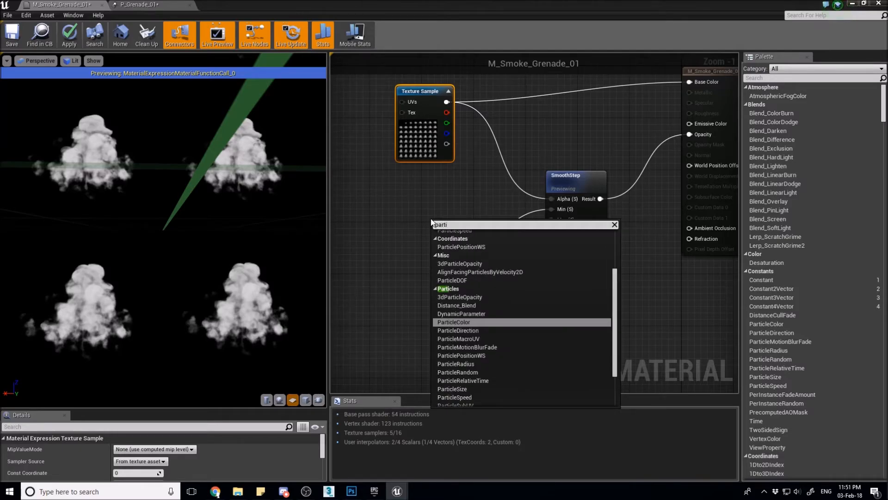
{"action": "key", "text": "Return"}
{"action": "left_click_drag", "start_coordinate": [473, 255], "coordinate": [397, 230]}
Step: Add a Dynamic Parameter node and place it below the Particle Color node
{"action": "right_click", "coordinate": [384, 318]}
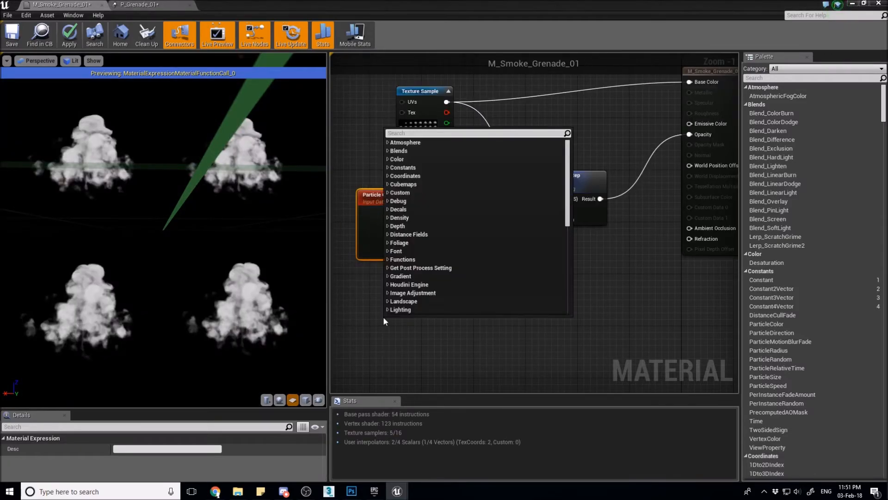
{"action": "type", "text": "dyna"}
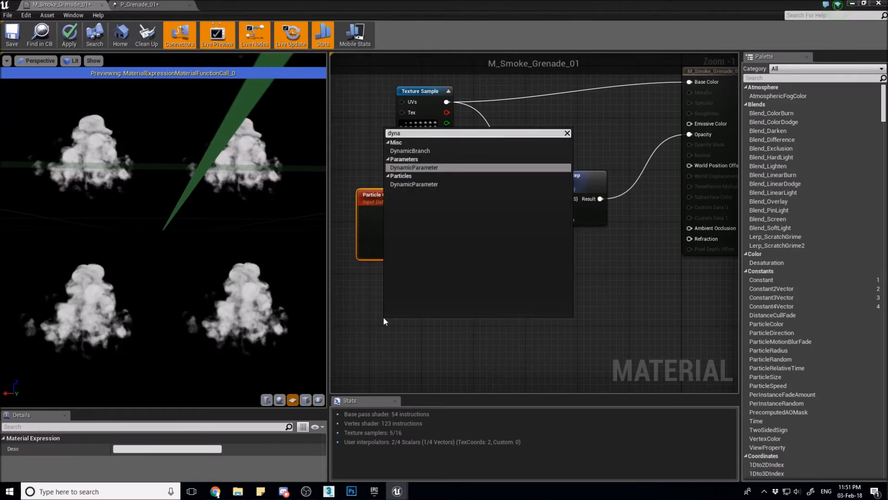
{"action": "key", "text": "Return"}
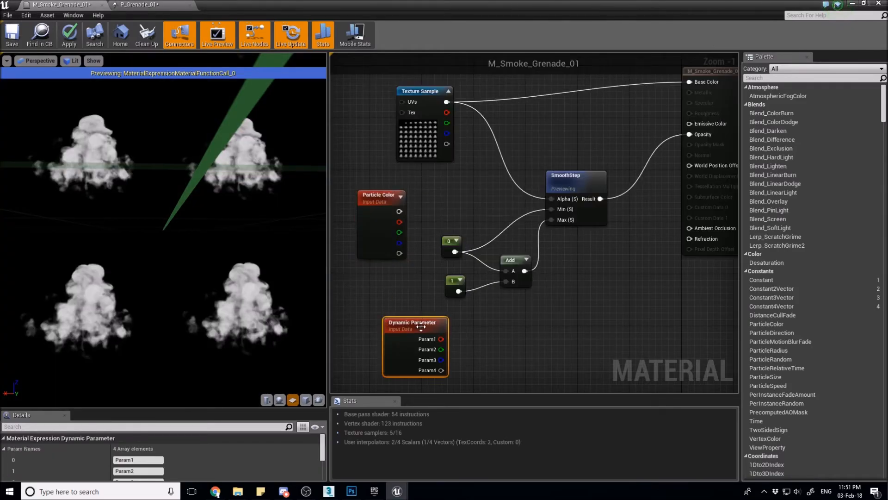
{"action": "left_click_drag", "start_coordinate": [420, 324], "coordinate": [388, 307]}
{"action": "right_click_drag", "start_coordinate": [332, 342], "coordinate": [365, 326]}
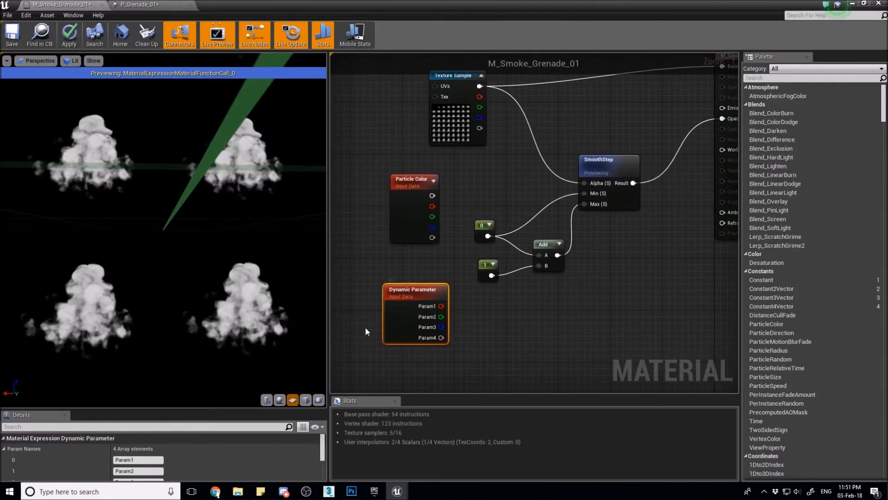
Step: Select both input data nodes, check the smoke in the P_Grenade_01 particle system, and return to the M_Smoke_Grenade_01 material
{"action": "left_click", "coordinate": [400, 228], "text": "shift"}
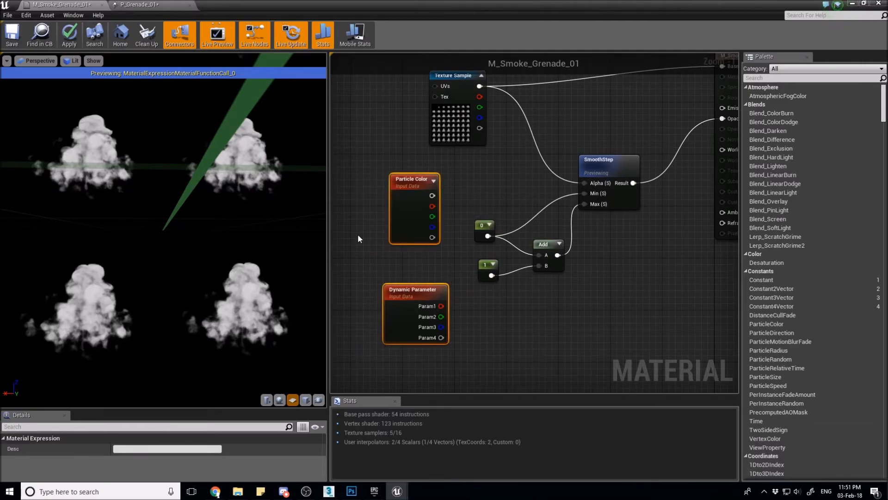
{"action": "left_click", "coordinate": [142, 4]}
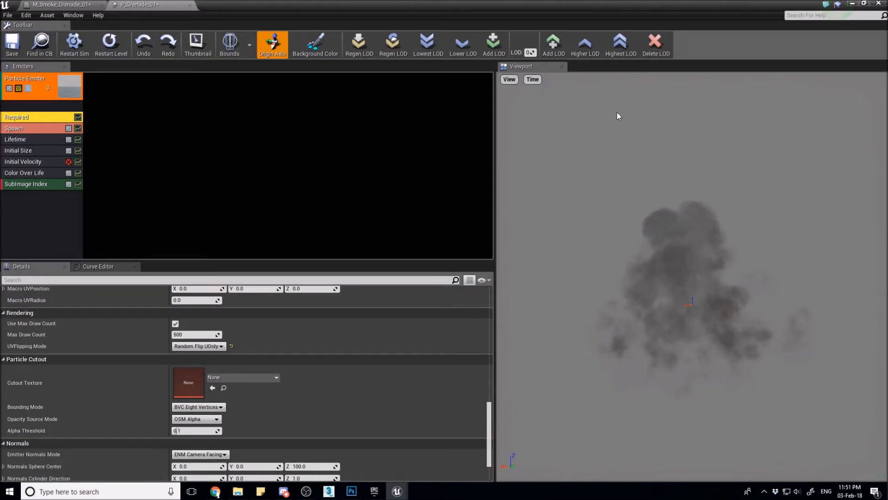
{"action": "left_click", "coordinate": [60, 5]}
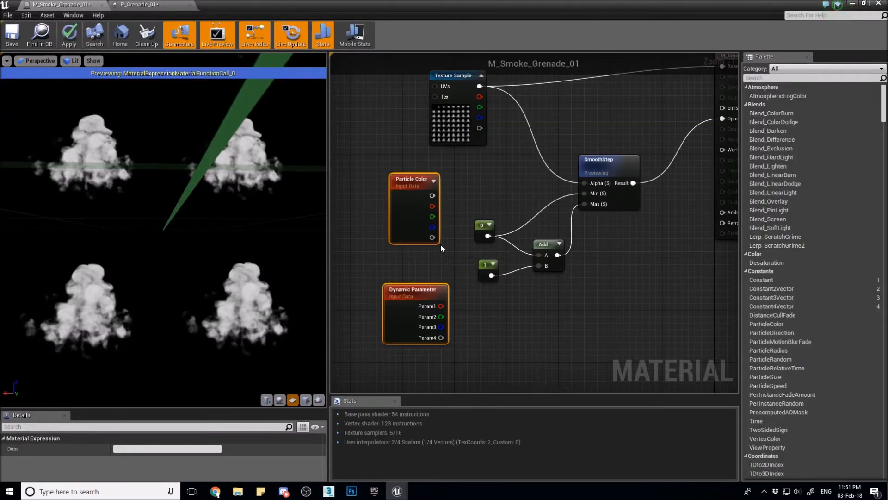
Step: Reposition the Particle Color node directly above the Dynamic Parameter node
{"action": "right_click_drag", "start_coordinate": [421, 210], "coordinate": [410, 267]}
{"action": "left_click_drag", "start_coordinate": [411, 268], "coordinate": [385, 123]}
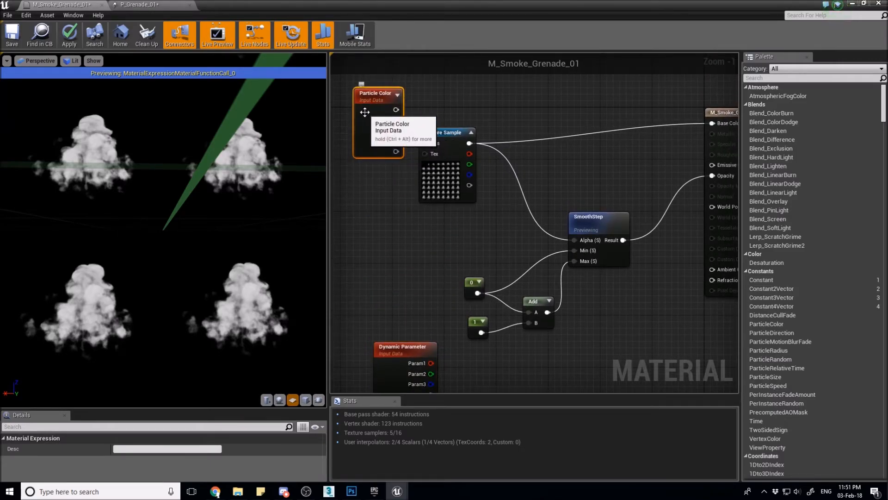
{"action": "left_click_drag", "start_coordinate": [372, 148], "coordinate": [392, 317]}
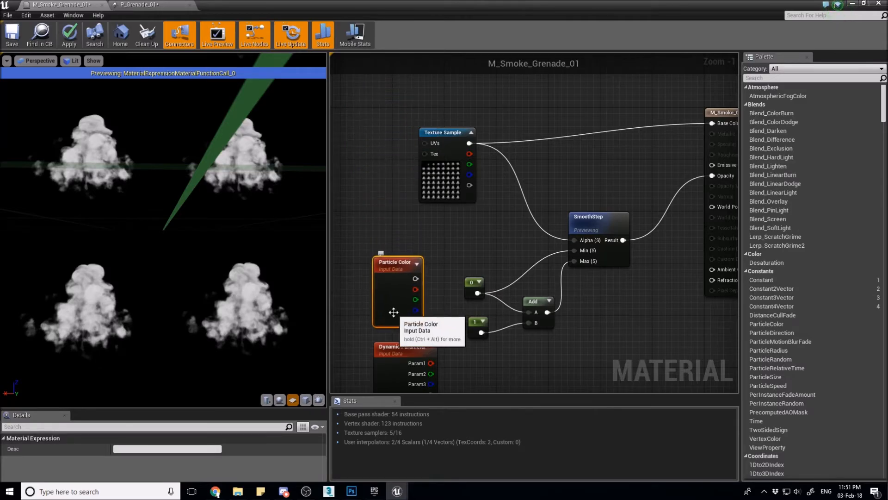
{"action": "right_click_drag", "start_coordinate": [435, 292], "coordinate": [430, 256]}
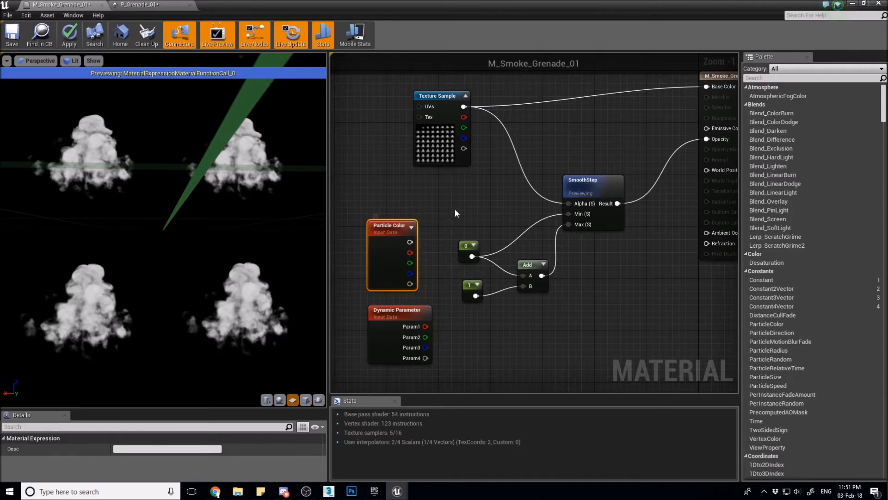
Step: Move the Particle Color node directly above the Texture Sample node
{"action": "right_click_drag", "start_coordinate": [455, 210], "coordinate": [447, 263]}
{"action": "left_click_drag", "start_coordinate": [390, 318], "coordinate": [449, 111]}
{"action": "right_click_drag", "start_coordinate": [510, 115], "coordinate": [449, 192]}
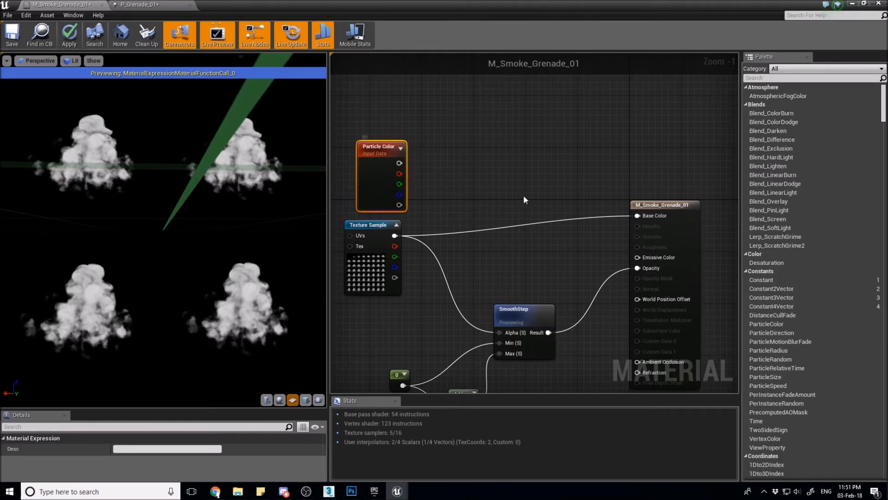
Step: Add a Multiply node combining the Particle Color and Texture Sample outputs, and connect its result to Base Color
{"action": "left_click", "coordinate": [501, 198]}
{"action": "left_click_drag", "start_coordinate": [510, 210], "coordinate": [399, 163]}
{"action": "left_click_drag", "start_coordinate": [510, 220], "coordinate": [394, 235]}
{"action": "left_click_drag", "start_coordinate": [542, 210], "coordinate": [637, 215]}
{"action": "right_click_drag", "start_coordinate": [465, 284], "coordinate": [509, 226]}
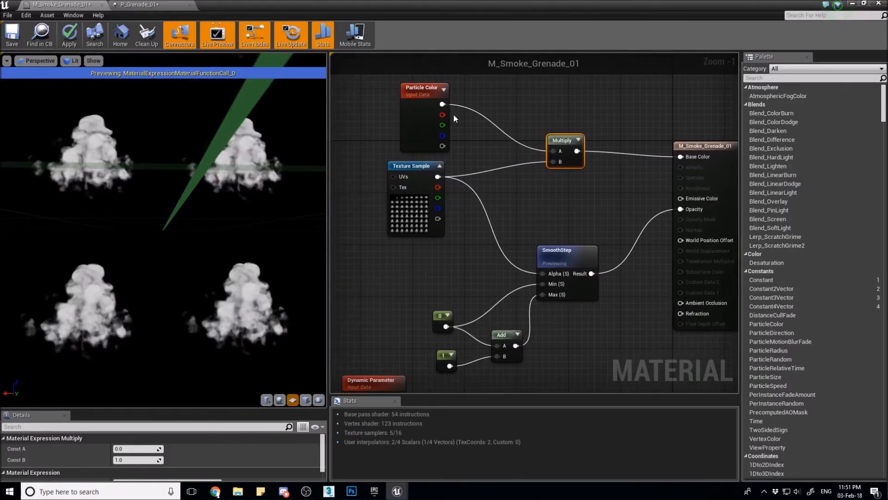
Step: Move the Dynamic Parameter node up beside the two Constants that feed the SmoothStep setup
{"action": "right_click_drag", "start_coordinate": [453, 159], "coordinate": [450, 194]}
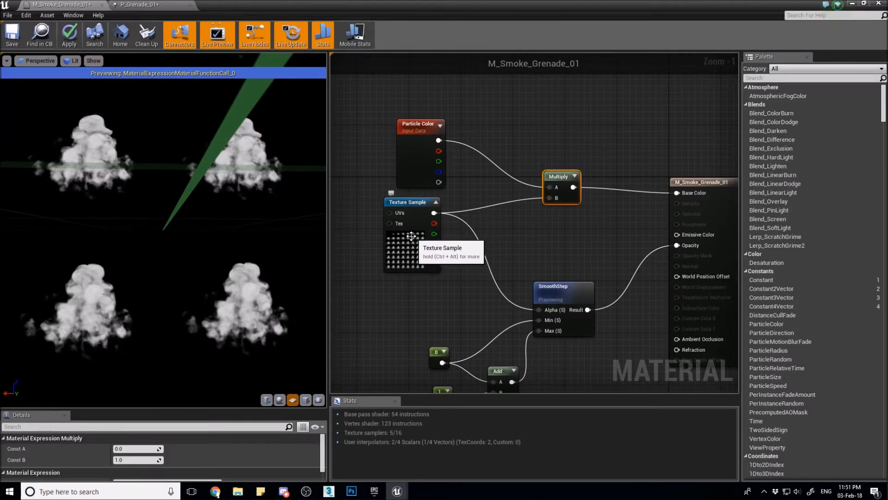
{"action": "right_click_drag", "start_coordinate": [441, 300], "coordinate": [486, 207]}
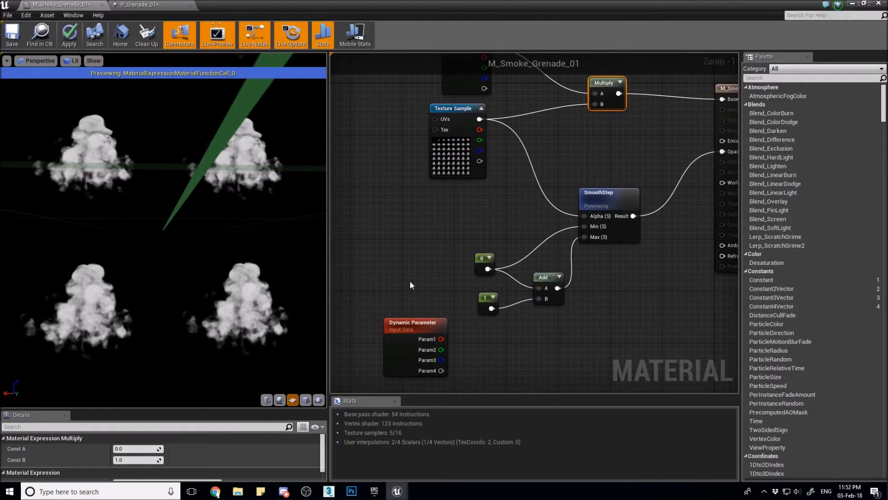
{"action": "left_click_drag", "start_coordinate": [420, 322], "coordinate": [420, 250]}
{"action": "right_click_drag", "start_coordinate": [449, 225], "coordinate": [448, 216]}
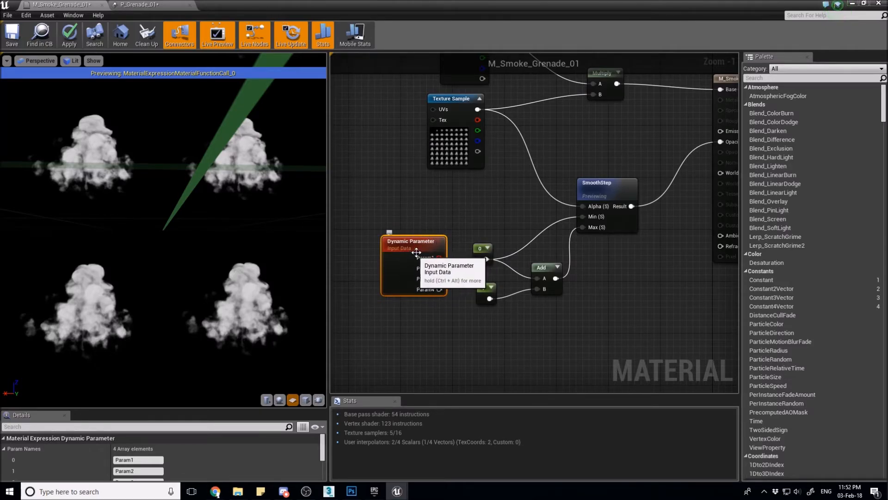
{"action": "right_click_drag", "start_coordinate": [627, 158], "coordinate": [605, 159]}
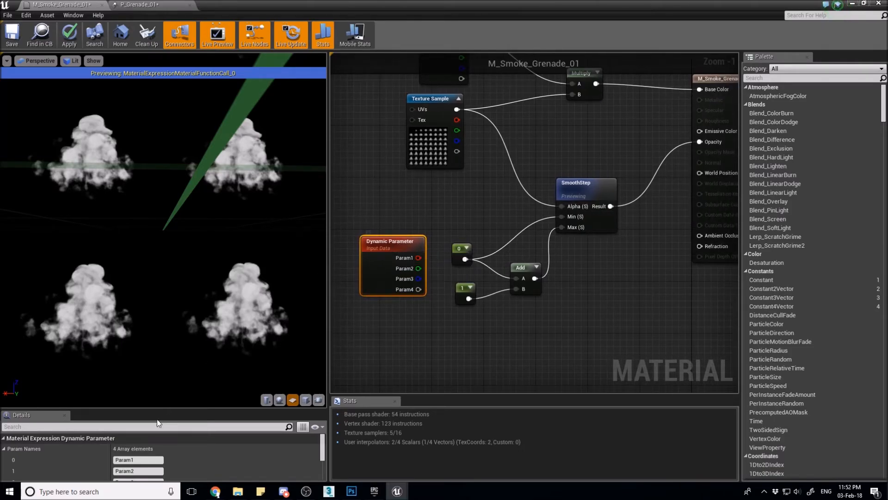
Step: Enlarge the Dynamic Parameter's details area and rename its first two parameters Mask threshold and MaskSoftness
{"action": "left_click_drag", "start_coordinate": [162, 409], "coordinate": [173, 235]}
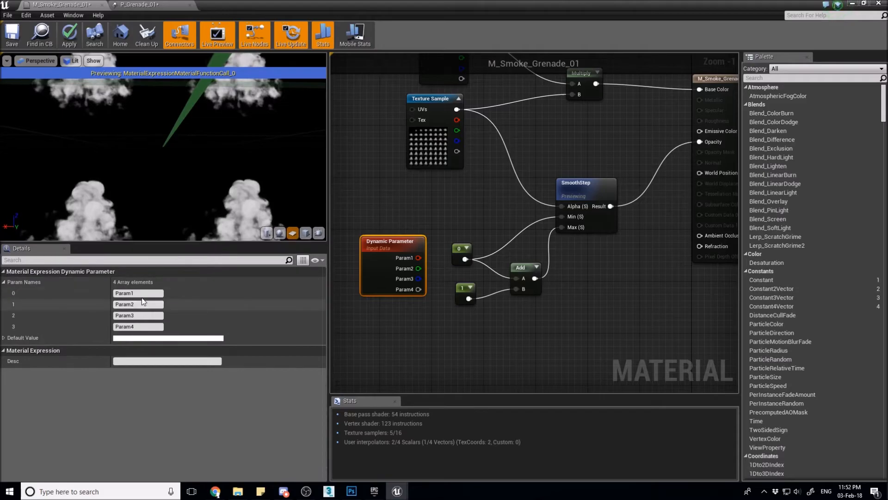
{"action": "left_click", "coordinate": [143, 294]}
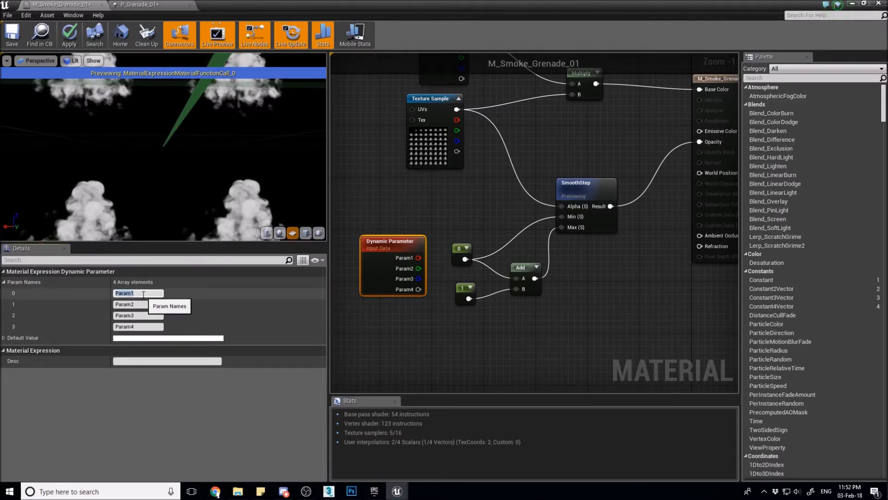
{"action": "type", "text": "Mask threshold"}
{"action": "left_click", "coordinate": [144, 304]}
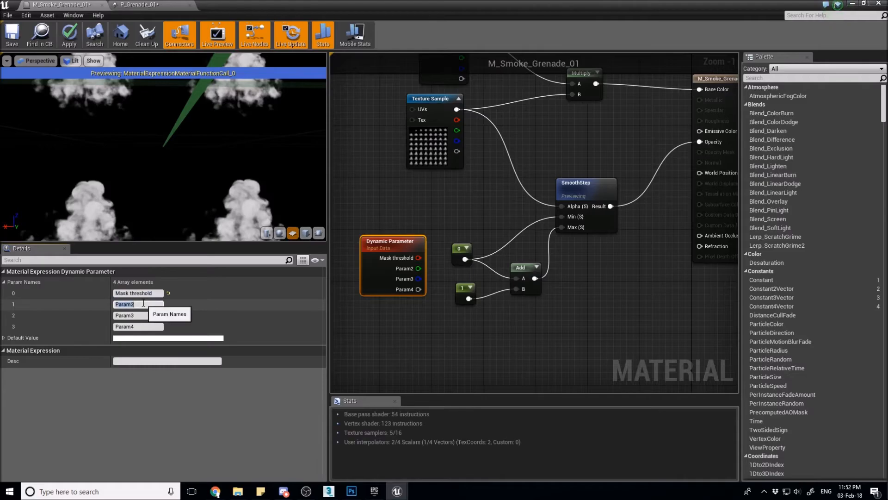
{"action": "type", "text": "MaskSoftness"}
{"action": "key", "text": "Return"}
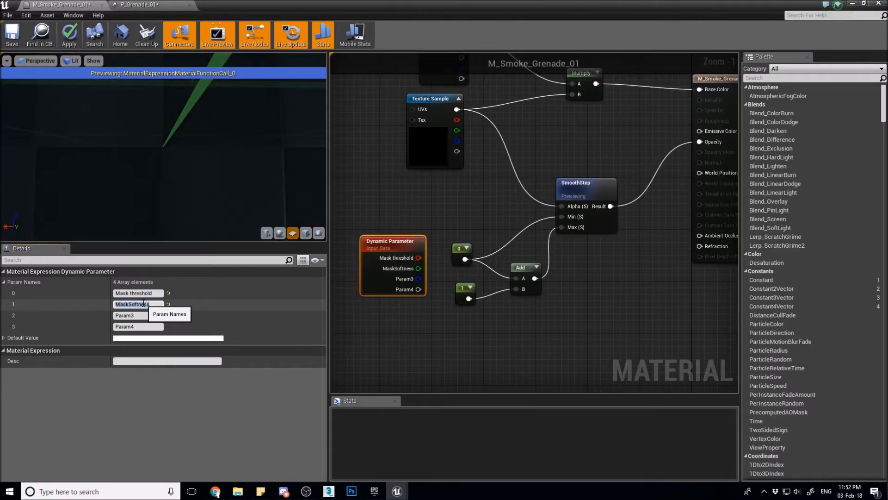
Step: Replace the two Constants with Dynamic Parameter outputs, linking MaskSoftness to Add B and Mask threshold to SmoothStep Min
{"action": "left_click_drag", "start_coordinate": [418, 268], "coordinate": [517, 290]}
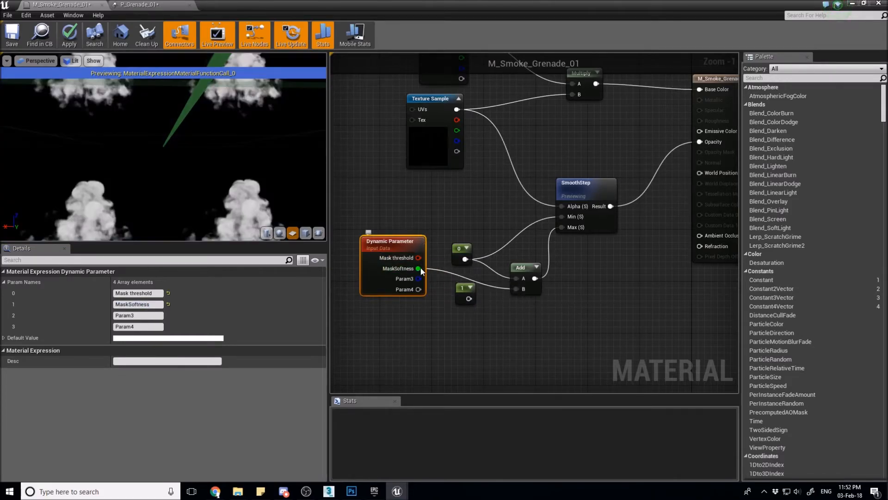
{"action": "left_click_drag", "start_coordinate": [418, 258], "coordinate": [562, 216]}
{"action": "left_click_drag", "start_coordinate": [483, 234], "coordinate": [466, 323]}
{"action": "key", "text": "Delete"}
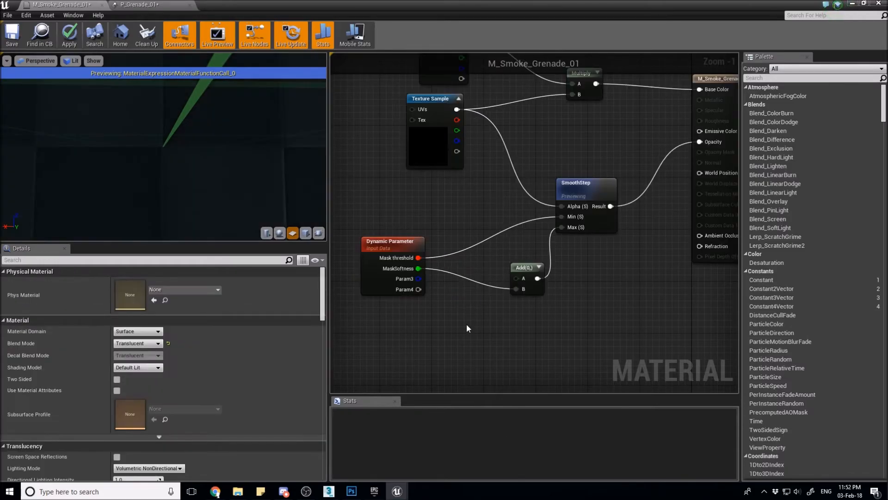
{"action": "left_click_drag", "start_coordinate": [399, 247], "coordinate": [431, 241]}
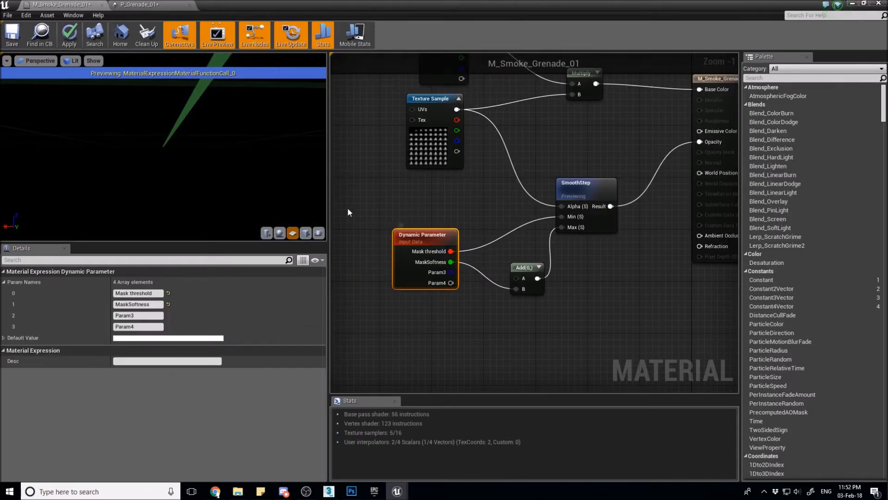
Step: Set the Dynamic Parameter's default R value to 0 and apply the material changes
{"action": "scroll", "coordinate": [243, 159], "scroll_direction": "down", "scroll_amount": 3}
{"action": "scroll", "coordinate": [188, 159], "scroll_direction": "up", "scroll_amount": 3}
{"action": "scroll", "coordinate": [187, 159], "scroll_direction": "down", "scroll_amount": 2}
{"action": "right_click_drag", "start_coordinate": [445, 198], "coordinate": [437, 192]}
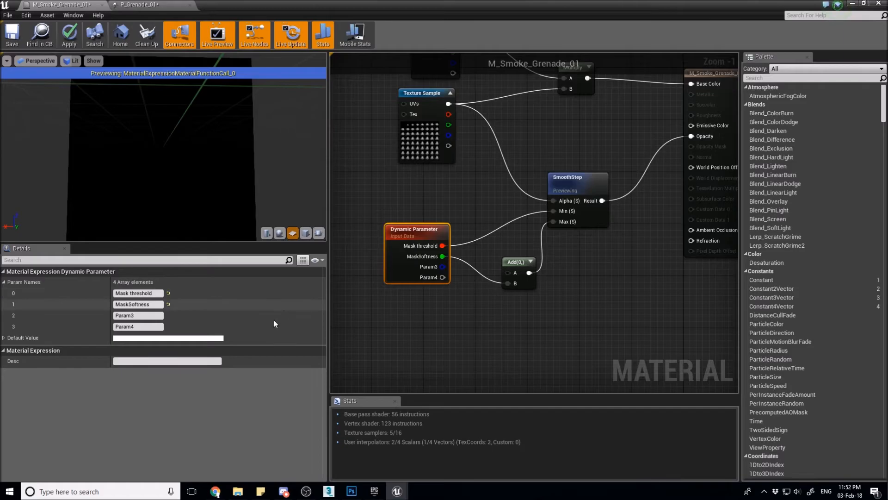
{"action": "left_click", "coordinate": [3, 339]}
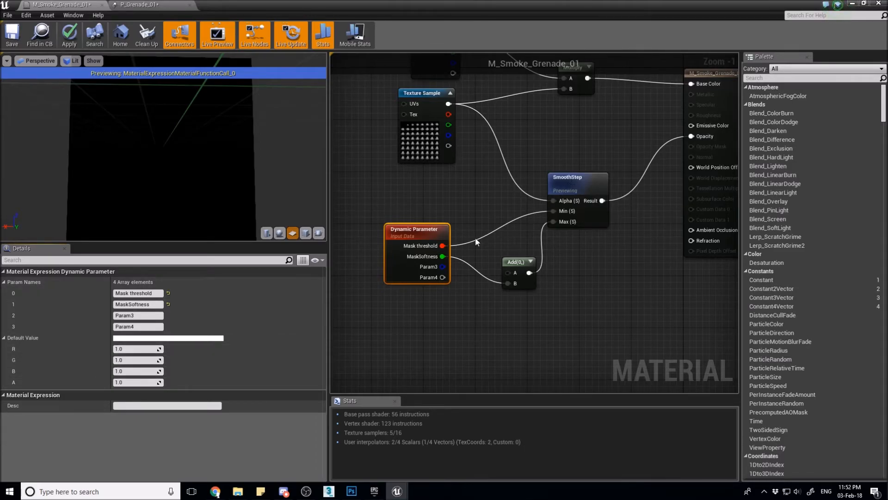
{"action": "left_click", "coordinate": [139, 349]}
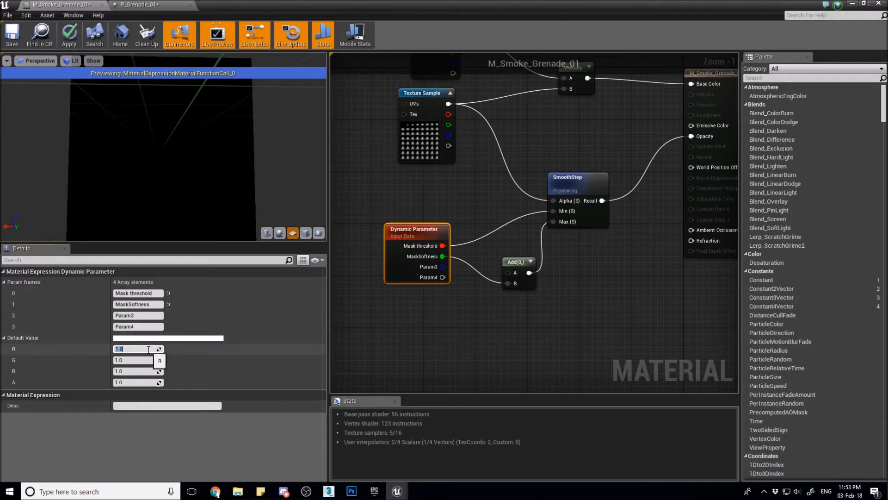
{"action": "type", "text": "0"}
{"action": "key", "text": "Return"}
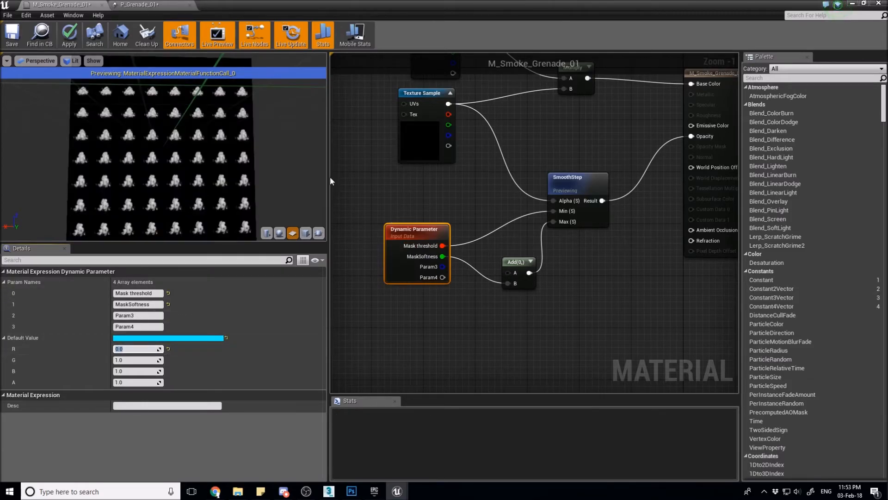
{"action": "right_click_drag", "start_coordinate": [460, 184], "coordinate": [435, 218]}
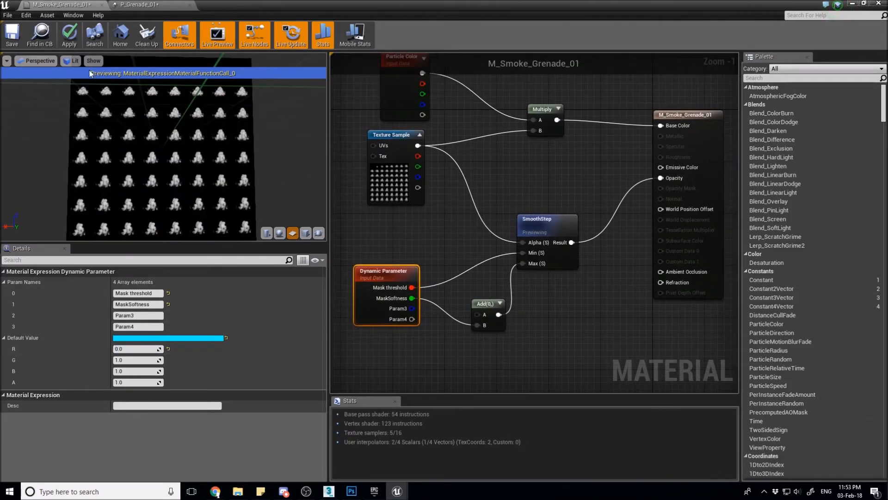
{"action": "left_click", "coordinate": [69, 35]}
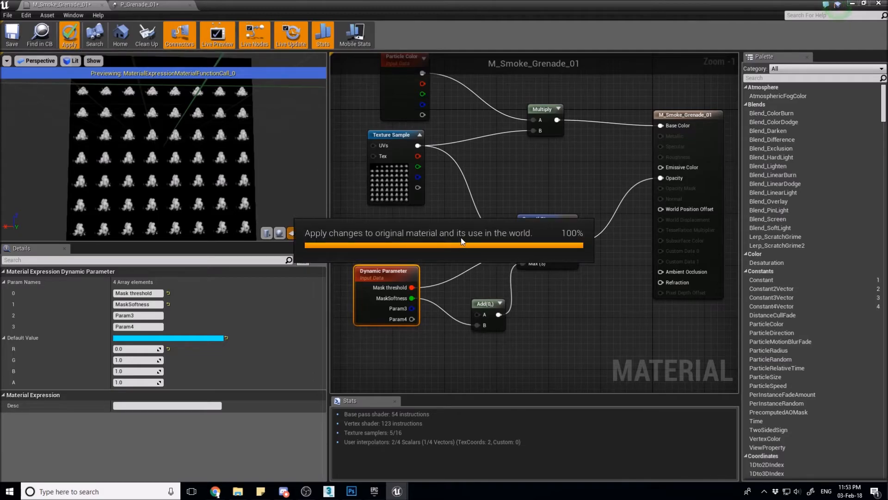
Step: Connect the Mask threshold output to the Add node's A input and apply the material changes again
{"action": "right_click_drag", "start_coordinate": [447, 219], "coordinate": [493, 168]}
{"action": "left_click_drag", "start_coordinate": [550, 266], "coordinate": [527, 265]}
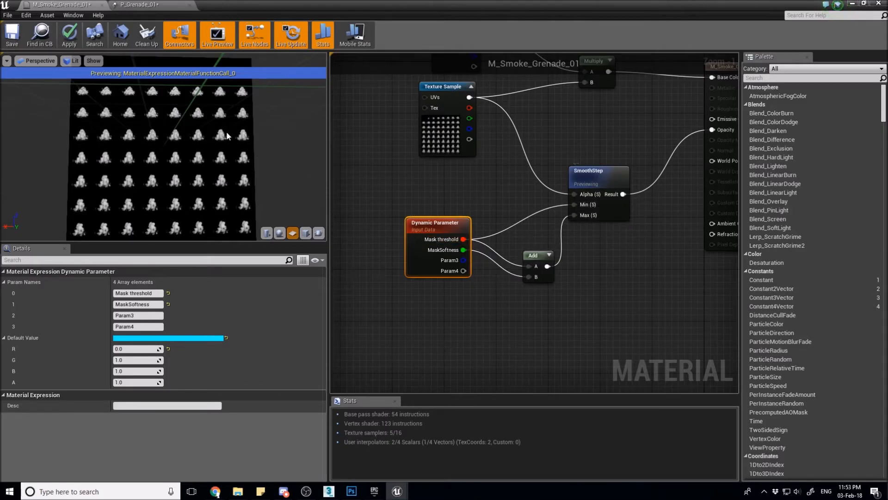
{"action": "left_click", "coordinate": [70, 44]}
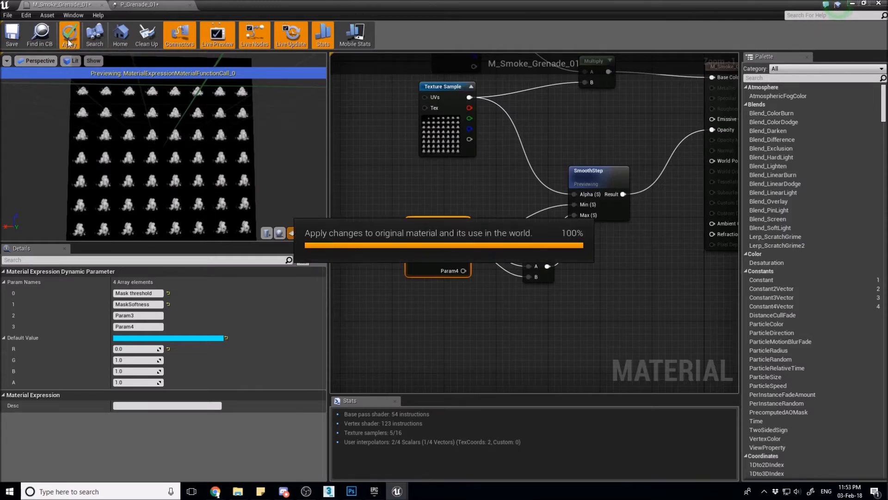
Step: Add a Dynamic parameter module to the emitter in P_Grenade_01 and refresh it to load the material's parameter names
{"action": "left_click", "coordinate": [154, 4]}
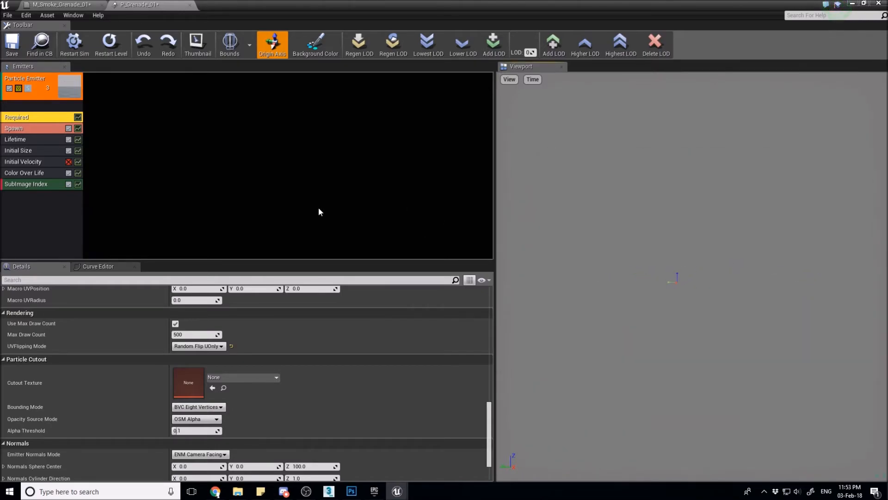
{"action": "right_click", "coordinate": [53, 201]}
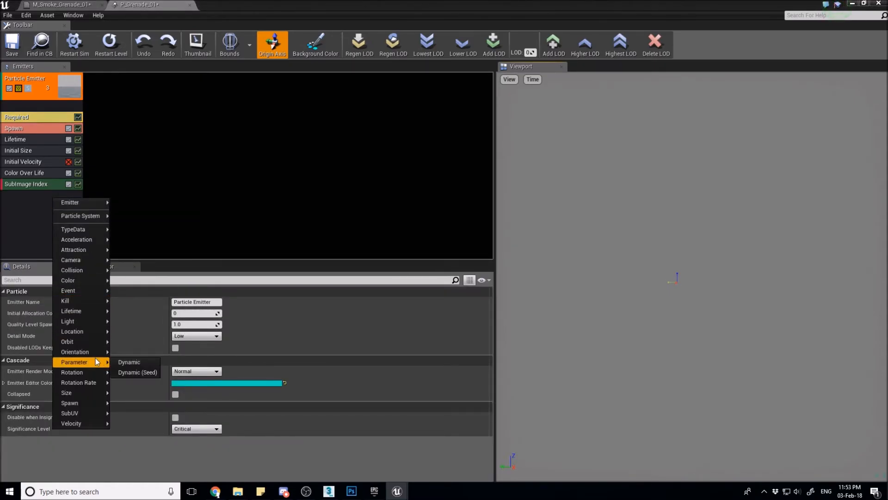
{"action": "right_click", "coordinate": [36, 222]}
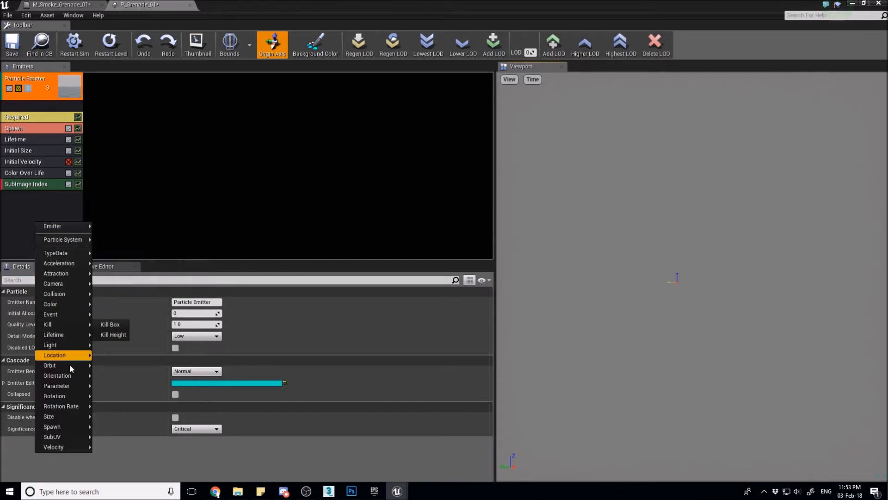
{"action": "mouse_move", "coordinate": [73, 389]}
{"action": "left_click", "coordinate": [109, 385]}
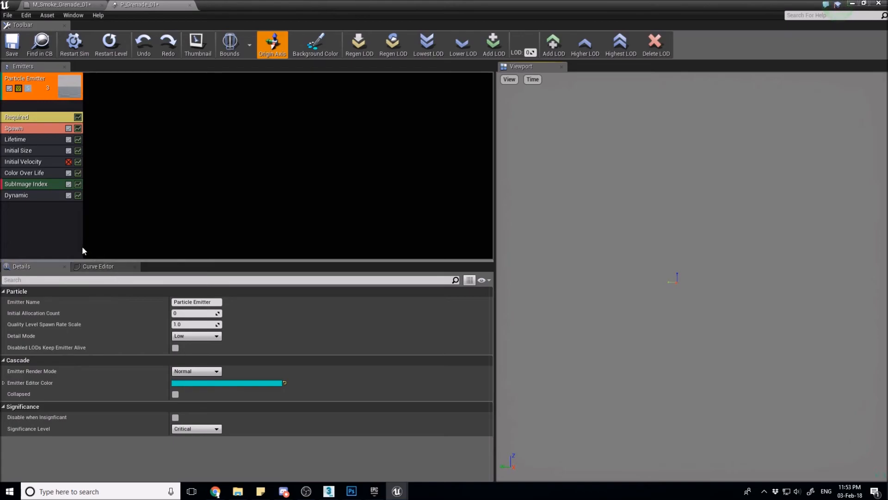
{"action": "right_click", "coordinate": [37, 195]}
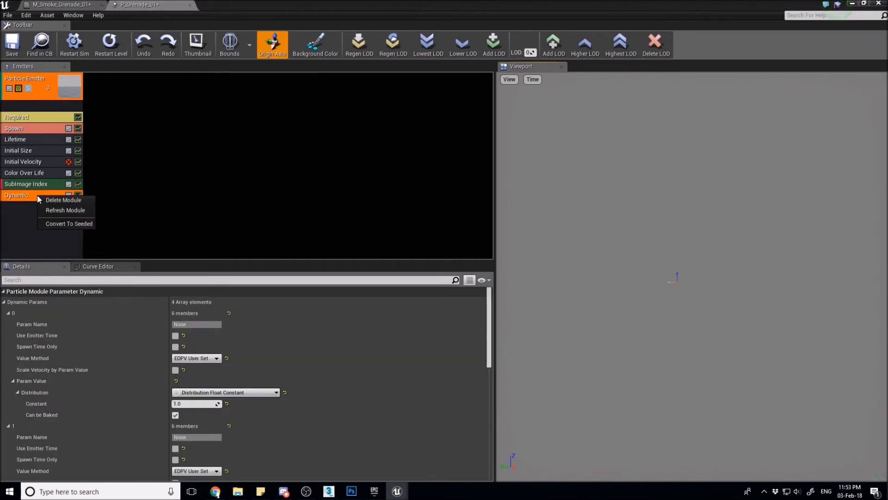
{"action": "left_click", "coordinate": [65, 211]}
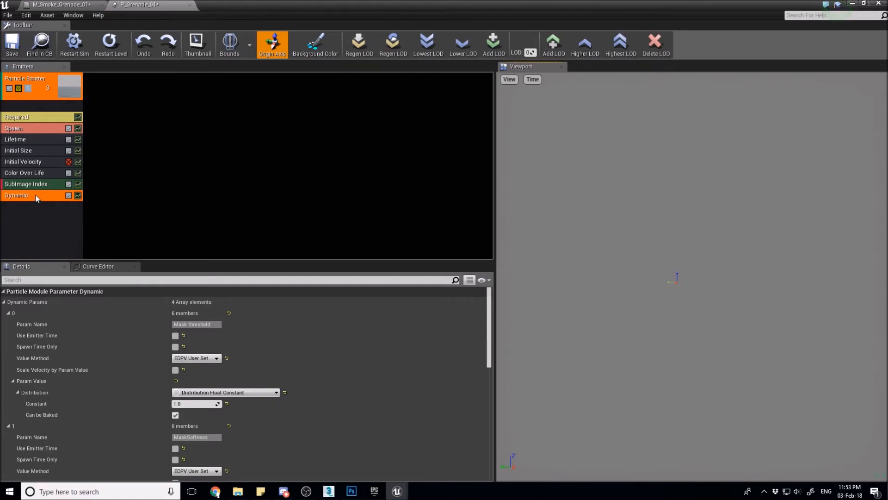
Step: Set the Mask threshold parameter's constant to 0 in the Dynamic module
{"action": "left_click_drag", "start_coordinate": [195, 325], "coordinate": [212, 325]}
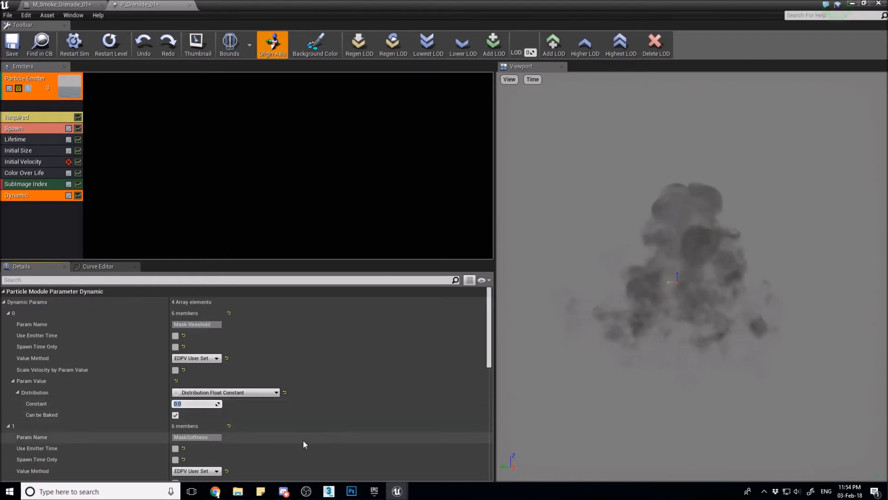
Step: Try MaskSoftness constants of 0.3, 0.2 and 0 on the smoke, and restore the constant to 1
{"action": "scroll", "coordinate": [305, 437], "scroll_direction": "down", "scroll_amount": 3}
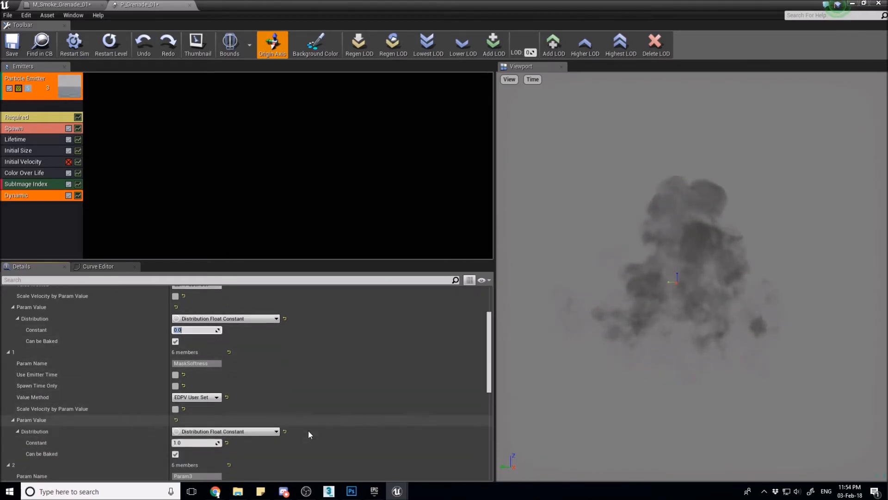
{"action": "left_click", "coordinate": [199, 442]}
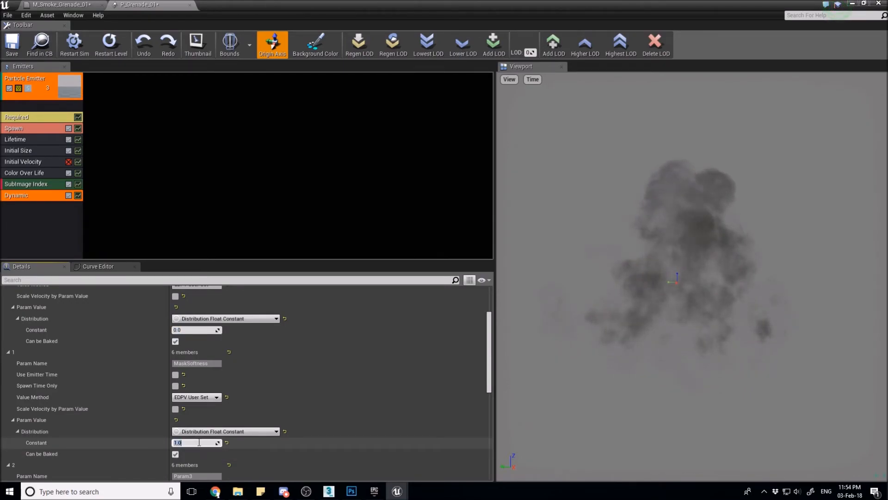
{"action": "type", "text": "0"}
{"action": "key", "text": "Return"}
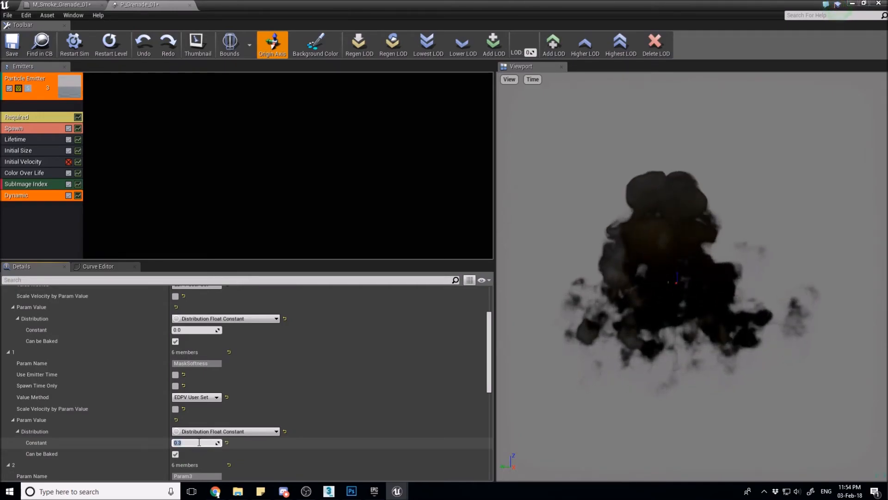
{"action": "key", "text": "Return"}
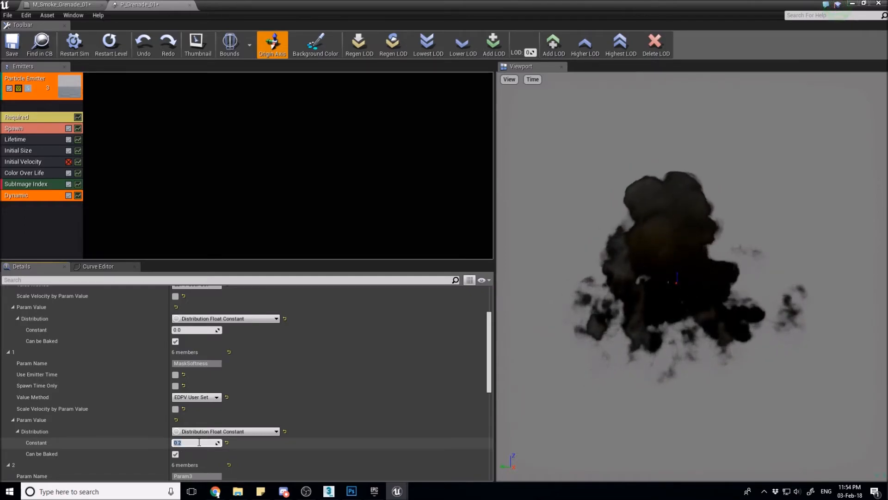
{"action": "key", "text": "BackSpace"}
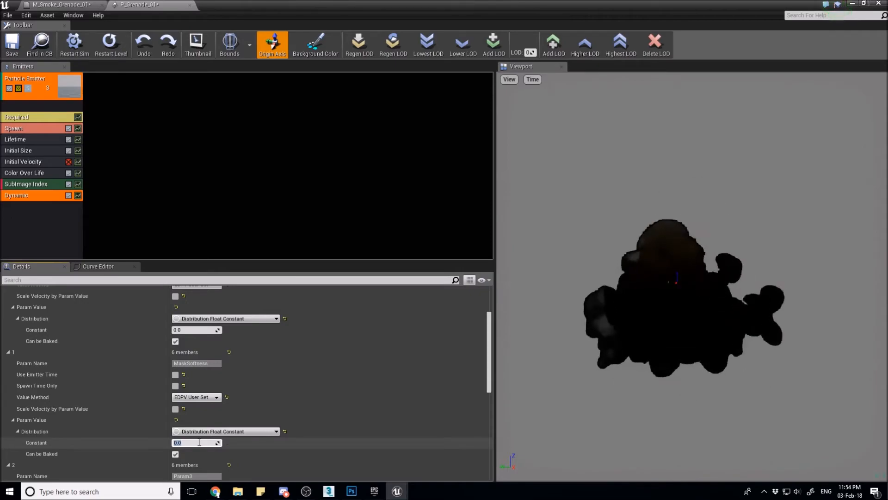
{"action": "type", "text": "1"}
{"action": "key", "text": "Return"}
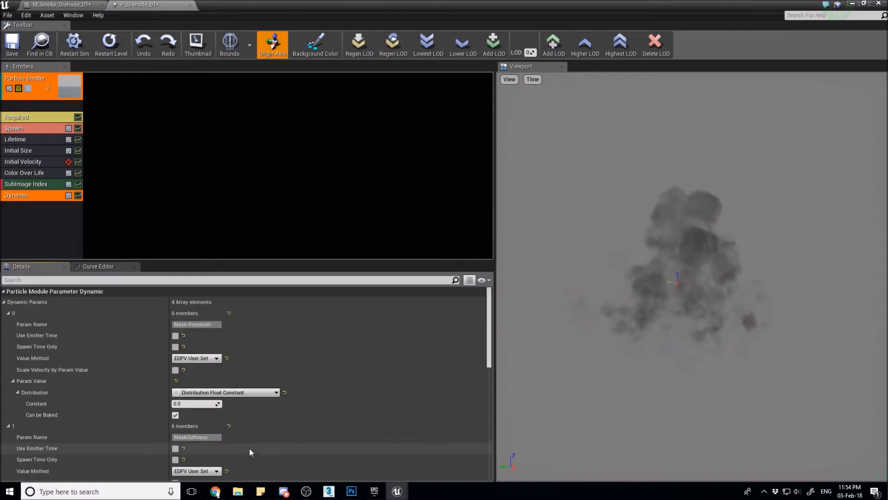
{"action": "scroll", "coordinate": [201, 393], "scroll_direction": "up", "scroll_amount": 5}
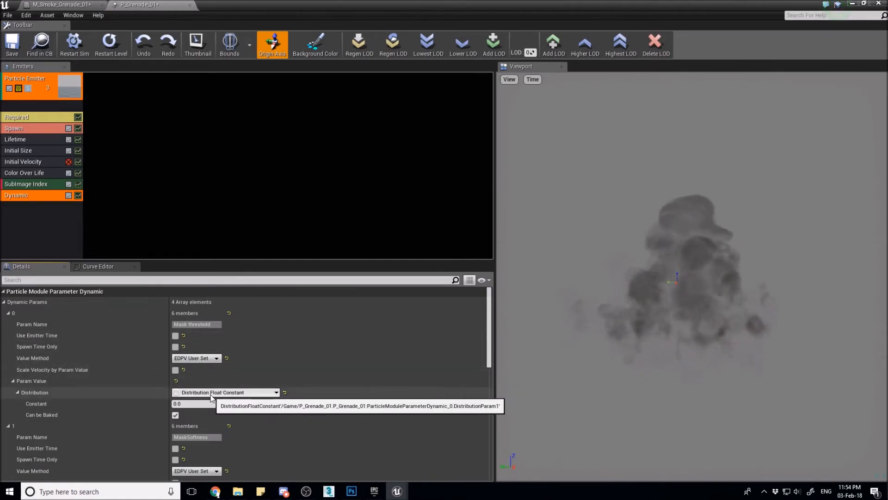
Step: Change the Mask threshold distribution to Distribution Float Constant Curve and add two points to its constant curve
{"action": "left_click", "coordinate": [240, 394]}
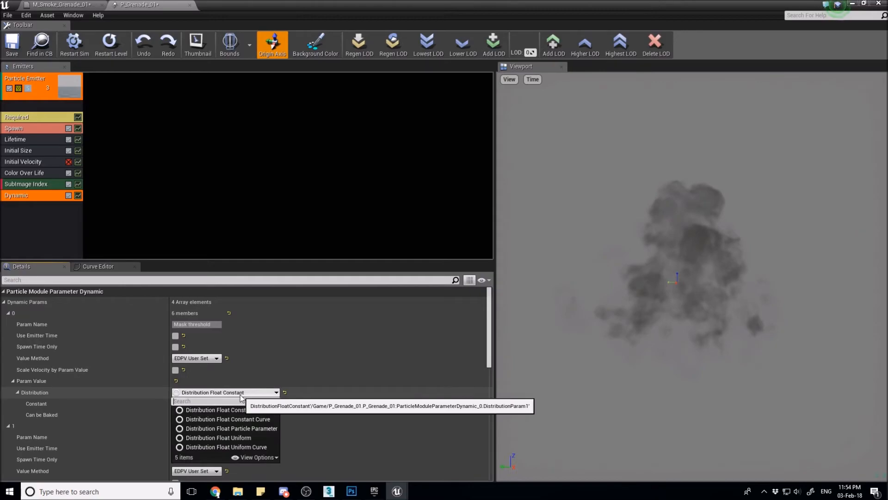
{"action": "left_click", "coordinate": [252, 418]}
{"action": "scroll", "coordinate": [135, 385], "scroll_direction": "down", "scroll_amount": 1}
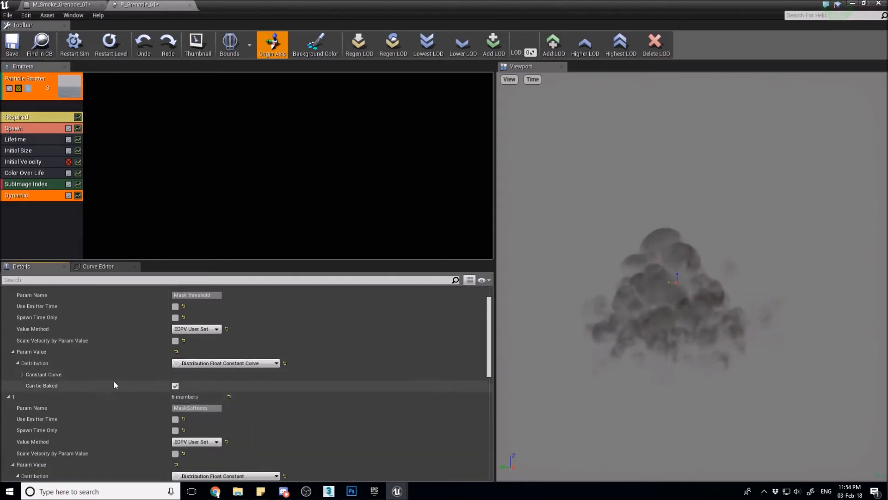
{"action": "left_click", "coordinate": [22, 374]}
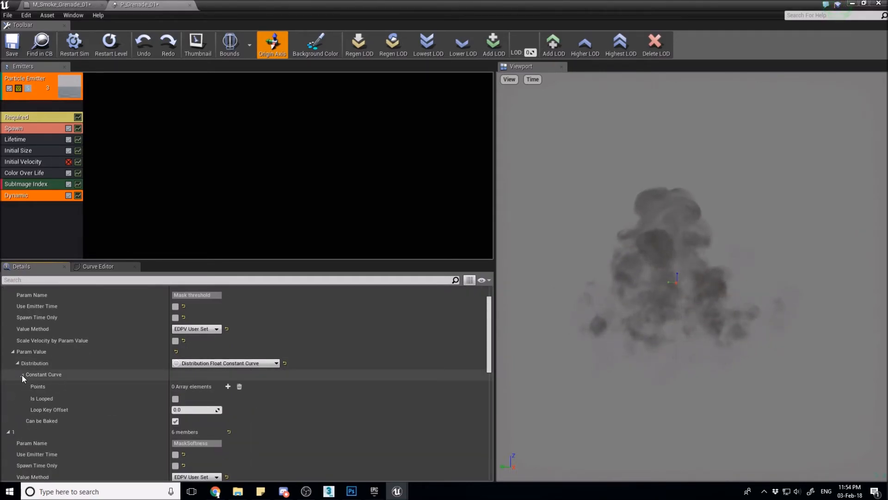
{"action": "left_click", "coordinate": [228, 386]}
{"action": "left_click", "coordinate": [227, 387]}
{"action": "scroll", "coordinate": [255, 402], "scroll_direction": "down", "scroll_amount": 1}
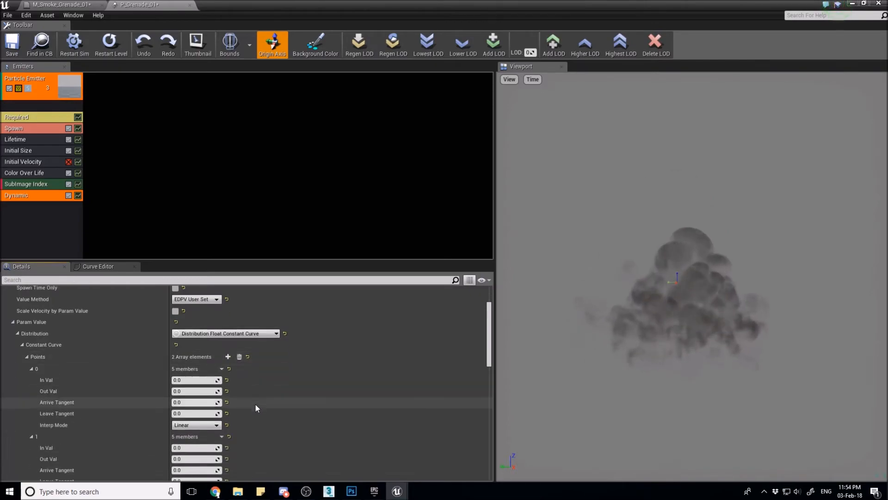
{"action": "scroll", "coordinate": [238, 387], "scroll_direction": "down", "scroll_amount": 2}
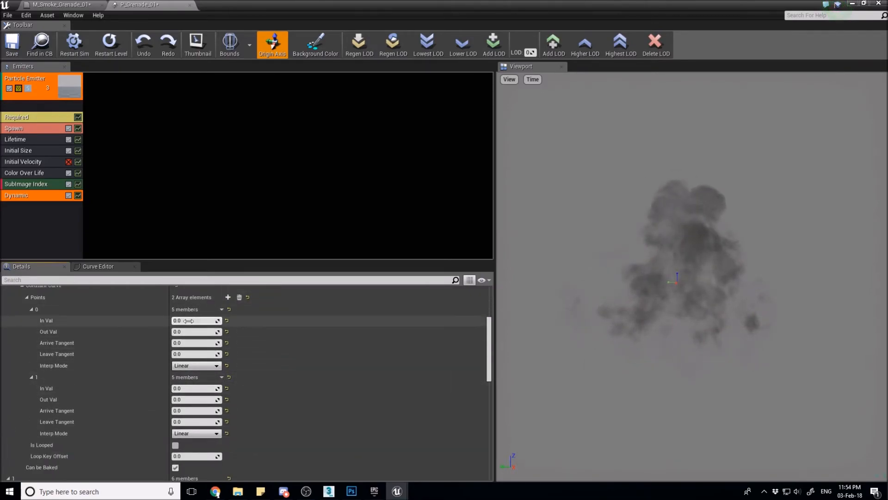
Step: Set the second Mask threshold curve point's In Val to 1 and Out Val to 1
{"action": "left_click", "coordinate": [194, 389]}
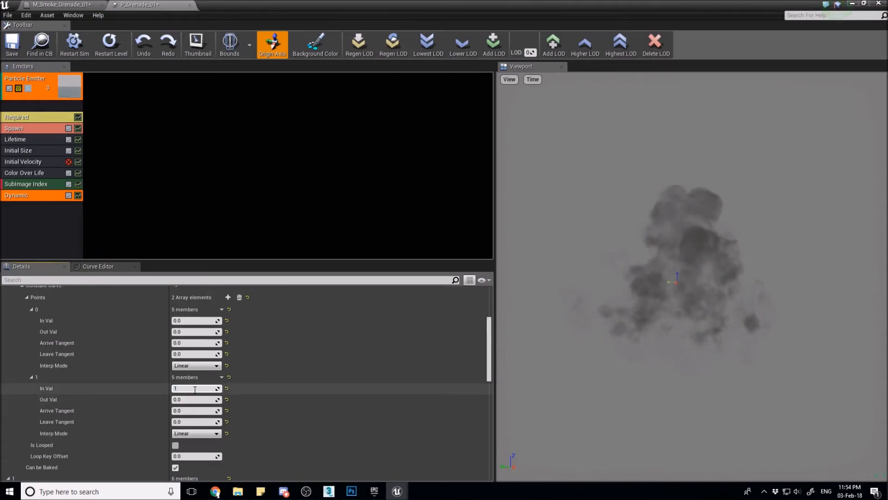
{"action": "type", "text": "1"}
{"action": "key", "text": "Return"}
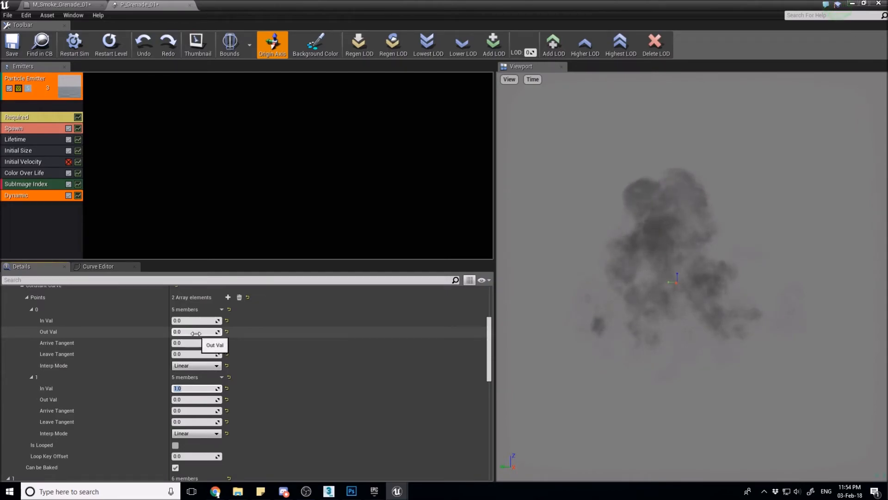
{"action": "left_click", "coordinate": [189, 400]}
{"action": "type", "text": "1"}
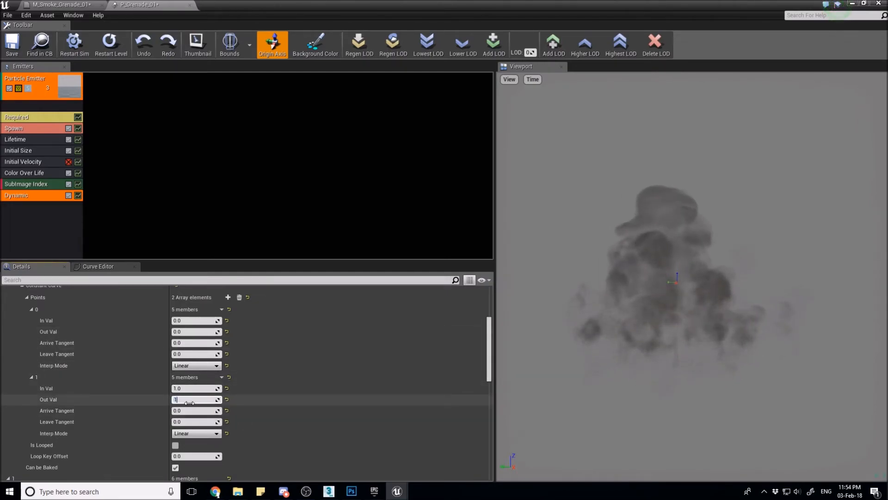
{"action": "key", "text": "Return"}
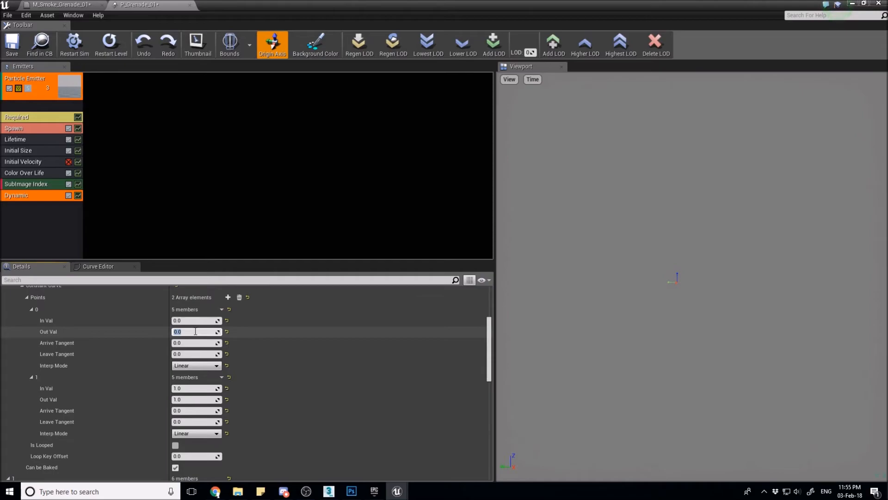
Step: Try an Out Val of 0.5 on the first Mask threshold curve point and restore it to 0
{"action": "type", "text": "0.5"}
{"action": "key", "text": "Return"}
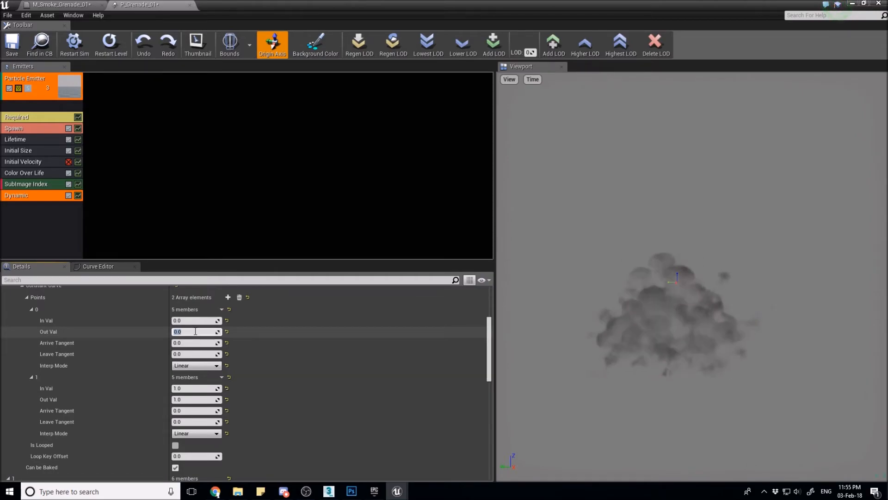
{"action": "type", "text": "0"}
{"action": "key", "text": "Return"}
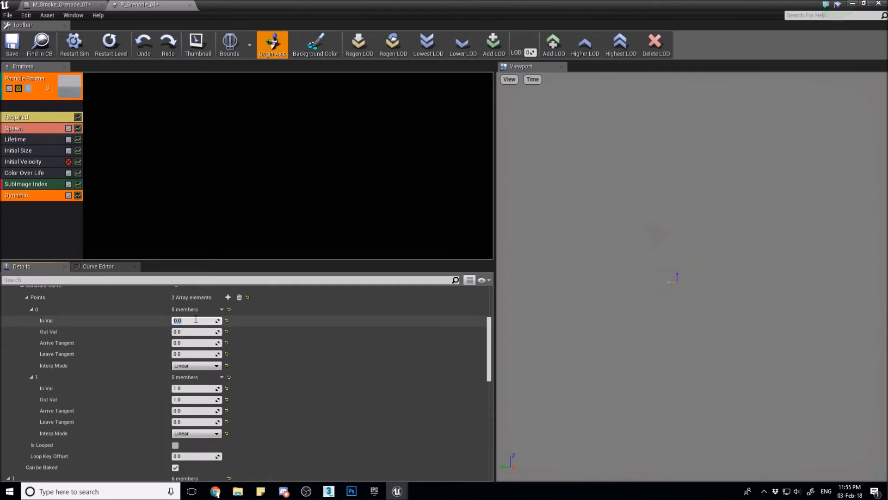
Step: Set the first Mask threshold curve point's In Val to 0.5 and check the smoke in the Minimal_Default level
{"action": "type", "text": "0.5"}
{"action": "key", "text": "Return"}
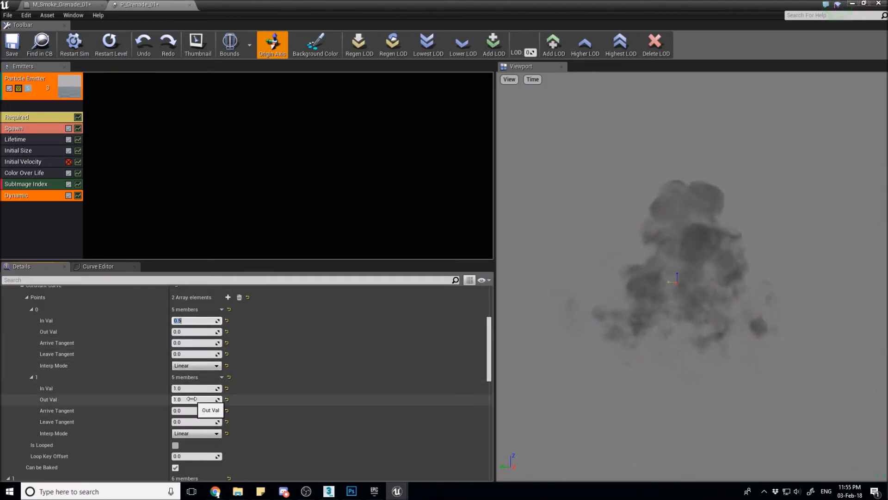
{"action": "left_click", "coordinate": [614, 266]}
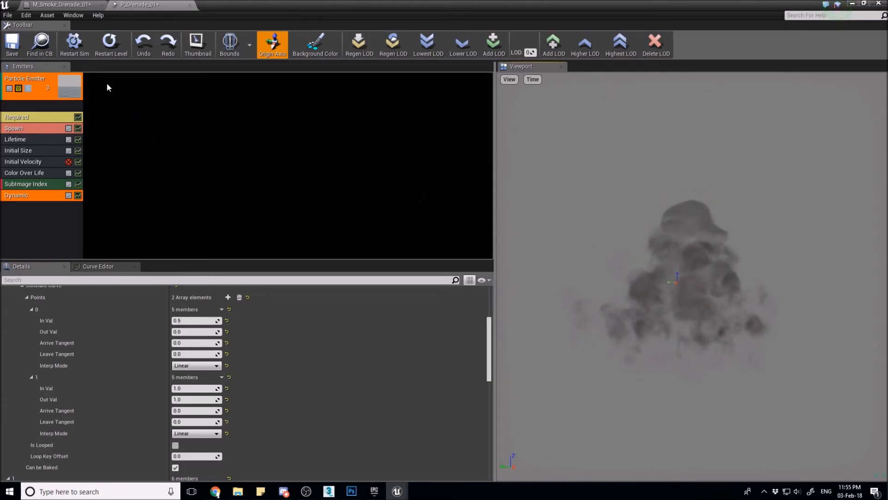
{"action": "left_click_drag", "start_coordinate": [467, 5], "coordinate": [887, 222]}
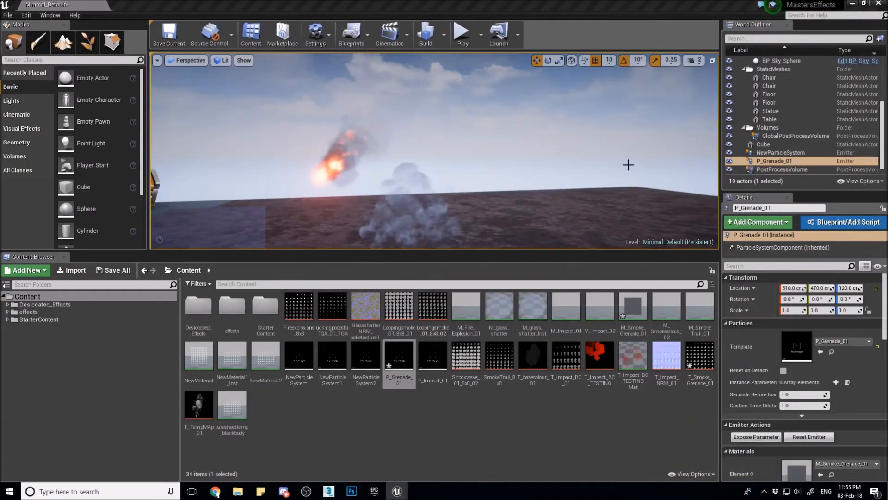
{"action": "right_click_drag", "start_coordinate": [566, 168], "coordinate": [566, 191]}
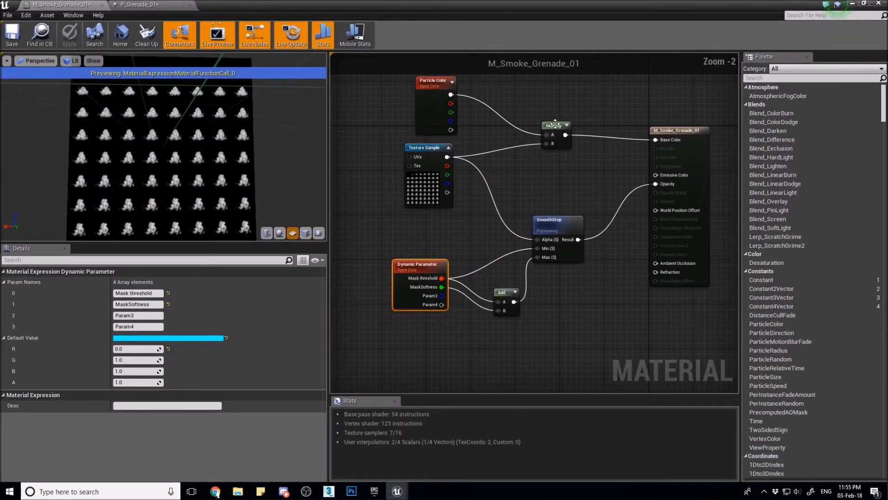
Step: Move all the expression nodes in M_Smoke_Grenade_01 away from the material output node to free space between them
{"action": "left_click_drag", "start_coordinate": [555, 123], "coordinate": [388, 321]}
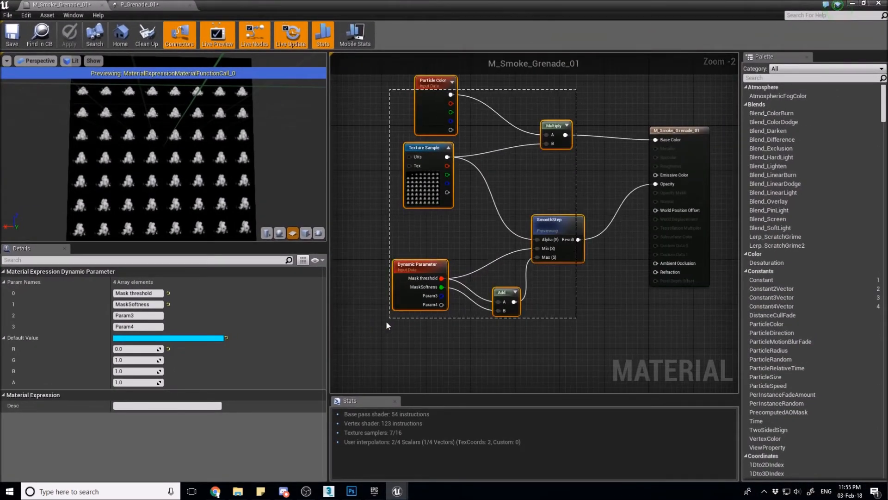
{"action": "left_click_drag", "start_coordinate": [548, 222], "coordinate": [375, 228]}
{"action": "right_click_drag", "start_coordinate": [452, 210], "coordinate": [581, 176]}
{"action": "right_click_drag", "start_coordinate": [601, 218], "coordinate": [558, 234]}
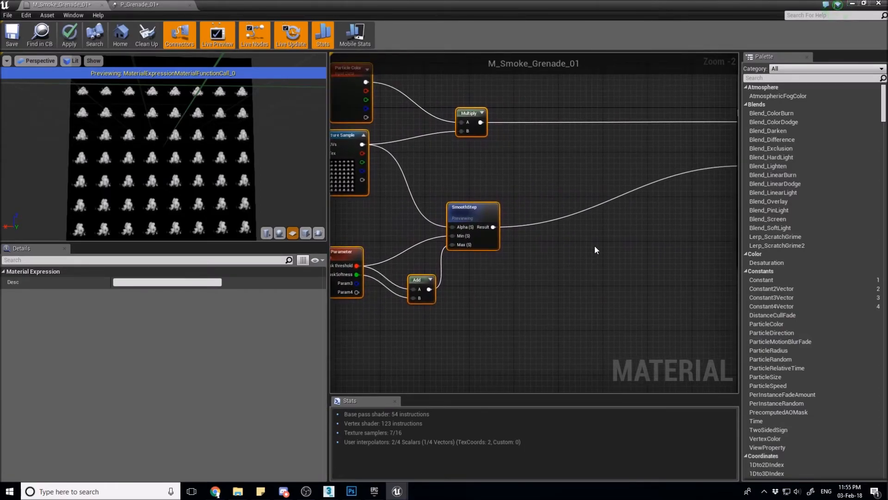
{"action": "right_click_drag", "start_coordinate": [466, 148], "coordinate": [459, 161]}
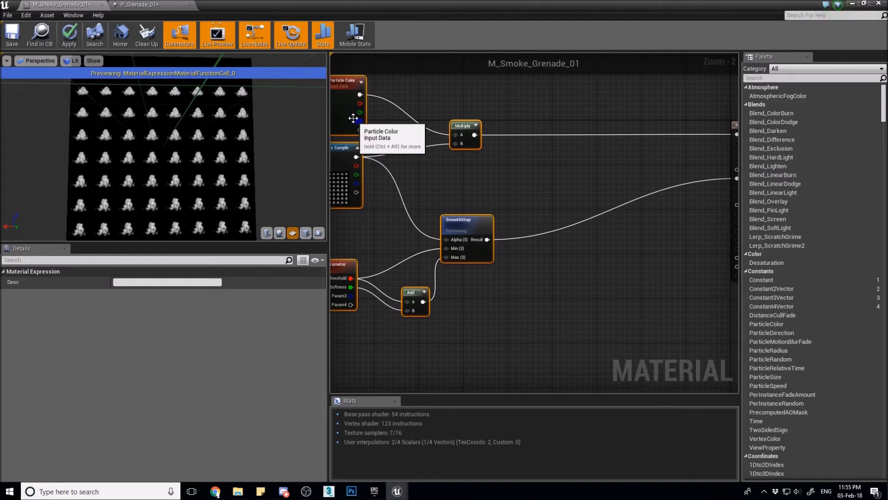
{"action": "right_click_drag", "start_coordinate": [353, 118], "coordinate": [424, 138]}
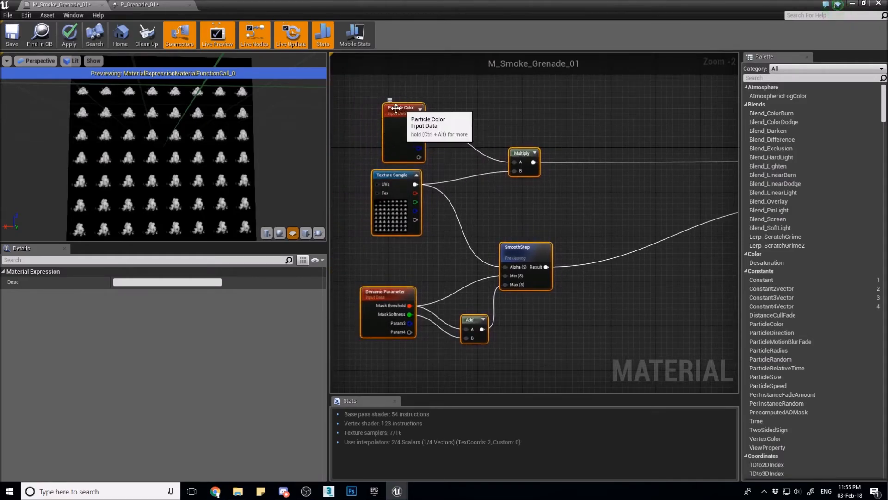
{"action": "left_click", "coordinate": [578, 219]}
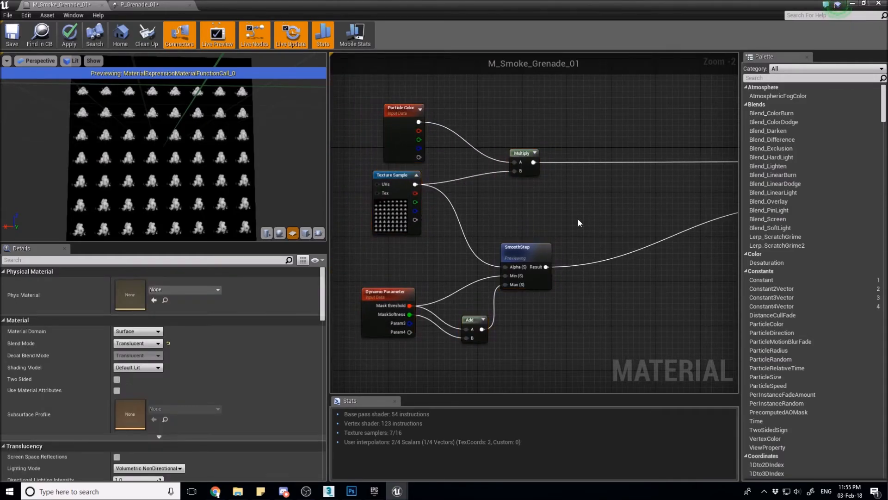
Step: Multiply the Particle Color alpha by the SmoothStep result in a new Multiply node, connect it to Opacity and apply the material
{"action": "left_click", "coordinate": [609, 221]}
{"action": "left_click_drag", "start_coordinate": [613, 235], "coordinate": [420, 158]}
{"action": "left_click_drag", "start_coordinate": [547, 267], "coordinate": [614, 244]}
{"action": "right_click_drag", "start_coordinate": [650, 262], "coordinate": [498, 265]}
{"action": "left_click_drag", "start_coordinate": [481, 238], "coordinate": [641, 208]}
{"action": "right_click_drag", "start_coordinate": [450, 198], "coordinate": [526, 199]}
{"action": "right_click_drag", "start_coordinate": [430, 185], "coordinate": [448, 186]}
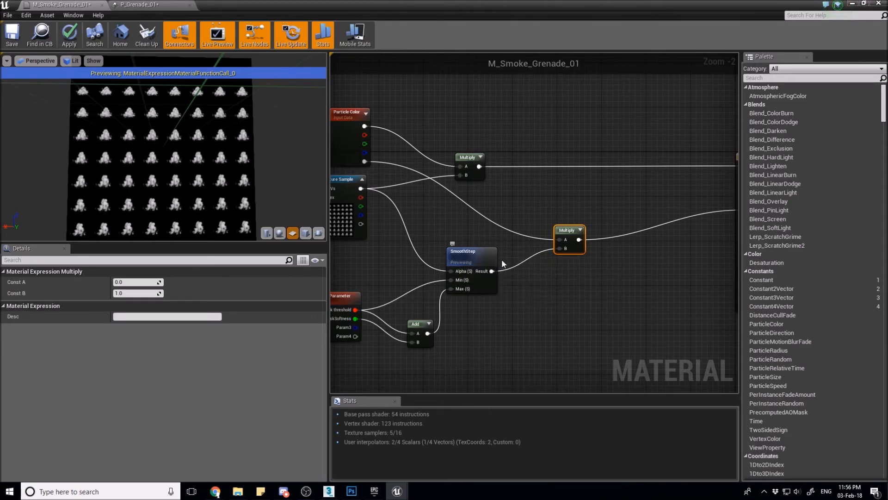
{"action": "right_click_drag", "start_coordinate": [510, 275], "coordinate": [419, 282]}
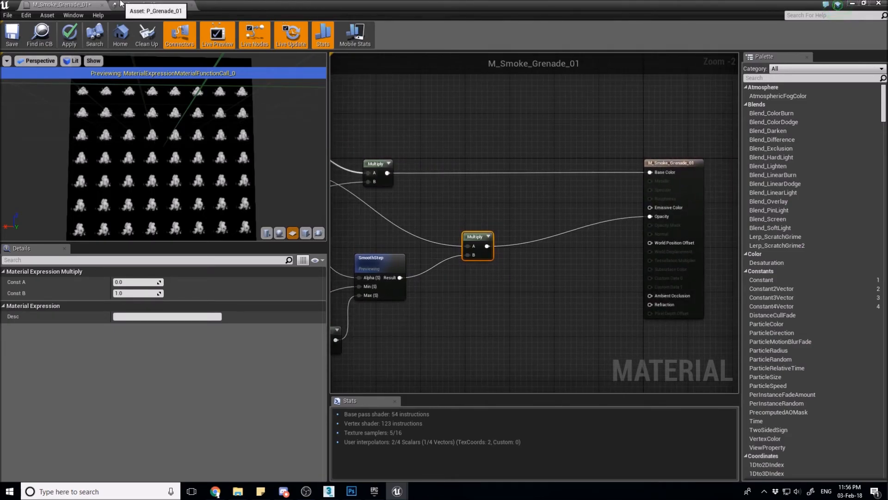
Step: In P_Grenade_01's Color Over Life module, set the first Alpha Over Life curve point's Out Val to 1.5
{"action": "left_click", "coordinate": [162, 5]}
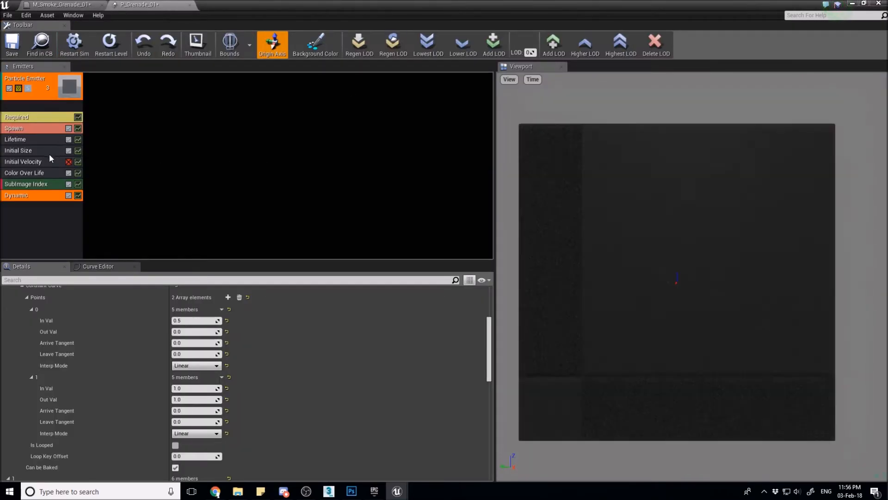
{"action": "left_click", "coordinate": [43, 173]}
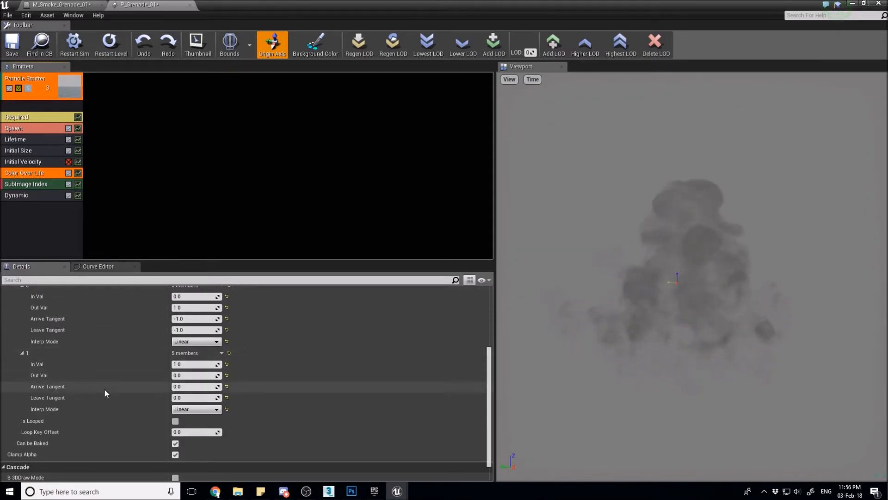
{"action": "scroll", "coordinate": [82, 420], "scroll_direction": "up", "scroll_amount": 1}
{"action": "scroll", "coordinate": [81, 420], "scroll_direction": "up", "scroll_amount": 7}
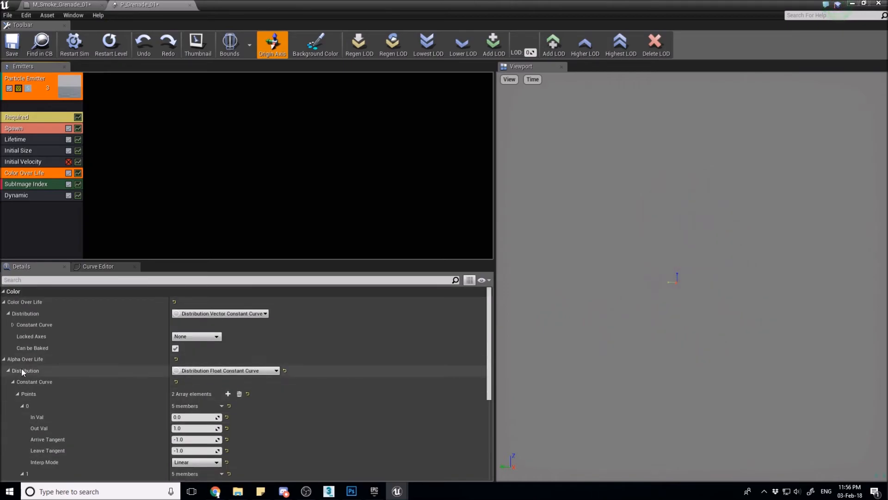
{"action": "left_click", "coordinate": [3, 360]}
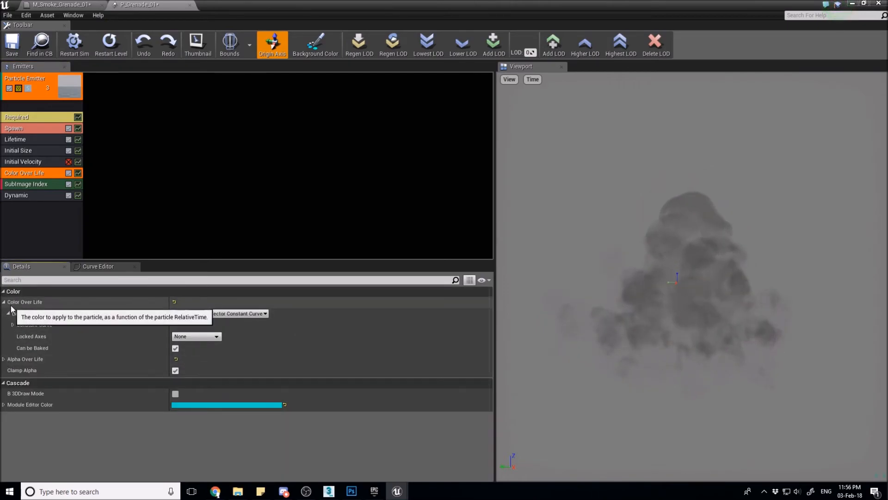
{"action": "left_click", "coordinate": [4, 359]}
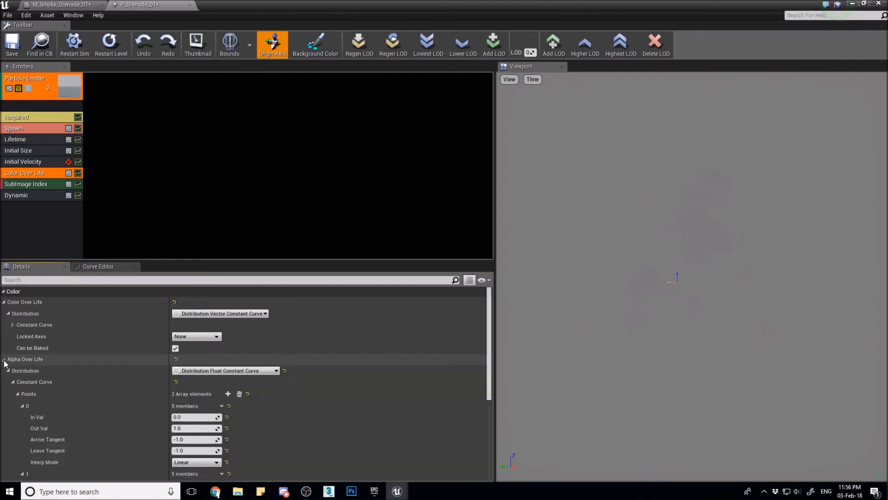
{"action": "scroll", "coordinate": [45, 388], "scroll_direction": "down", "scroll_amount": 8}
{"action": "scroll", "coordinate": [119, 358], "scroll_direction": "up", "scroll_amount": 3}
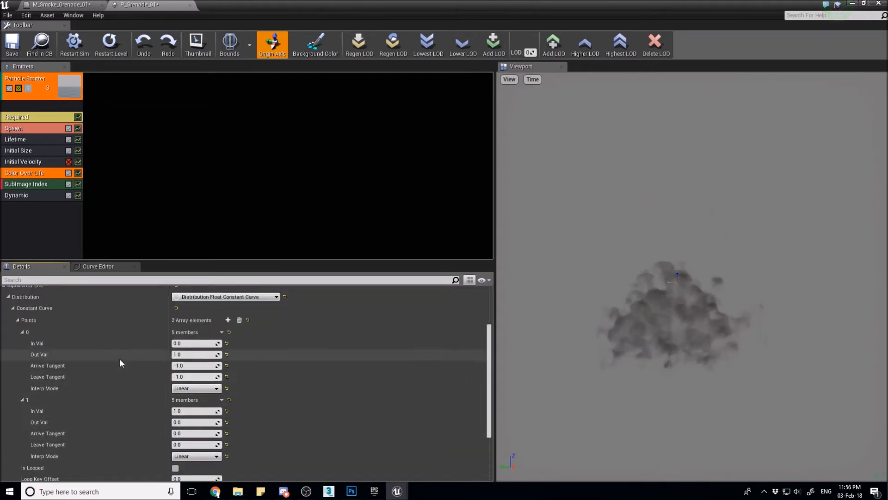
{"action": "left_click", "coordinate": [198, 355]}
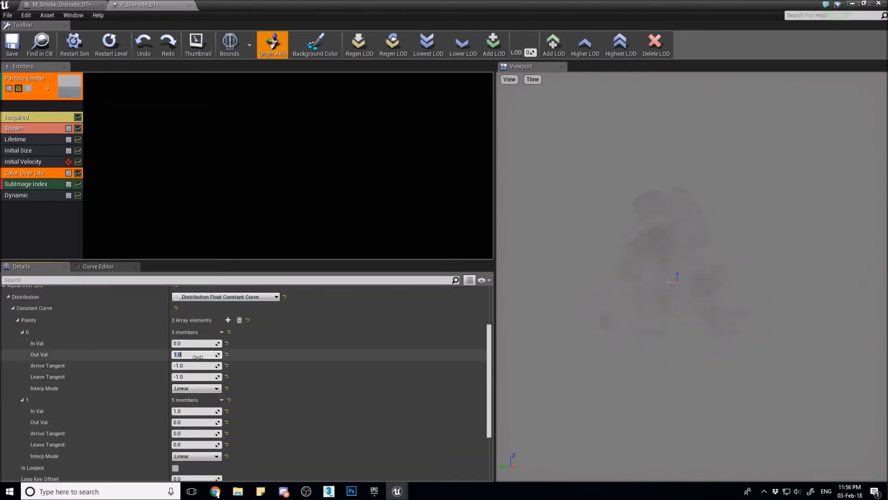
{"action": "type", "text": "2"}
{"action": "key", "text": "Return"}
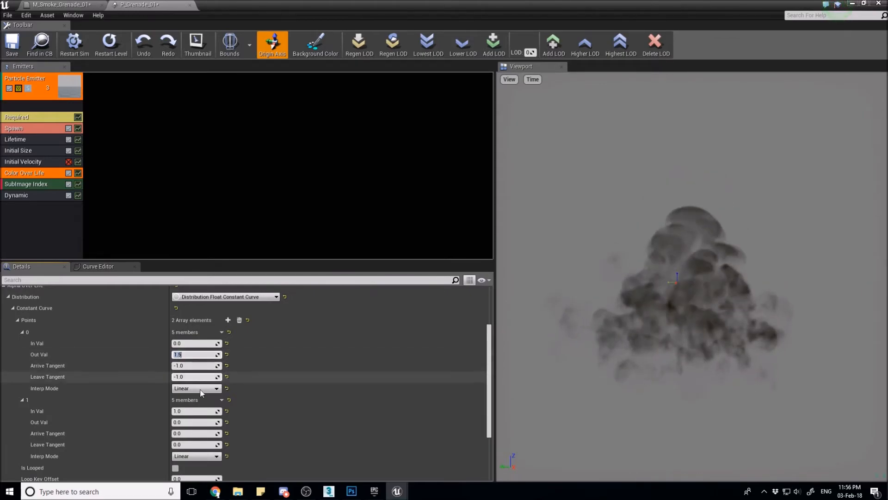
Step: Set the second Alpha Over Life curve point's Out Val to 1
{"action": "left_click", "coordinate": [200, 422]}
{"action": "type", "text": "1"}
{"action": "key", "text": "Return"}
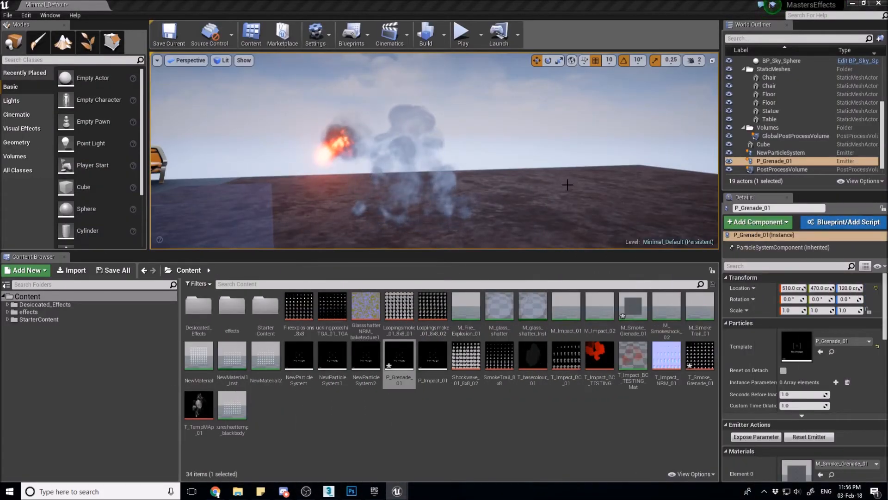
Step: Examine the updated grenade smoke from different angles in the Minimal_Default level
{"action": "right_click_drag", "start_coordinate": [542, 183], "coordinate": [486, 199]}
{"action": "left_click_drag", "start_coordinate": [887, 4], "coordinate": [591, 0]}
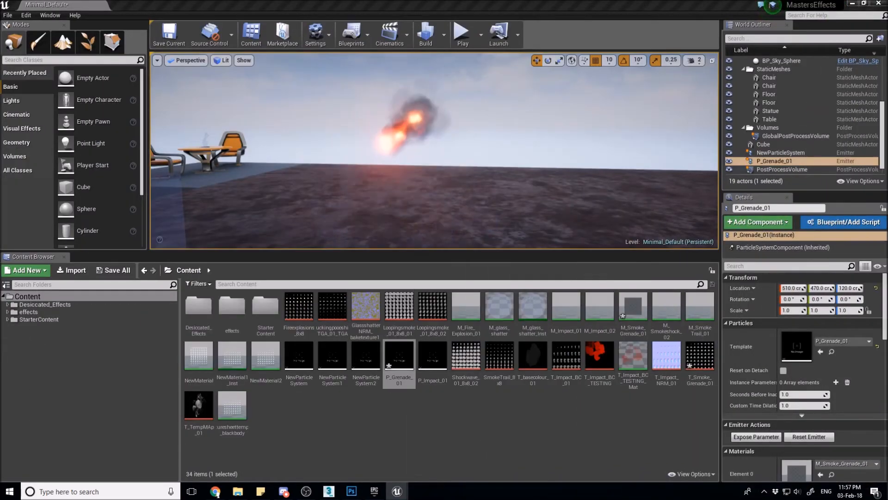
{"action": "right_click_drag", "start_coordinate": [434, 150], "coordinate": [523, 144]}
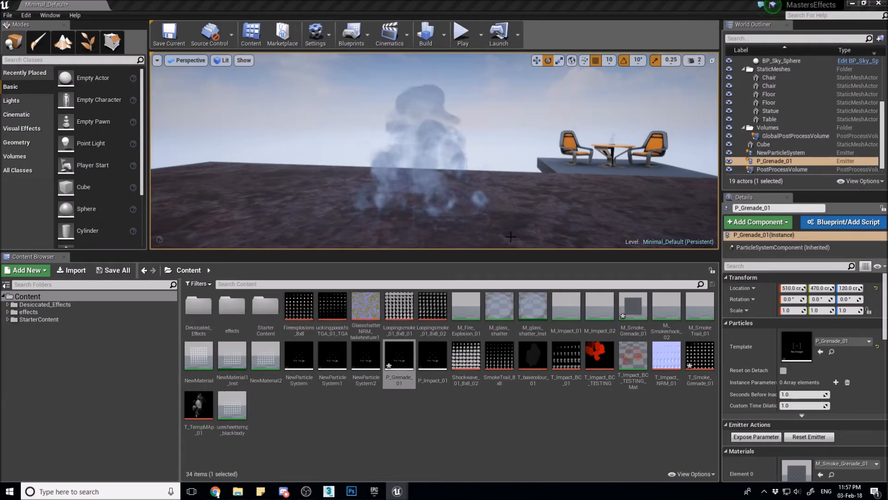
Step: Return to M_Smoke_Grenade_01, select all the expression nodes and widen the graph area to review the whole network
{"action": "left_click_drag", "start_coordinate": [887, 195], "coordinate": [463, 1]}
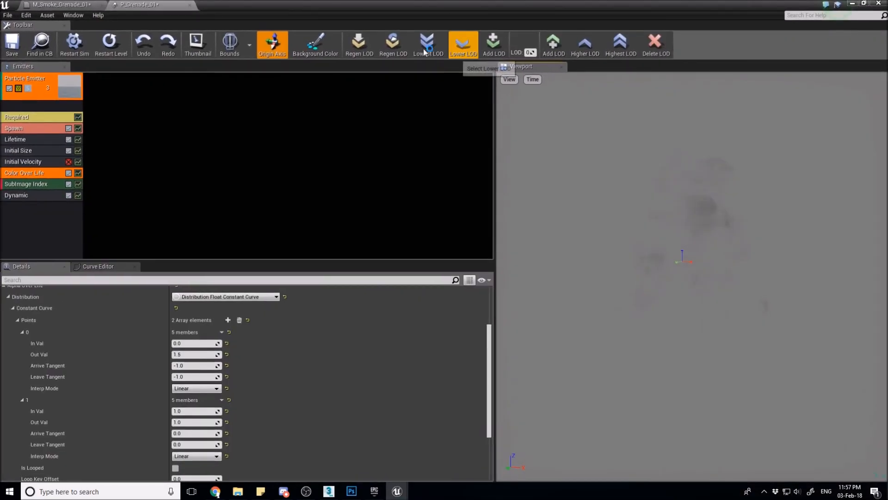
{"action": "left_click", "coordinate": [84, 4]}
{"action": "right_click_drag", "start_coordinate": [474, 184], "coordinate": [589, 161]}
{"action": "scroll", "coordinate": [629, 137], "scroll_direction": "down", "scroll_amount": 3}
{"action": "left_click_drag", "start_coordinate": [632, 113], "coordinate": [407, 282]}
{"action": "left_click_drag", "start_coordinate": [329, 208], "coordinate": [210, 207]}
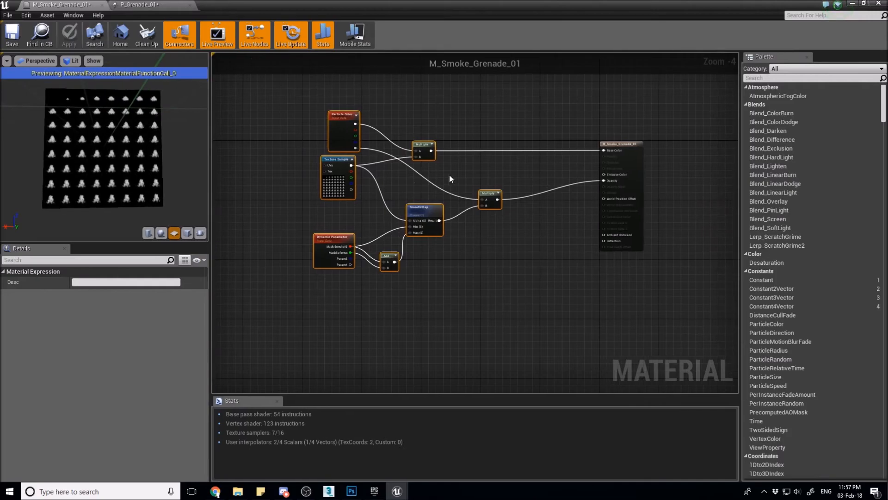
Step: Move the selected expression nodes away from the material result node and insert a Multiply between the existing opacity Multiply and Opacity
{"action": "right_click_drag", "start_coordinate": [430, 153], "coordinate": [410, 150]}
{"action": "left_click_drag", "start_coordinate": [409, 151], "coordinate": [370, 150]}
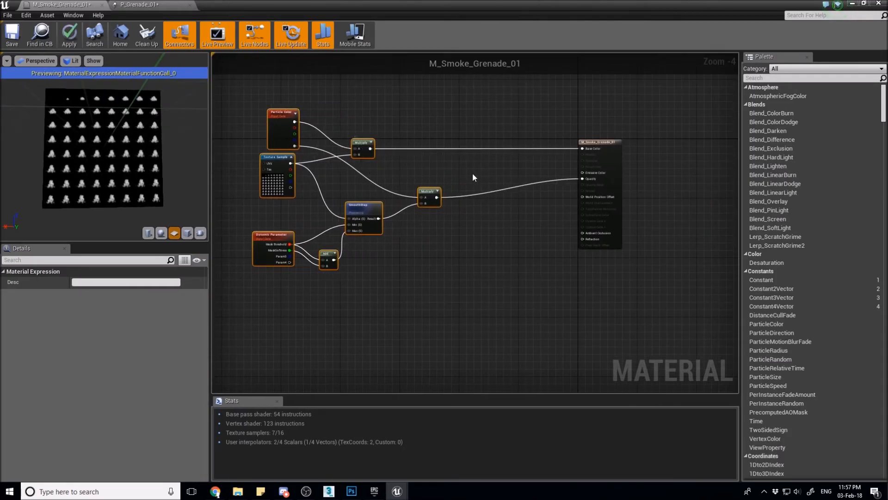
{"action": "left_click", "coordinate": [489, 184]}
{"action": "left_click", "coordinate": [495, 187]}
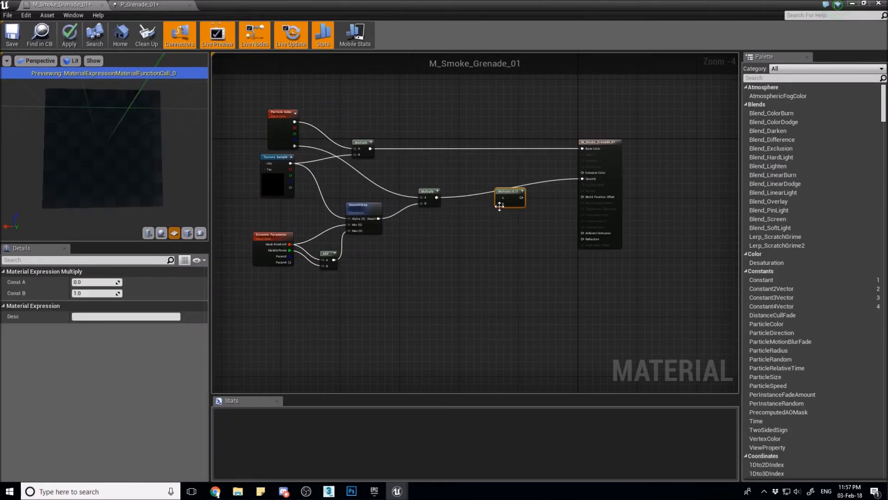
{"action": "scroll", "coordinate": [499, 207], "scroll_direction": "up", "scroll_amount": 4}
{"action": "left_click_drag", "start_coordinate": [531, 196], "coordinate": [657, 157]}
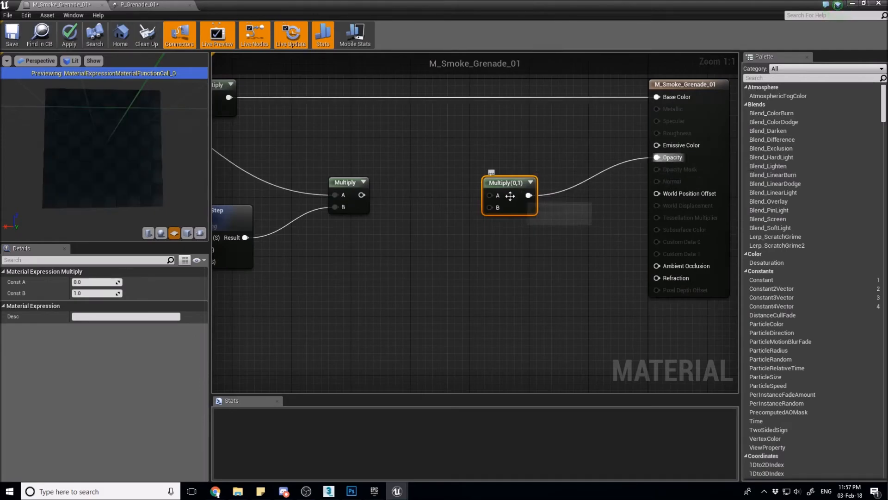
Step: Add a Depth Fade node below the opacity chain and connect it to the new Multiply's B input
{"action": "right_click", "coordinate": [404, 260]}
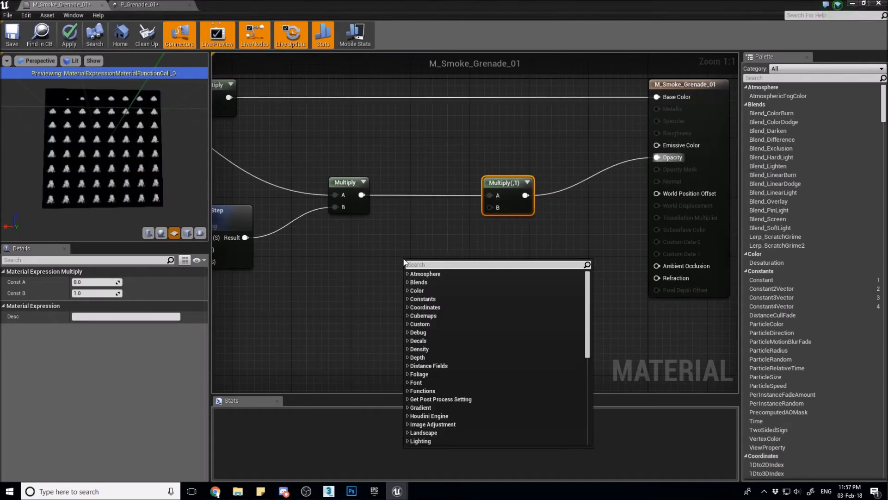
{"action": "type", "text": "depth"}
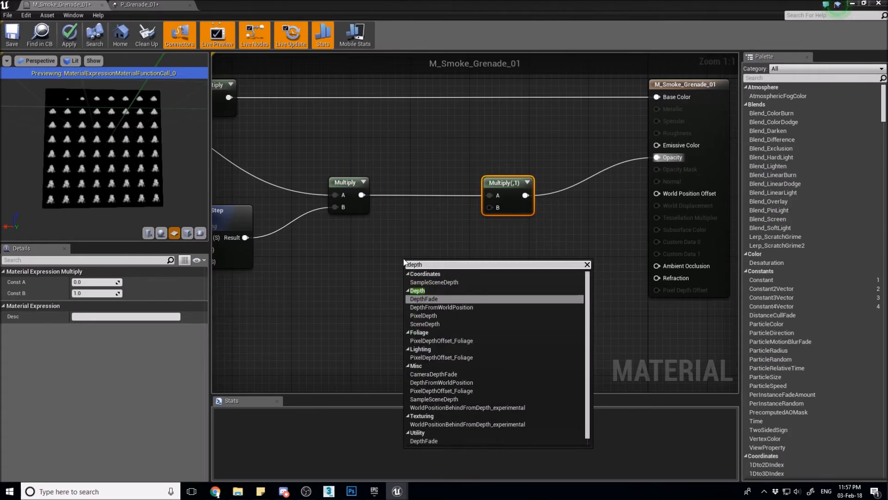
{"action": "key", "text": "Return"}
{"action": "left_click_drag", "start_coordinate": [464, 265], "coordinate": [490, 207]}
{"action": "right_click_drag", "start_coordinate": [395, 214], "coordinate": [511, 220]}
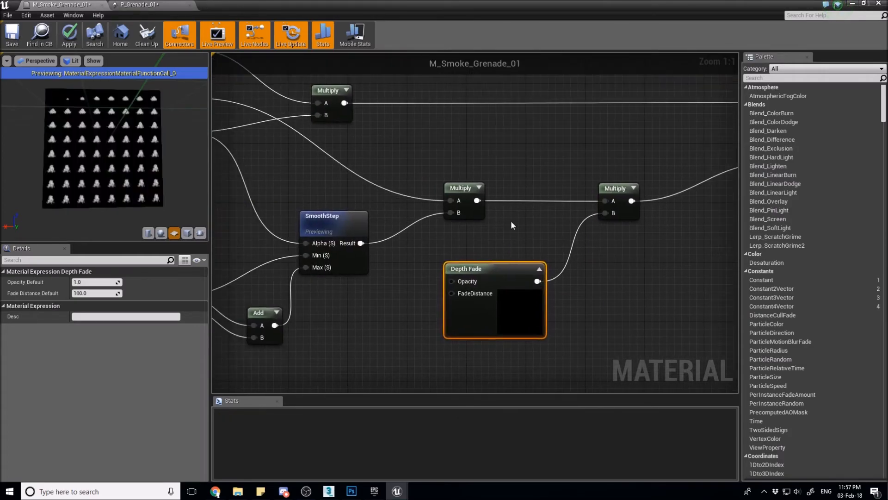
{"action": "right_click_drag", "start_coordinate": [603, 313], "coordinate": [502, 268]}
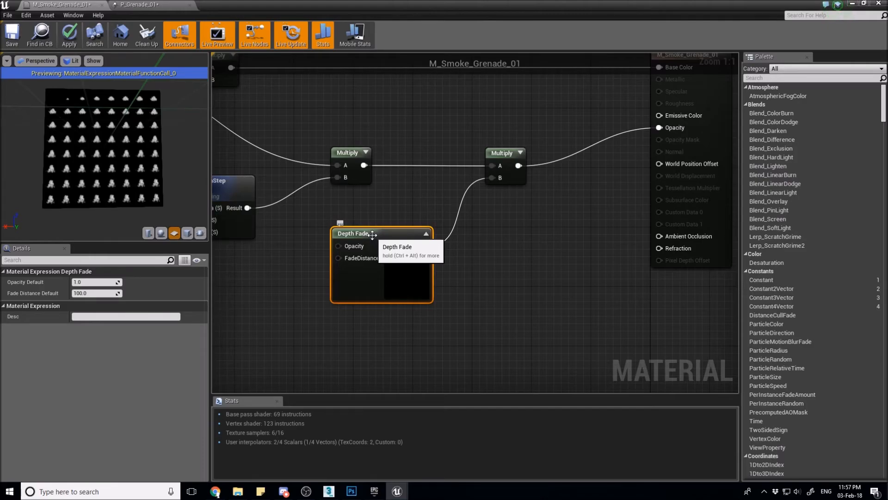
{"action": "right_click_drag", "start_coordinate": [380, 301], "coordinate": [477, 310]}
{"action": "right_click_drag", "start_coordinate": [410, 256], "coordinate": [364, 265]}
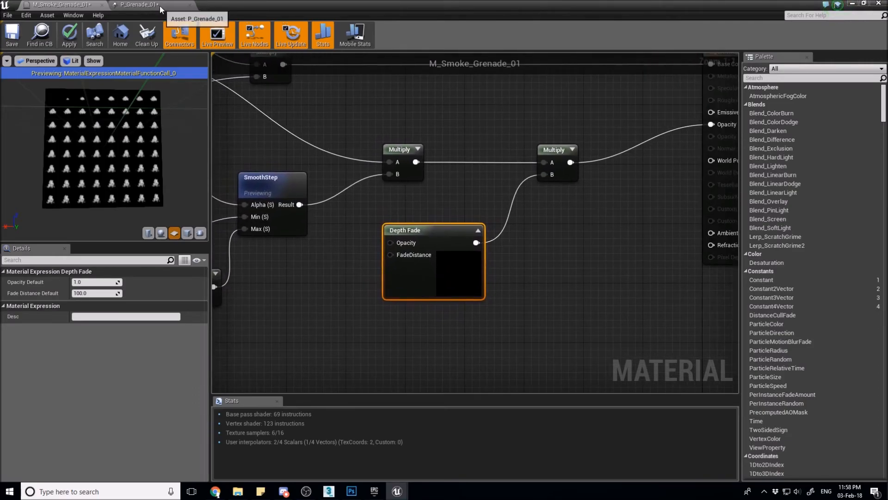
Step: Apply the M_Smoke_Grenade_01 changes and compare how the grenade smoke meets the floor in the Minimal_Default level before and after
{"action": "left_click", "coordinate": [139, 4]}
{"action": "left_click_drag", "start_coordinate": [370, 6], "coordinate": [887, 171]}
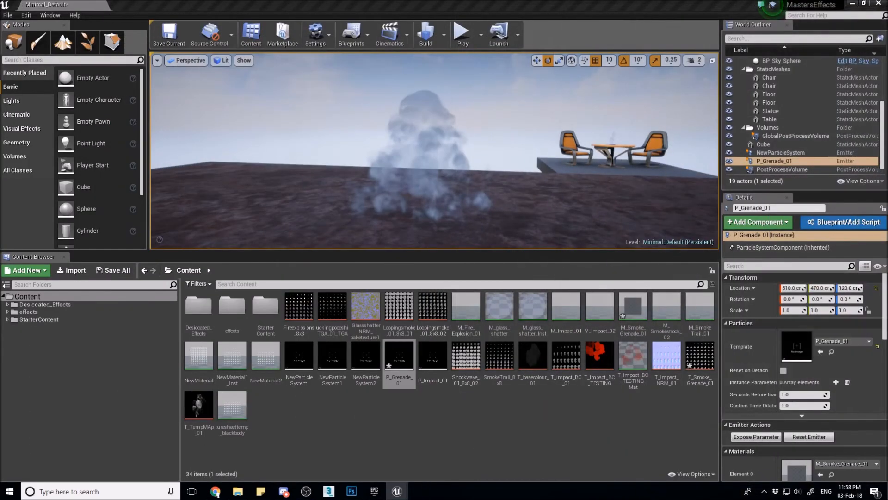
{"action": "right_click_drag", "start_coordinate": [570, 126], "coordinate": [572, 144]}
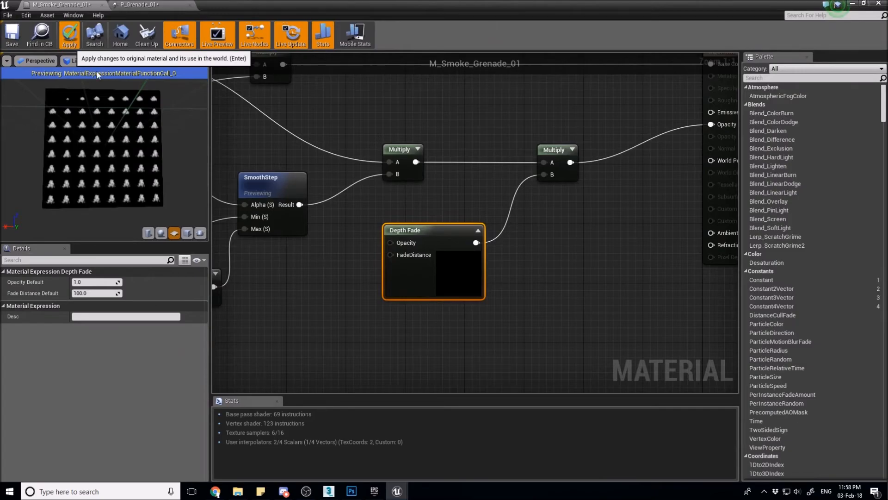
{"action": "left_click", "coordinate": [69, 37]}
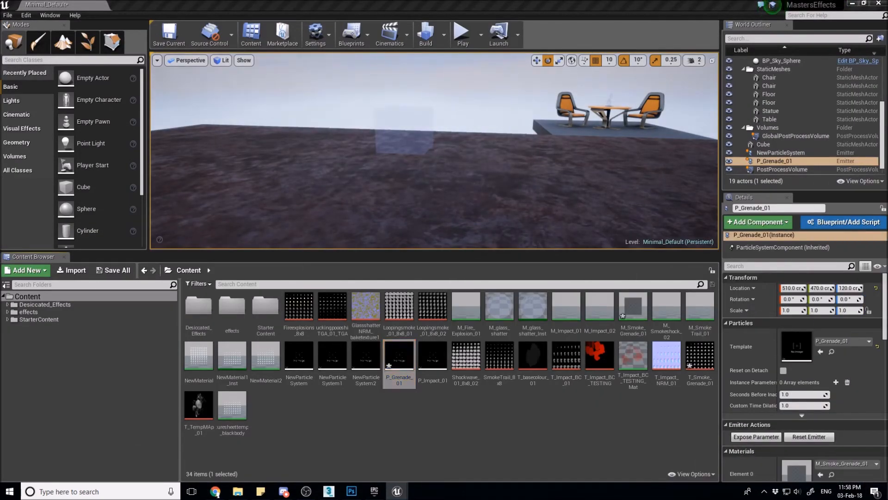
{"action": "right_click_drag", "start_coordinate": [644, 208], "coordinate": [665, 187]}
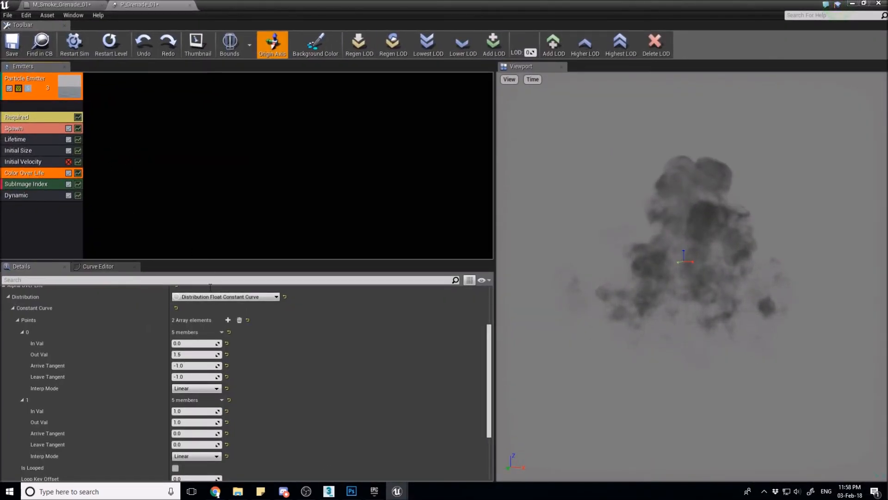
Step: In P_Grenade_01's Color Over Life module, collapse the Alpha Over Life distribution and expand both Color Over Life curve points
{"action": "scroll", "coordinate": [146, 388], "scroll_direction": "up", "scroll_amount": 2}
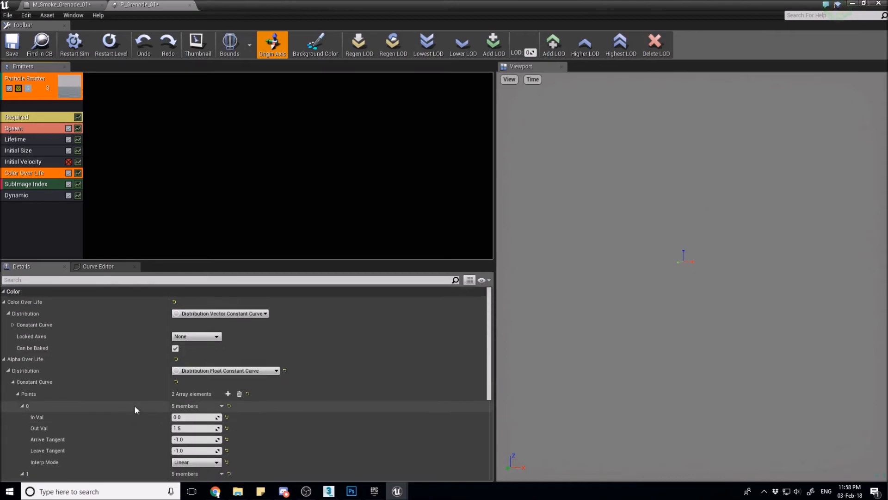
{"action": "left_click", "coordinate": [8, 370]}
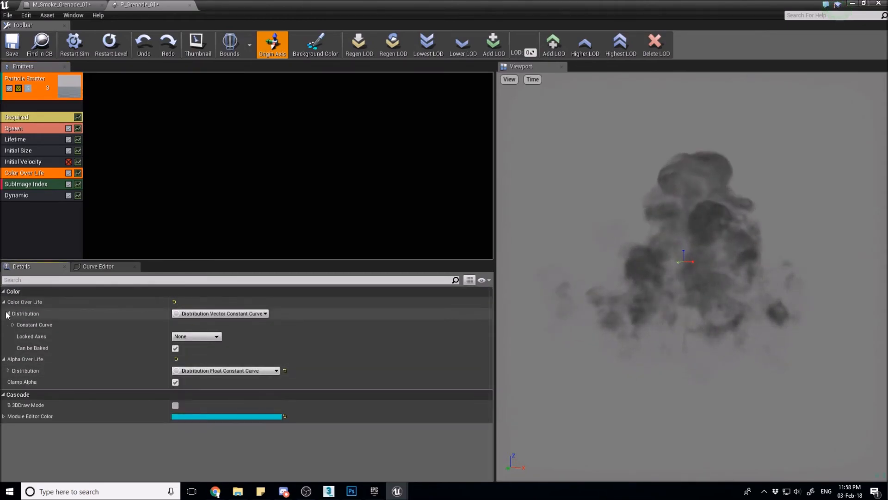
{"action": "left_click", "coordinate": [12, 325]}
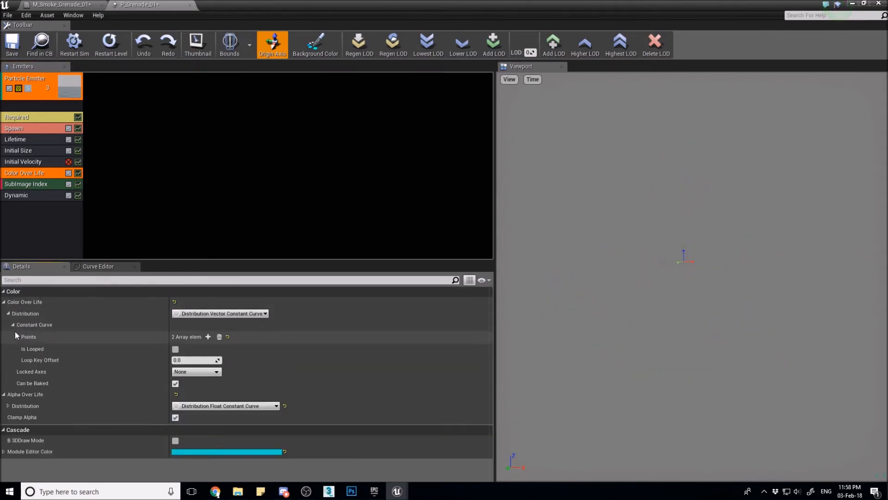
{"action": "left_click", "coordinate": [17, 336]}
{"action": "left_click", "coordinate": [22, 349]}
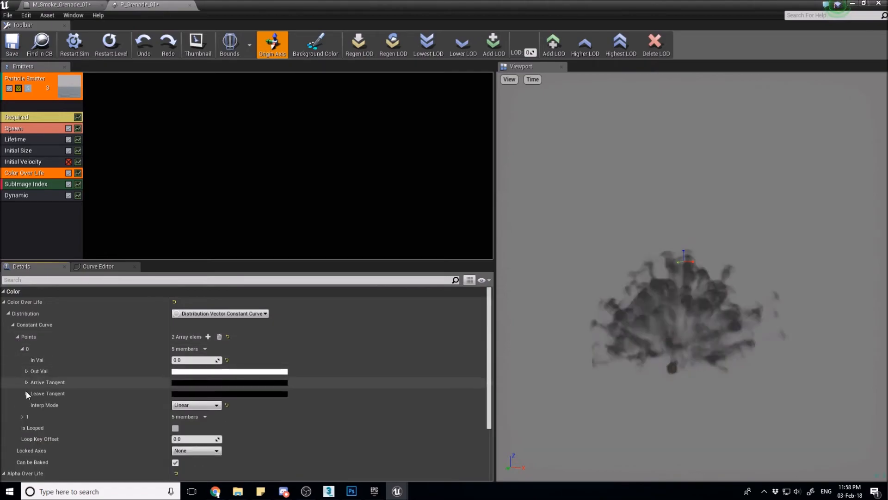
{"action": "left_click", "coordinate": [22, 416]}
{"action": "scroll", "coordinate": [116, 370], "scroll_direction": "down", "scroll_amount": 2}
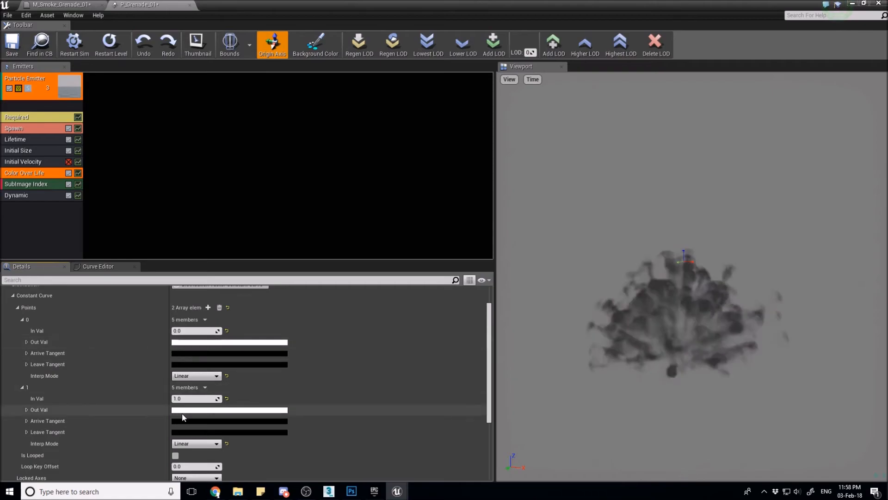
Step: Try dark red (R 0.295) for the first Color Over Life point's Out Val and light red (R 0.755, G and B 0.260475) for the second
{"action": "left_click", "coordinate": [207, 342]}
{"action": "left_click_drag", "start_coordinate": [353, 293], "coordinate": [331, 265]}
{"action": "left_click_drag", "start_coordinate": [348, 343], "coordinate": [351, 297]}
{"action": "left_click", "coordinate": [349, 456]}
{"action": "left_click", "coordinate": [227, 410]}
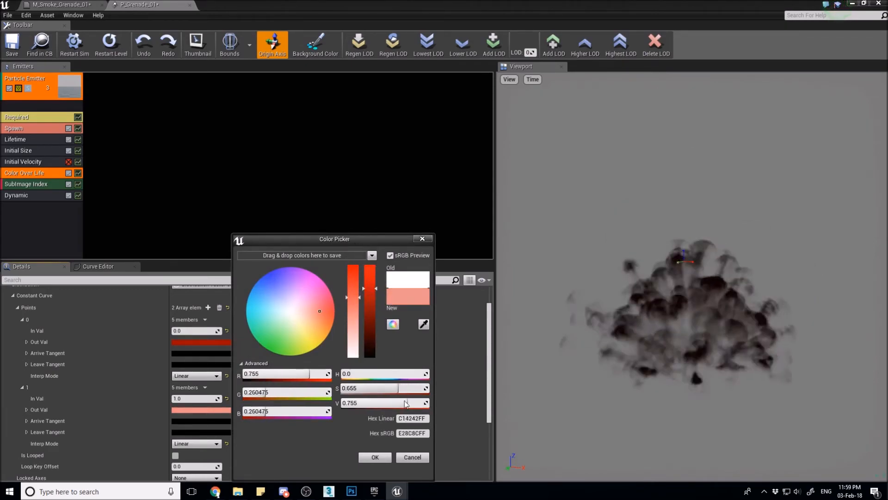
{"action": "left_click", "coordinate": [375, 457]}
Step: Beside the level view, try red, purple and green for the first Color Over Life point's Out Val, settling on neutral grey at 0.76
{"action": "left_click_drag", "start_coordinate": [690, 6], "coordinate": [712, 72]}
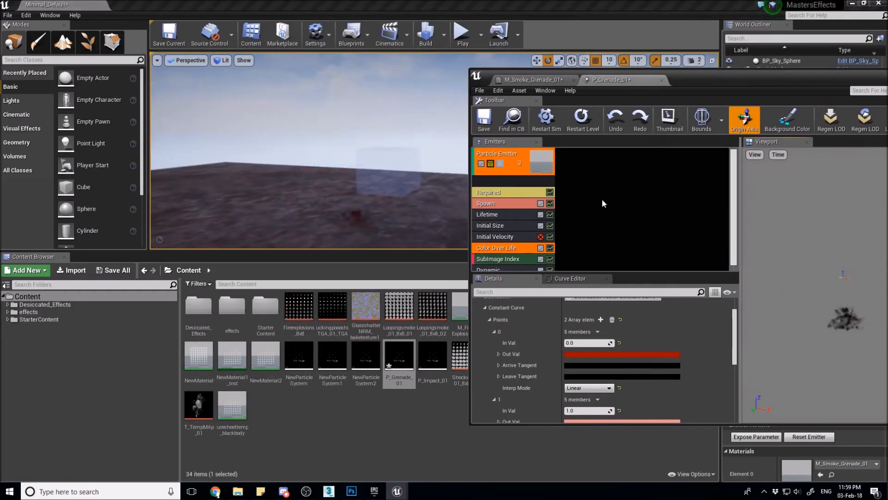
{"action": "scroll", "coordinate": [601, 343], "scroll_direction": "up", "scroll_amount": 2}
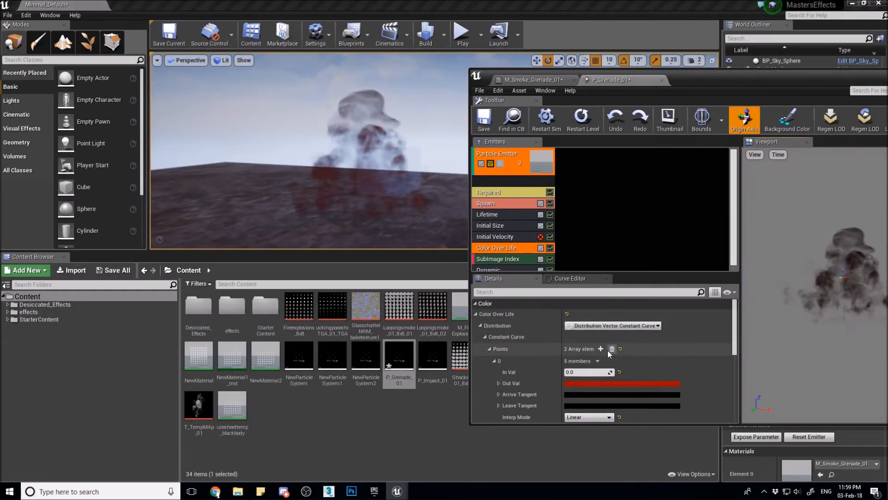
{"action": "left_click", "coordinate": [606, 382]}
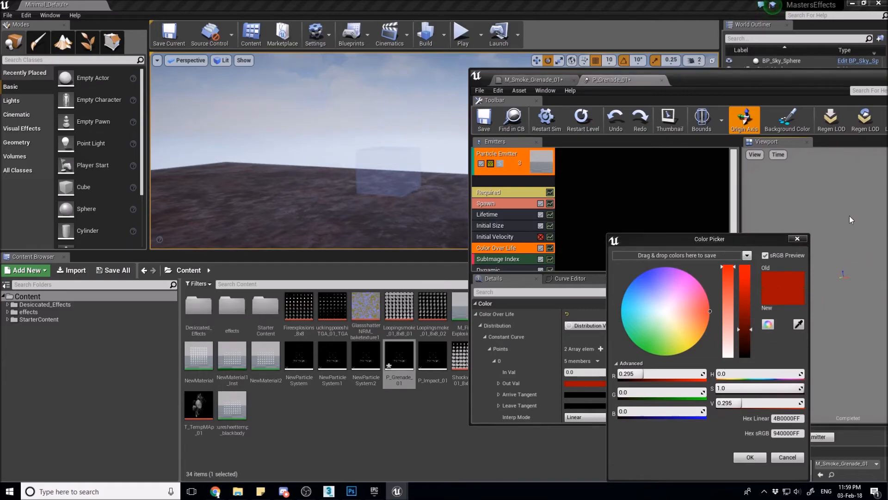
{"action": "left_click_drag", "start_coordinate": [745, 329], "coordinate": [747, 268]}
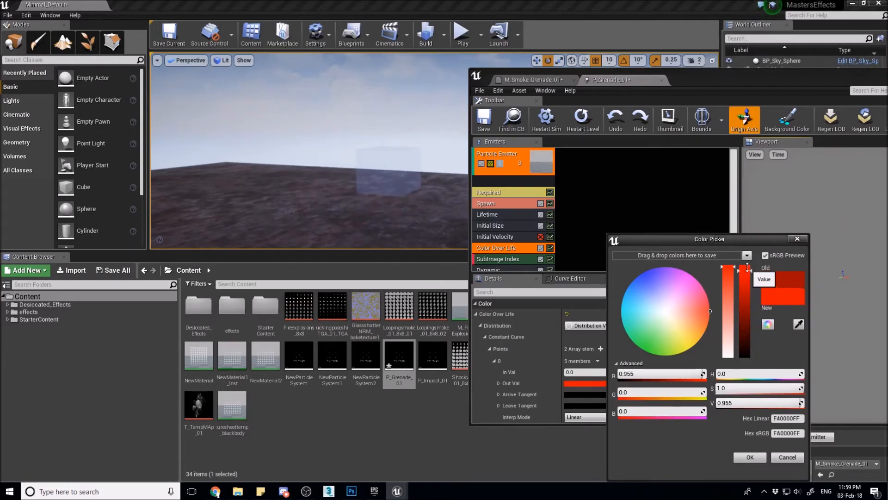
{"action": "mouse_move", "coordinate": [705, 317]}
{"action": "left_mouse_down"}
{"action": "mouse_move", "coordinate": [678, 268]}
{"action": "mouse_move", "coordinate": [654, 249]}
{"action": "left_mouse_up"}
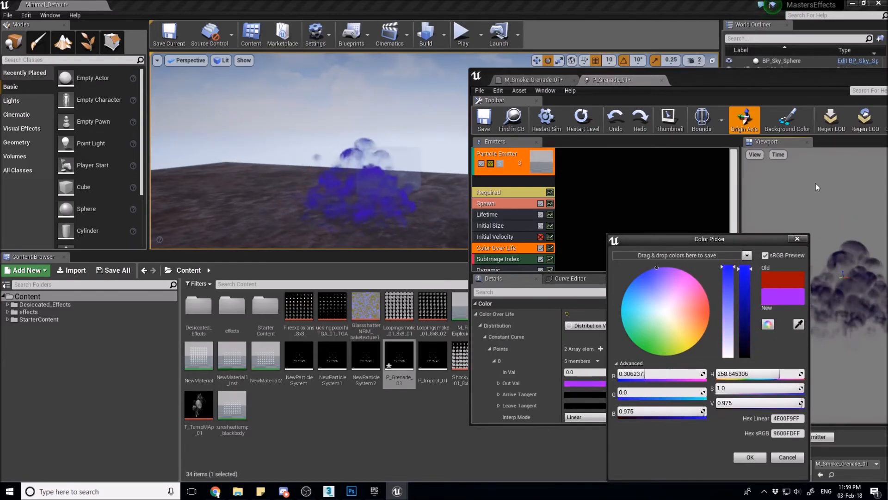
{"action": "mouse_move", "coordinate": [644, 286]}
{"action": "left_mouse_down"}
{"action": "mouse_move", "coordinate": [621, 321]}
{"action": "mouse_move", "coordinate": [651, 351]}
{"action": "mouse_move", "coordinate": [653, 345]}
{"action": "left_mouse_up"}
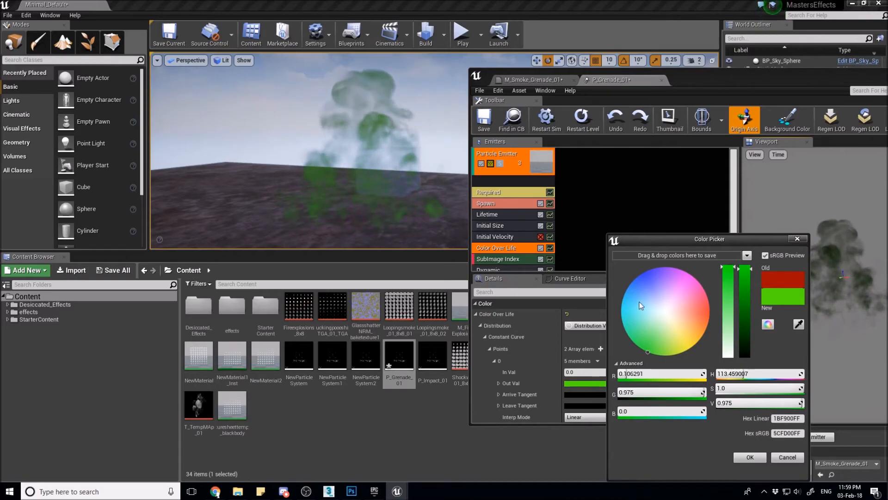
{"action": "left_click_drag", "start_coordinate": [683, 338], "coordinate": [704, 326]}
{"action": "left_click_drag", "start_coordinate": [727, 311], "coordinate": [754, 273]}
{"action": "left_click", "coordinate": [812, 171]}
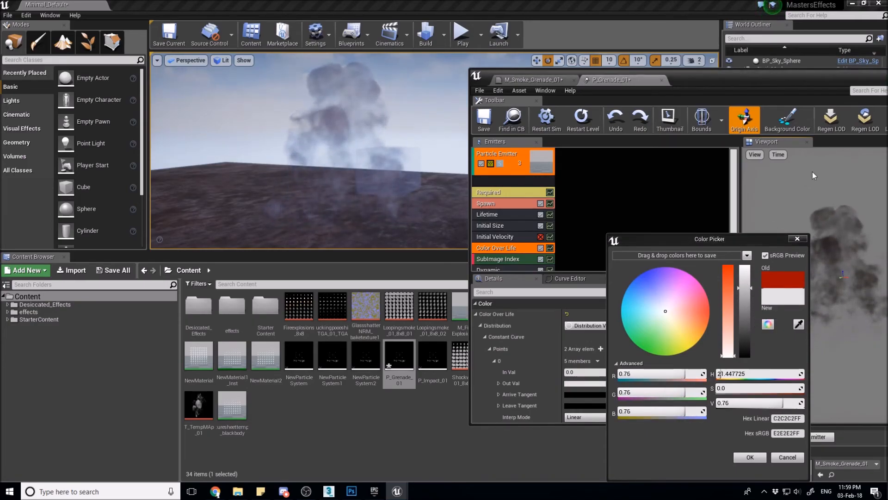
{"action": "left_click", "coordinate": [796, 240]}
Step: Set the second Color Over Life point's Out Val to neutral grey with saturation 0 and value 0.35
{"action": "scroll", "coordinate": [662, 375], "scroll_direction": "down", "scroll_amount": 3}
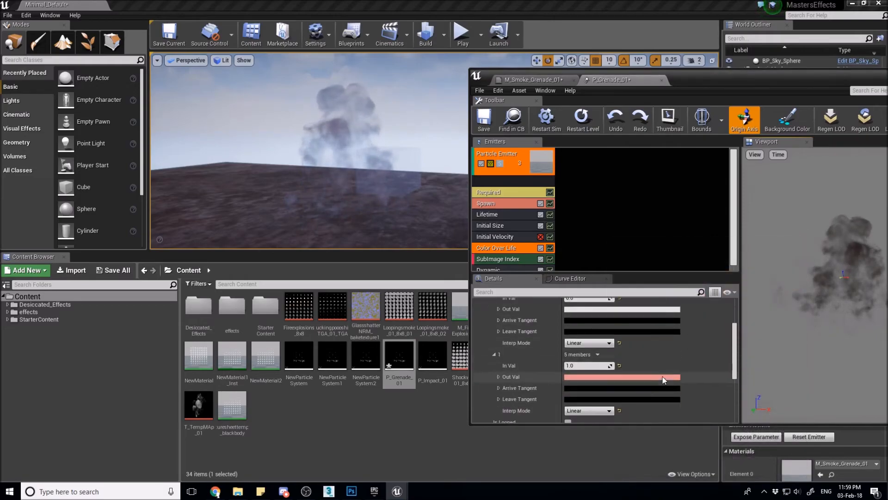
{"action": "left_click", "coordinate": [638, 376]}
{"action": "left_click_drag", "start_coordinate": [718, 313], "coordinate": [692, 311]}
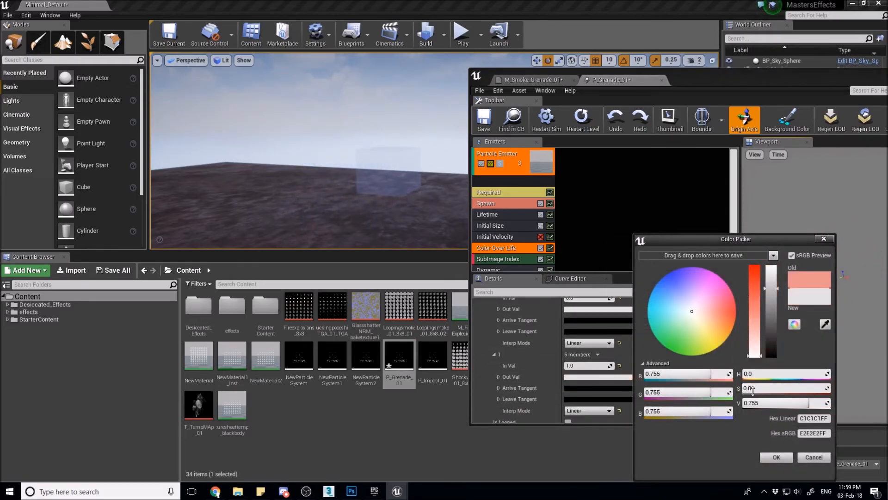
{"action": "left_click_drag", "start_coordinate": [771, 289], "coordinate": [770, 254]}
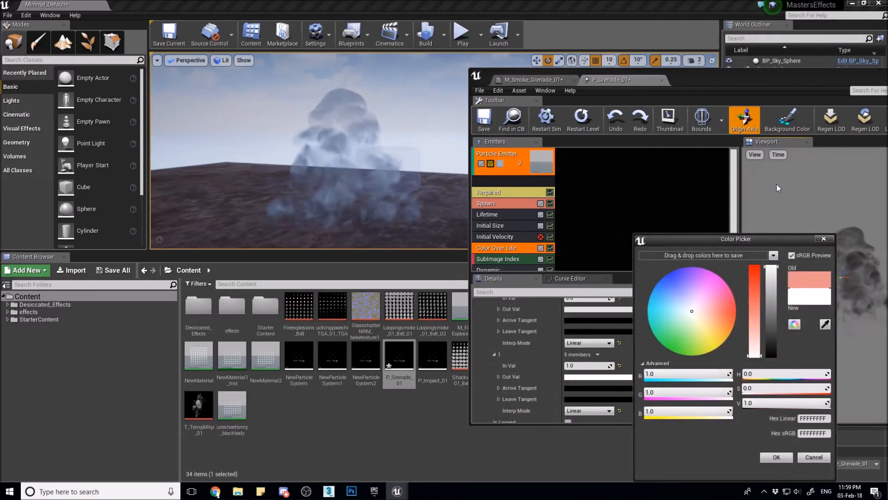
{"action": "left_click_drag", "start_coordinate": [769, 302], "coordinate": [770, 328]}
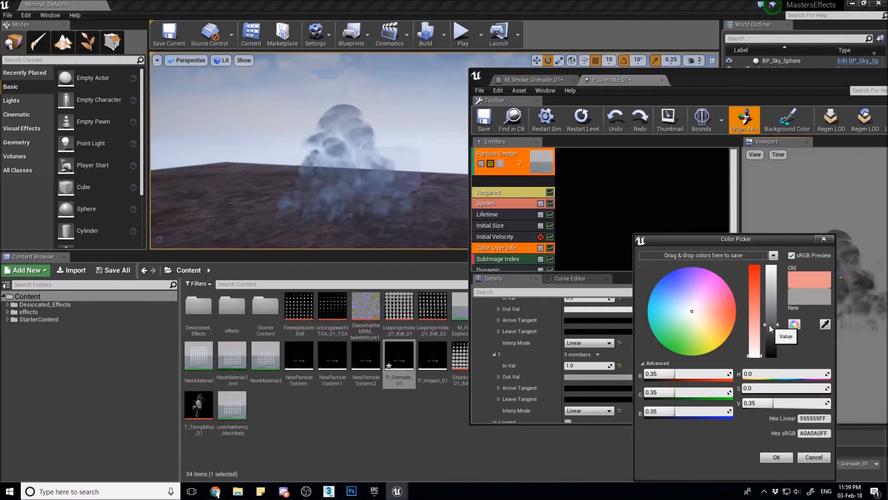
{"action": "left_click", "coordinate": [776, 457]}
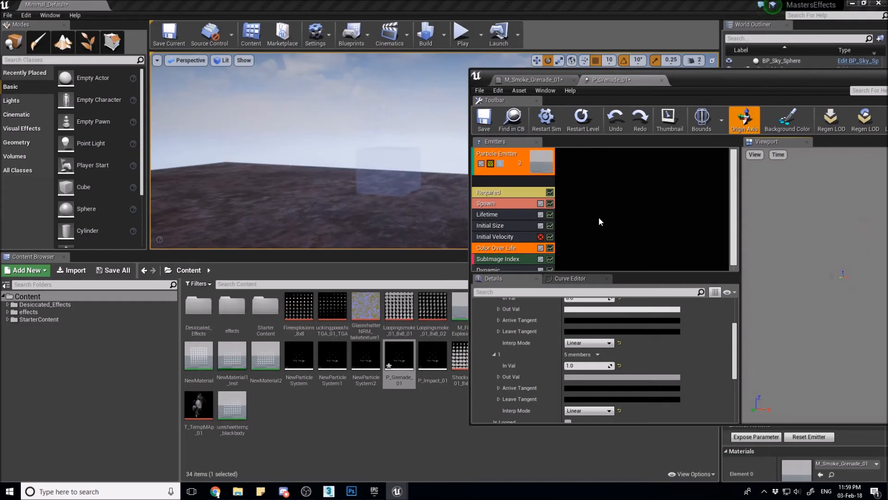
Step: Switch to the smoke sprite sheet in Photoshop and add a Brightness/Contrast adjustment above the Sprite 1 layer with brightness 21
{"action": "left_click", "coordinate": [357, 488]}
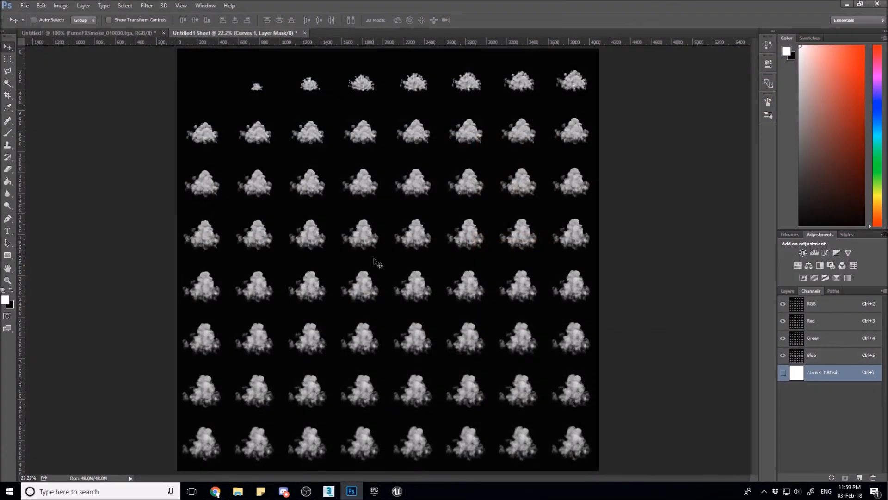
{"action": "left_click", "coordinate": [788, 292]}
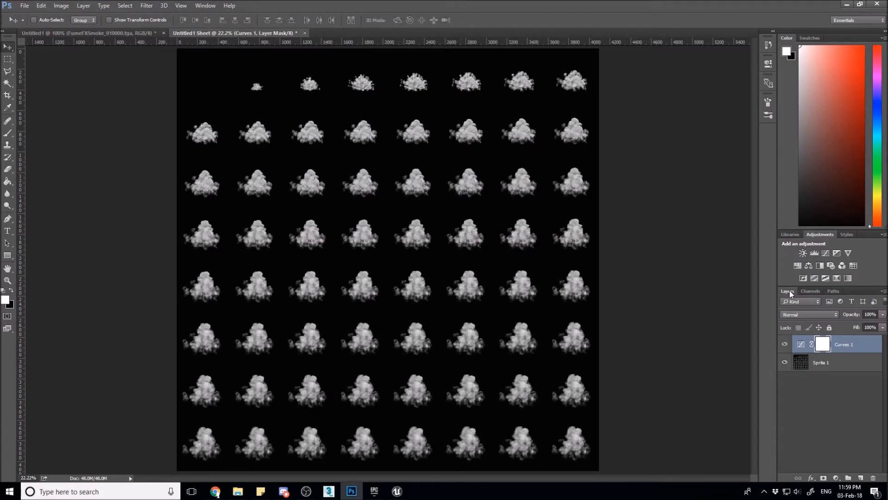
{"action": "left_click", "coordinate": [830, 365]}
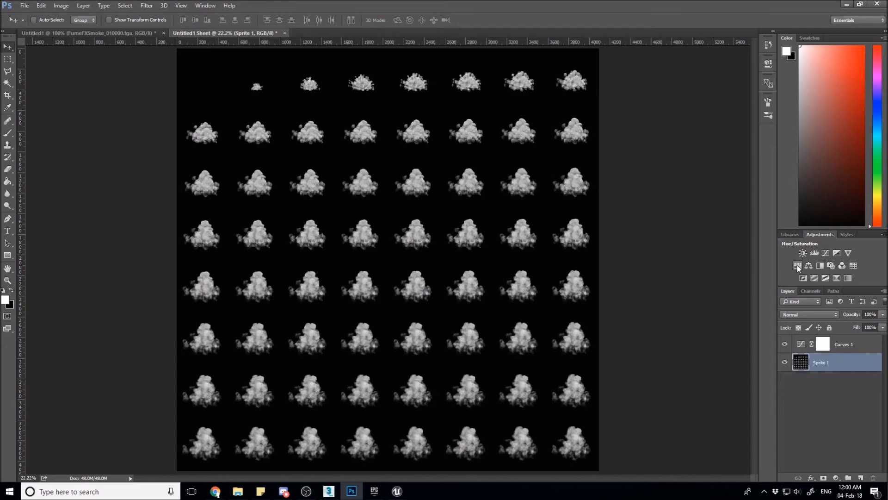
{"action": "left_click", "coordinate": [803, 253]}
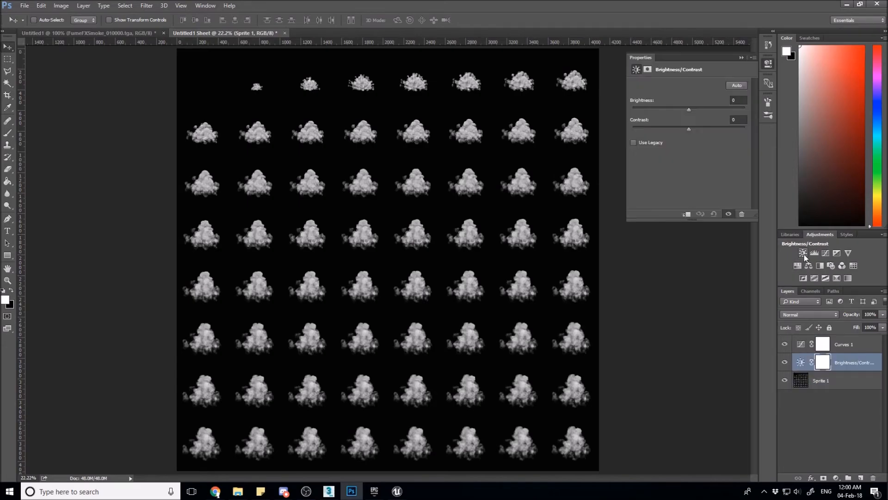
{"action": "mouse_move", "coordinate": [689, 109]}
{"action": "left_mouse_down"}
{"action": "mouse_move", "coordinate": [715, 109]}
{"action": "mouse_move", "coordinate": [694, 110]}
{"action": "left_mouse_up"}
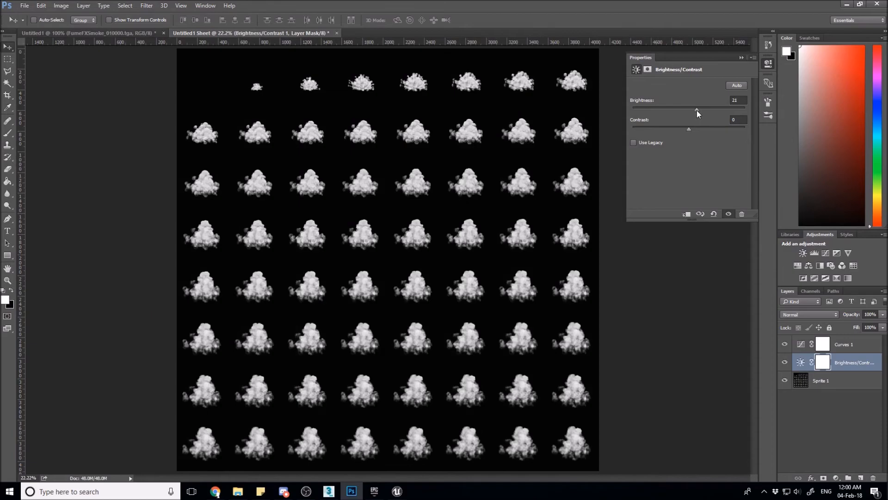
Step: Save the brightened sprite sheet as a 24 bits/pixel Targa file, overwriting T_Smoke_Grenade_01 in the FumeFXSmokeRender folder
{"action": "left_click", "coordinate": [741, 57]}
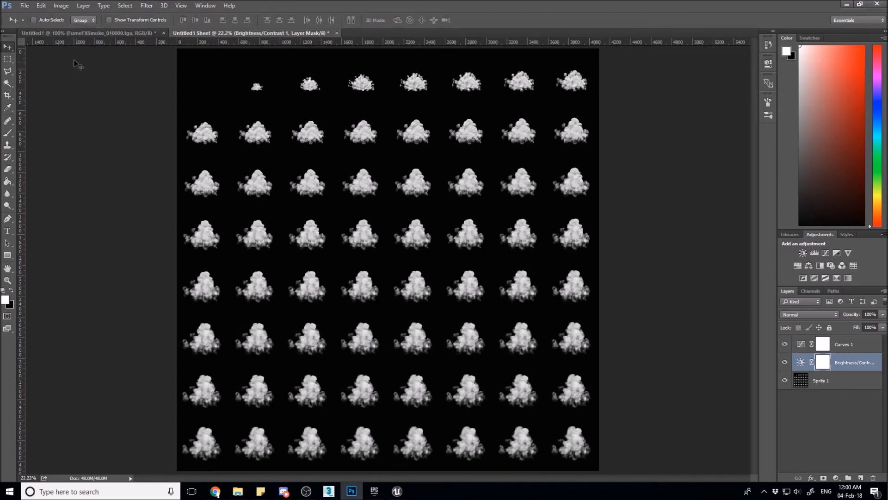
{"action": "left_click", "coordinate": [25, 6]}
{"action": "left_click", "coordinate": [37, 108]}
{"action": "left_click", "coordinate": [123, 214]}
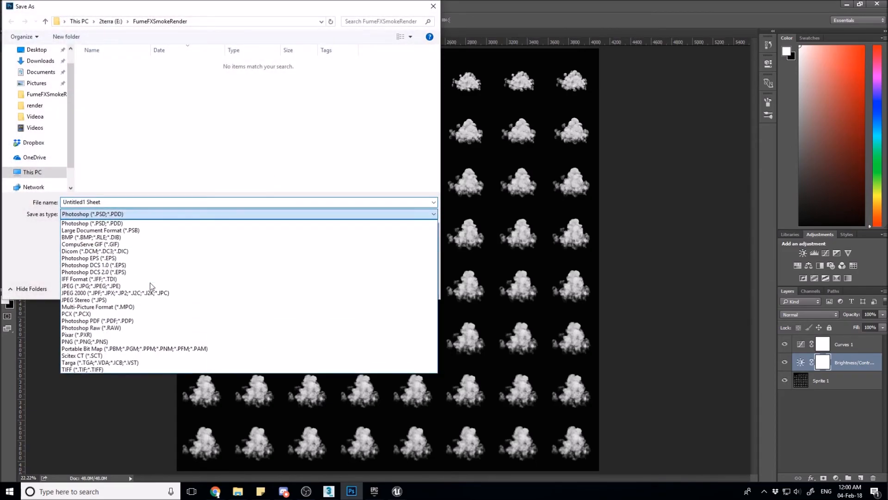
{"action": "left_click", "coordinate": [123, 363]}
{"action": "left_click", "coordinate": [121, 63]}
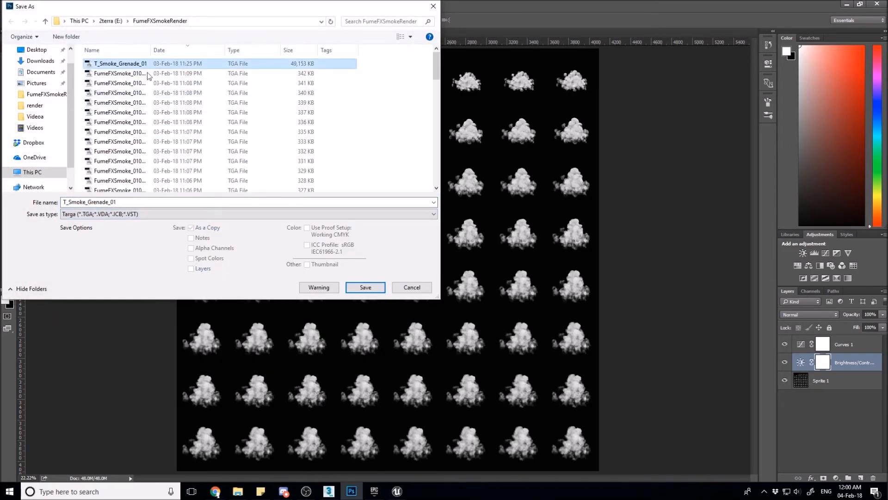
{"action": "left_click", "coordinate": [366, 290]}
{"action": "left_click", "coordinate": [462, 244]}
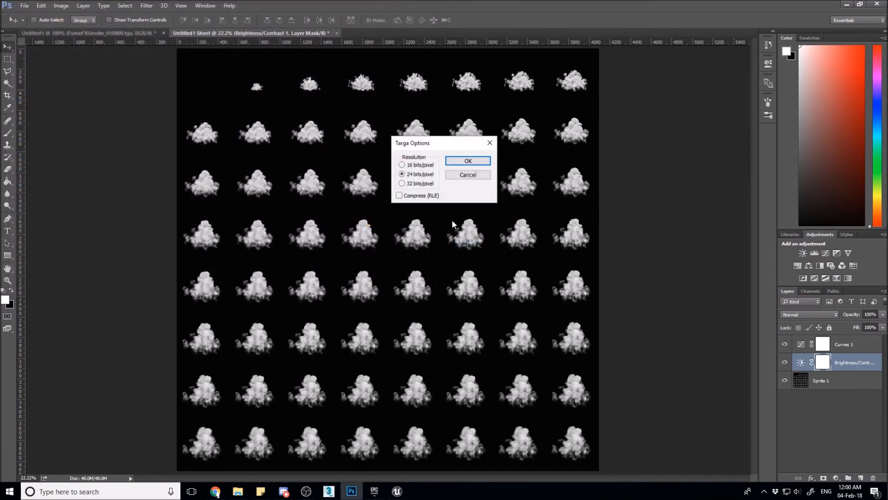
{"action": "left_click", "coordinate": [474, 164]}
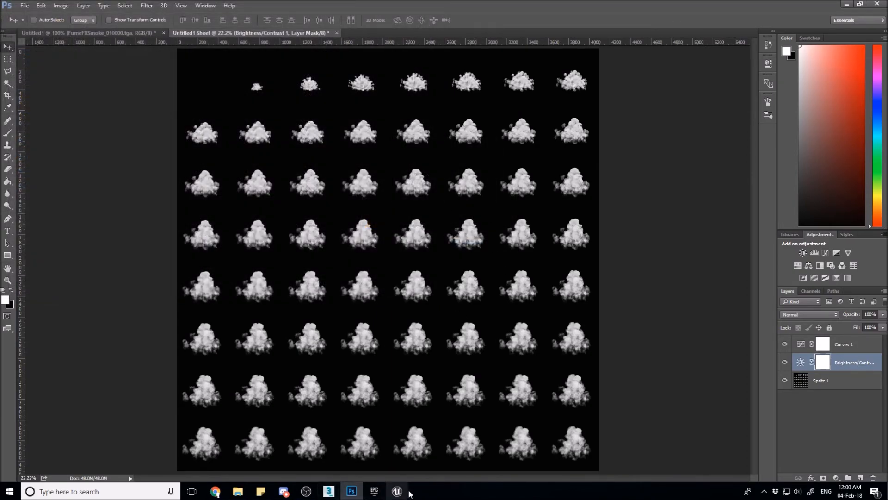
Step: Switch to Unreal Editor, open the T_Smoke_Grenade_01 texture beside the particle system and reimport it from its source file
{"action": "mouse_move", "coordinate": [398, 491]}
{"action": "left_click", "coordinate": [380, 446]}
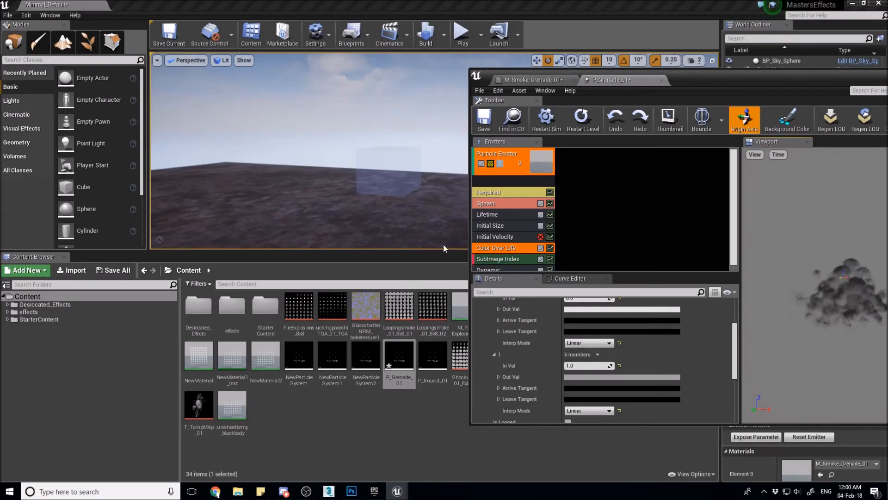
{"action": "left_click", "coordinate": [518, 191]}
{"action": "scroll", "coordinate": [602, 391], "scroll_direction": "up", "scroll_amount": 2}
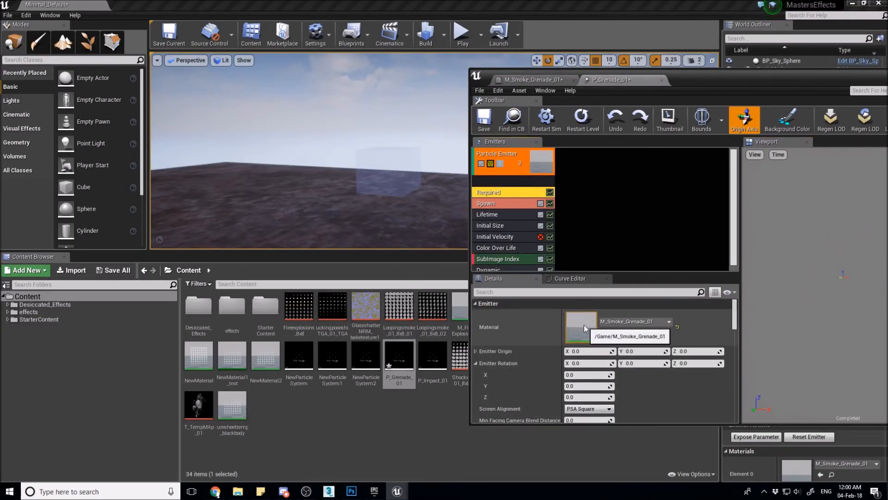
{"action": "left_click_drag", "start_coordinate": [833, 74], "coordinate": [729, 76]}
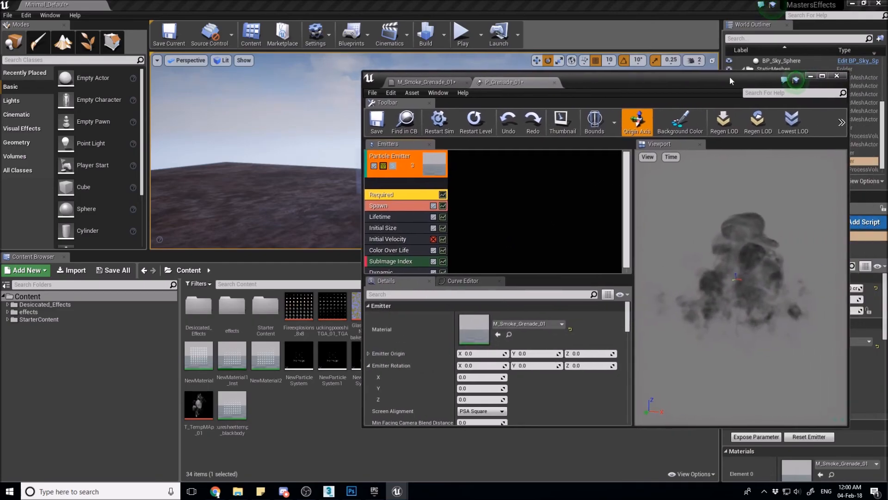
{"action": "left_click", "coordinate": [811, 76]}
{"action": "double_click", "coordinate": [700, 355]}
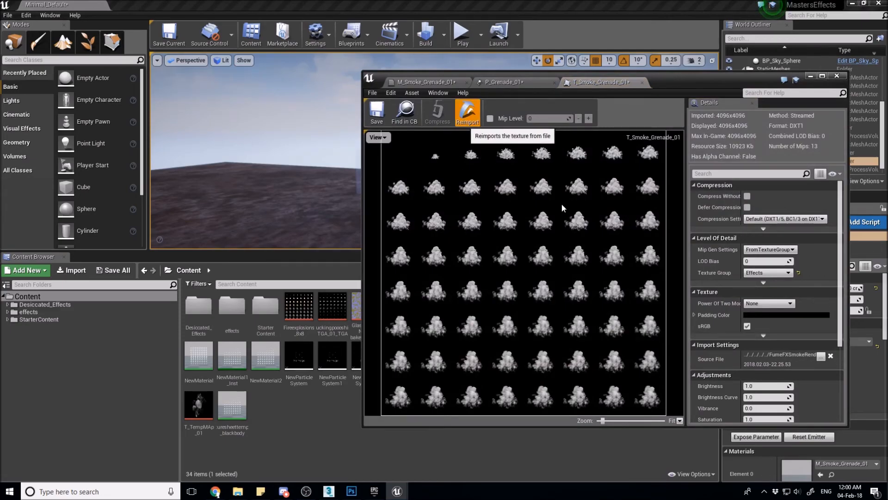
Step: In P_Grenade_01, set Out Val to 1.0 for the first point of Color Over Life's float constant curve, viewing the smoke in the level
{"action": "left_click", "coordinate": [502, 83]}
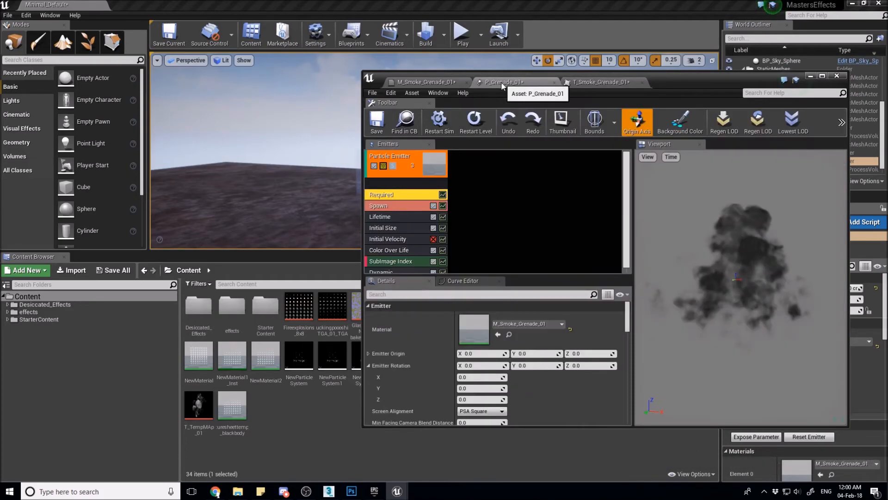
{"action": "left_click_drag", "start_coordinate": [663, 80], "coordinate": [831, 62]}
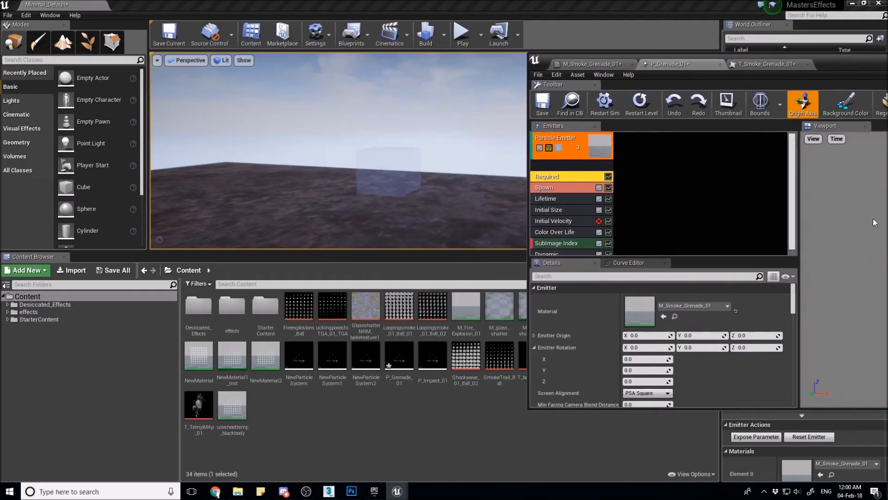
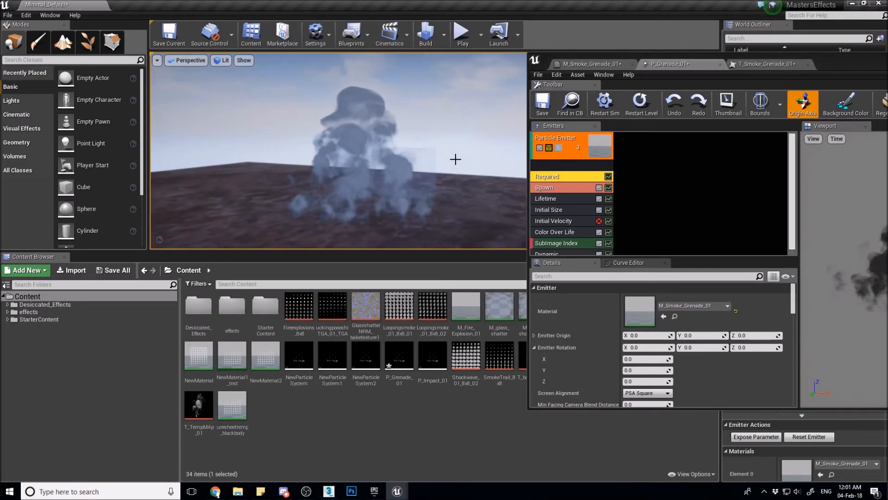
{"action": "mouse_move", "coordinate": [398, 157]}
{"action": "right_mouse_down"}
{"action": "mouse_move", "coordinate": [453, 158]}
{"action": "mouse_move", "coordinate": [389, 157]}
{"action": "right_mouse_up"}
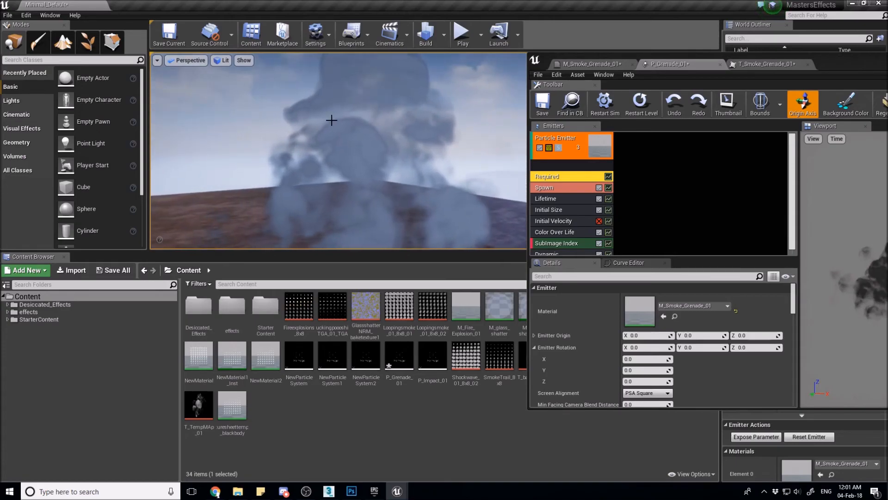
{"action": "scroll", "coordinate": [416, 163], "scroll_direction": "down", "scroll_amount": 3}
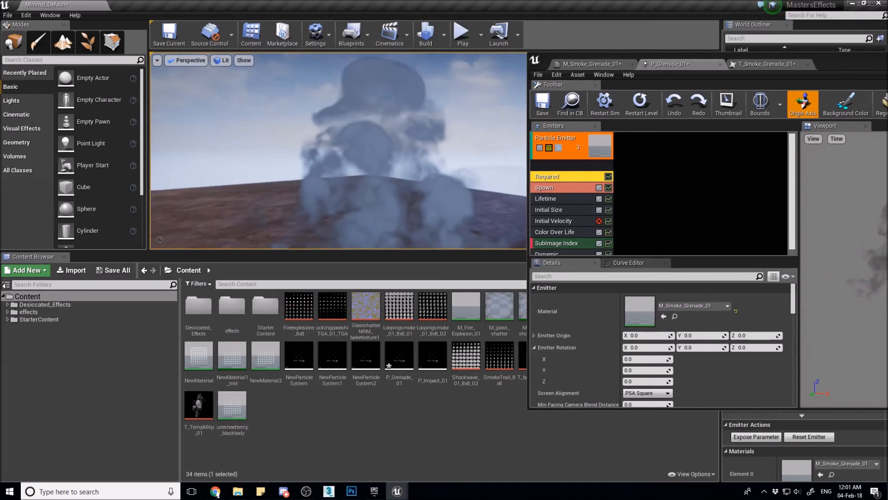
{"action": "left_click", "coordinate": [579, 232]}
{"action": "scroll", "coordinate": [674, 382], "scroll_direction": "down", "scroll_amount": 5}
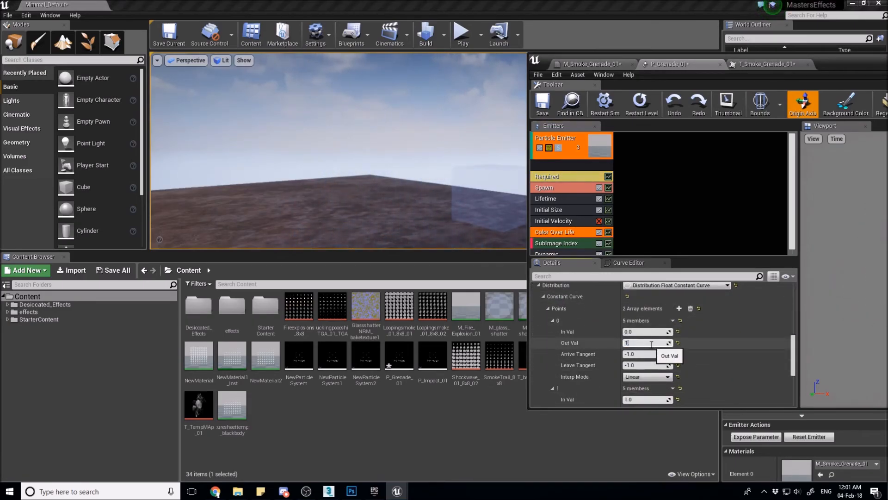
{"action": "key", "text": "Return"}
{"action": "right_click_drag", "start_coordinate": [475, 170], "coordinate": [455, 159]}
{"action": "left_click", "coordinate": [820, 203]}
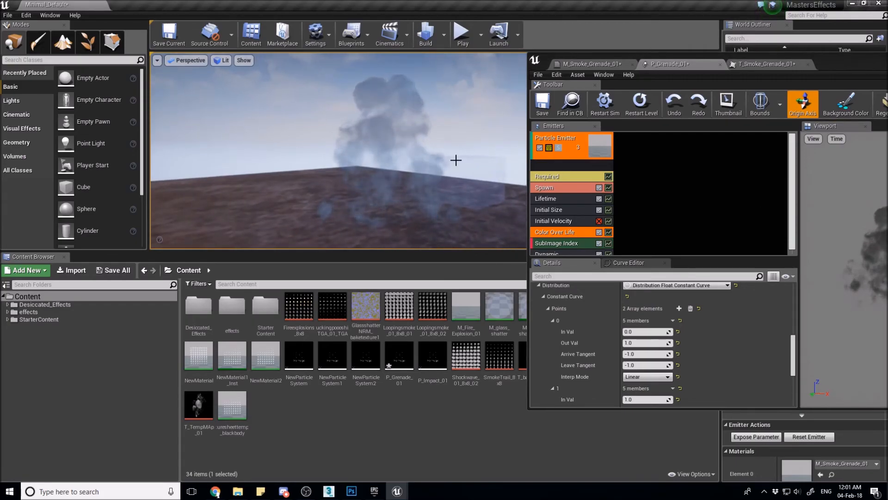
{"action": "left_click", "coordinate": [850, 172]}
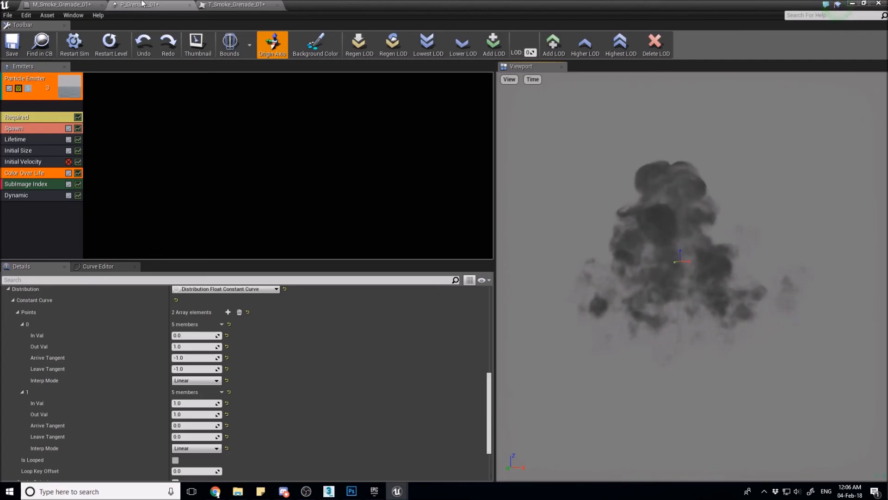
Step: Open the M_Smoke_Grenade_01 material and move the Dynamic Parameter node farther away from the Add node
{"action": "left_click", "coordinate": [73, 4]}
{"action": "scroll", "coordinate": [393, 232], "scroll_direction": "up", "scroll_amount": 2}
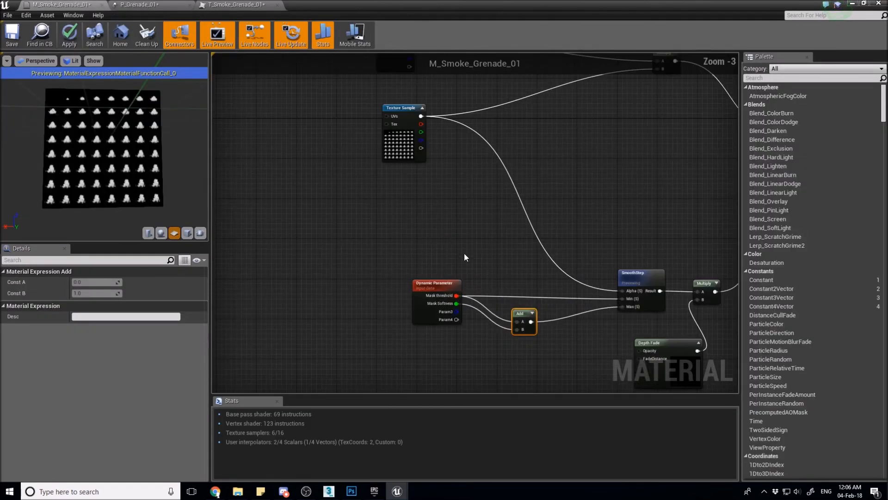
{"action": "left_click", "coordinate": [404, 281]}
{"action": "left_click_drag", "start_coordinate": [404, 281], "coordinate": [396, 278]}
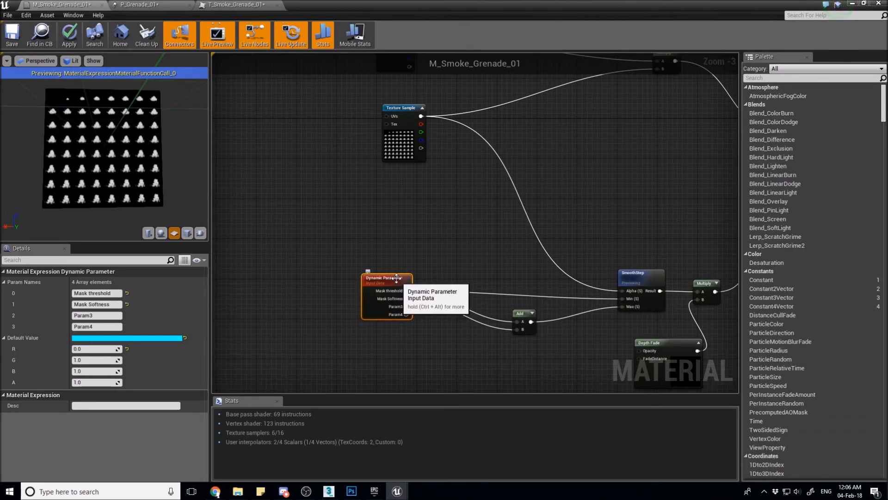
Step: Add a Constant node to the material graph and connect it to Emissive Color
{"action": "right_click_drag", "start_coordinate": [469, 261], "coordinate": [395, 233]}
{"action": "right_click_drag", "start_coordinate": [548, 134], "coordinate": [494, 159]}
{"action": "left_click", "coordinate": [494, 159]}
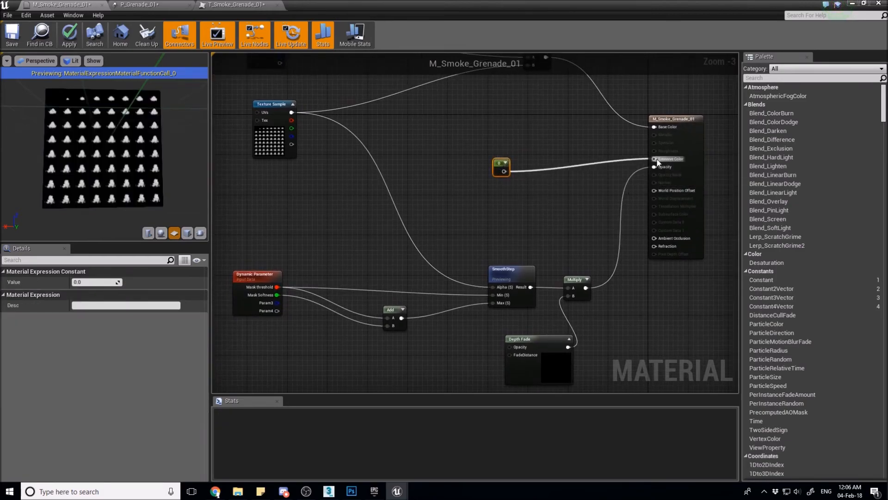
{"action": "left_click_drag", "start_coordinate": [659, 161], "coordinate": [654, 159]}
{"action": "scroll", "coordinate": [657, 166], "scroll_direction": "up", "scroll_amount": 3}
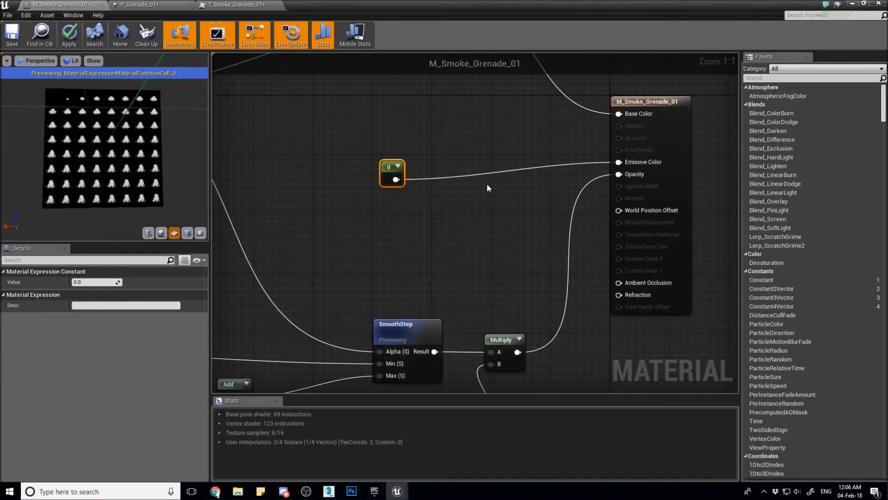
{"action": "scroll", "coordinate": [434, 196], "scroll_direction": "down", "scroll_amount": 2}
{"action": "right_click_drag", "start_coordinate": [435, 195], "coordinate": [555, 194]}
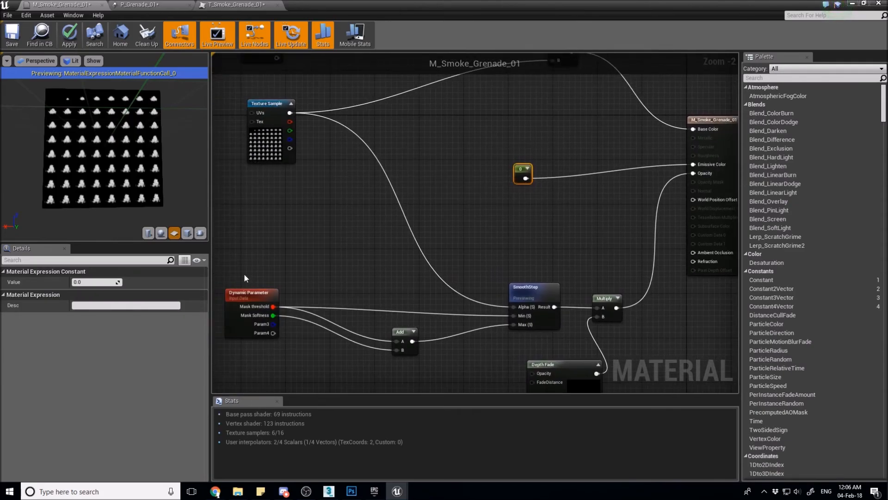
Step: Try values of 1 and 10 for the emissive constant, apply the material and check the smoke in P_Grenade_01
{"action": "type", "text": "1"}
{"action": "key", "text": "Return"}
{"action": "right_click_drag", "start_coordinate": [510, 244], "coordinate": [393, 238]}
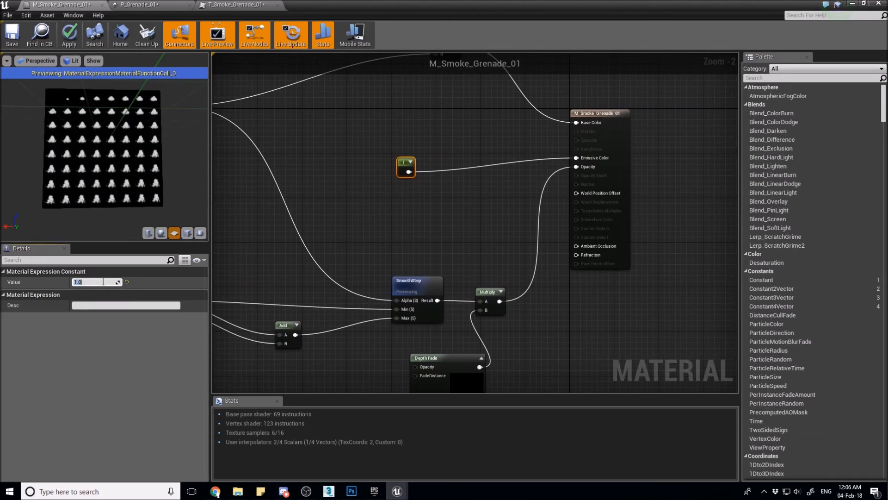
{"action": "left_click", "coordinate": [103, 281]}
{"action": "type", "text": "10"}
{"action": "key", "text": "Return"}
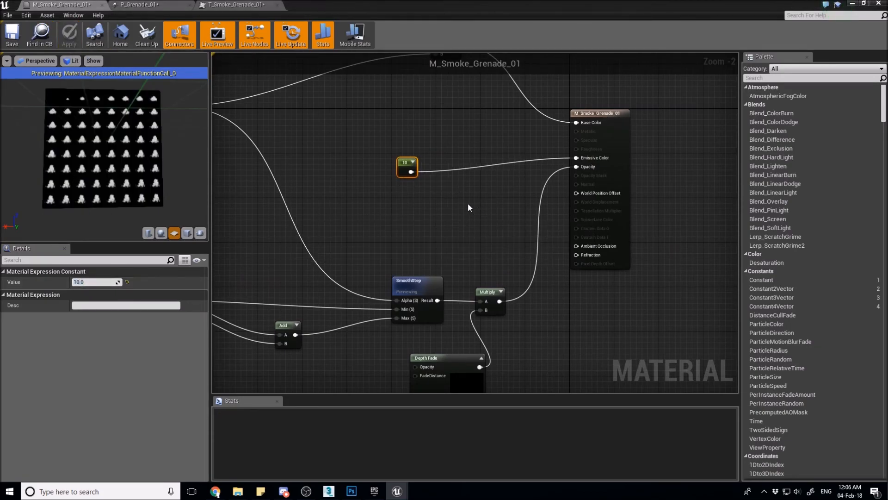
{"action": "right_click_drag", "start_coordinate": [449, 204], "coordinate": [430, 203]}
{"action": "left_click", "coordinate": [236, 5]}
{"action": "left_click", "coordinate": [139, 4]}
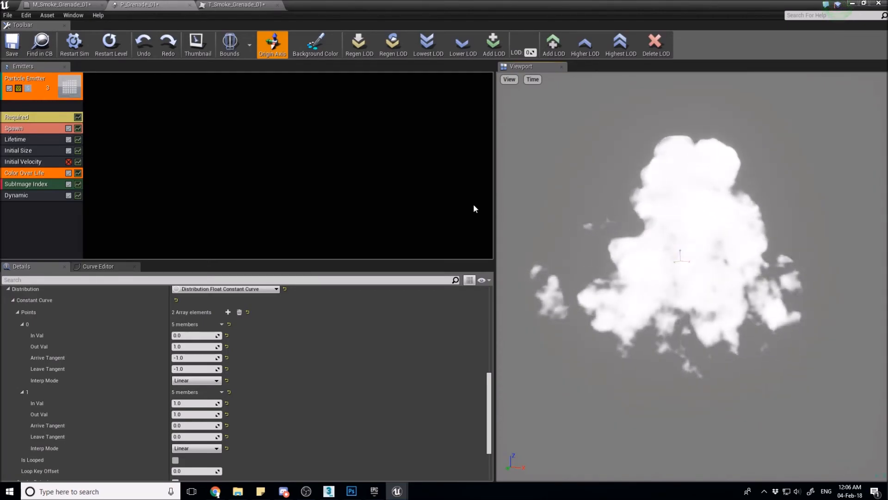
Step: Return to the M_Smoke_Grenade_01 material and delete the Constant node feeding Emissive Color
{"action": "left_click", "coordinate": [223, 4]}
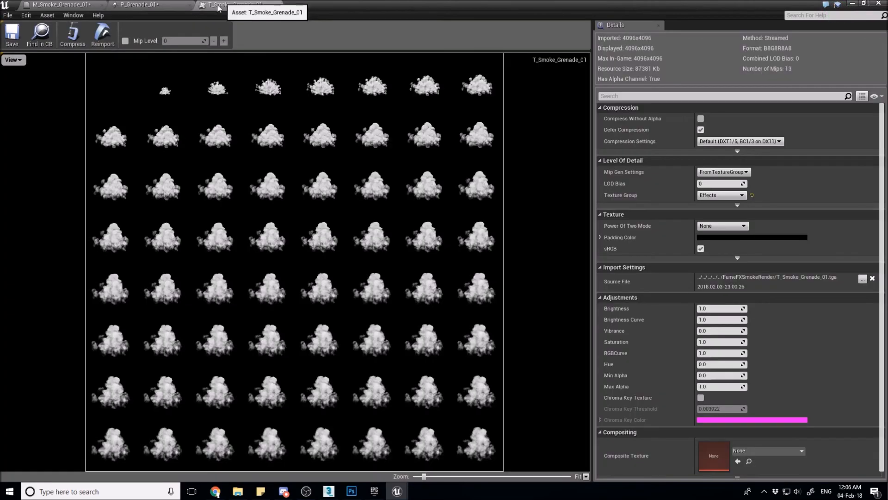
{"action": "left_click", "coordinate": [55, 5]}
{"action": "right_click_drag", "start_coordinate": [351, 194], "coordinate": [496, 195]}
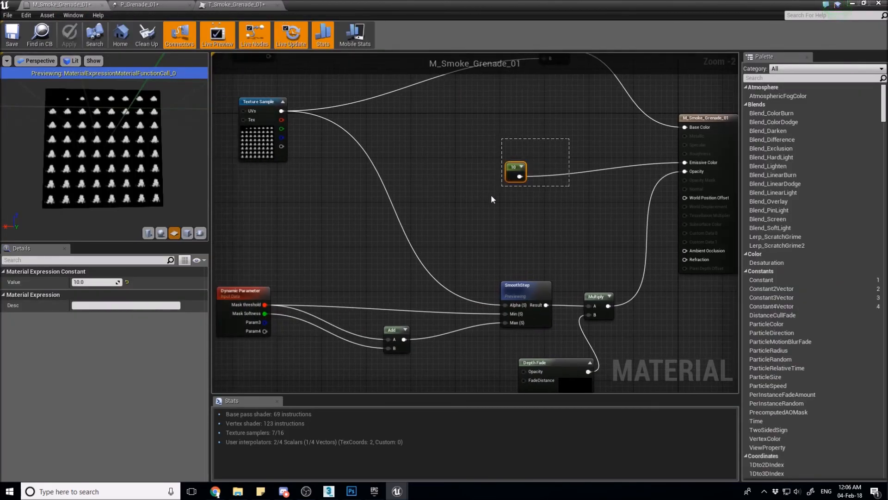
{"action": "key", "text": "Delete"}
Step: Examine how the SmoothStep, Texture Sample and Particle Color nodes feed Base Color and Opacity in the material graph
{"action": "right_click_drag", "start_coordinate": [512, 221], "coordinate": [502, 177]}
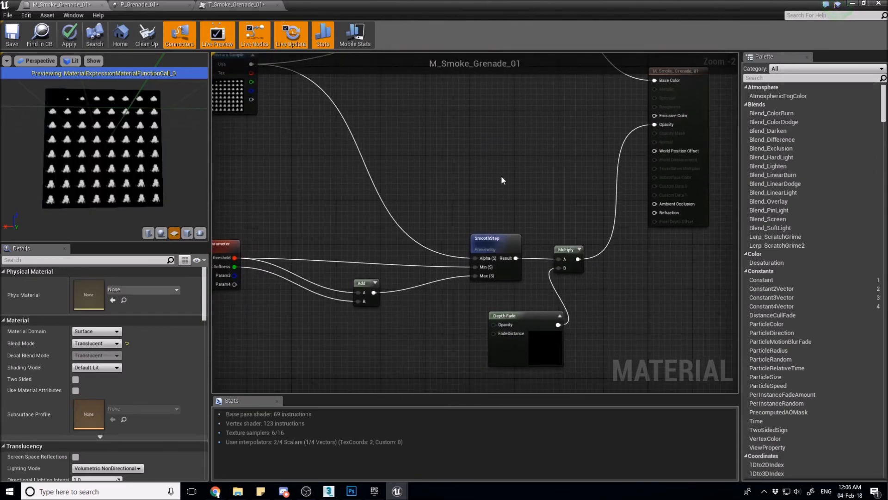
{"action": "left_click", "coordinate": [500, 234]}
{"action": "scroll", "coordinate": [493, 216], "scroll_direction": "down", "scroll_amount": 1}
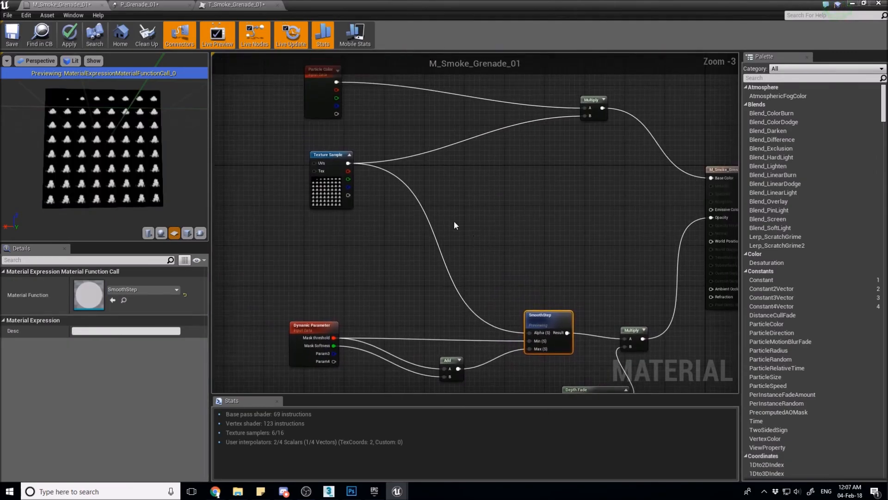
{"action": "right_click_drag", "start_coordinate": [471, 279], "coordinate": [460, 216]}
{"action": "right_click_drag", "start_coordinate": [329, 142], "coordinate": [365, 242]}
{"action": "left_click", "coordinate": [339, 139]}
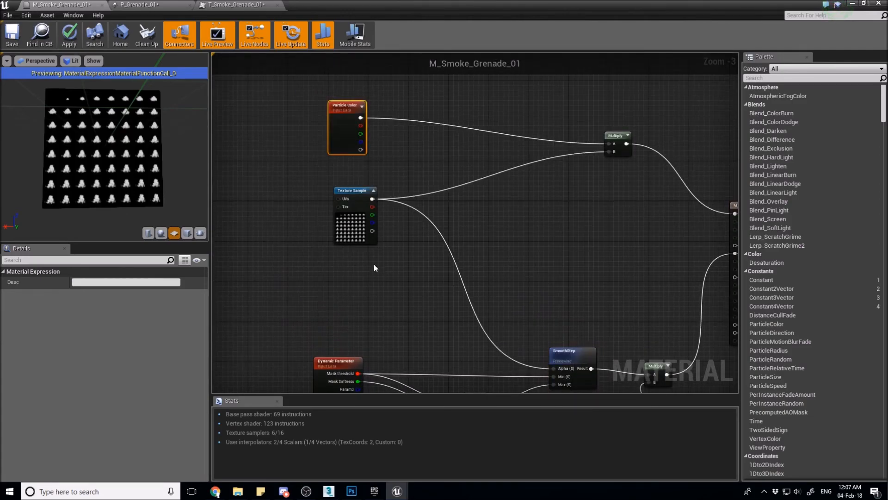
{"action": "right_click_drag", "start_coordinate": [326, 187], "coordinate": [328, 163]}
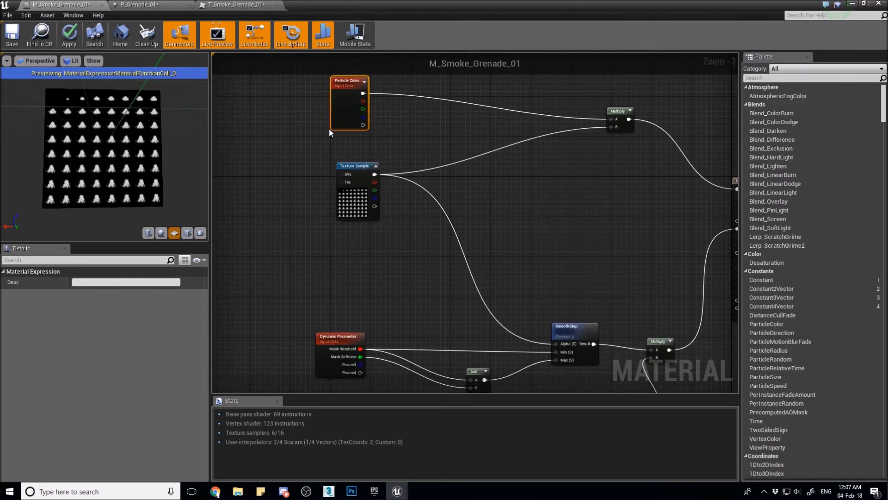
Step: Disconnect the Mask threshold and Mask Softness outputs of Dynamic Parameter and delete the Add node feeding SmoothStep
{"action": "right_click_drag", "start_coordinate": [396, 294], "coordinate": [380, 258]}
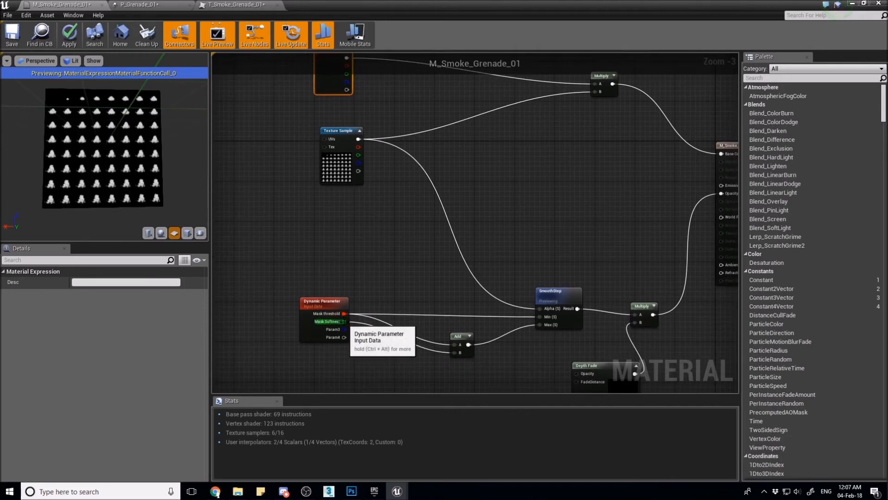
{"action": "left_click", "coordinate": [344, 321], "text": "alt"}
{"action": "left_click", "coordinate": [344, 313], "text": "alt"}
{"action": "left_click", "coordinate": [471, 344], "text": "alt"}
{"action": "left_click_drag", "start_coordinate": [482, 299], "coordinate": [444, 364]}
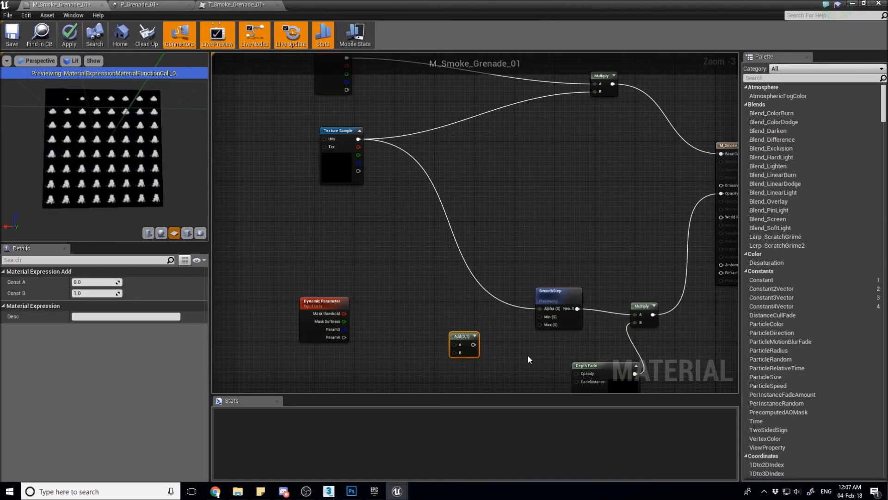
{"action": "key", "text": "Delete"}
Step: Move the SmoothStep, opacity Multiply and Depth Fade nodes up the graph and disconnect SmoothStep from the Multiply's A input
{"action": "left_click_drag", "start_coordinate": [565, 308], "coordinate": [556, 238]}
{"action": "left_click_drag", "start_coordinate": [644, 304], "coordinate": [623, 229]}
{"action": "left_click_drag", "start_coordinate": [601, 366], "coordinate": [580, 315]}
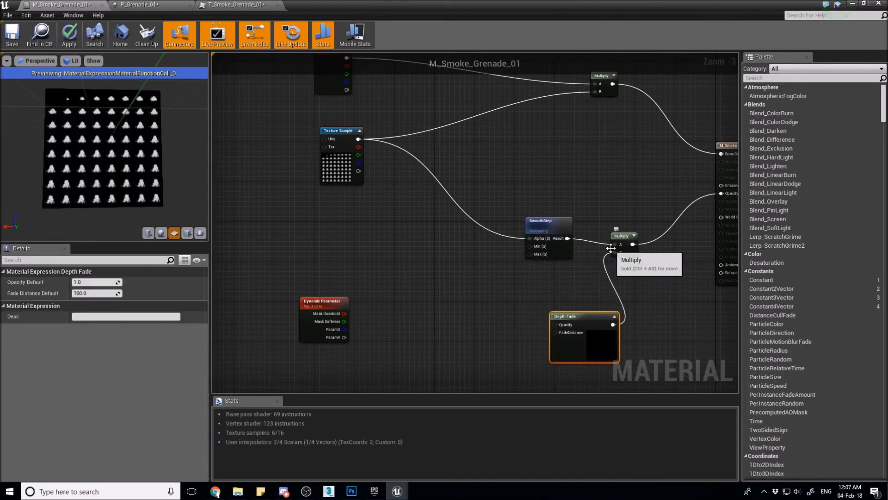
{"action": "left_click", "coordinate": [614, 245], "text": "alt"}
Step: Move SmoothStep closer to Texture Sample and feed Particle Color's alpha into its Min directly and into its Max through a new Add node
{"action": "left_click_drag", "start_coordinate": [542, 227], "coordinate": [481, 174]}
{"action": "right_click", "coordinate": [481, 204]}
{"action": "right_click_drag", "start_coordinate": [390, 140], "coordinate": [396, 180]}
{"action": "mouse_move", "coordinate": [352, 128]}
{"action": "left_mouse_down"}
{"action": "mouse_move", "coordinate": [363, 135]}
{"action": "mouse_move", "coordinate": [352, 128]}
{"action": "left_mouse_up"}
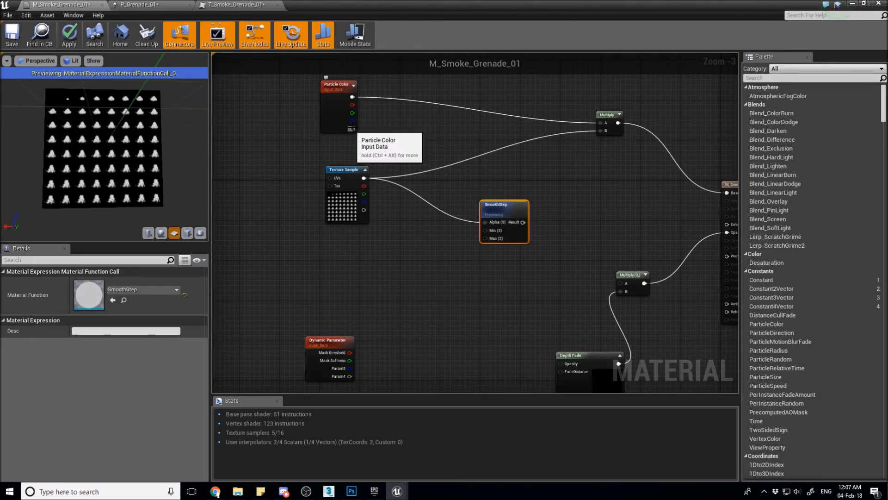
{"action": "scroll", "coordinate": [352, 129], "scroll_direction": "up", "scroll_amount": 2}
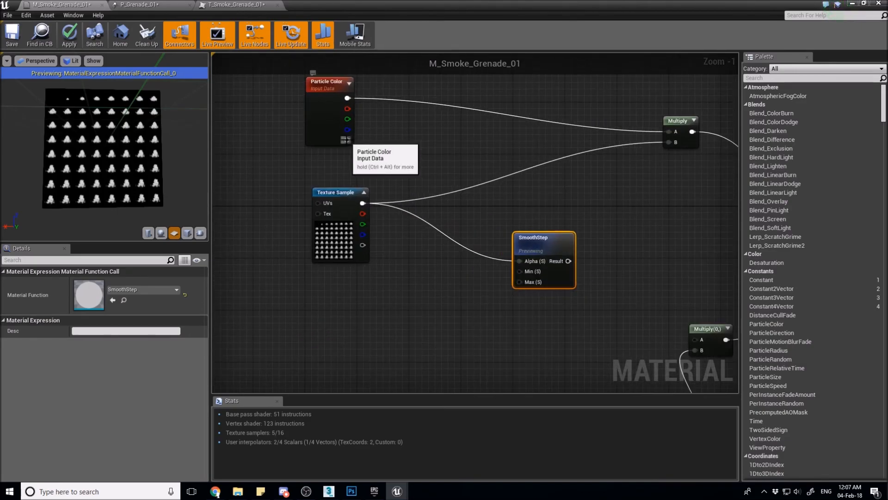
{"action": "left_click_drag", "start_coordinate": [347, 140], "coordinate": [519, 282]}
{"action": "type", "text": "ad"}
{"action": "key", "text": "Return"}
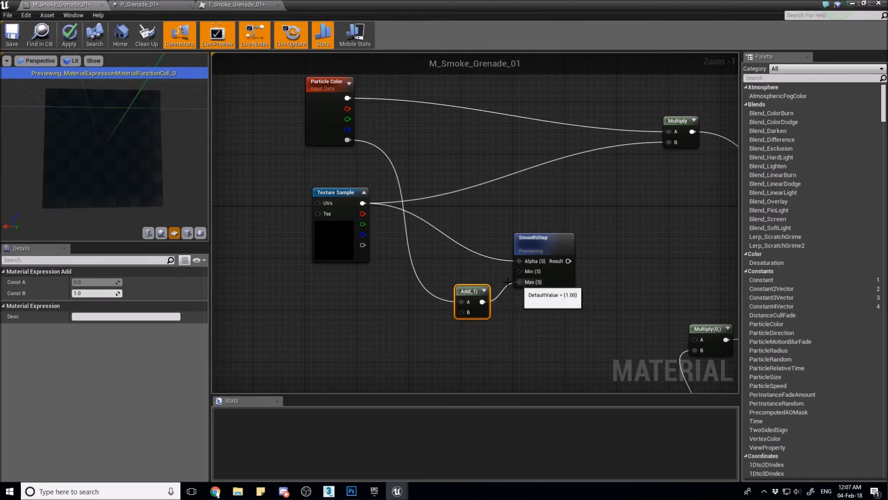
{"action": "left_click_drag", "start_coordinate": [346, 140], "coordinate": [520, 268]}
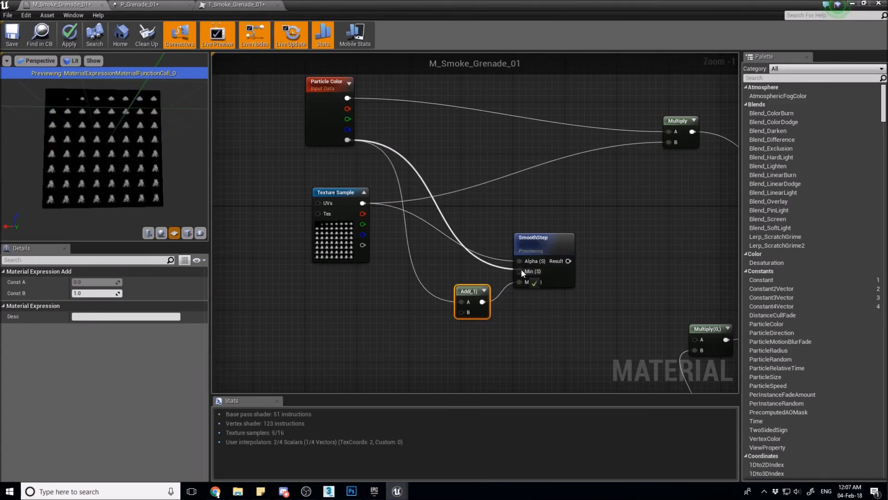
Step: Create a Constant node with value 1 and connect it to the Add node's B input
{"action": "left_click", "coordinate": [406, 326]}
{"action": "left_click_drag", "start_coordinate": [462, 313], "coordinate": [419, 343]}
{"action": "left_click_drag", "start_coordinate": [405, 301], "coordinate": [419, 365]}
{"action": "type", "text": "1"}
{"action": "key", "text": "Return"}
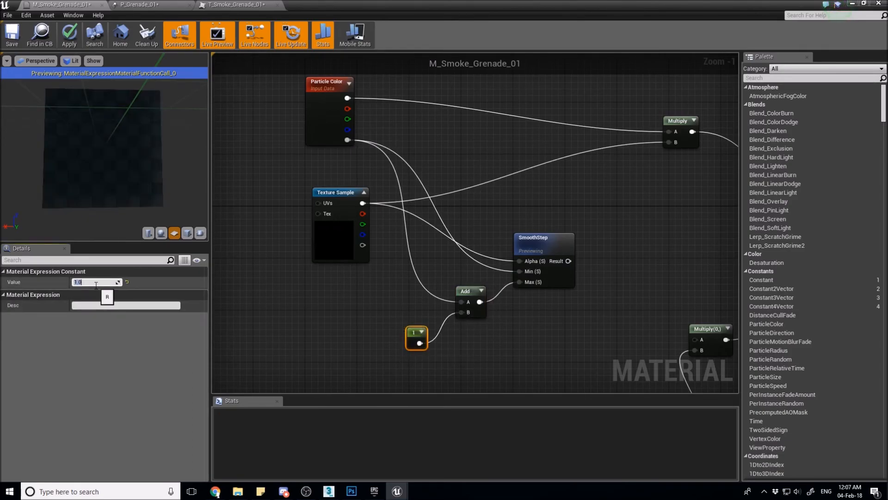
Step: Connect the SmoothStep Result to the A input of the Multiply that drives Opacity
{"action": "right_click_drag", "start_coordinate": [369, 291], "coordinate": [354, 238]}
{"action": "scroll", "coordinate": [357, 287], "scroll_direction": "down", "scroll_amount": 1}
{"action": "right_click_drag", "start_coordinate": [357, 287], "coordinate": [361, 276]}
{"action": "right_click_drag", "start_coordinate": [584, 253], "coordinate": [471, 230]}
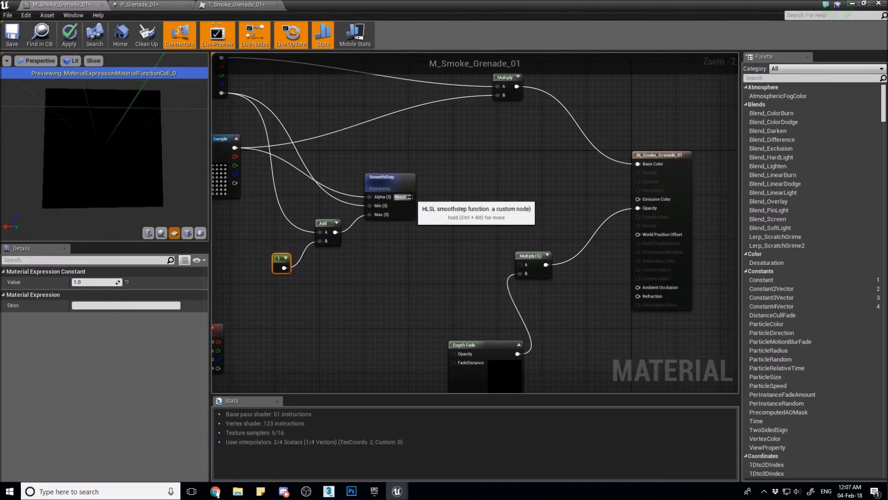
{"action": "left_click_drag", "start_coordinate": [411, 197], "coordinate": [547, 245]}
Step: Move Texture Sample slightly down and place Dynamic Parameter beneath the Add and Constant nodes
{"action": "right_click_drag", "start_coordinate": [248, 187], "coordinate": [266, 172]}
{"action": "left_click_drag", "start_coordinate": [229, 168], "coordinate": [222, 197]}
{"action": "right_click_drag", "start_coordinate": [327, 230], "coordinate": [403, 210]}
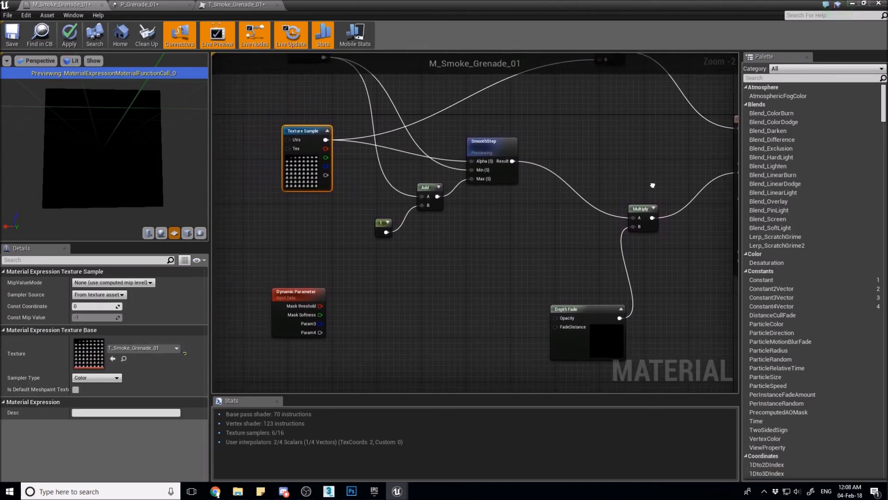
{"action": "right_click_drag", "start_coordinate": [450, 243], "coordinate": [382, 235]}
{"action": "left_click_drag", "start_coordinate": [241, 291], "coordinate": [333, 268]}
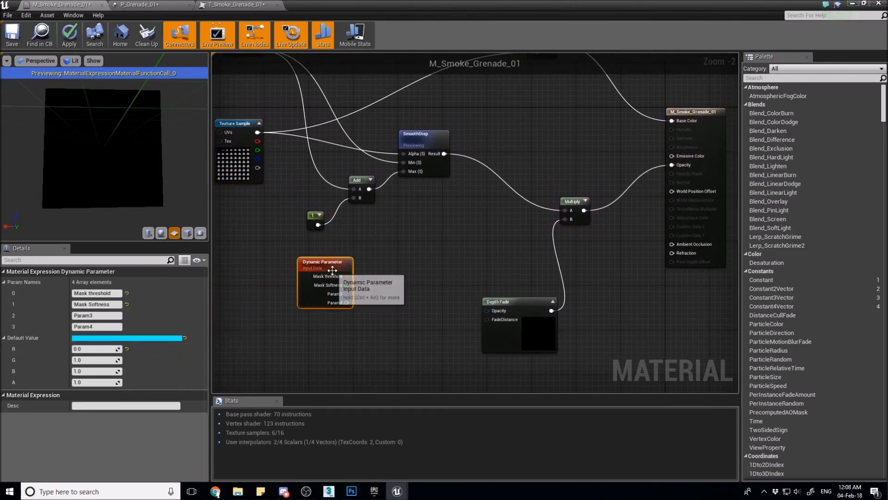
{"action": "right_click_drag", "start_coordinate": [372, 229], "coordinate": [395, 301]}
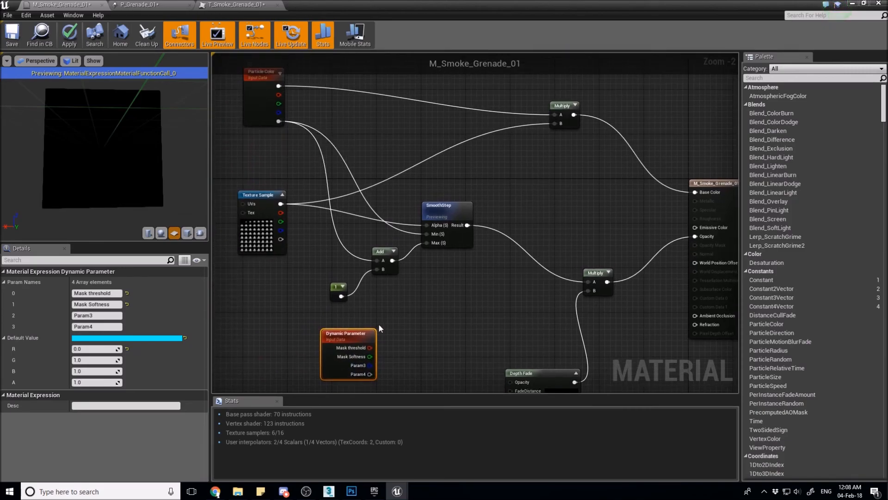
{"action": "right_click_drag", "start_coordinate": [366, 347], "coordinate": [364, 303]}
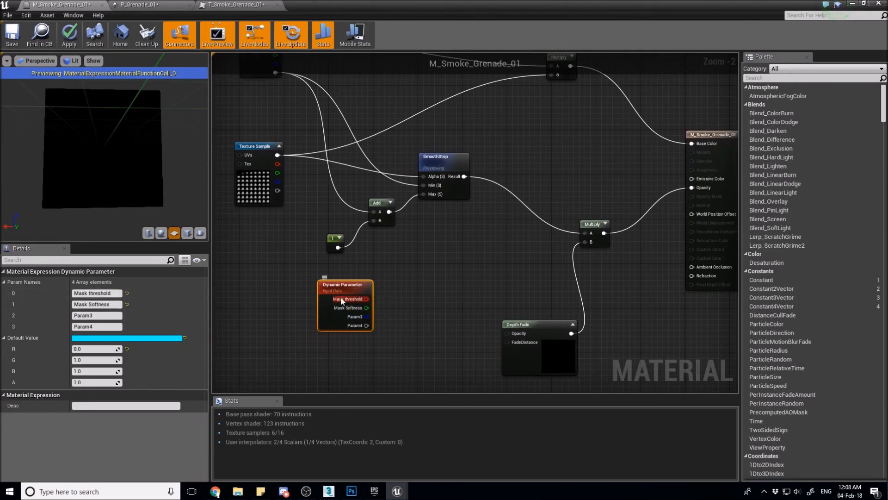
{"action": "right_click_drag", "start_coordinate": [343, 301], "coordinate": [297, 311]}
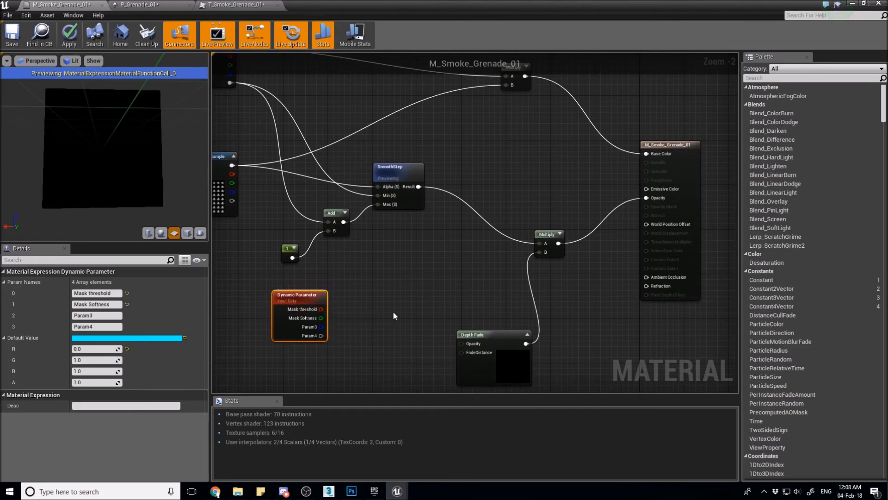
{"action": "right_click_drag", "start_coordinate": [394, 293], "coordinate": [409, 291]}
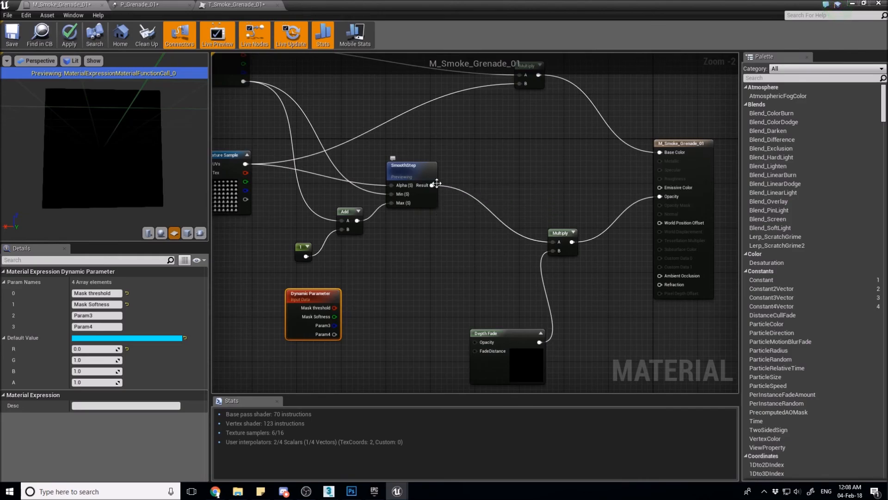
Step: Create a Multiply node from the SmoothStep Result and connect Dynamic Parameter's Mask threshold output to its B input
{"action": "left_click_drag", "start_coordinate": [432, 185], "coordinate": [479, 186]}
{"action": "type", "text": "multiply"}
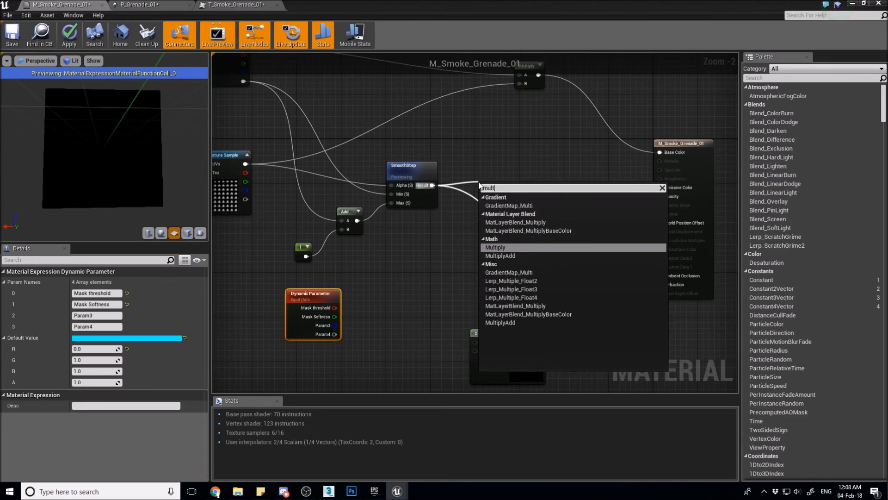
{"action": "key", "text": "Return"}
{"action": "left_click_drag", "start_coordinate": [484, 204], "coordinate": [430, 259]}
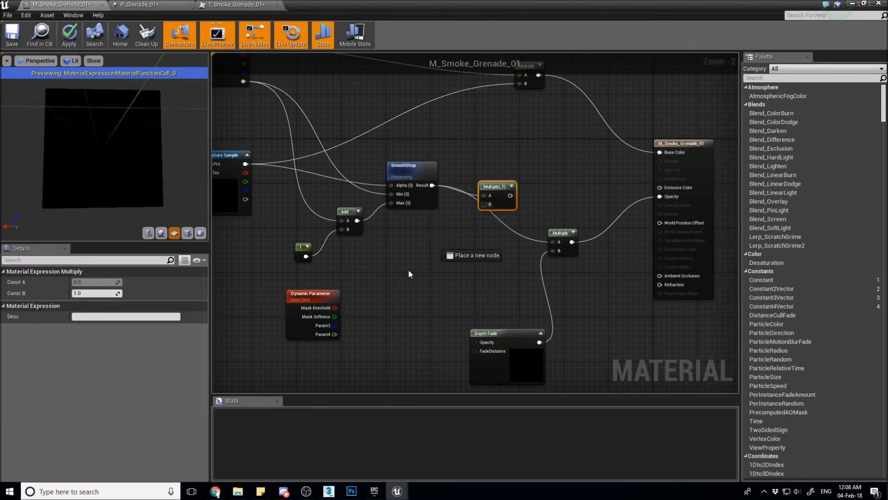
{"action": "left_click_drag", "start_coordinate": [340, 309], "coordinate": [338, 308]}
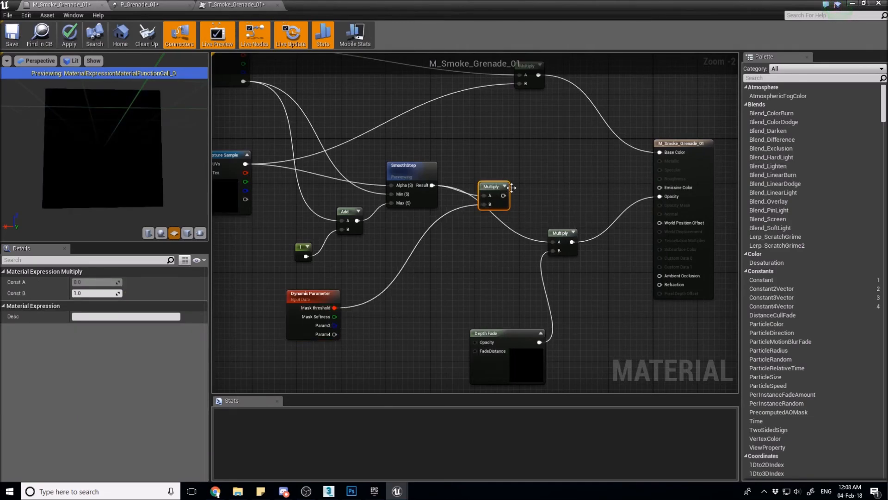
Step: Feed the new Multiply's output into a BlackBody node beside it and move the opacity Multiply down near Depth Fade
{"action": "left_click_drag", "start_coordinate": [502, 196], "coordinate": [533, 195]}
{"action": "type", "text": "blackbody"}
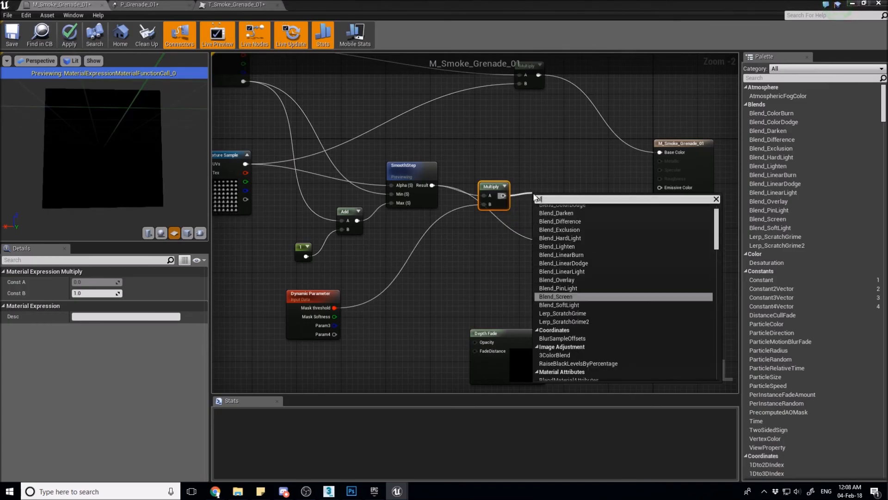
{"action": "key", "text": "Return"}
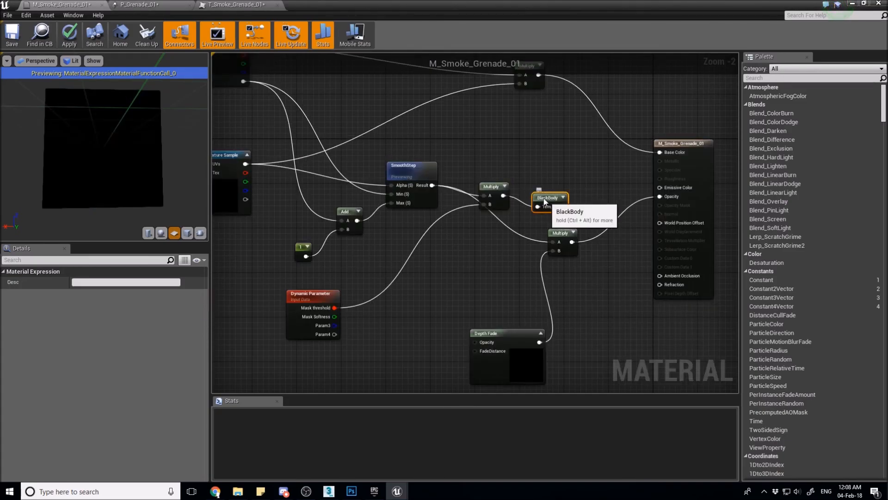
{"action": "left_click_drag", "start_coordinate": [547, 204], "coordinate": [535, 189]}
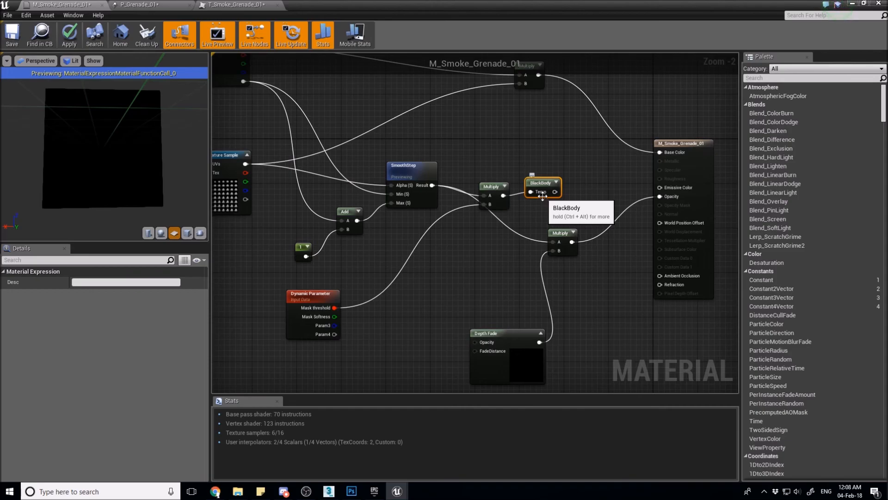
{"action": "left_click_drag", "start_coordinate": [560, 233], "coordinate": [594, 299]}
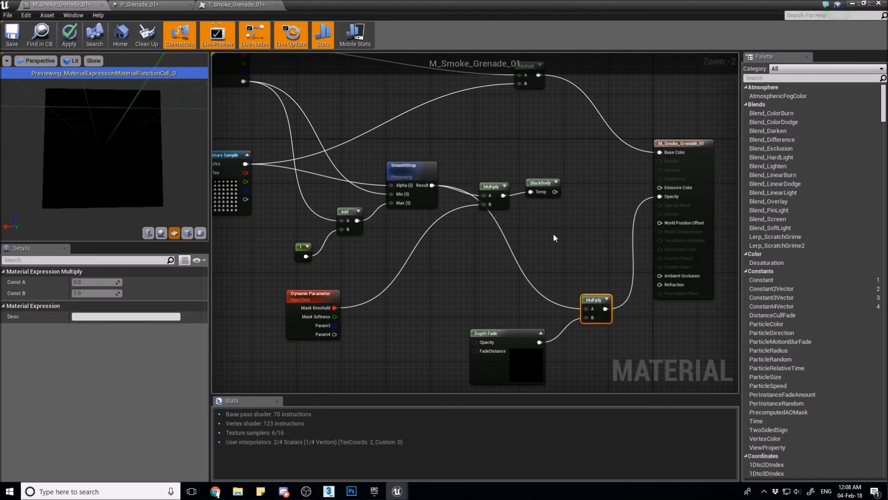
Step: Multiply the BlackBody output by Dynamic Parameter's Mask Softness in a new Multiply node and connect the product to Emissive Color
{"action": "right_click_drag", "start_coordinate": [551, 231], "coordinate": [541, 231]}
{"action": "left_click_drag", "start_coordinate": [544, 191], "coordinate": [568, 196]}
{"action": "type", "text": "mult"}
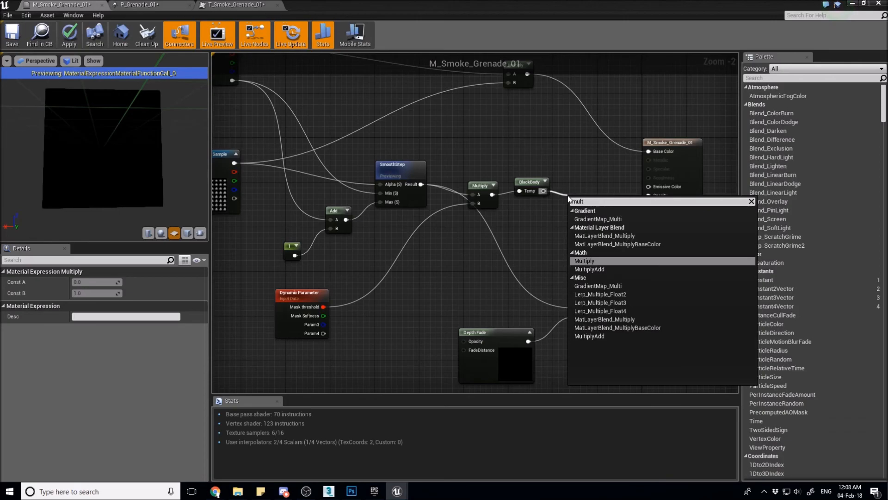
{"action": "key", "text": "Return"}
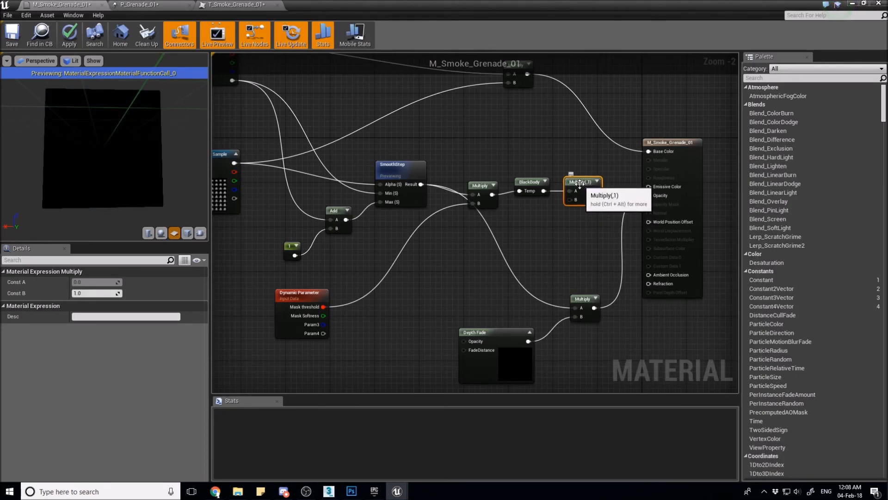
{"action": "left_click_drag", "start_coordinate": [595, 191], "coordinate": [649, 187]}
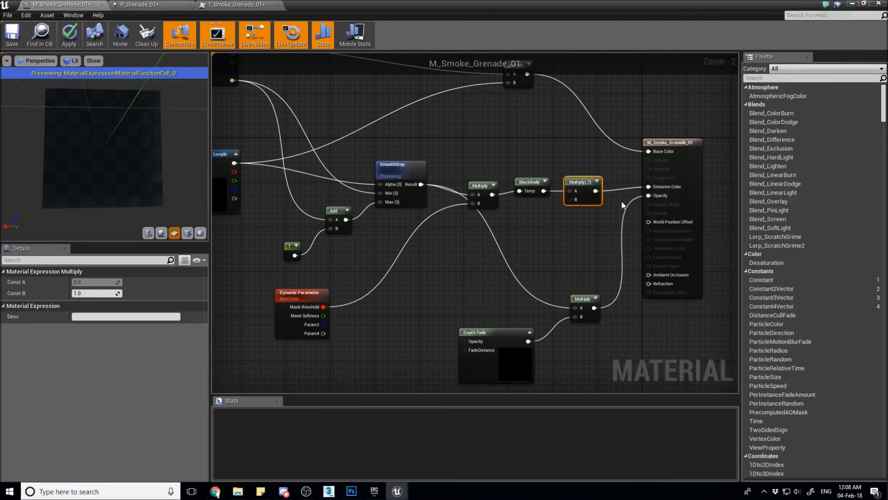
{"action": "left_click_drag", "start_coordinate": [323, 315], "coordinate": [571, 199]}
Step: Move Dynamic Parameter closer to Depth Fade and rename its first two parameters to Temp and Intes
{"action": "right_click_drag", "start_coordinate": [441, 282], "coordinate": [410, 251]}
{"action": "left_click_drag", "start_coordinate": [382, 313], "coordinate": [383, 314]}
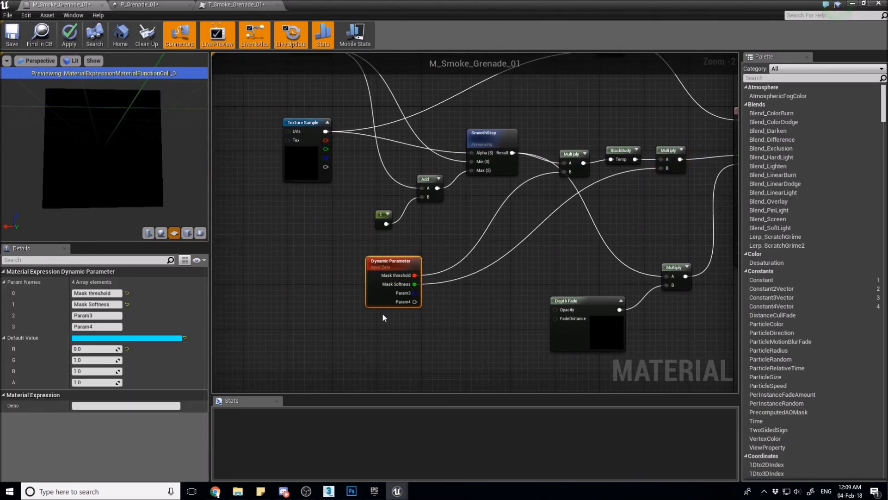
{"action": "left_click", "coordinate": [114, 292]}
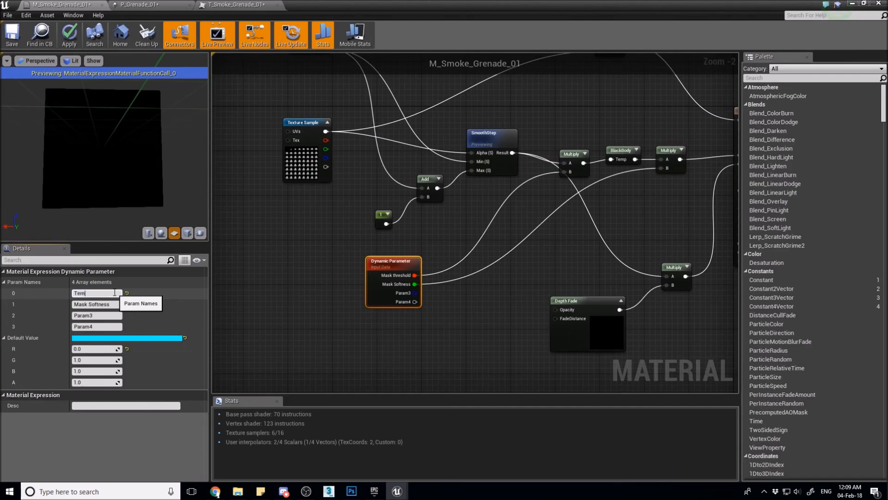
{"action": "key", "text": "Tab"}
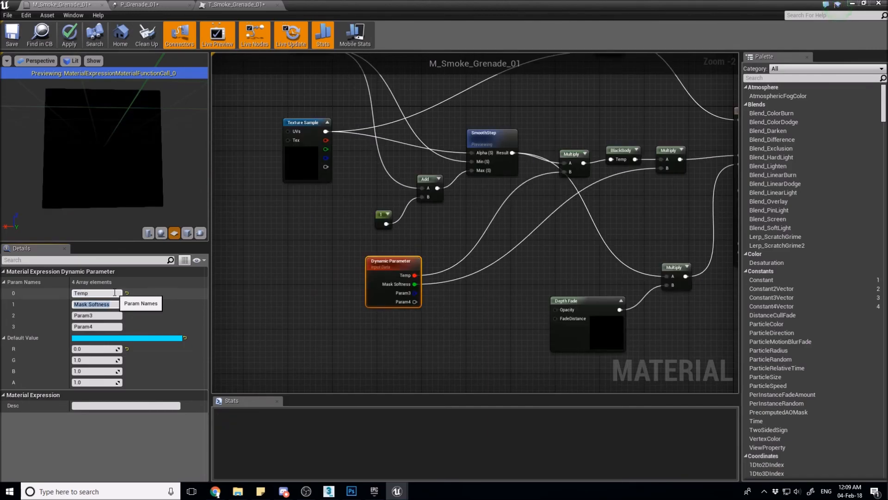
{"action": "type", "text": "Intes"}
{"action": "key", "text": "Return"}
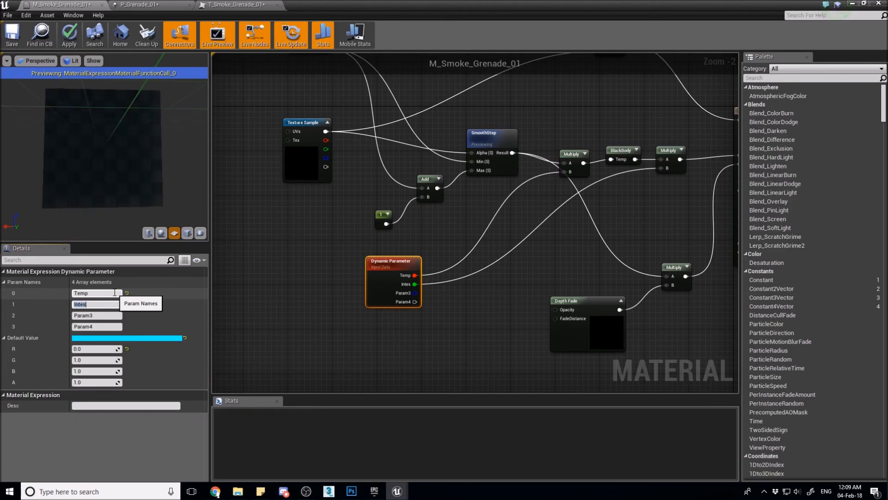
Step: Shift the SmoothStep node down and move the Add and Constant nodes away from it to tidy the graph
{"action": "left_click", "coordinate": [455, 231]}
{"action": "right_click_drag", "start_coordinate": [455, 231], "coordinate": [410, 276]}
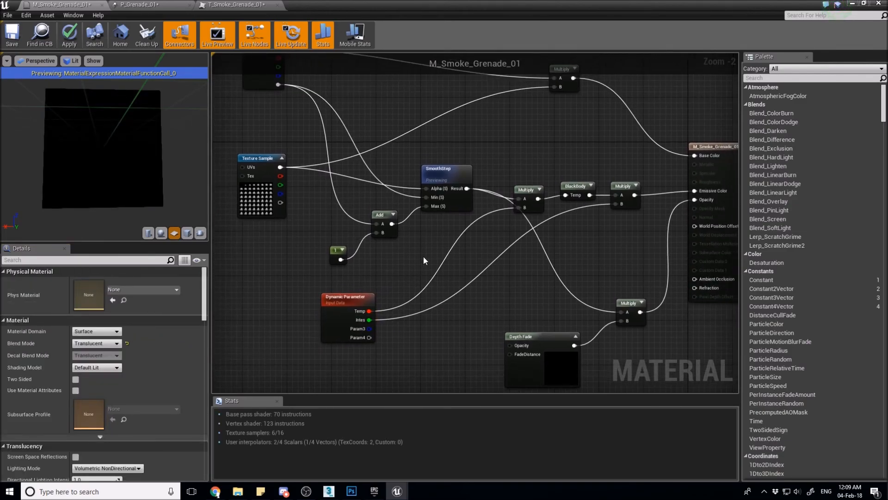
{"action": "left_click_drag", "start_coordinate": [462, 177], "coordinate": [446, 193]}
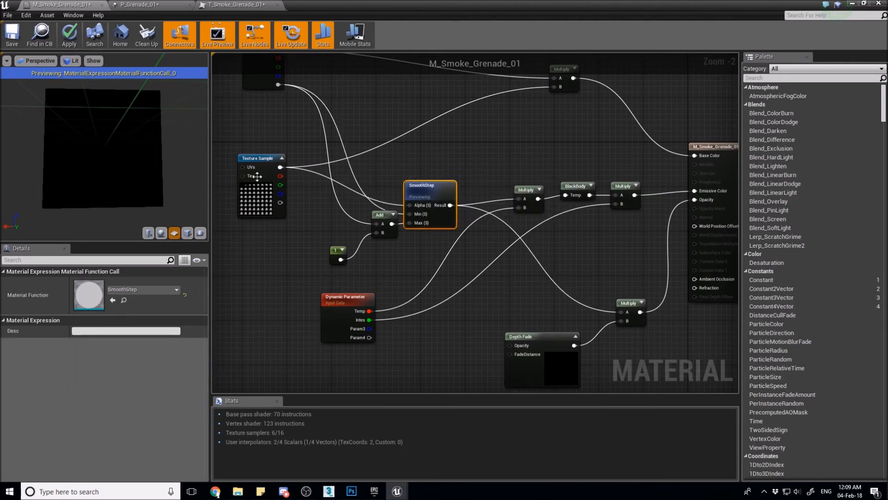
{"action": "left_click", "coordinate": [379, 220]}
{"action": "left_click", "coordinate": [336, 253], "text": "ctrl"}
{"action": "left_click_drag", "start_coordinate": [383, 226], "coordinate": [357, 231]}
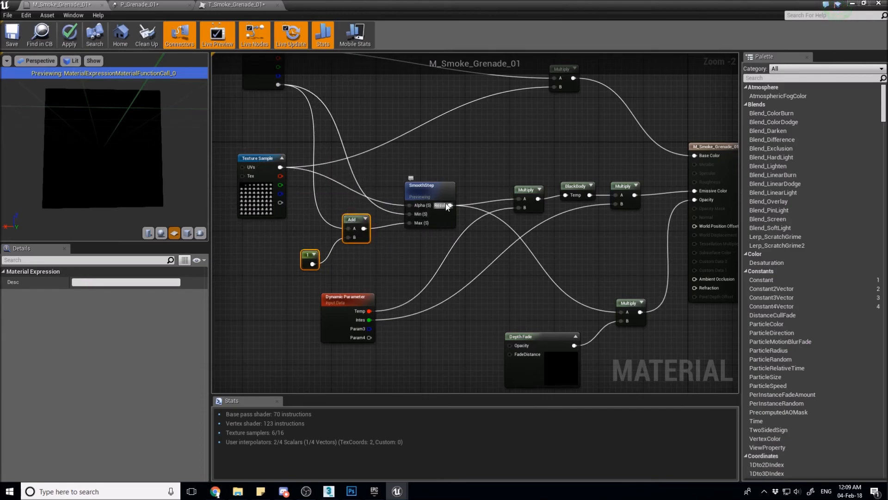
Step: Apply the changes made to the M_Smoke_Grenade_01 material
{"action": "right_click_drag", "start_coordinate": [301, 105], "coordinate": [333, 157]}
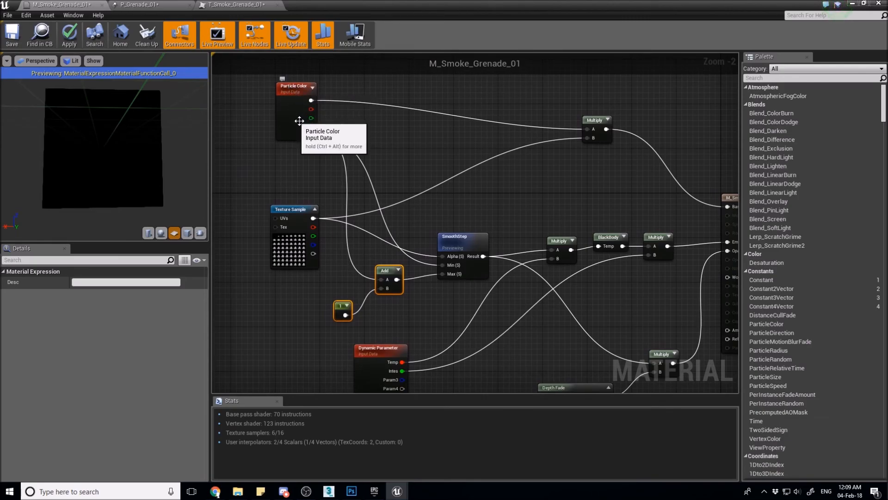
{"action": "right_click_drag", "start_coordinate": [454, 210], "coordinate": [437, 170]}
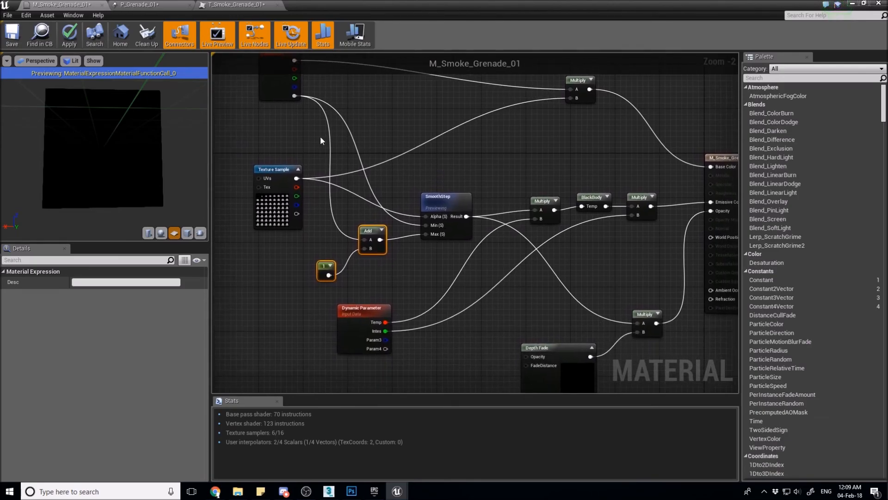
{"action": "right_click_drag", "start_coordinate": [435, 223], "coordinate": [393, 202]}
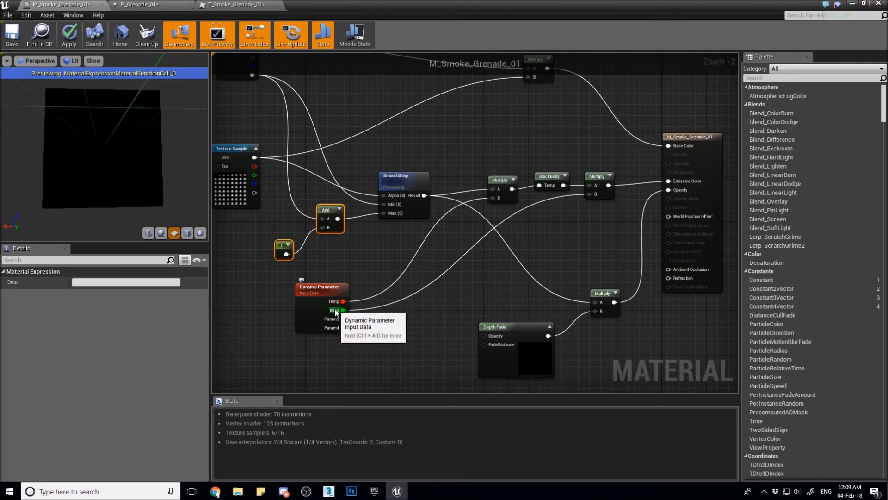
{"action": "left_click", "coordinate": [134, 5]}
{"action": "left_click", "coordinate": [79, 4]}
{"action": "left_click", "coordinate": [70, 35]}
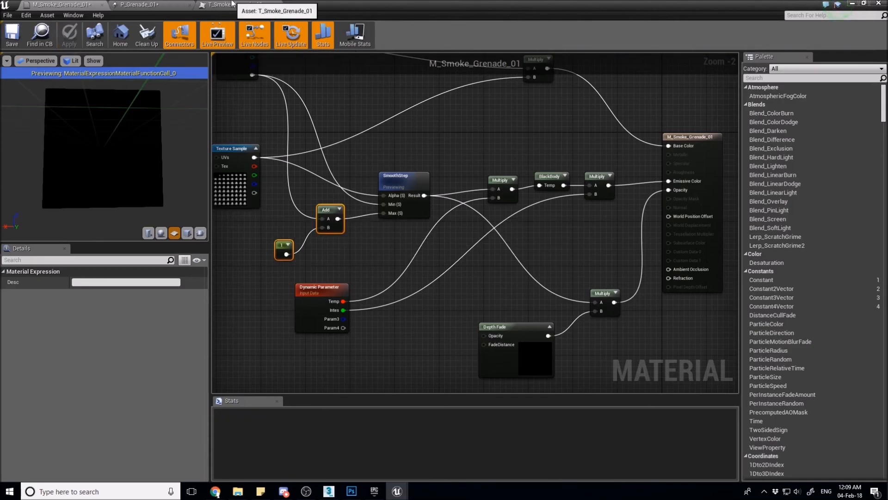
Step: Switch to the P_Grenade_01 particle system, close the T_Smoke_Grenade_01 texture, and refresh the Dynamic module
{"action": "left_click", "coordinate": [238, 5]}
{"action": "left_click", "coordinate": [174, 3]}
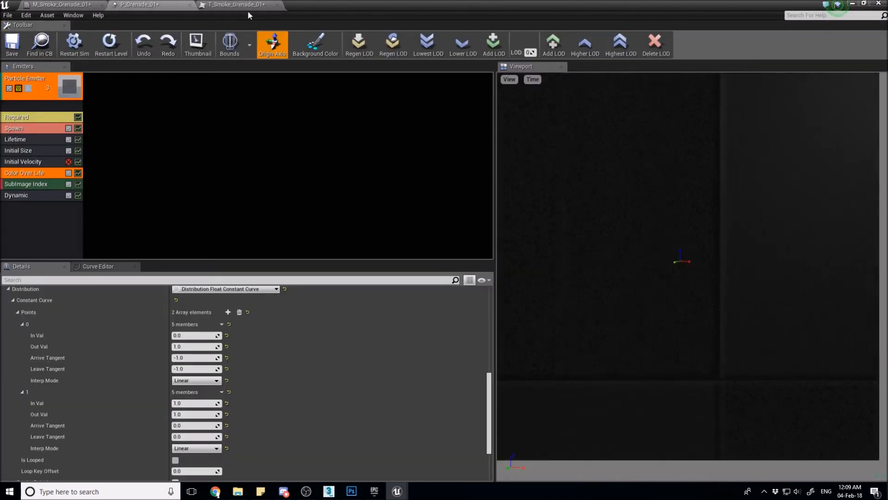
{"action": "left_click", "coordinate": [278, 5]}
{"action": "right_click", "coordinate": [34, 195]}
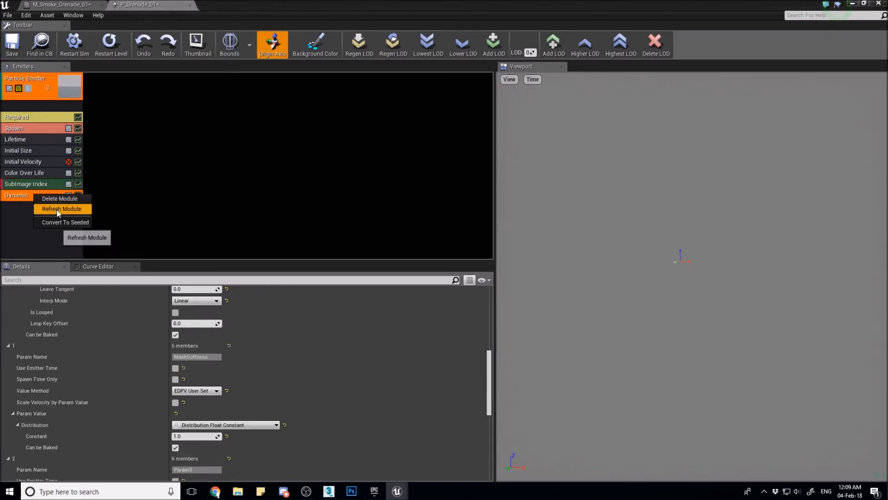
{"action": "left_click", "coordinate": [57, 209]}
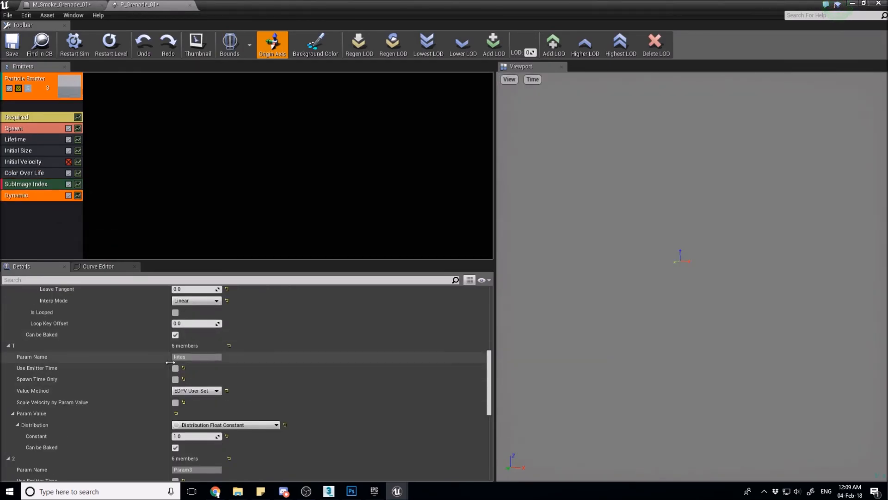
Step: Change the Temp parameter's distribution to Distribution Float Constant and set its constant to 2000
{"action": "scroll", "coordinate": [204, 393], "scroll_direction": "up", "scroll_amount": 6}
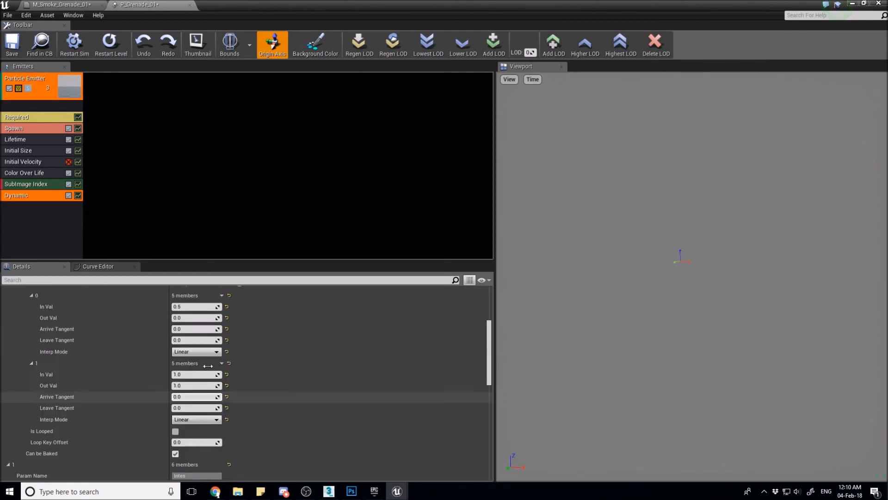
{"action": "scroll", "coordinate": [219, 356], "scroll_direction": "up", "scroll_amount": 3}
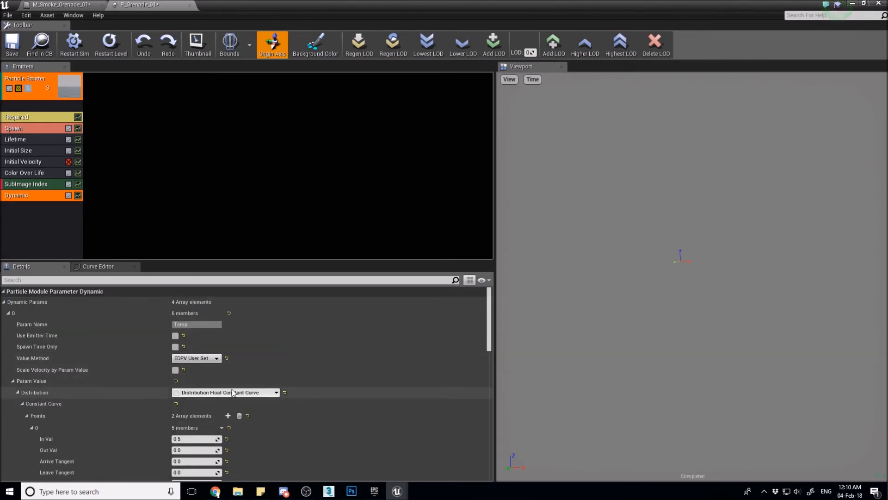
{"action": "left_click", "coordinate": [231, 392]}
{"action": "left_click", "coordinate": [240, 410]}
{"action": "left_click", "coordinate": [197, 404]}
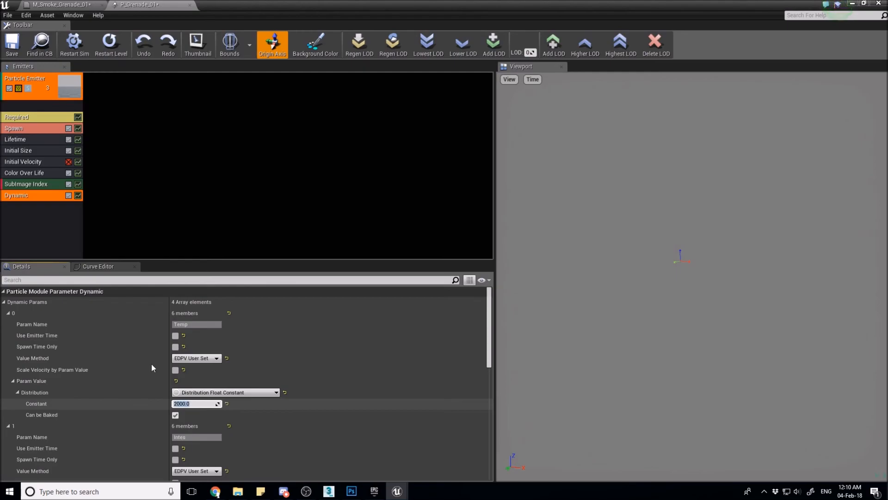
Step: In Color Over Life, set the first Alpha Over Life point to In Val 0.5 and Out Val 0
{"action": "left_click", "coordinate": [46, 172]}
{"action": "scroll", "coordinate": [174, 402], "scroll_direction": "down", "scroll_amount": 2}
{"action": "scroll", "coordinate": [174, 401], "scroll_direction": "down", "scroll_amount": 5}
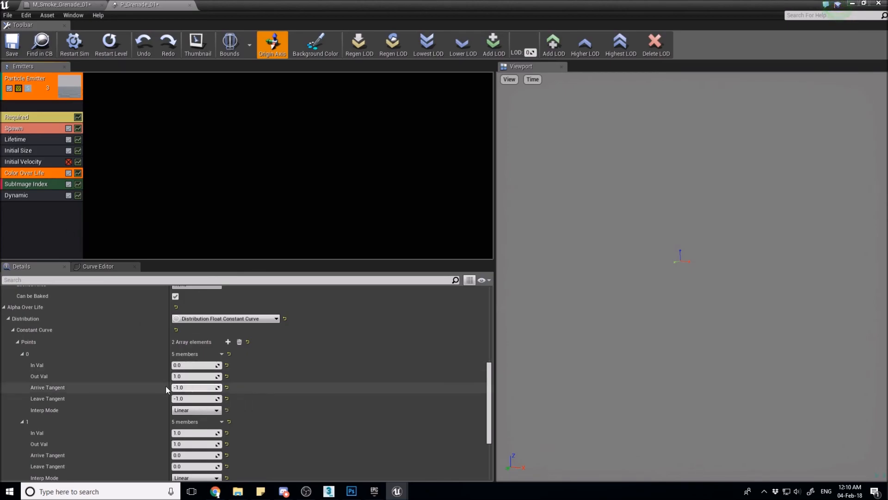
{"action": "scroll", "coordinate": [167, 391], "scroll_direction": "down", "scroll_amount": 2}
{"action": "left_click", "coordinate": [202, 332]}
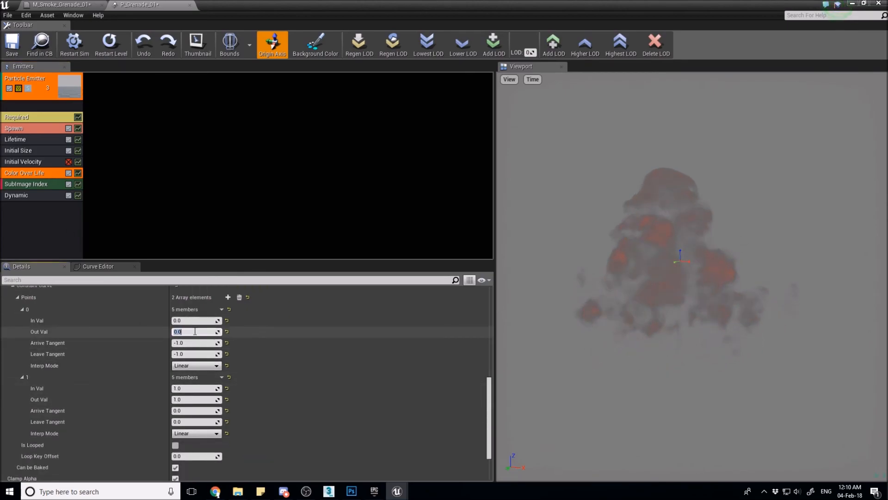
{"action": "type", "text": "0"}
{"action": "left_click", "coordinate": [199, 320]}
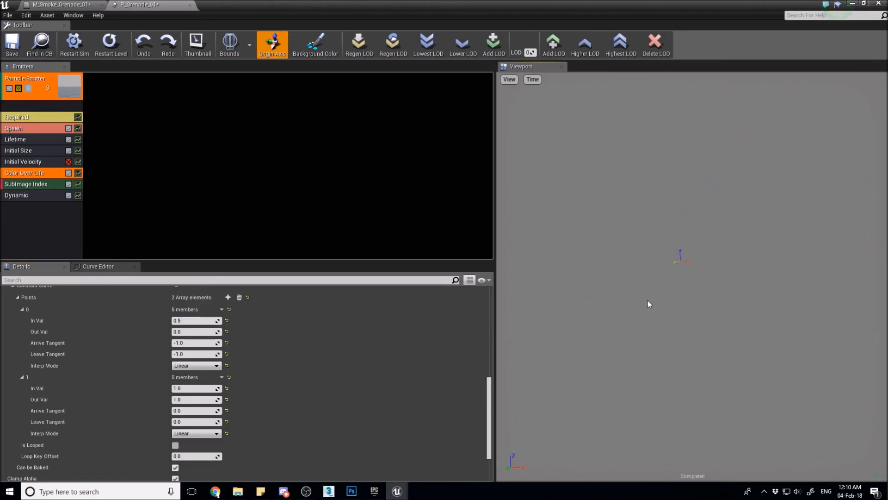
Step: In the Dynamic module, set the Intes parameter's constant to 100
{"action": "left_click", "coordinate": [32, 195]}
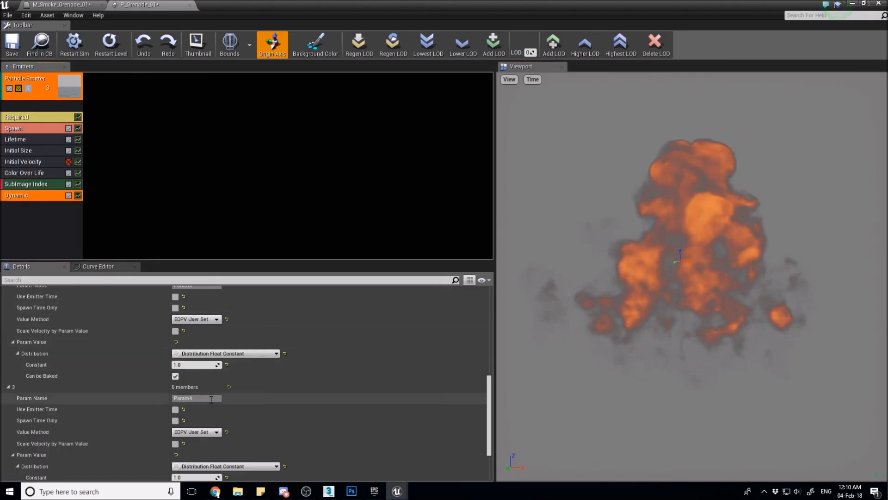
{"action": "scroll", "coordinate": [203, 407], "scroll_direction": "up", "scroll_amount": 5}
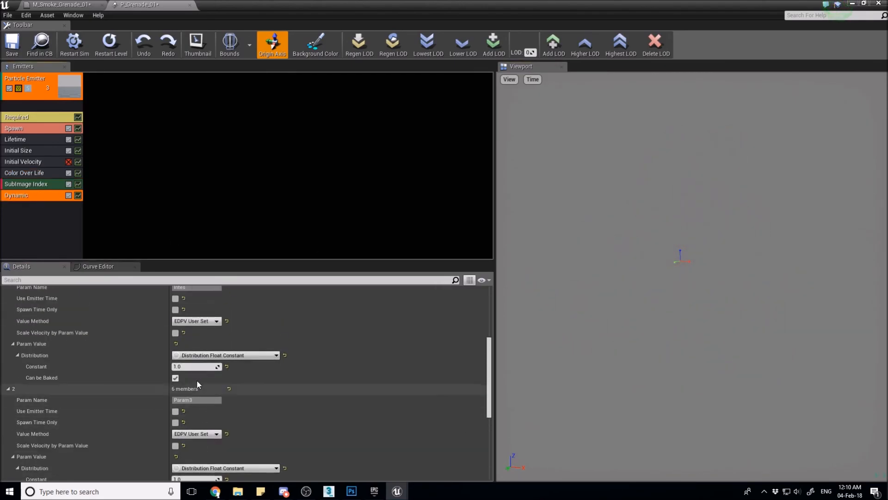
{"action": "left_click", "coordinate": [199, 367]}
{"action": "type", "text": "100"}
{"action": "key", "text": "Return"}
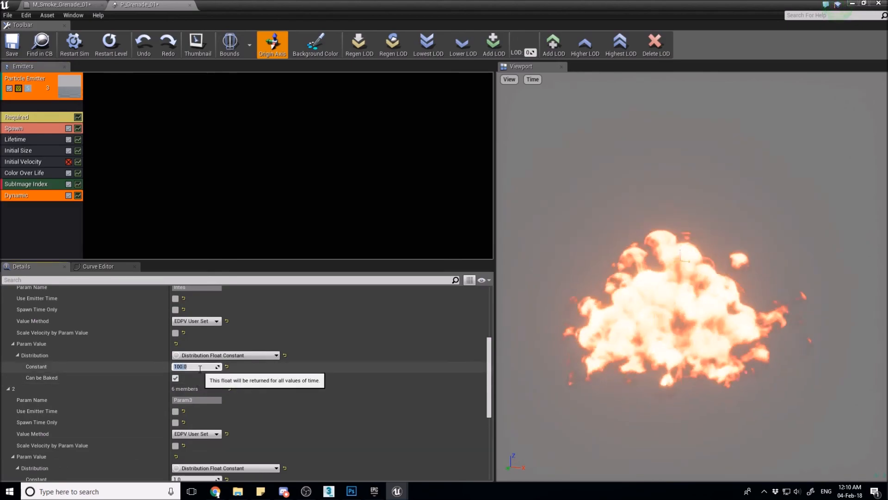
{"action": "left_click", "coordinate": [635, 330]}
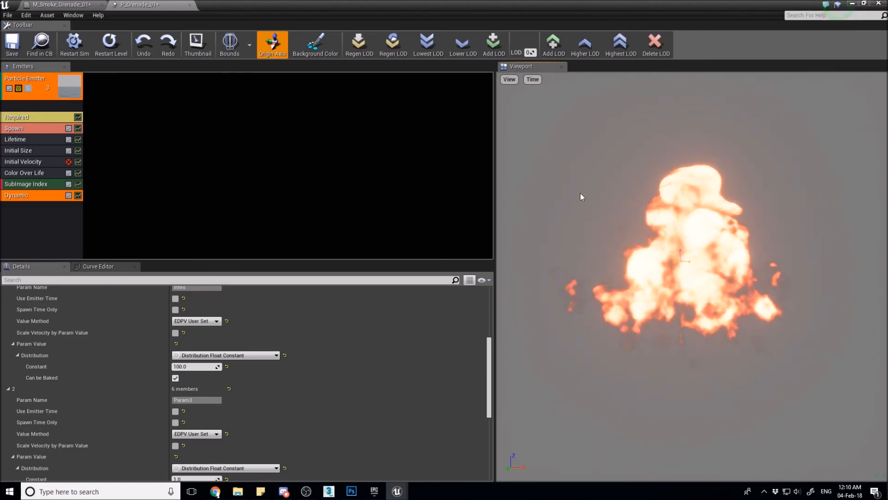
Step: Return to the M_Smoke_Grenade_01 material and move the Dynamic Parameter node down, clear of the SmoothStep group
{"action": "left_click", "coordinate": [83, 4]}
{"action": "right_click_drag", "start_coordinate": [449, 275], "coordinate": [502, 240]}
{"action": "left_click_drag", "start_coordinate": [372, 258], "coordinate": [343, 285]}
{"action": "right_click_drag", "start_coordinate": [506, 237], "coordinate": [473, 271]}
{"action": "right_click_drag", "start_coordinate": [467, 217], "coordinate": [475, 274]}
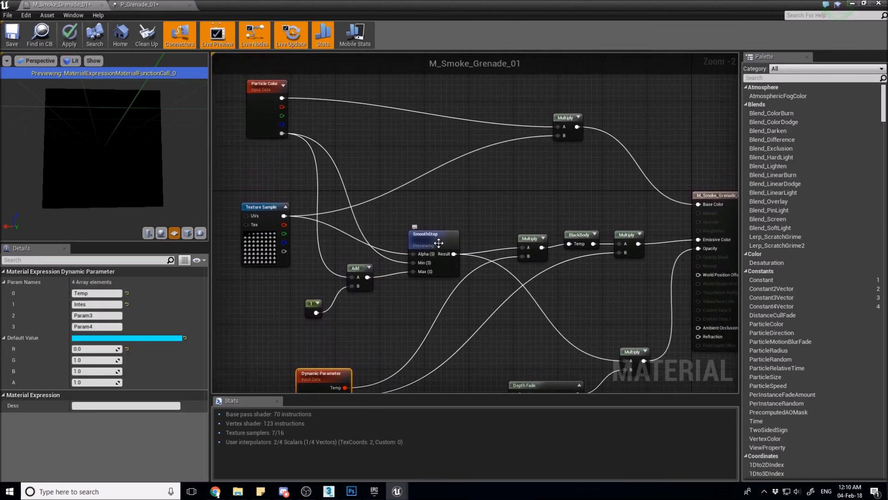
{"action": "left_click", "coordinate": [440, 243]}
Step: Add a second SmoothStep node, feed its Alpha from the first SmoothStep, and connect its Result to the Temp Multiply's A input
{"action": "right_click_drag", "start_coordinate": [482, 304], "coordinate": [465, 253]}
{"action": "right_click", "coordinate": [466, 258]}
{"action": "type", "text": "smoot"}
{"action": "key", "text": "Return"}
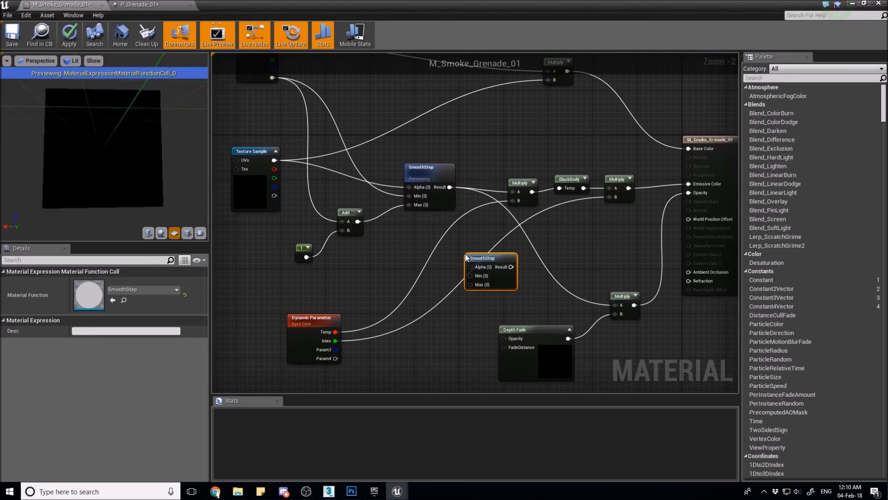
{"action": "left_click_drag", "start_coordinate": [471, 266], "coordinate": [450, 186]}
{"action": "left_click_drag", "start_coordinate": [511, 267], "coordinate": [513, 192]}
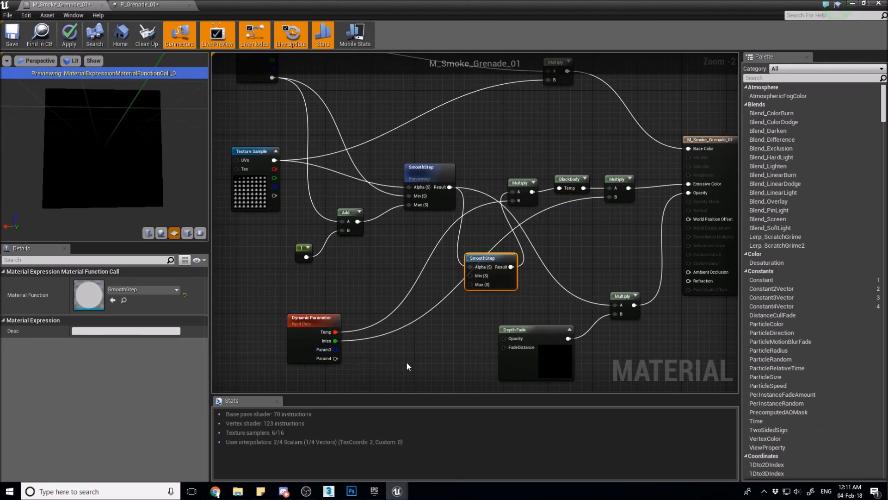
Step: Connect Param3 to the second SmoothStep's Min, and feed its Max from a new Add node summing Param3 and a new Constant
{"action": "left_click", "coordinate": [401, 369]}
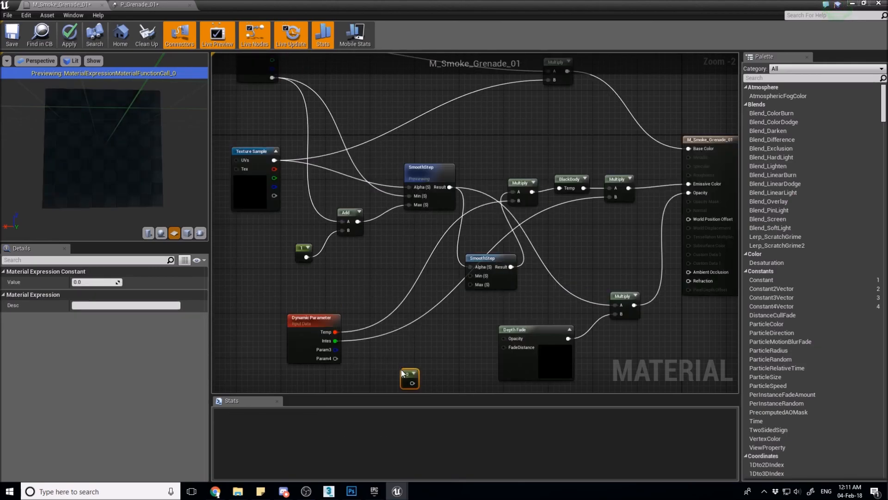
{"action": "left_click", "coordinate": [425, 344]}
{"action": "left_click_drag", "start_coordinate": [412, 383], "coordinate": [336, 344]}
{"action": "left_click_drag", "start_coordinate": [445, 352], "coordinate": [470, 279]}
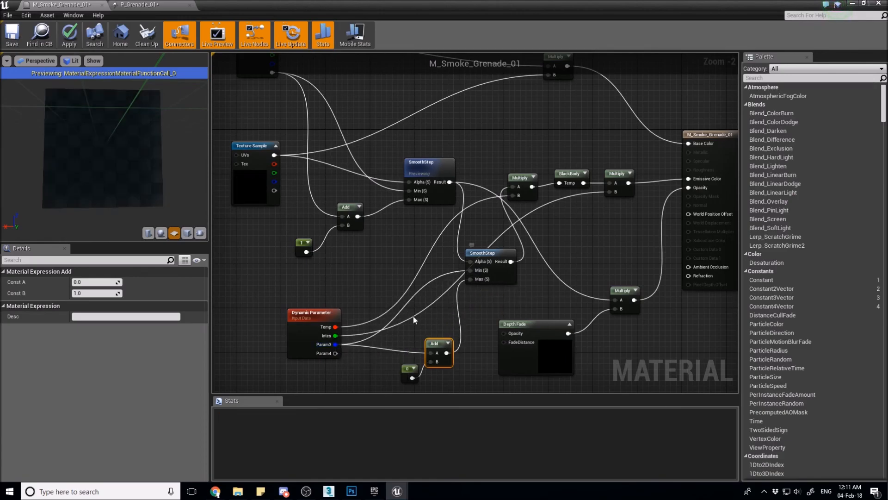
Step: Rename Dynamic Parameter's third parameter to Fire Threshold and set the Constant feeding the new Add node to 1
{"action": "left_click", "coordinate": [310, 321]}
{"action": "left_click", "coordinate": [107, 315]}
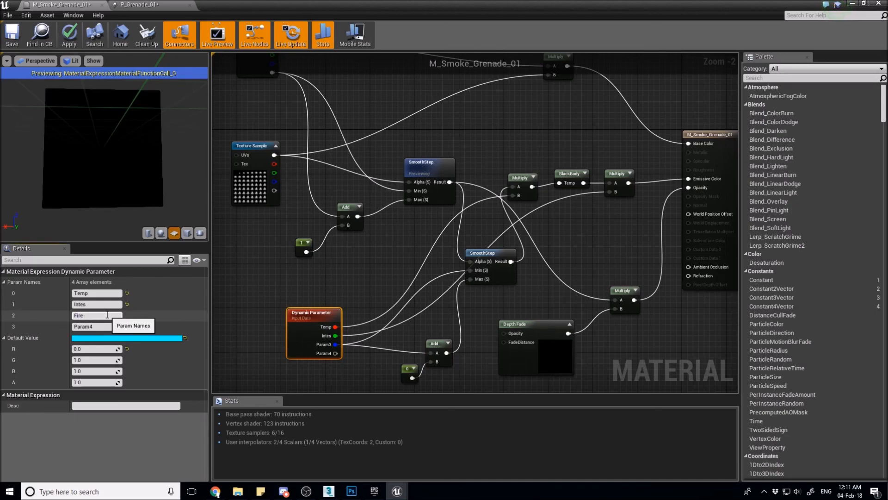
{"action": "type", "text": "Fire Threshold"}
{"action": "key", "text": "Return"}
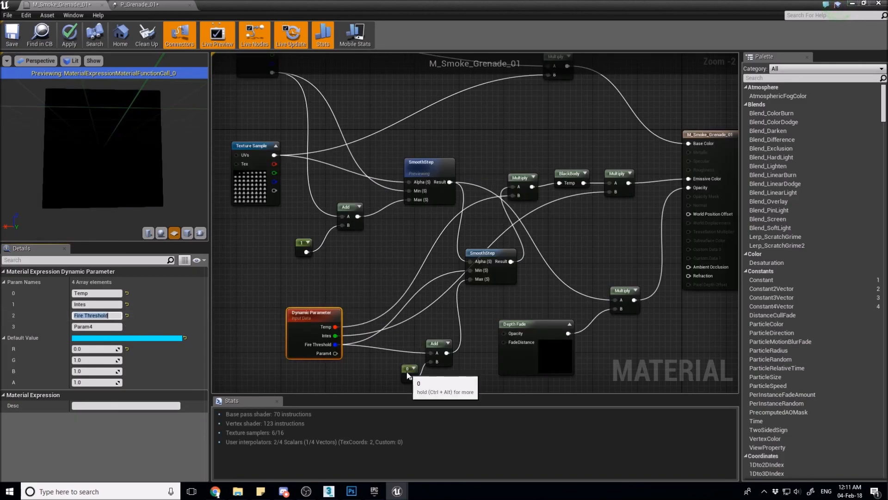
{"action": "left_click", "coordinate": [406, 371]}
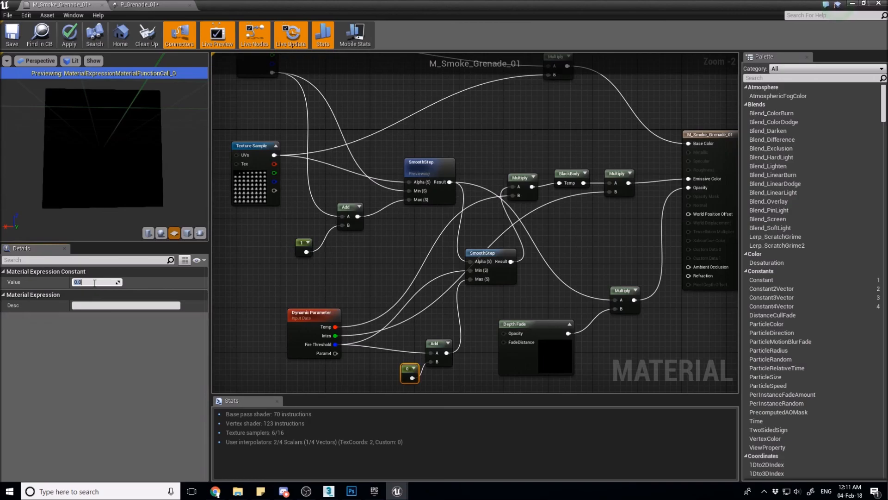
{"action": "type", "text": "1"}
{"action": "key", "text": "Return"}
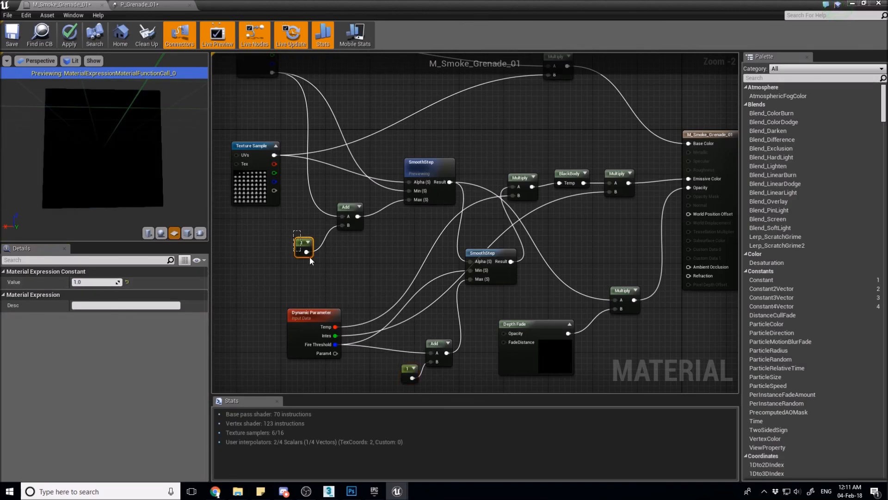
Step: Move the new Constant and Add nodes down and spread them apart beside Dynamic Parameter
{"action": "left_click", "coordinate": [381, 355]}
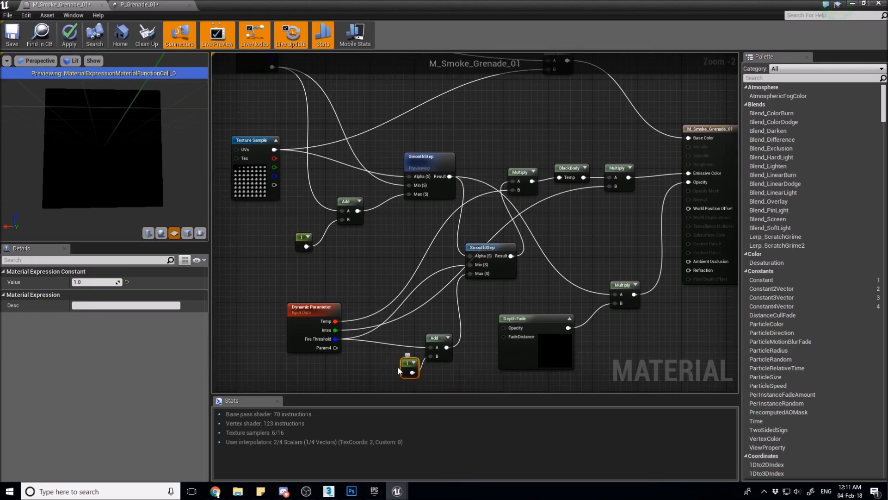
{"action": "left_click_drag", "start_coordinate": [404, 370], "coordinate": [347, 387]}
{"action": "left_click_drag", "start_coordinate": [436, 291], "coordinate": [431, 321]}
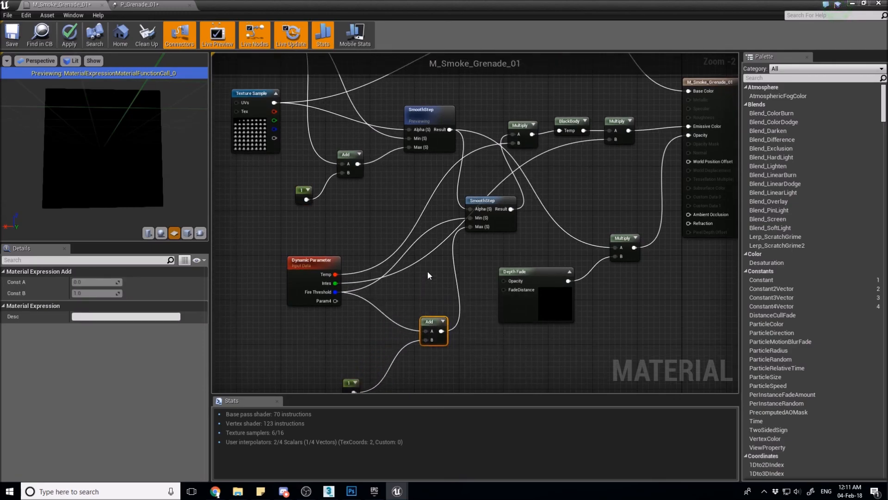
Step: Spread out the Particle Color, Texture Sample and first SmoothStep node group to tidy the material graph
{"action": "right_click_drag", "start_coordinate": [453, 194], "coordinate": [445, 213]}
{"action": "right_click_drag", "start_coordinate": [552, 189], "coordinate": [496, 185]}
{"action": "left_click_drag", "start_coordinate": [567, 123], "coordinate": [477, 151]}
{"action": "scroll", "coordinate": [484, 153], "scroll_direction": "down", "scroll_amount": 2}
{"action": "right_click_drag", "start_coordinate": [403, 99], "coordinate": [508, 178]}
{"action": "left_click_drag", "start_coordinate": [511, 179], "coordinate": [399, 263]}
{"action": "left_click_drag", "start_coordinate": [470, 168], "coordinate": [394, 270]}
{"action": "left_click_drag", "start_coordinate": [472, 200], "coordinate": [454, 204]}
{"action": "left_click_drag", "start_coordinate": [370, 194], "coordinate": [317, 200]}
{"action": "left_click_drag", "start_coordinate": [374, 137], "coordinate": [319, 133]}
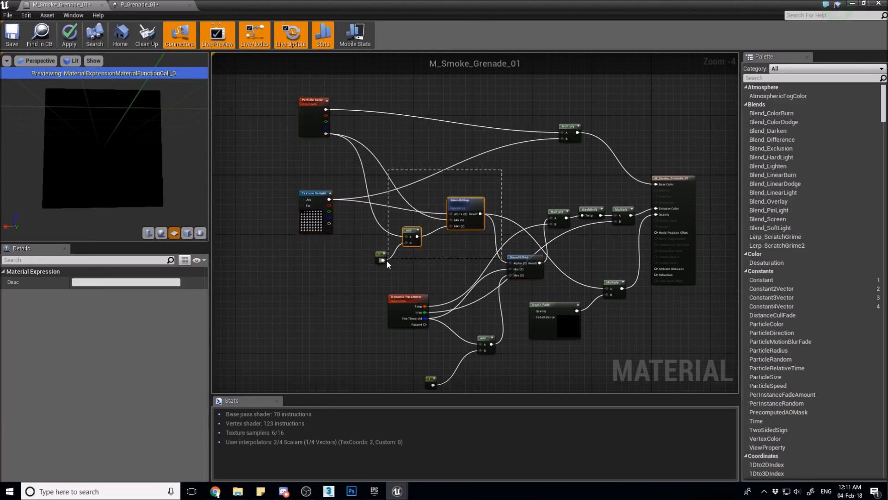
{"action": "left_click_drag", "start_coordinate": [458, 206], "coordinate": [429, 198]}
Step: Apply the material changes and refresh the Dynamic module in the P_Grenade_01 particle system
{"action": "right_click_drag", "start_coordinate": [513, 238], "coordinate": [414, 167]}
{"action": "left_click", "coordinate": [69, 35]}
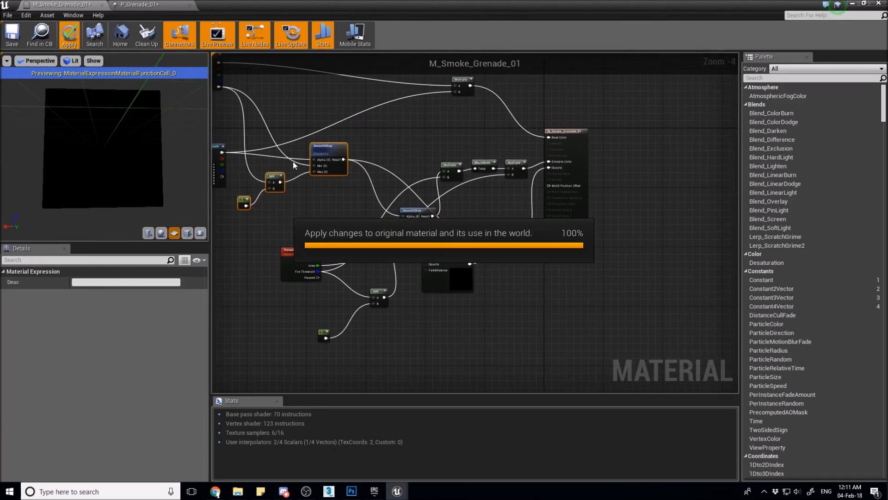
{"action": "left_click", "coordinate": [139, 5]}
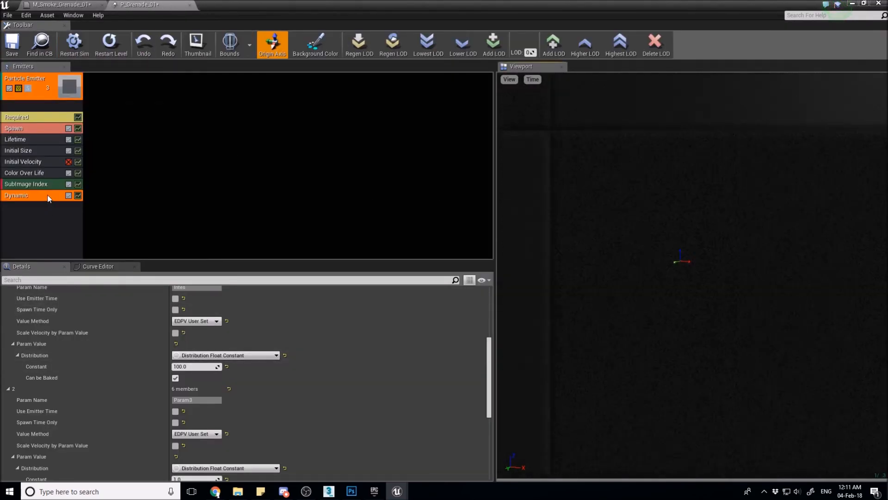
{"action": "right_click", "coordinate": [43, 195]}
{"action": "left_click", "coordinate": [93, 206]}
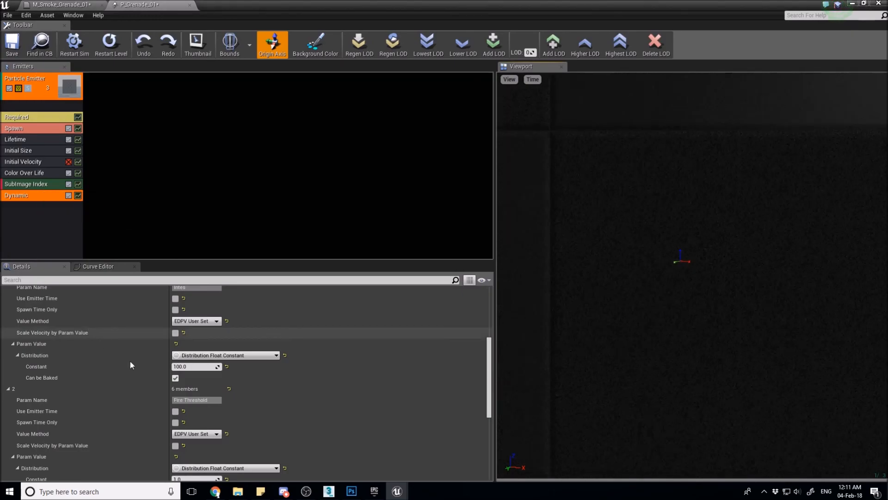
Step: Try a constant value of 0 for the Fire Threshold parameter
{"action": "scroll", "coordinate": [296, 393], "scroll_direction": "down", "scroll_amount": 3}
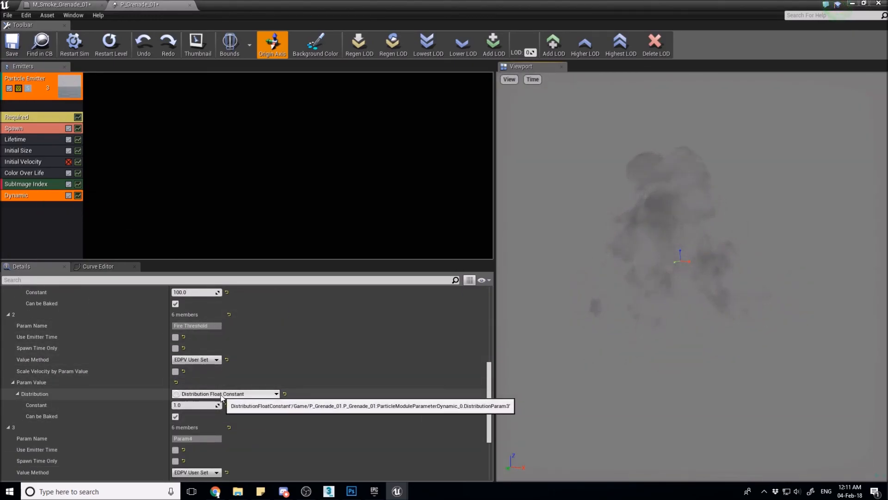
{"action": "left_click", "coordinate": [195, 405]}
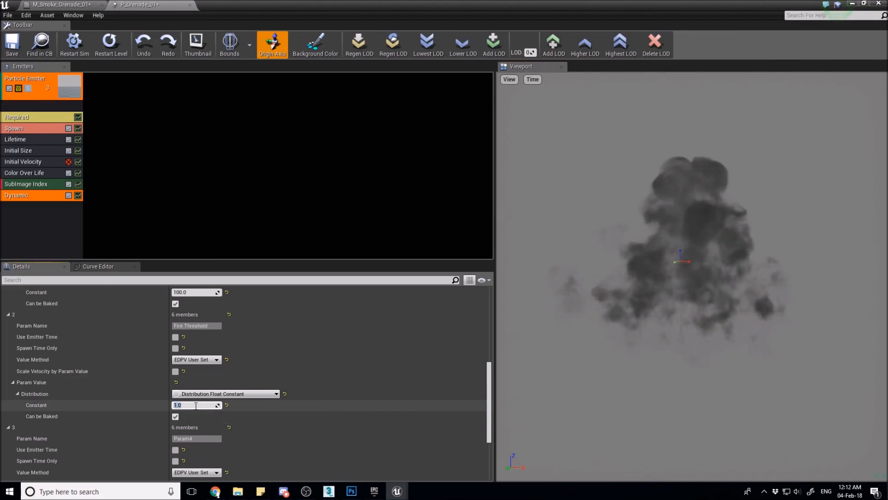
{"action": "type", "text": "0"}
{"action": "key", "text": "Return"}
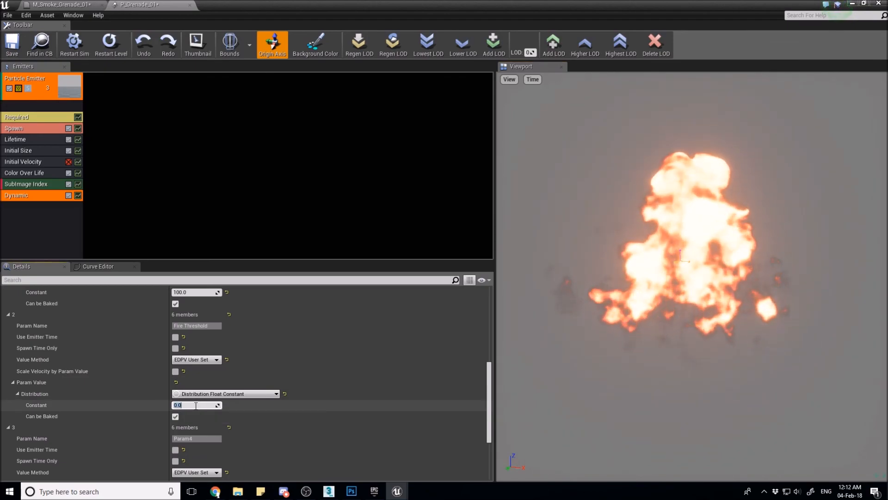
Step: Change Fire Threshold's distribution to Distribution Float Constant Curve and add two points to its curve
{"action": "left_click", "coordinate": [229, 394]}
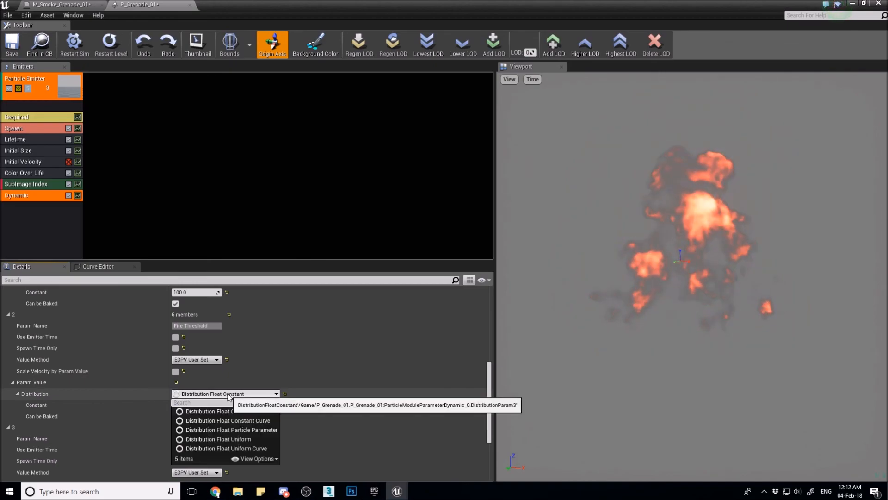
{"action": "left_click", "coordinate": [260, 421]}
{"action": "left_click", "coordinate": [22, 405]}
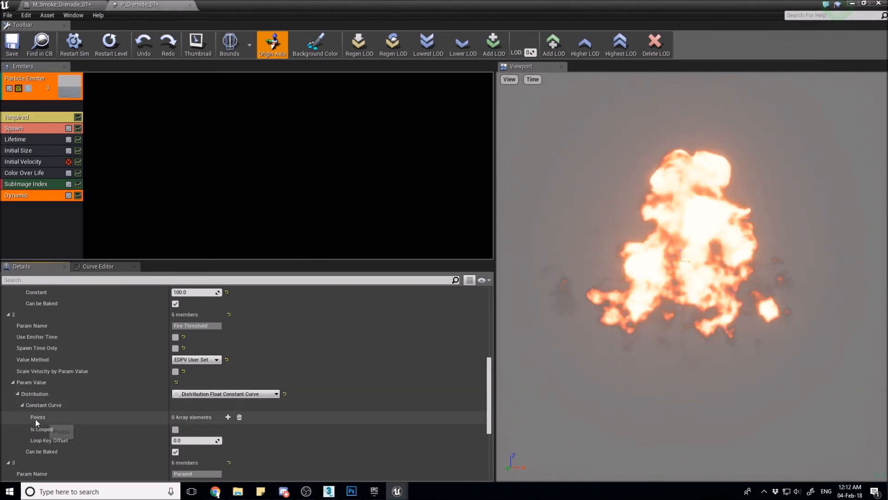
{"action": "left_click", "coordinate": [228, 418]}
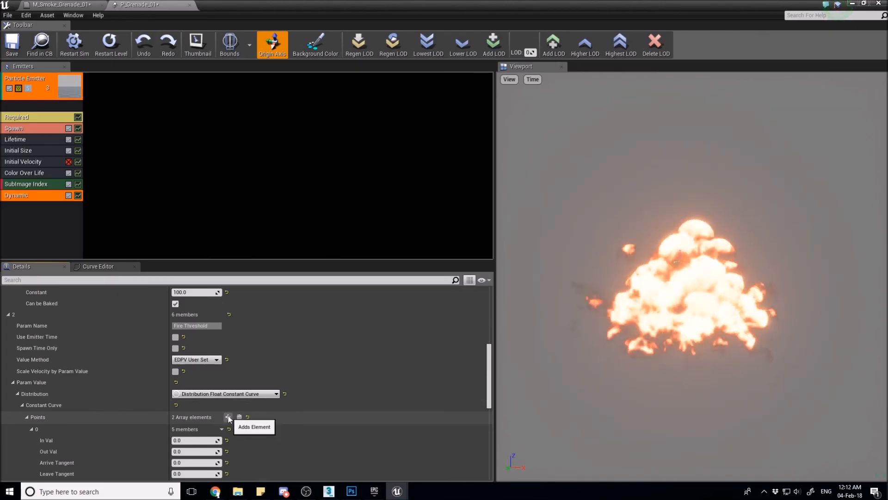
{"action": "scroll", "coordinate": [227, 414], "scroll_direction": "down", "scroll_amount": 5}
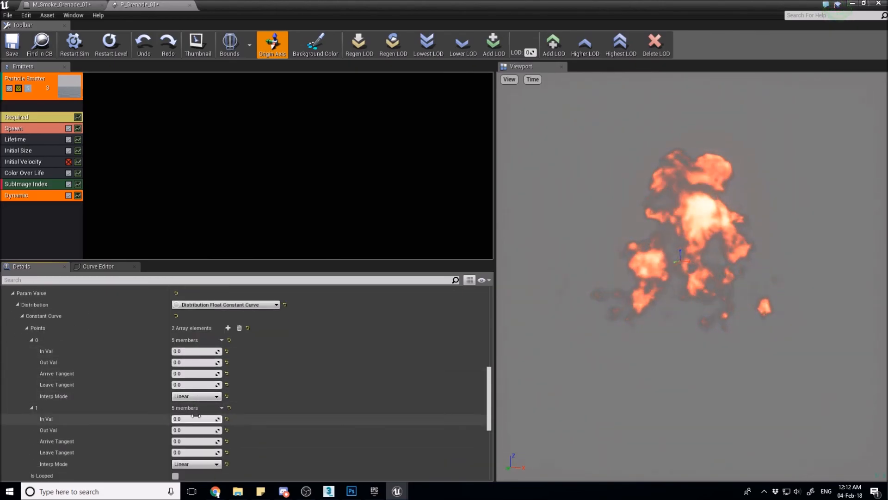
Step: Set the second Fire Threshold curve point's In Val to 1 and its Out Val to 1
{"action": "type", "text": "1"}
{"action": "key", "text": "Return"}
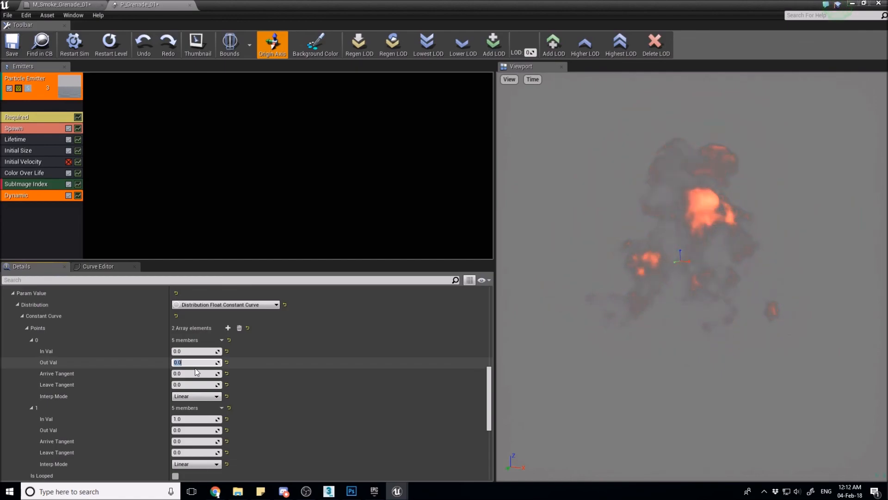
{"action": "type", "text": "1"}
{"action": "key", "text": "Return"}
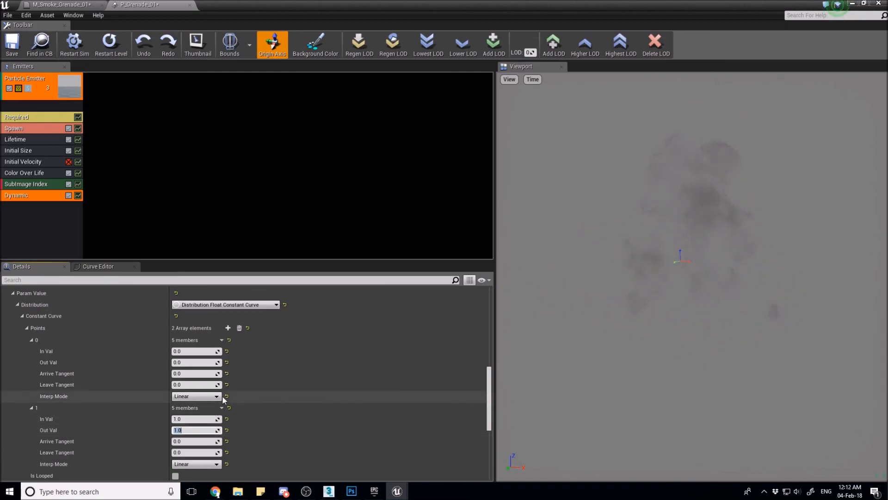
Step: Try 0.5 and 0.3 as the second Fire Threshold point's In Val, set it to 0.2, and replay the particle simulation
{"action": "left_click", "coordinate": [194, 418]}
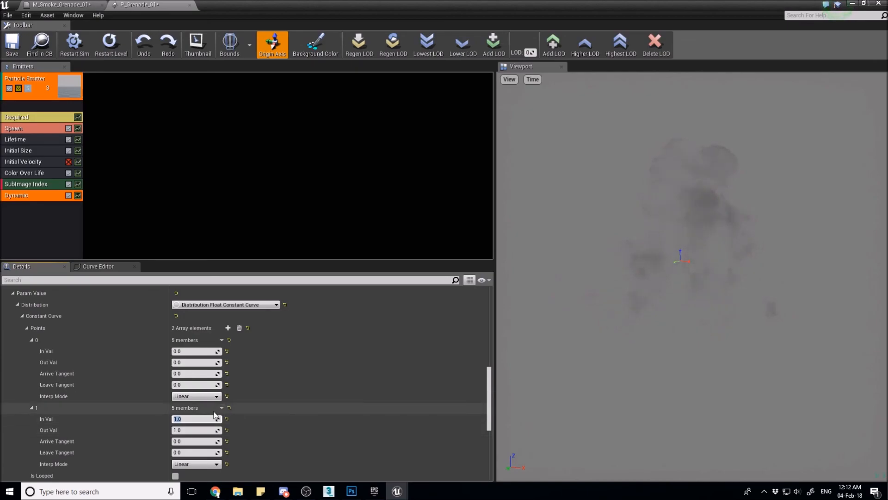
{"action": "type", "text": "0.5"}
{"action": "key", "text": "Return"}
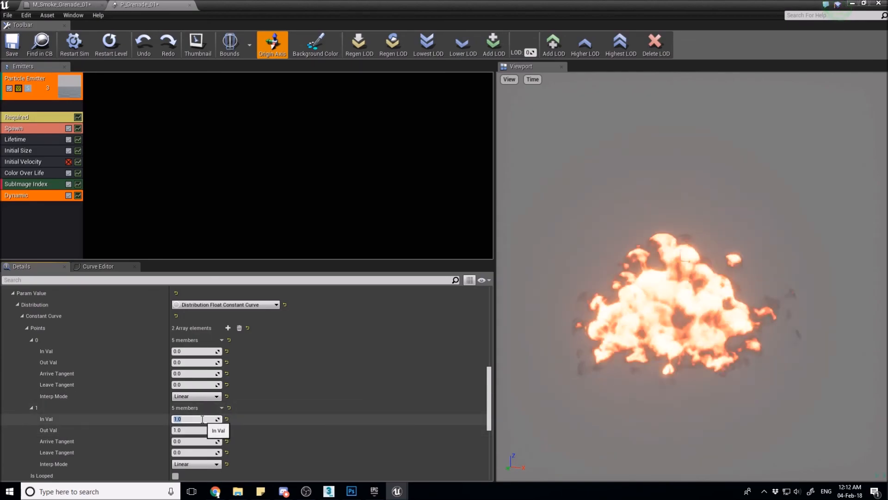
{"action": "type", "text": "0.3"}
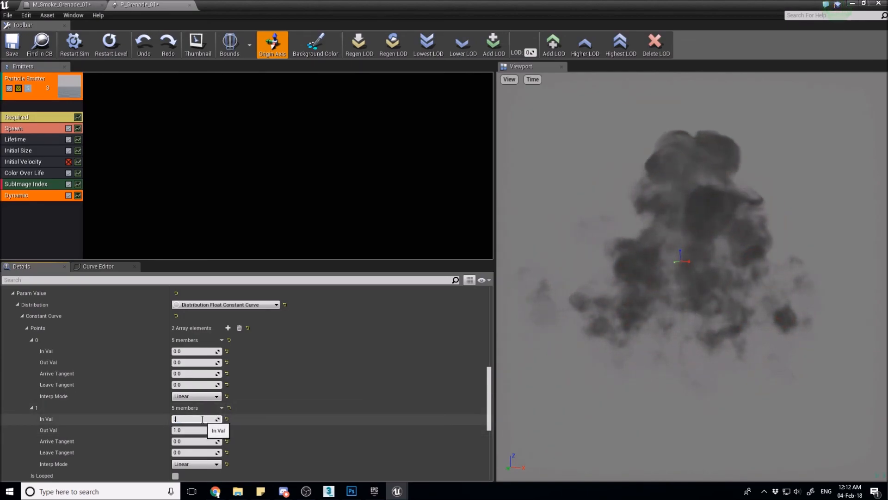
{"action": "key", "text": "Return"}
{"action": "type", "text": "0.2"}
{"action": "key", "text": "Return"}
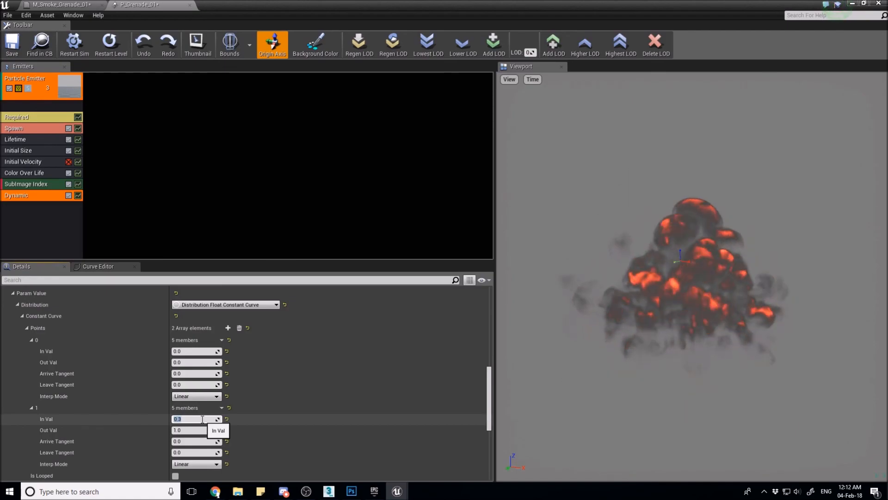
{"action": "left_click", "coordinate": [600, 327]}
{"action": "key", "text": "space"}
{"action": "key", "text": "space"}
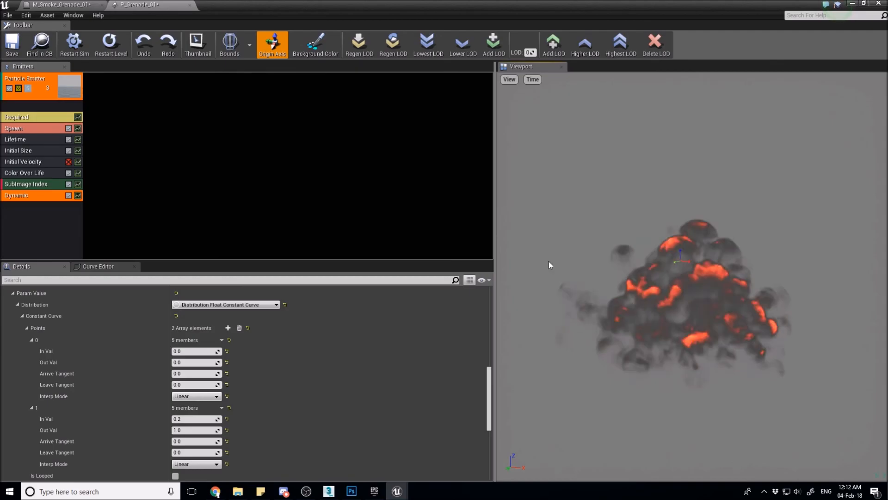
Step: Check the M_Smoke_Grenade_01 material graph and set the Intes parameter's constant to 300 in P_Grenade_01's Dynamic module
{"action": "left_click", "coordinate": [69, 4]}
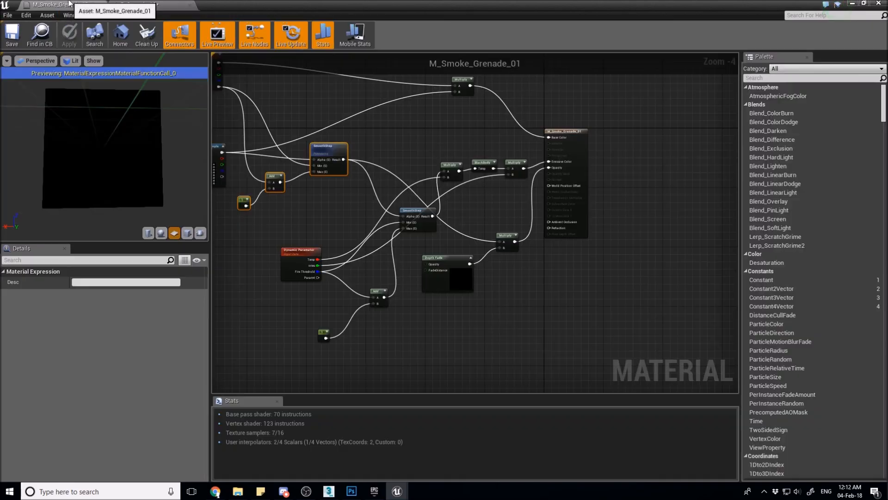
{"action": "left_click", "coordinate": [139, 4]}
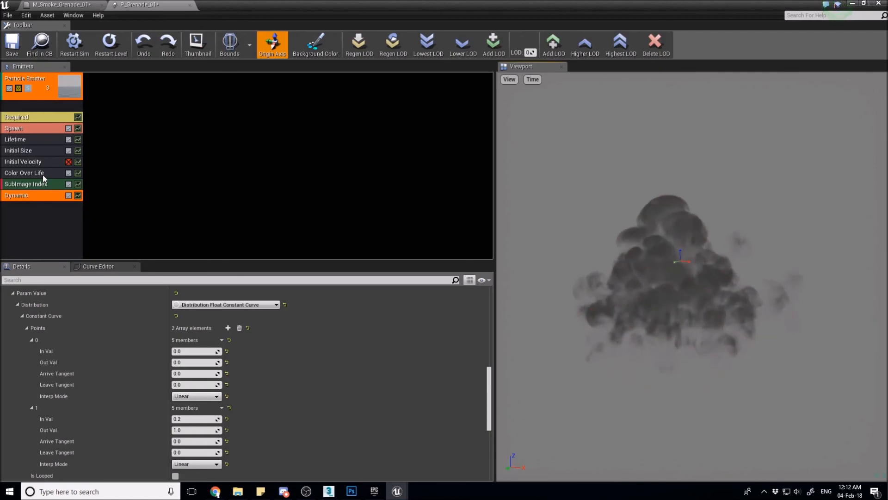
{"action": "scroll", "coordinate": [121, 398], "scroll_direction": "down", "scroll_amount": 2}
{"action": "scroll", "coordinate": [120, 398], "scroll_direction": "down", "scroll_amount": 2}
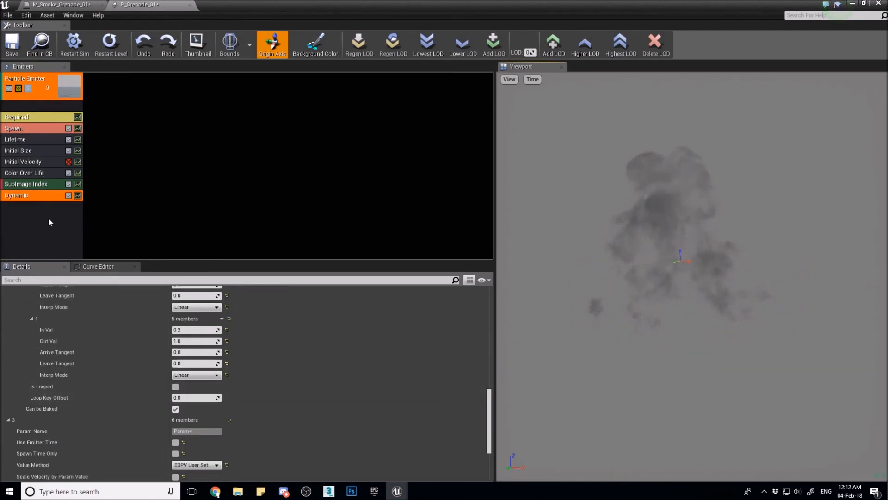
{"action": "scroll", "coordinate": [129, 381], "scroll_direction": "up", "scroll_amount": 7}
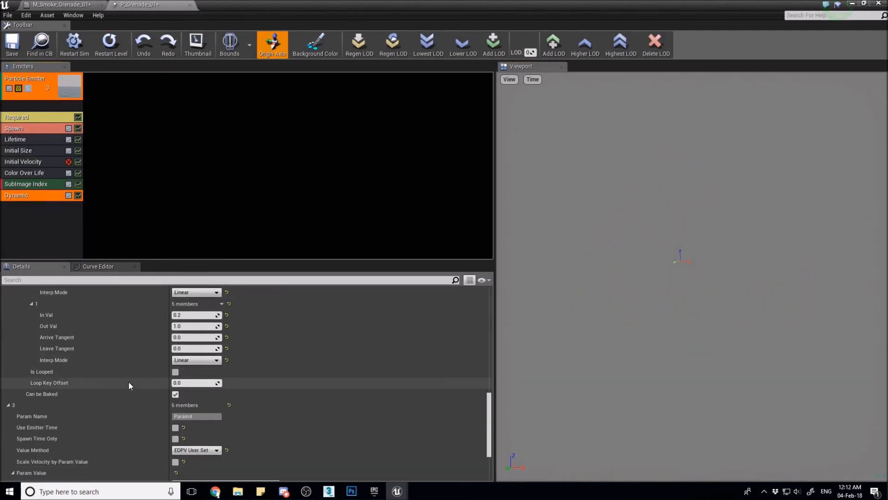
{"action": "scroll", "coordinate": [129, 380], "scroll_direction": "up", "scroll_amount": 5}
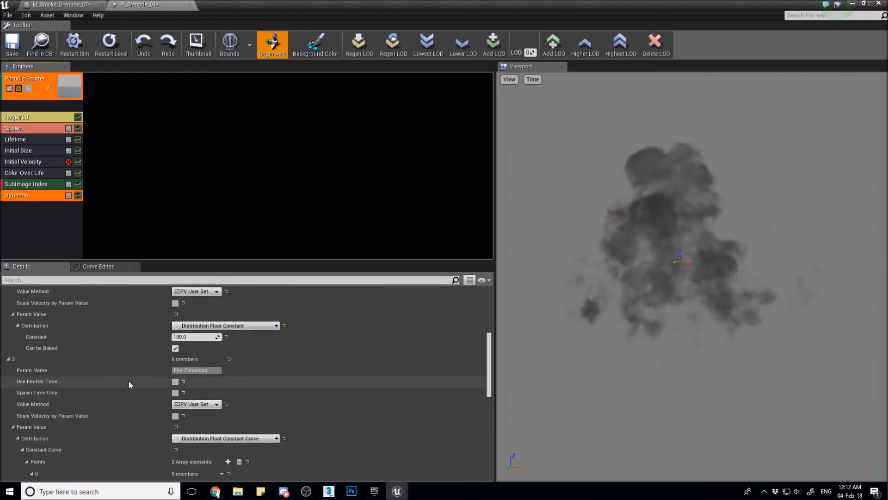
{"action": "left_click", "coordinate": [201, 397]}
{"action": "type", "text": "300"}
{"action": "key", "text": "Return"}
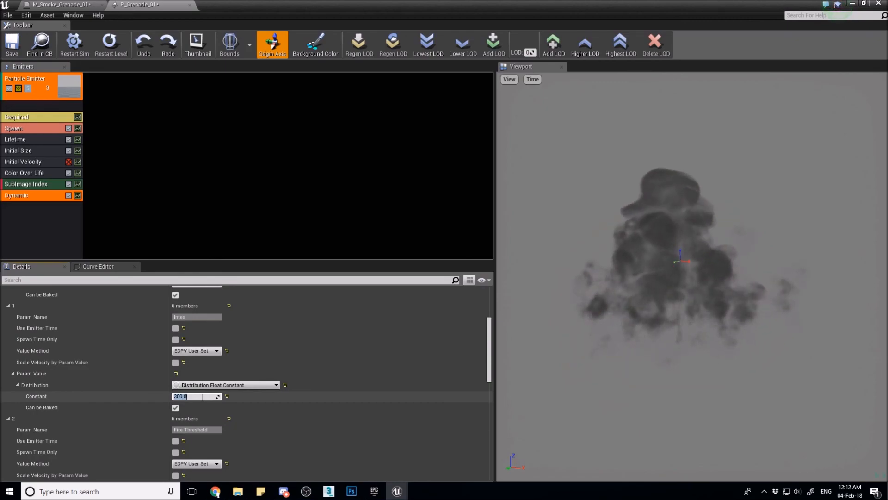
Step: Preview the particle effect in slow motion at 1% and 10% AnimSpeed, and restore the speed to 100%
{"action": "left_click", "coordinate": [533, 79]}
{"action": "left_click", "coordinate": [542, 195]}
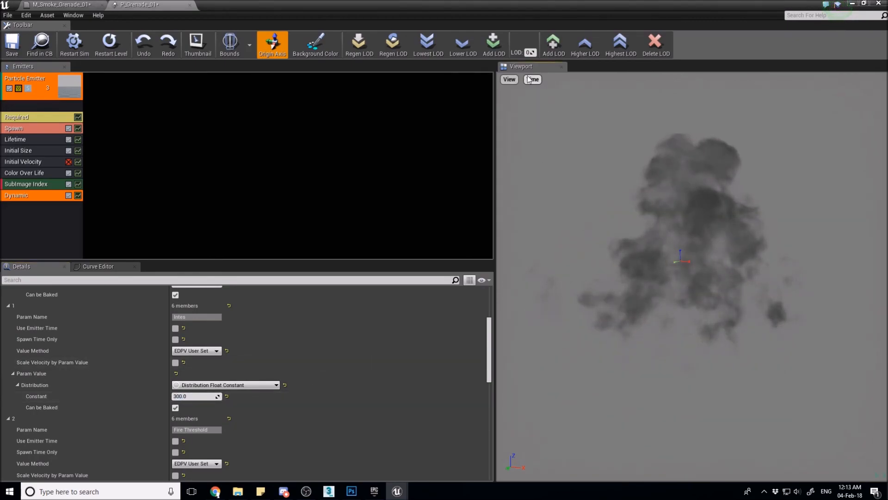
{"action": "left_click", "coordinate": [532, 79]}
{"action": "mouse_move", "coordinate": [535, 124]}
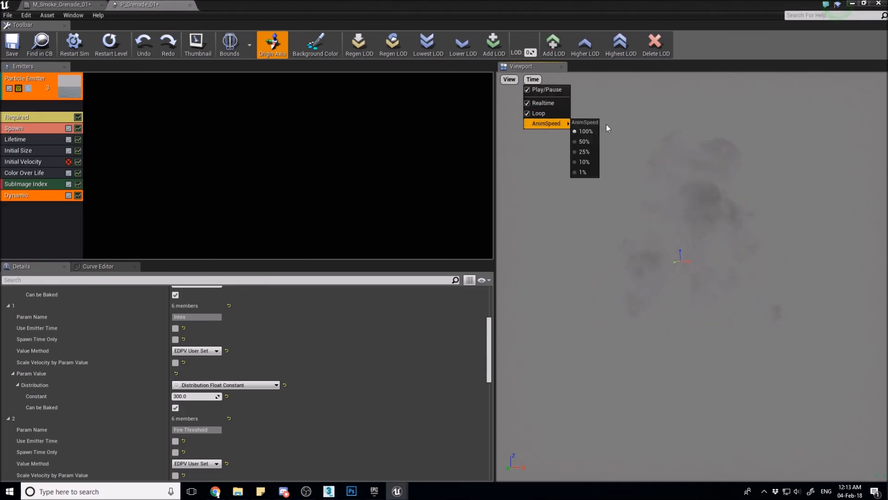
{"action": "left_click", "coordinate": [591, 174]}
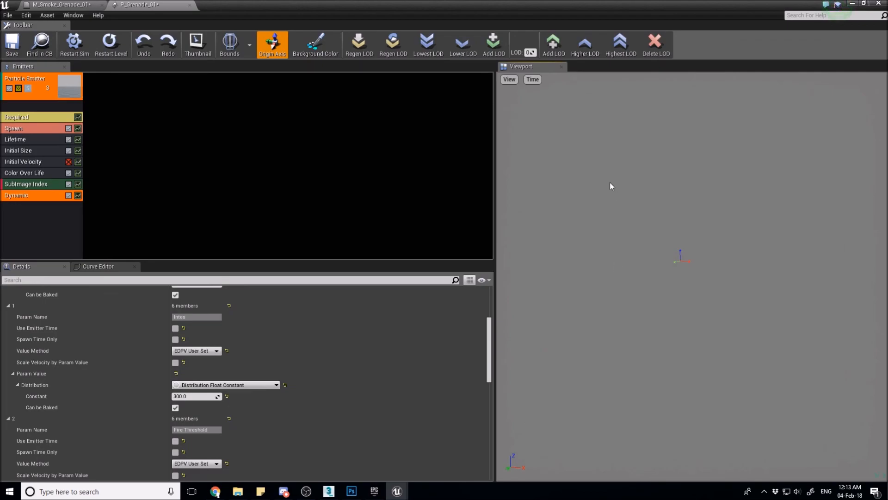
{"action": "left_click", "coordinate": [535, 81]}
{"action": "mouse_move", "coordinate": [550, 124]}
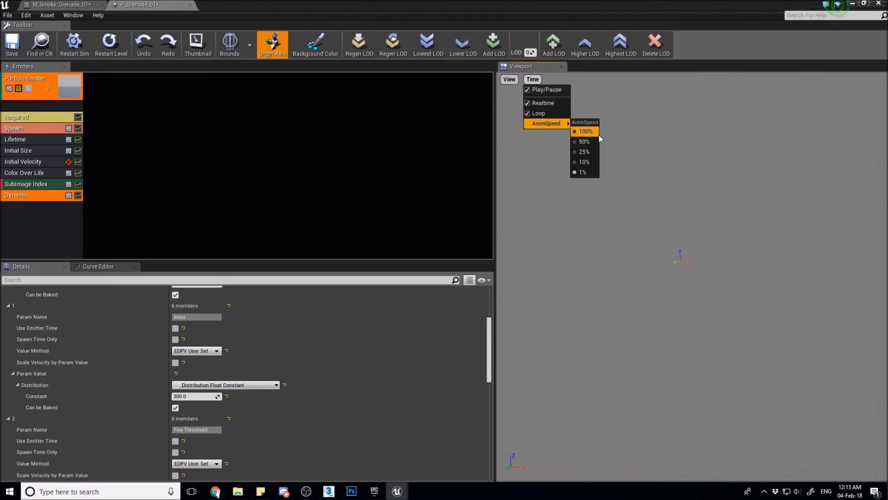
{"action": "left_click", "coordinate": [584, 162]}
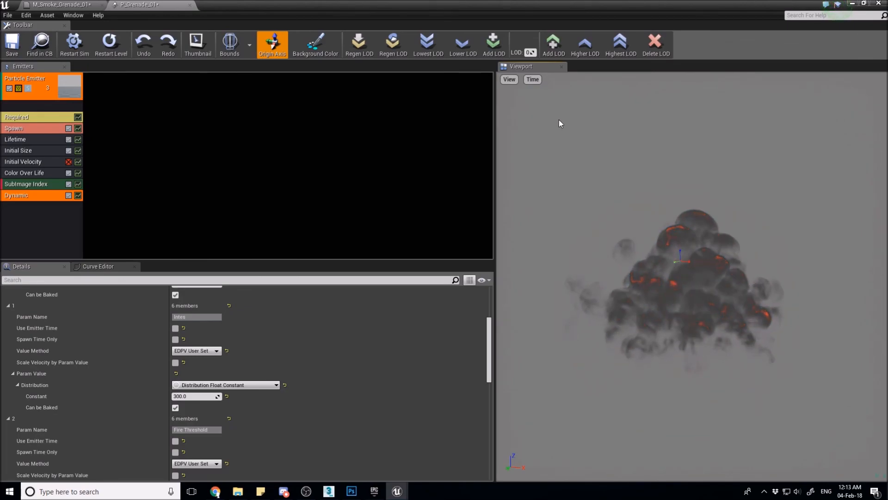
{"action": "left_click", "coordinate": [533, 79]}
{"action": "mouse_move", "coordinate": [550, 123]}
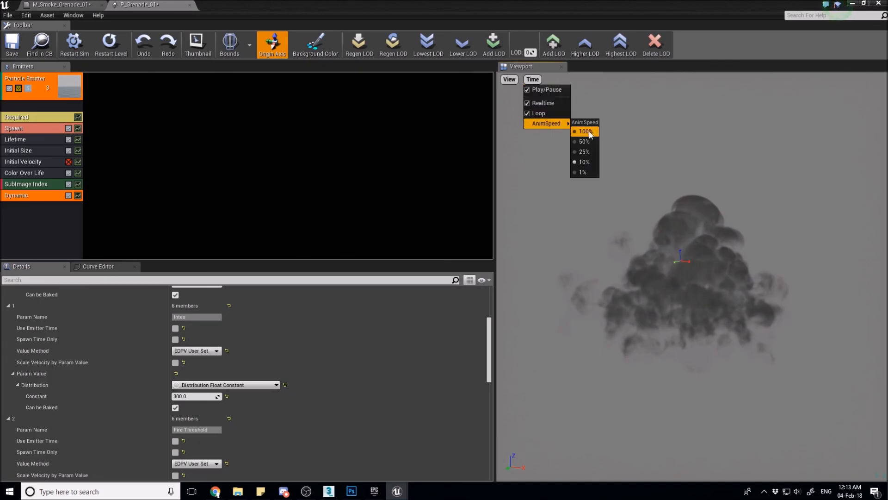
{"action": "left_click", "coordinate": [583, 129]}
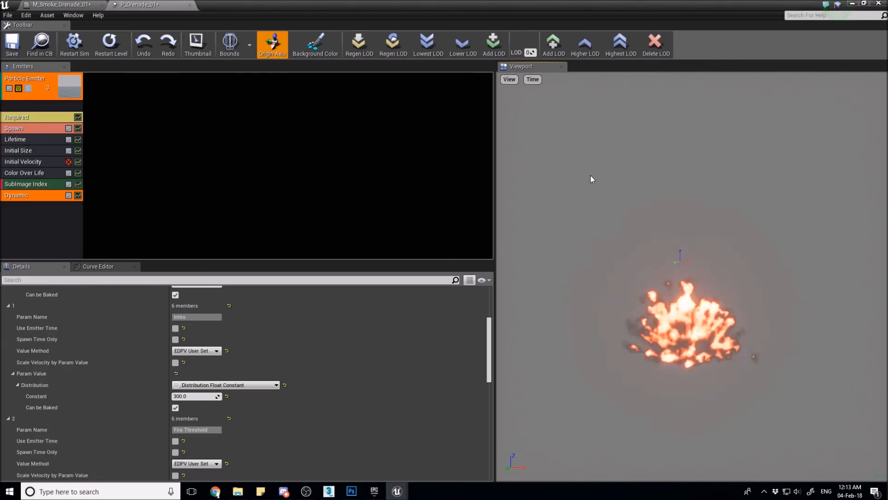
Step: Move the particle editor window aside and examine the P_Grenade_01 emitter in the level viewport from several angles
{"action": "left_click_drag", "start_coordinate": [260, 4], "coordinate": [887, 216]}
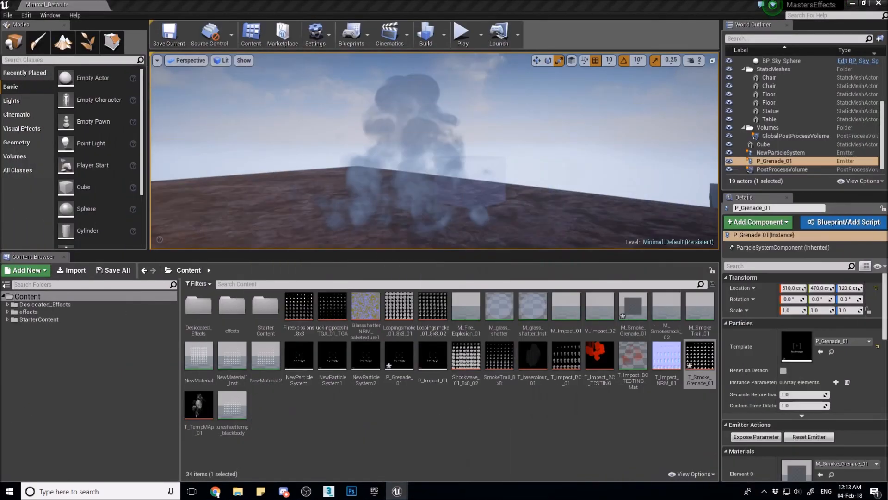
{"action": "right_click_drag", "start_coordinate": [545, 111], "coordinate": [582, 139]}
{"action": "right_click_drag", "start_coordinate": [561, 188], "coordinate": [543, 151]}
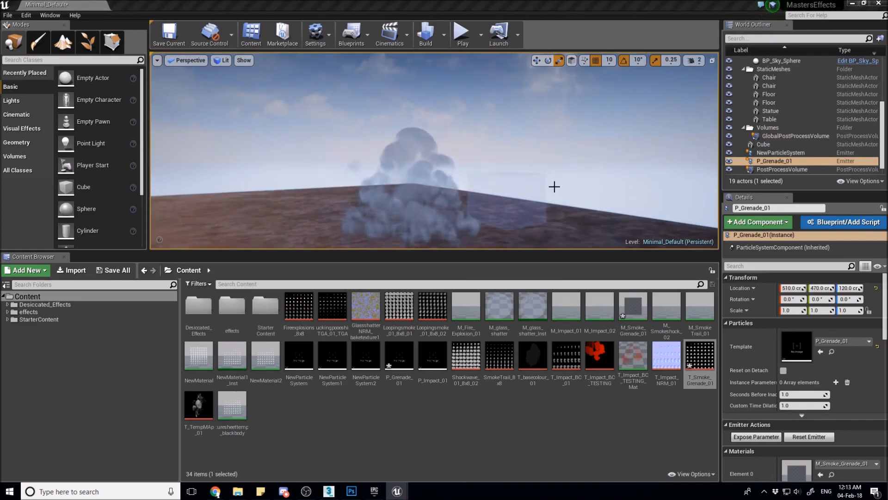
{"action": "right_click_drag", "start_coordinate": [554, 186], "coordinate": [526, 198]}
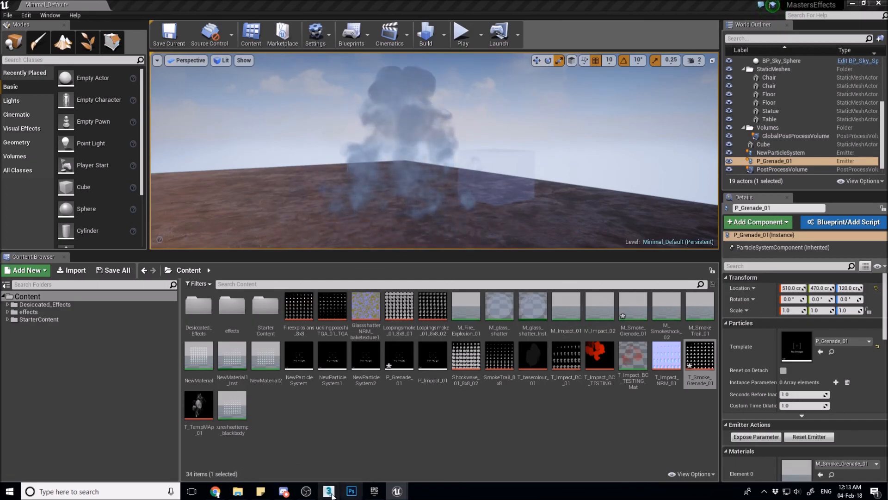
Step: Switch to 3ds Max to view the rendered smoke frame, and return to the Unreal level editor
{"action": "mouse_move", "coordinate": [328, 490]}
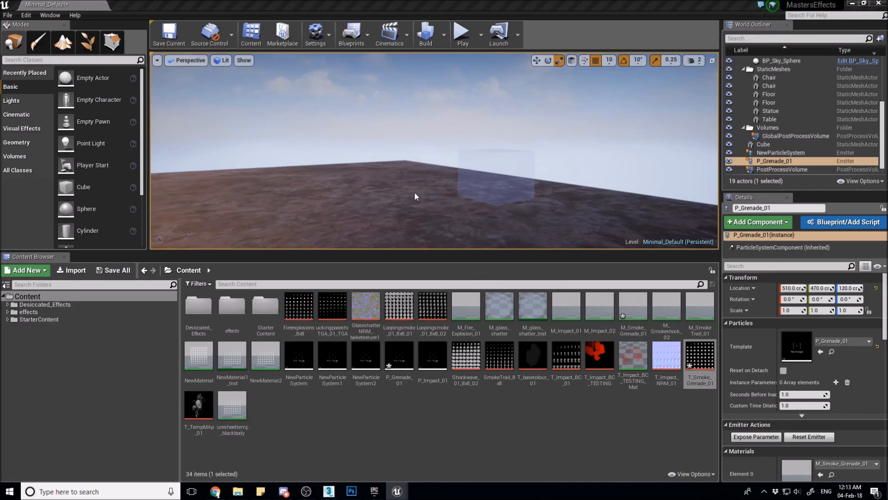
{"action": "left_click", "coordinate": [329, 492]}
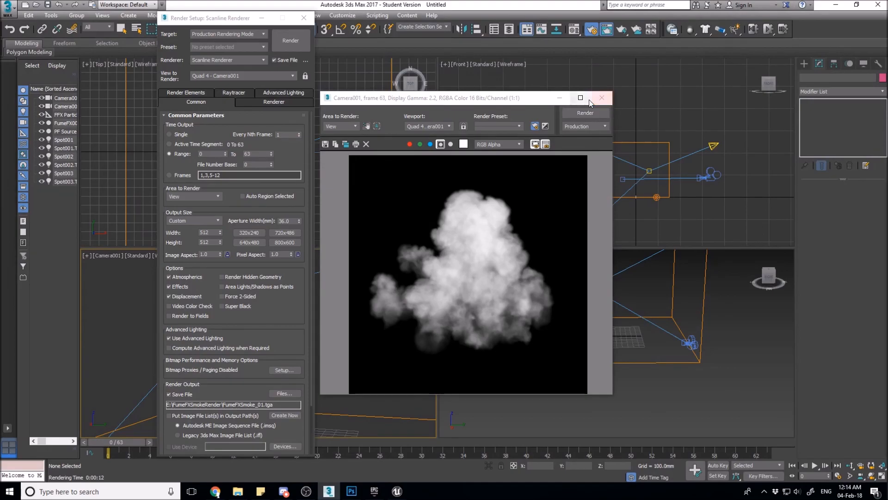
{"action": "left_click", "coordinate": [560, 100]}
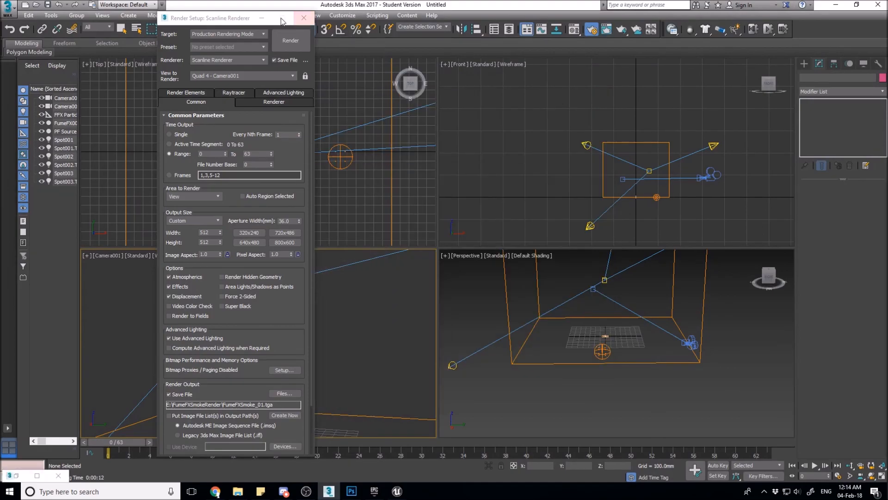
{"action": "left_click", "coordinate": [836, 6]}
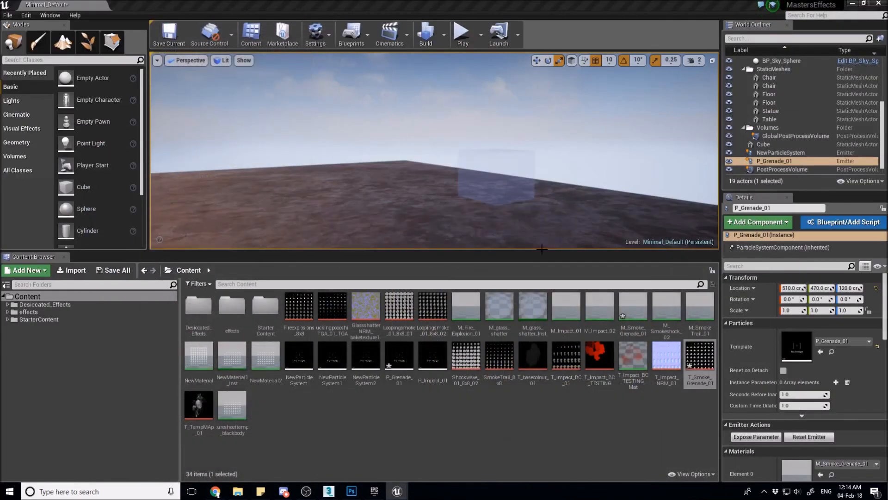